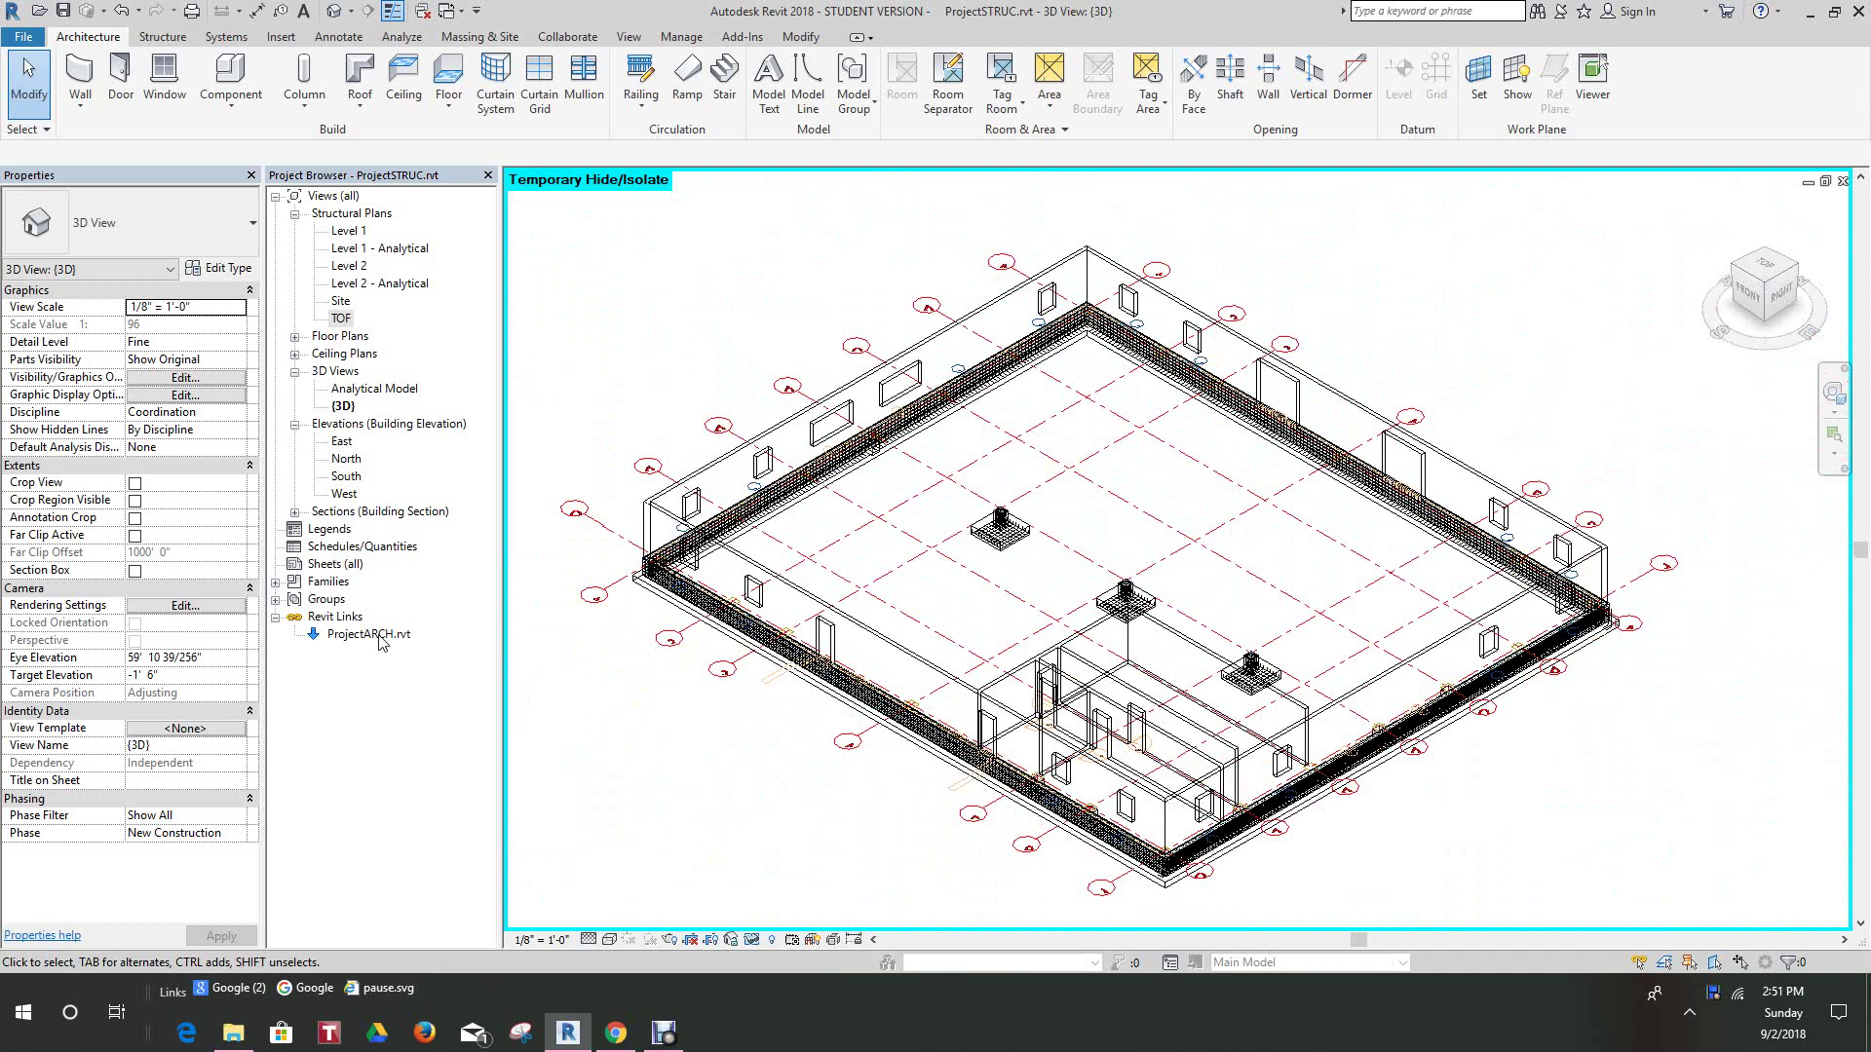
- Unload the linked ProjectARCH.rvt model and view the structural model alone in 3D
right_click(378, 641)
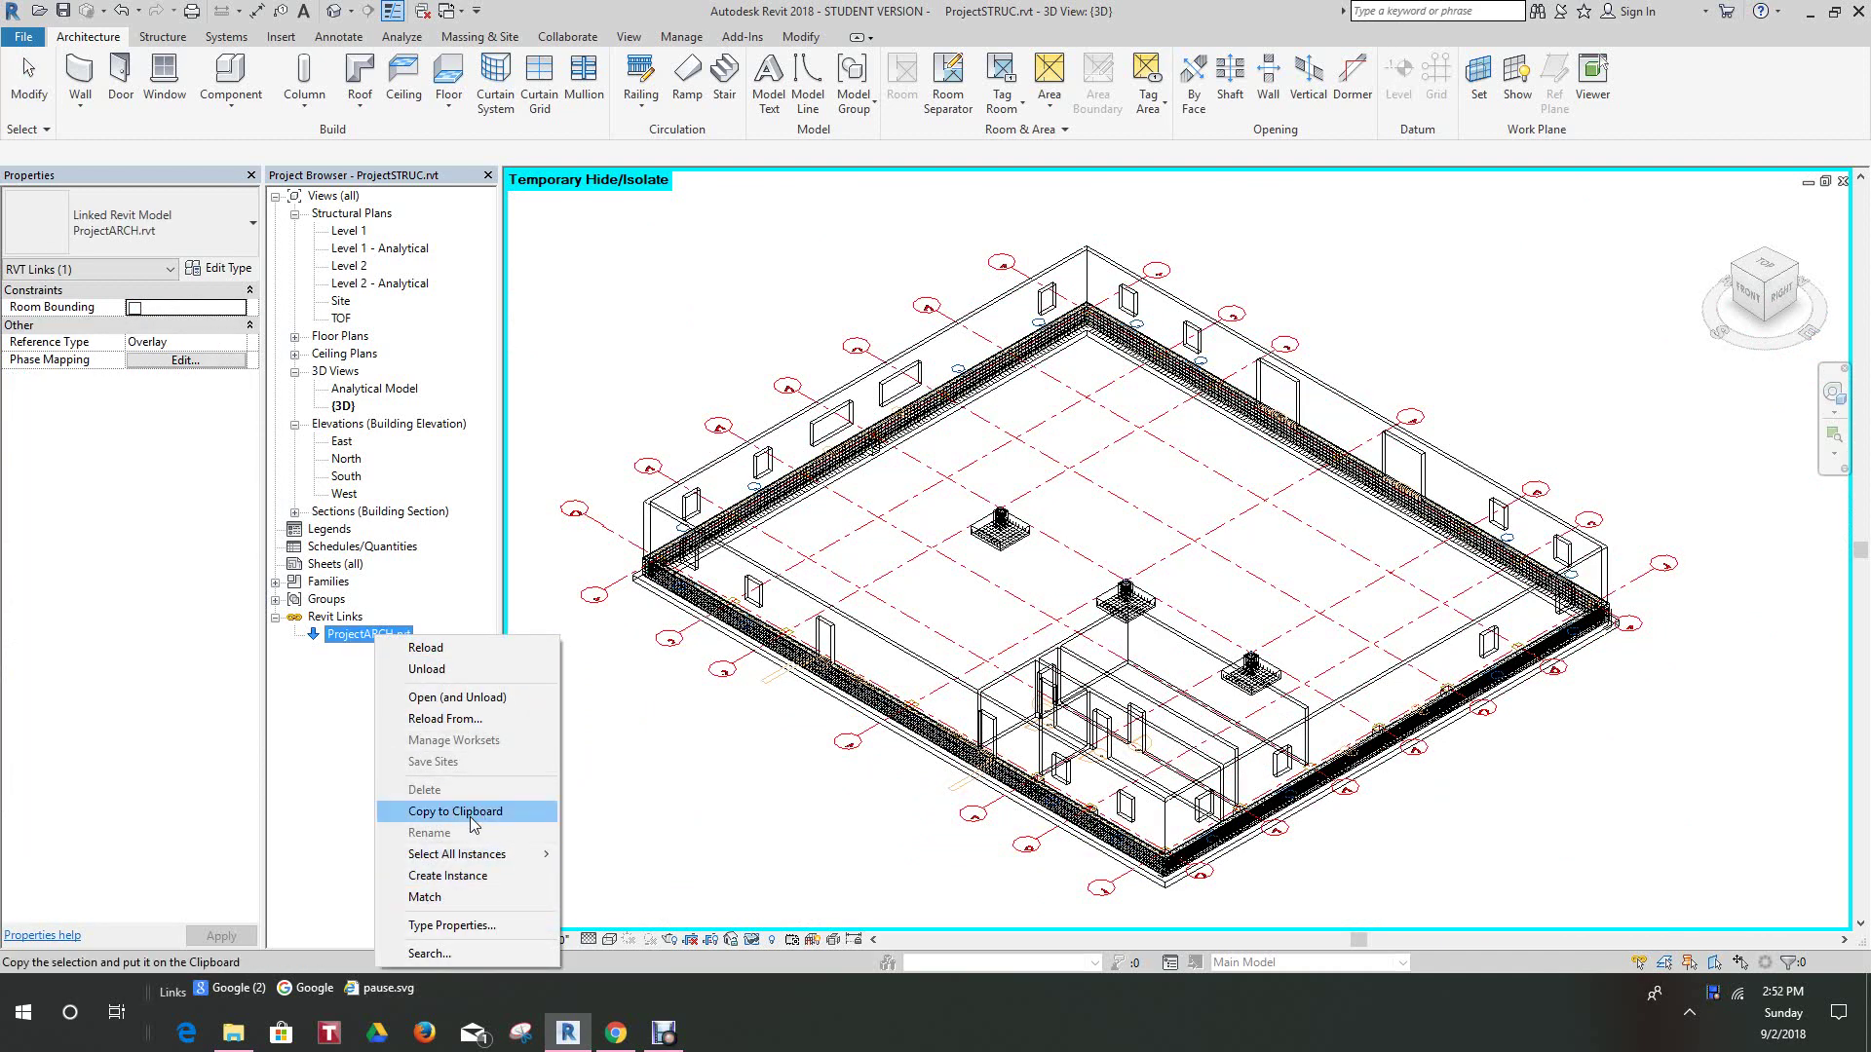
left_click(439, 671)
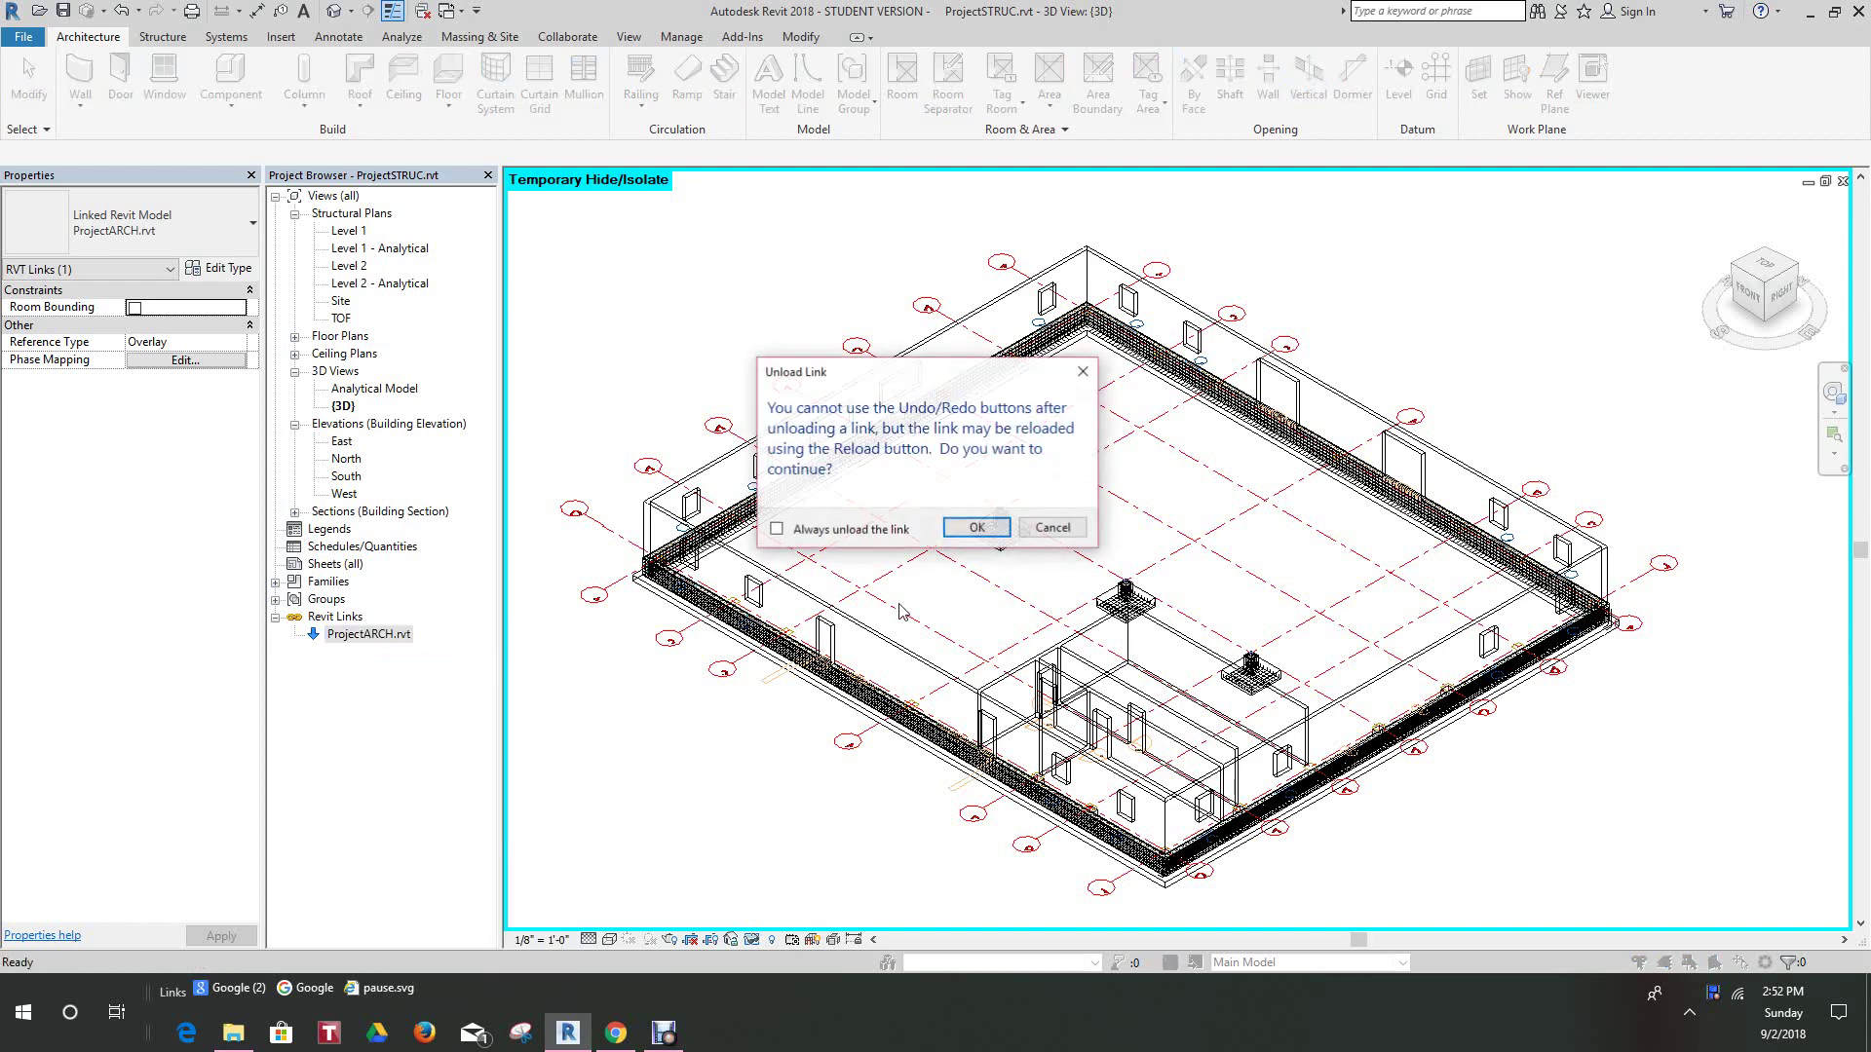
left_click(977, 528)
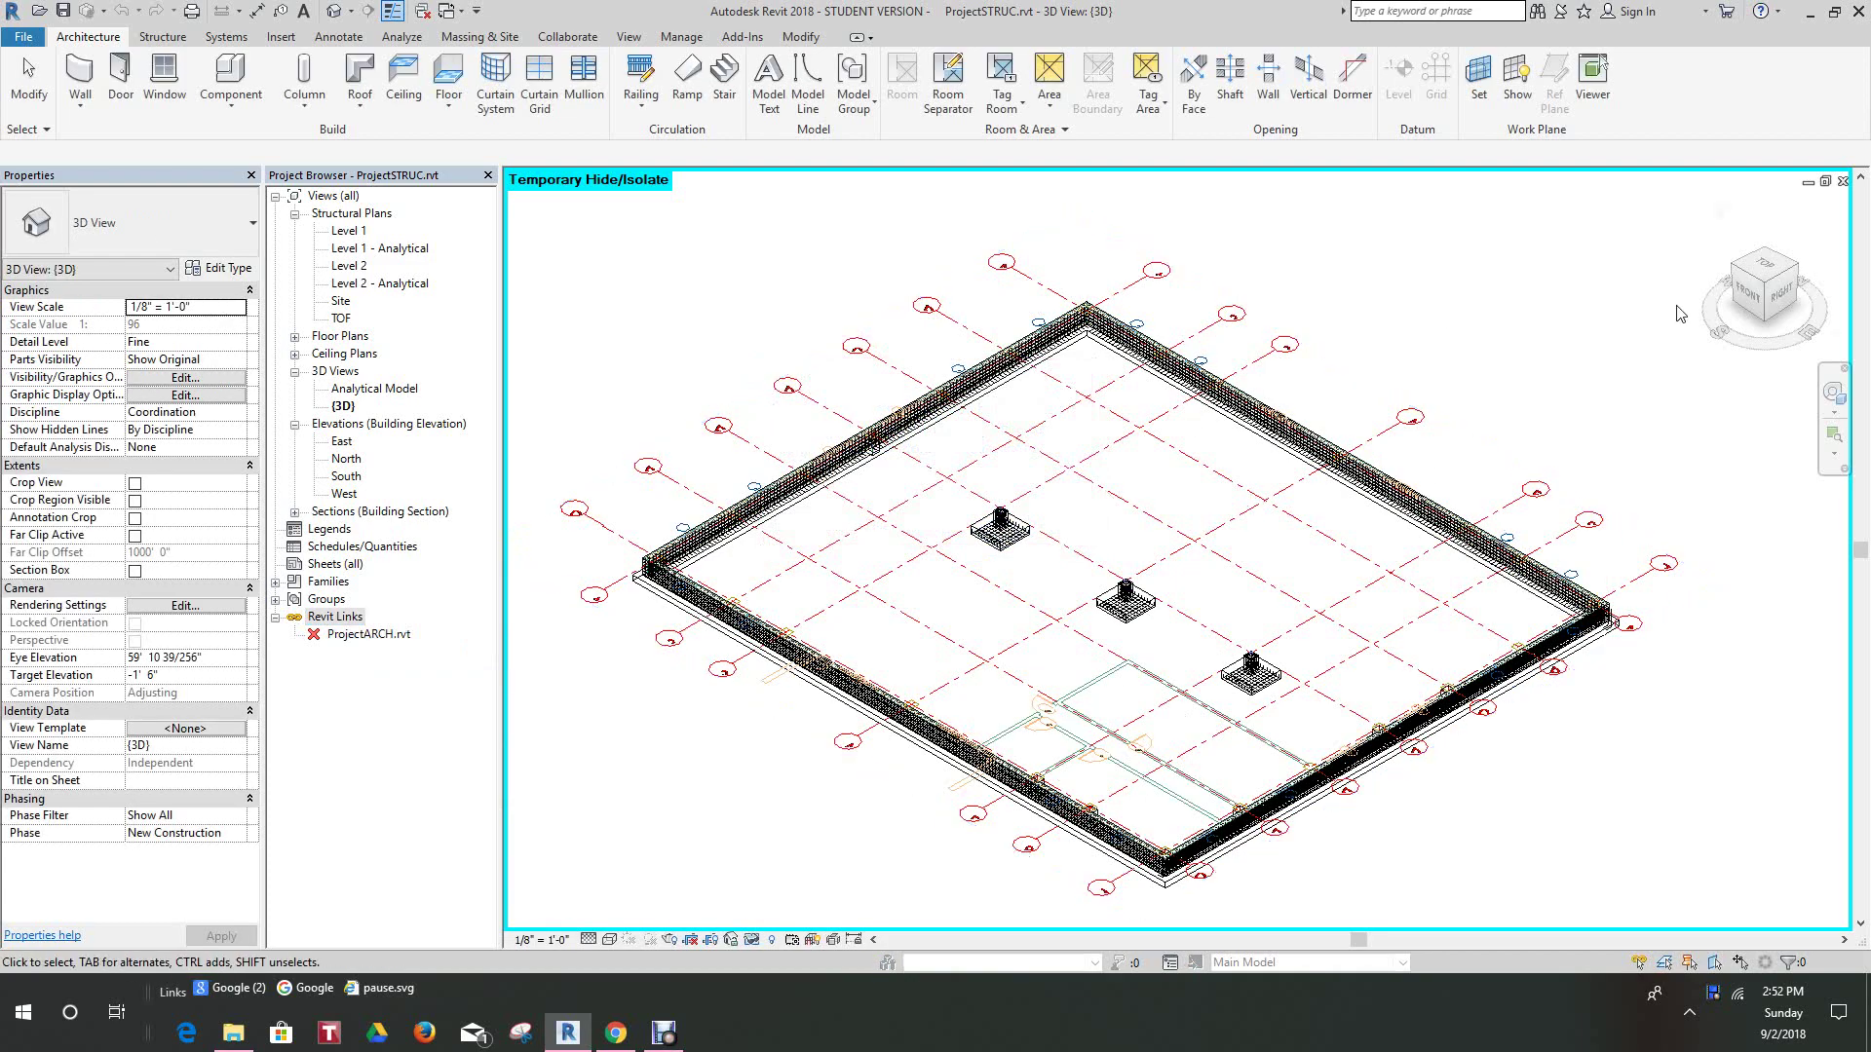
mouse_move(1775, 310)
left_mouse_down()
mouse_move(1392, 210)
mouse_move(1441, 293)
mouse_move(517, 331)
mouse_move(531, 353)
left_mouse_up()
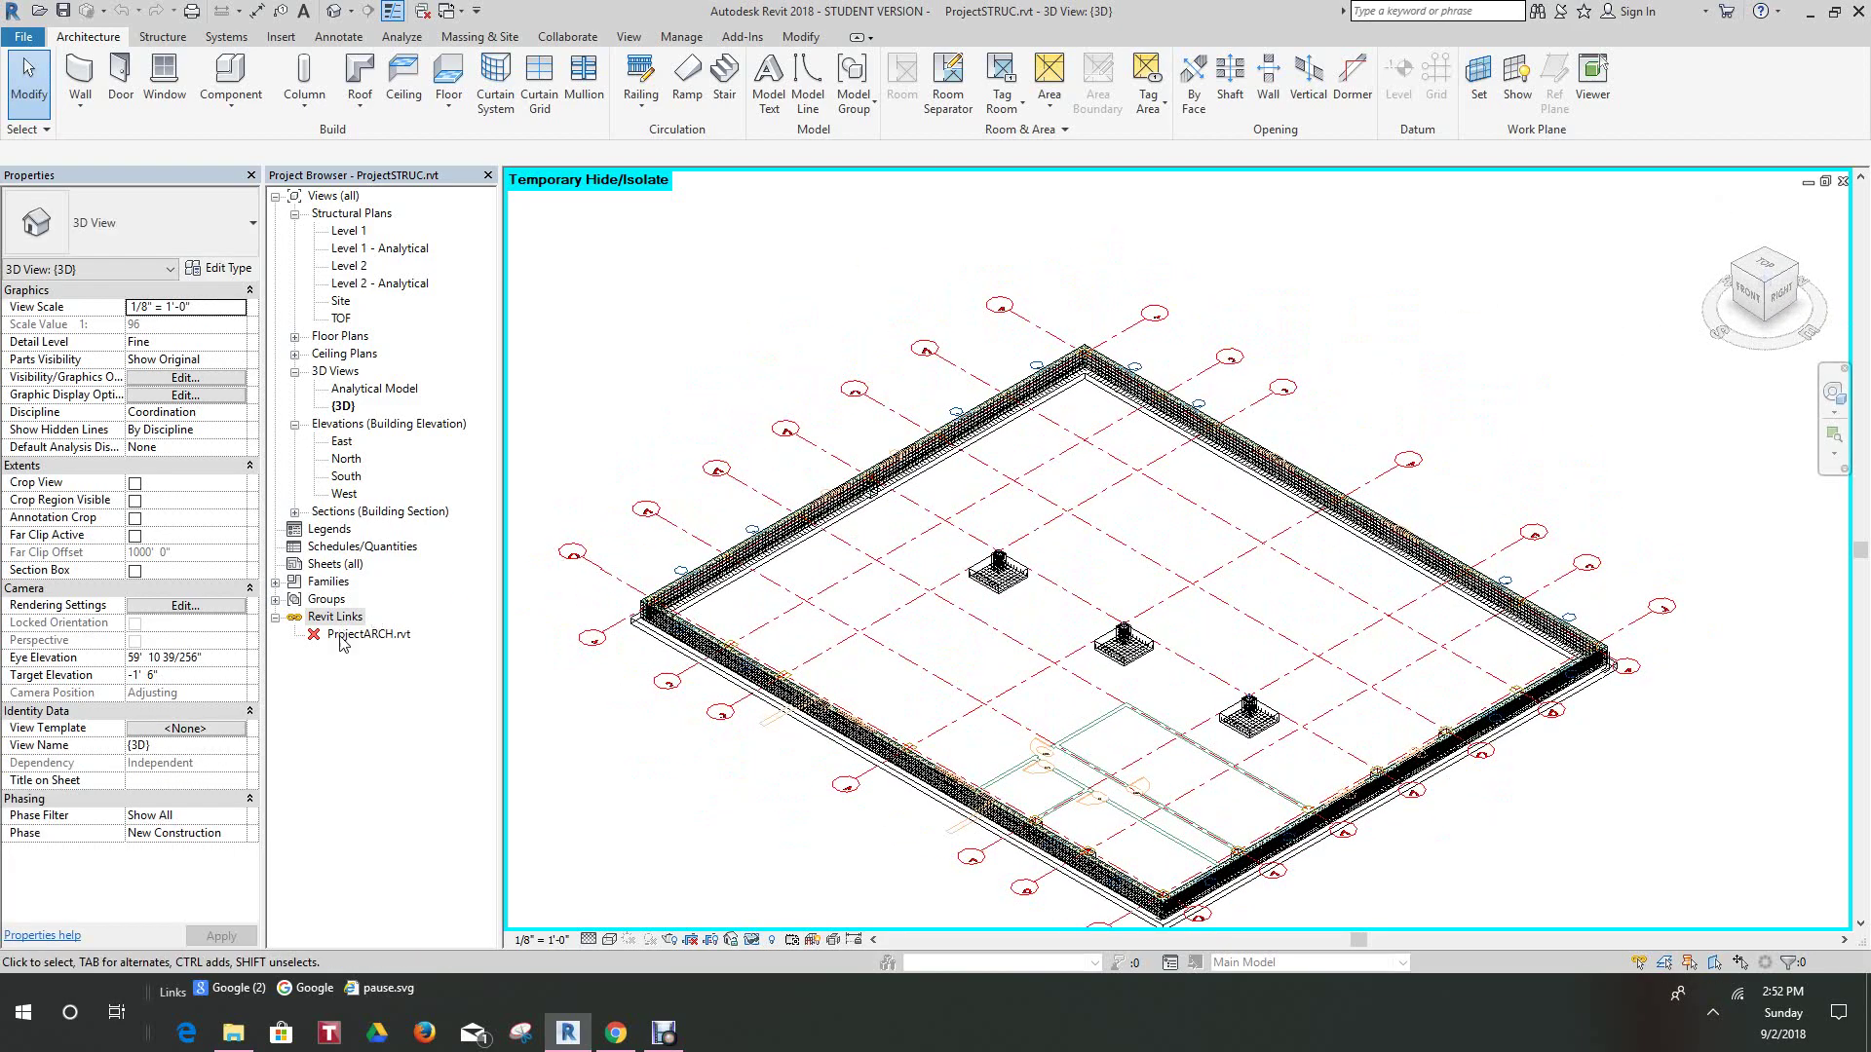
- Reload the linked ProjectARCH.rvt model into the project
right_click(341, 638)
left_click(386, 648)
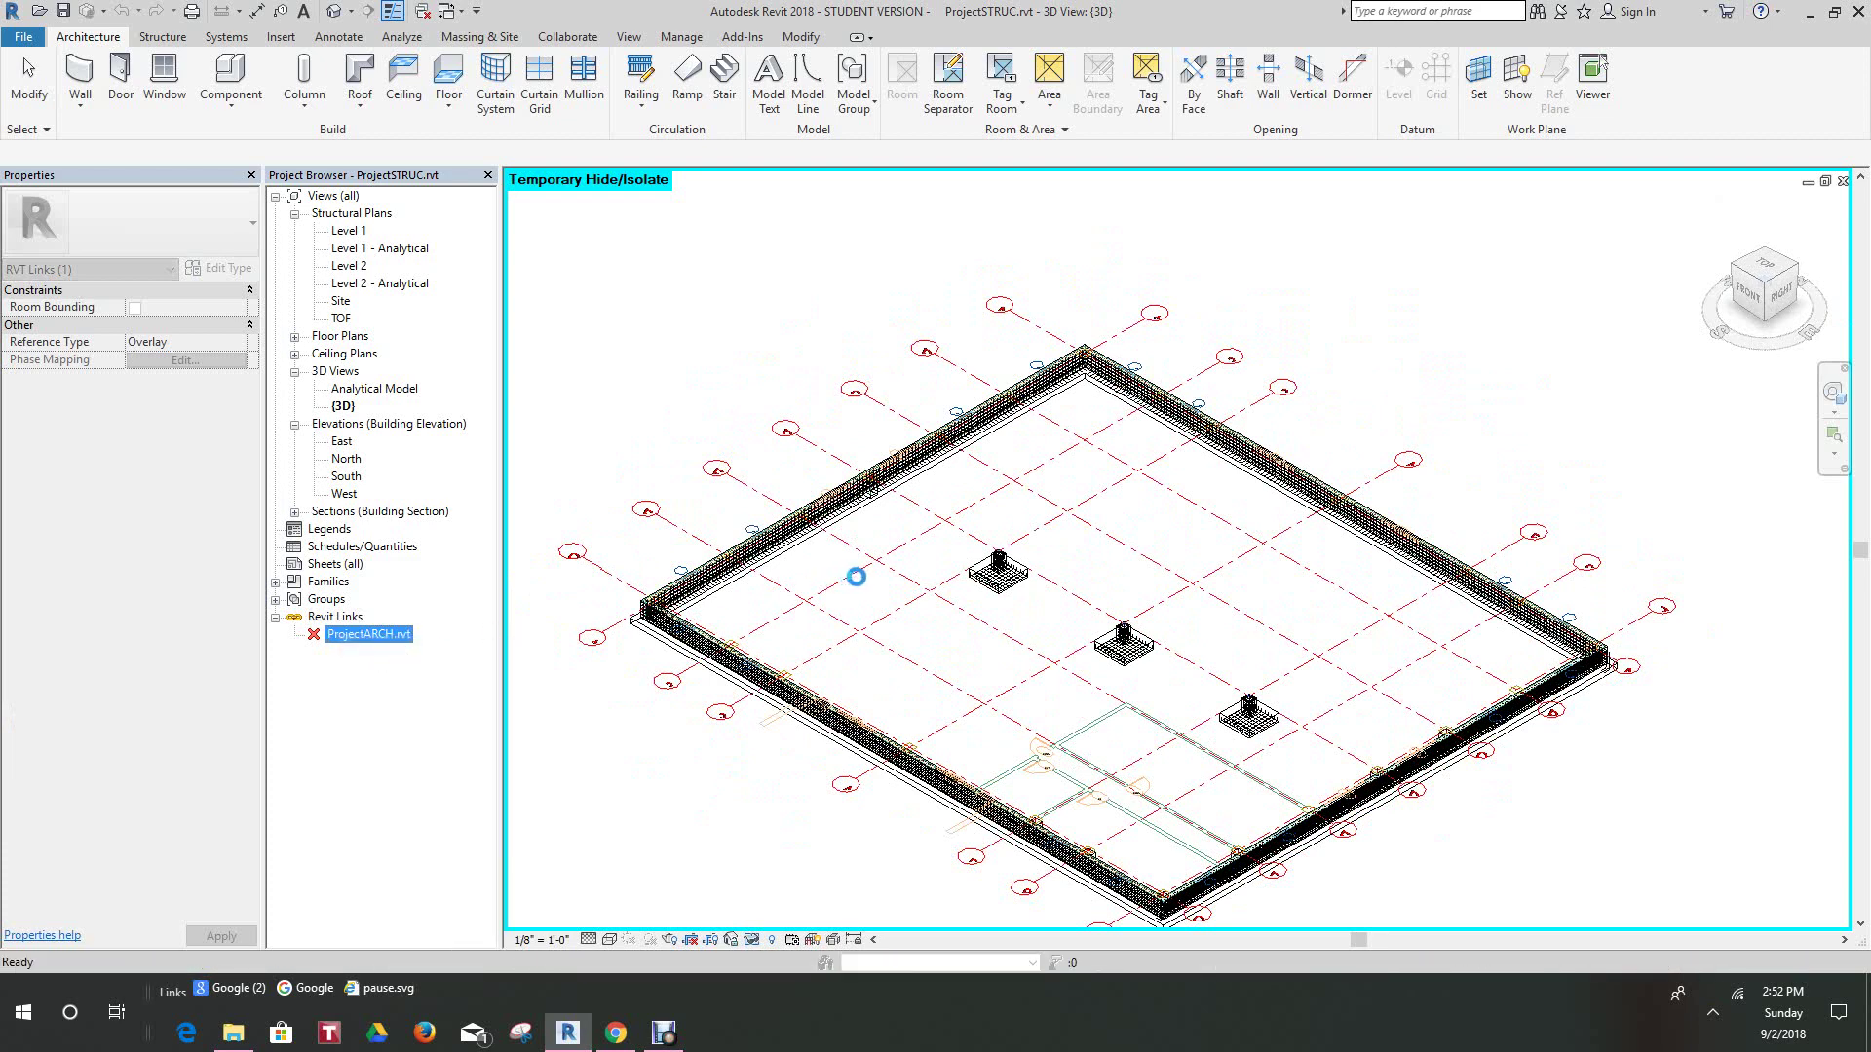
scroll(942, 568, "up", 2)
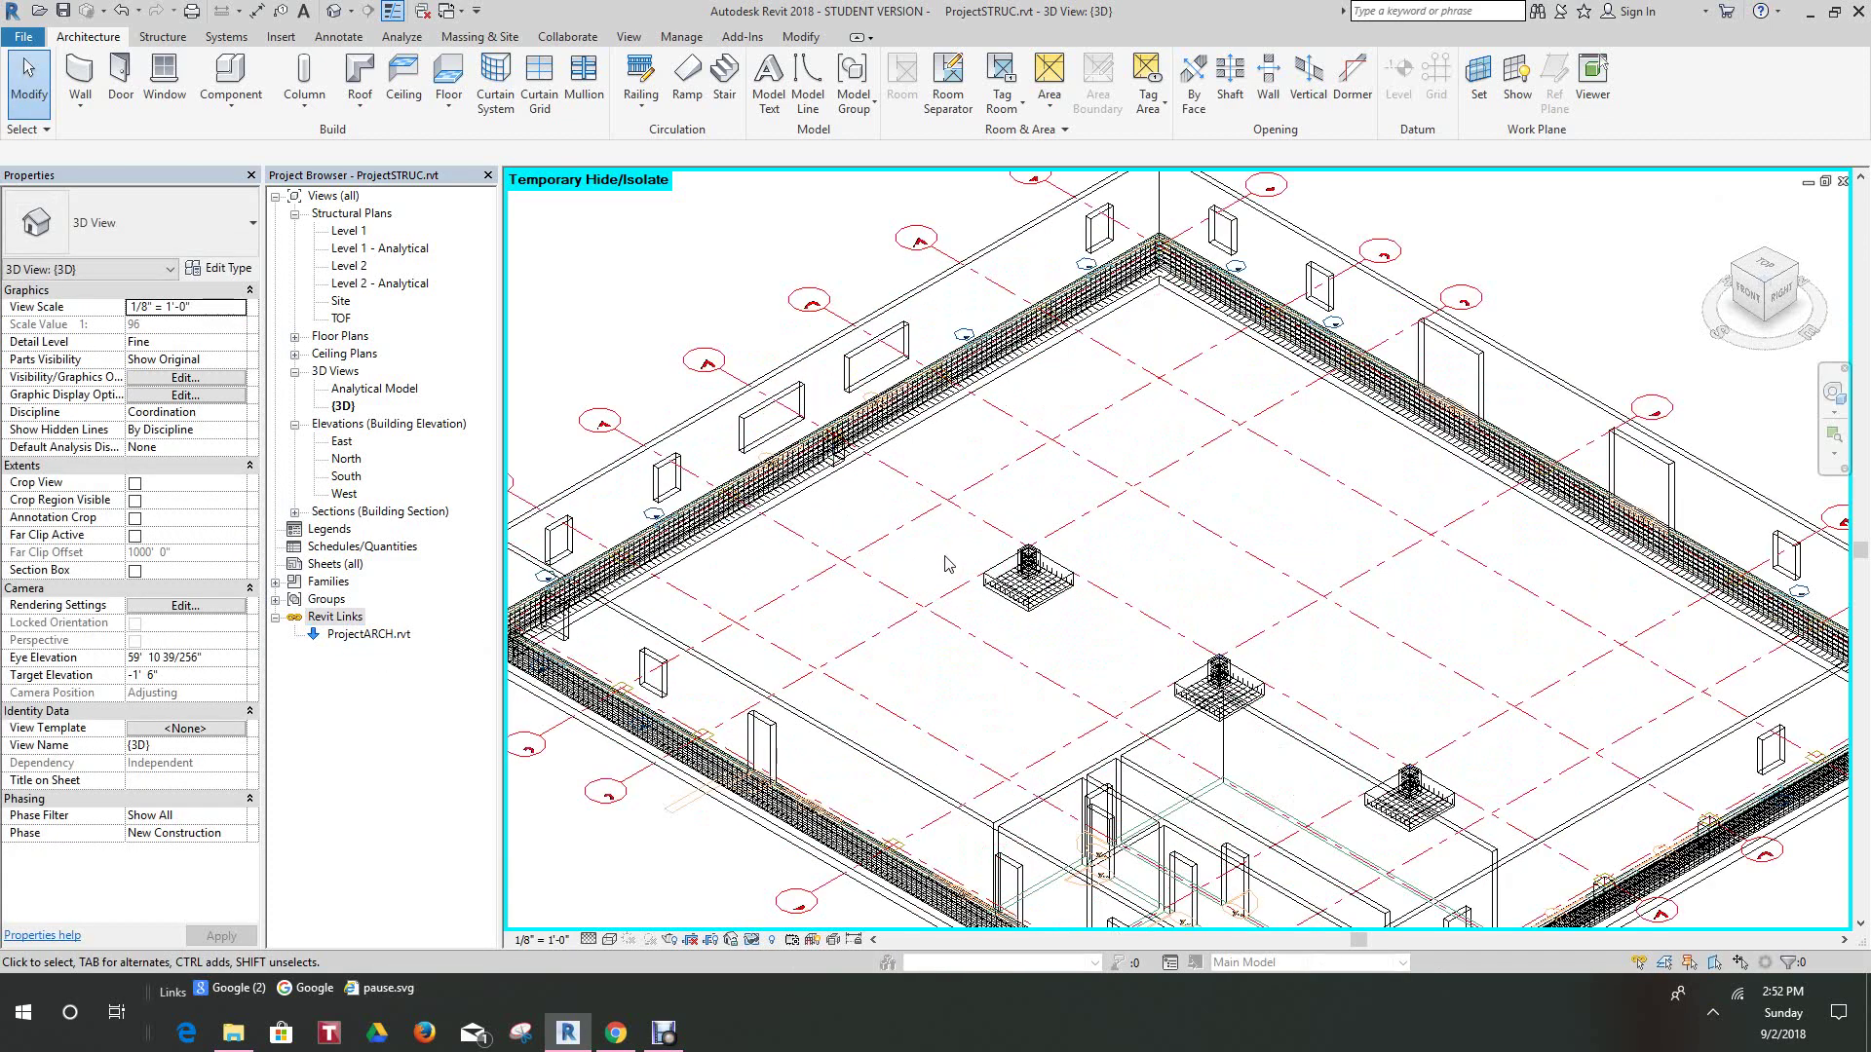
- Open the TOF structural plan and examine the foundation wall along grid line A
double_click(340, 318)
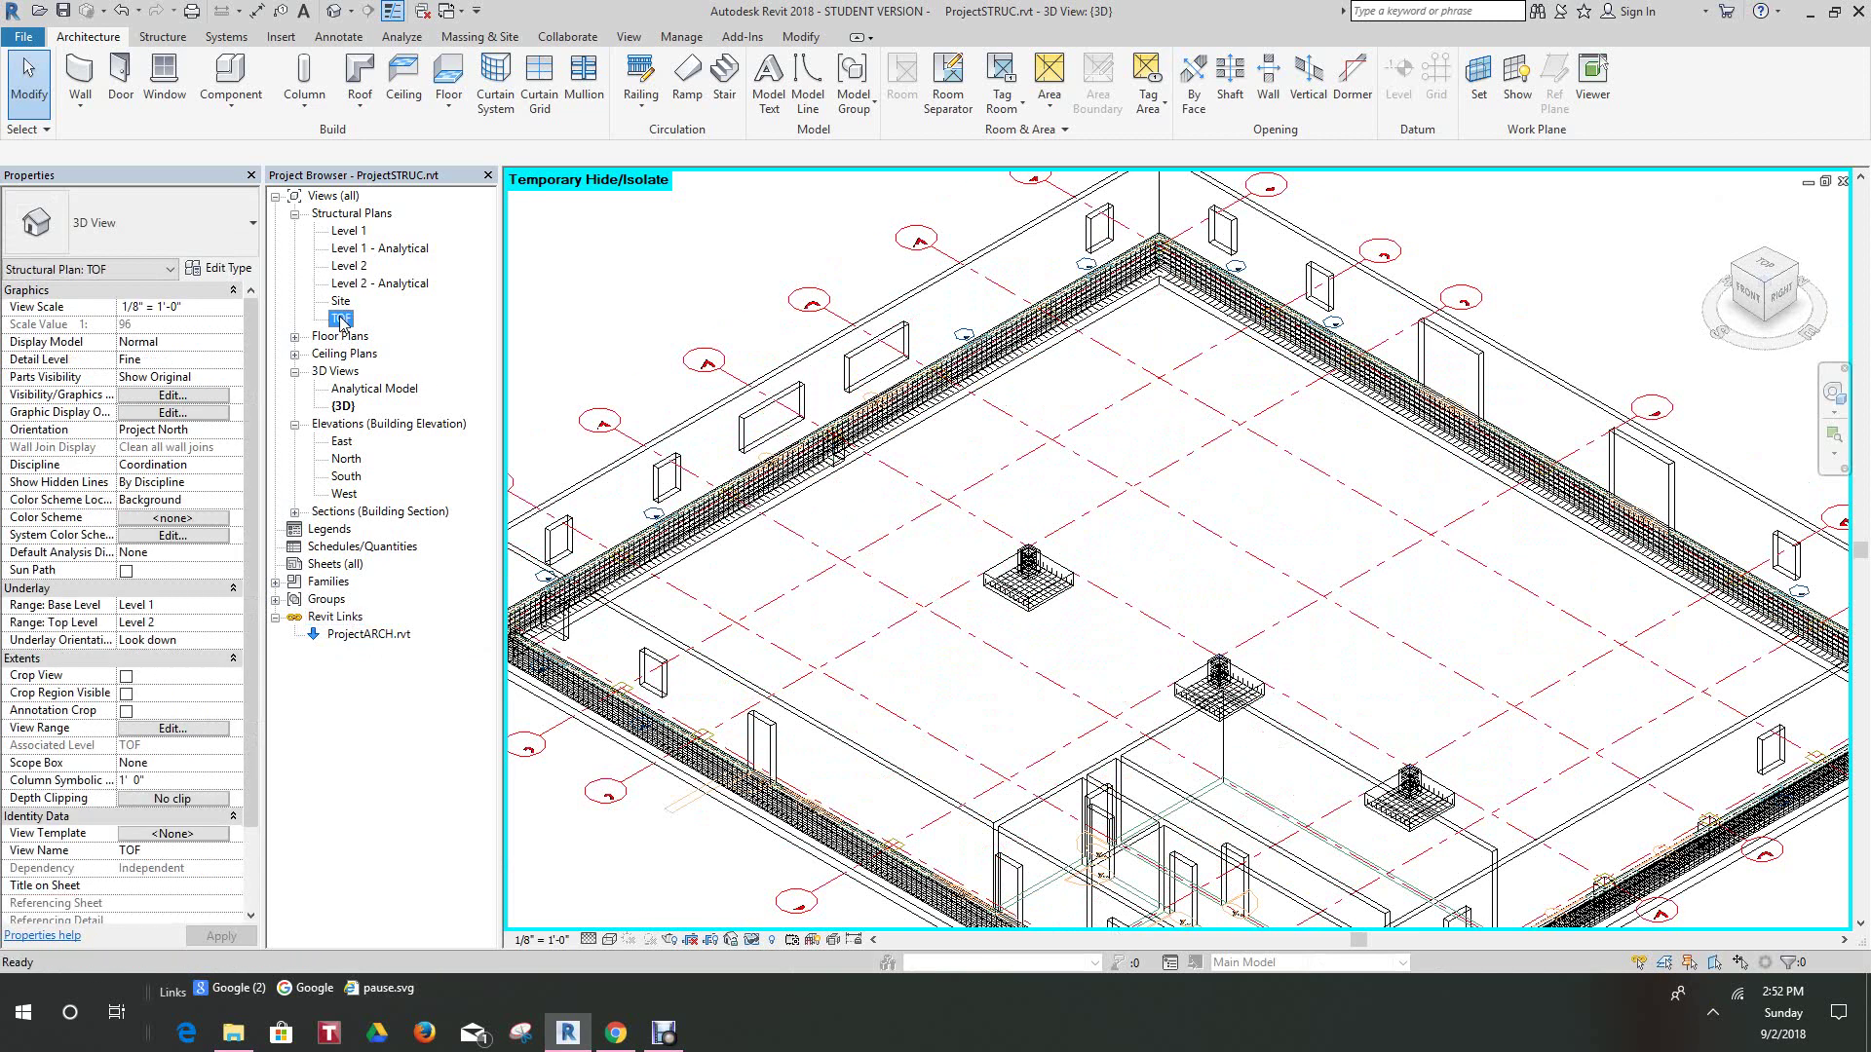
scroll(826, 448, "up", 10)
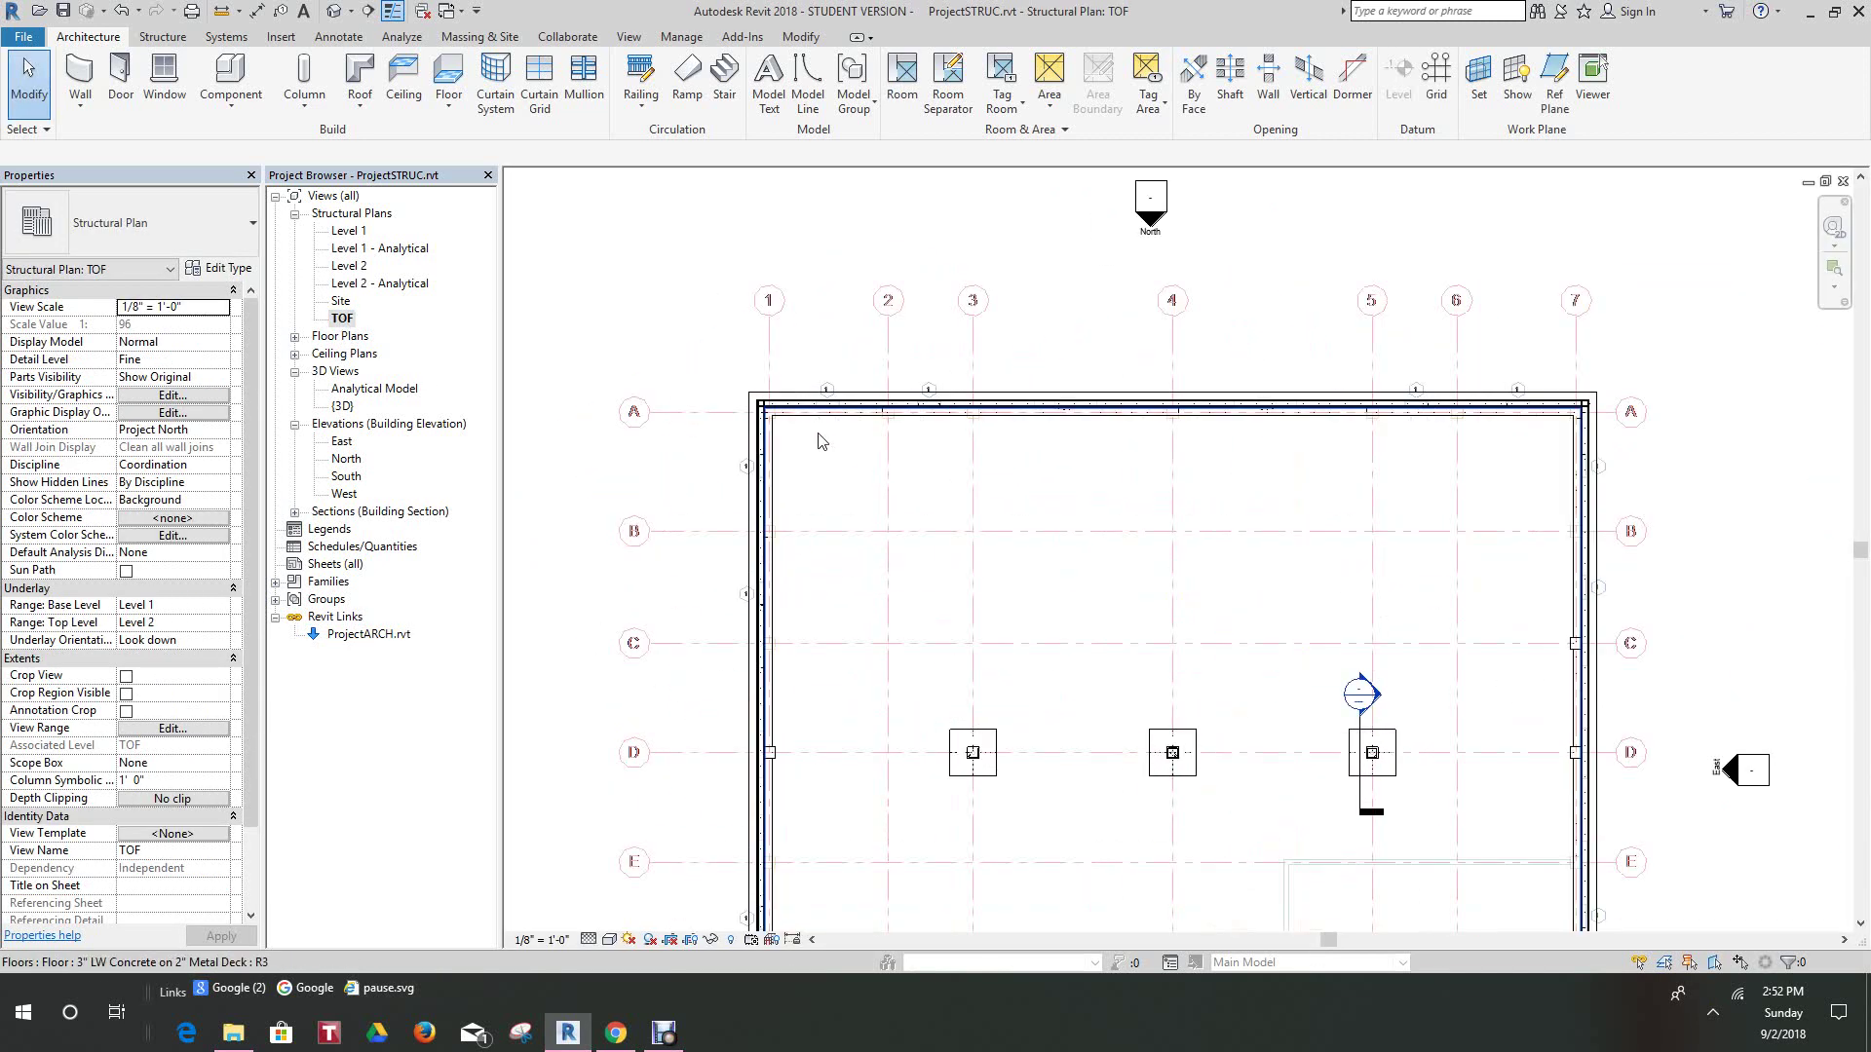
middle_click_drag(821, 467, 664, 479)
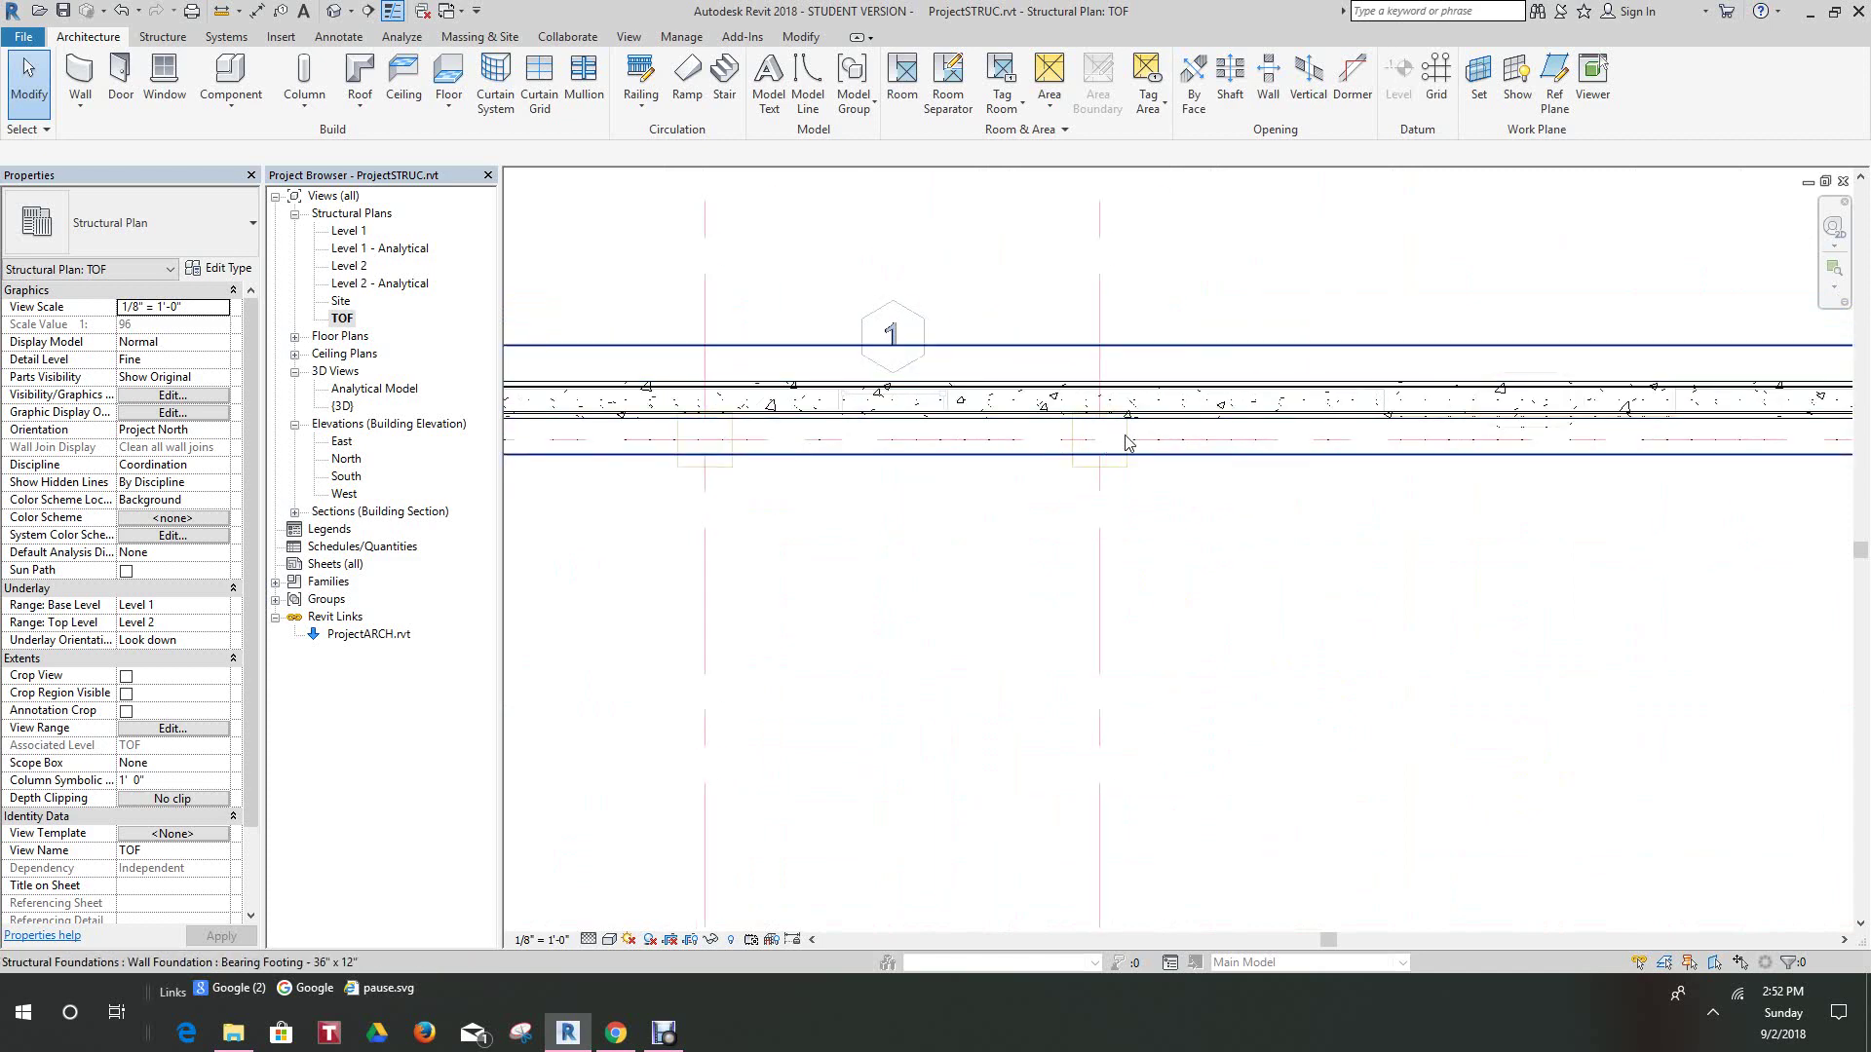
scroll(1364, 448, "down", 2)
middle_click_drag(1404, 451, 848, 404)
middle_click_drag(1209, 459, 737, 533)
scroll(1257, 478, "up", 5)
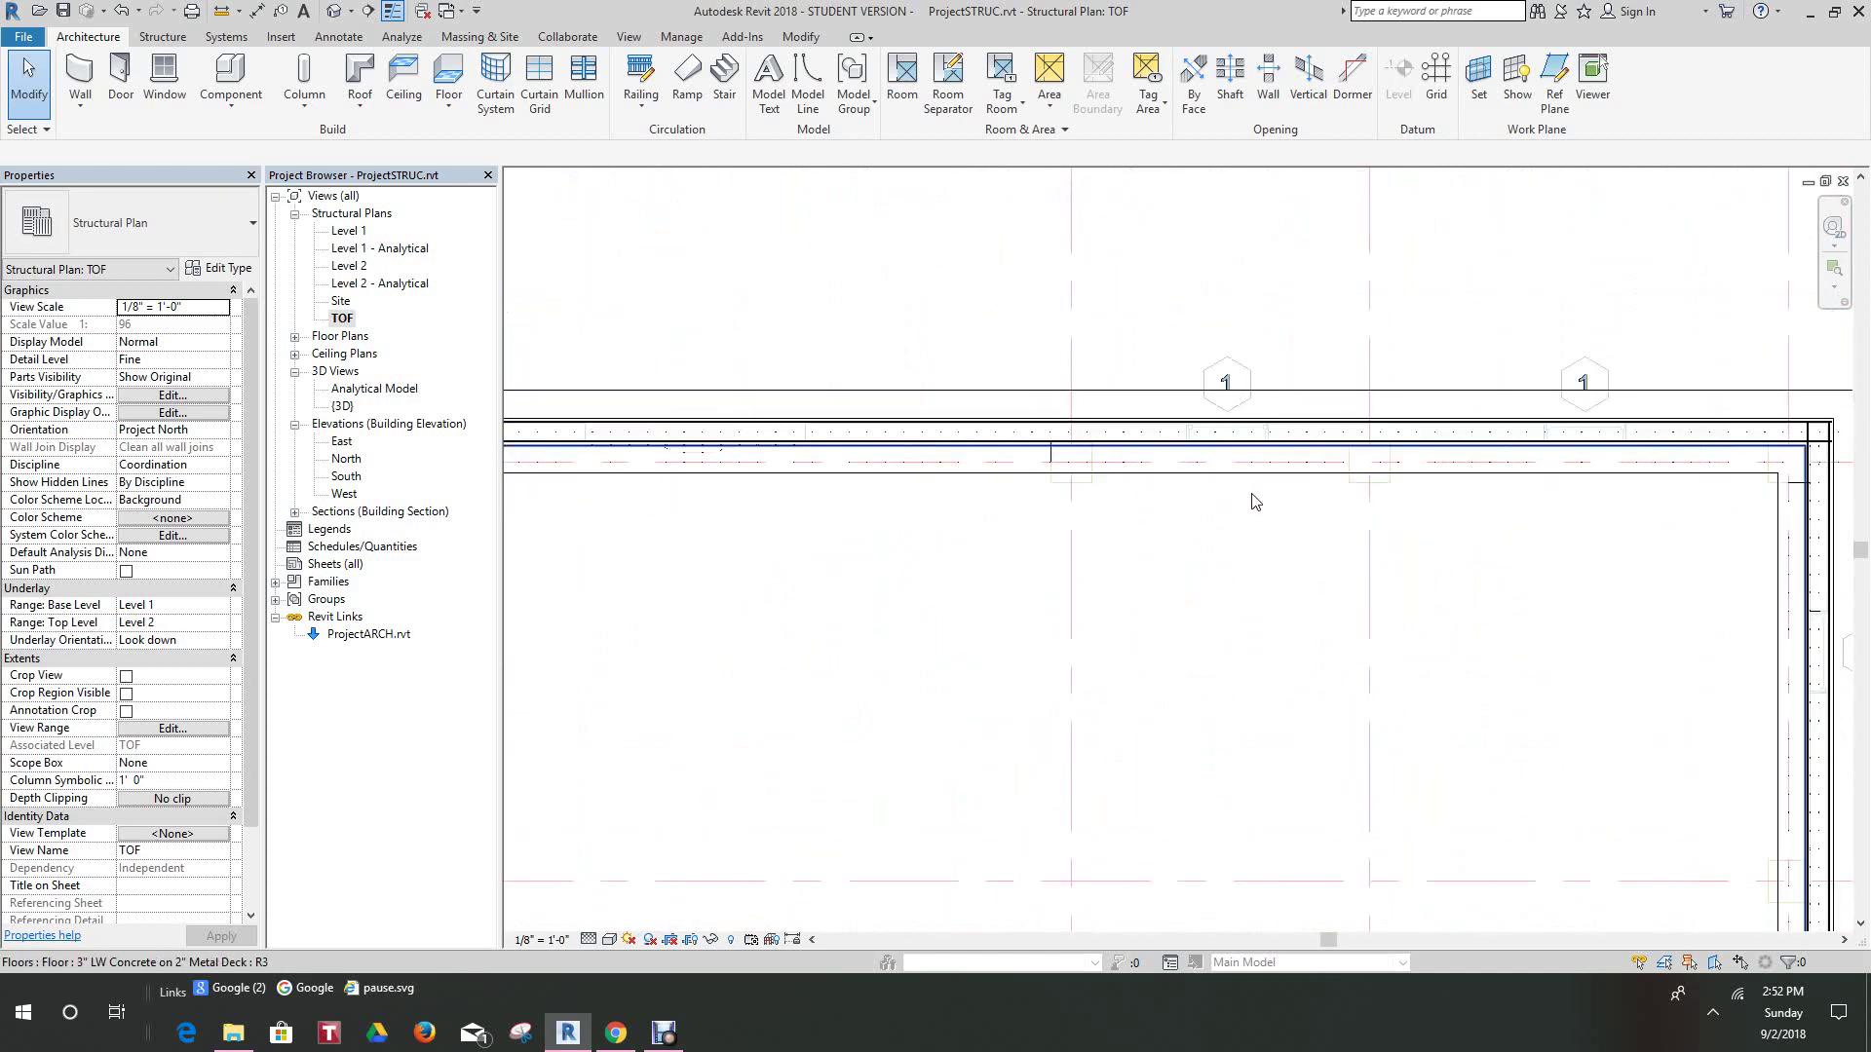
scroll(1070, 492, "down", 10)
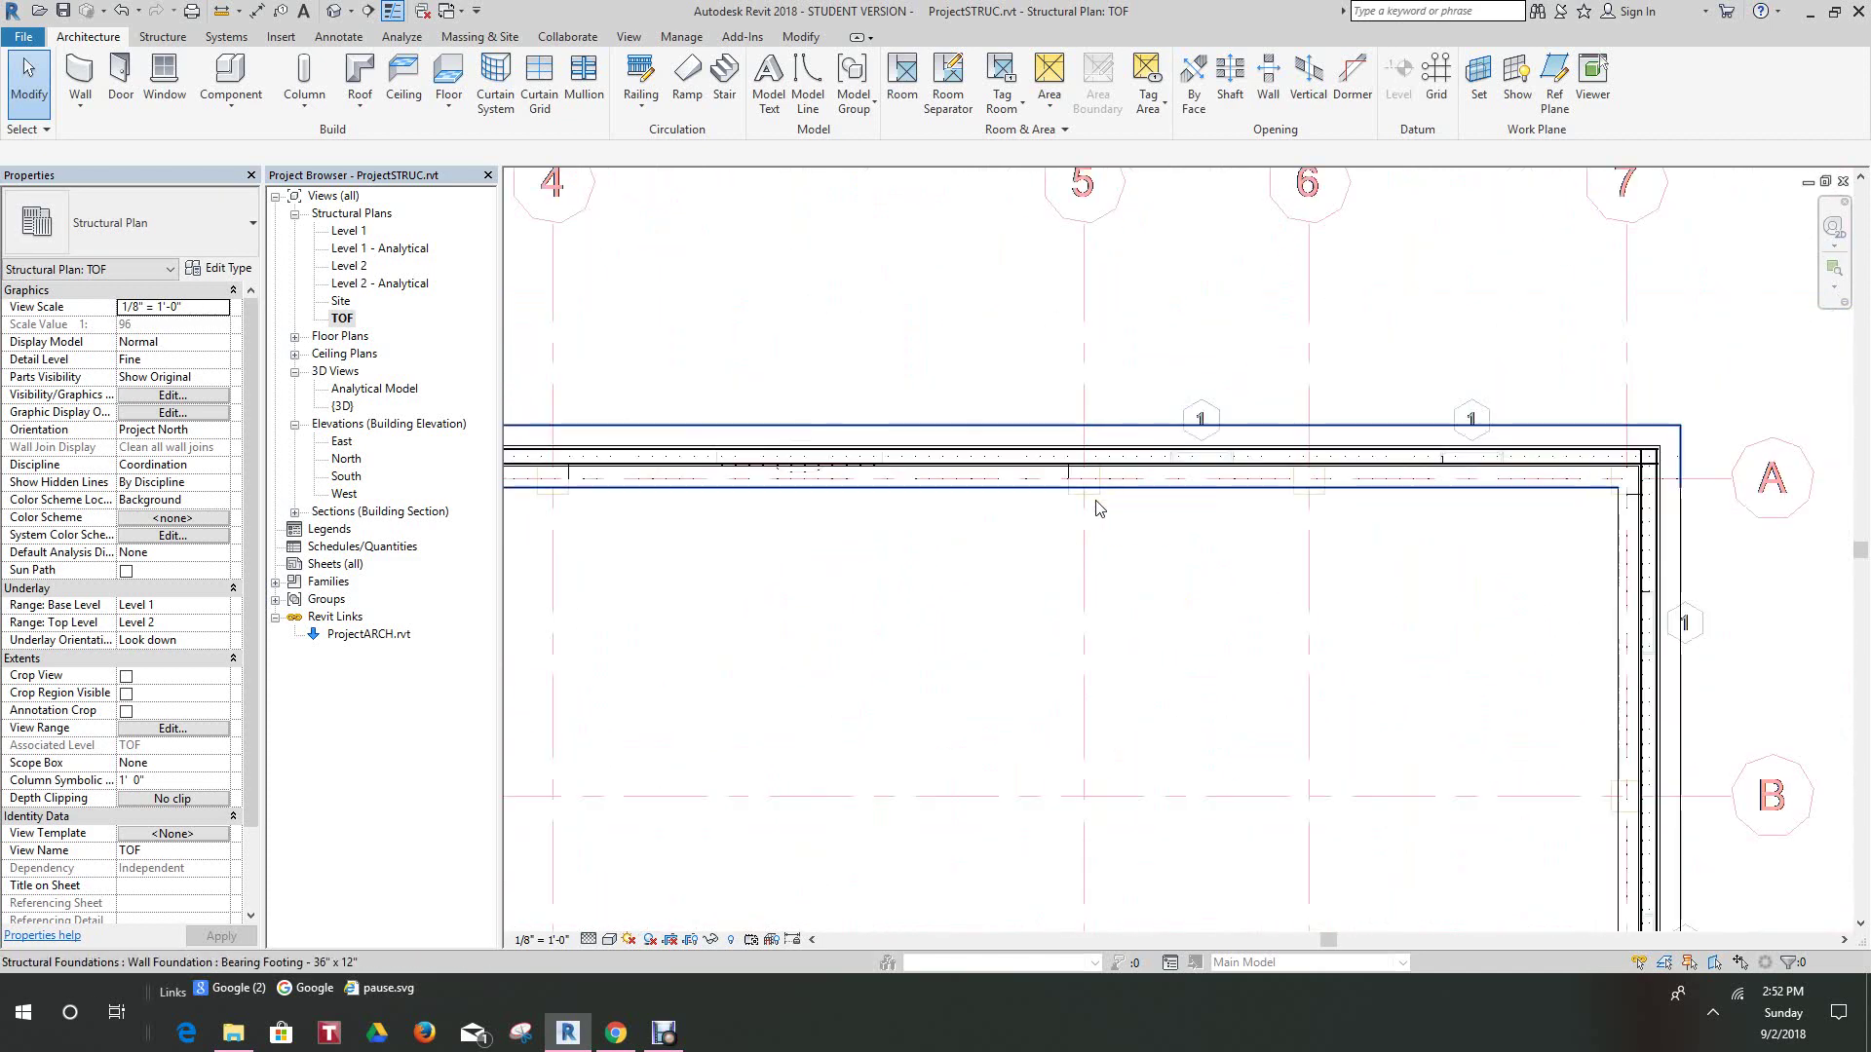
- Copy the 18X18 concrete column at grid D-1 along the wall to grid lines C and B, using the Constrain and Multiple options
scroll(1040, 505, "up", 4)
scroll(1040, 506, "up", 2)
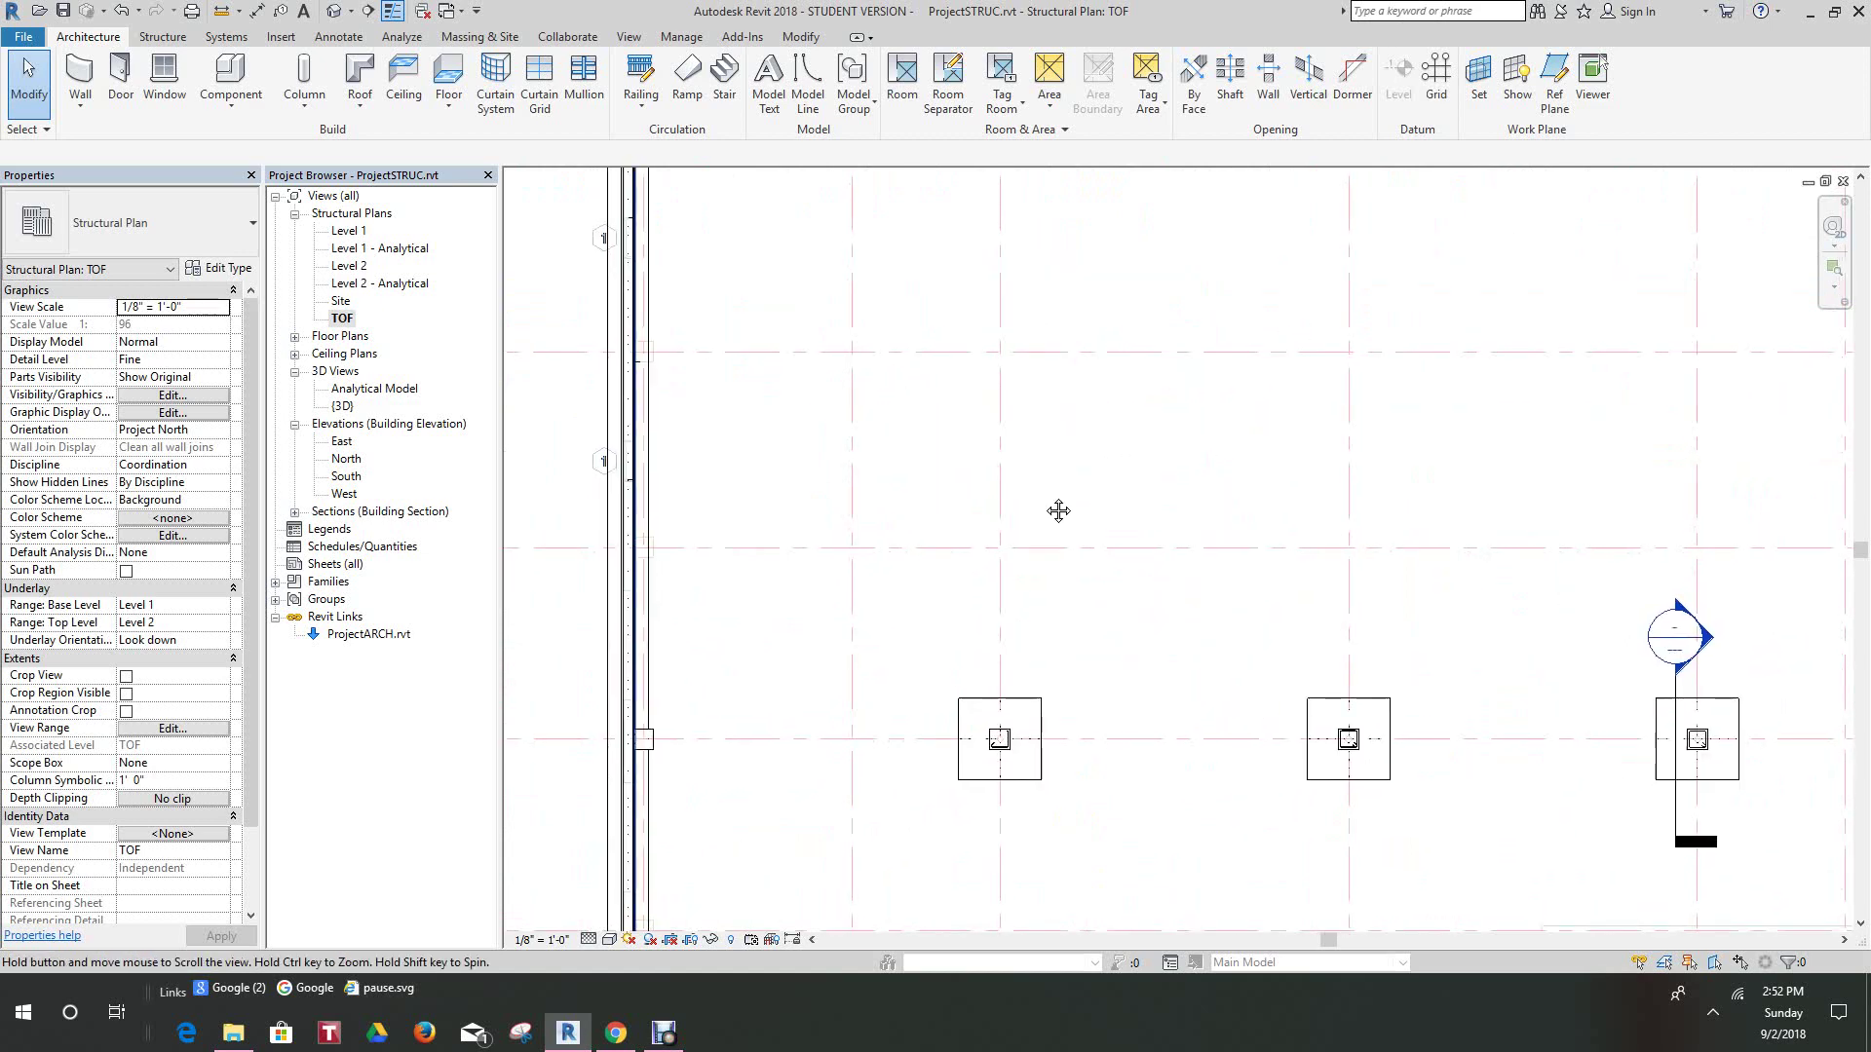
scroll(1004, 726, "up", 2)
scroll(773, 727, "up", 2)
scroll(773, 727, "up", 1)
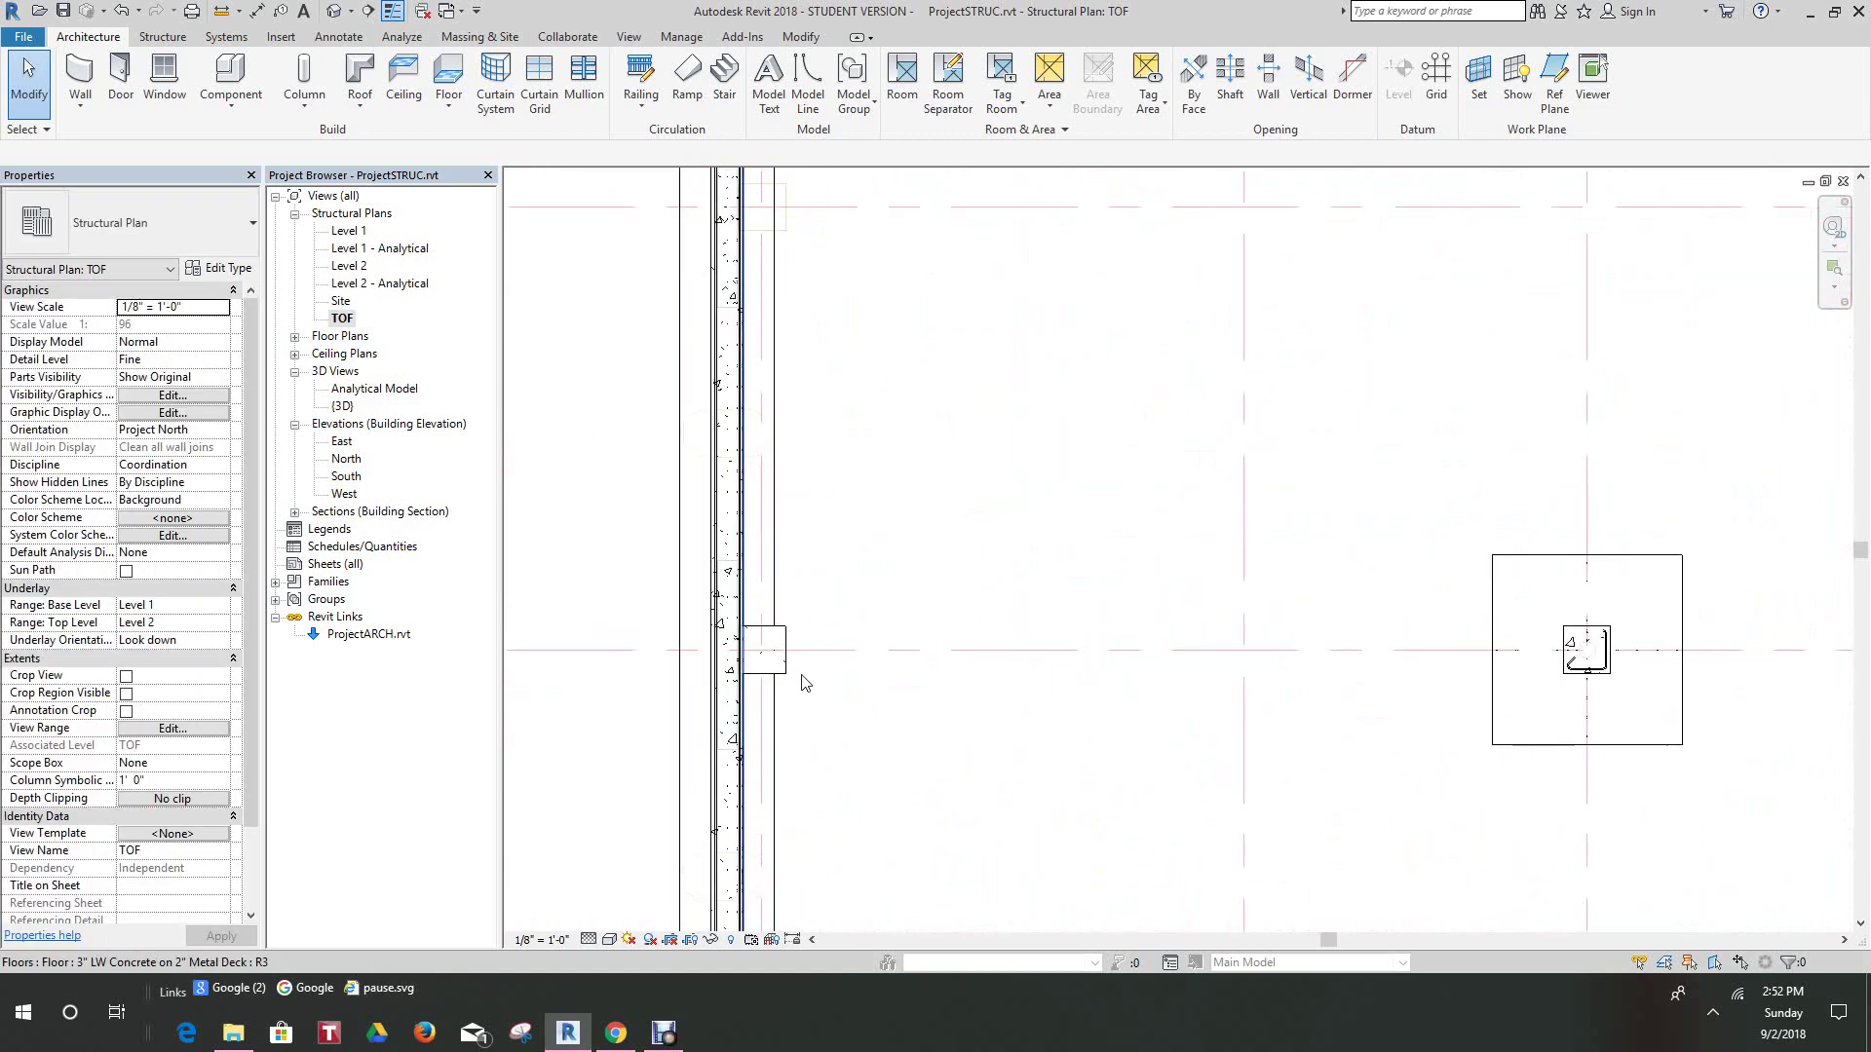
left_click(790, 681)
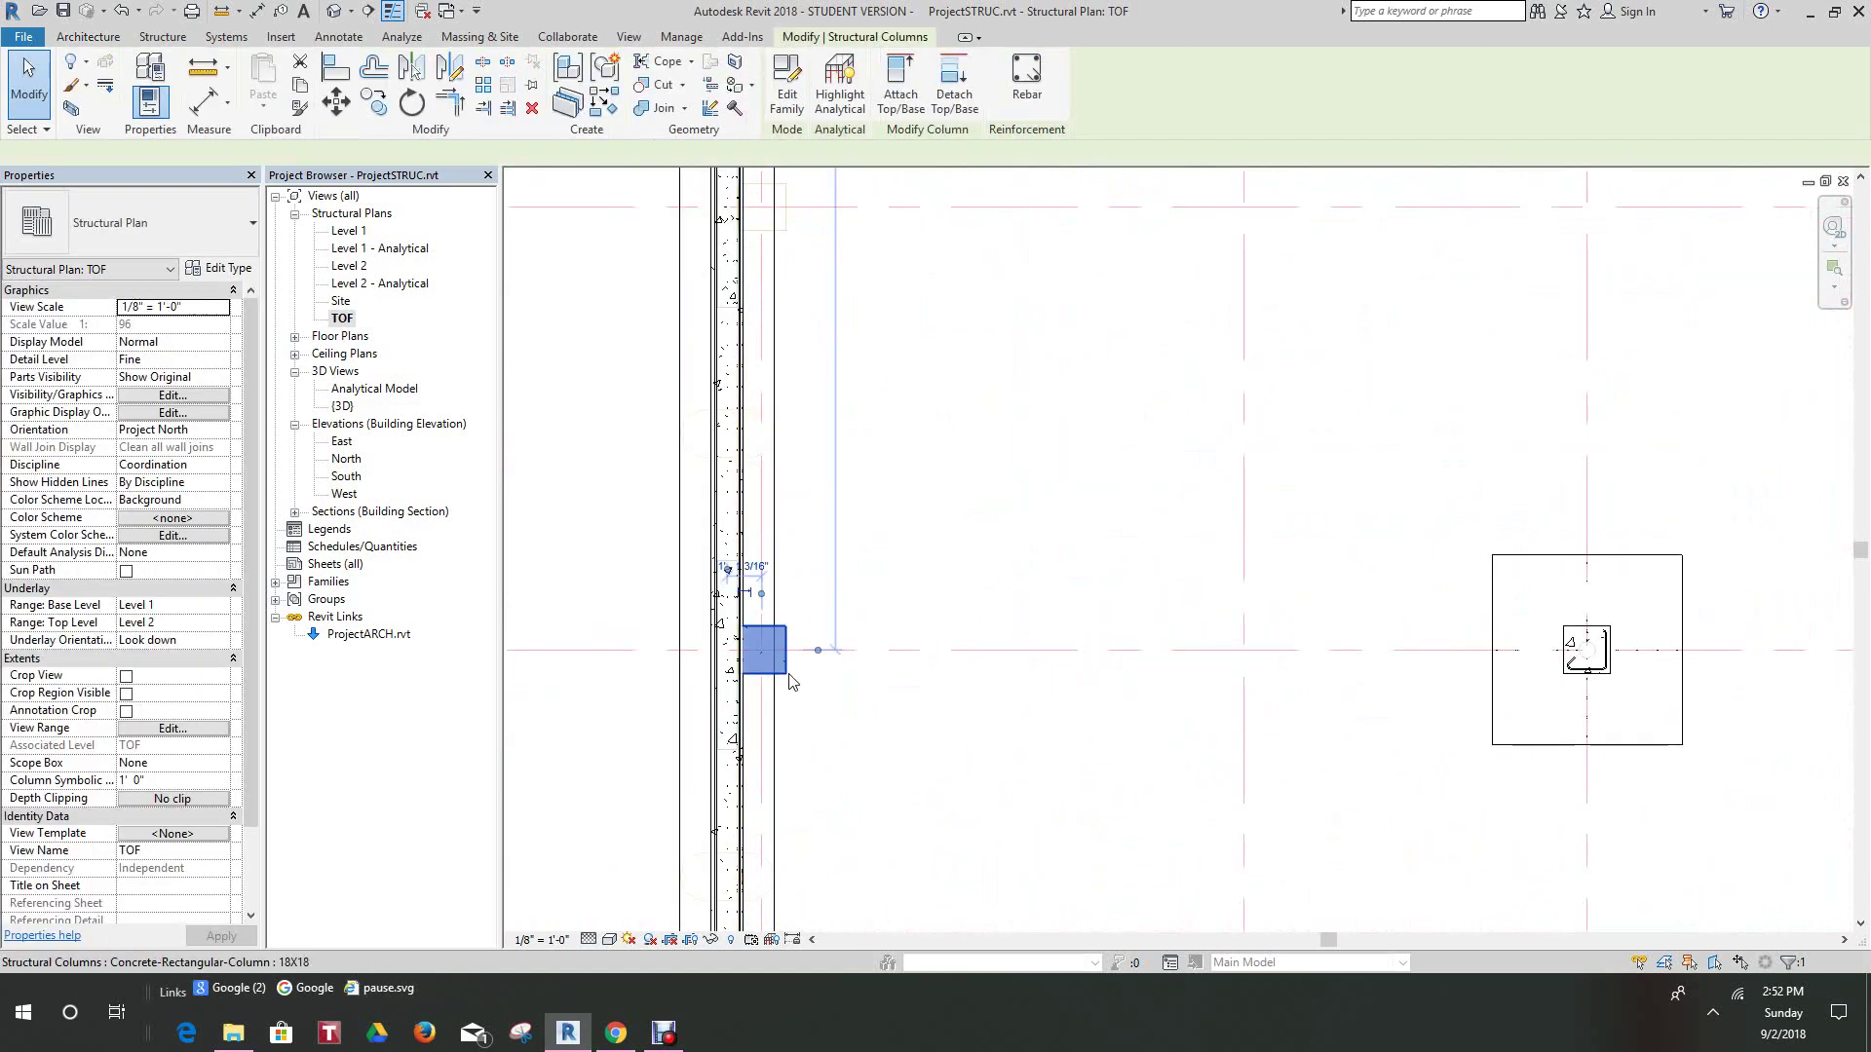
left_click(379, 110)
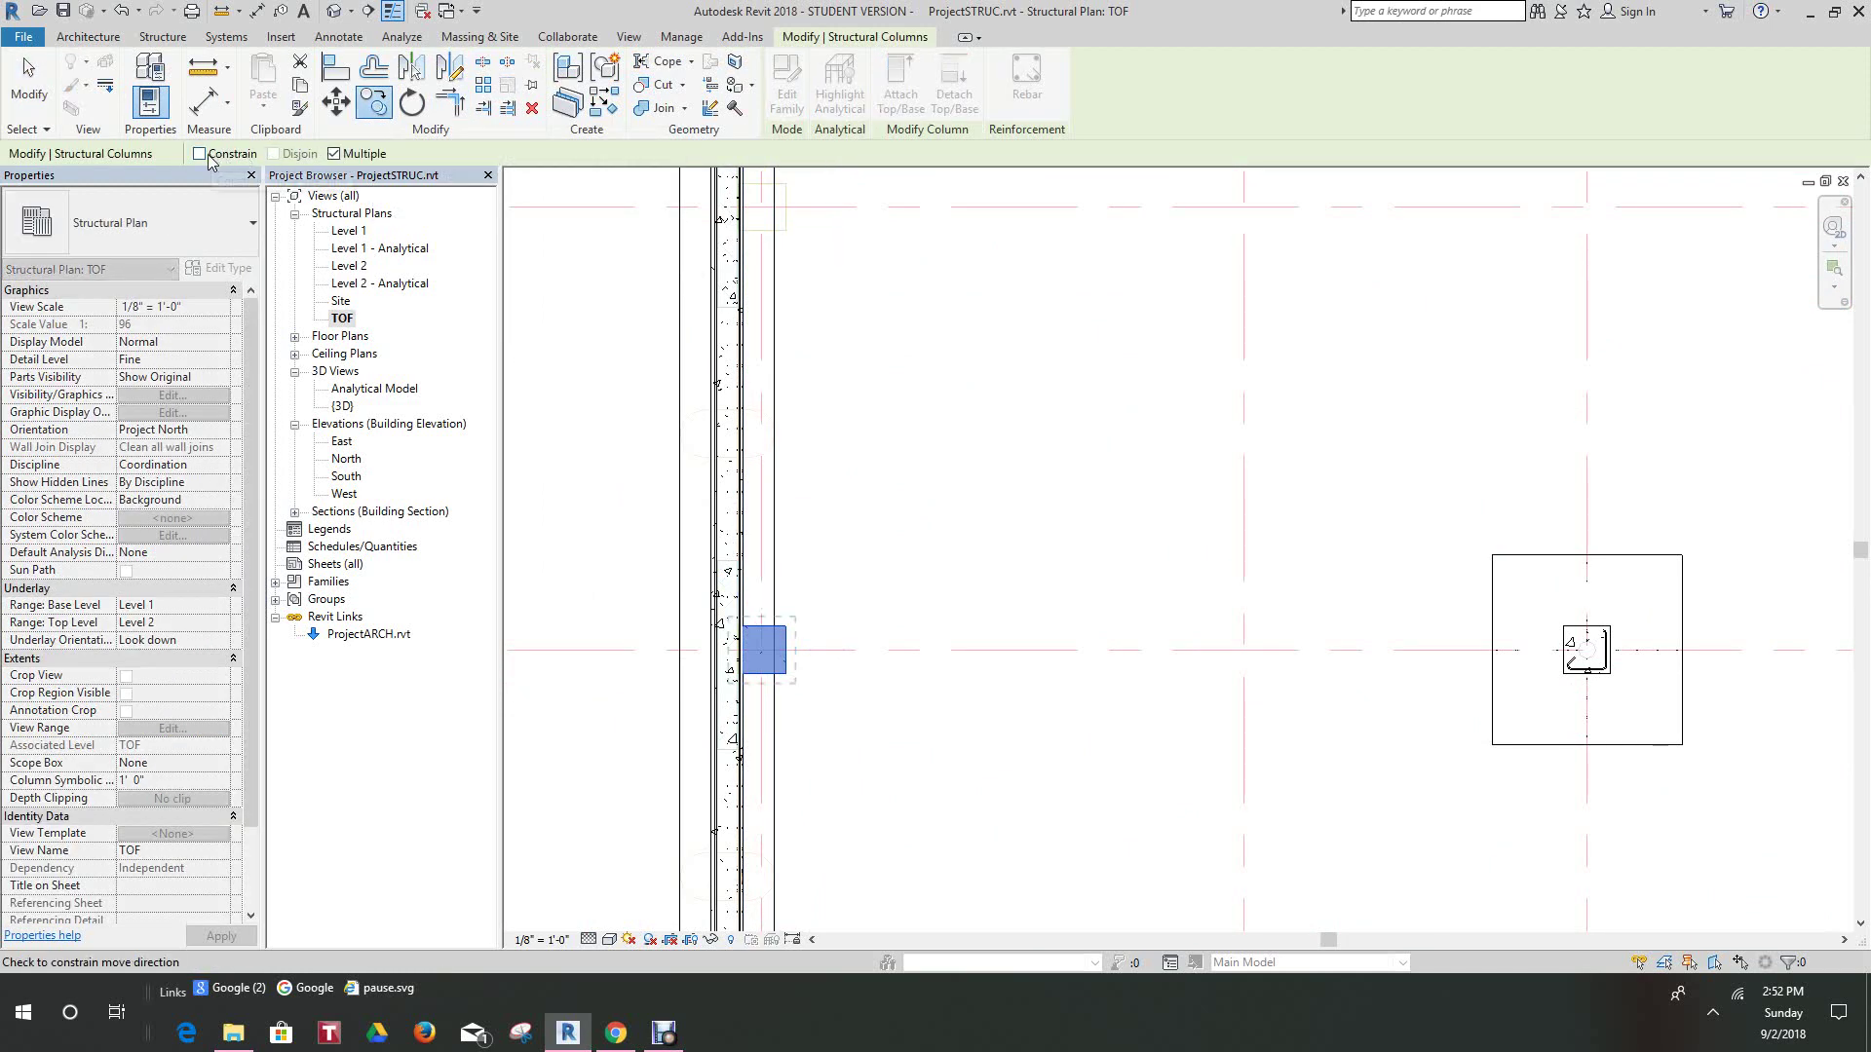
left_click(825, 651)
scroll(863, 440, "down", 1)
middle_click_drag(864, 441, 915, 676)
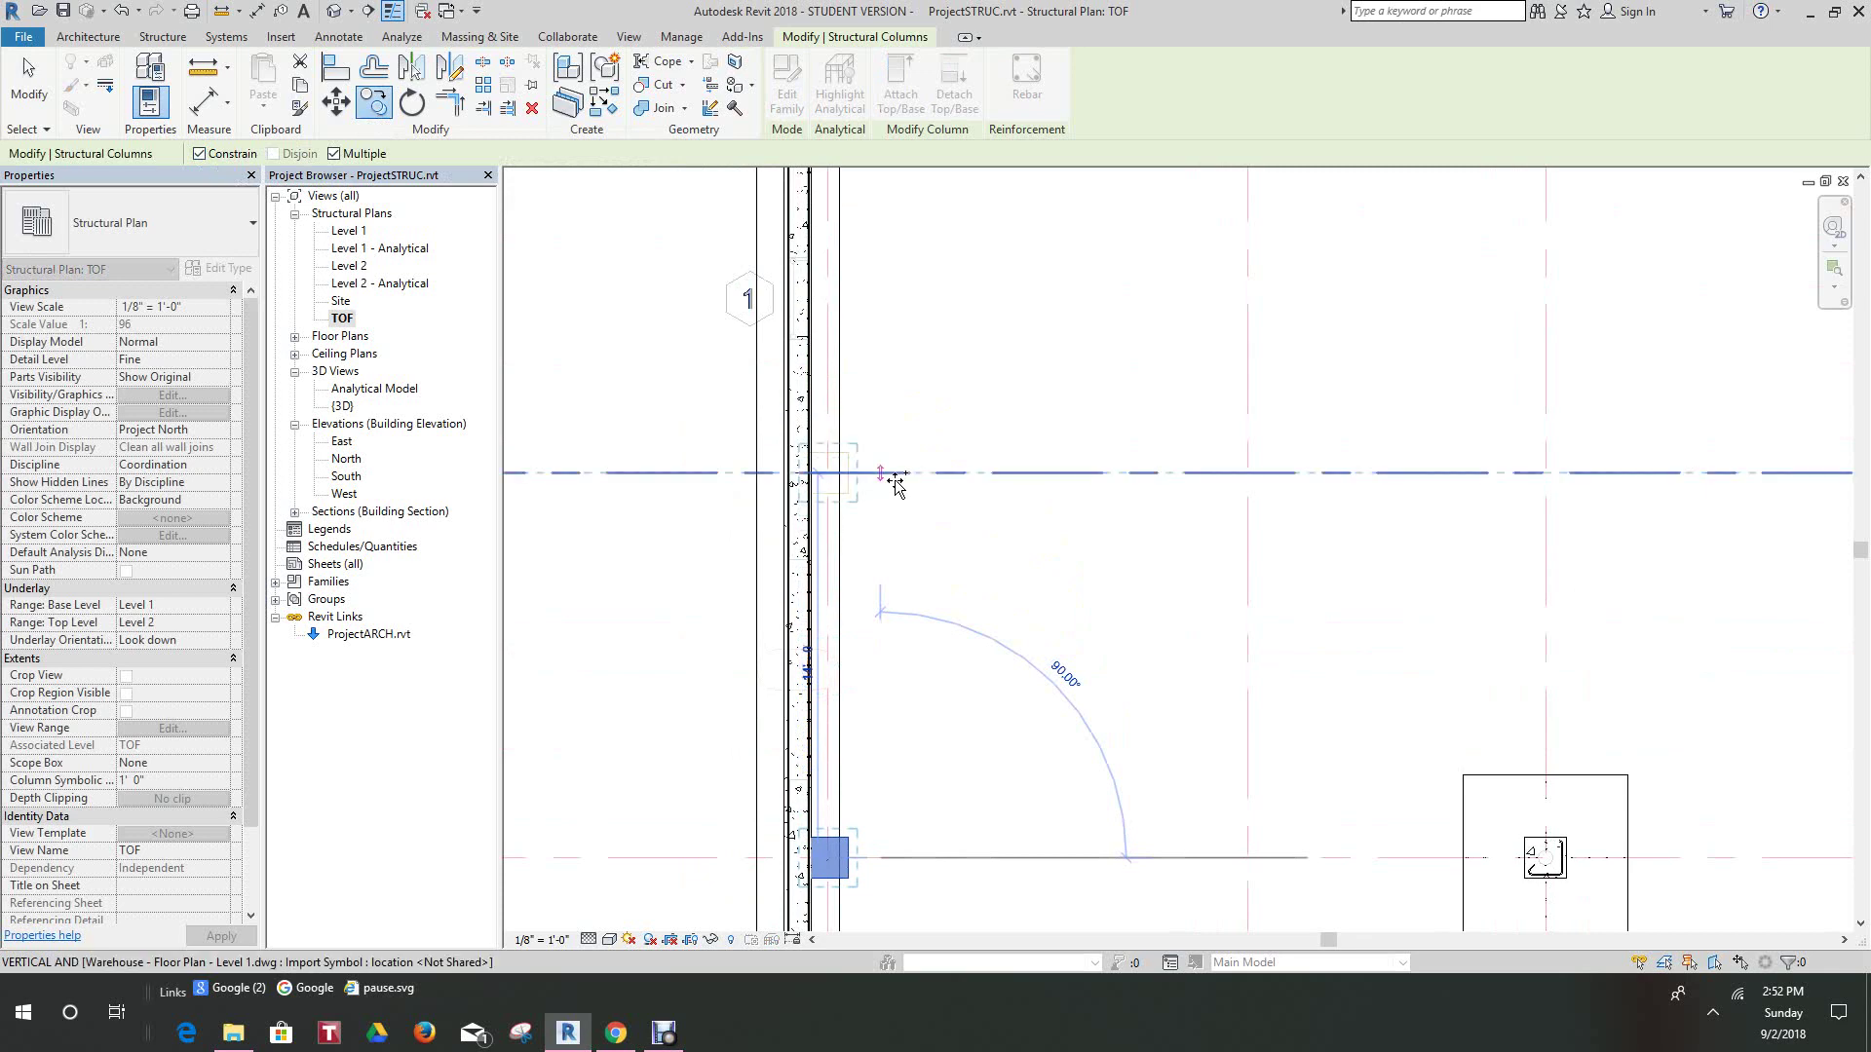
middle_click_drag(903, 407, 973, 570)
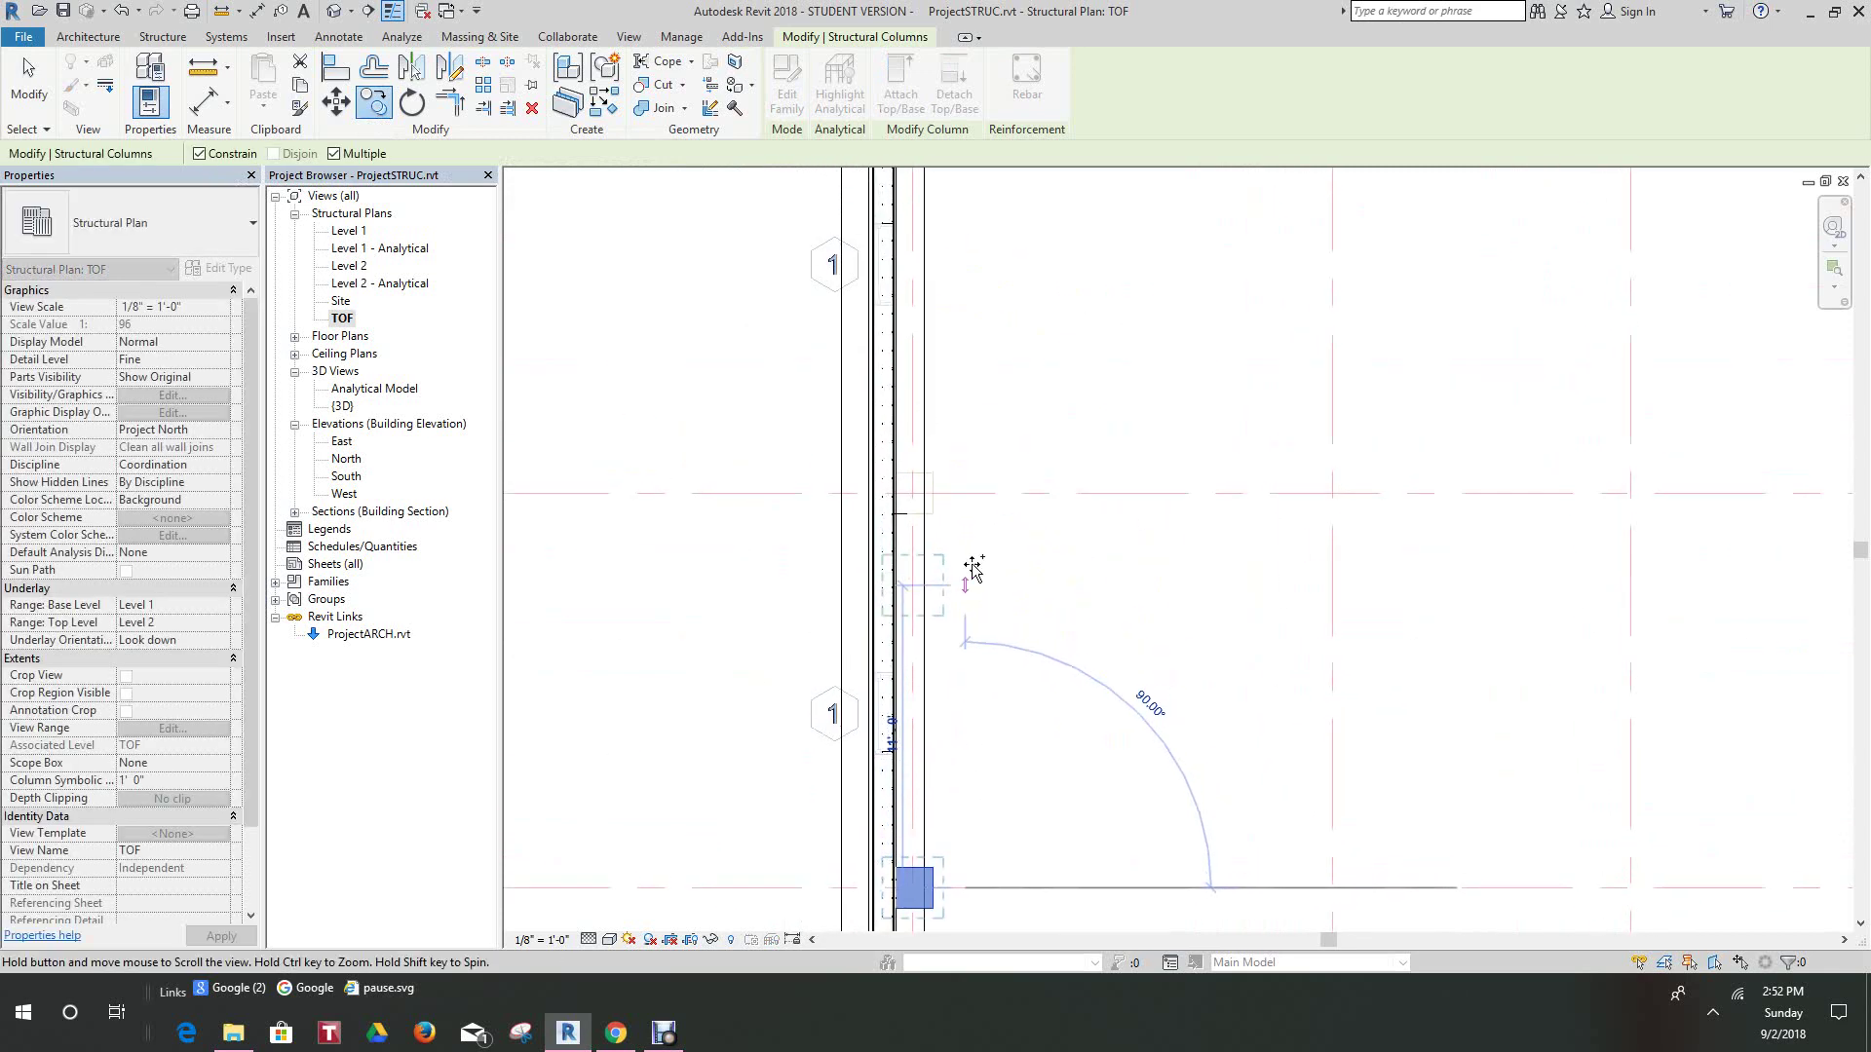
left_click(968, 495)
- Place another copy of the column at the wall corner on grid A-1 and end the copy run
middle_click_drag(965, 345, 1056, 698)
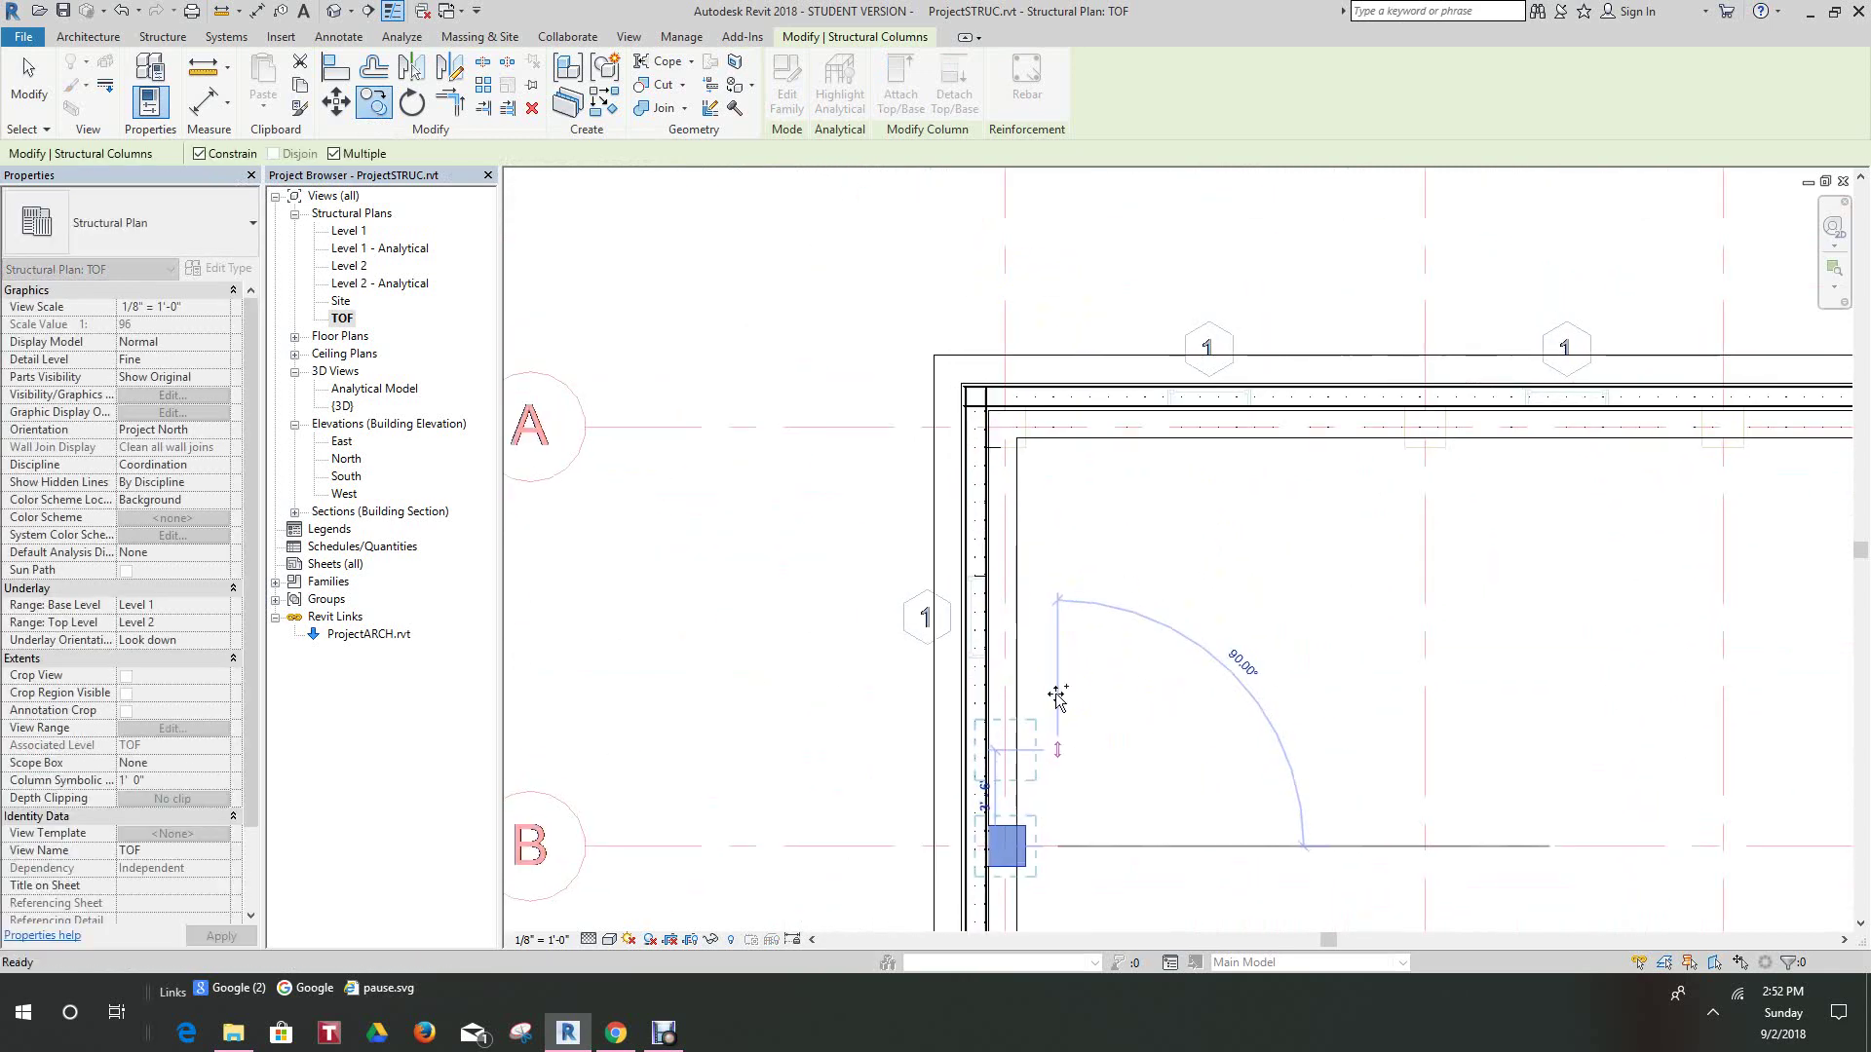
left_click(1044, 438)
scroll(1043, 433, "up", 3)
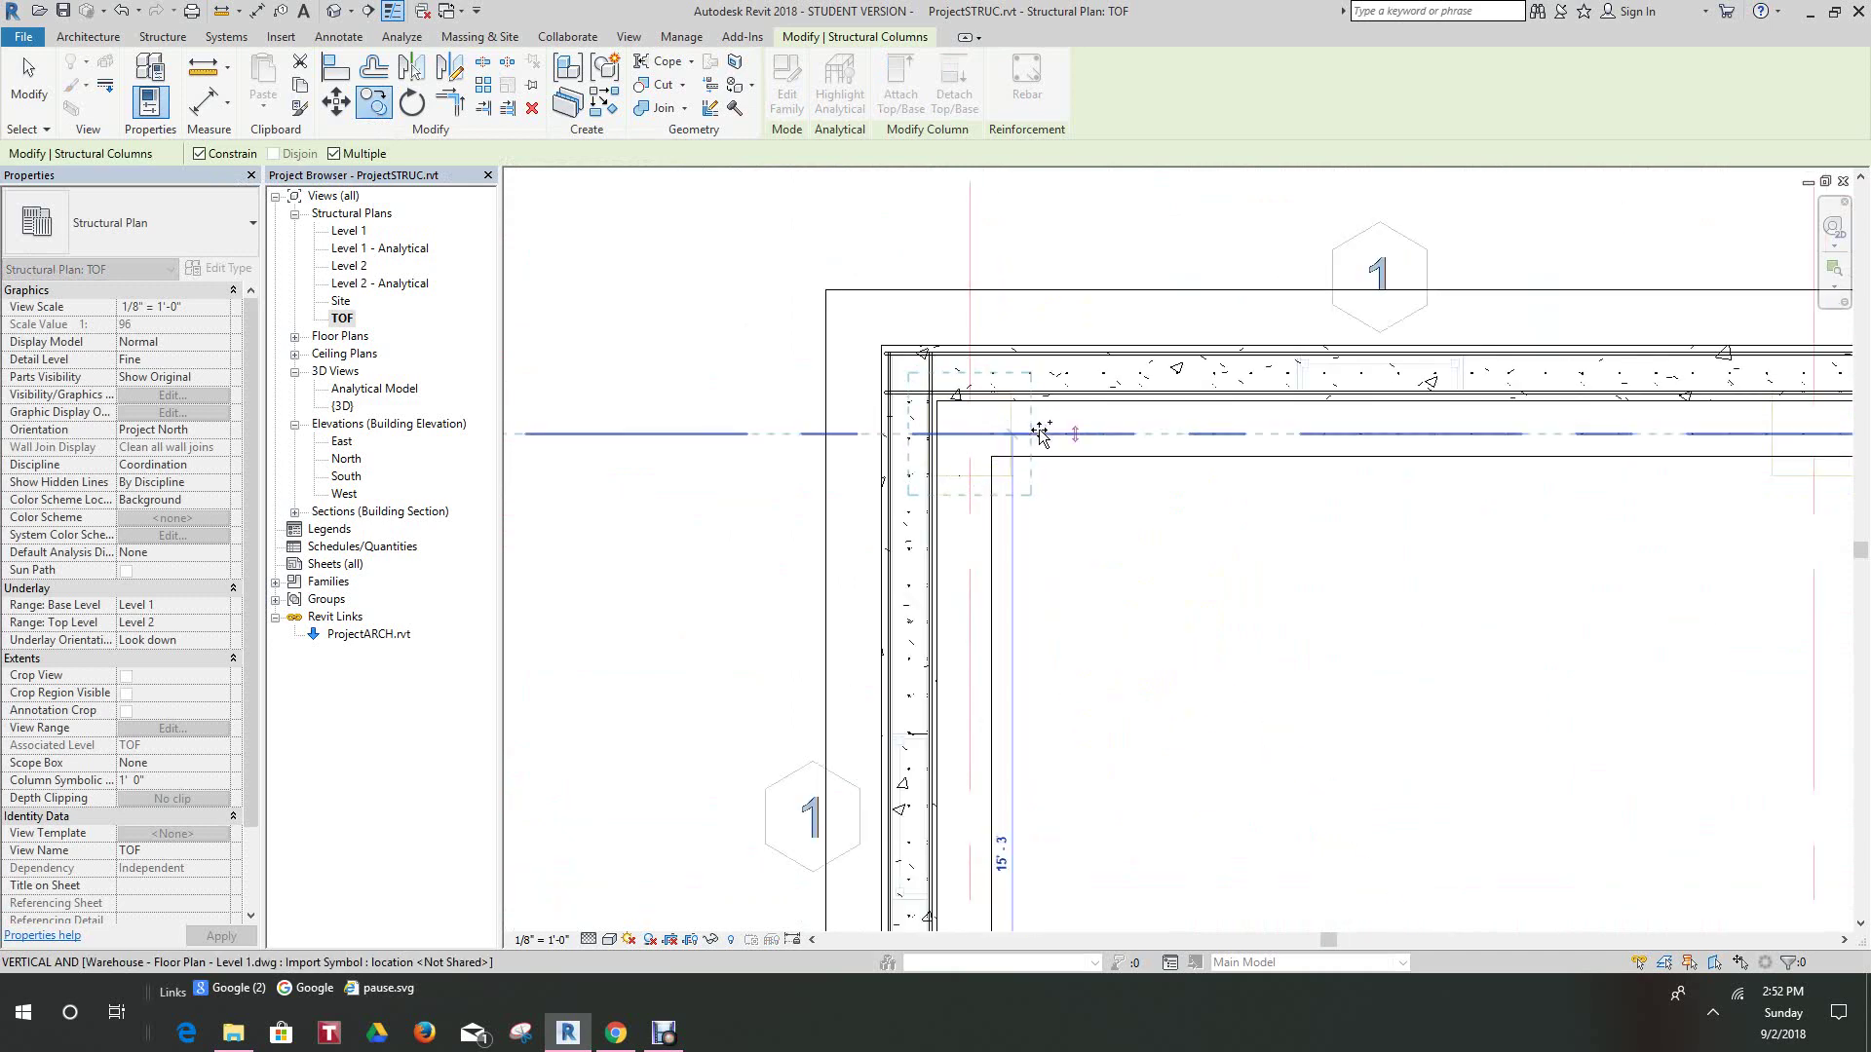
right_click(1040, 434)
left_click(1154, 619)
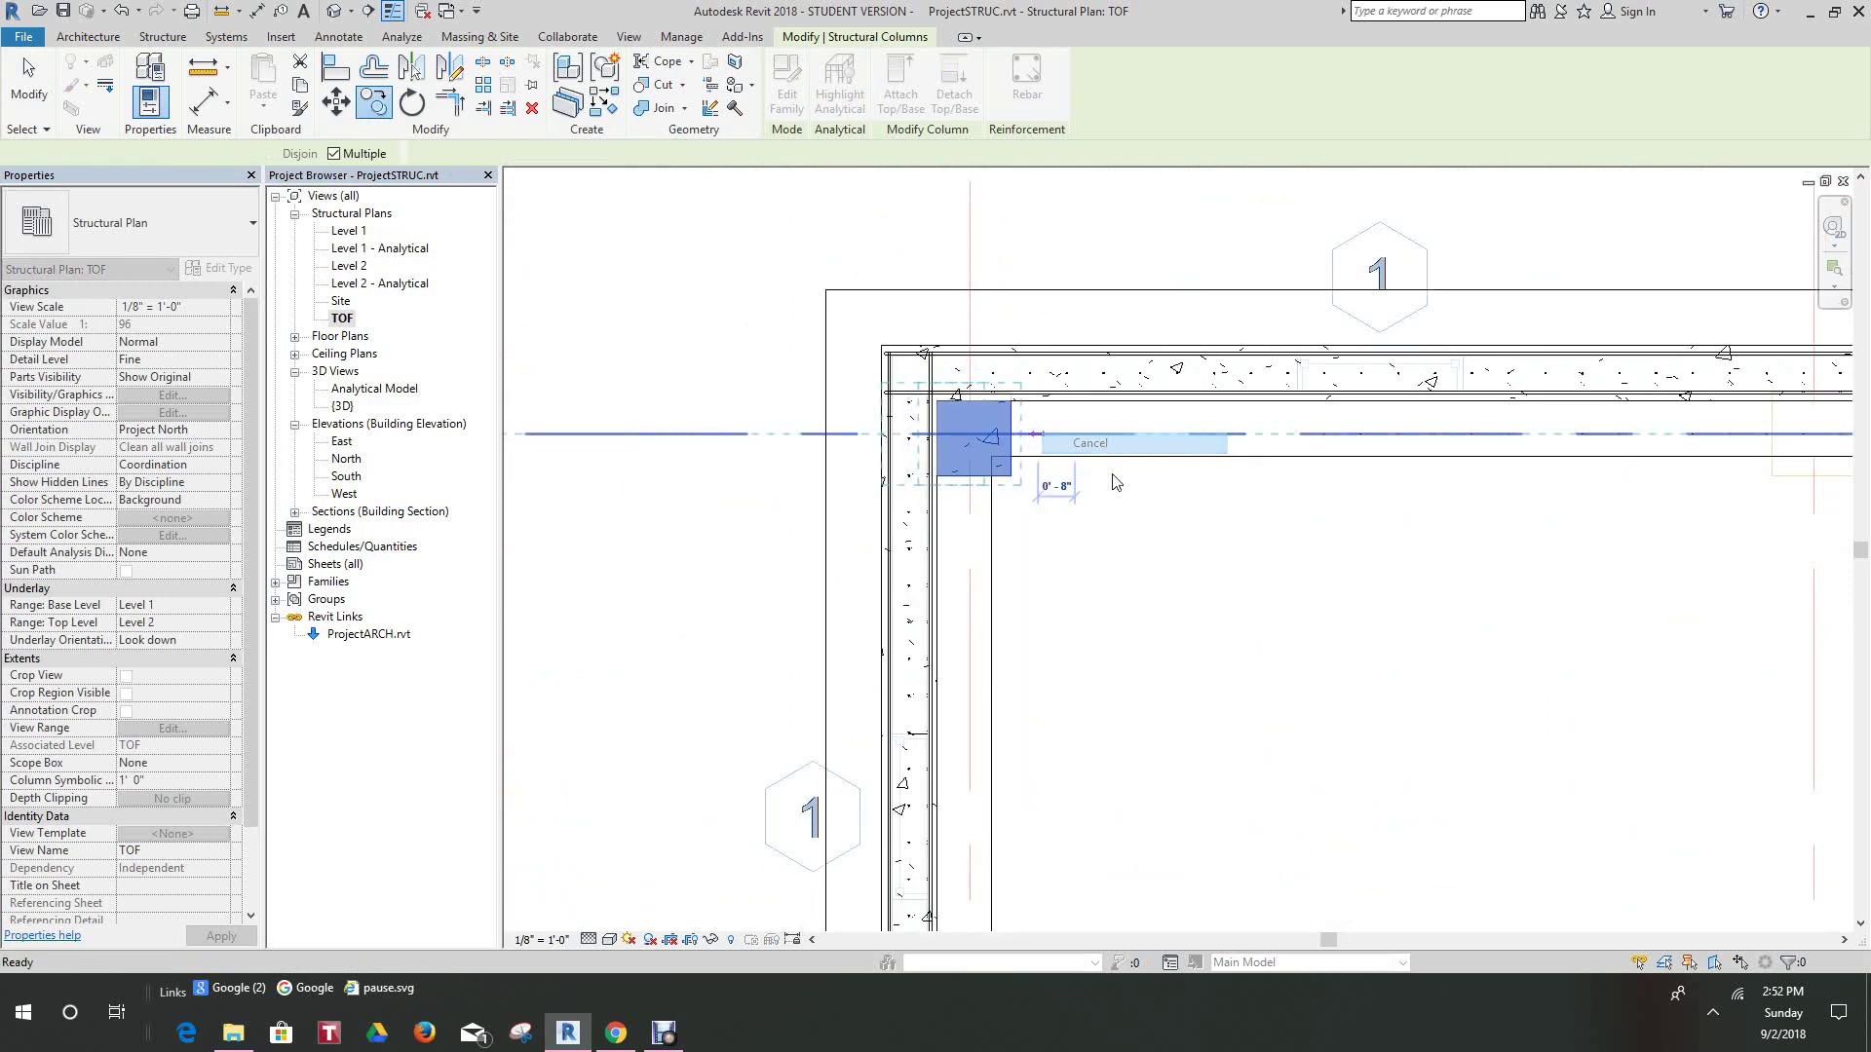
- Copy the corner column at grid A-1 along grid line A to grid lines 2 and 3, constrained with multiple copies
scroll(1158, 621, "down", 3)
middle_click_drag(1158, 620, 1018, 408)
scroll(1065, 546, "down", 2)
middle_click_drag(1065, 546, 975, 234)
middle_click_drag(1050, 346, 1089, 762)
scroll(972, 471, "up", 2)
scroll(1056, 526, "up", 2)
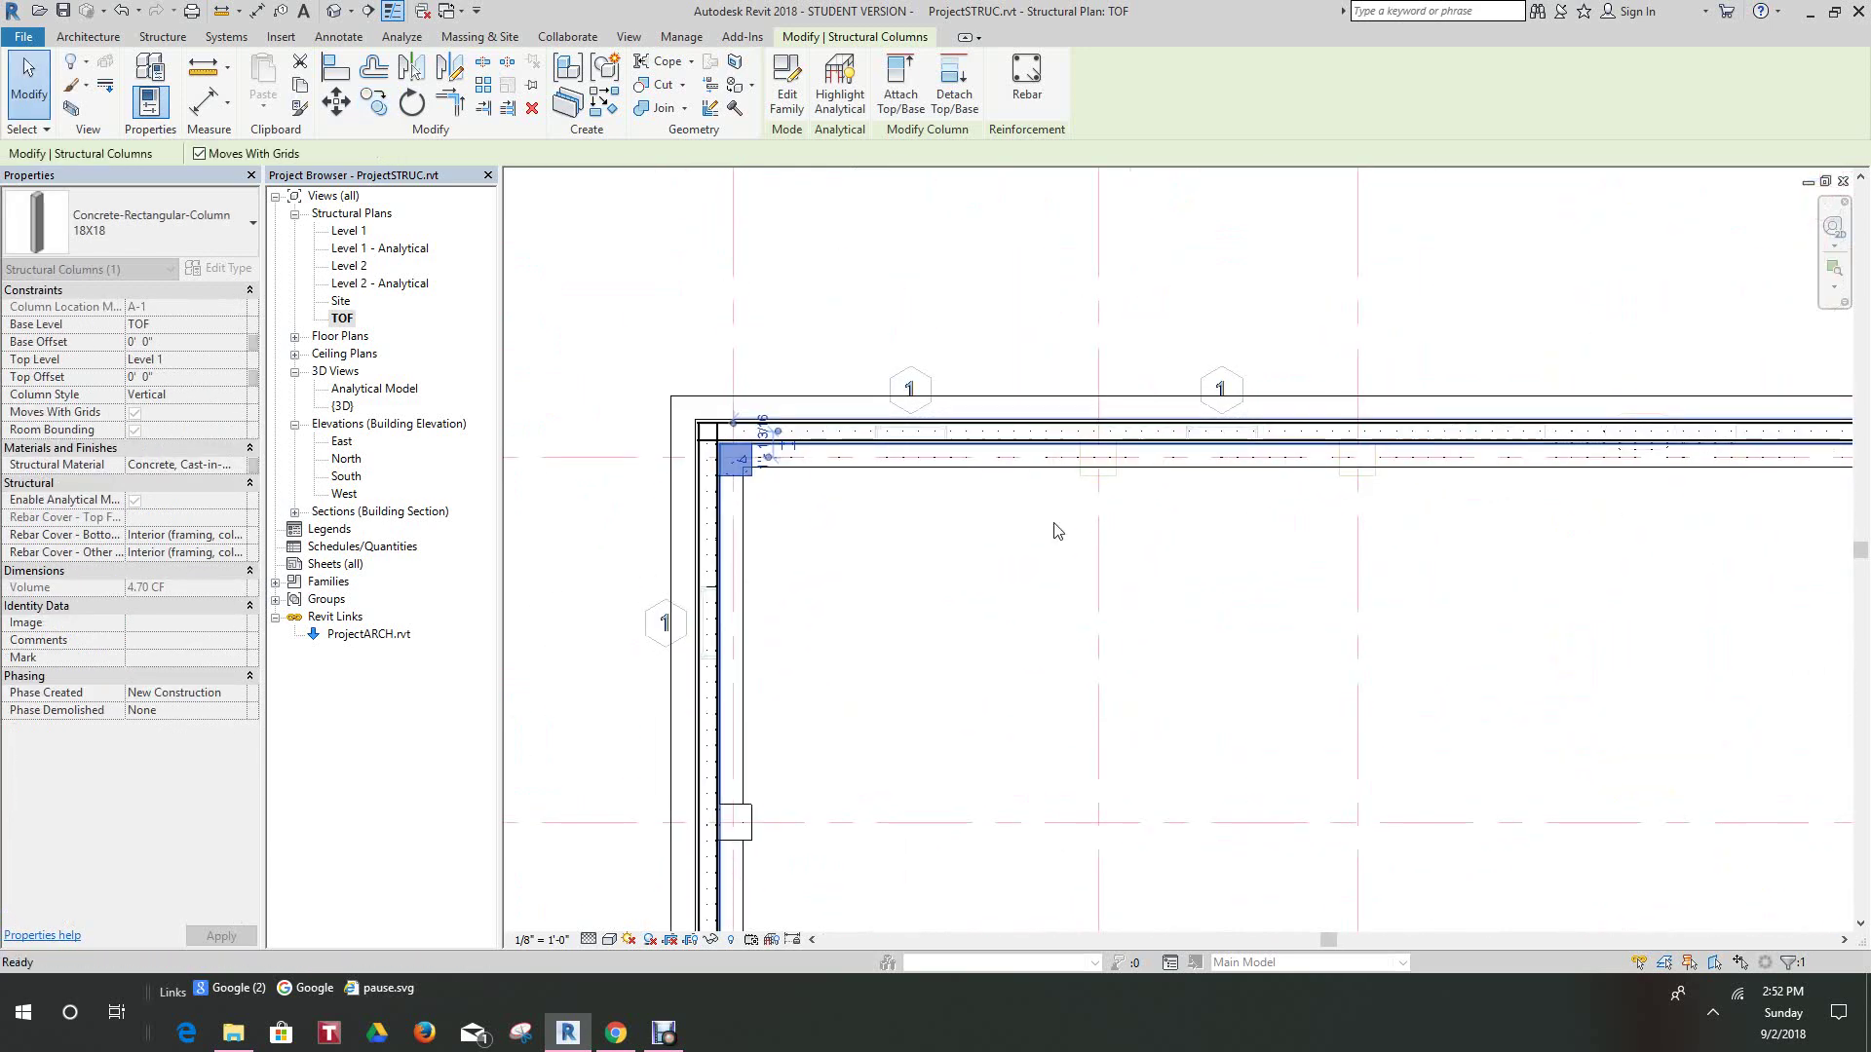
scroll(764, 501, "up", 4)
key("Escape")
scroll(779, 514, "down", 3)
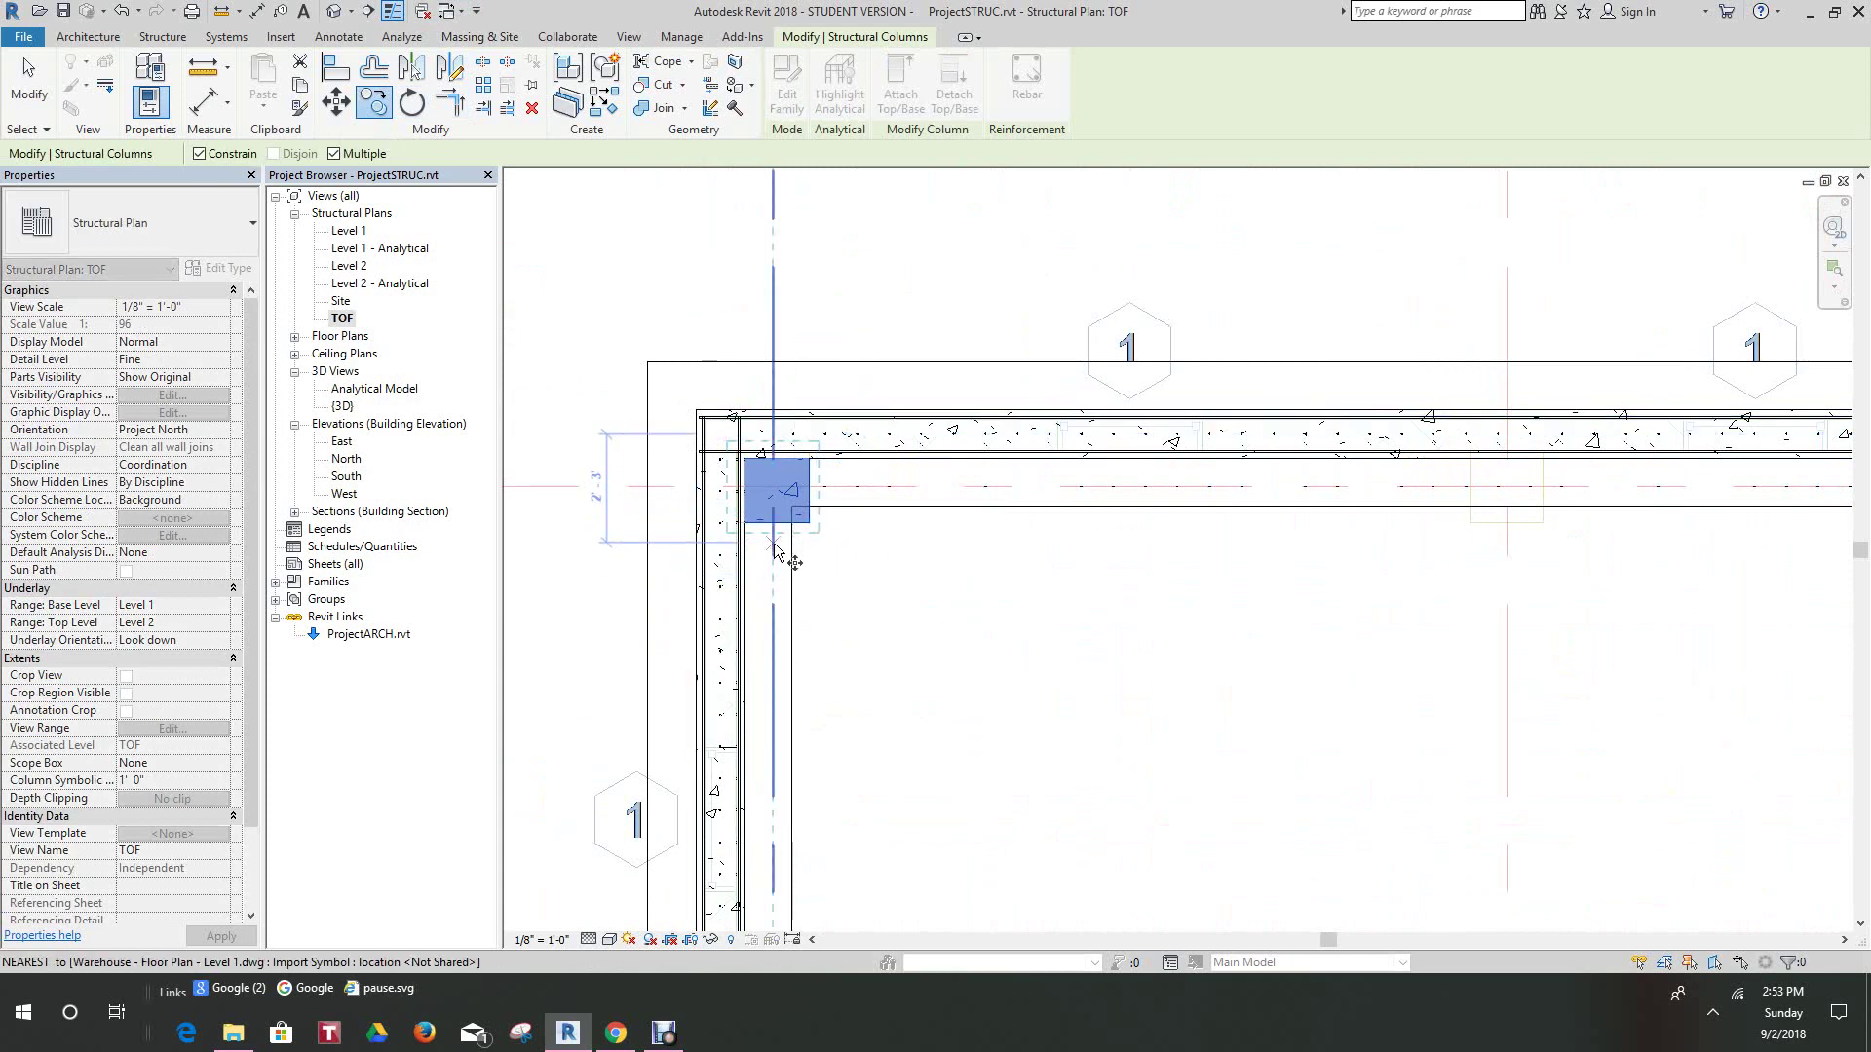
middle_click_drag(1377, 570, 1167, 587)
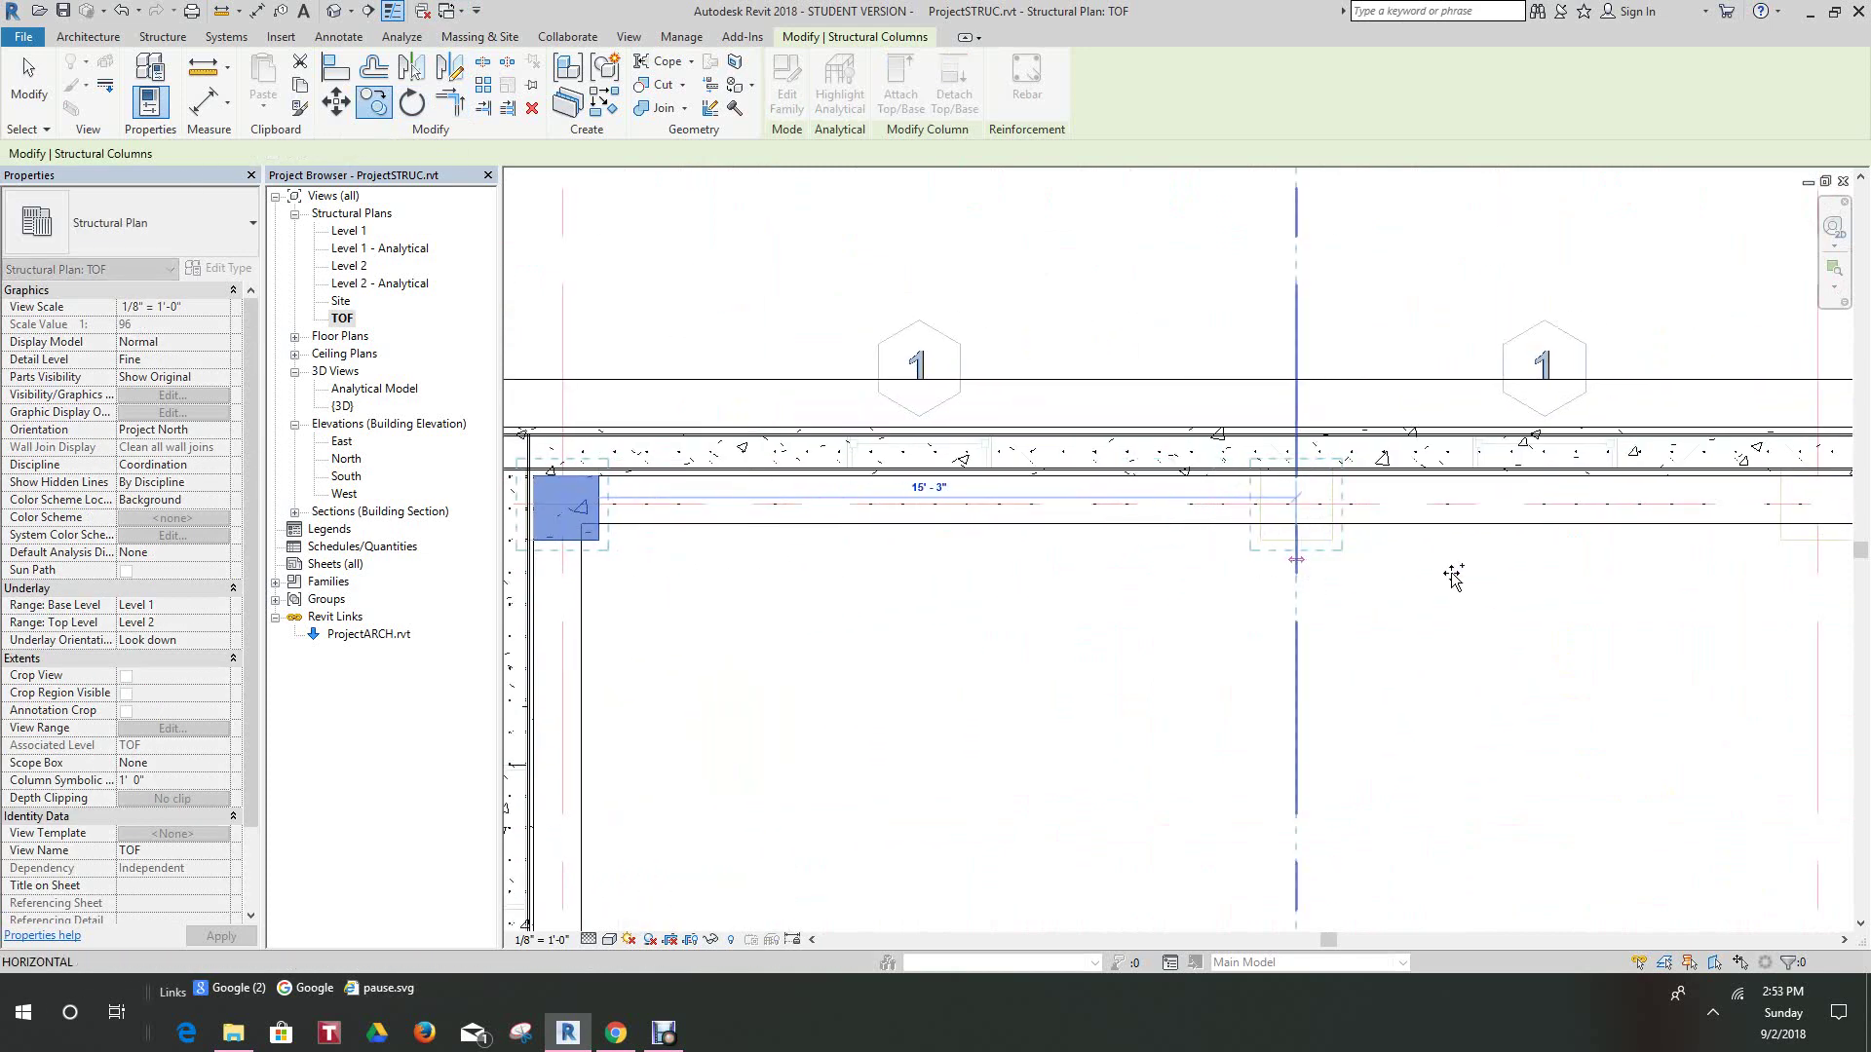
left_click(1296, 561)
middle_click_drag(1488, 588, 954, 619)
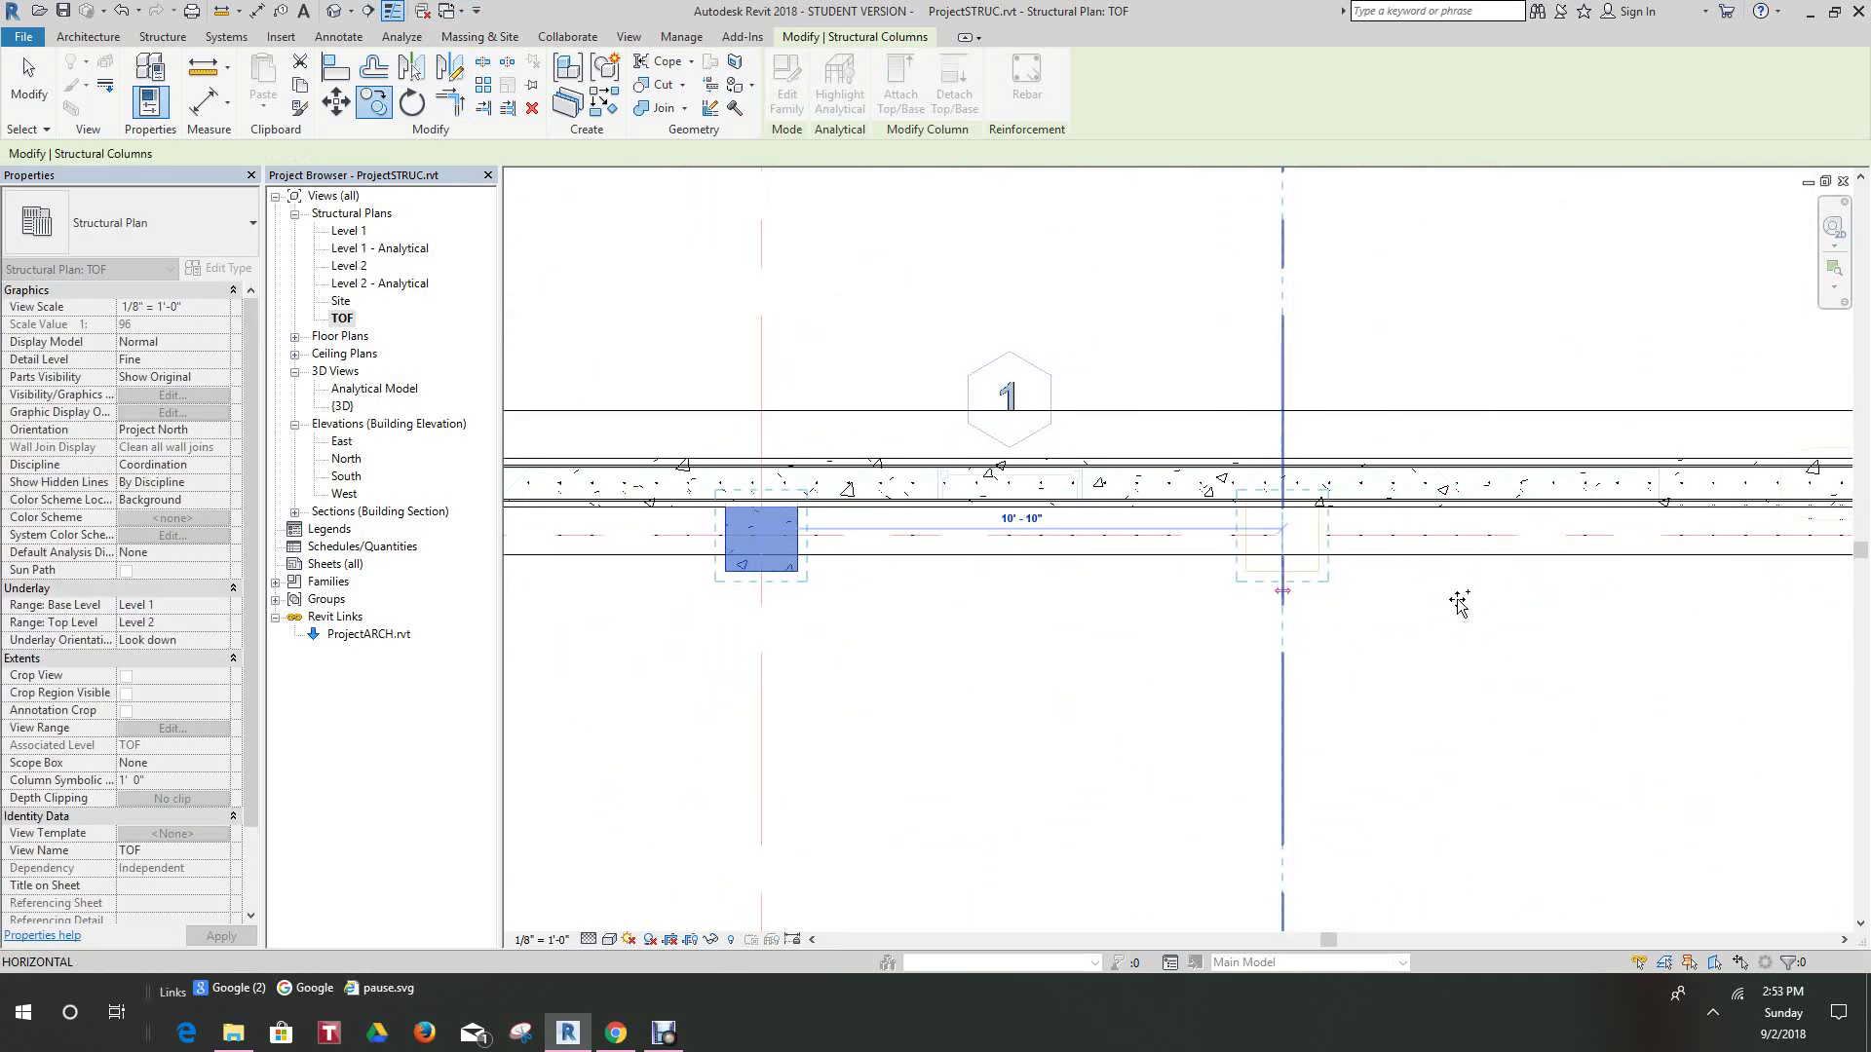
left_click(1284, 592)
- Place further column copies along grid line A at grid lines 4 and 5
middle_click_drag(1470, 605, 1027, 622)
middle_click_drag(1307, 605, 939, 599)
scroll(1193, 606, "down", 1)
middle_click_drag(1193, 608, 797, 599)
scroll(1252, 620, "up", 2)
left_click(1369, 592)
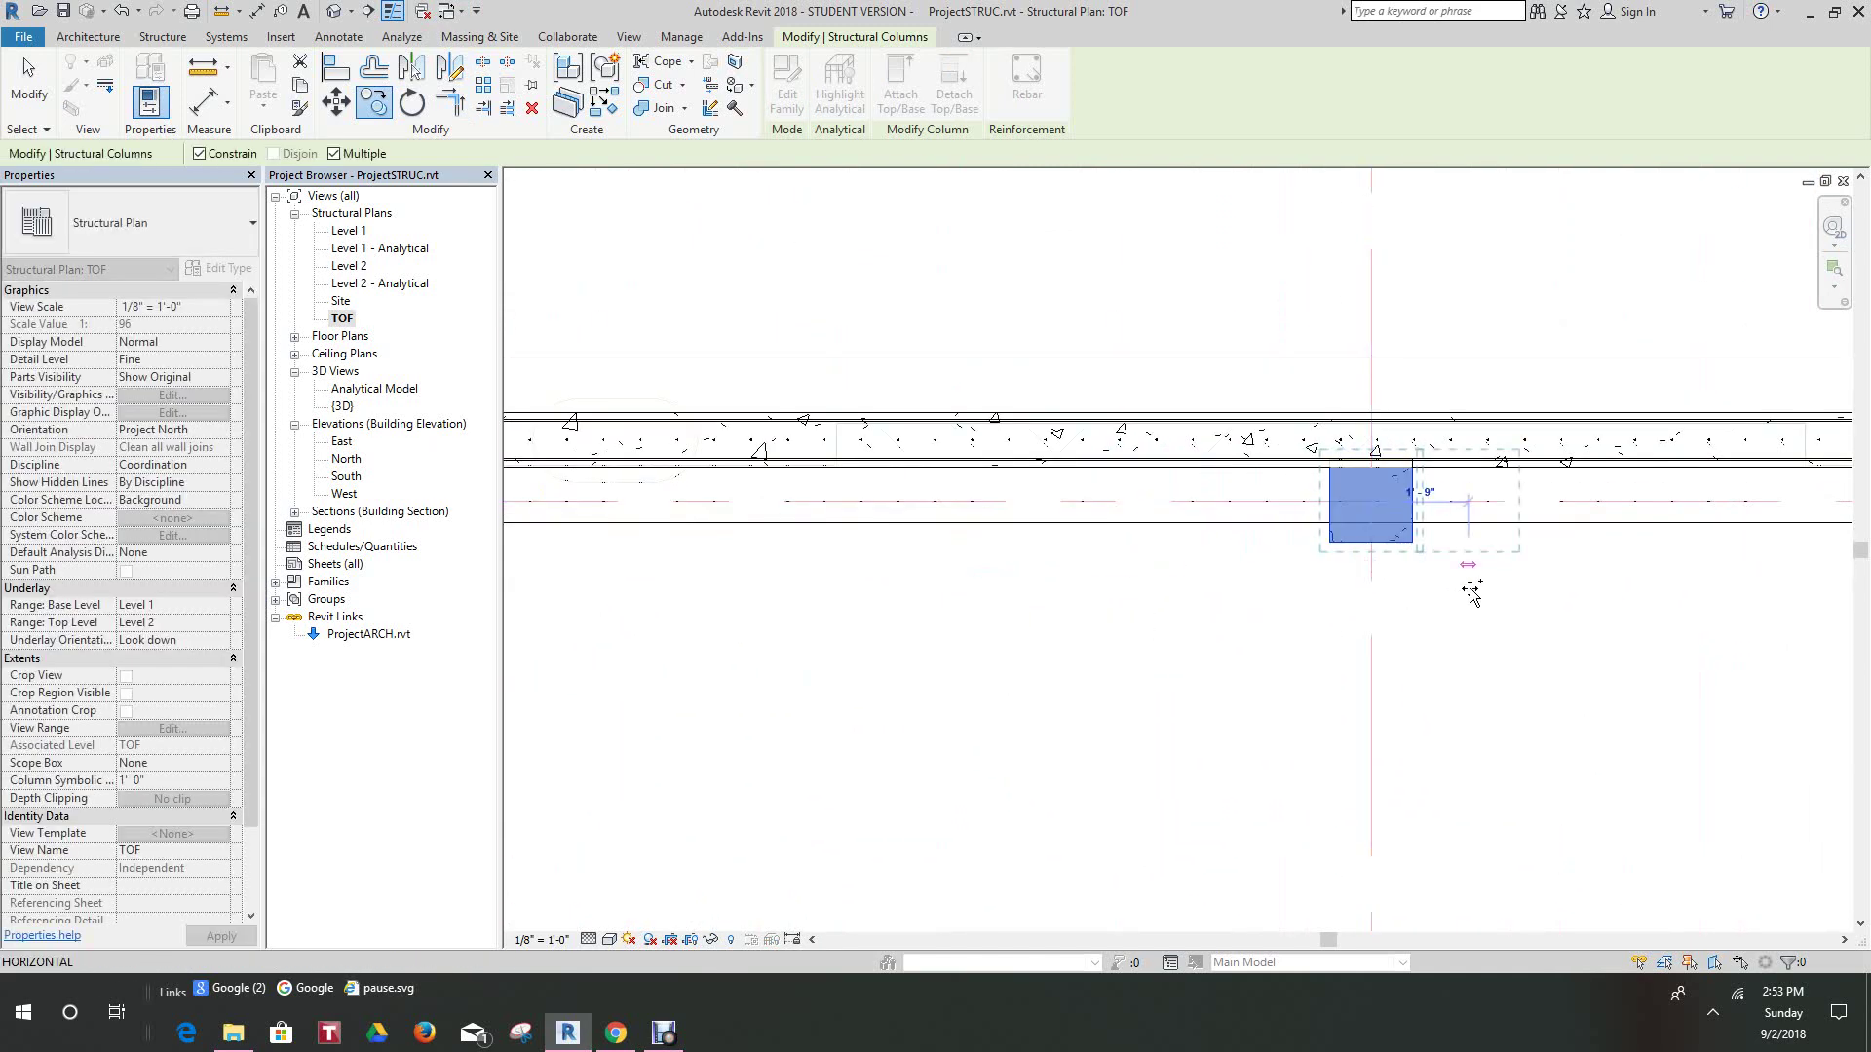
middle_click_drag(1470, 585, 635, 585)
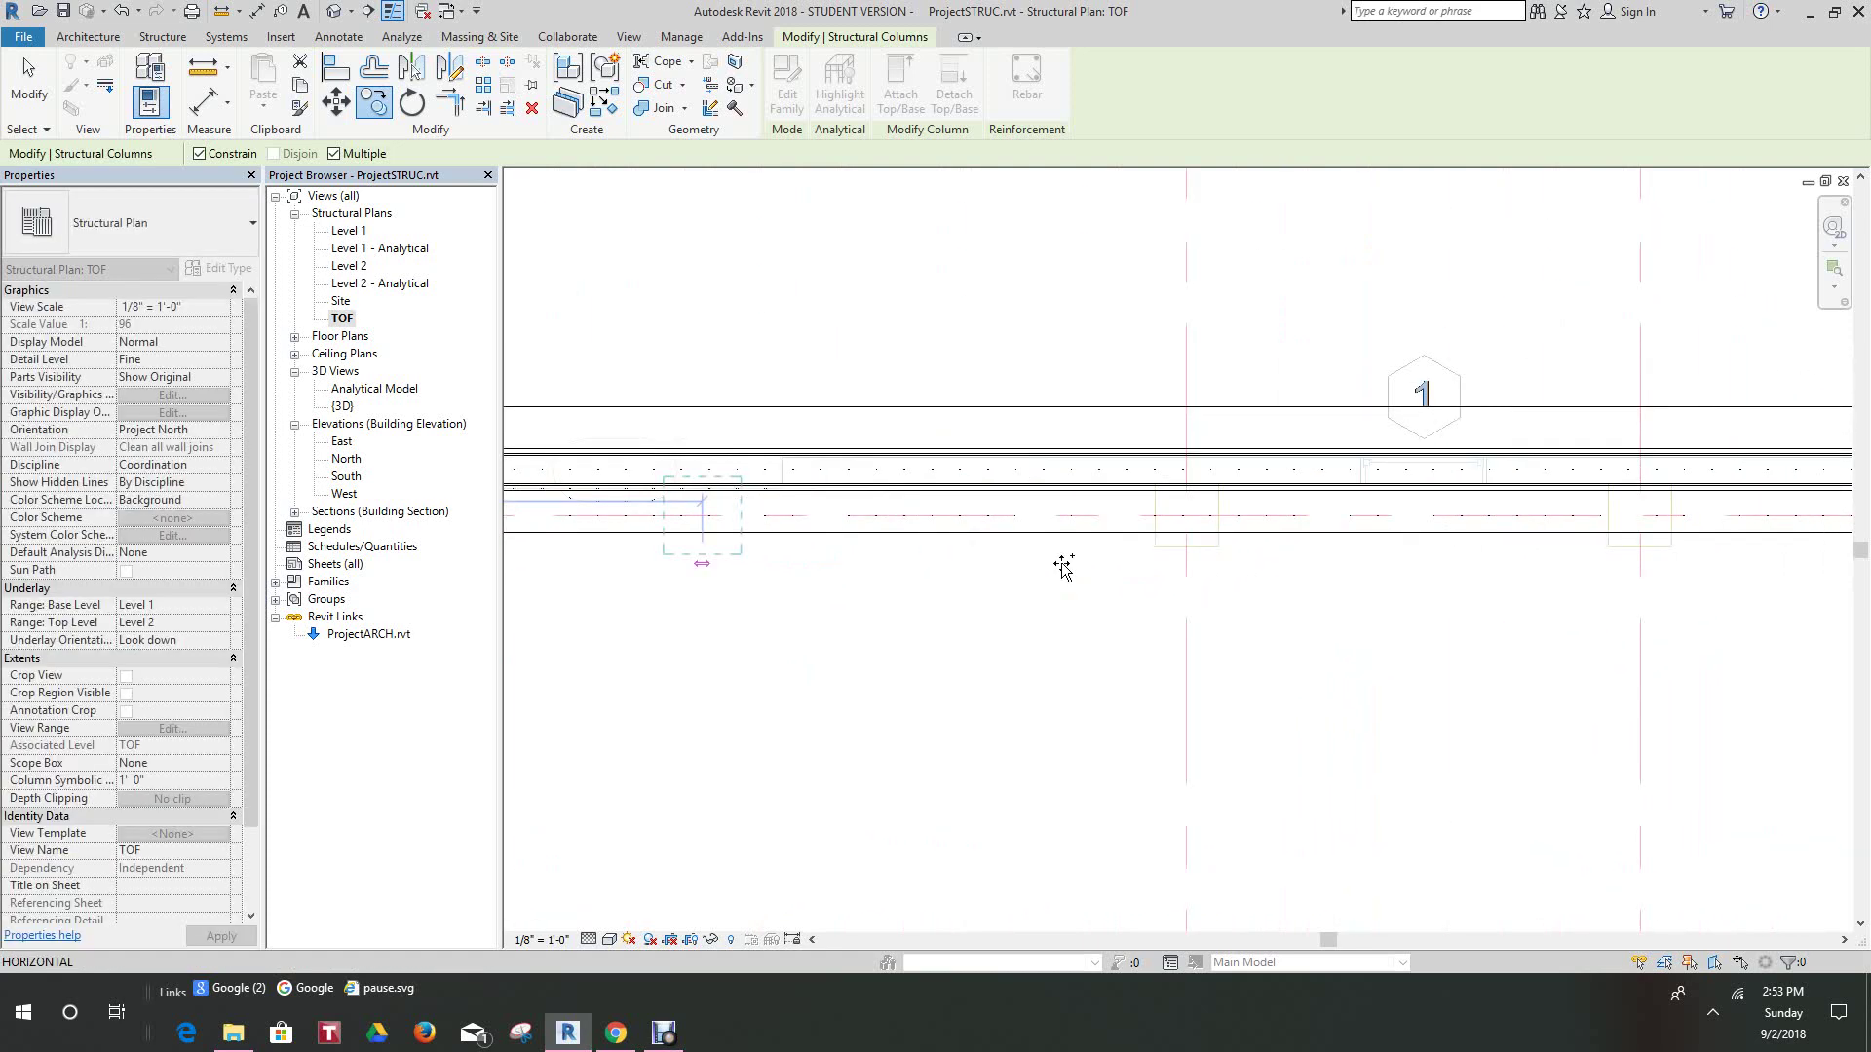
scroll(1096, 562, "up", 1)
left_click(1214, 557)
- Place a column copy at grid A-6 and end the copy run
scroll(1257, 570, "down", 2)
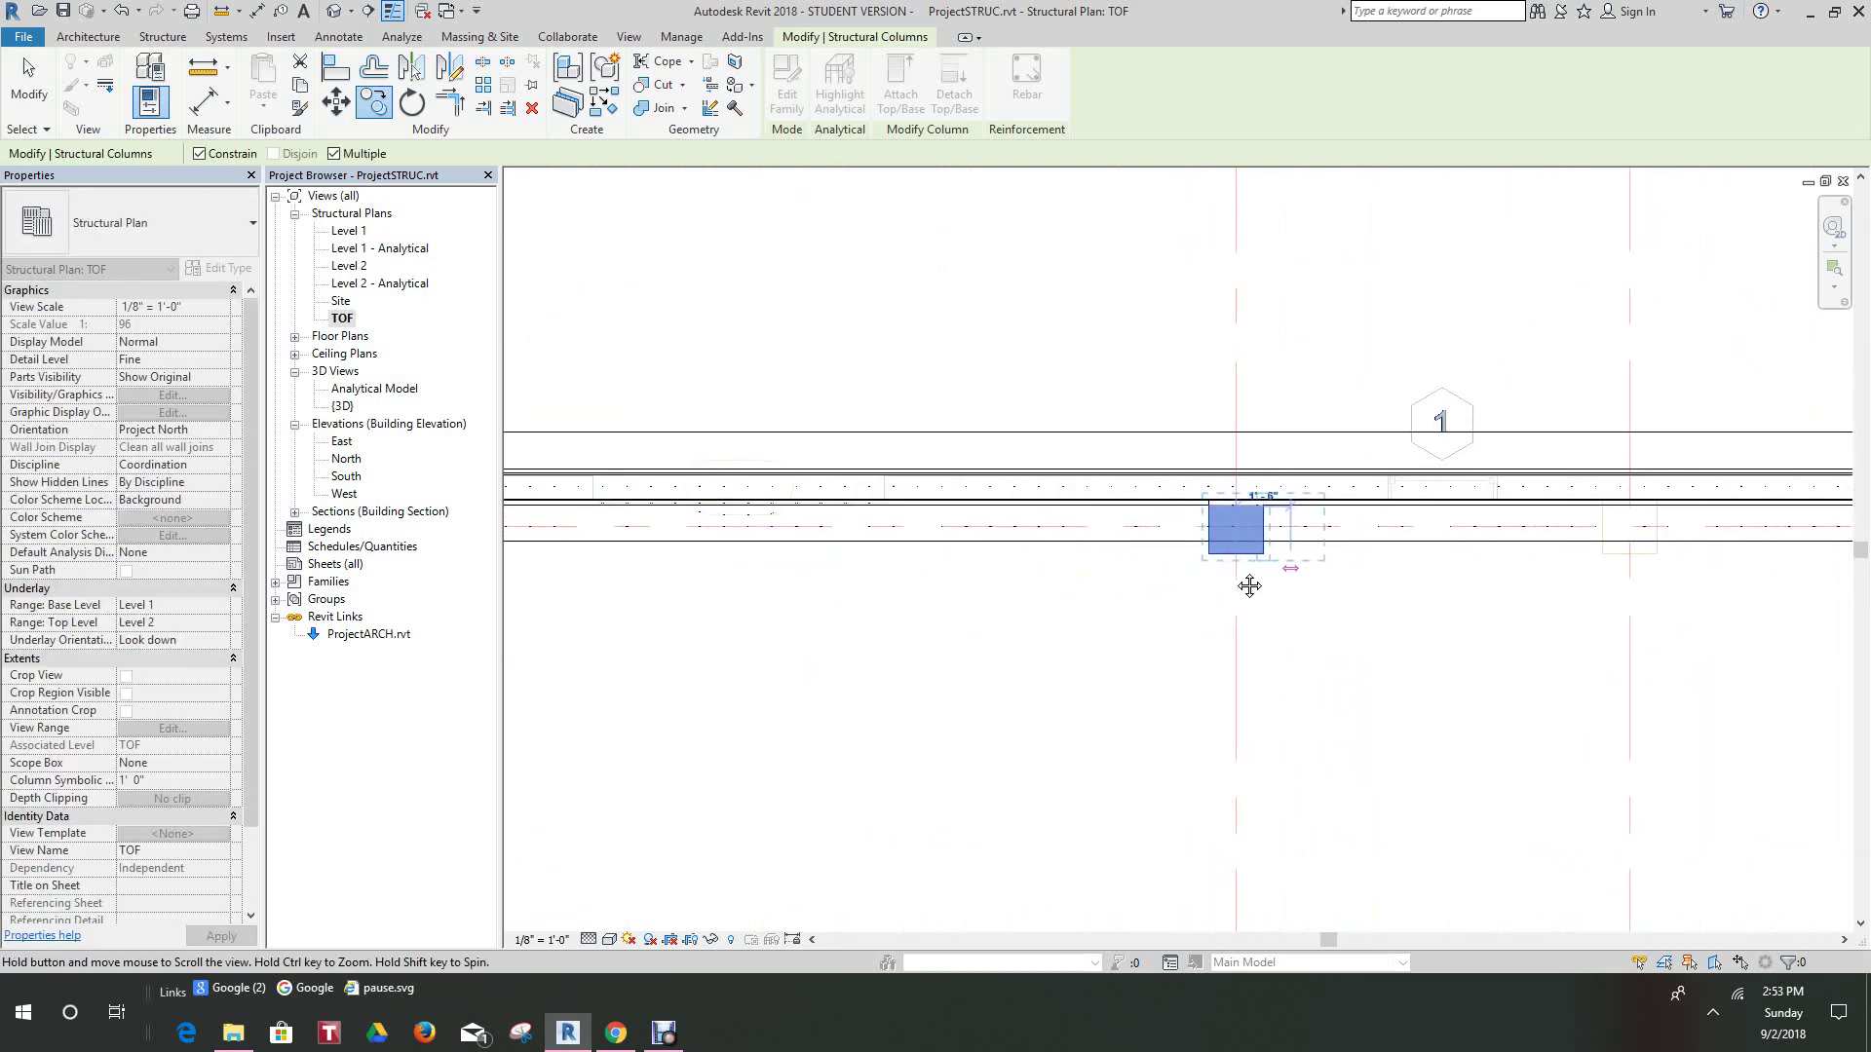
middle_click_drag(1617, 626, 1161, 617)
scroll(1189, 606, "up", 2)
left_click(1203, 606)
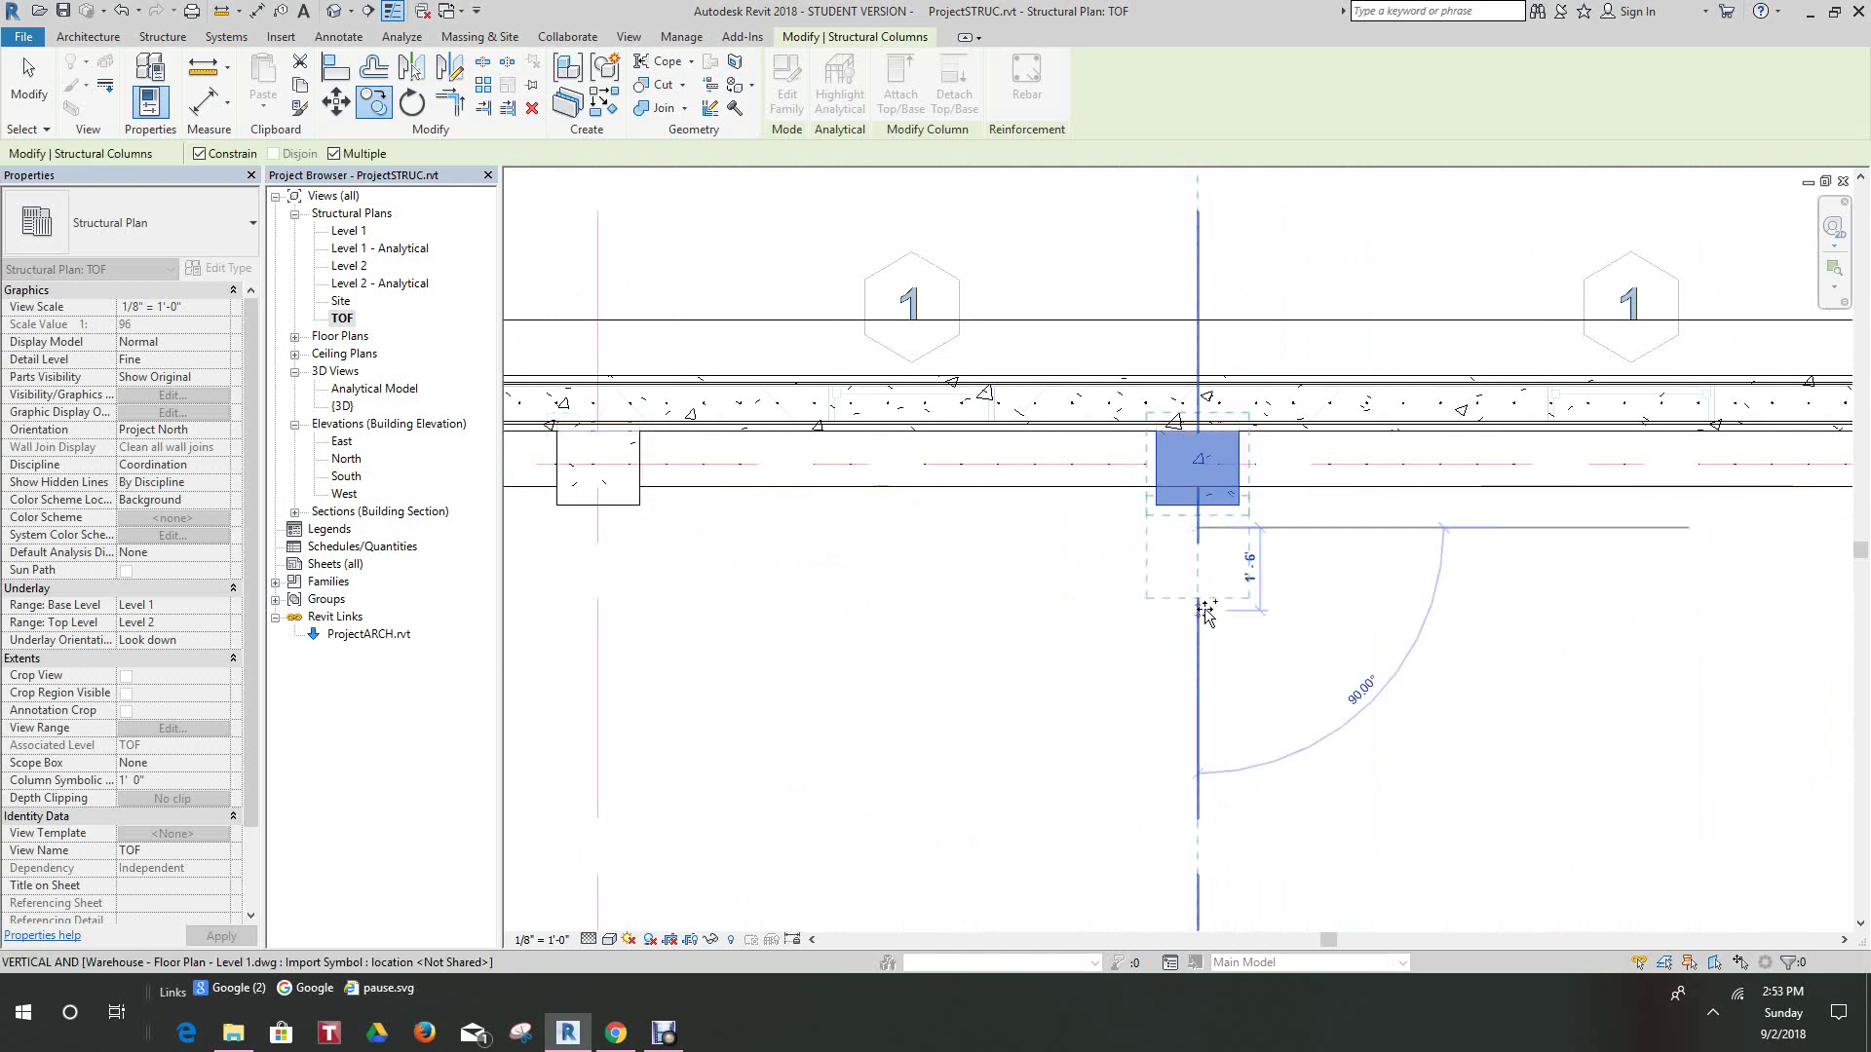
right_click(1208, 608)
left_click(1238, 617)
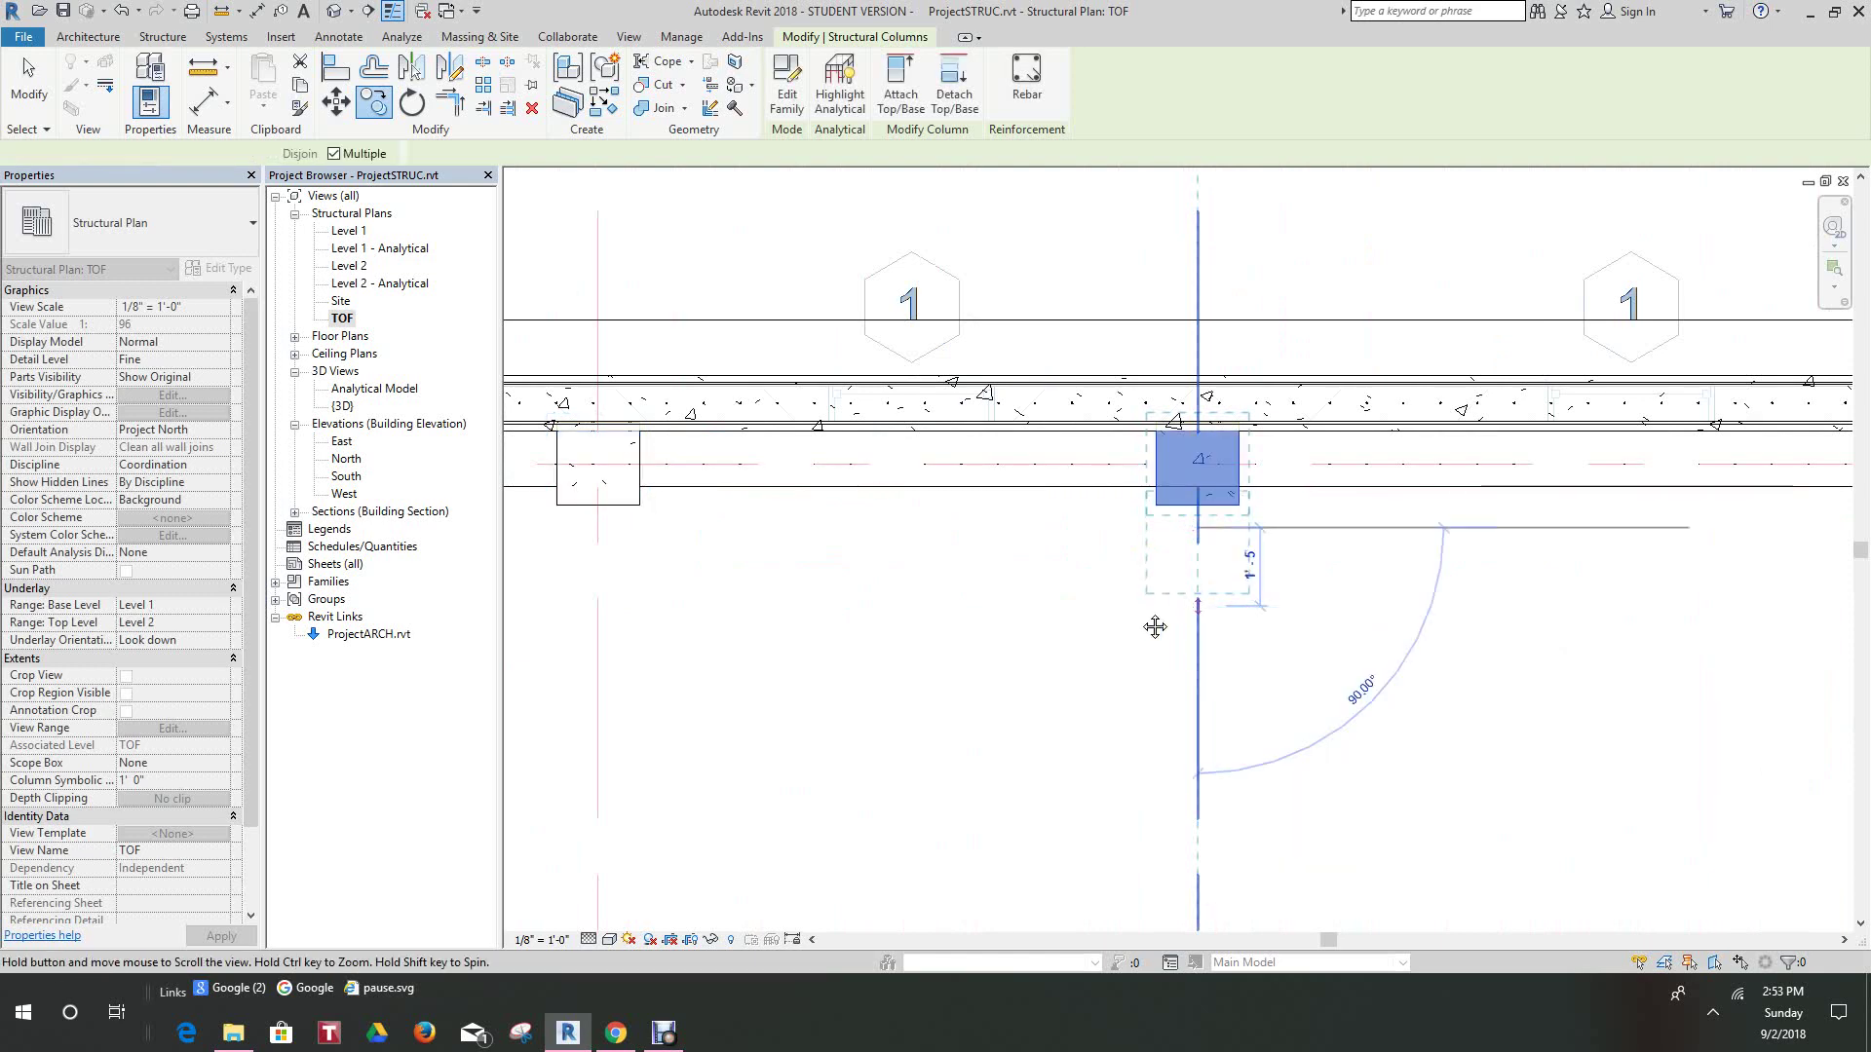
- Copy the column at grid A-6 to the wall corner at grid A-7 and end the copy run
scroll(1159, 626, "down", 2)
middle_click_drag(1178, 632, 898, 622)
scroll(910, 609, "up", 2)
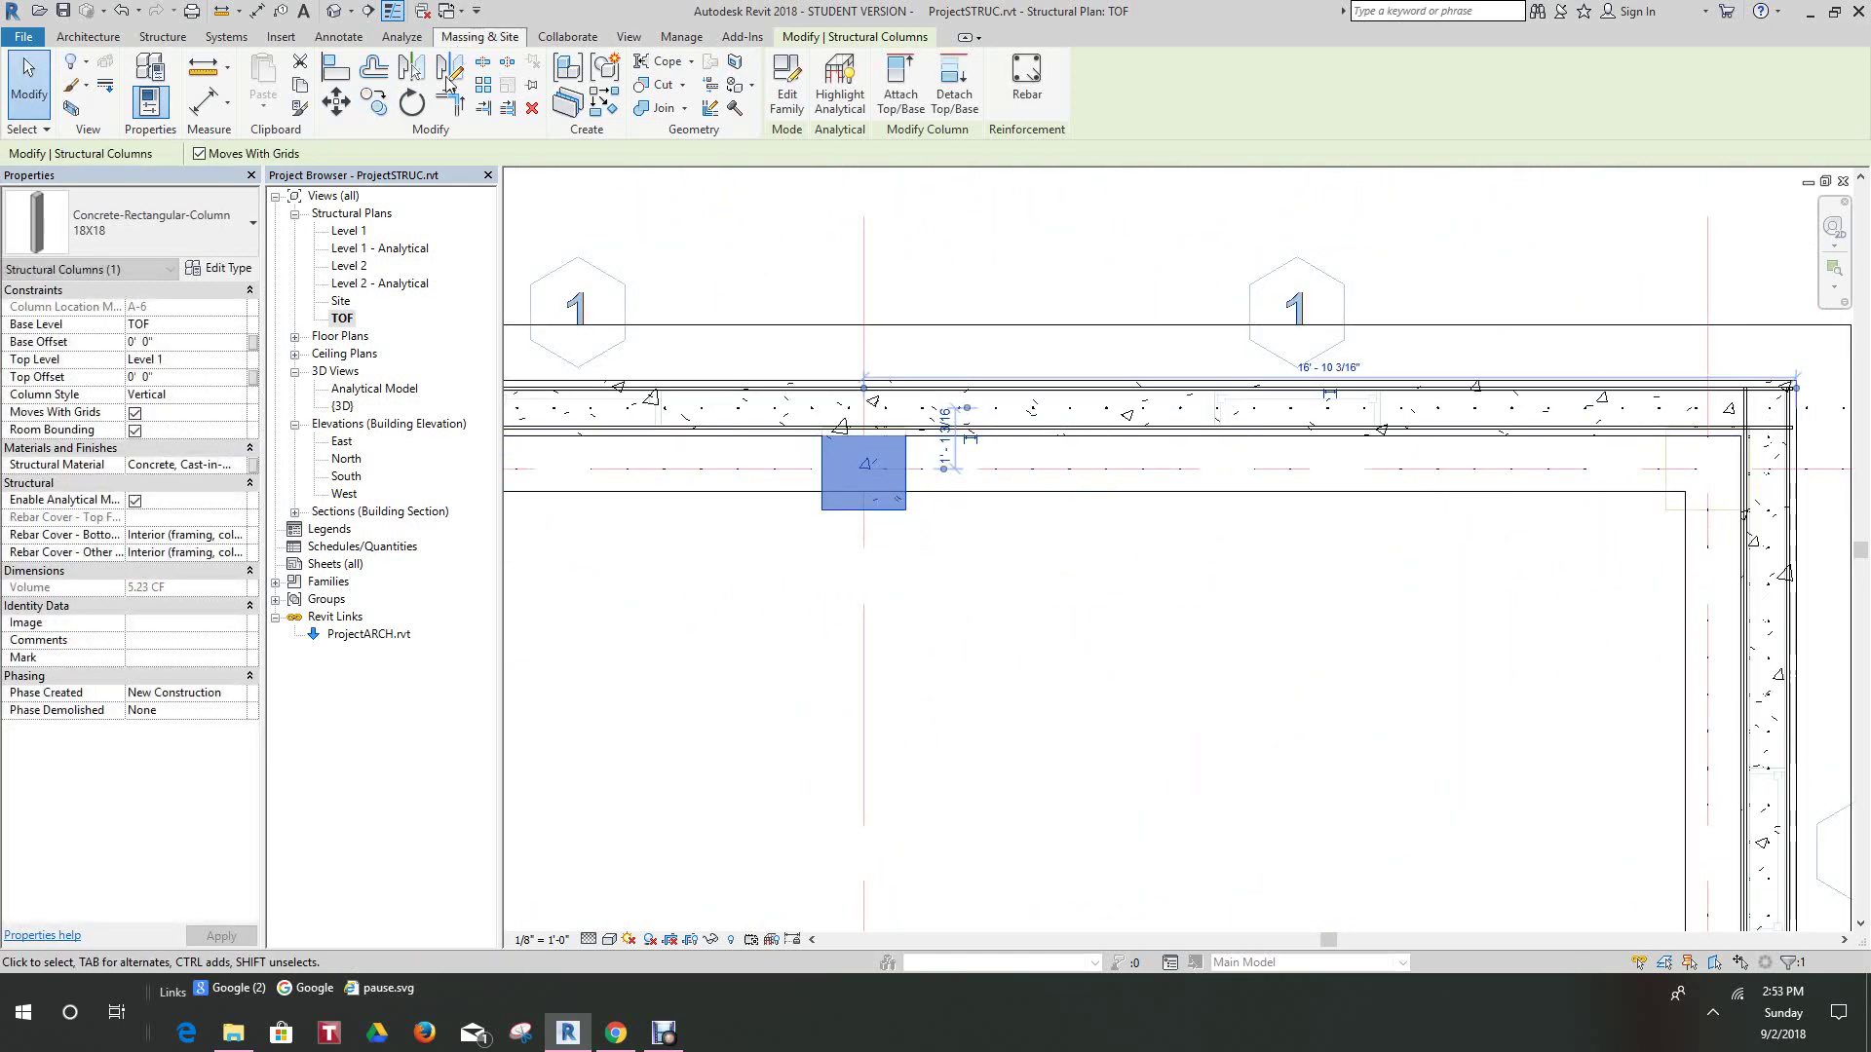
left_click(378, 105)
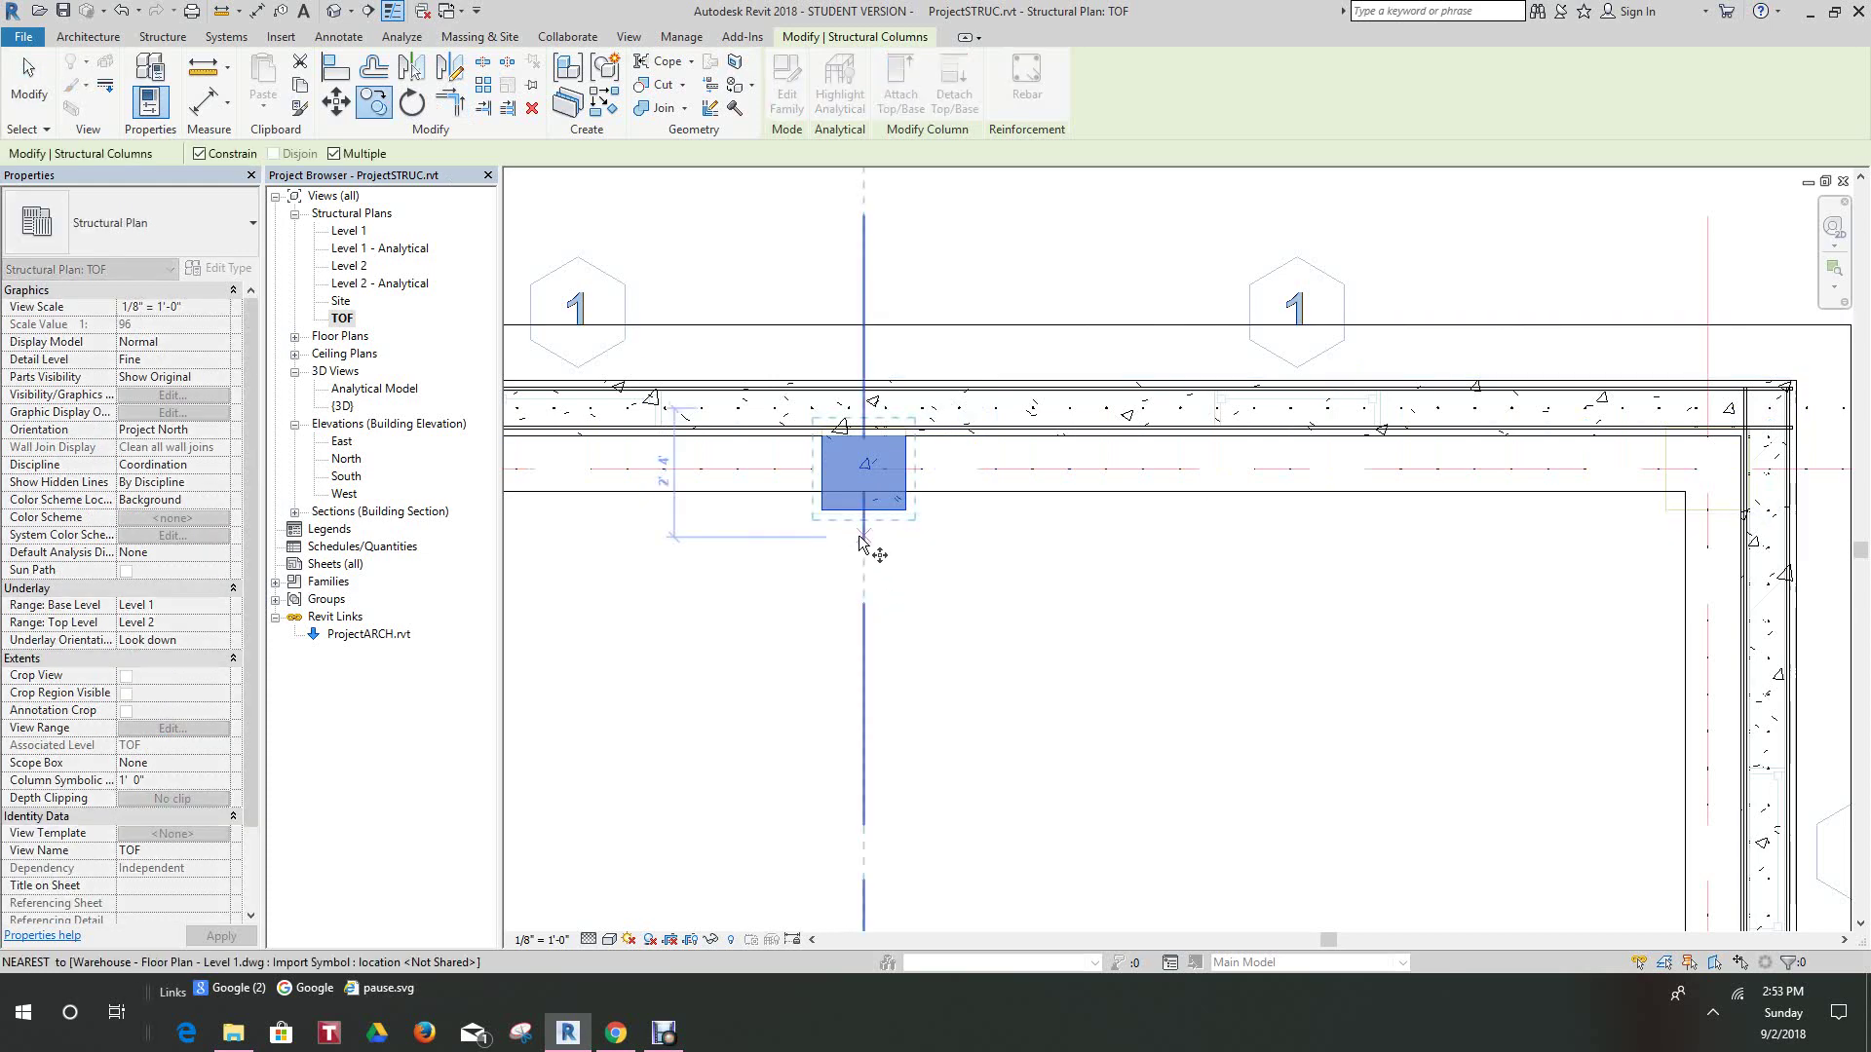
left_click(1712, 577)
right_click(1526, 617)
left_click(1565, 630)
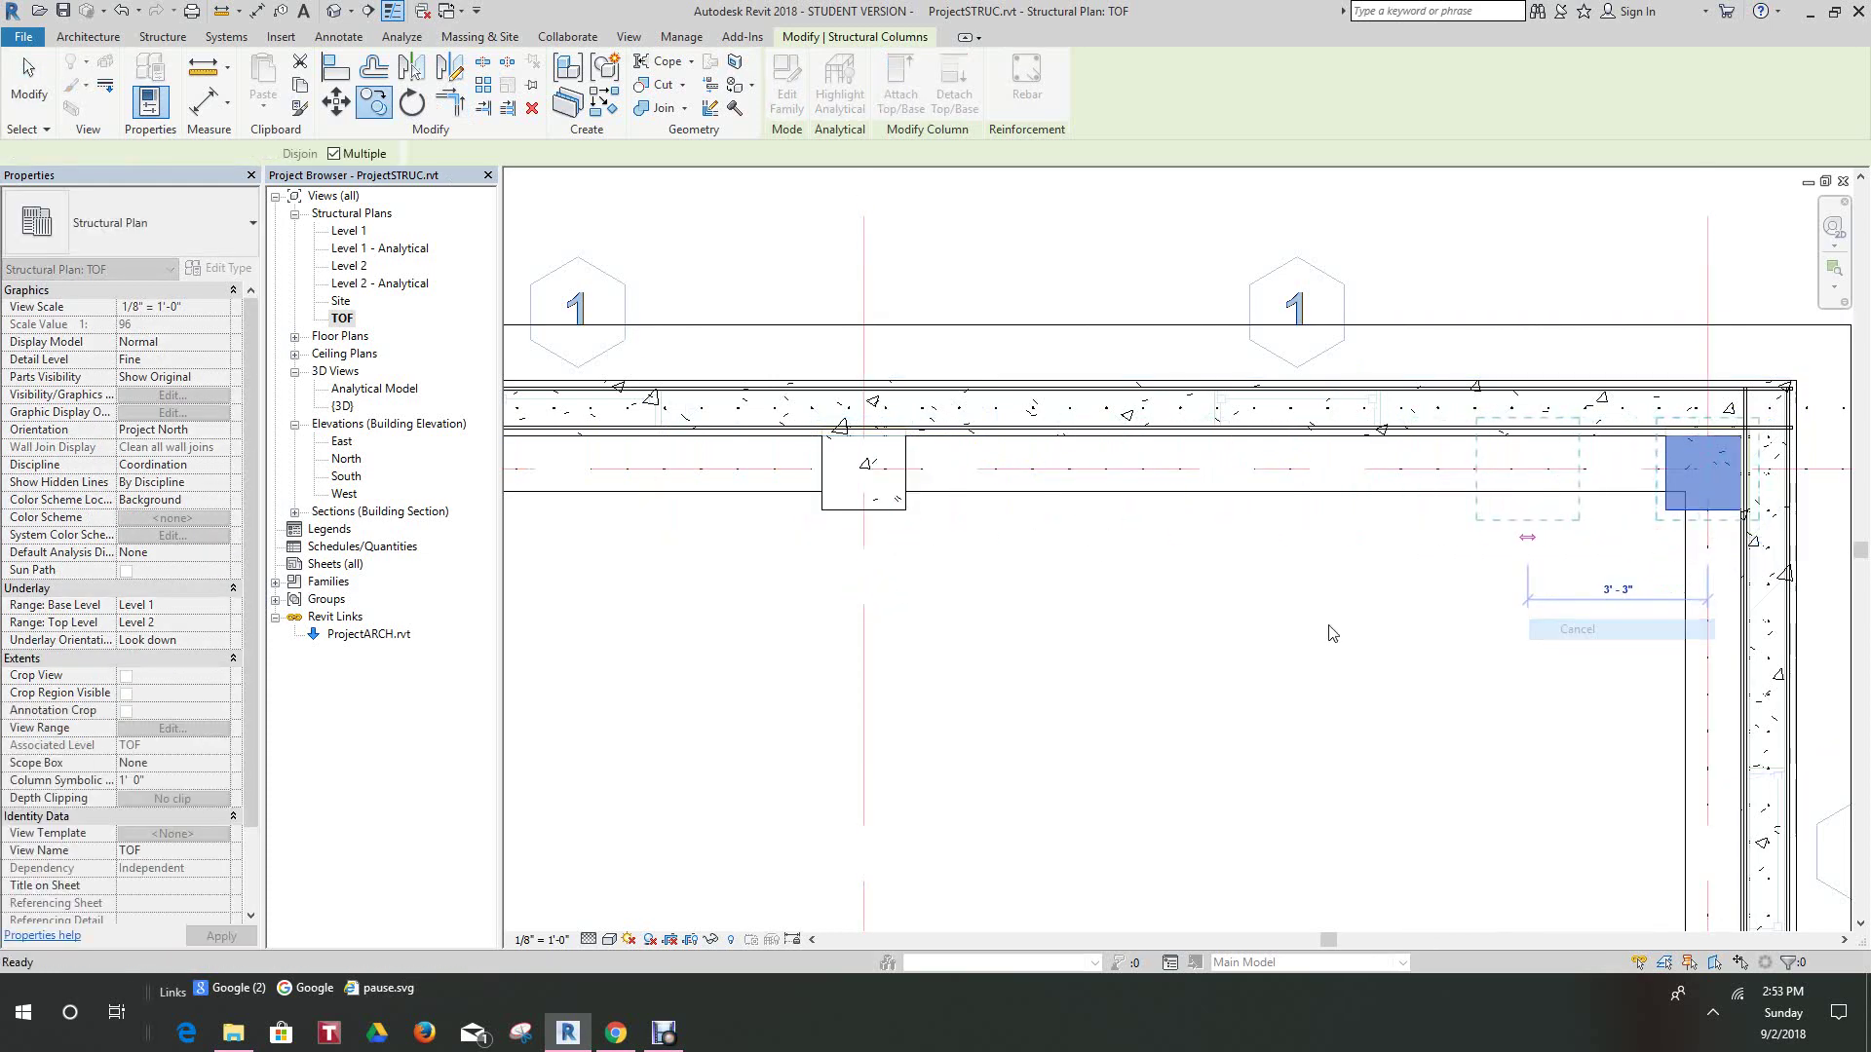
- Copy the corner column at grid A-7 along grid line 7 to grid line B
scroll(1317, 632, "down", 5)
middle_click_drag(1300, 699, 1248, 593)
scroll(1410, 428, "up", 2)
key("Escape")
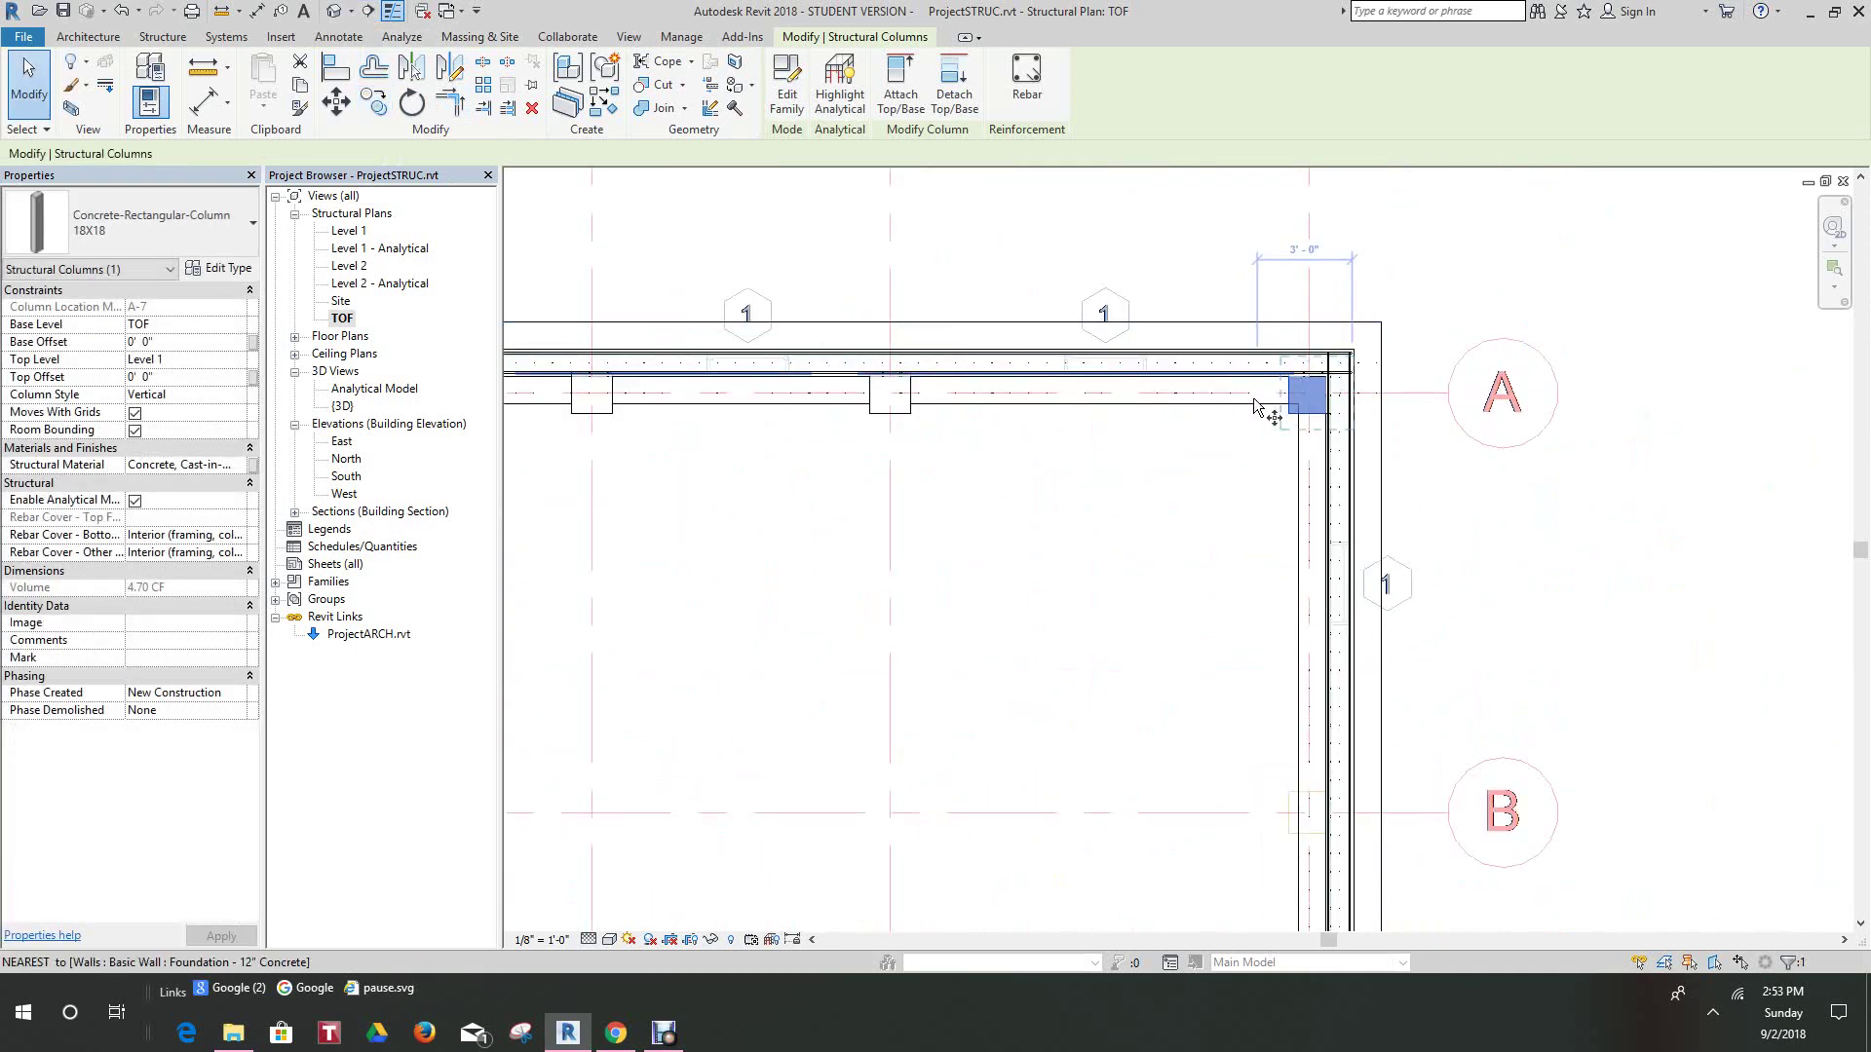
left_click(373, 101)
scroll(1241, 551, "up", 2)
middle_click_drag(1239, 551, 1205, 325)
scroll(1225, 382, "up", 2)
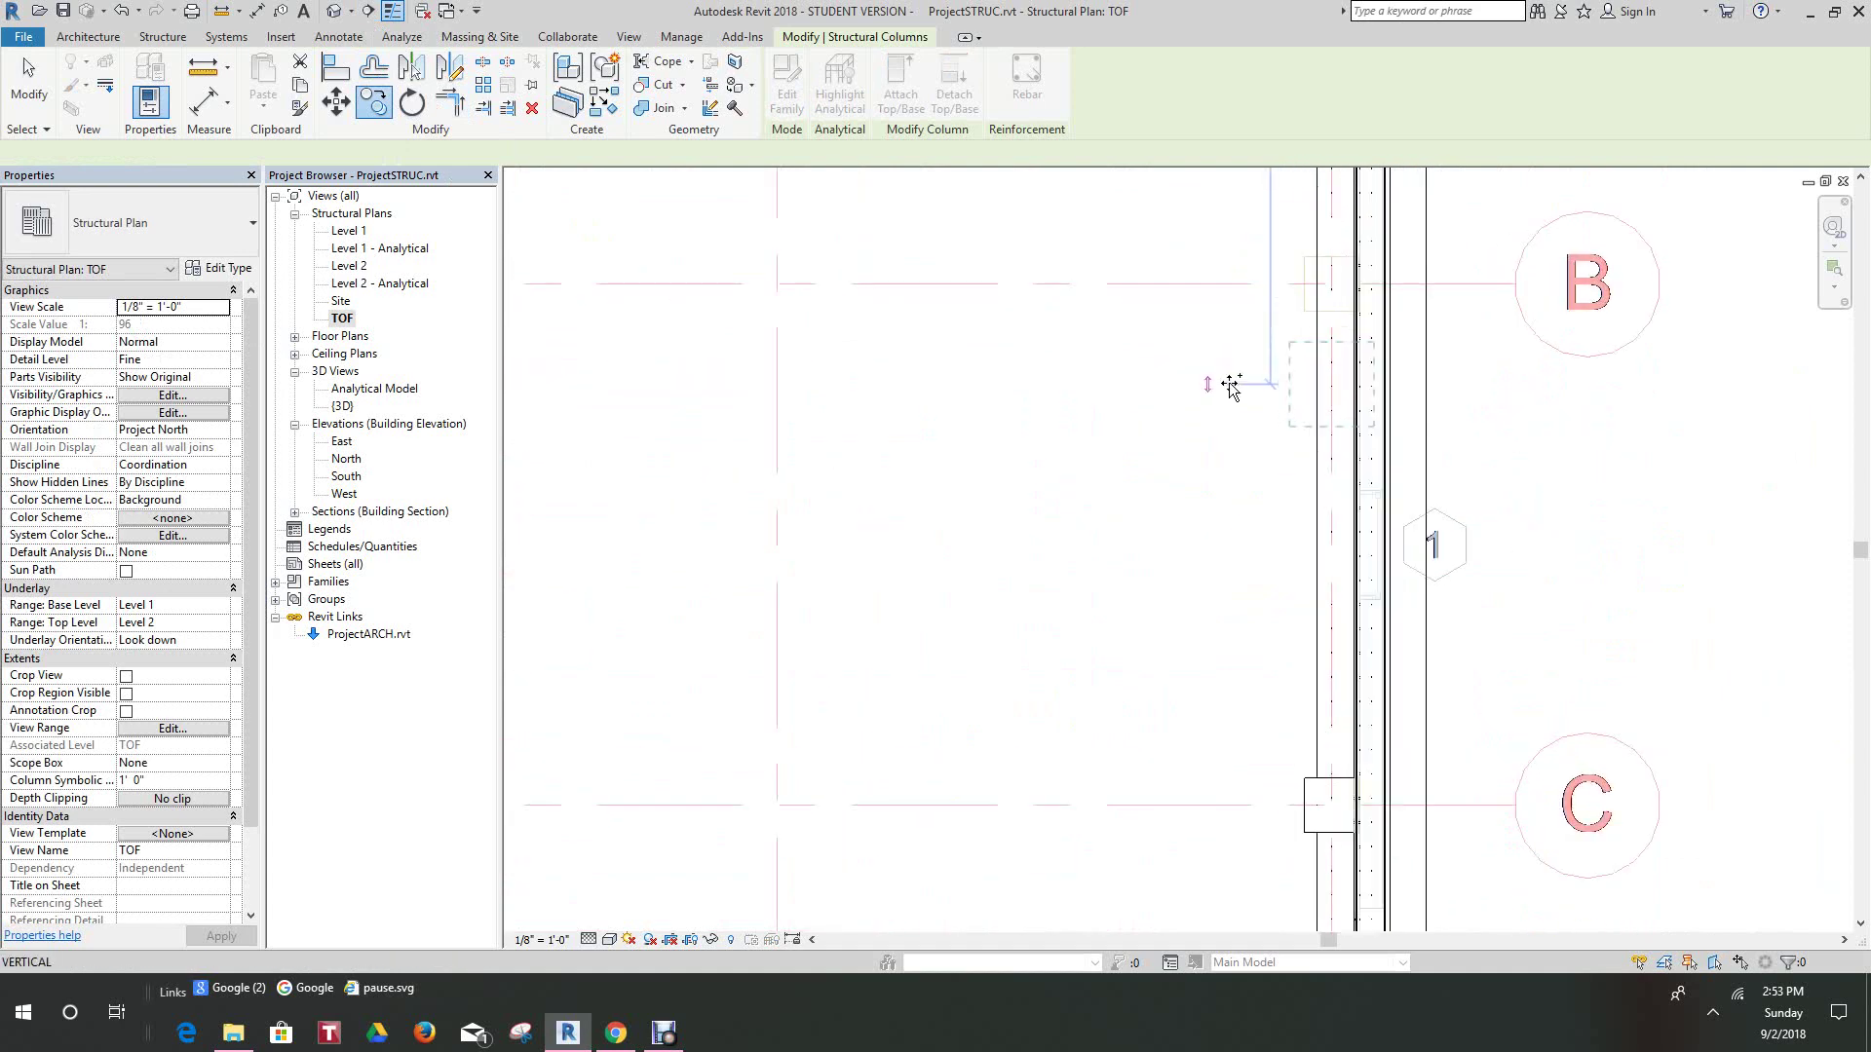
left_click(1204, 271)
scroll(1221, 452, "down", 2)
middle_click_drag(1204, 705, 1203, 343)
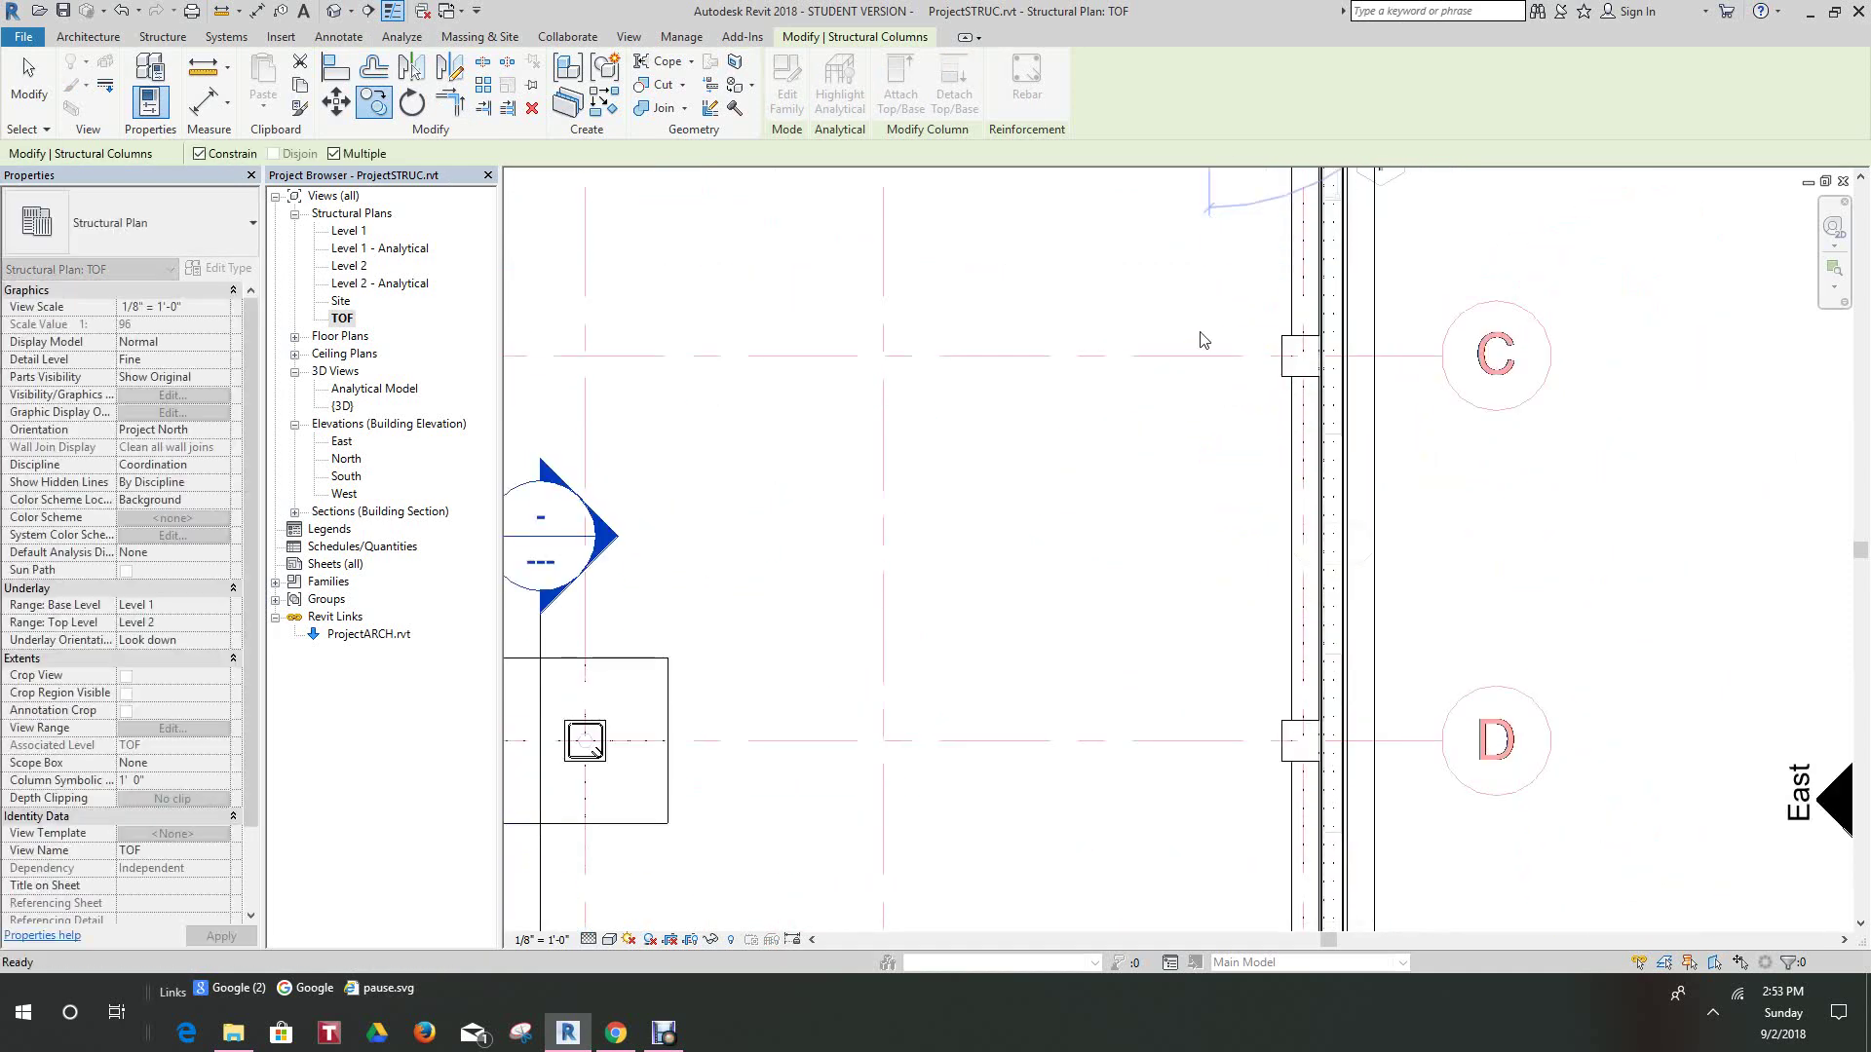
- Continue the copy run down grid line 7, placing column copies at grid lines C and D, and end the run
scroll(1198, 347, "up", 1)
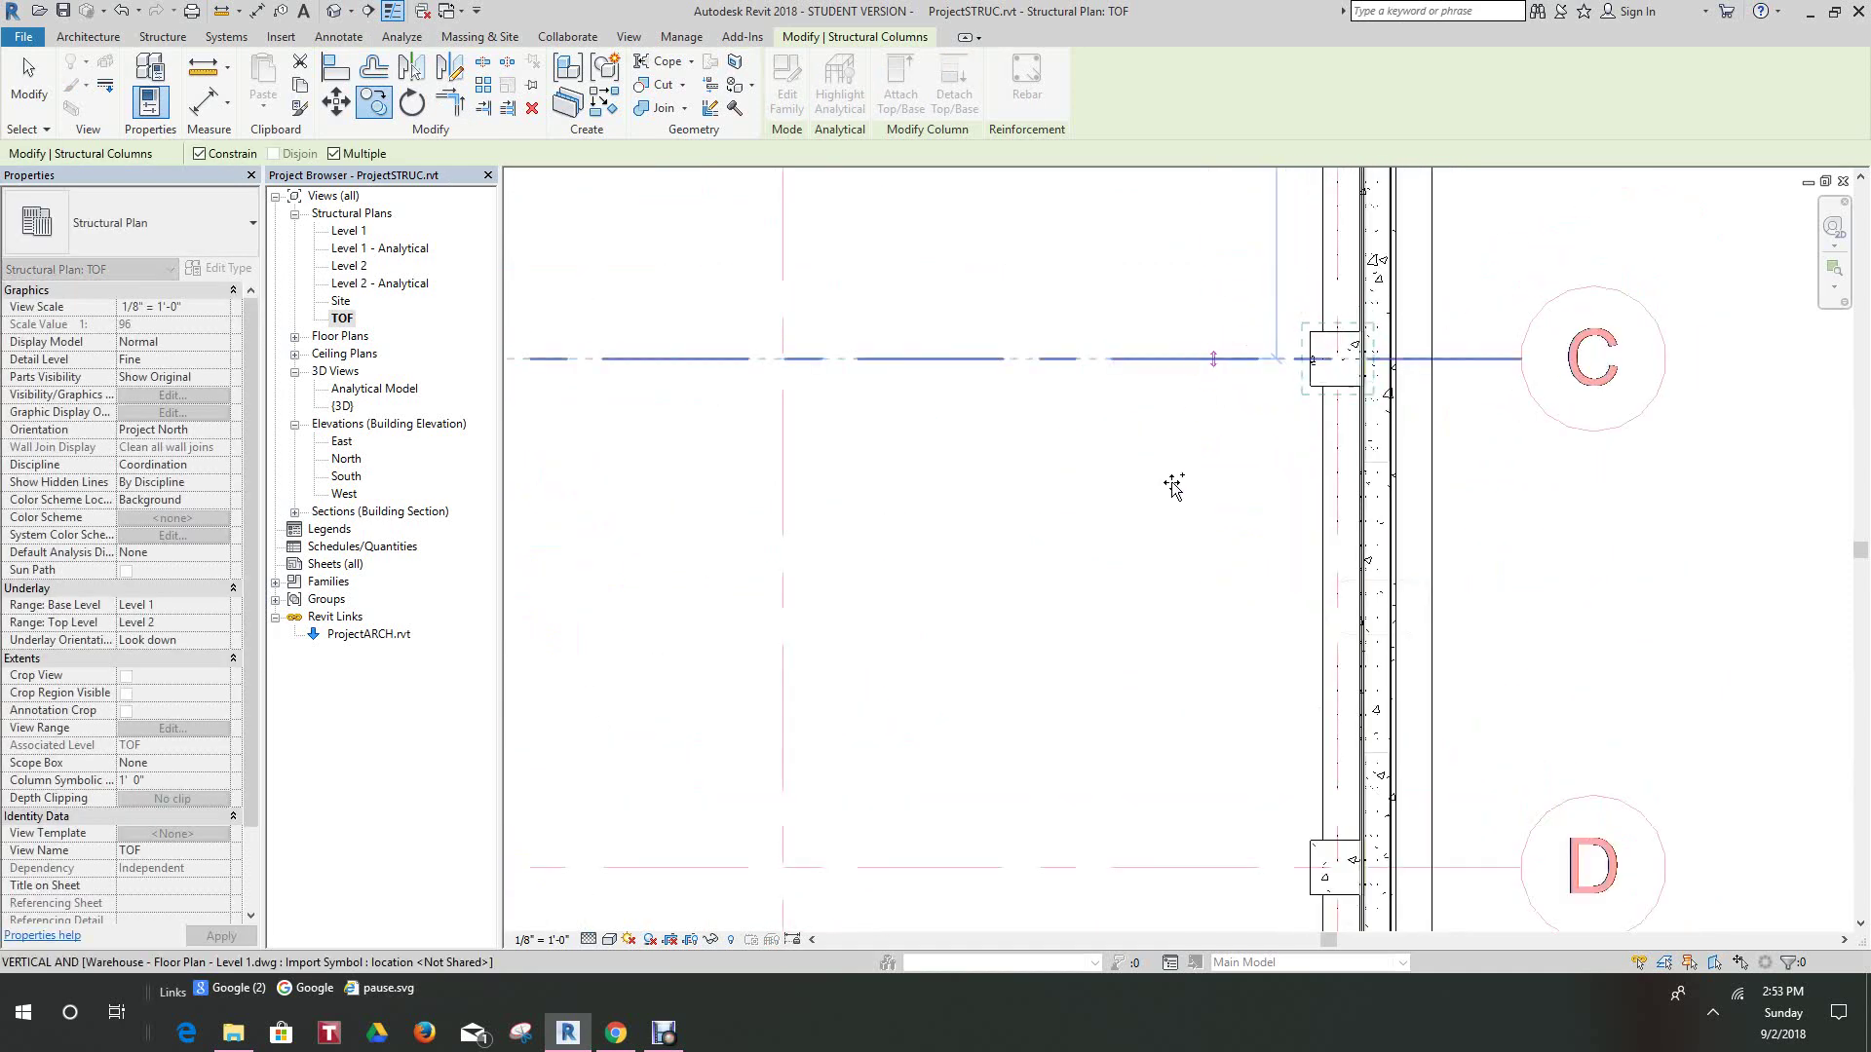
middle_click_drag(1173, 488, 1226, 502)
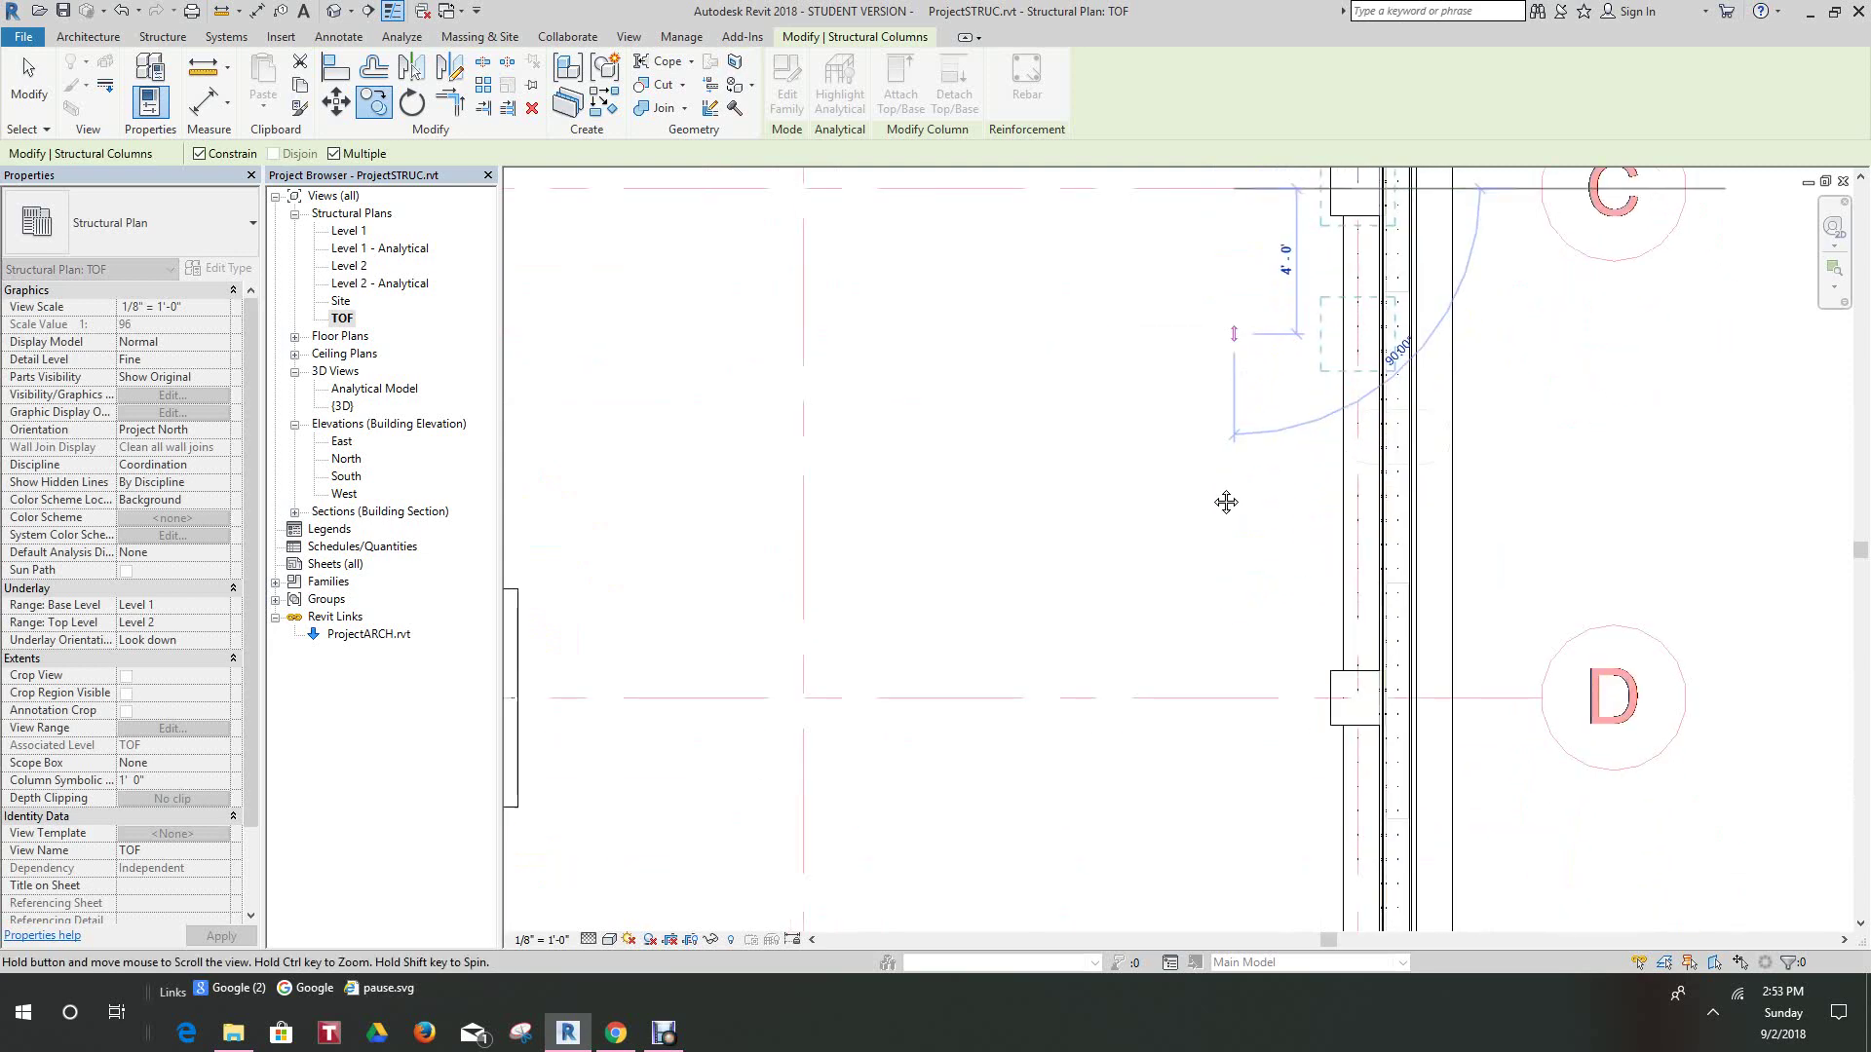
scroll(1226, 501, "down", 1)
left_click(1233, 663)
middle_click_drag(1232, 676, 1234, 415)
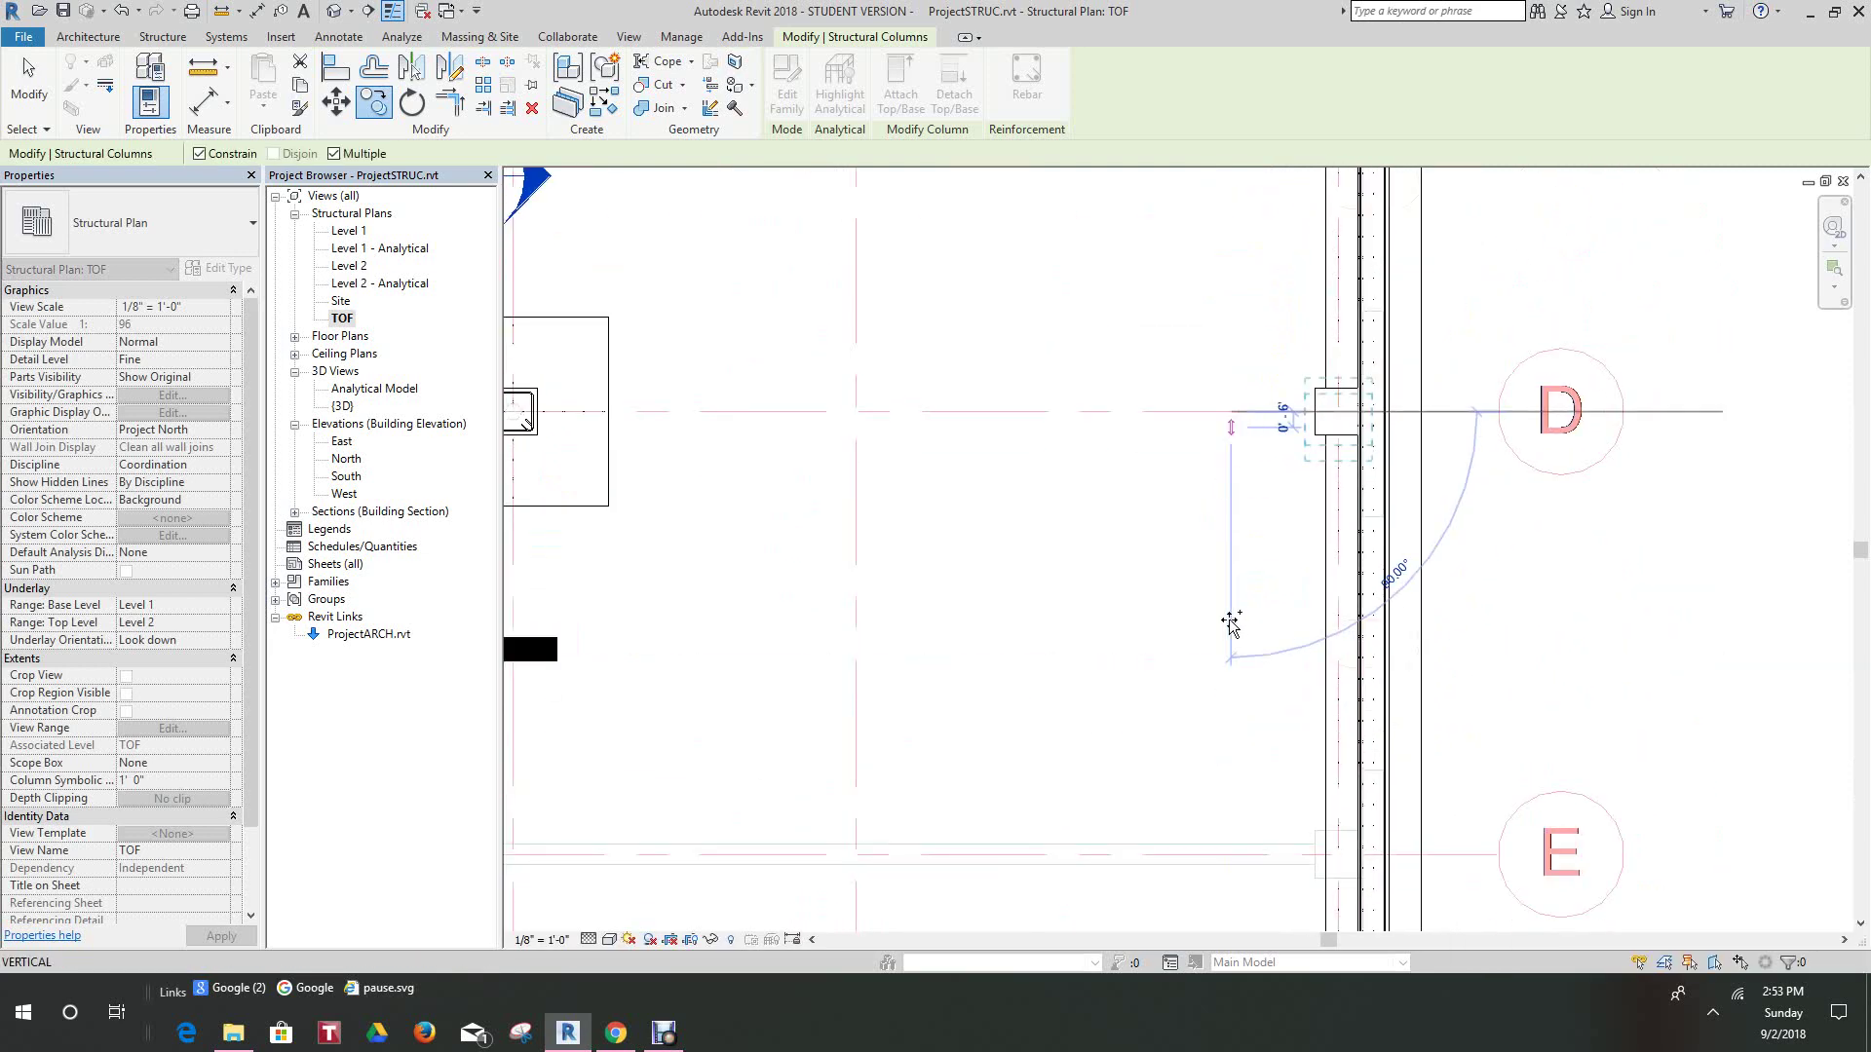
right_click(1232, 512)
left_click(1257, 531)
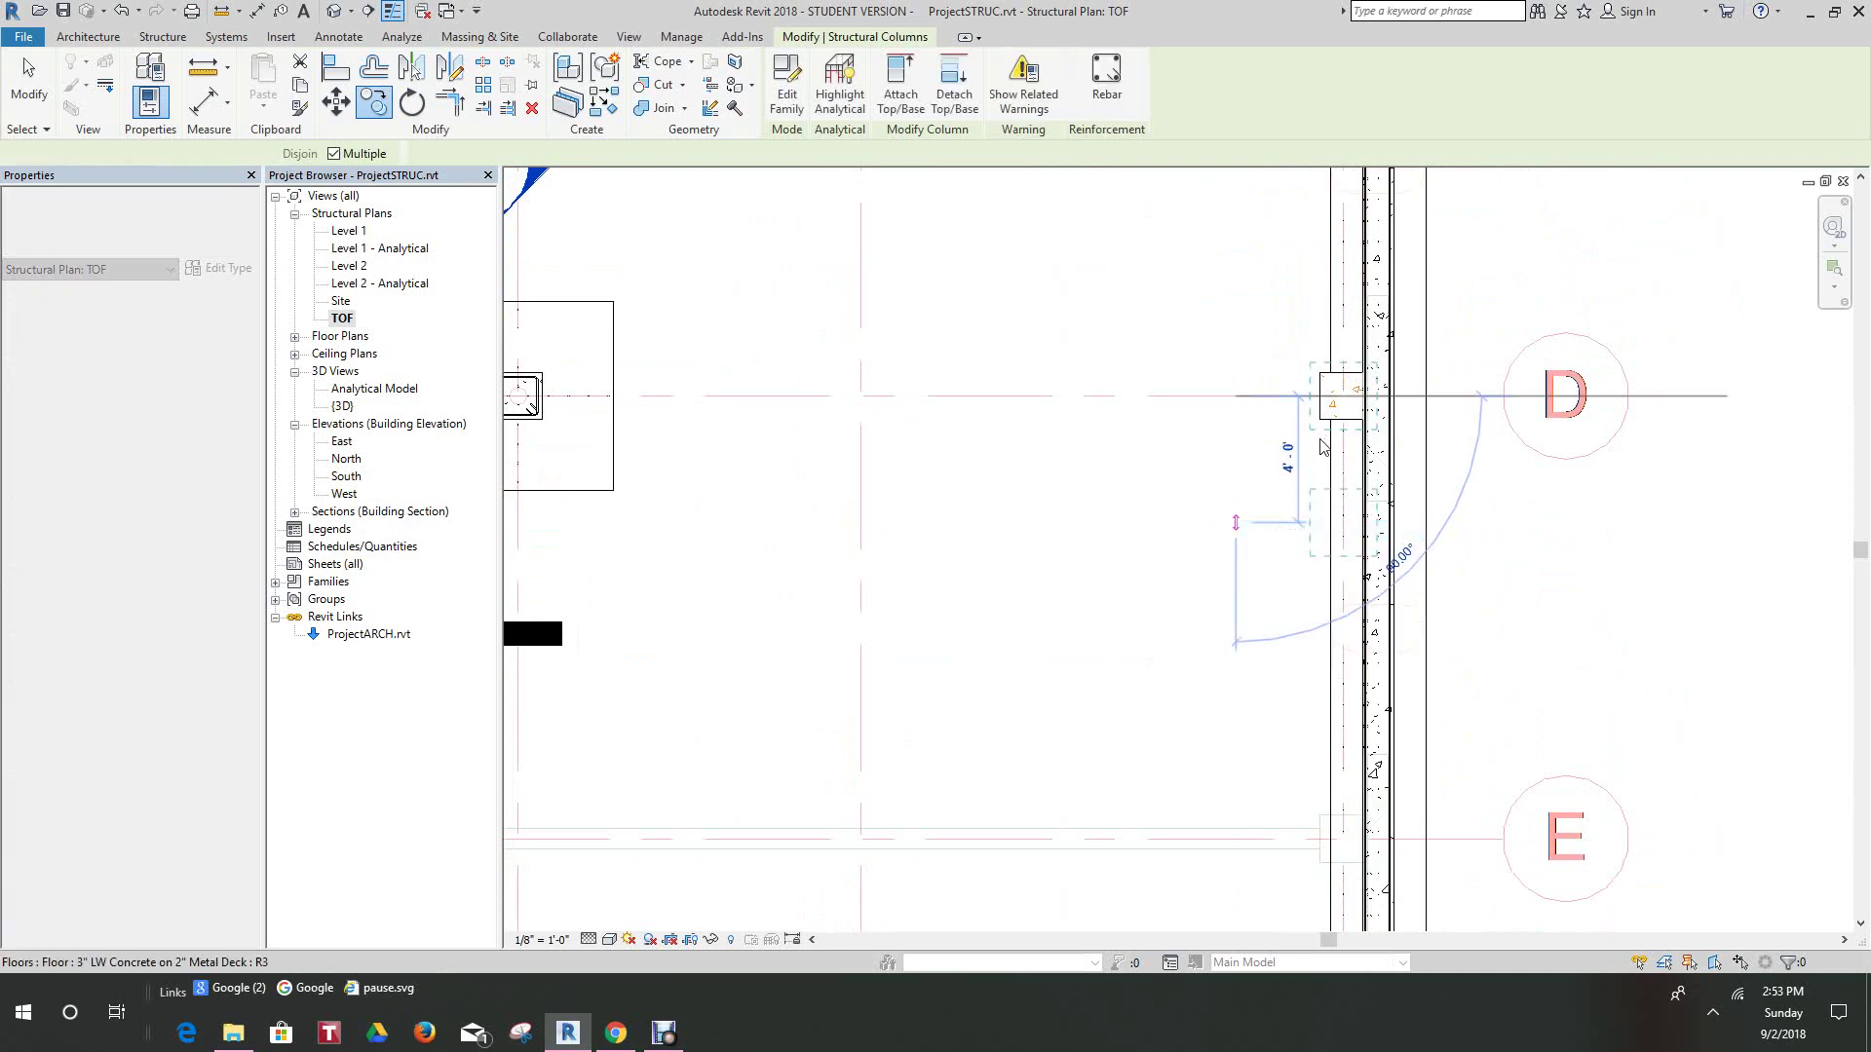
scroll(1320, 449, "up", 1)
right_click(1245, 453)
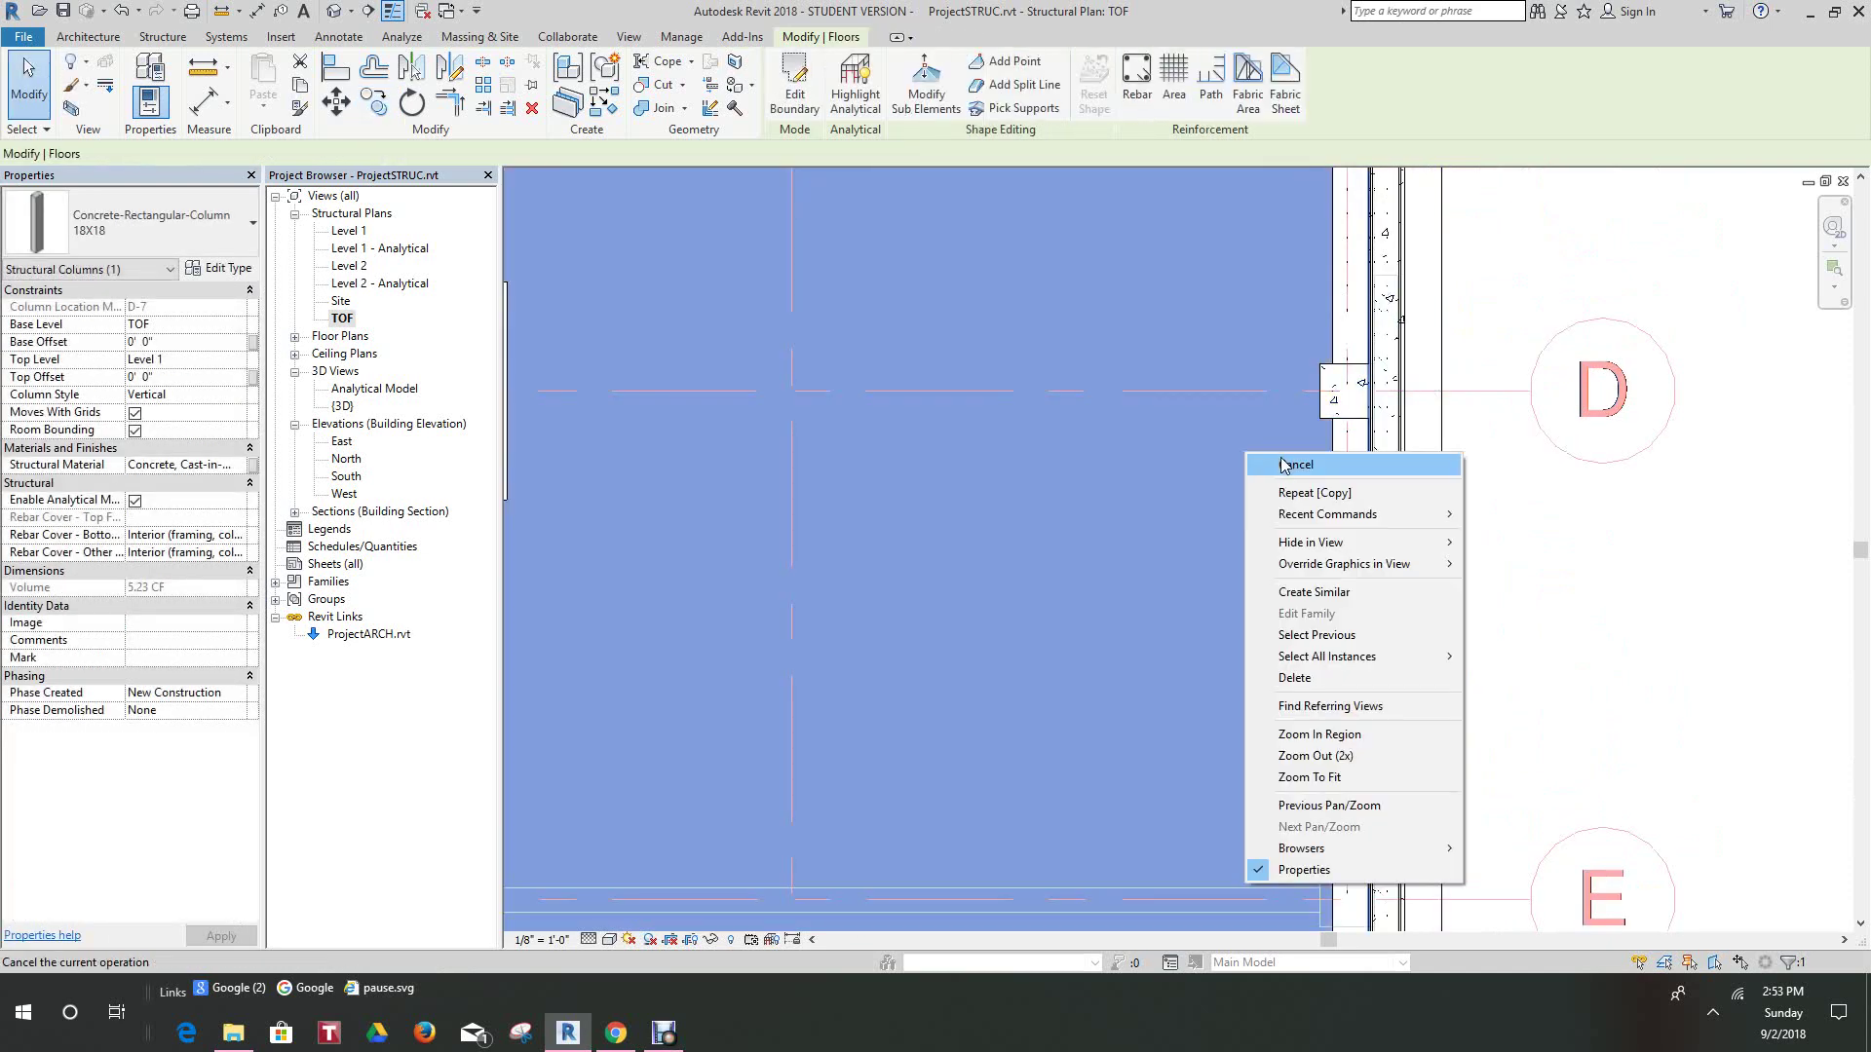
left_click(1296, 465)
- Delete the duplicate 18X18 column at grid D-7
left_click(1317, 419)
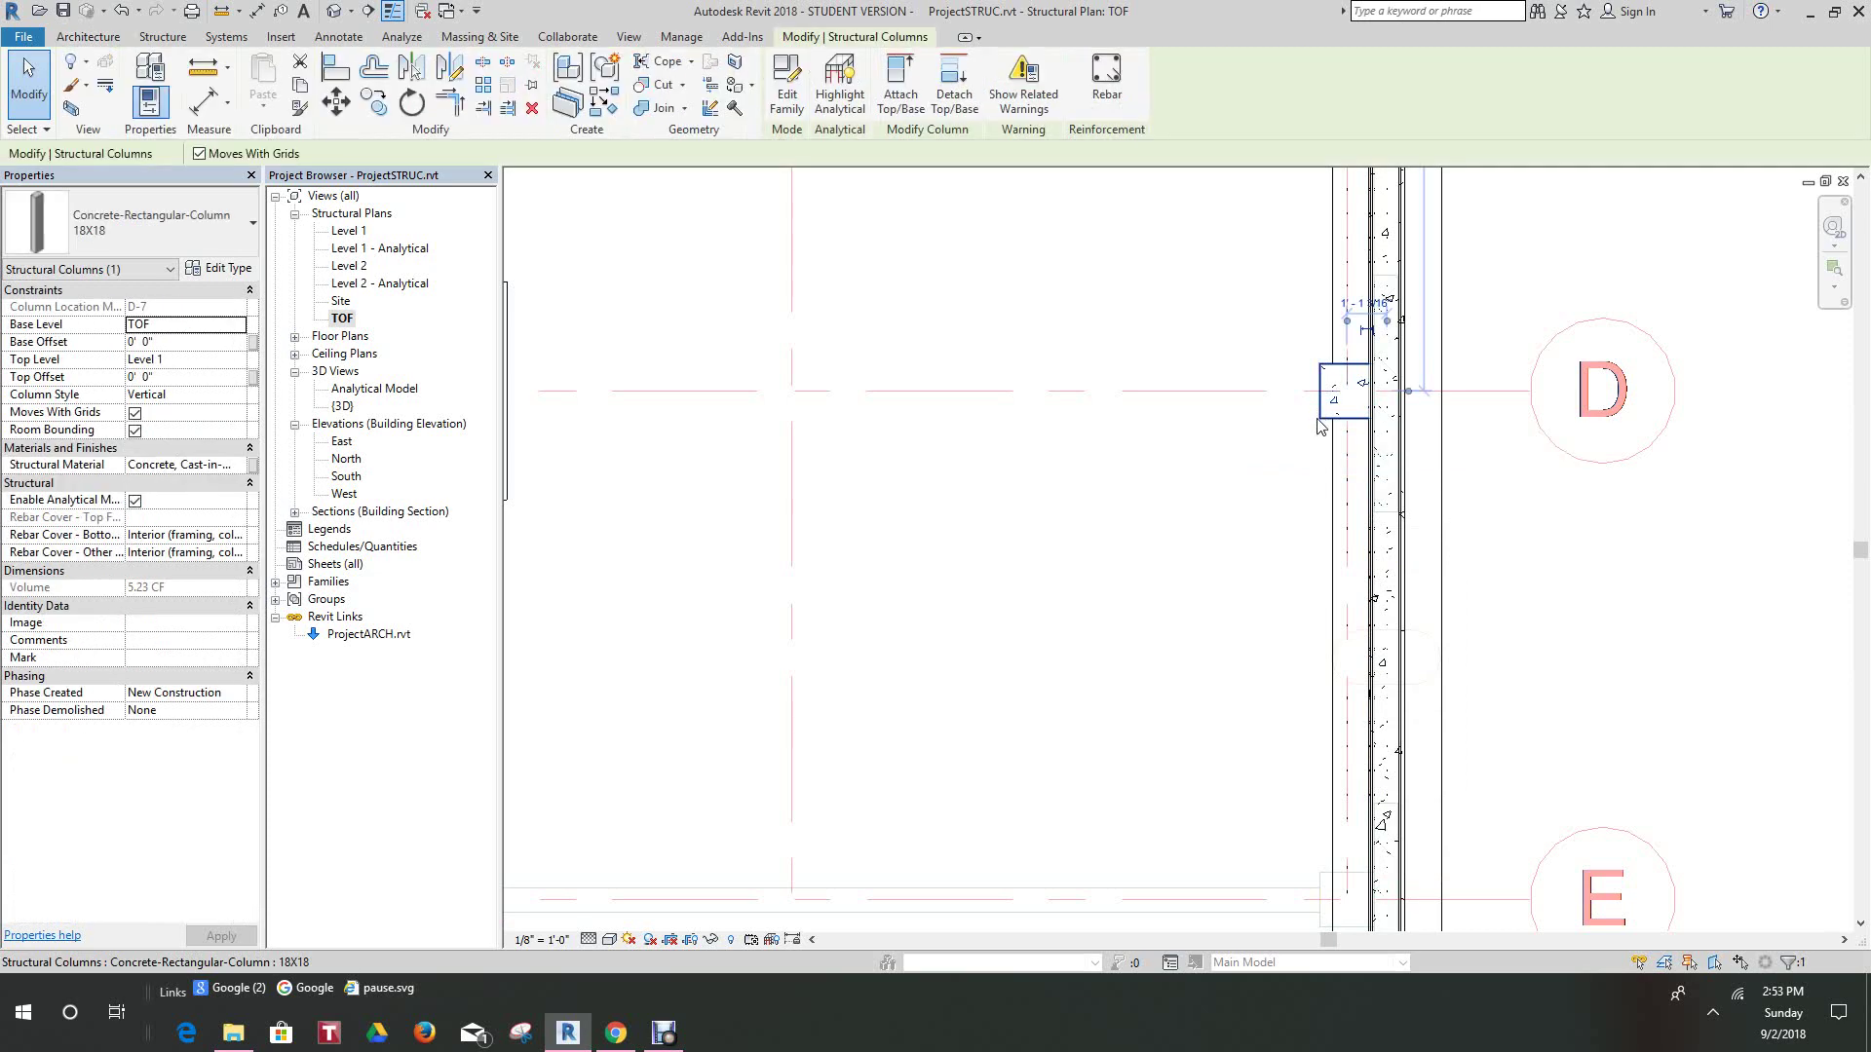
right_click(1317, 419)
left_click(1374, 695)
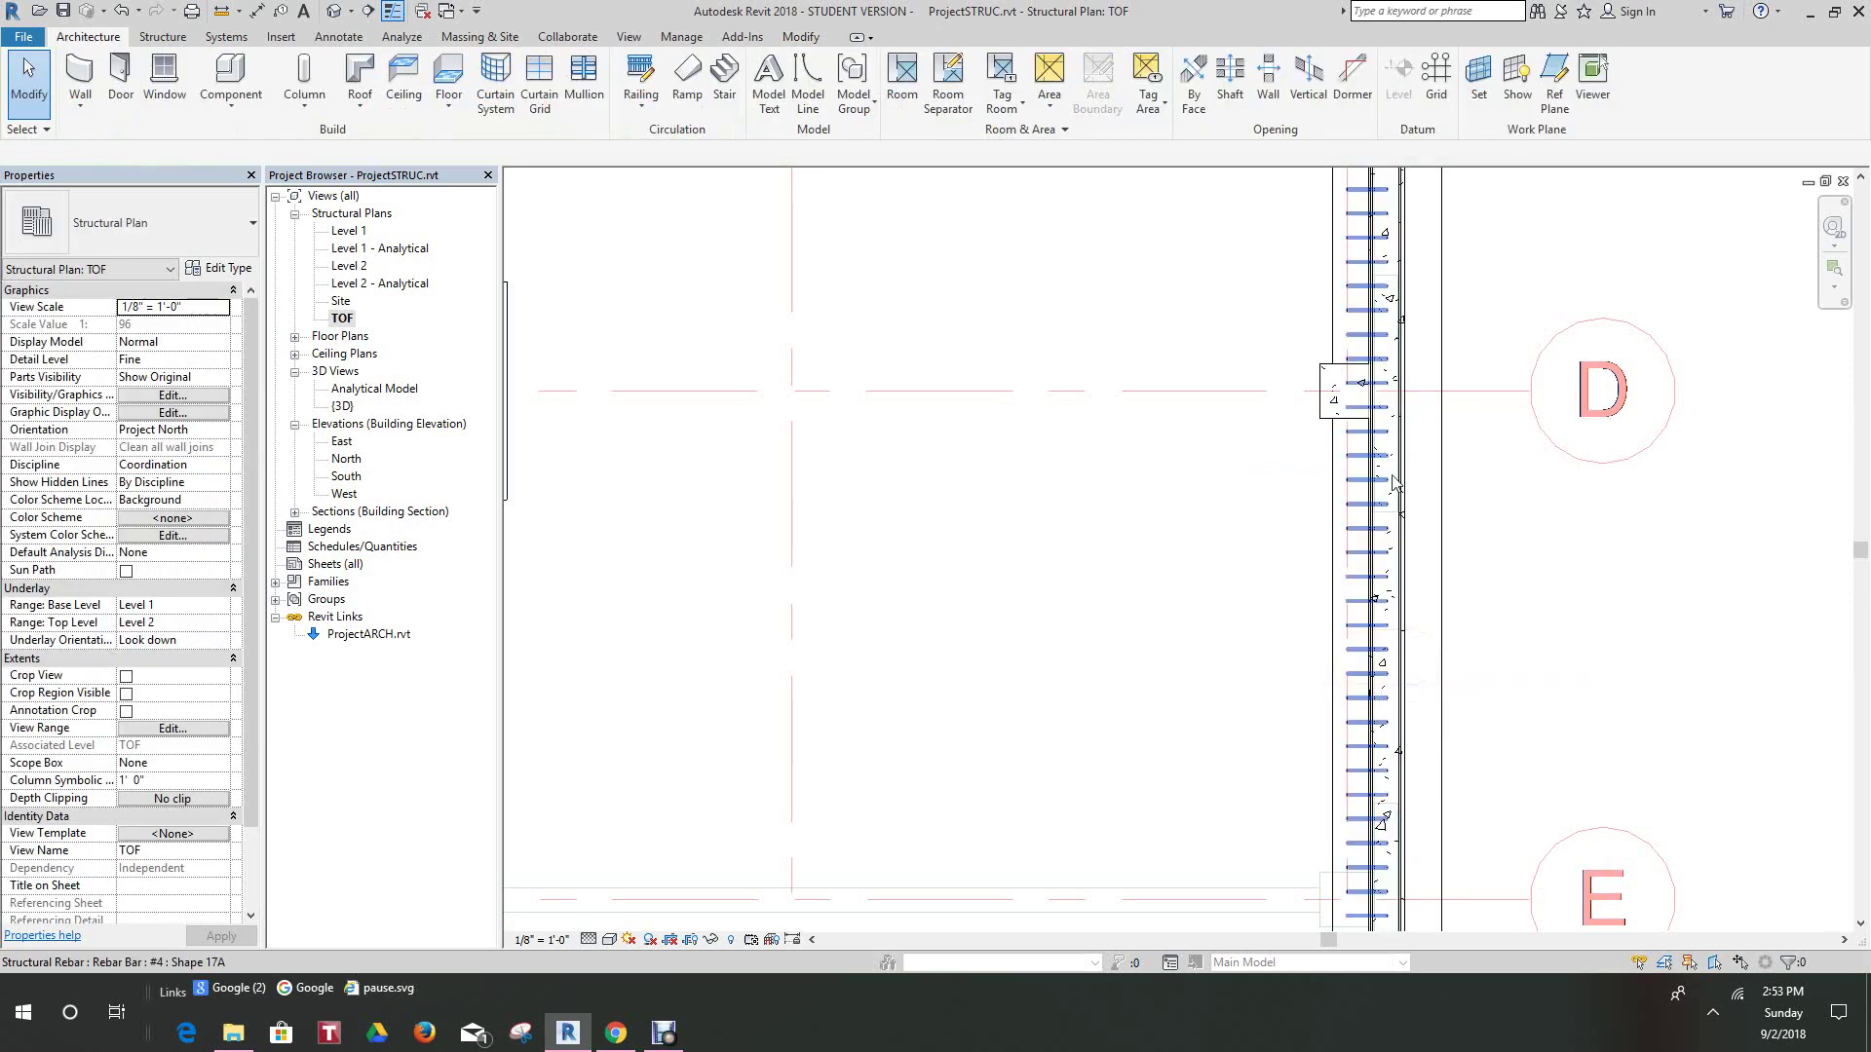
- Copy the remaining column at grid D-7 along grid line 7 to grid line E and end the copy run
scroll(1296, 424, "up", 1)
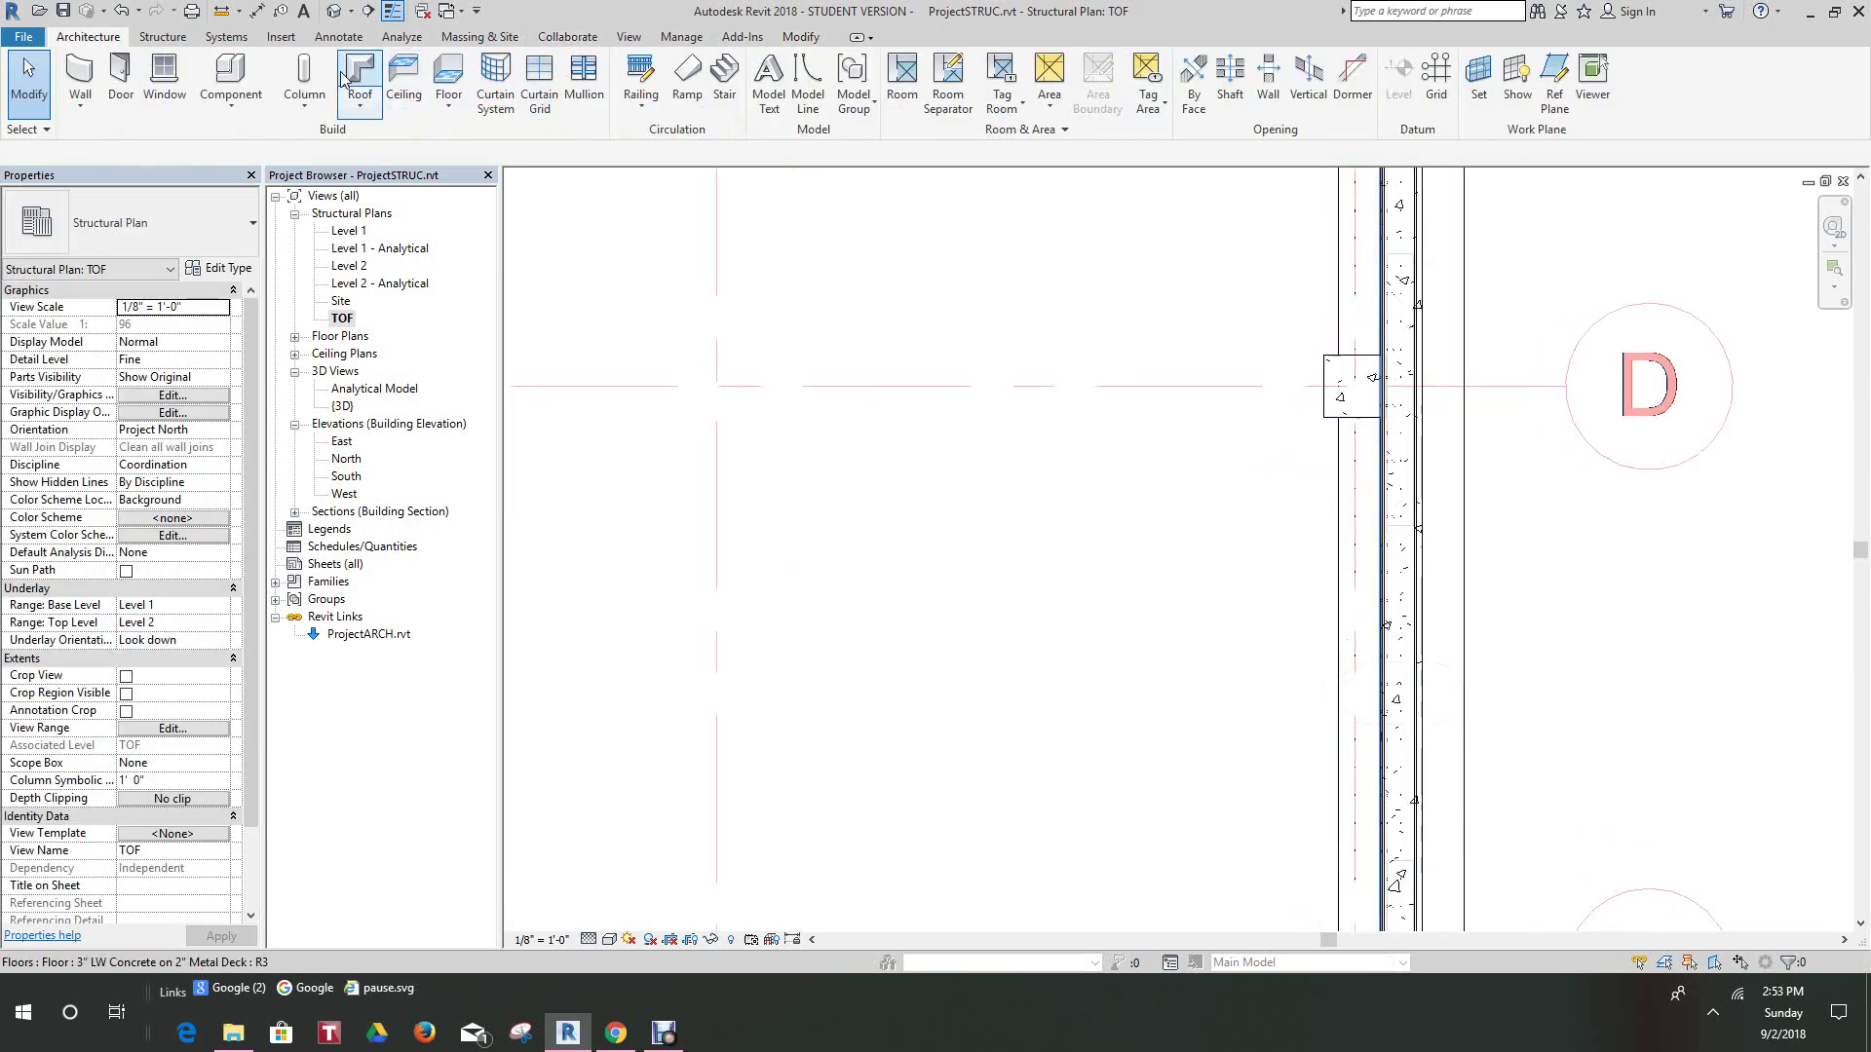
left_click(1335, 422)
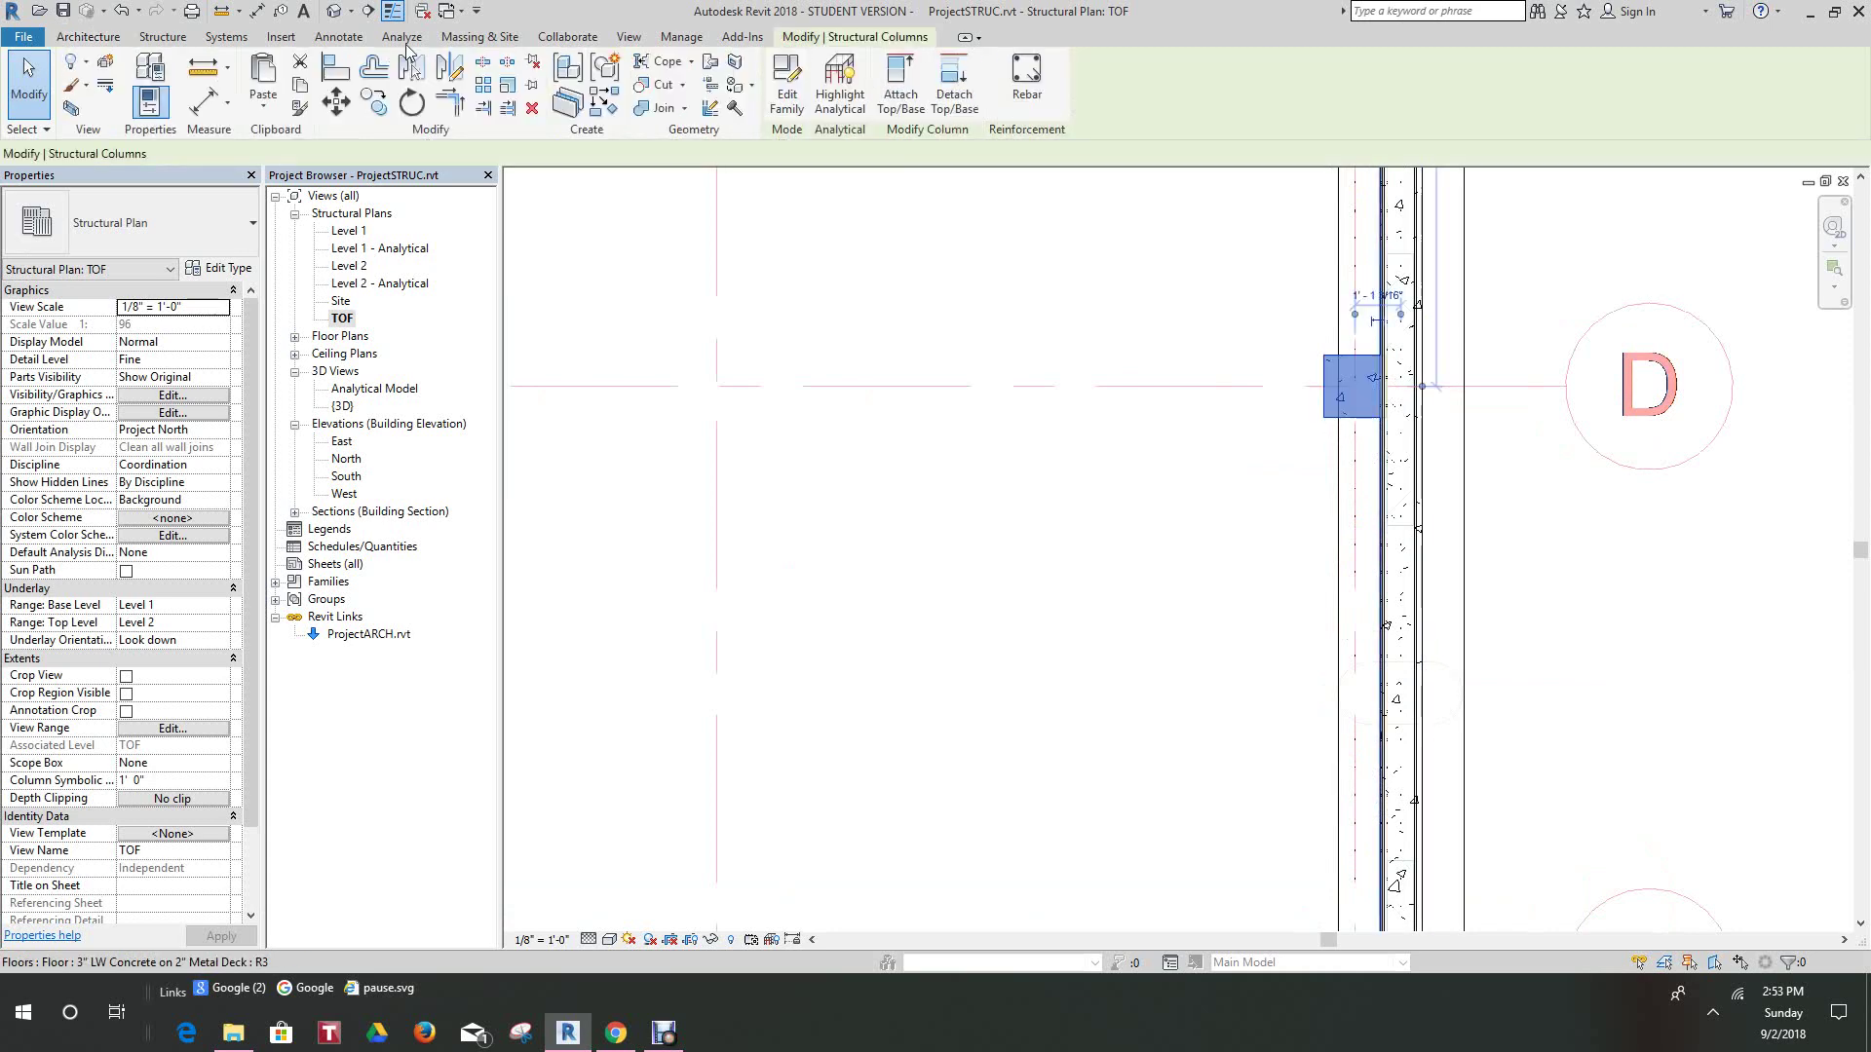
left_click(1166, 386)
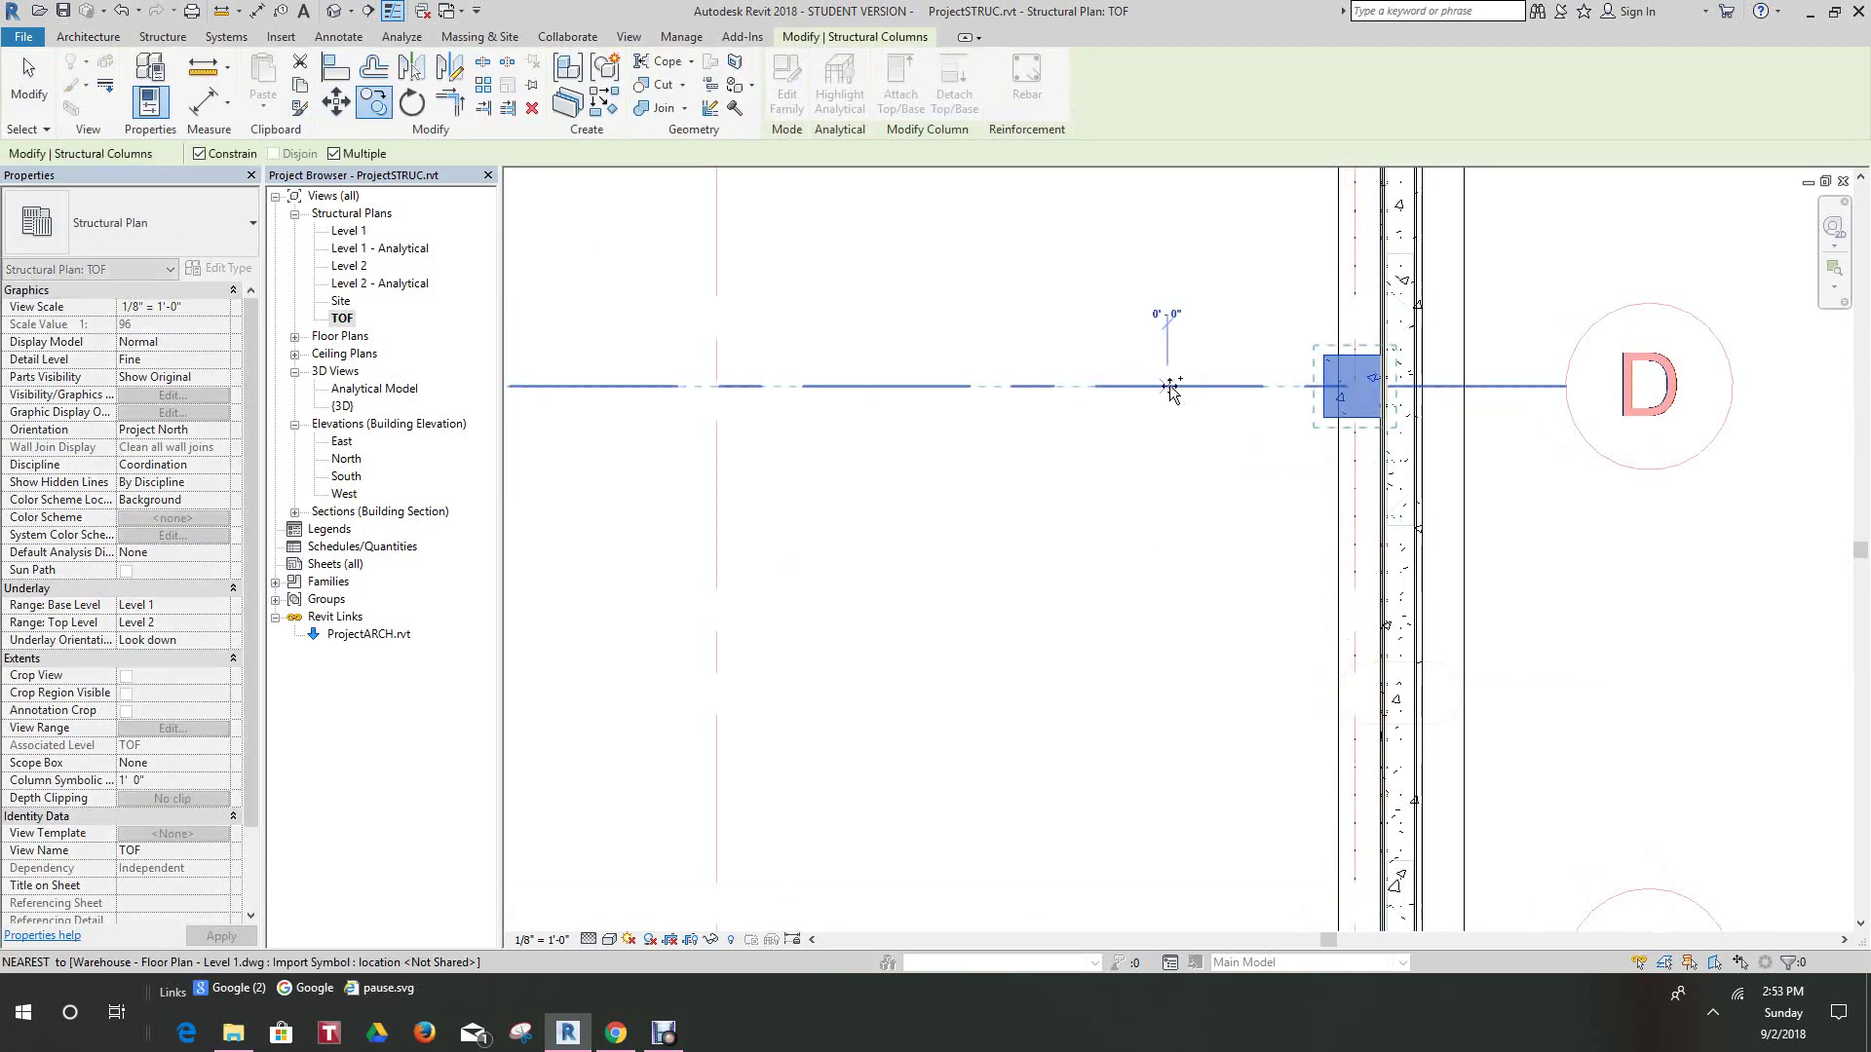
middle_click_drag(1230, 719, 1232, 416)
scroll(1215, 416, "down", 1)
scroll(1179, 558, "up", 1)
middle_click_drag(1213, 643, 1098, 295)
scroll(1179, 560, "up", 1)
left_click(1172, 552)
scroll(1172, 556, "down", 3)
scroll(1106, 481, "down", 2)
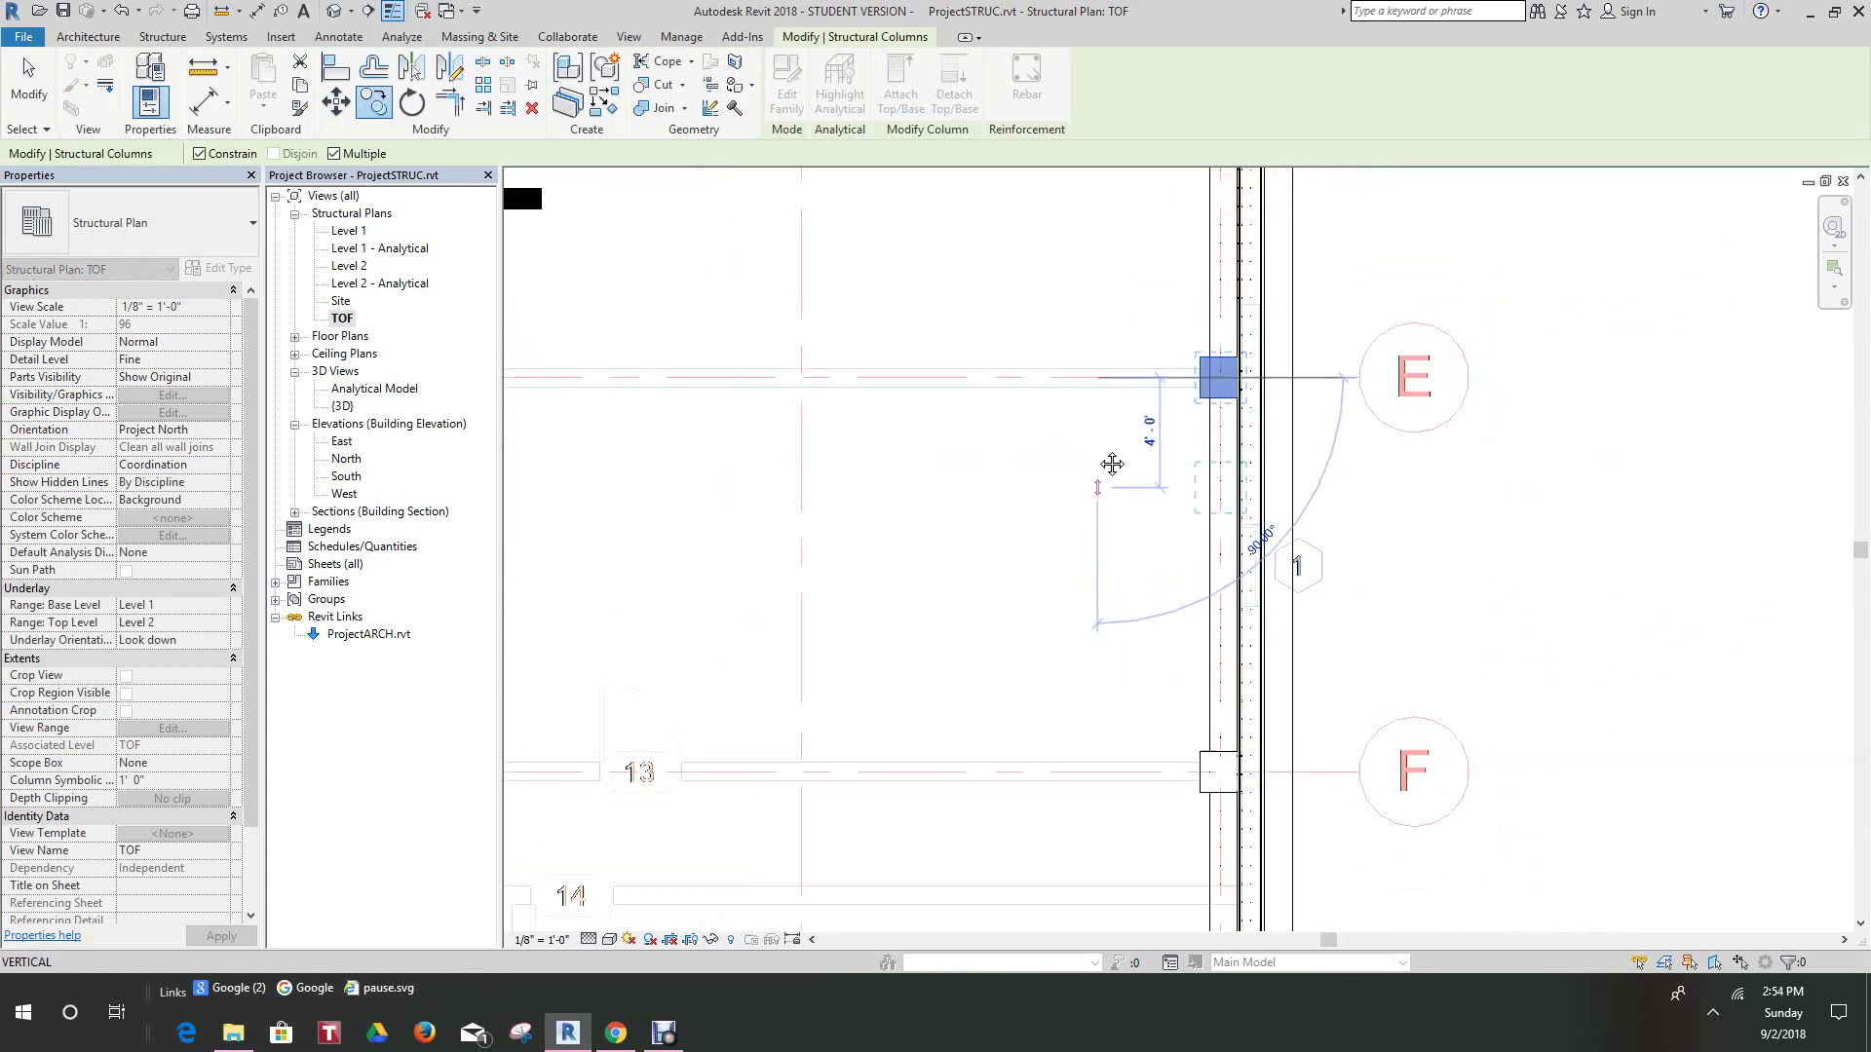
middle_click_drag(1111, 464, 1093, 296)
scroll(1141, 518, "up", 1)
scroll(1143, 519, "up", 2)
scroll(1070, 467, "down", 3)
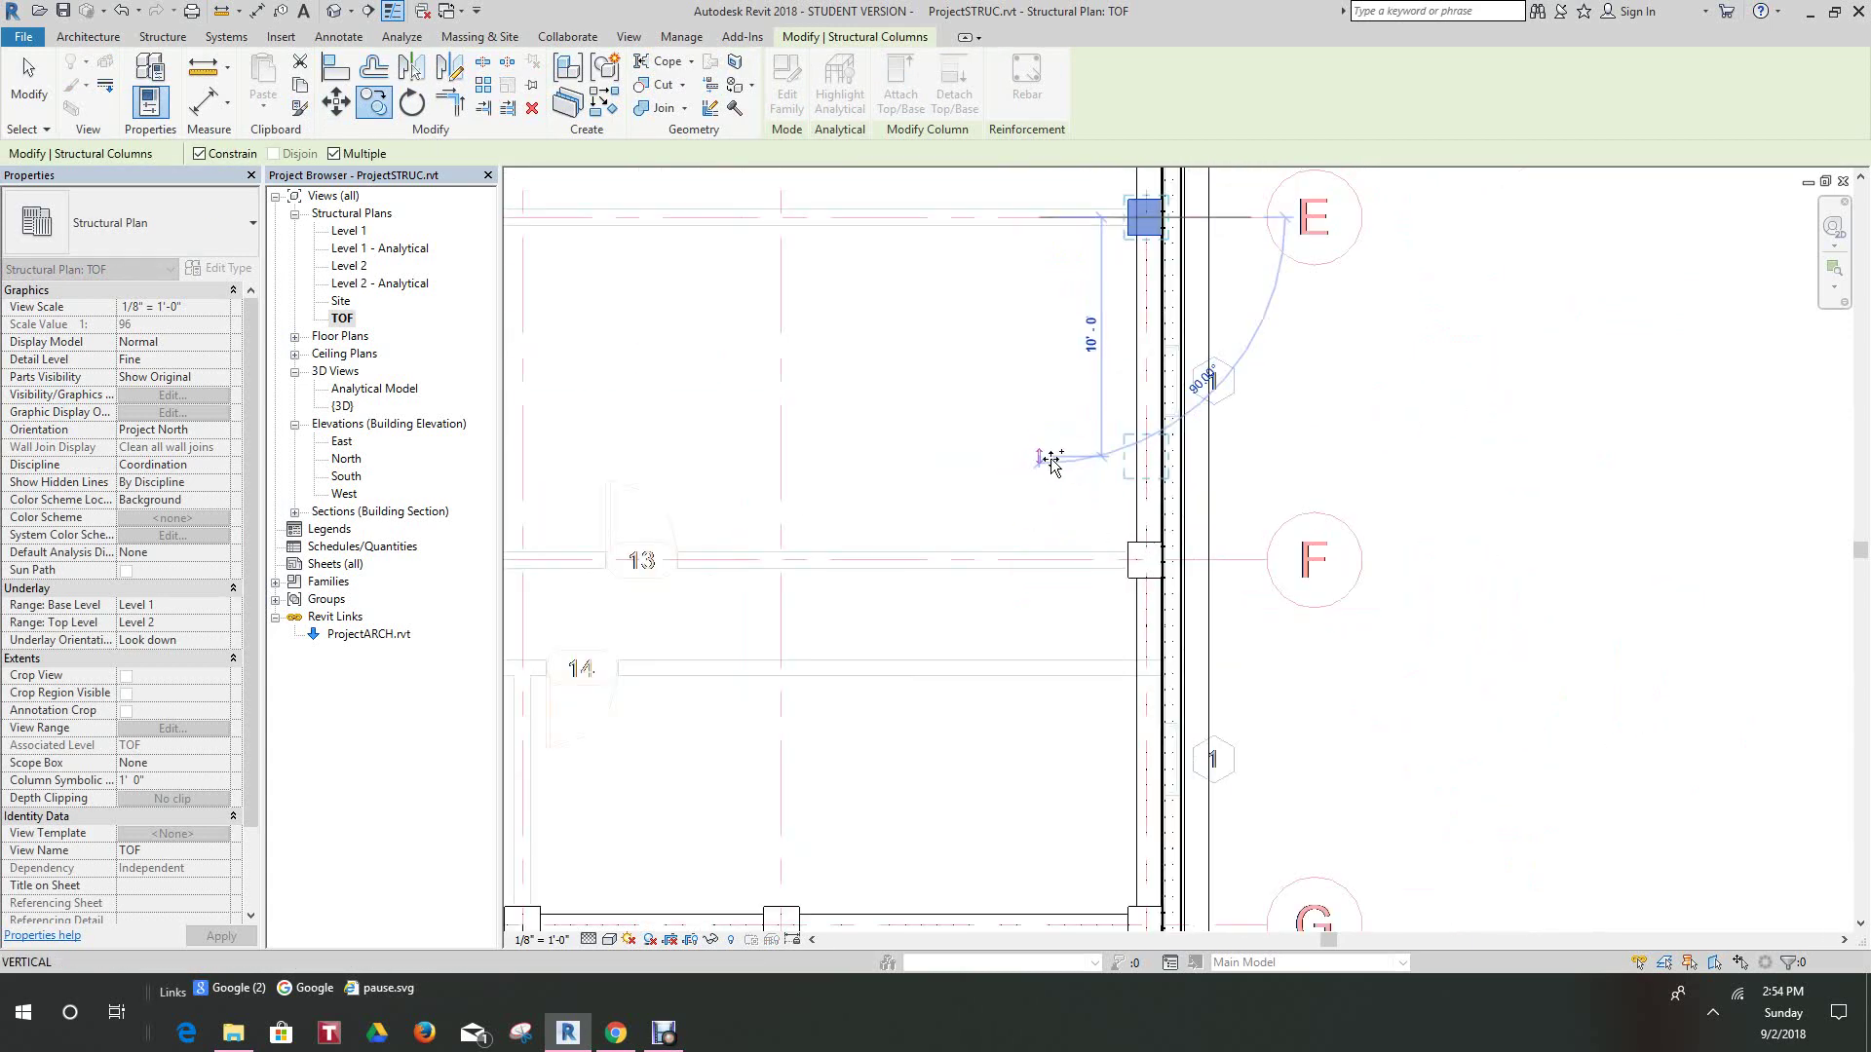
right_click(1073, 583)
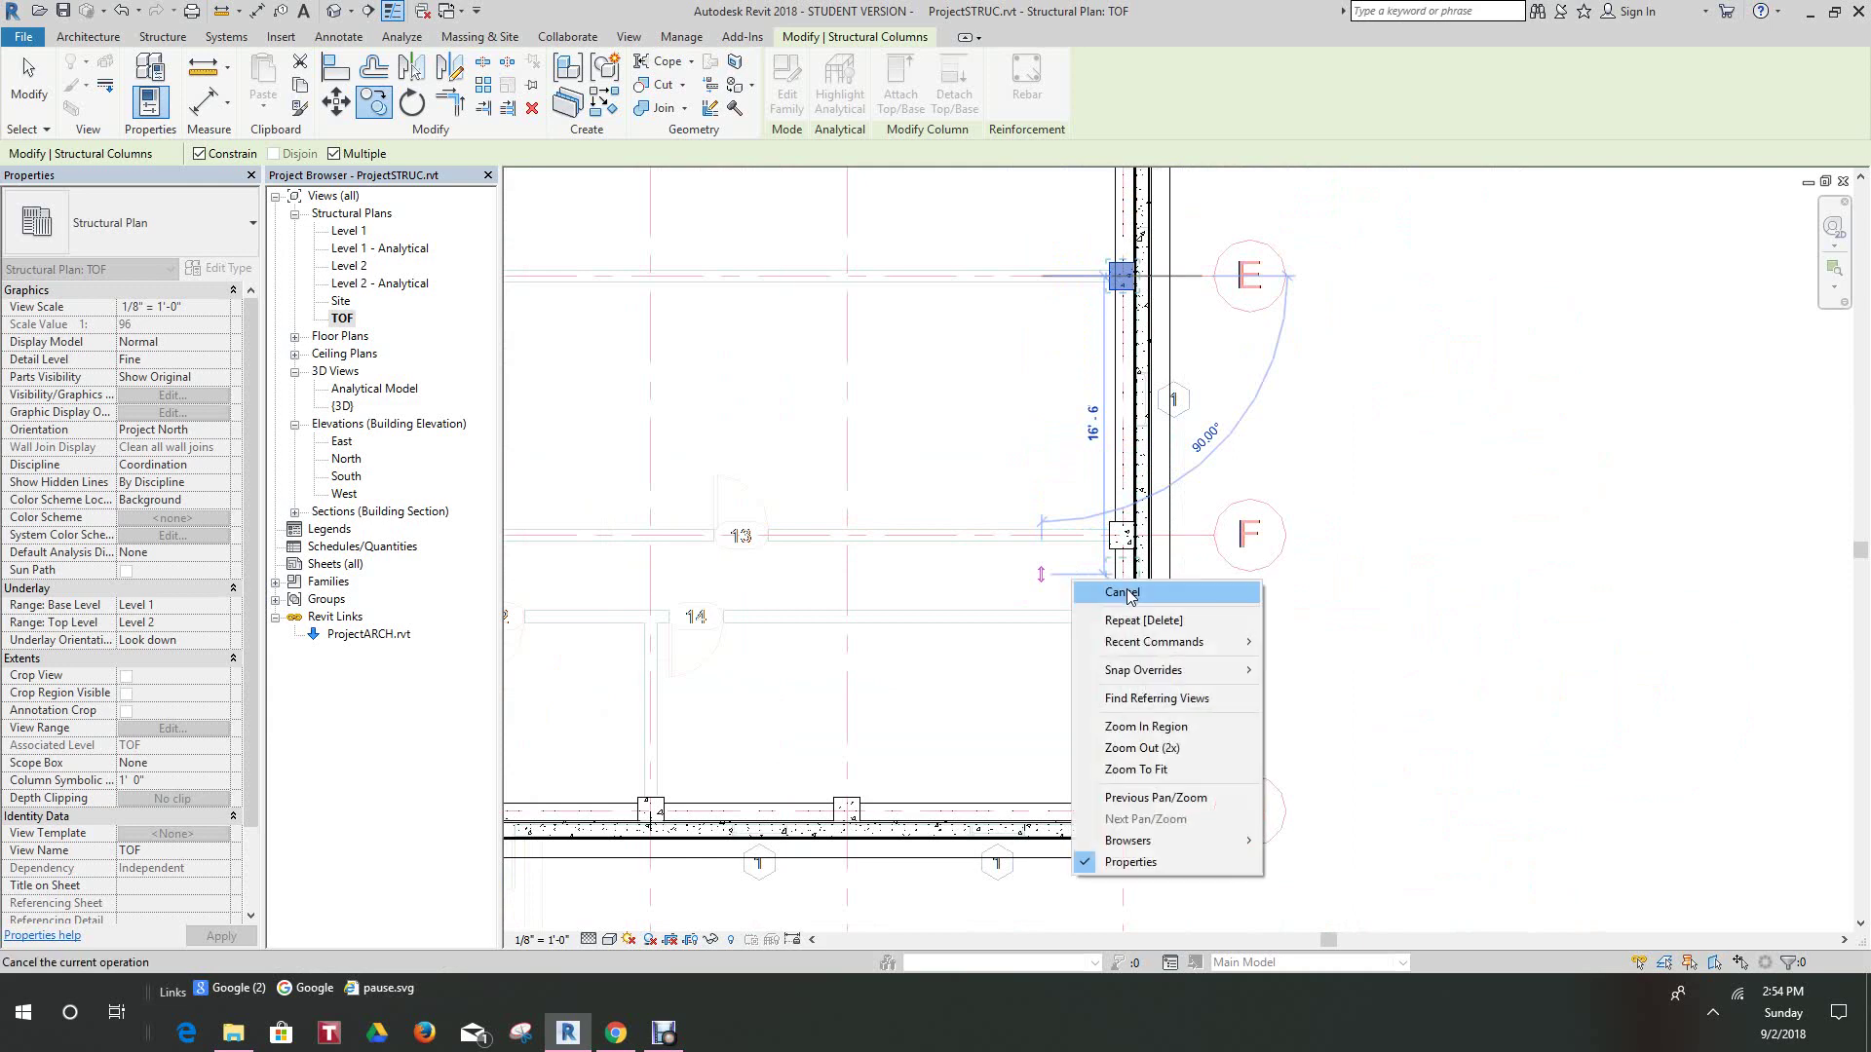
left_click(1111, 590)
- Examine the column layout along the foundation walls across the TOF plan
scroll(1088, 521, "down", 1)
scroll(1088, 522, "down", 4)
middle_click_drag(1215, 607, 1482, 824)
scroll(1023, 475, "down", 1)
middle_click_drag(1044, 489, 1314, 678)
scroll(857, 376, "up", 5)
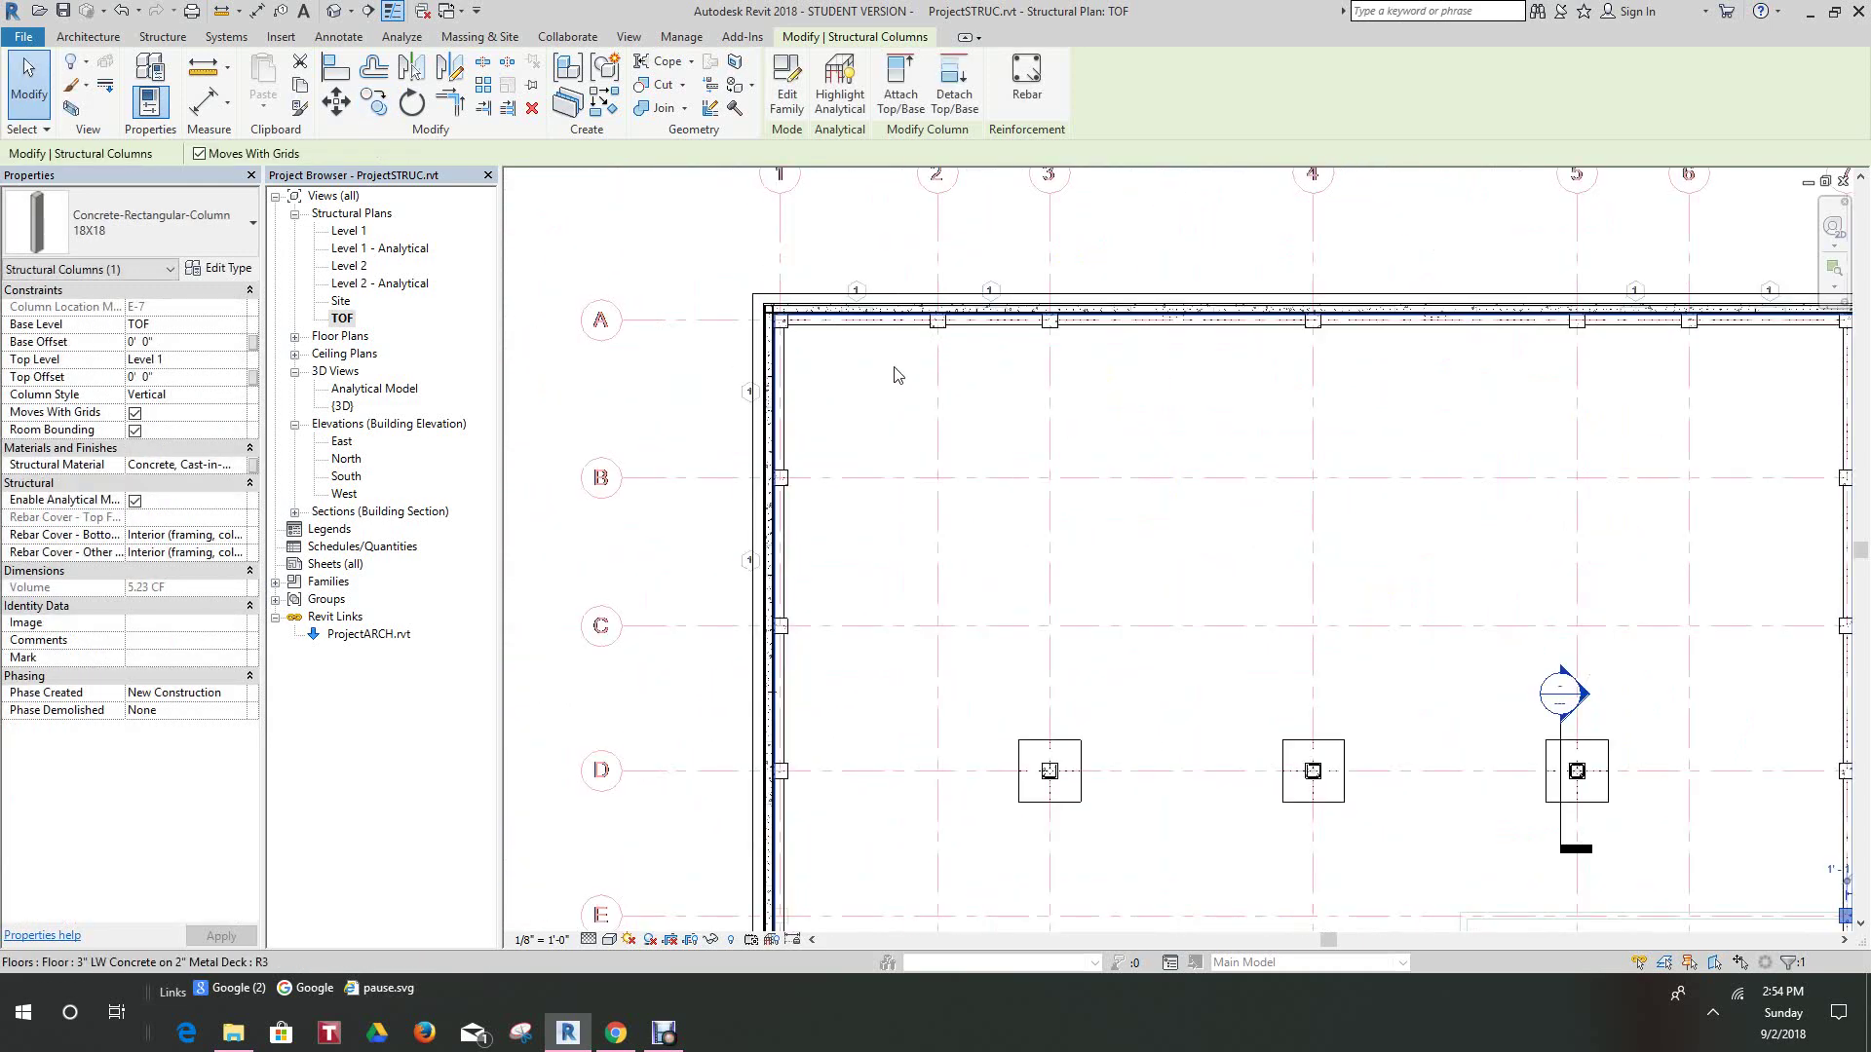
scroll(910, 397, "down", 4)
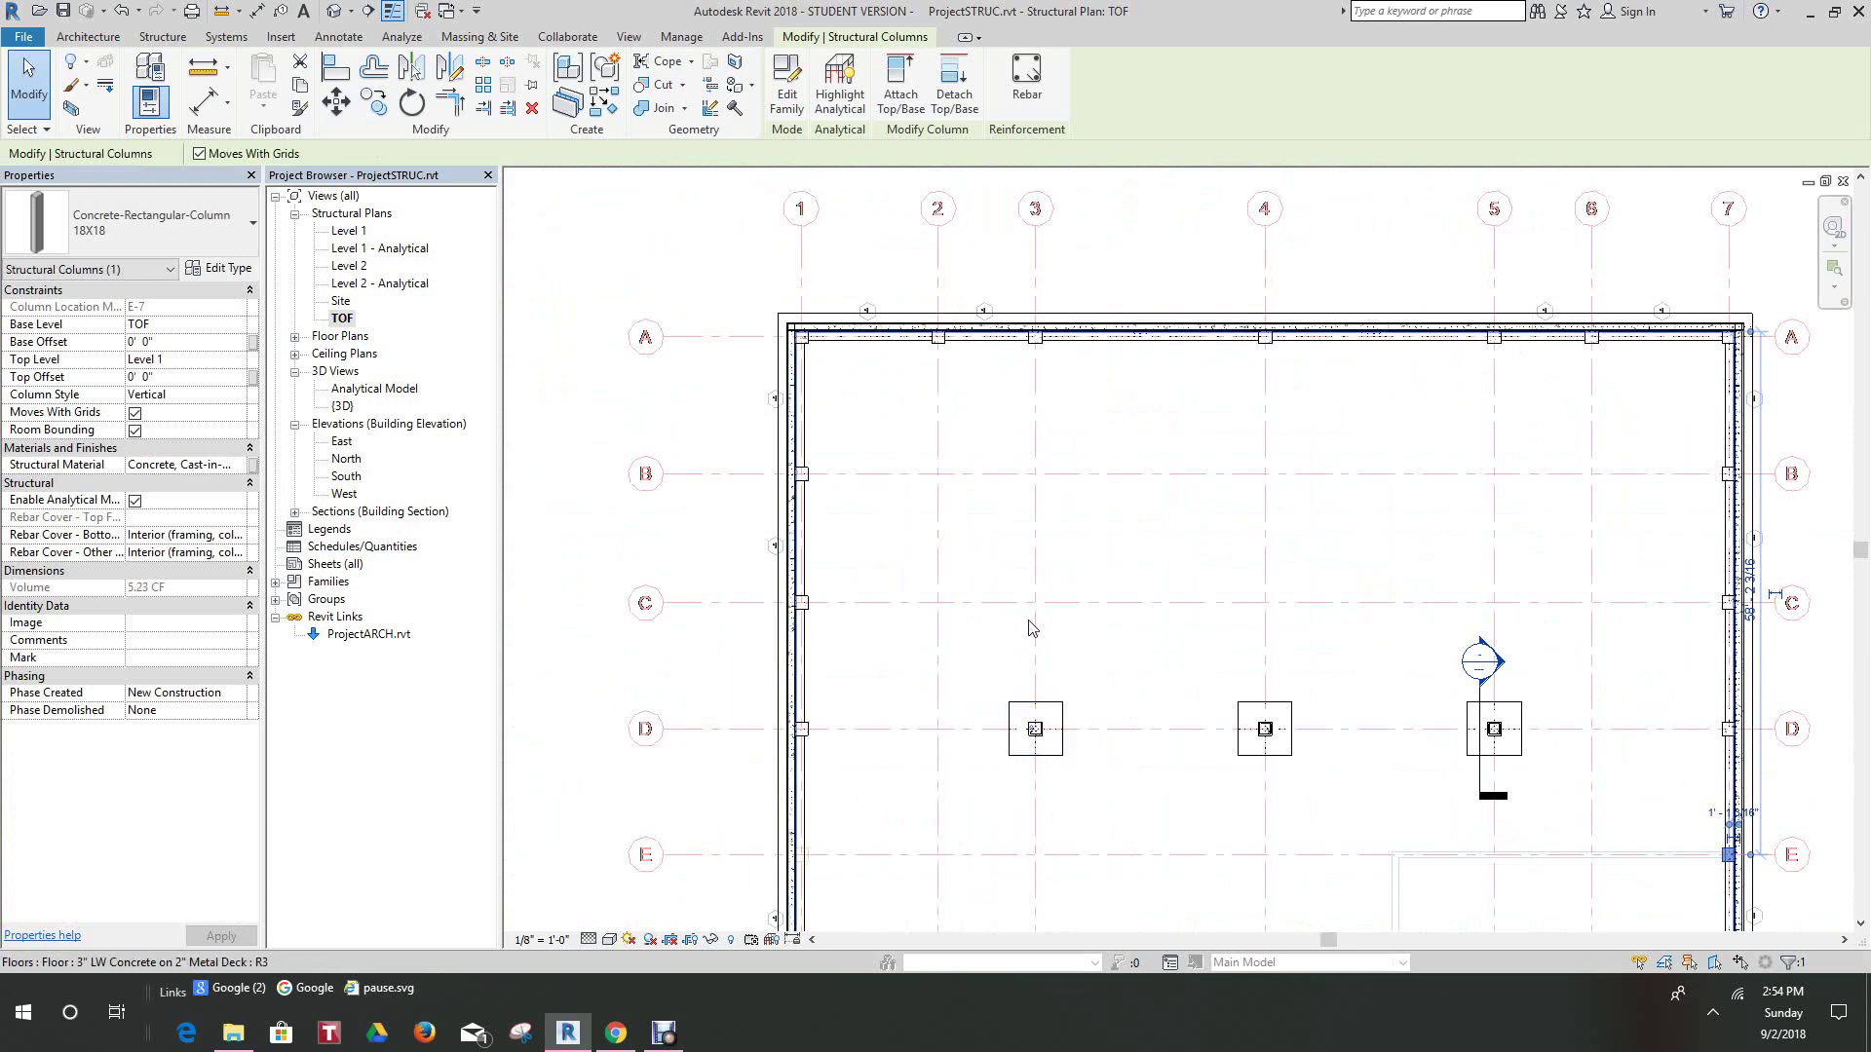
scroll(1027, 627, "down", 2)
- Place an isolated foundation of type Footing-Rectangular 72" x 72" x 18" centred on the corner column at grid A-1
left_click(353, 37)
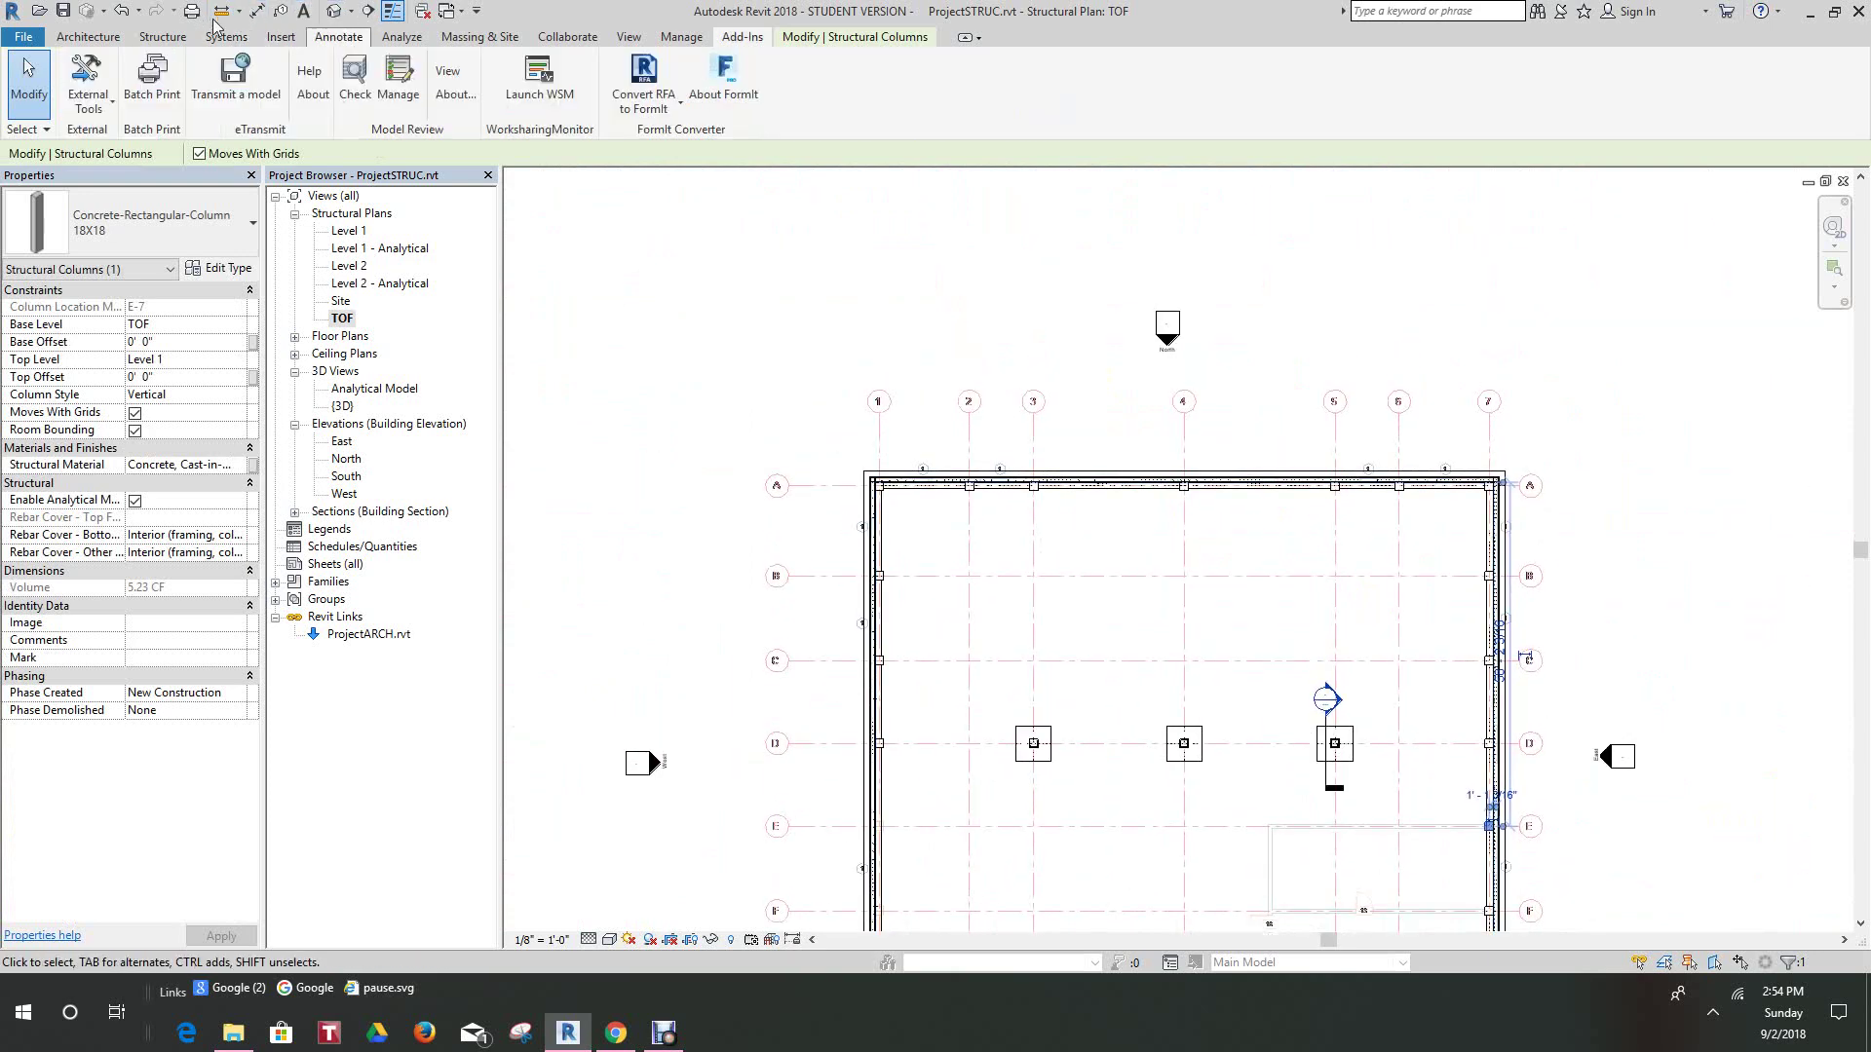
scroll(146, 39, "up", 1)
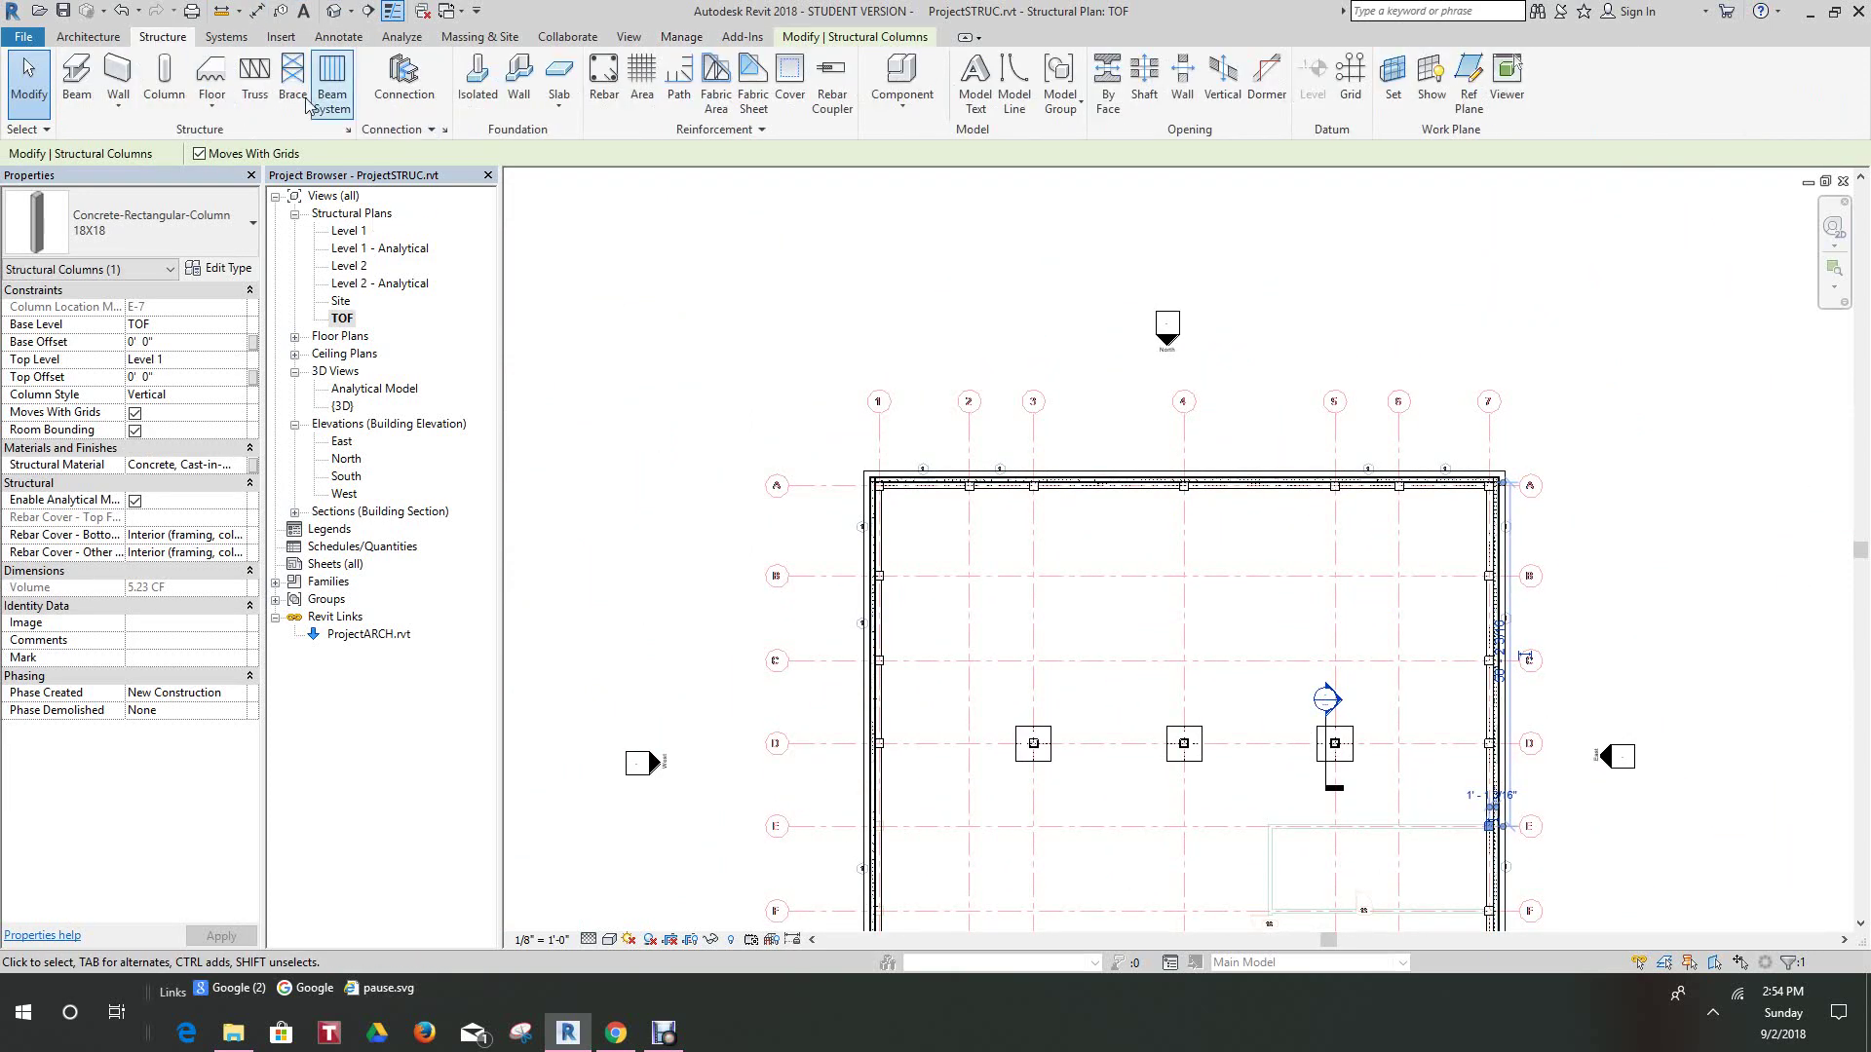
left_click(477, 78)
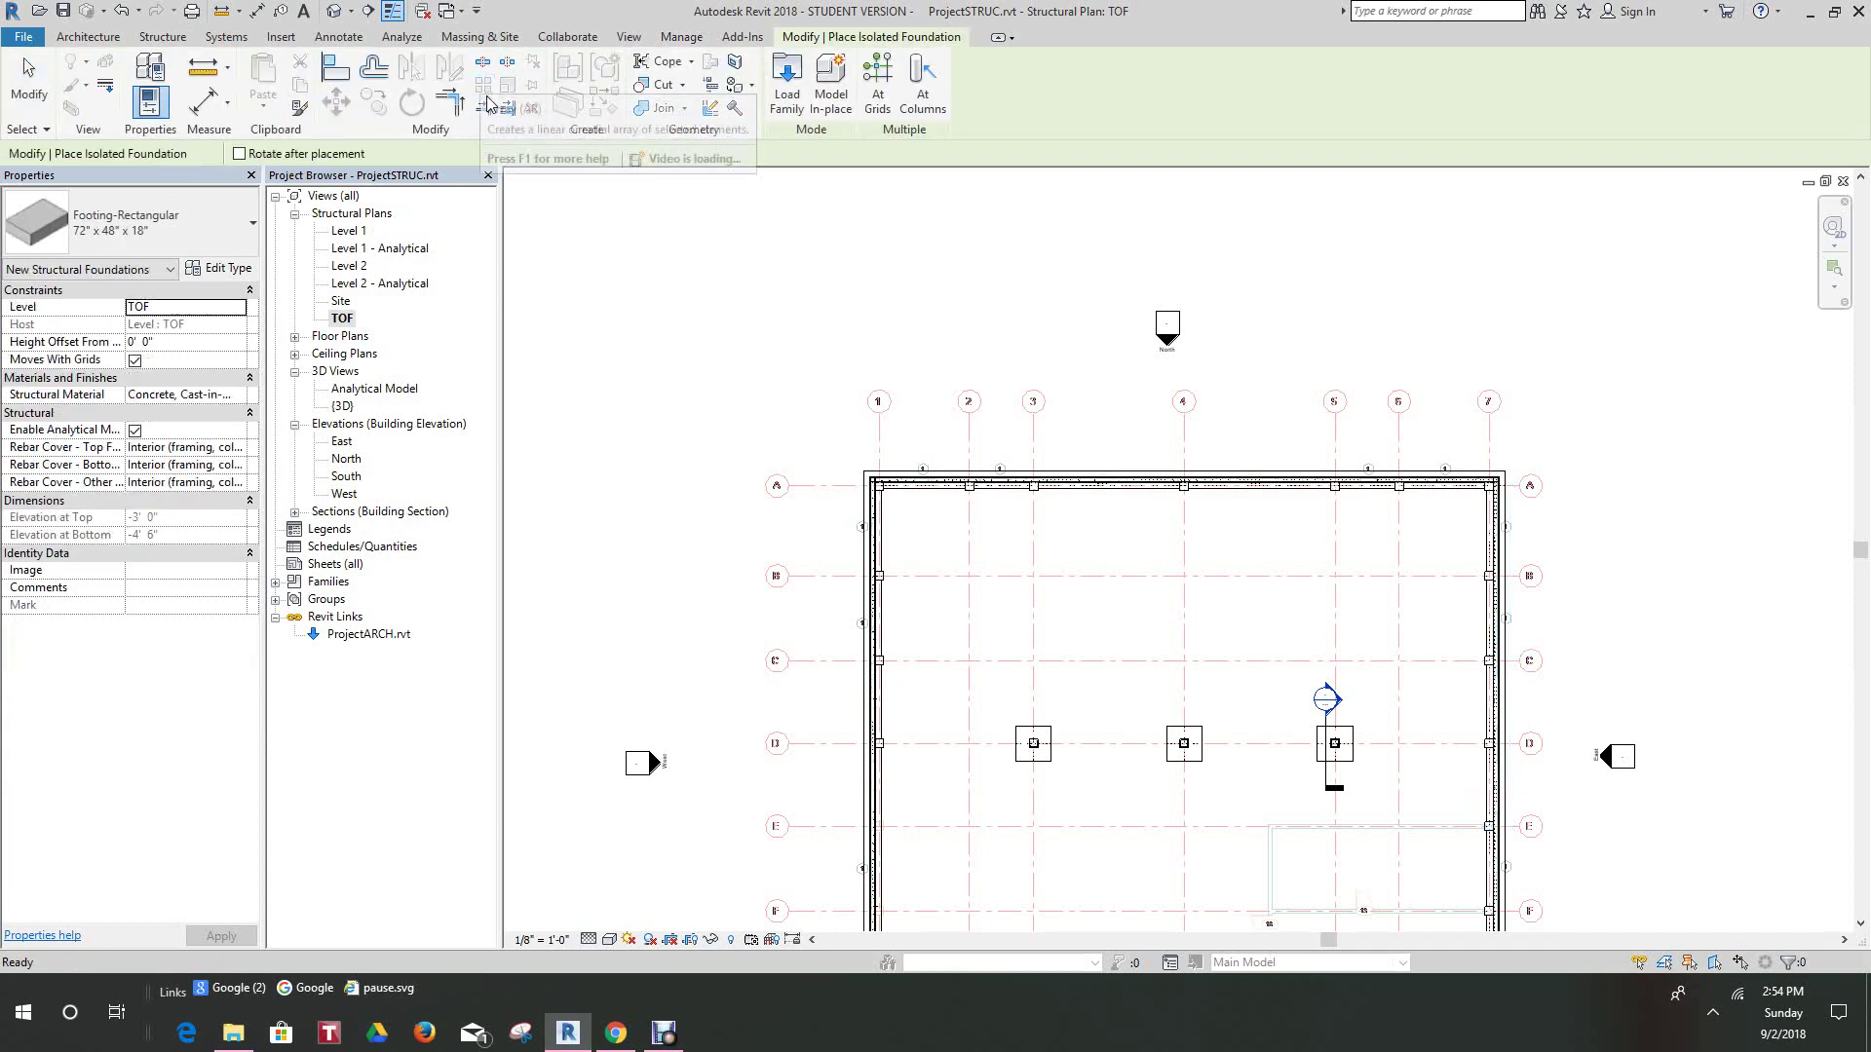
left_click(252, 227)
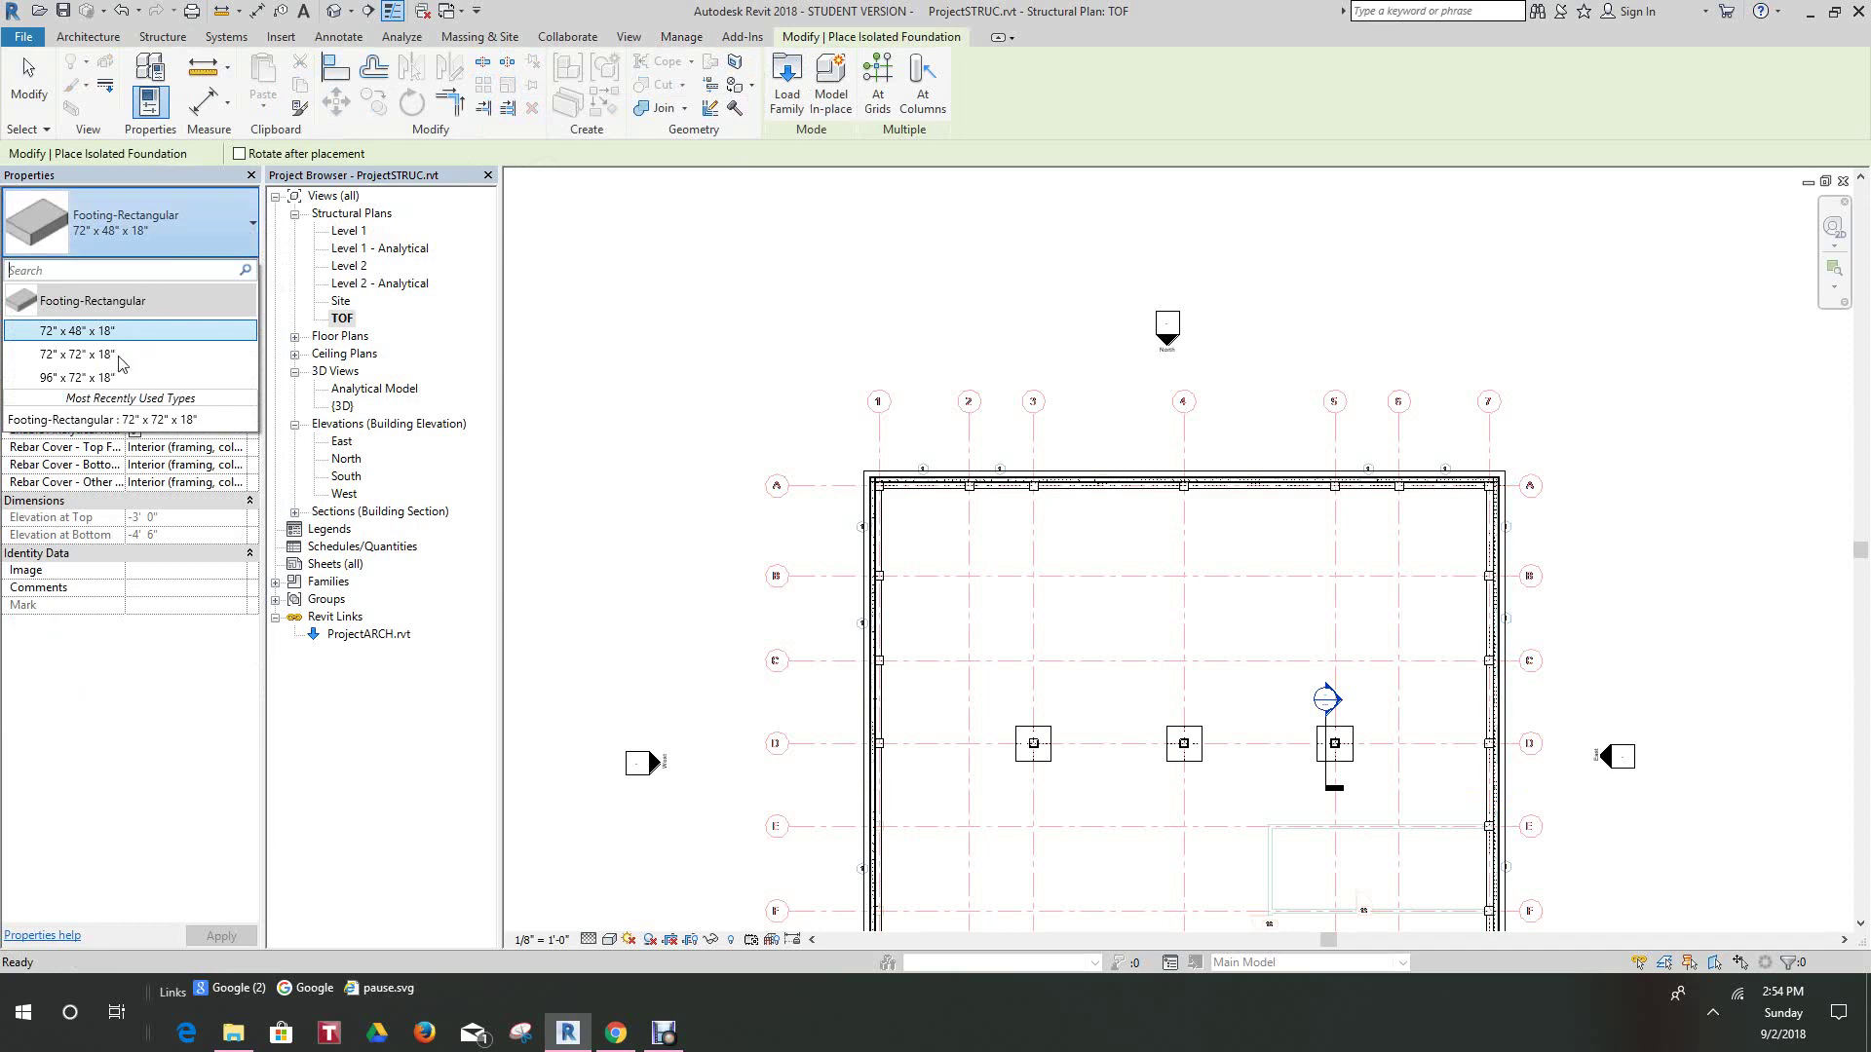
left_click(78, 355)
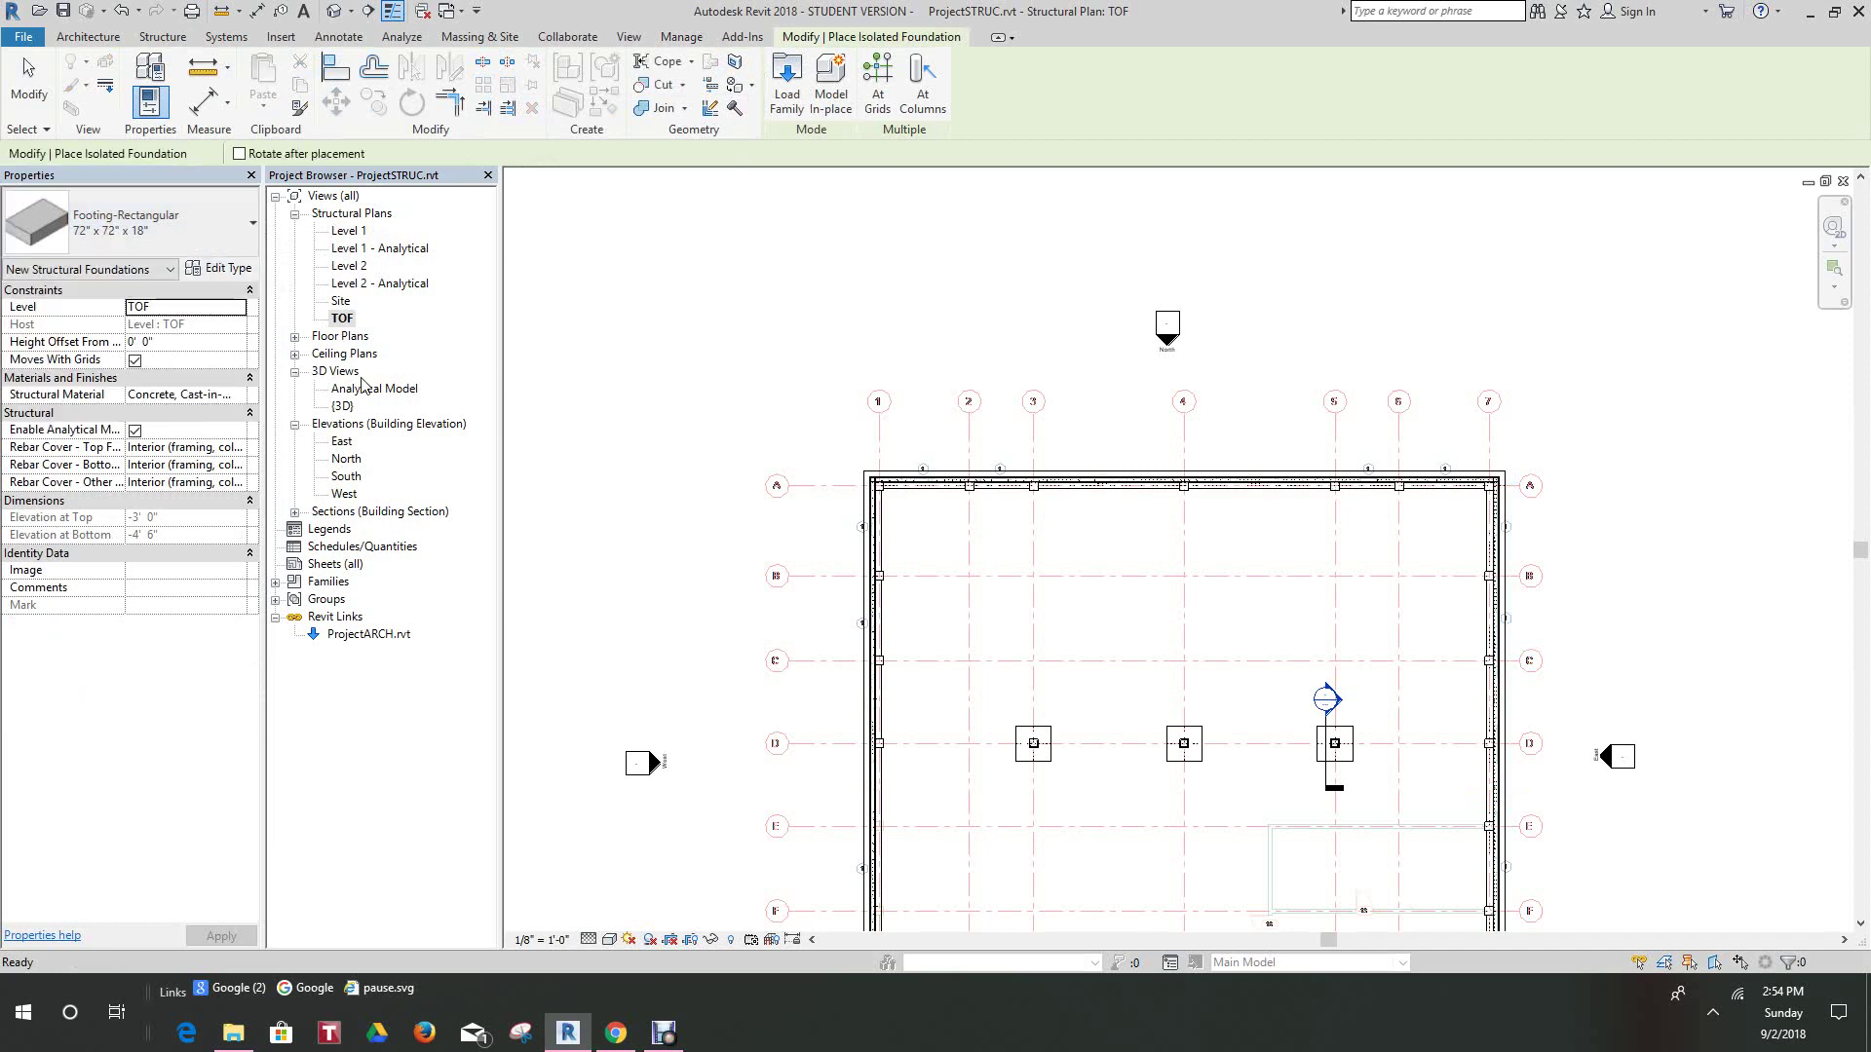
scroll(877, 488, "up", 5)
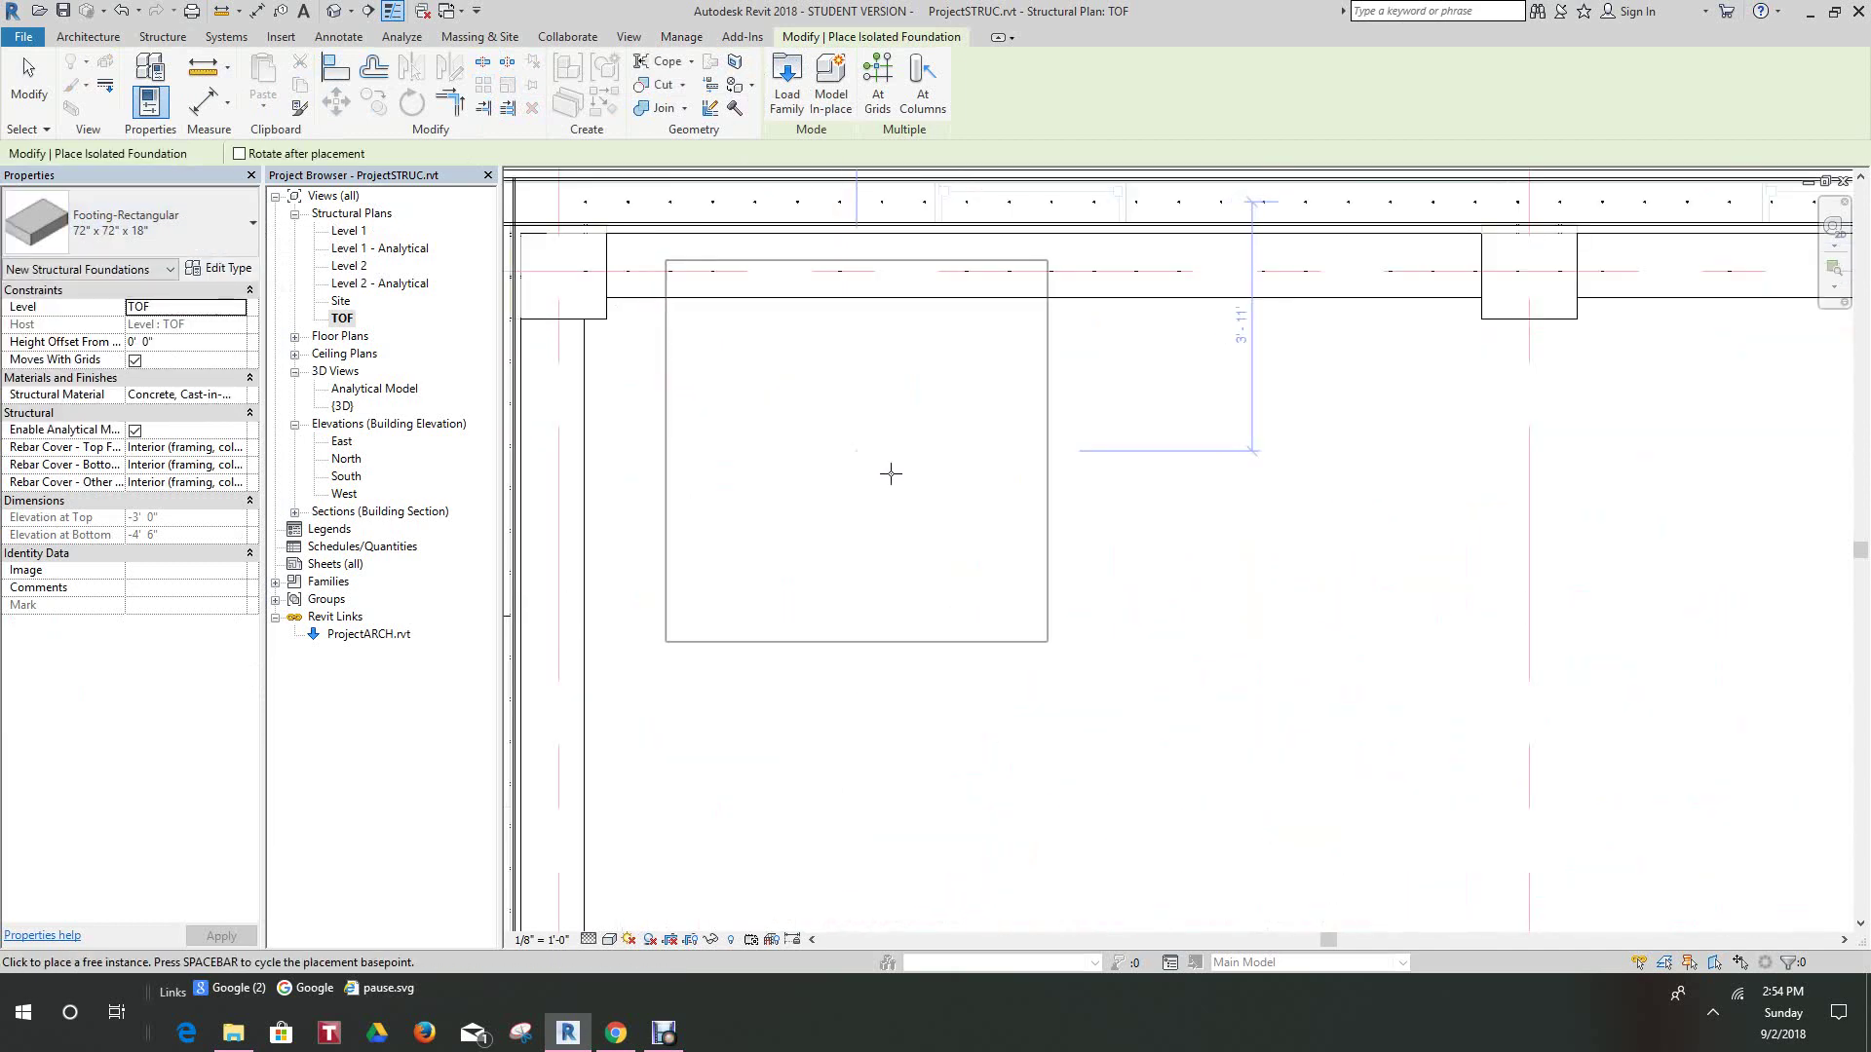
scroll(1003, 514, "up", 3)
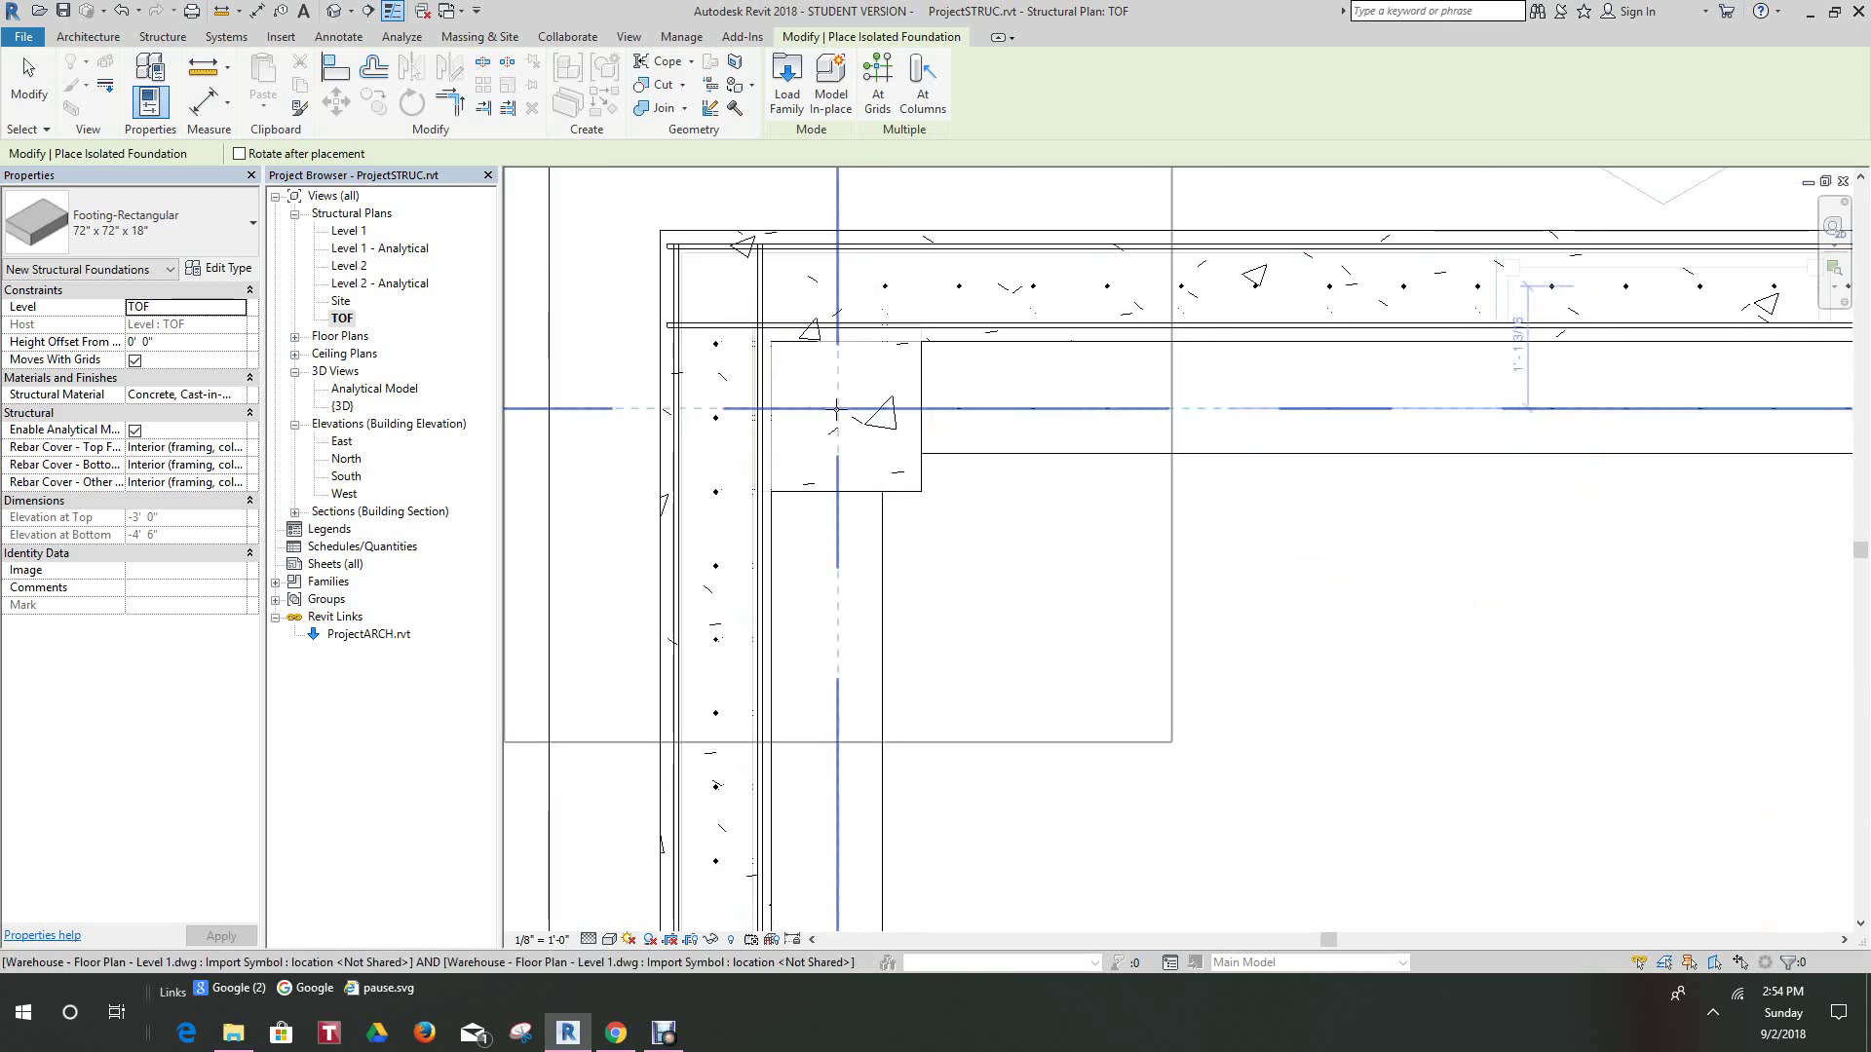
scroll(1218, 536, "up", 4)
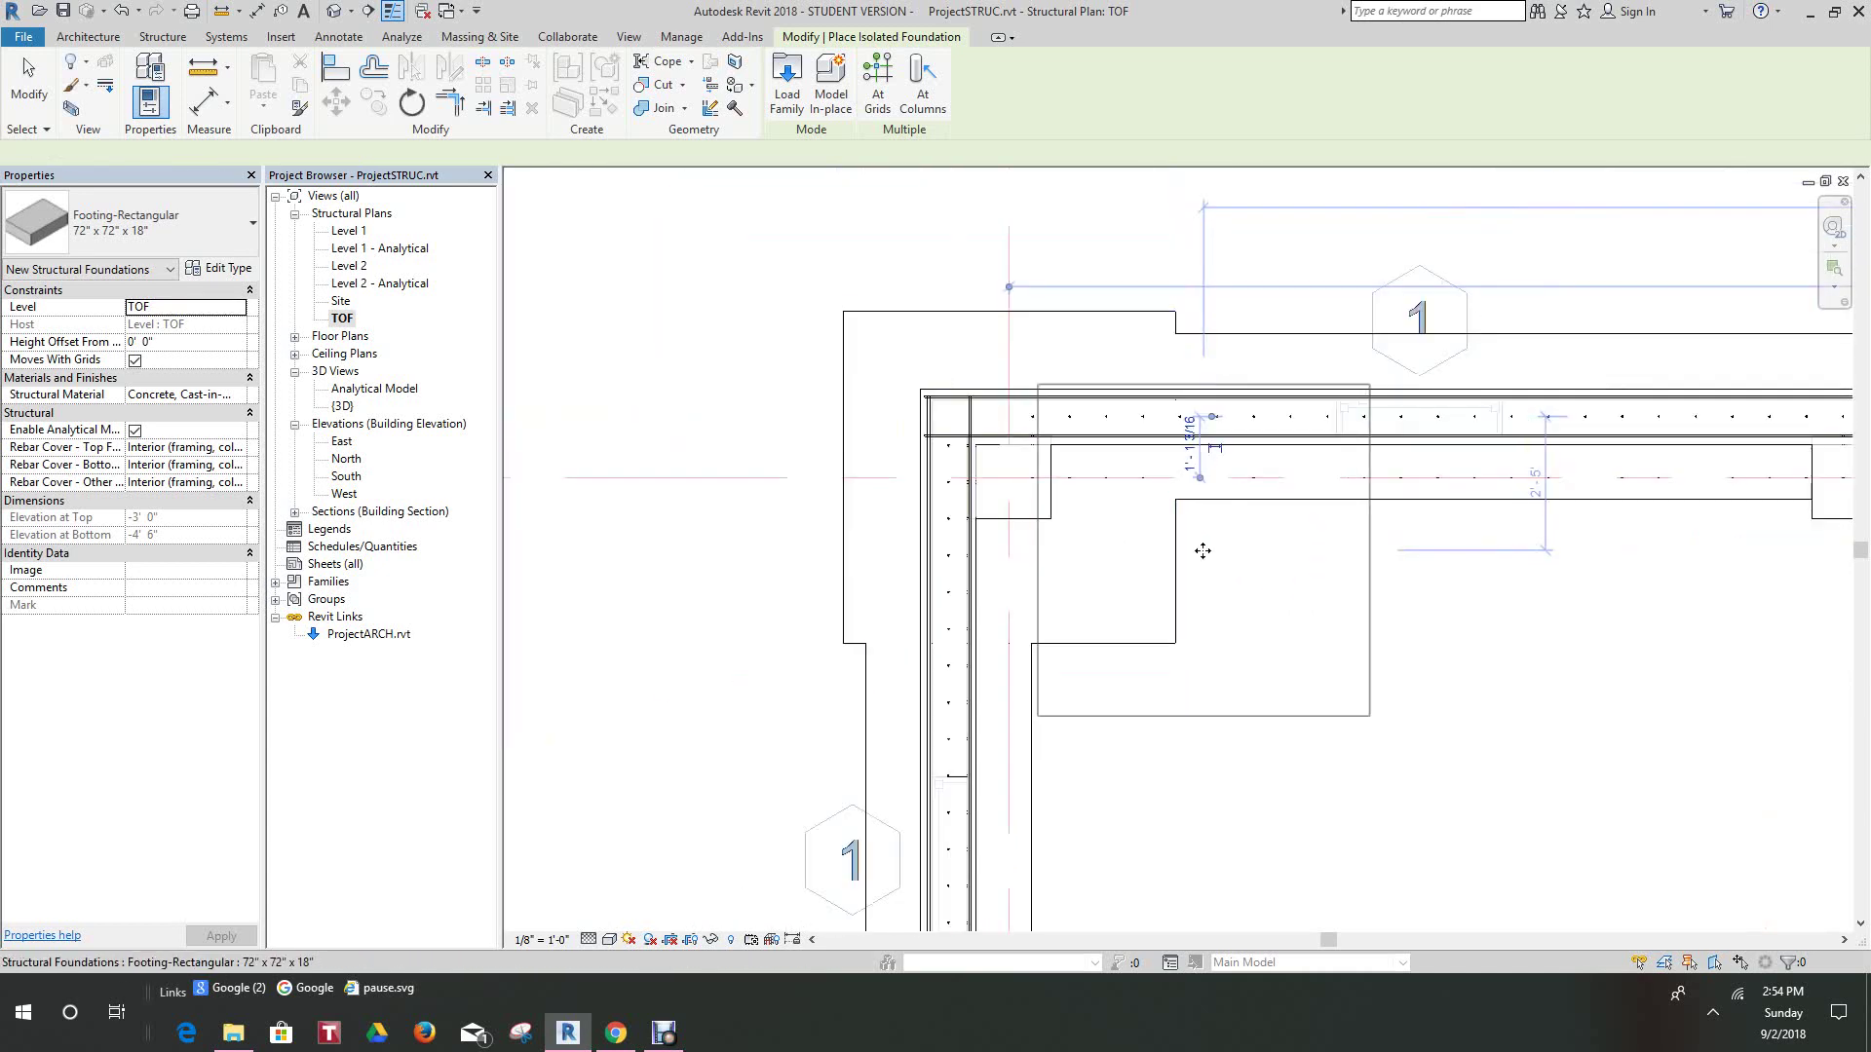
- Place 72" x 72" x 18" footings centred on the columns at grids A-2 and A-3
scroll(781, 509, "down", 2)
scroll(1008, 418, "up", 4)
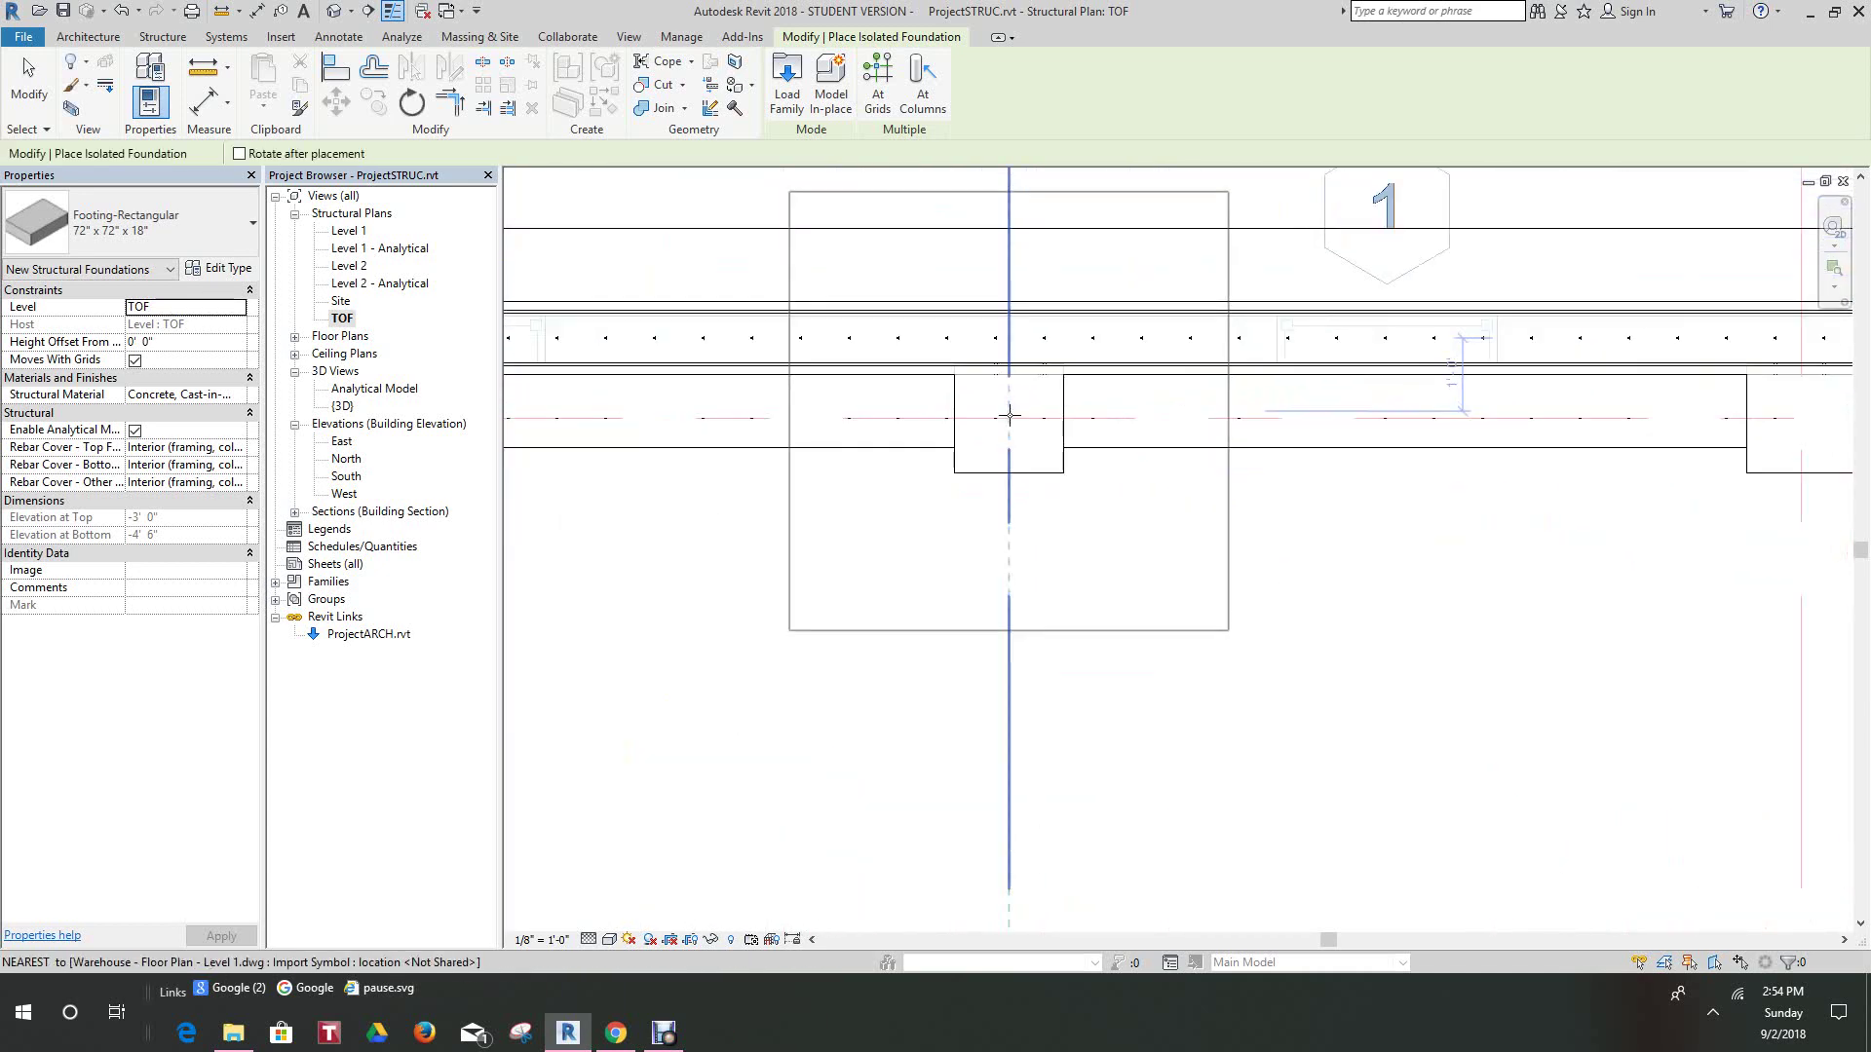
left_click(1009, 418)
scroll(1169, 472, "down", 2)
middle_click_drag(1169, 471, 855, 501)
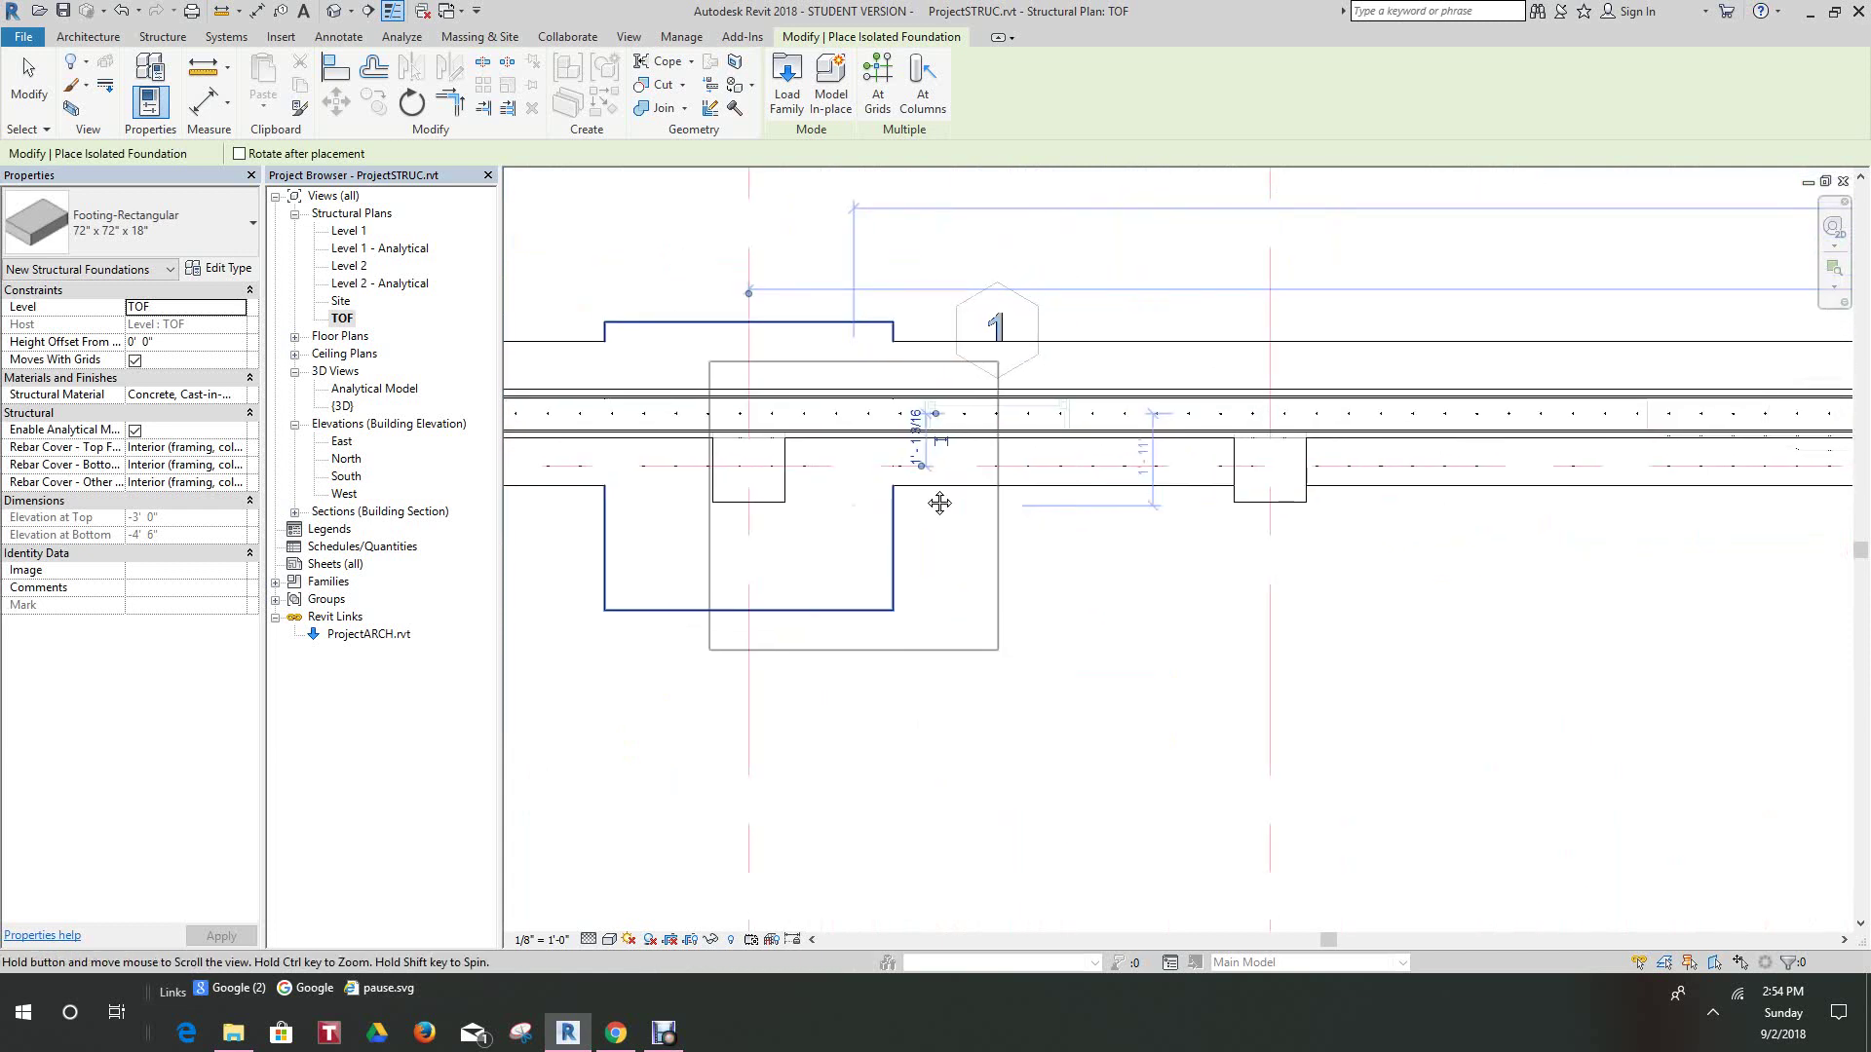
left_click(1270, 467)
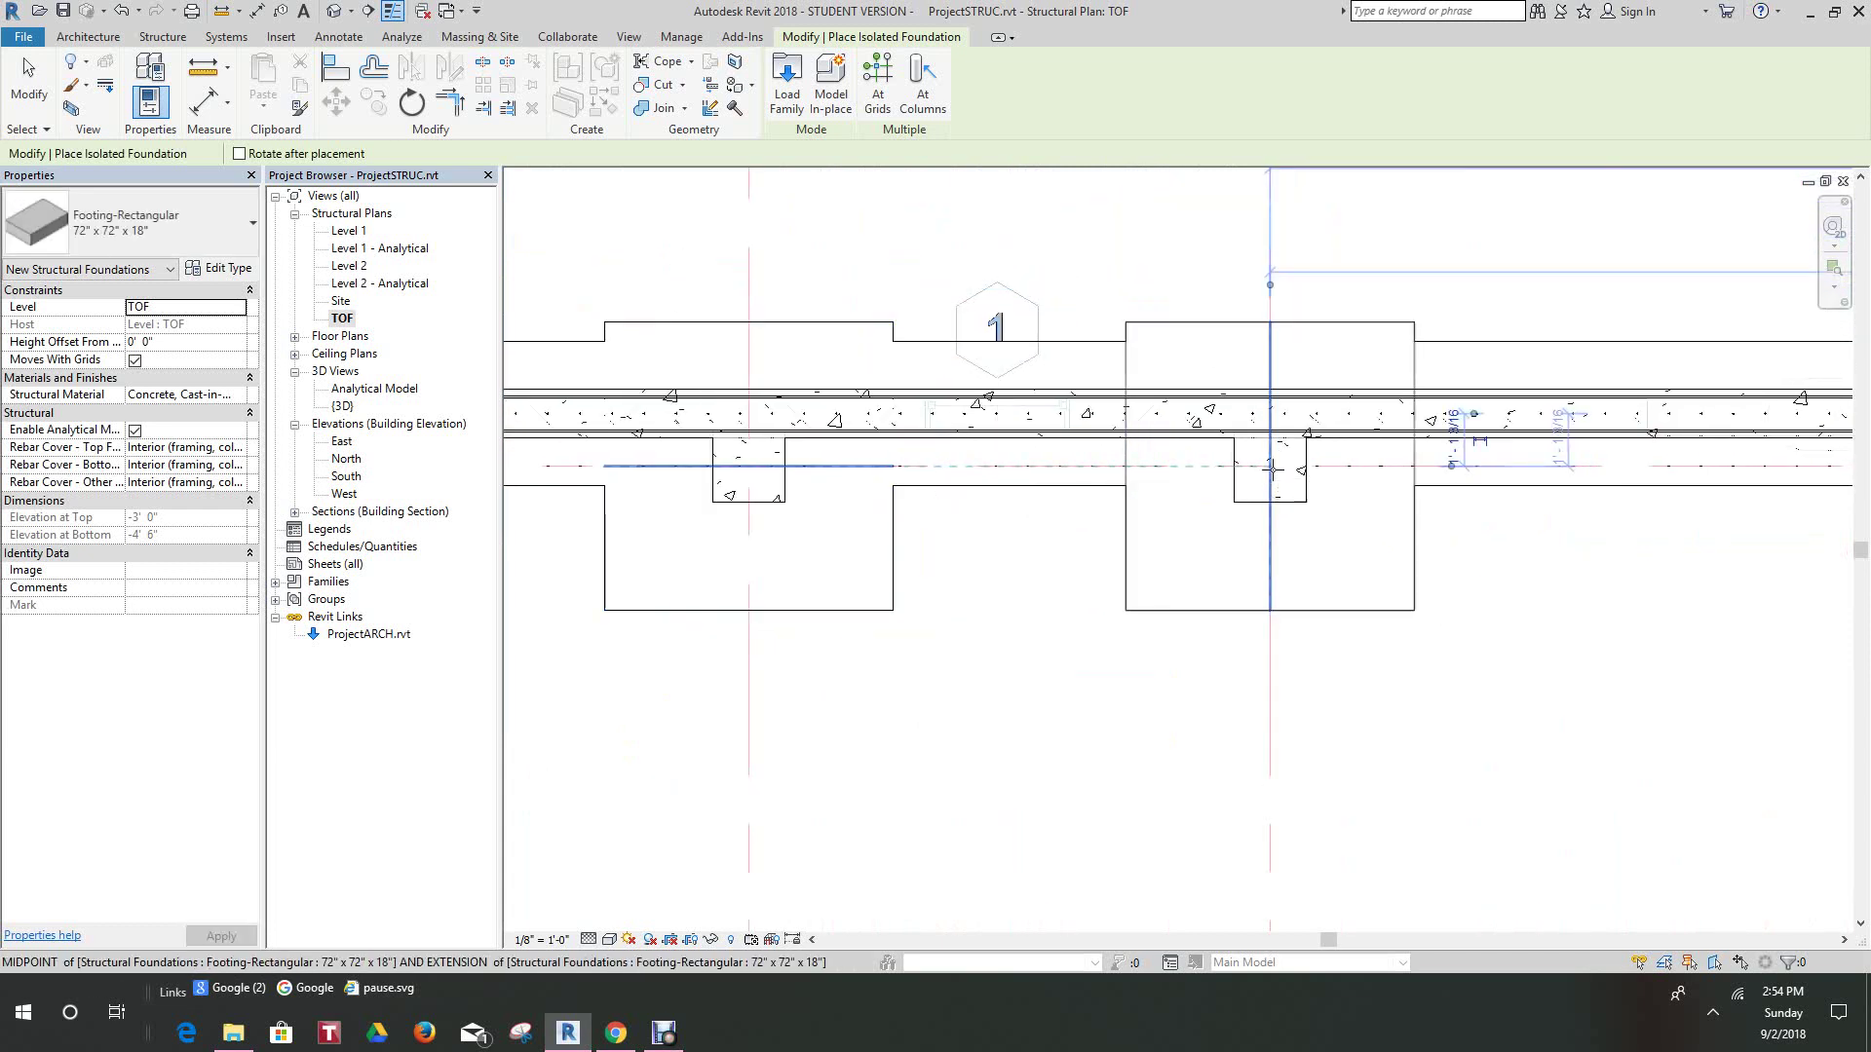
- Place a 72" x 72" x 18" footing centred on the column at grid A-4
scroll(1272, 469, "down", 2)
middle_click_drag(1400, 502, 1011, 506)
middle_click_drag(1338, 502, 1152, 487)
scroll(1283, 458, "up", 3)
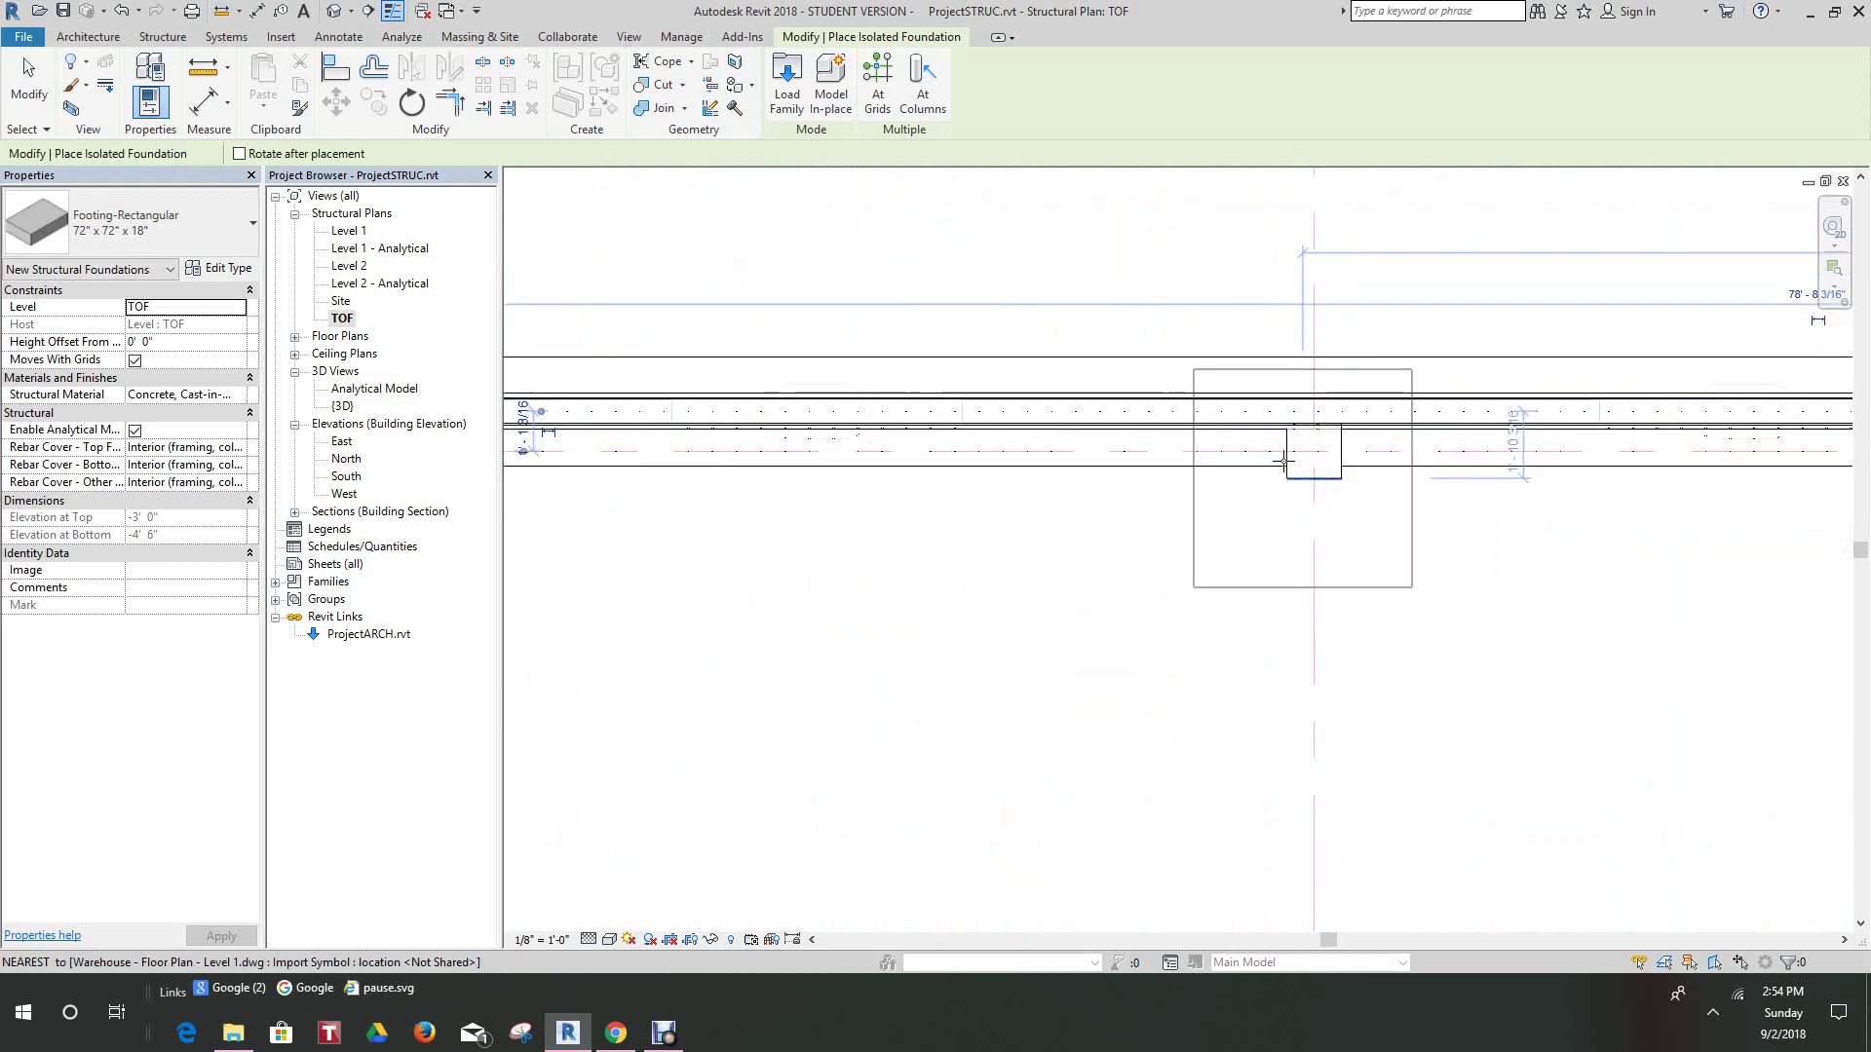
left_click(1317, 446)
- Place 72" x 72" x 18" footings at the column grid intersections A-5 and A-6
scroll(1350, 467, "down", 3)
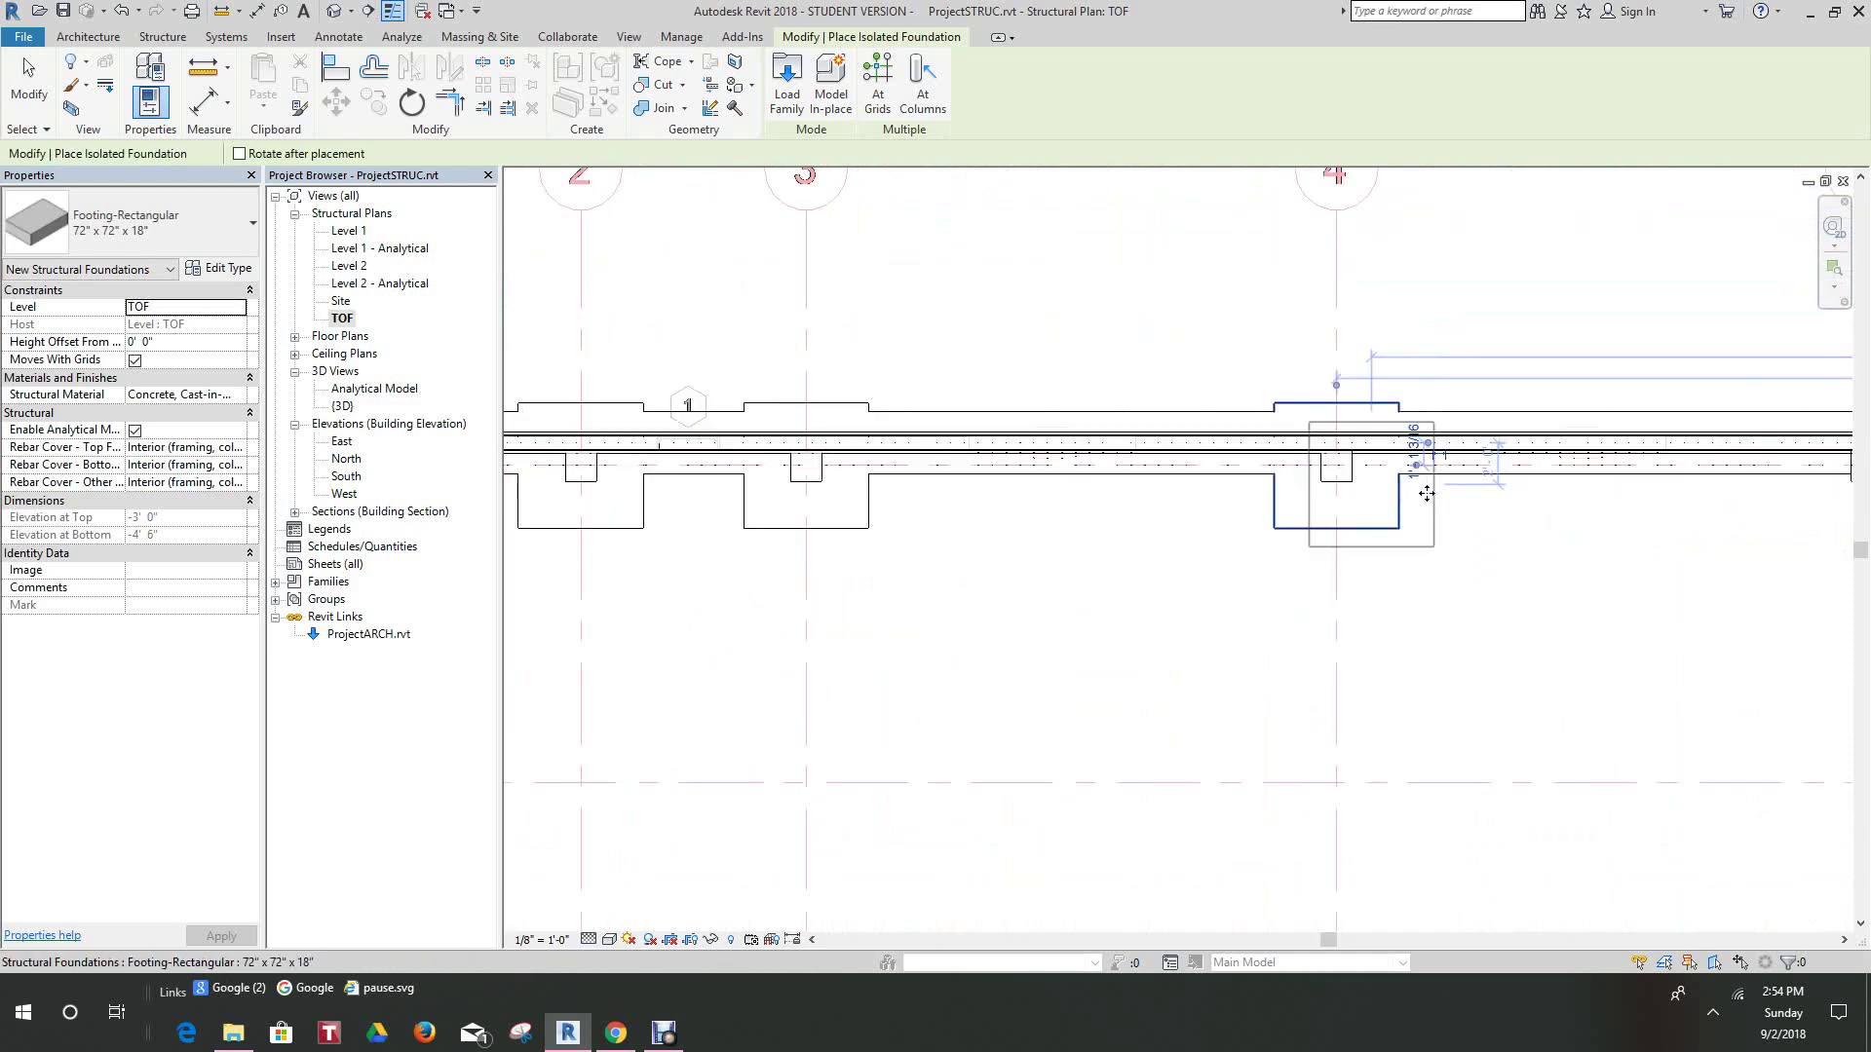
middle_click_drag(1421, 490, 1137, 472)
scroll(1238, 447, "up", 3)
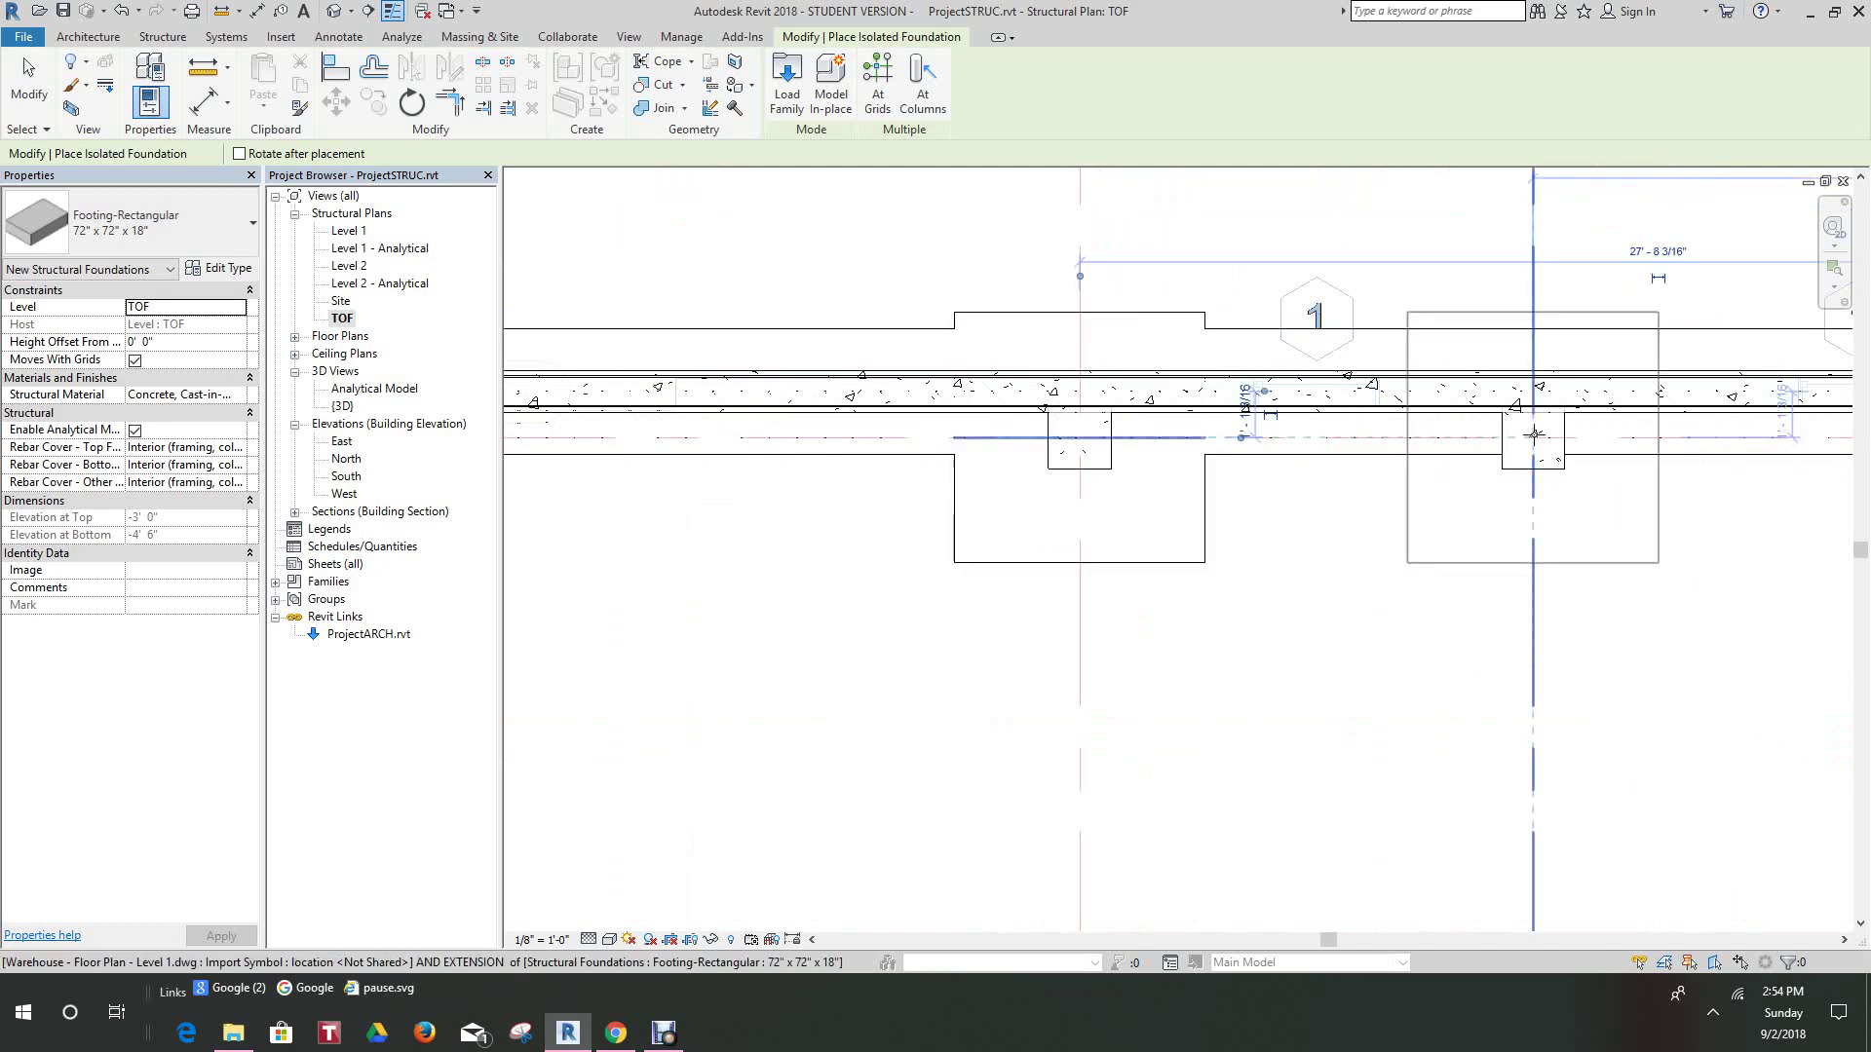
scroll(1531, 436, "up", 4)
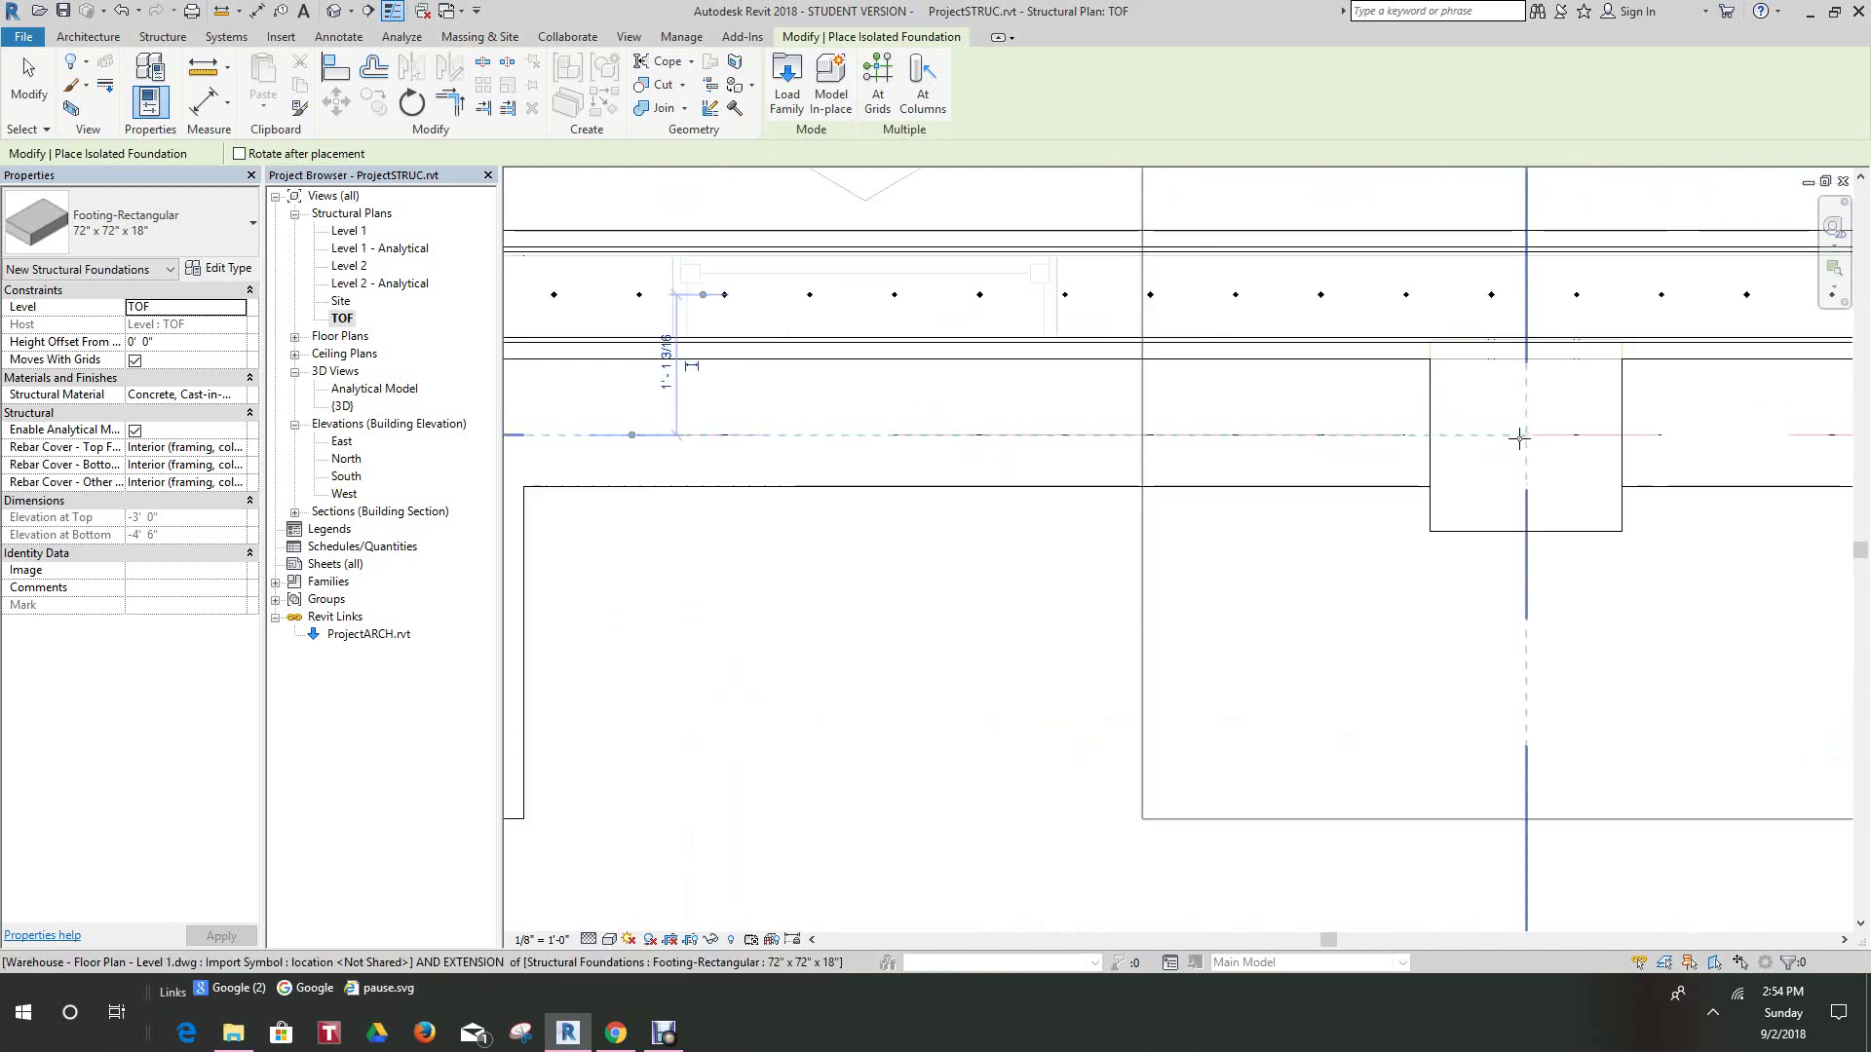
scroll(1530, 438, "up", 2)
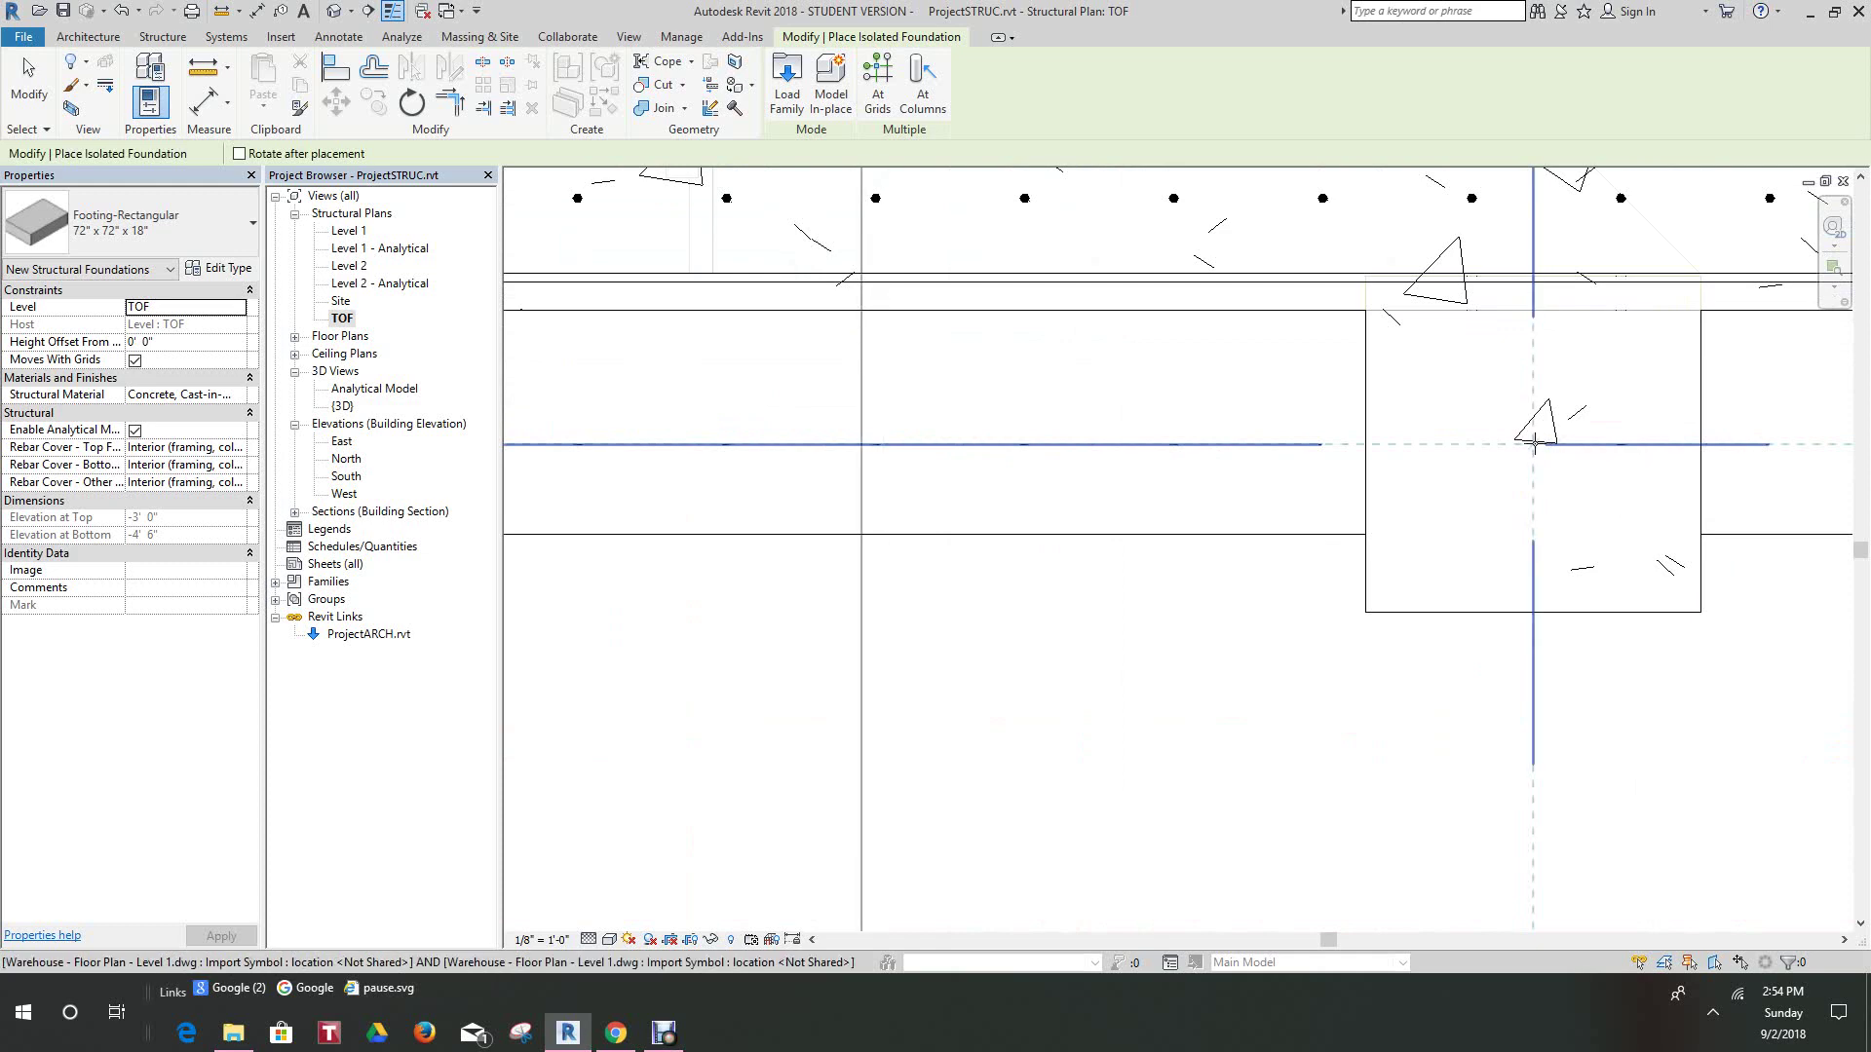
- Place a 72" x 72" x 18" footing centred on the wall corner column at grid A-7
scroll(1533, 443, "down", 3)
middle_click_drag(1579, 492, 1197, 414)
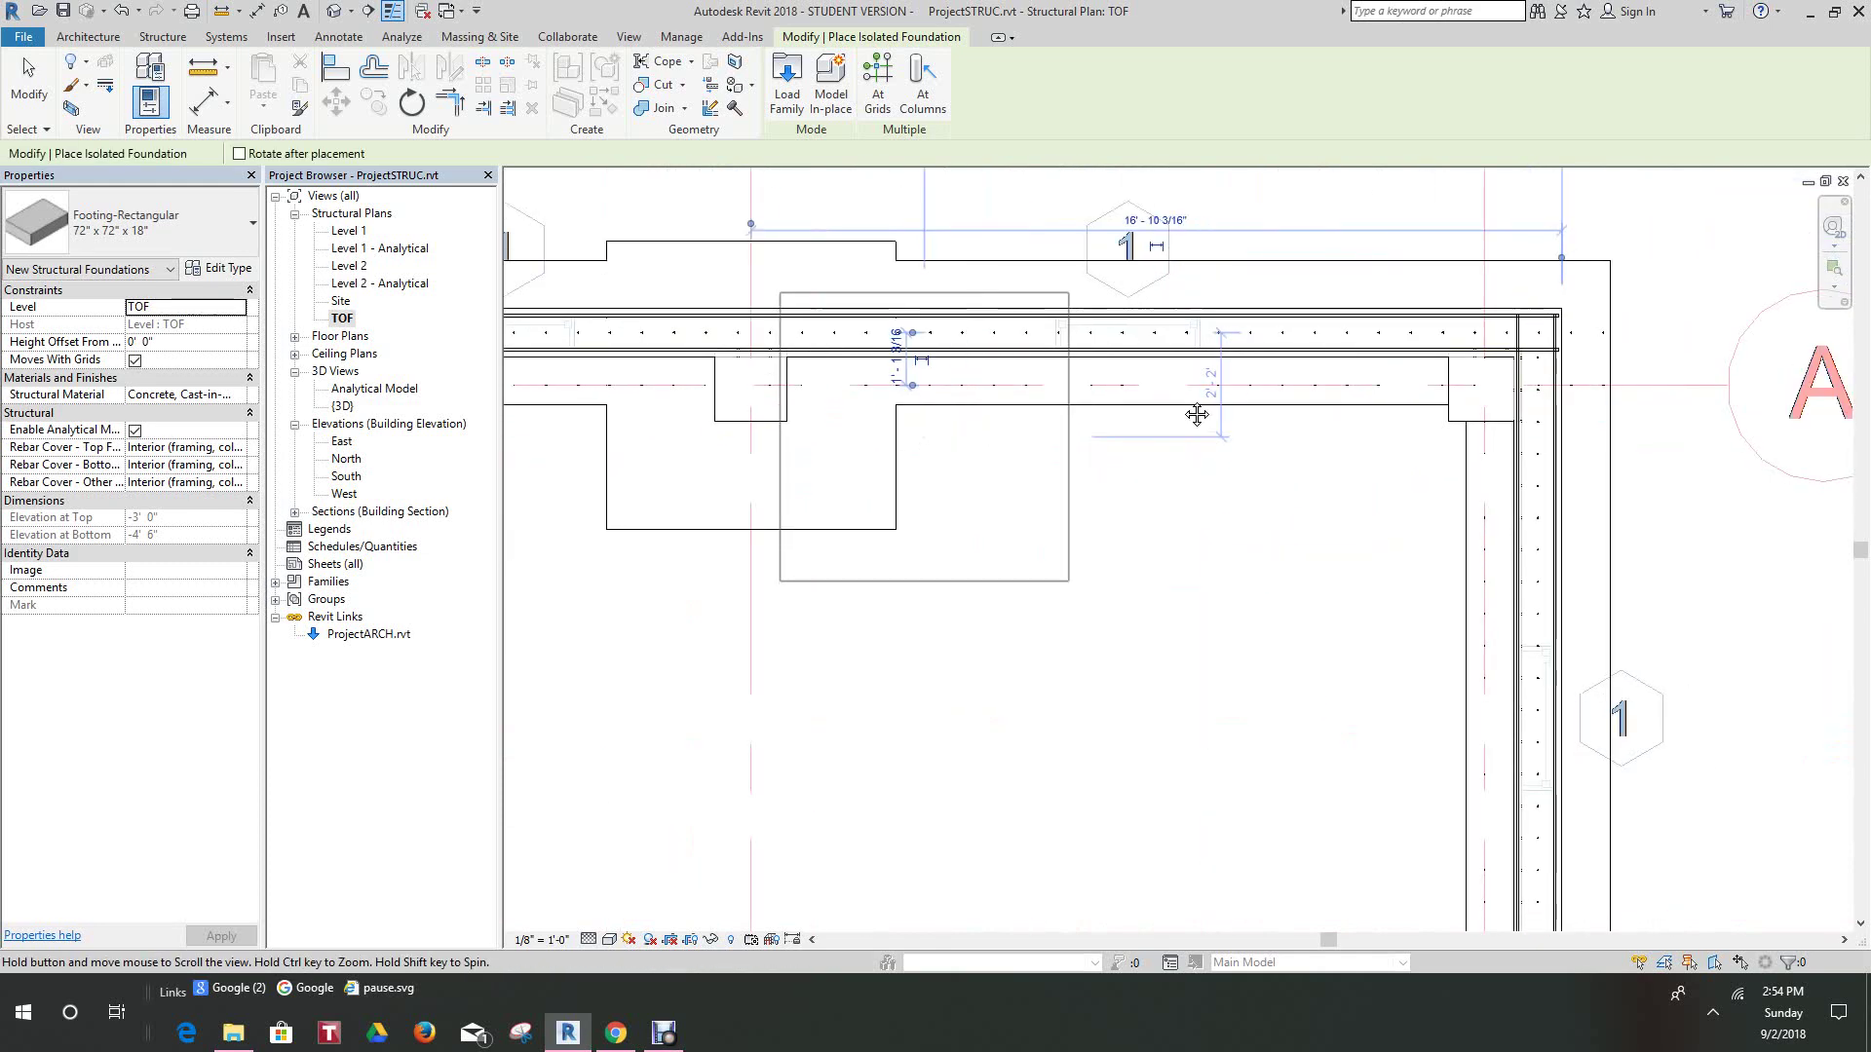
scroll(1388, 416, "down", 1)
middle_click_drag(1391, 418, 1345, 398)
scroll(1445, 364, "up", 7)
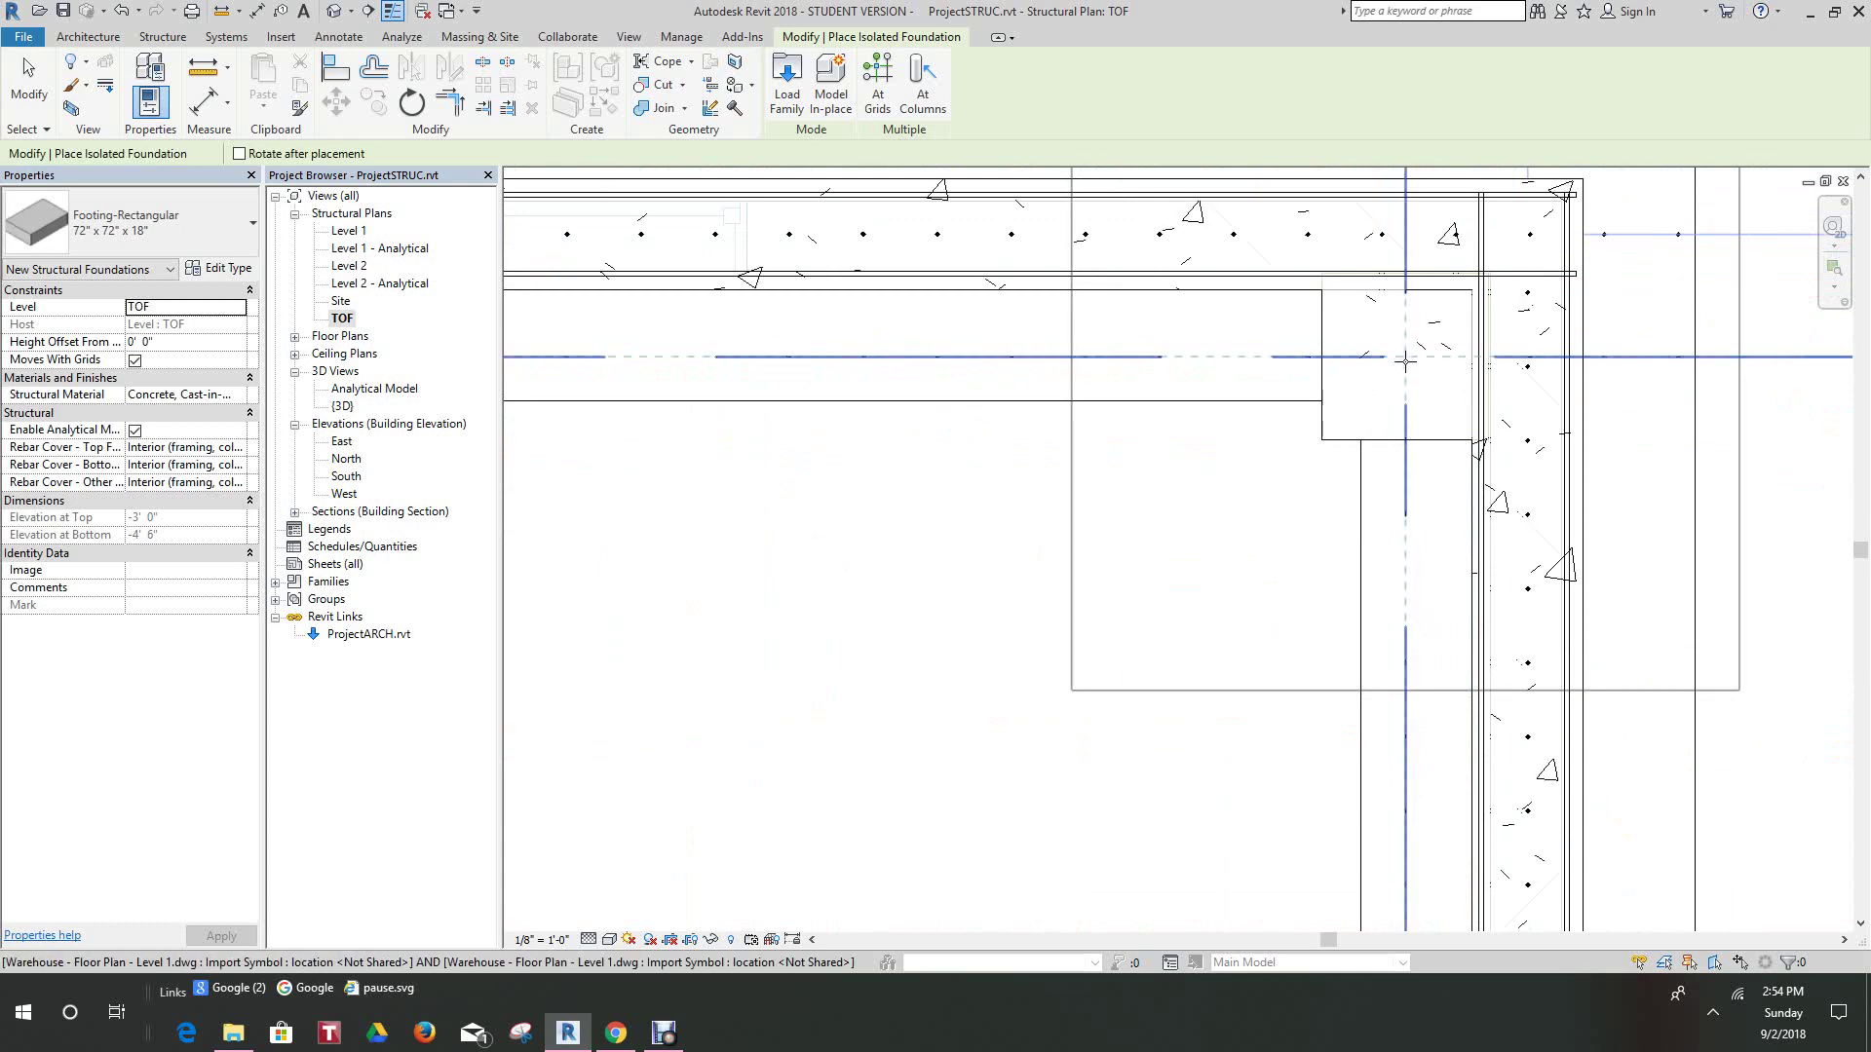
- Place a 72" x 72" x 18" footing centred on the column at grid B-7
scroll(1404, 360, "down", 8)
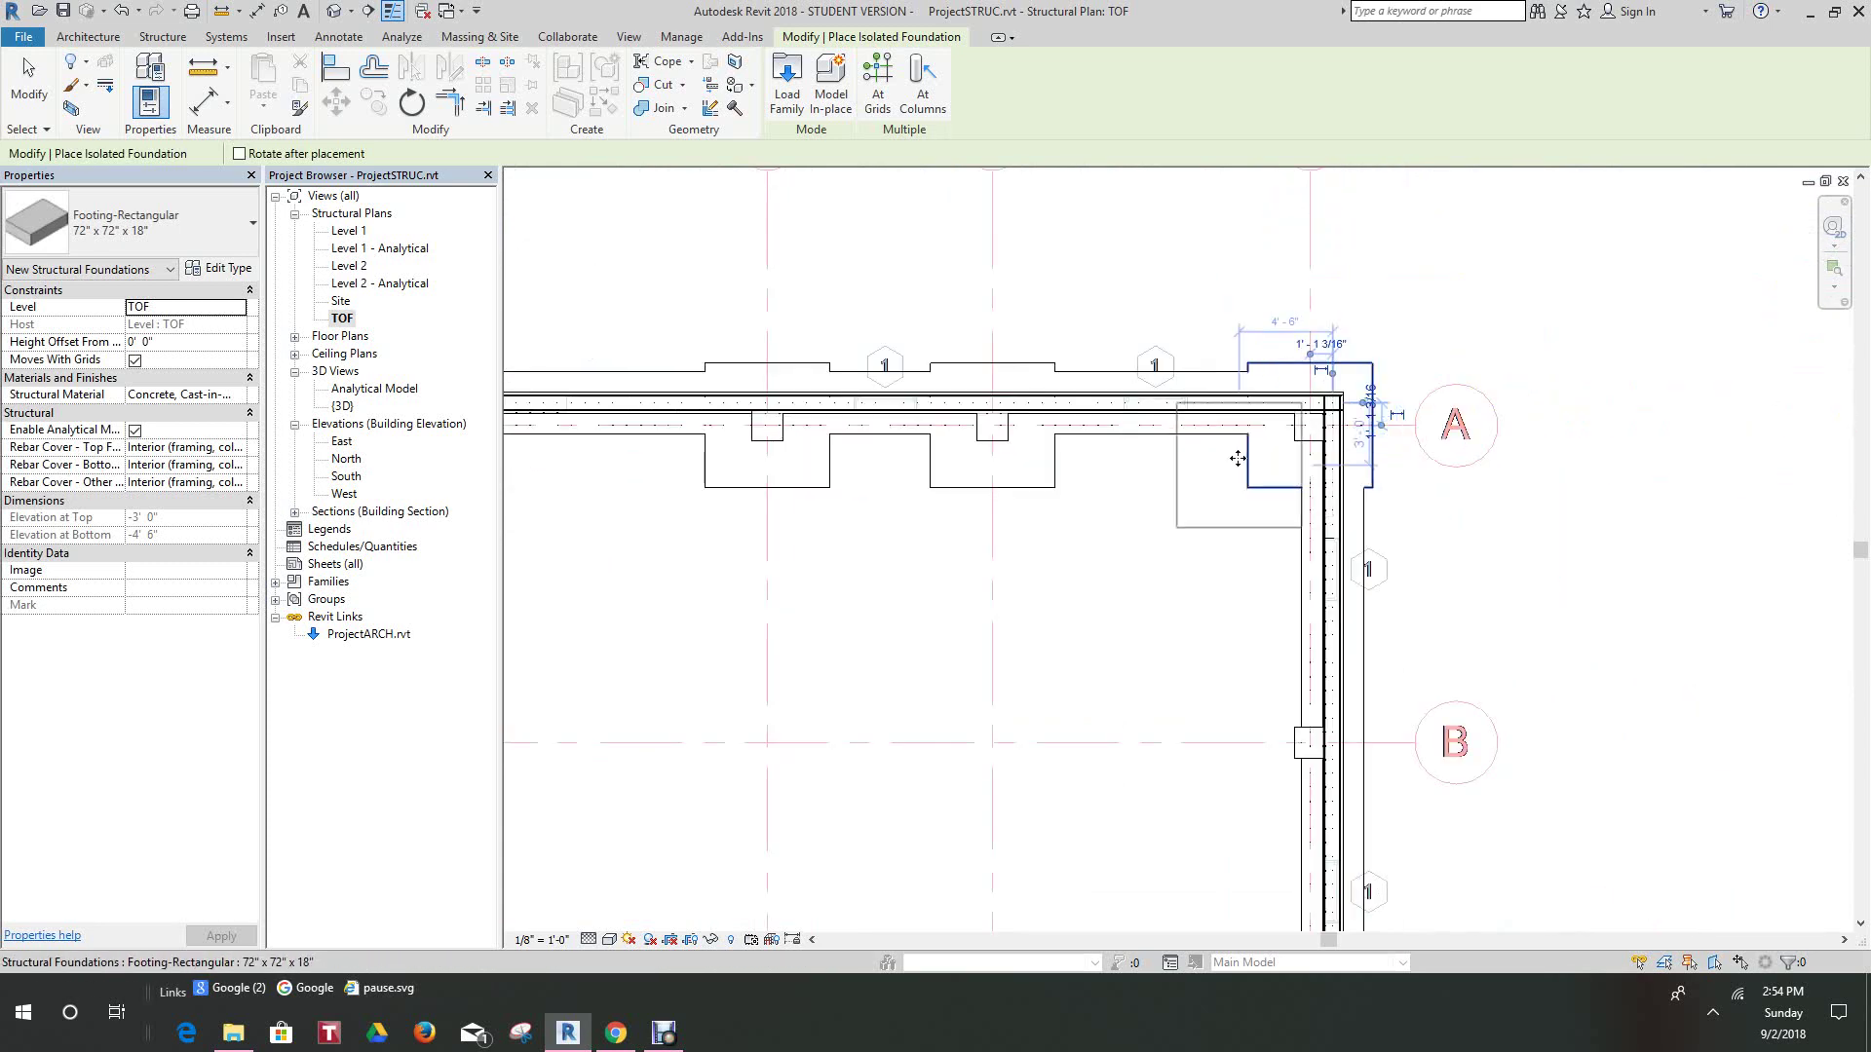
scroll(1225, 448, "down", 2)
scroll(1257, 506, "up", 8)
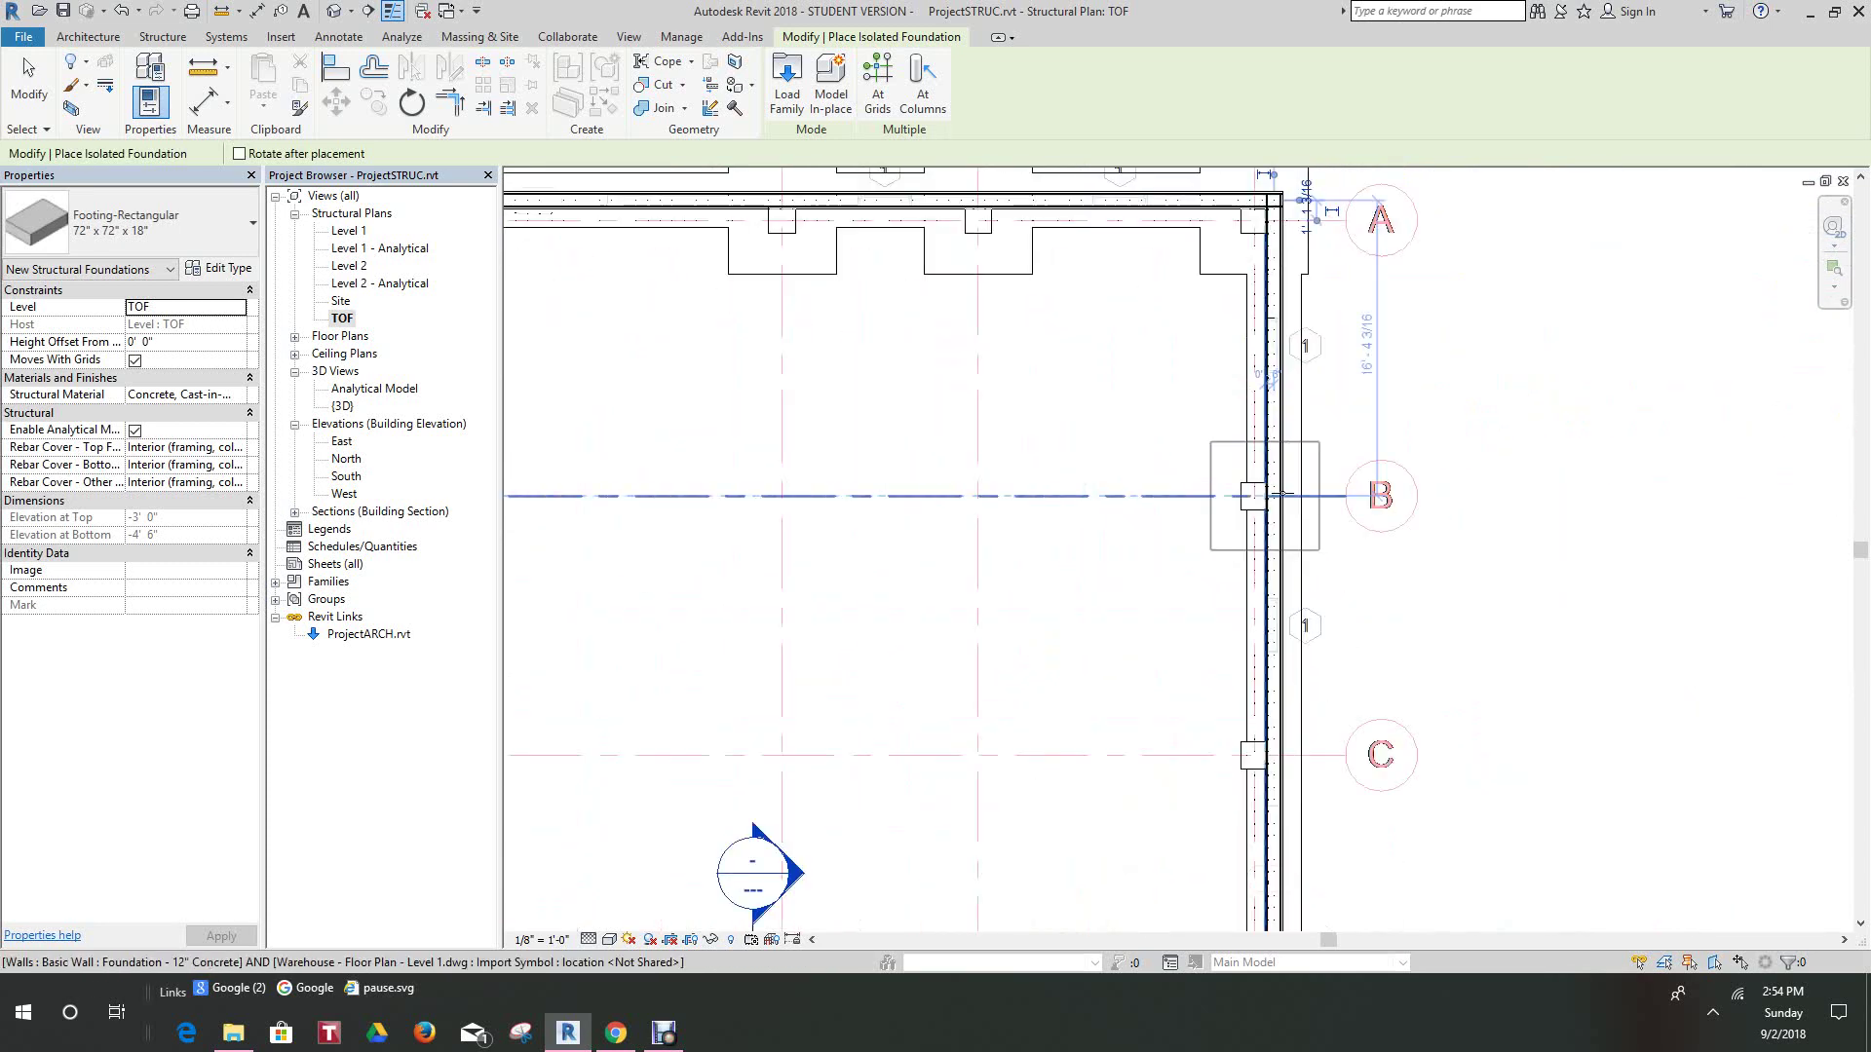
scroll(1257, 523, "up", 3)
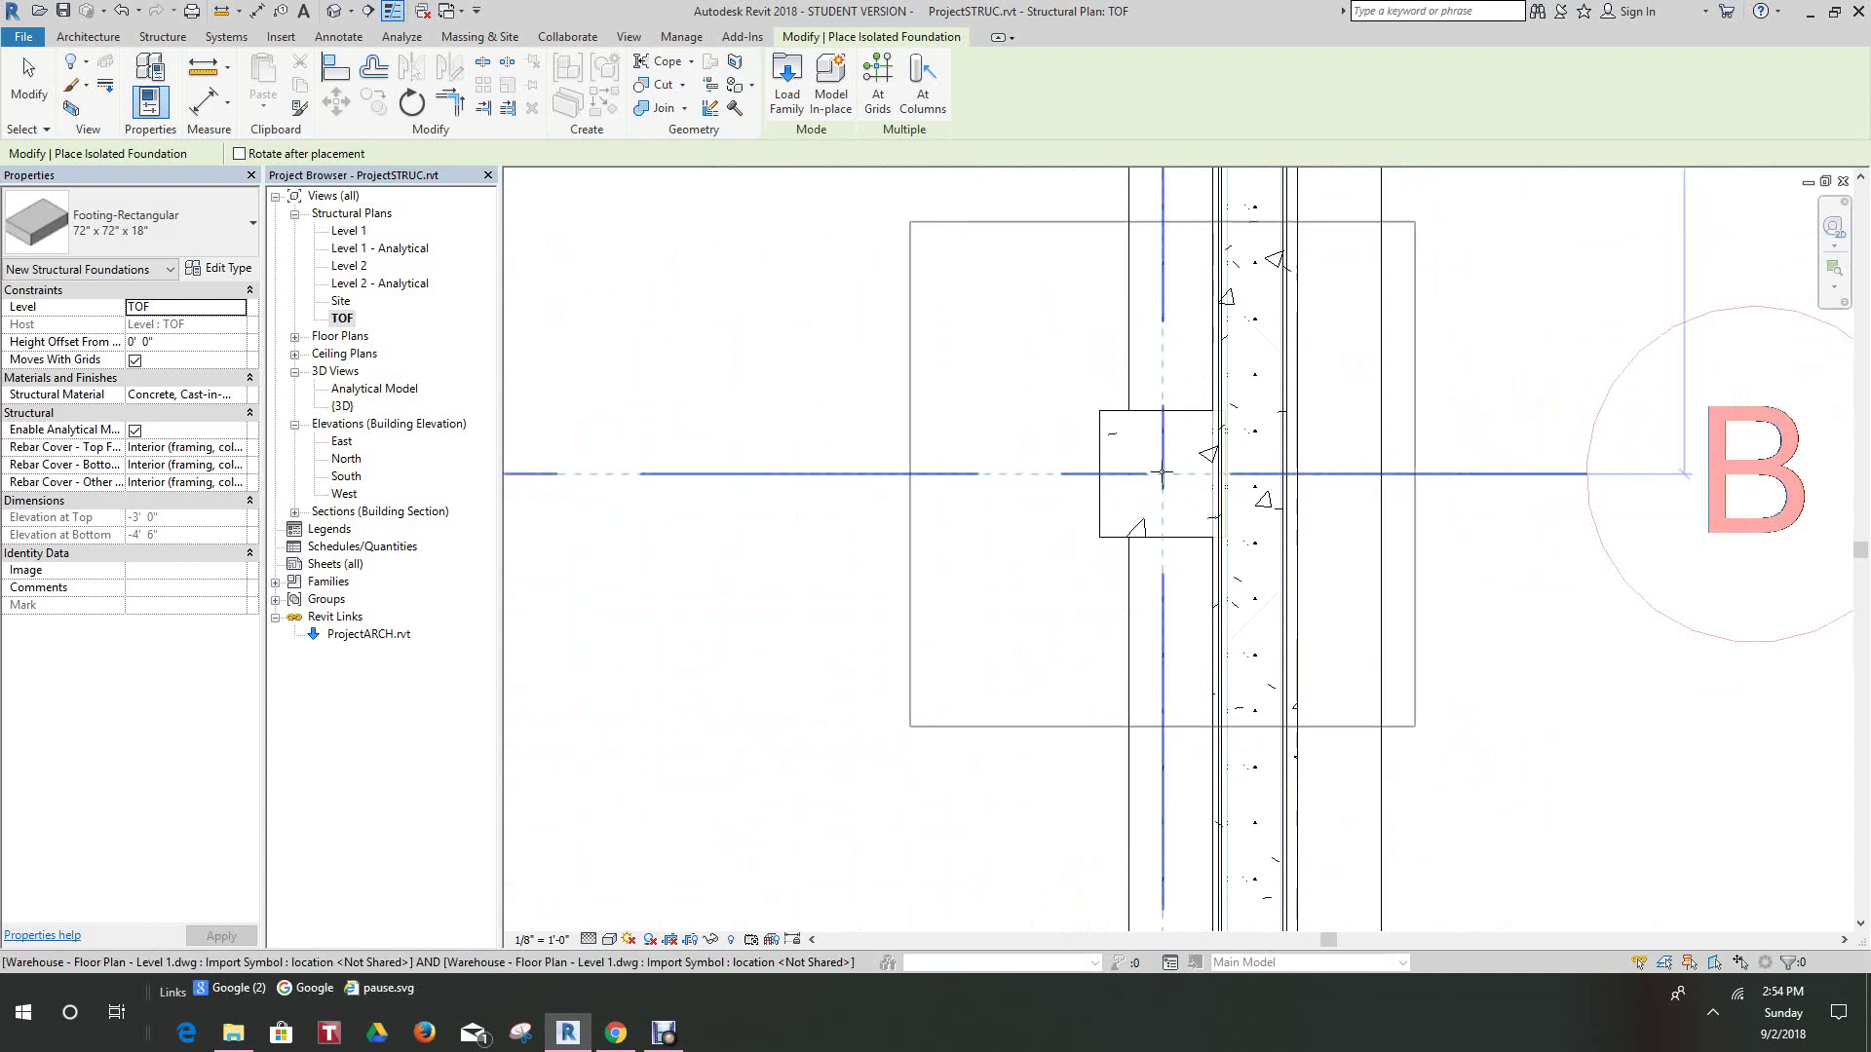
left_click(1162, 475)
scroll(1142, 603, "down", 5)
- Place a 72" x 72" x 18" footing centred on the column at grid C-7
middle_click_drag(1132, 609, 1083, 216)
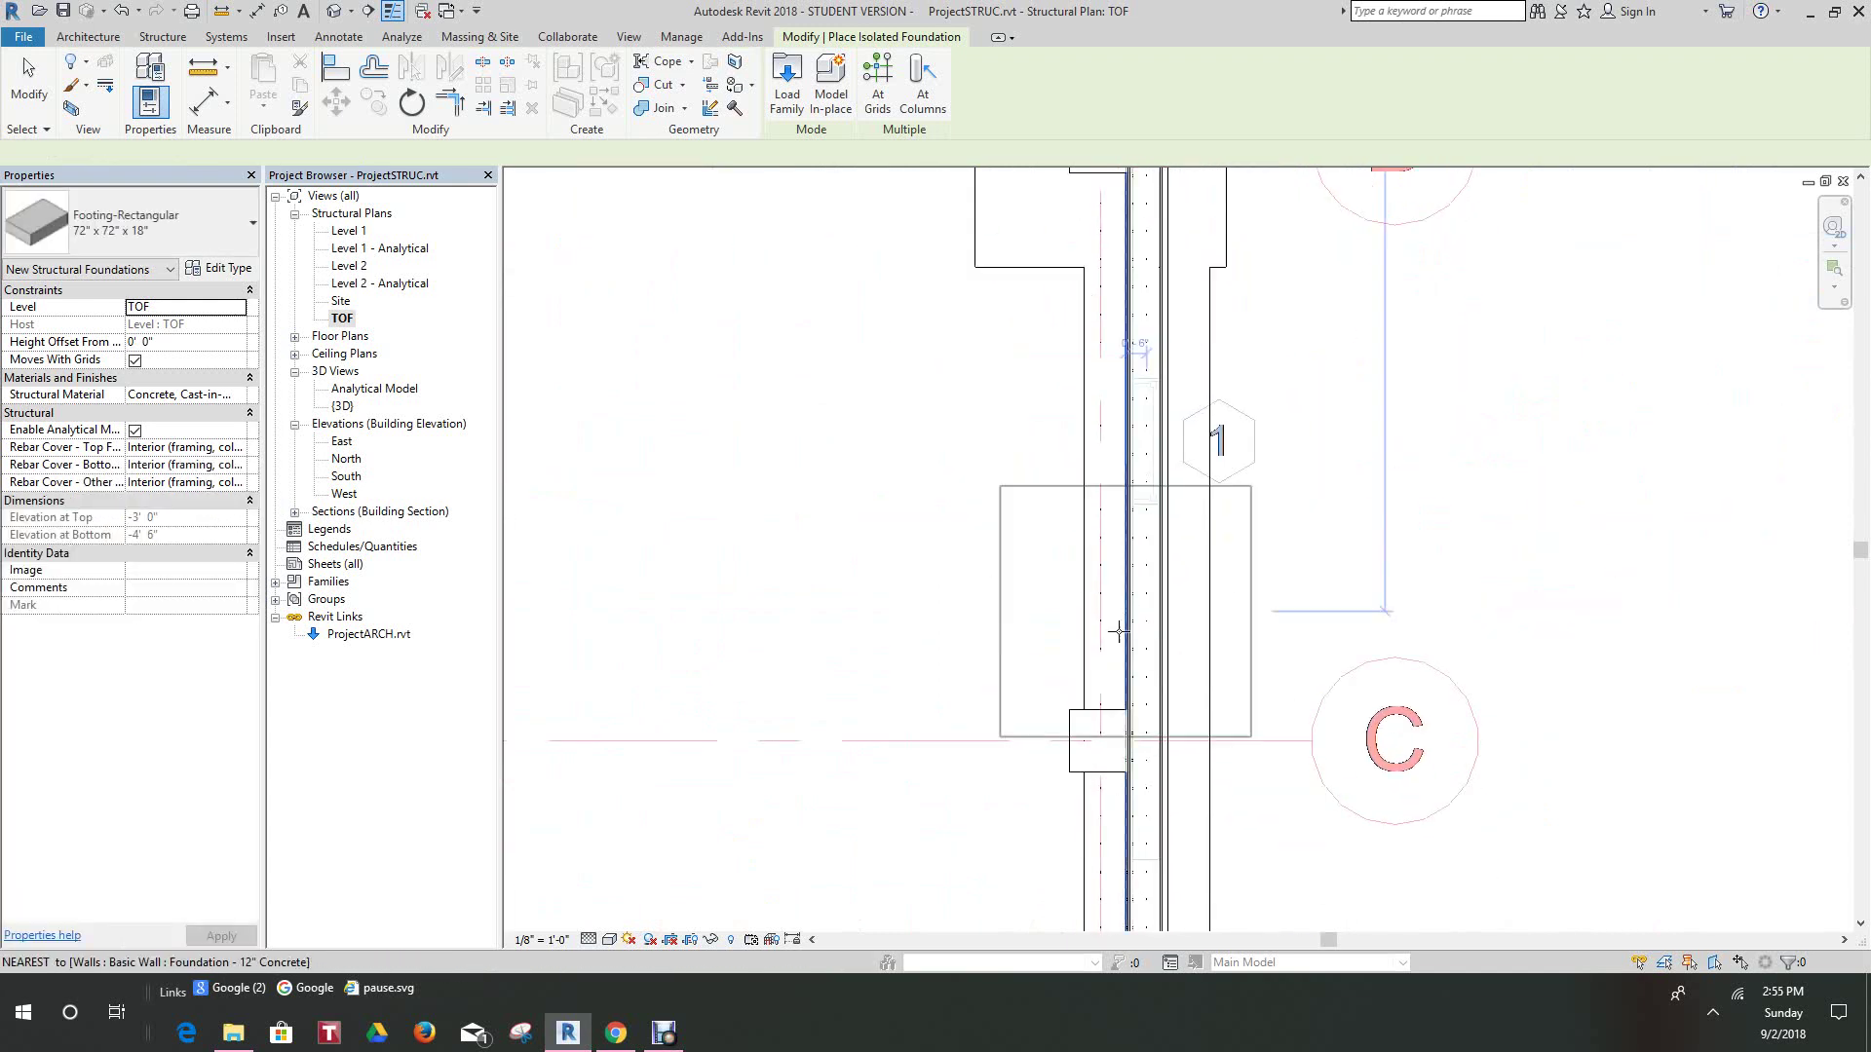
scroll(1093, 706, "up", 1)
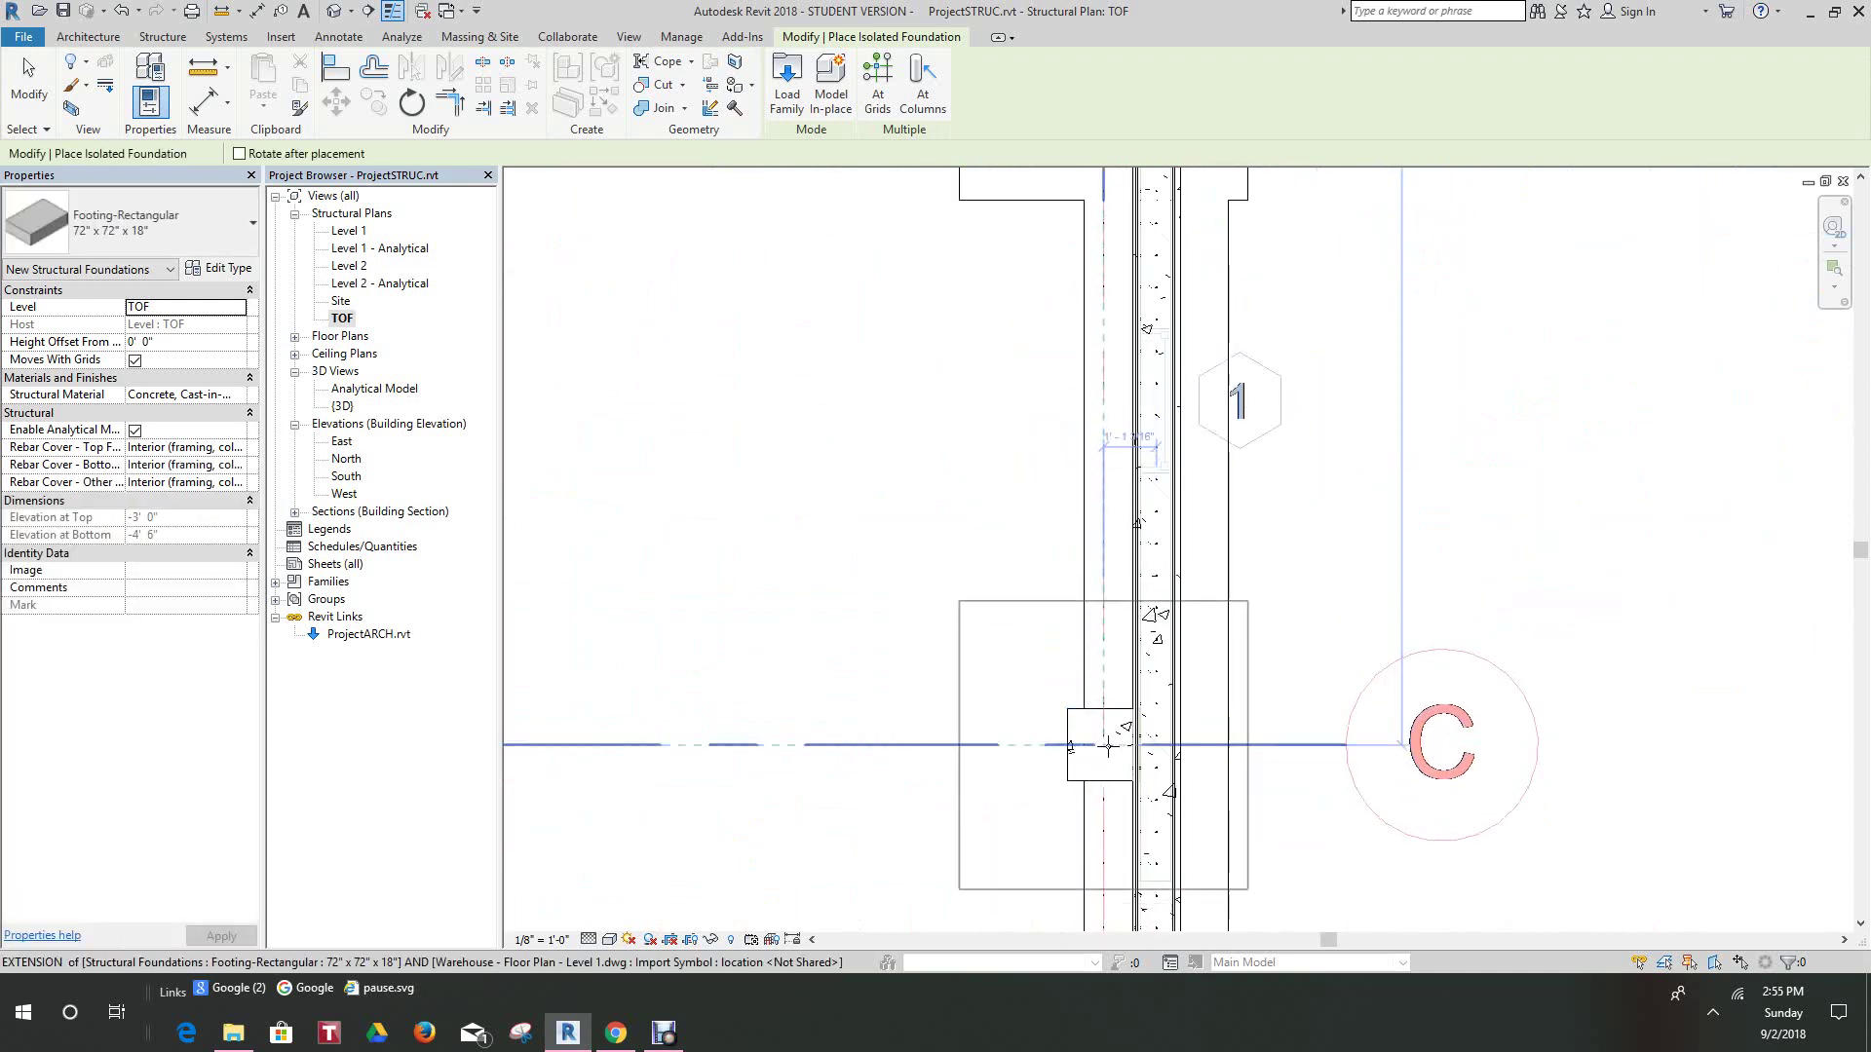
scroll(1101, 746, "up", 2)
left_click(1098, 746)
scroll(1099, 746, "down", 3)
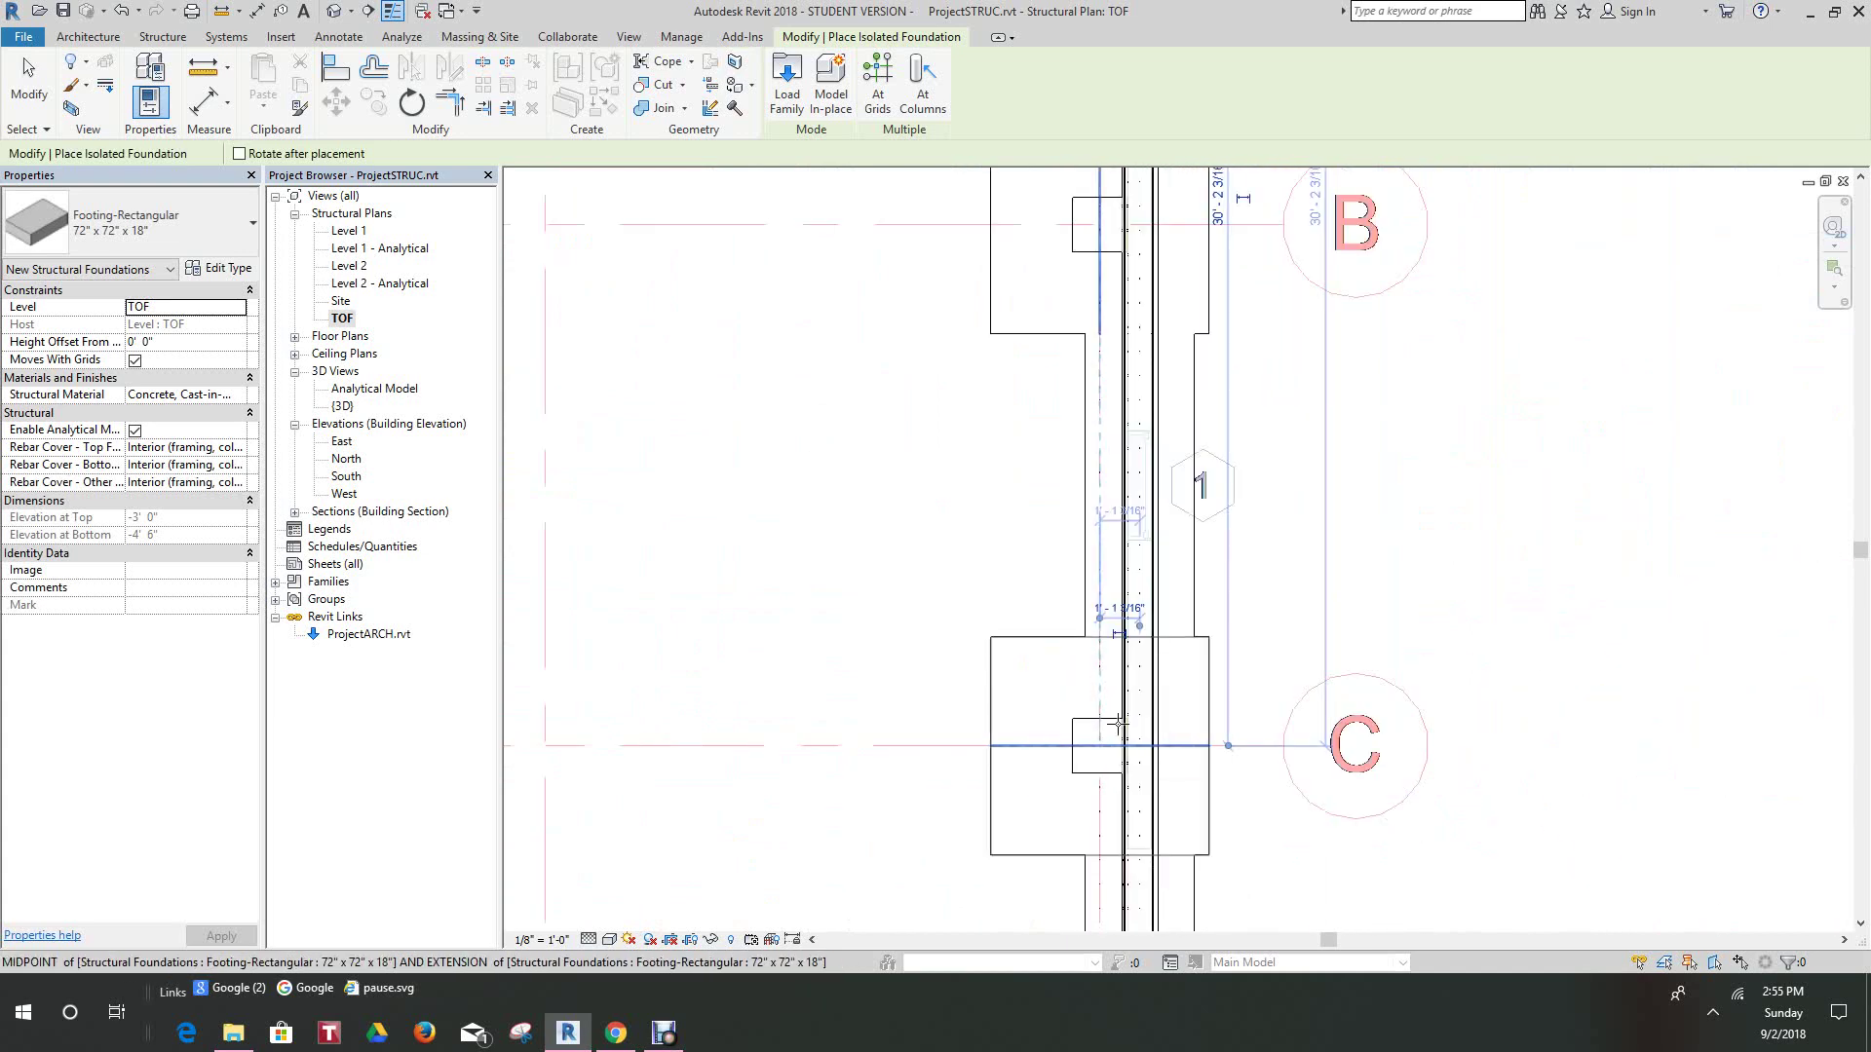
- Place a 72" x 72" x 18" footing centred on the column at grid D-7
middle_click_drag(1121, 877, 1208, 419)
middle_click_drag(1170, 916, 1184, 541)
scroll(1211, 627, "up", 2)
scroll(1256, 497, "up", 1)
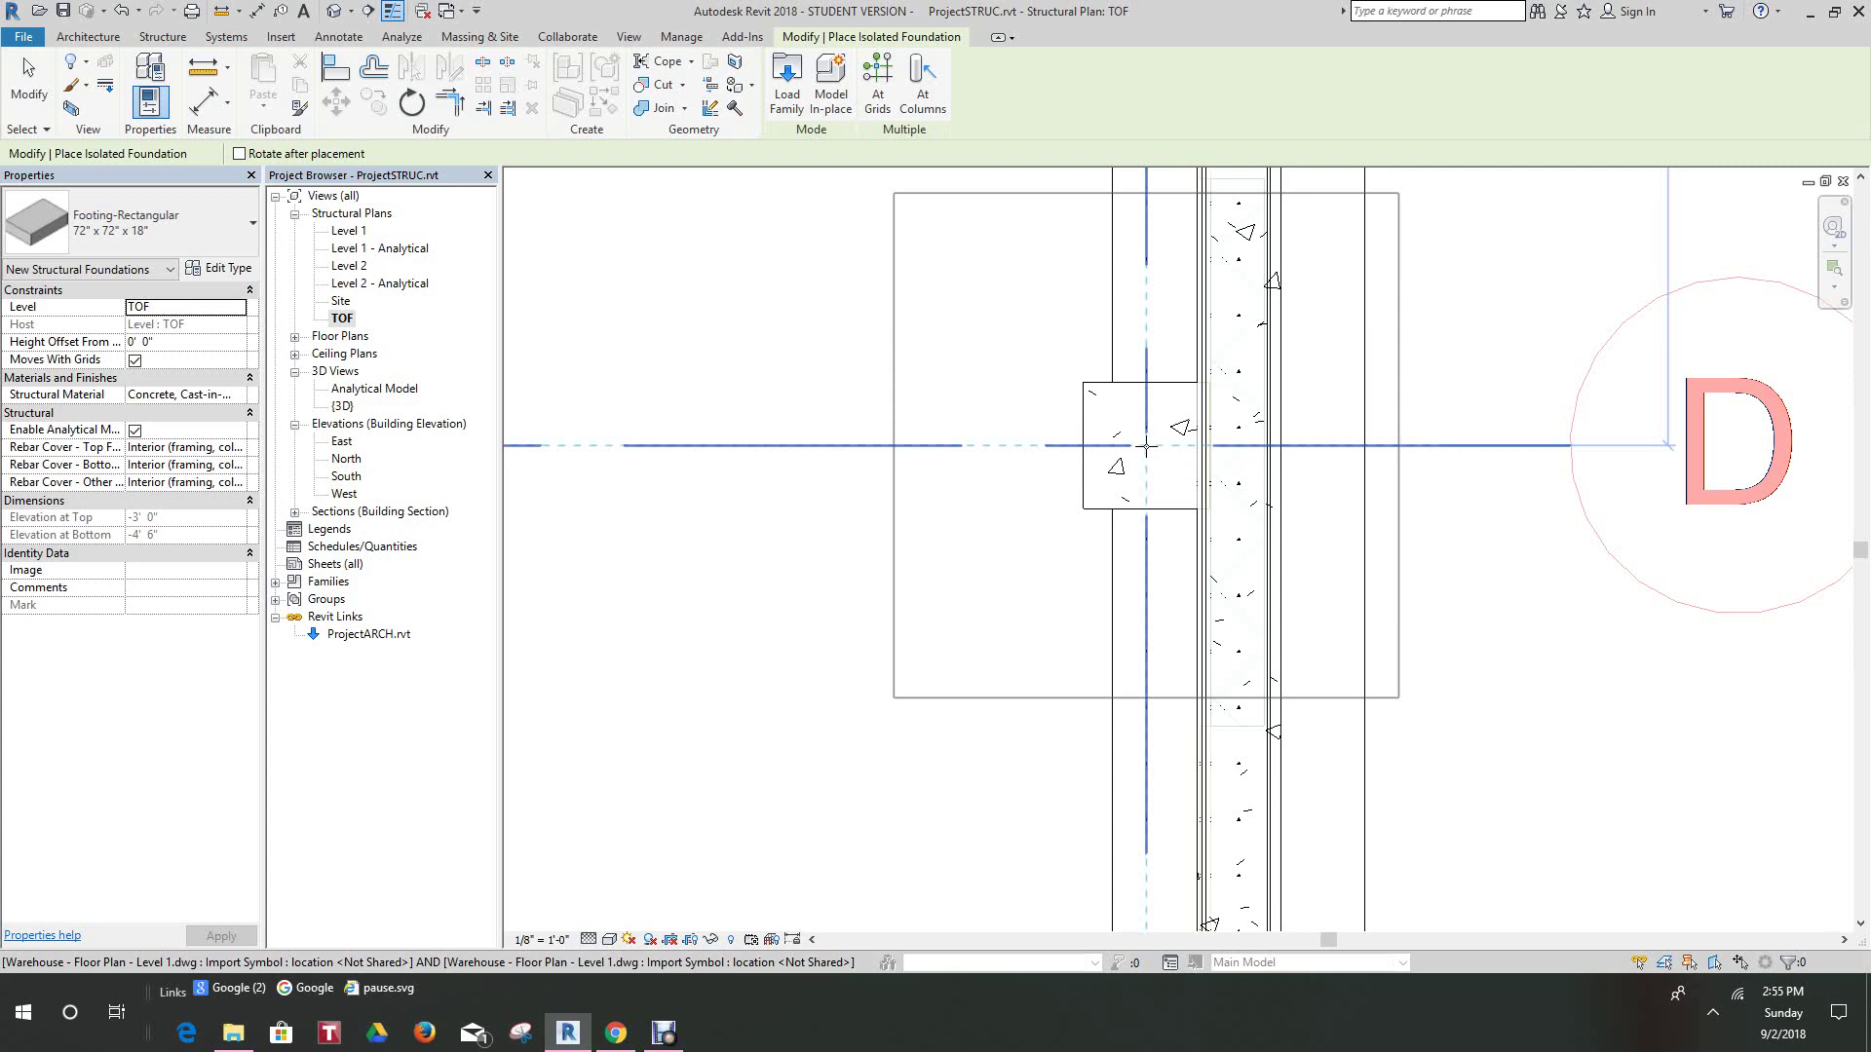
left_click(1146, 446)
scroll(1146, 447, "down", 2)
- Place a 72" x 72" x 18" footing centred on the column at grid E-7
middle_click_drag(1484, 756, 1211, 673)
scroll(1264, 682, "up", 1)
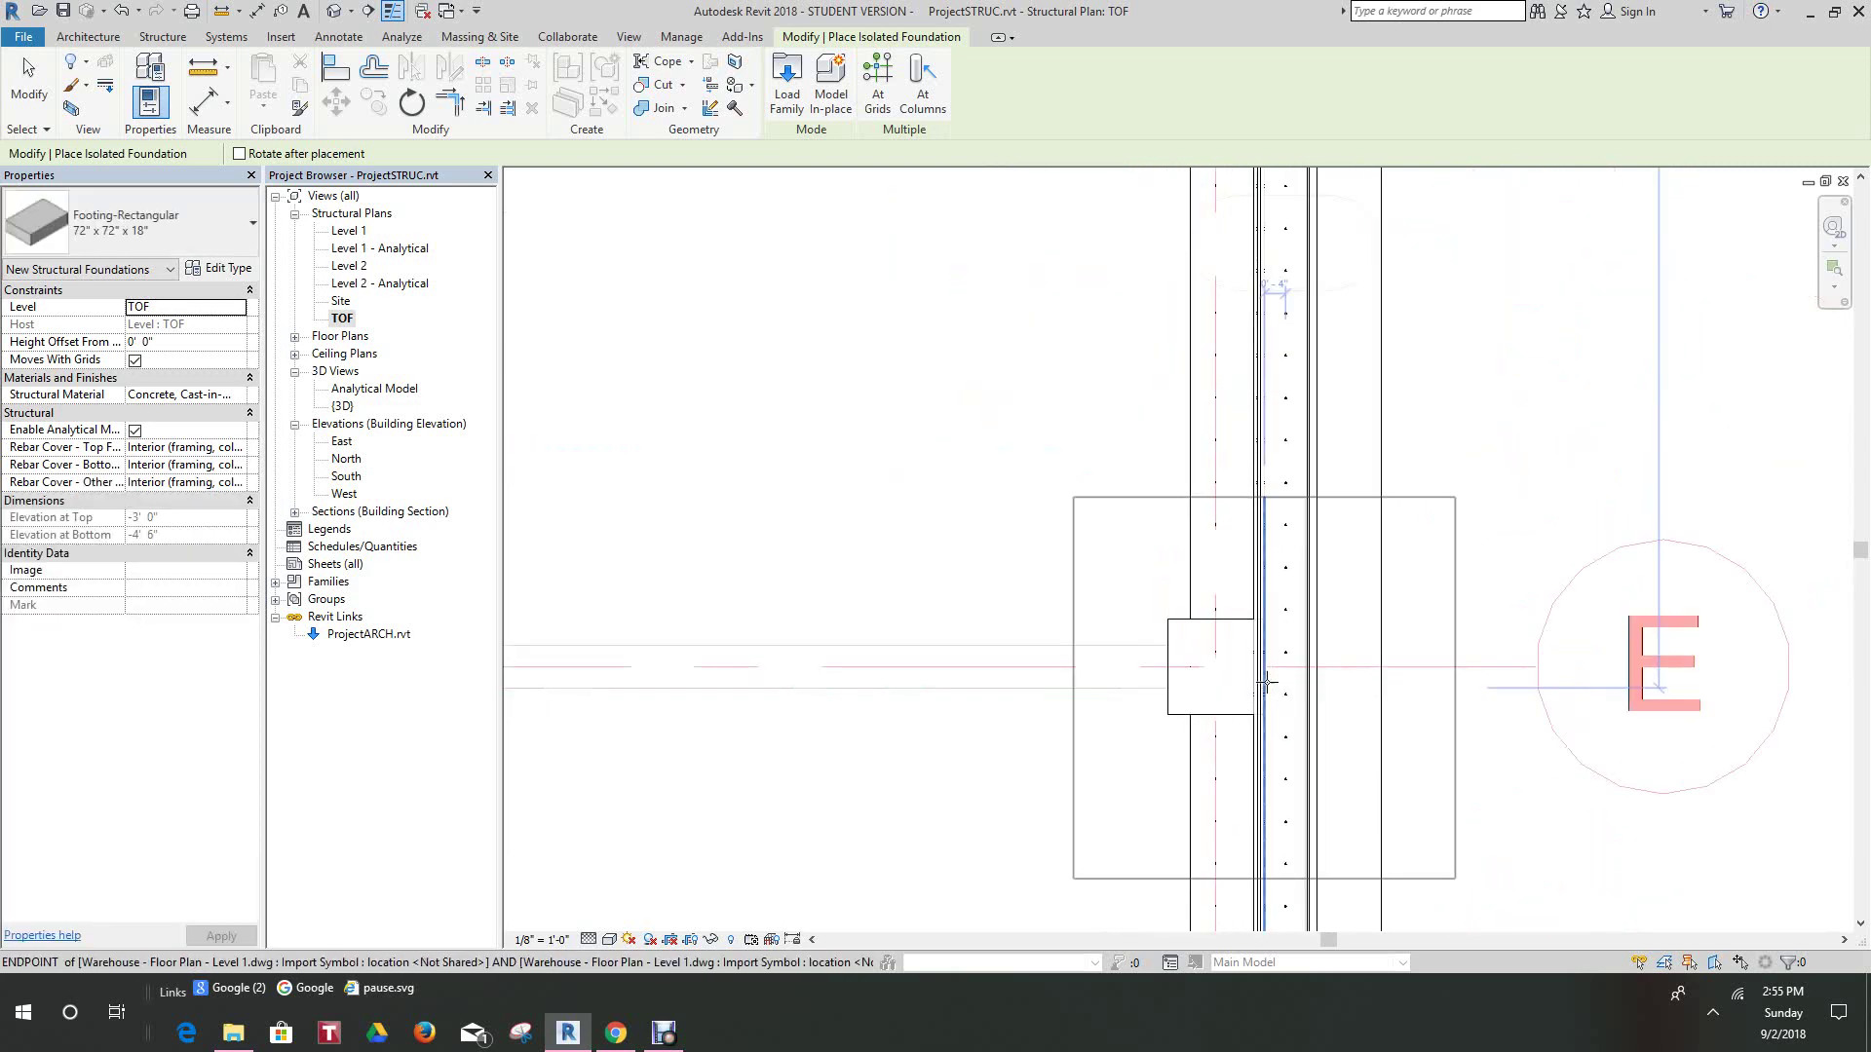
scroll(1267, 682, "up", 1)
left_click(1184, 801)
scroll(1185, 801, "down", 1)
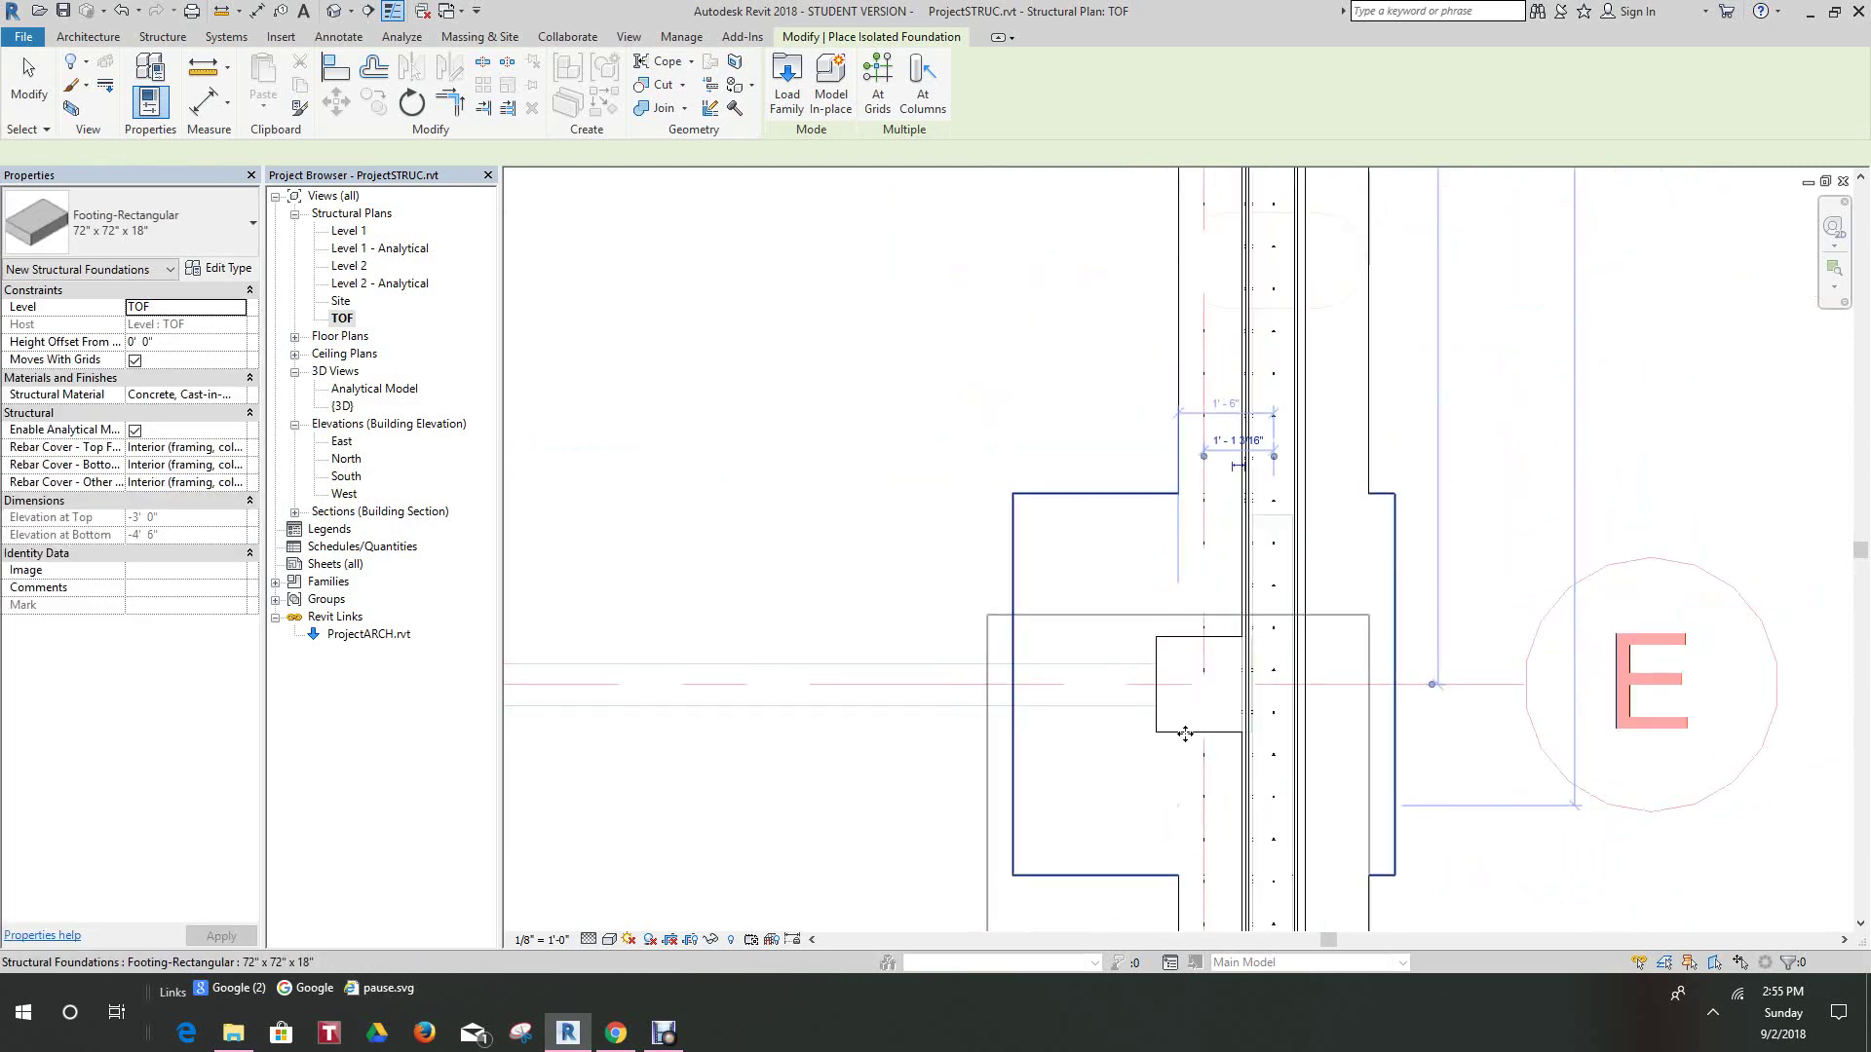
- Place 72" x 72" x 18" footings centred on the column at grid F-7 and the wall corner column at G-7
scroll(1208, 731, "down", 5, "ctrl")
scroll(1197, 760, "up", 1)
scroll(1190, 823, "up", 1)
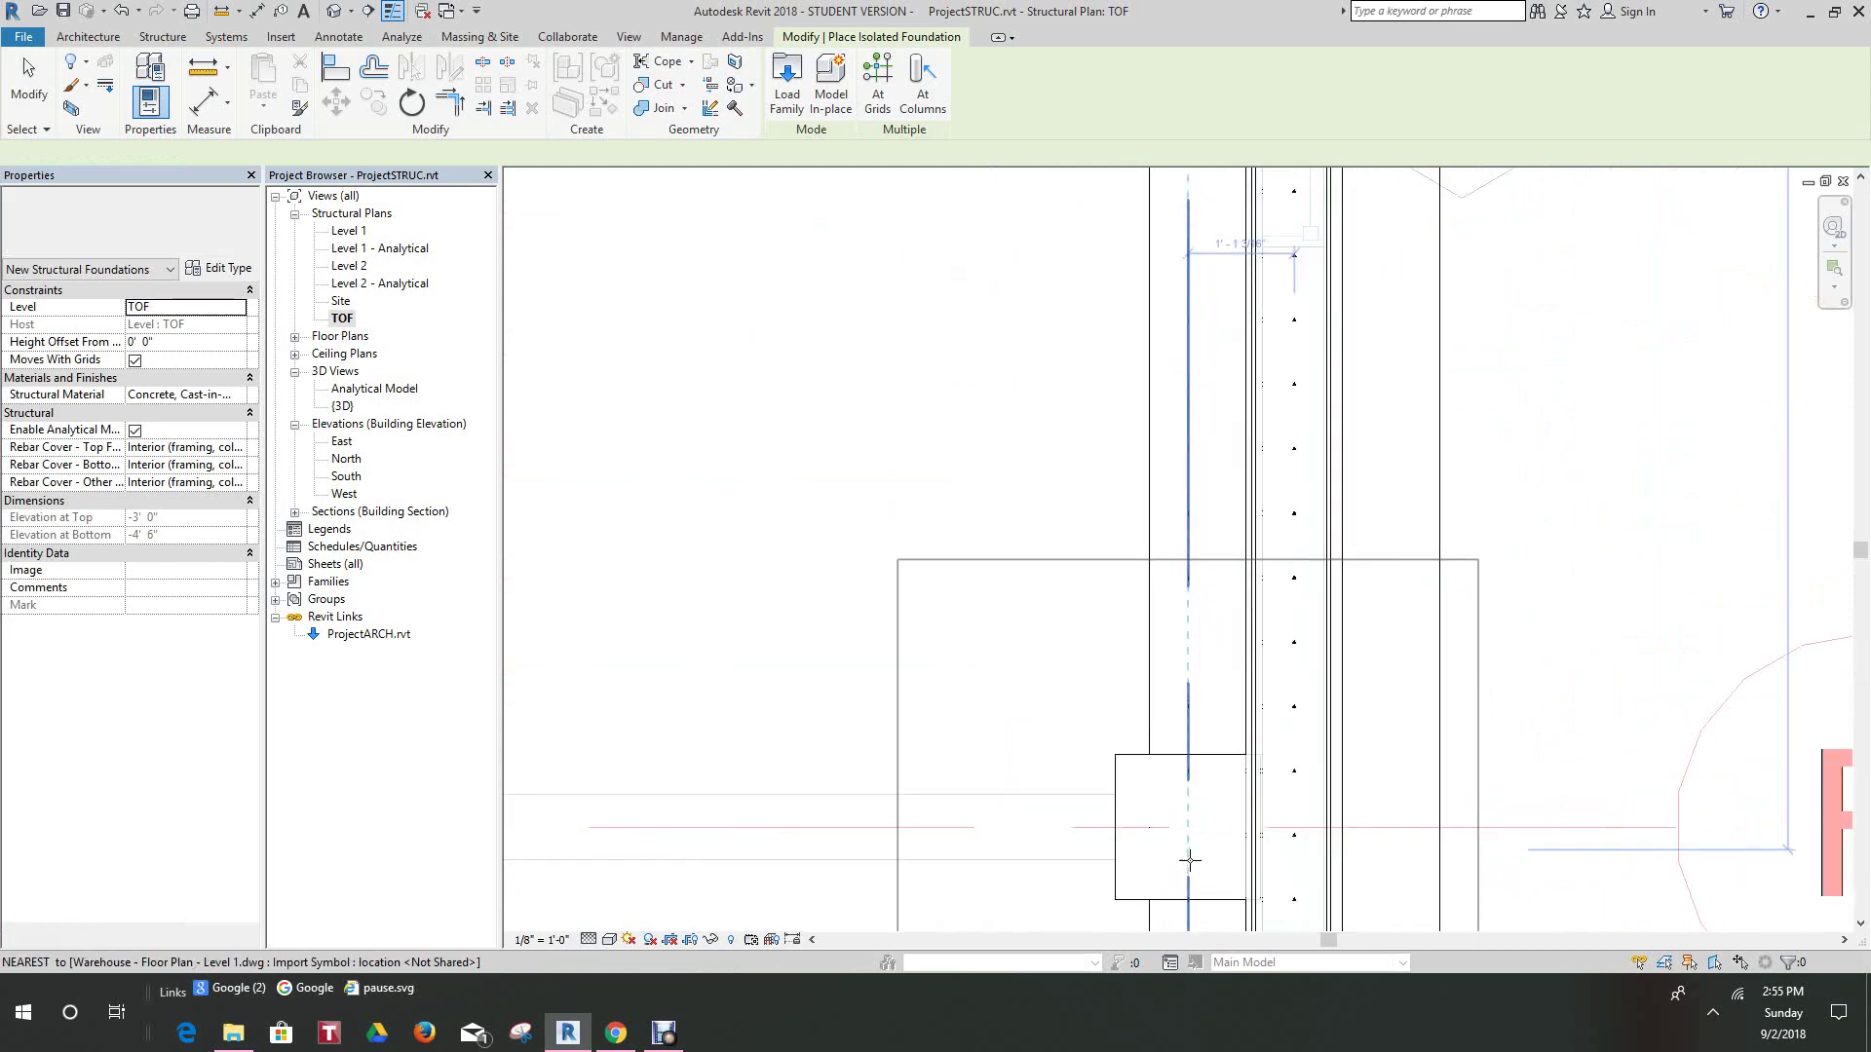
scroll(1189, 821, "down", 6)
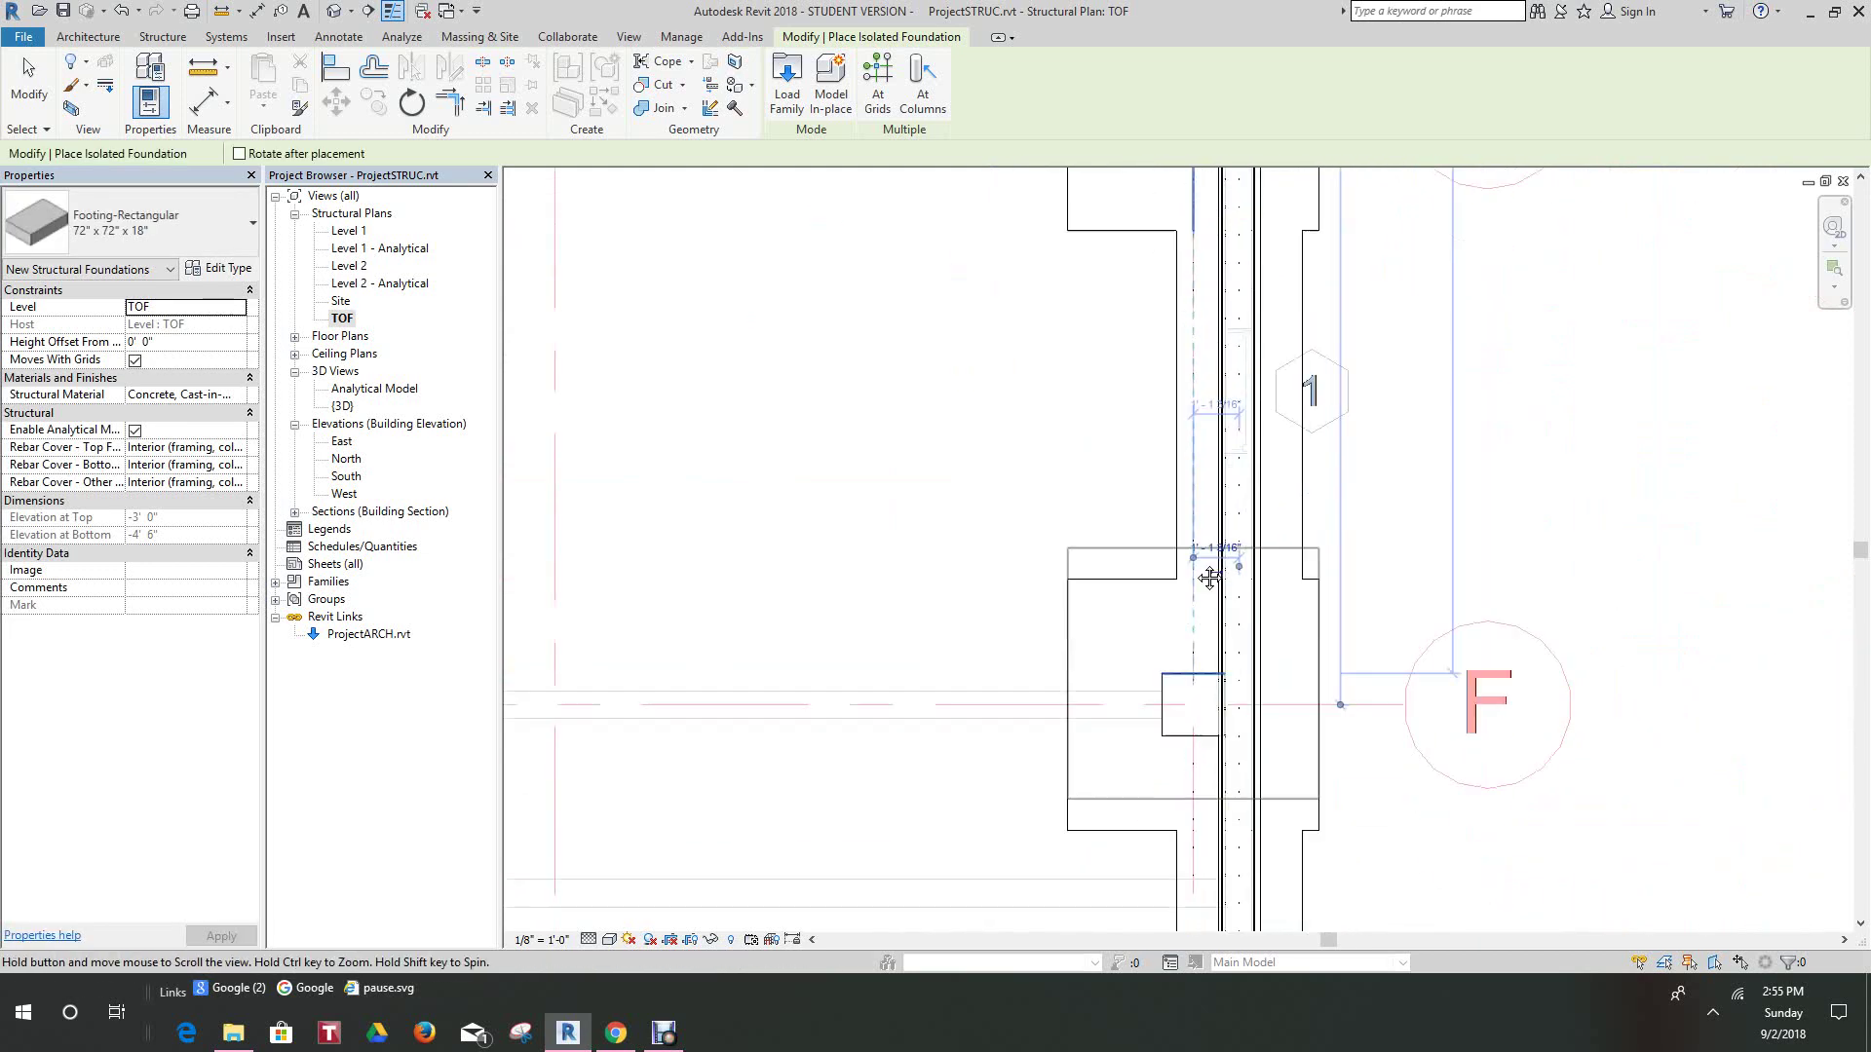
scroll(1251, 754, "up", 2)
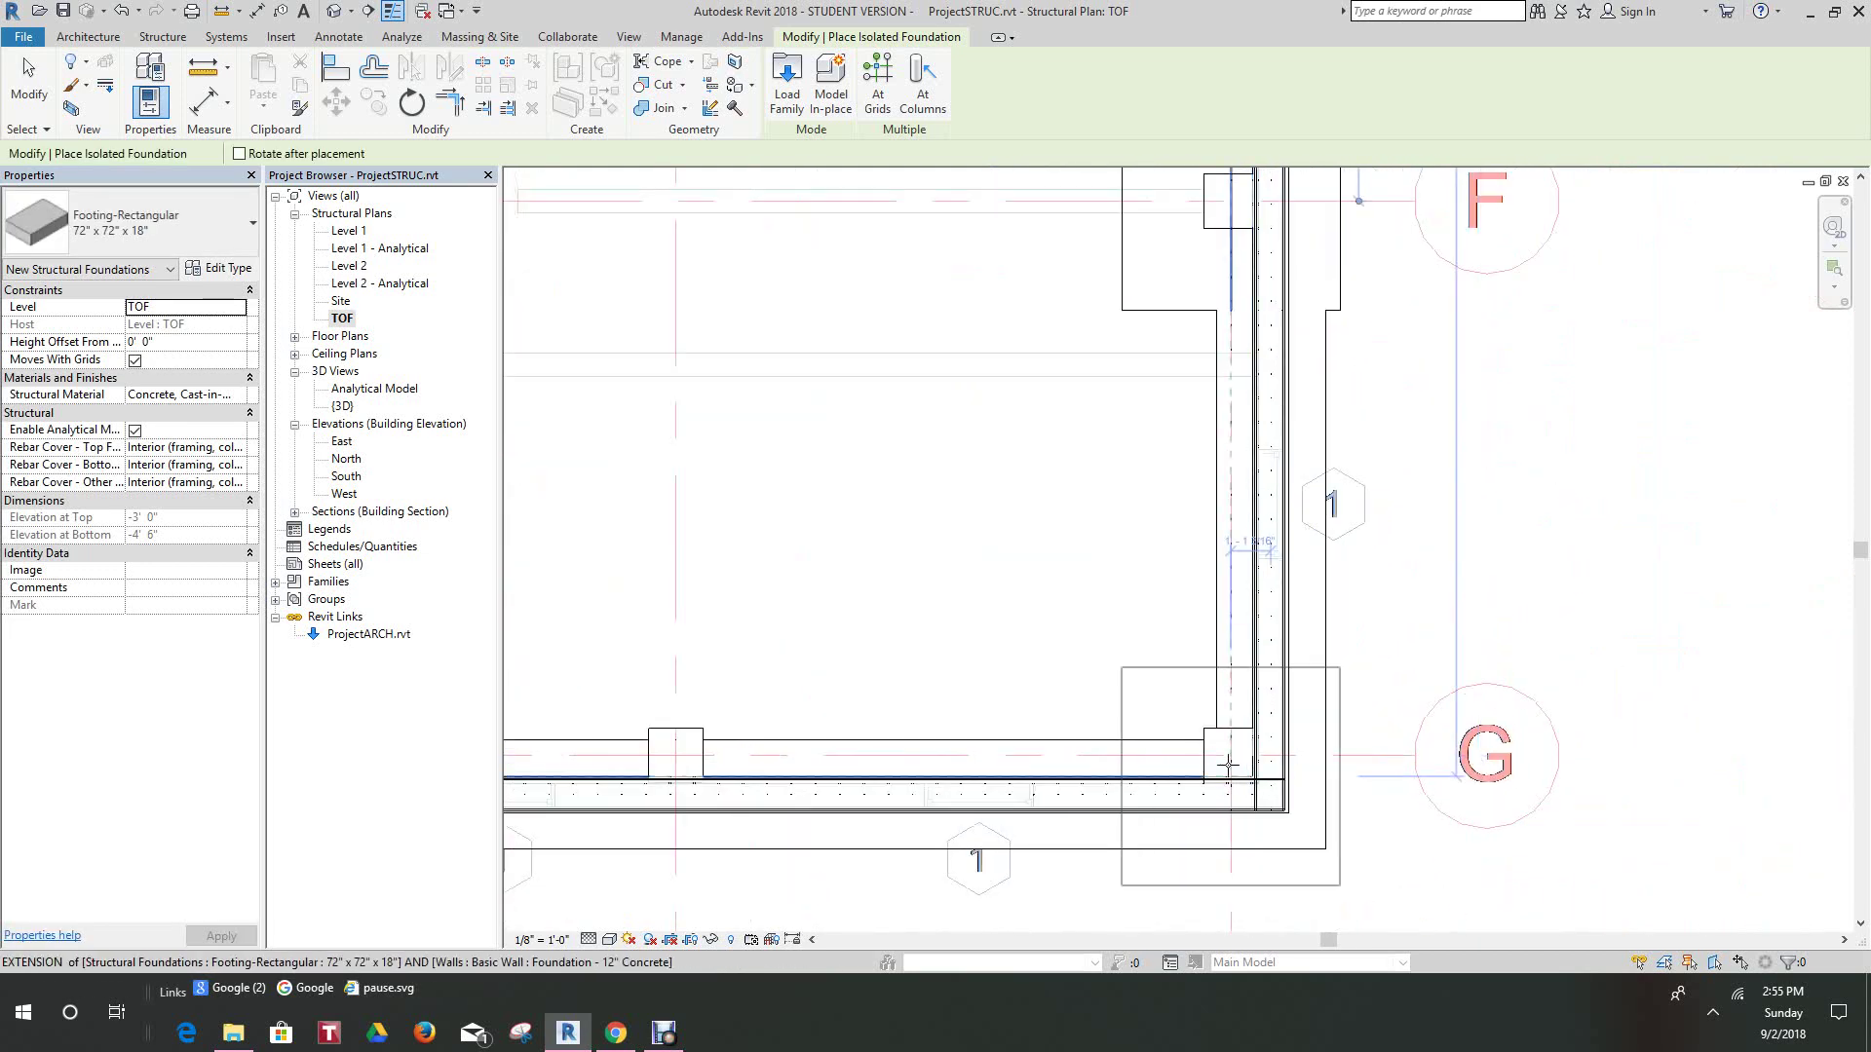
scroll(1249, 756, "up", 2)
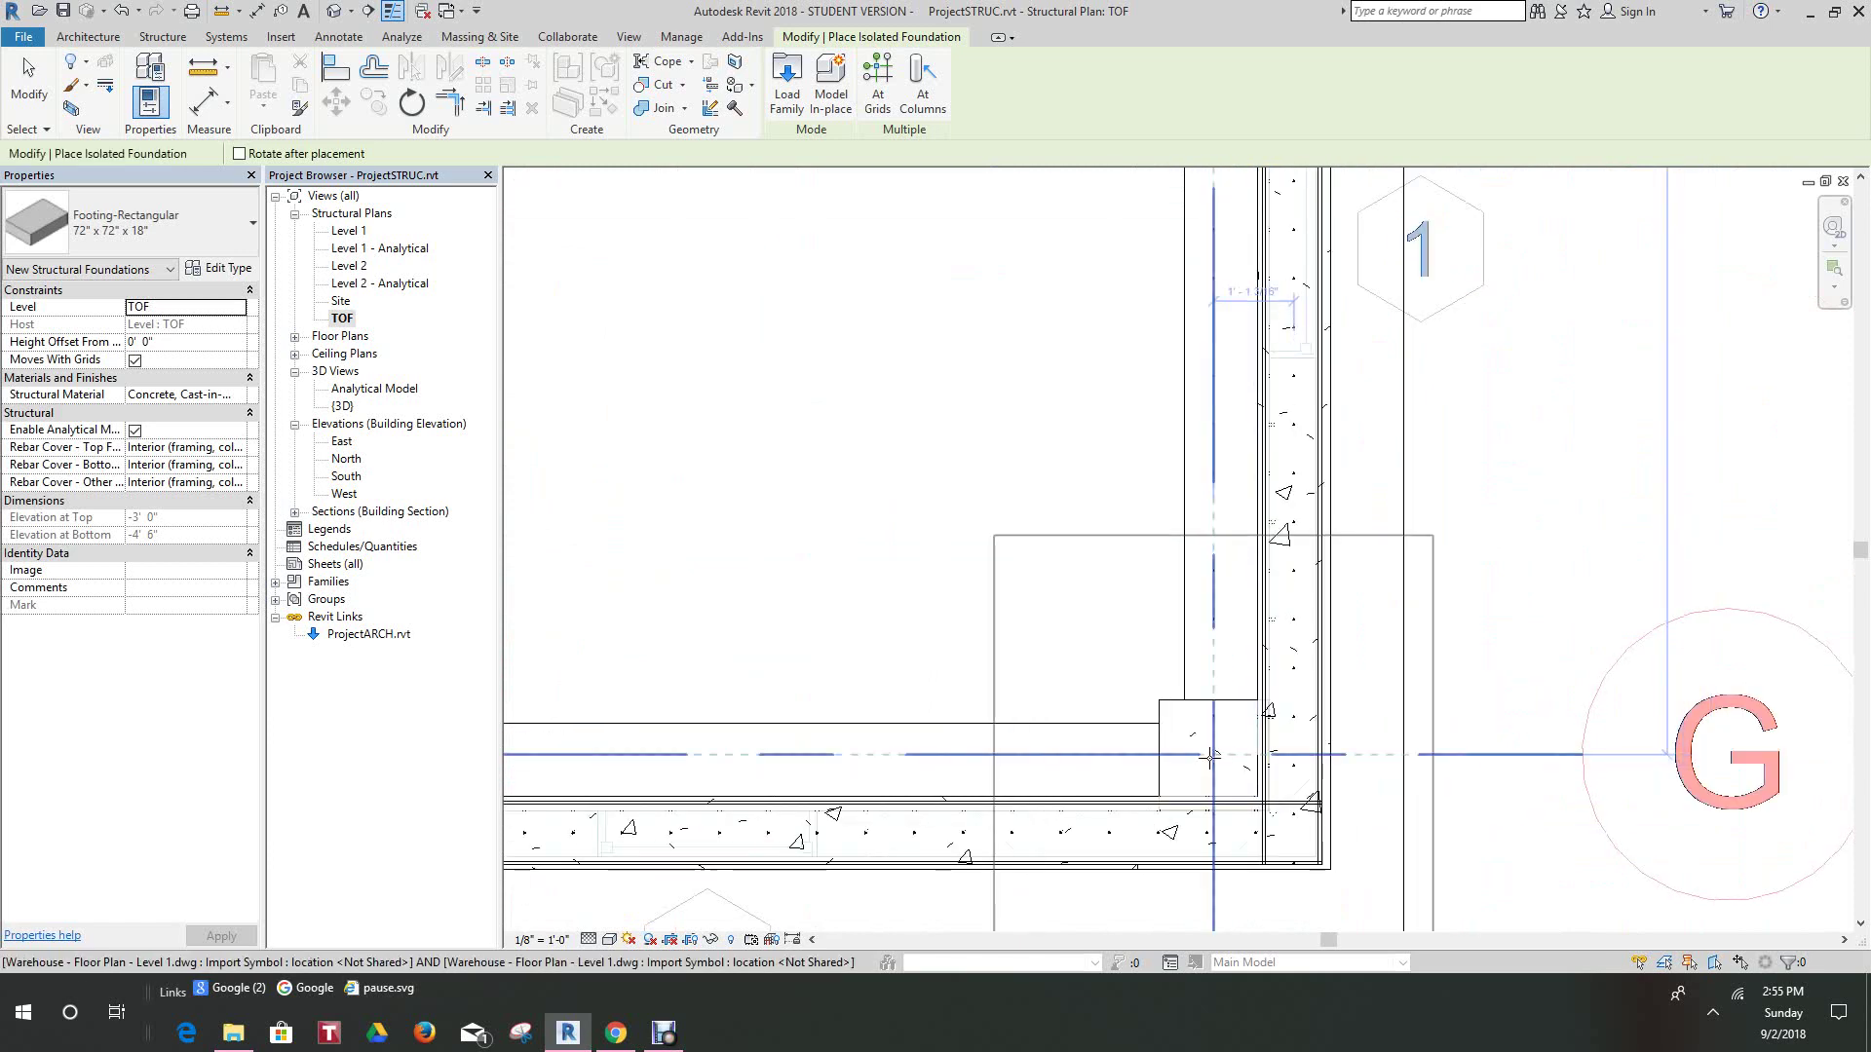
scroll(1182, 760, "down", 3)
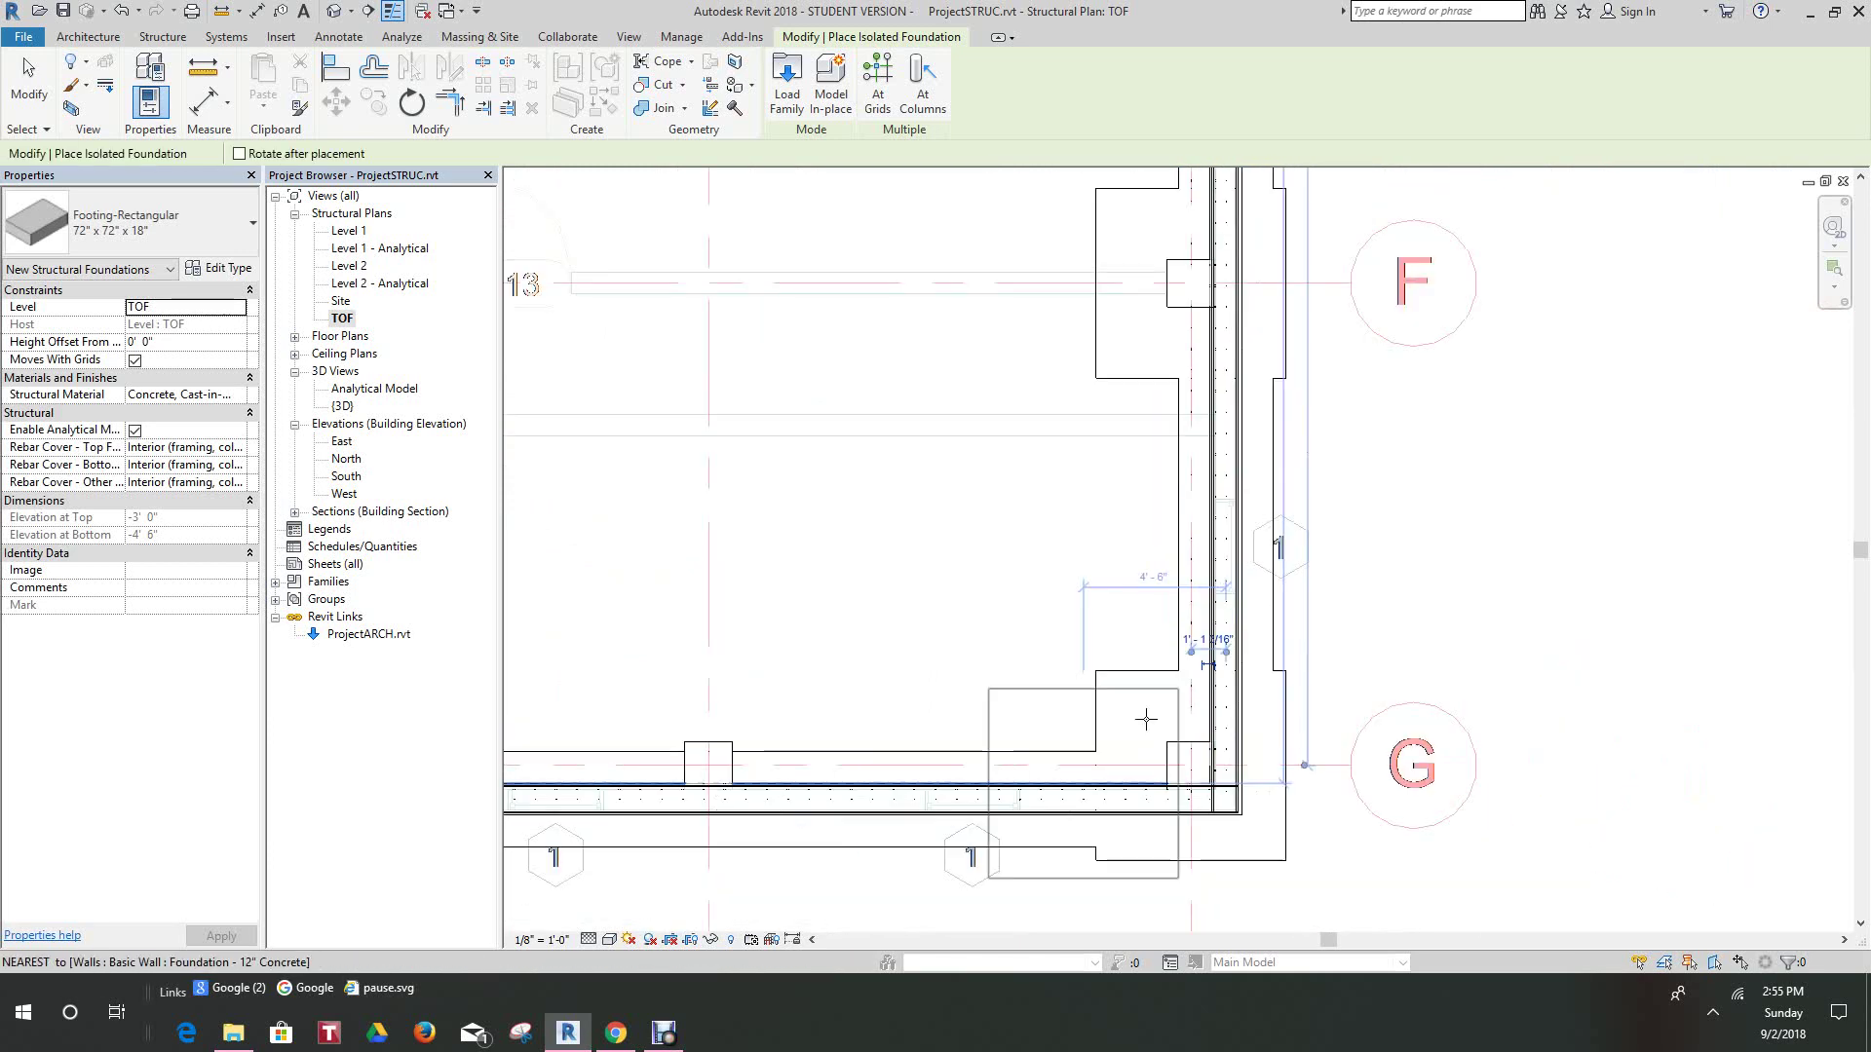
- Place 72" x 72" x 18" footings centred on the columns at grids G-6 and G-5
scroll(1120, 716, "up", 4)
scroll(1073, 702, "up", 2)
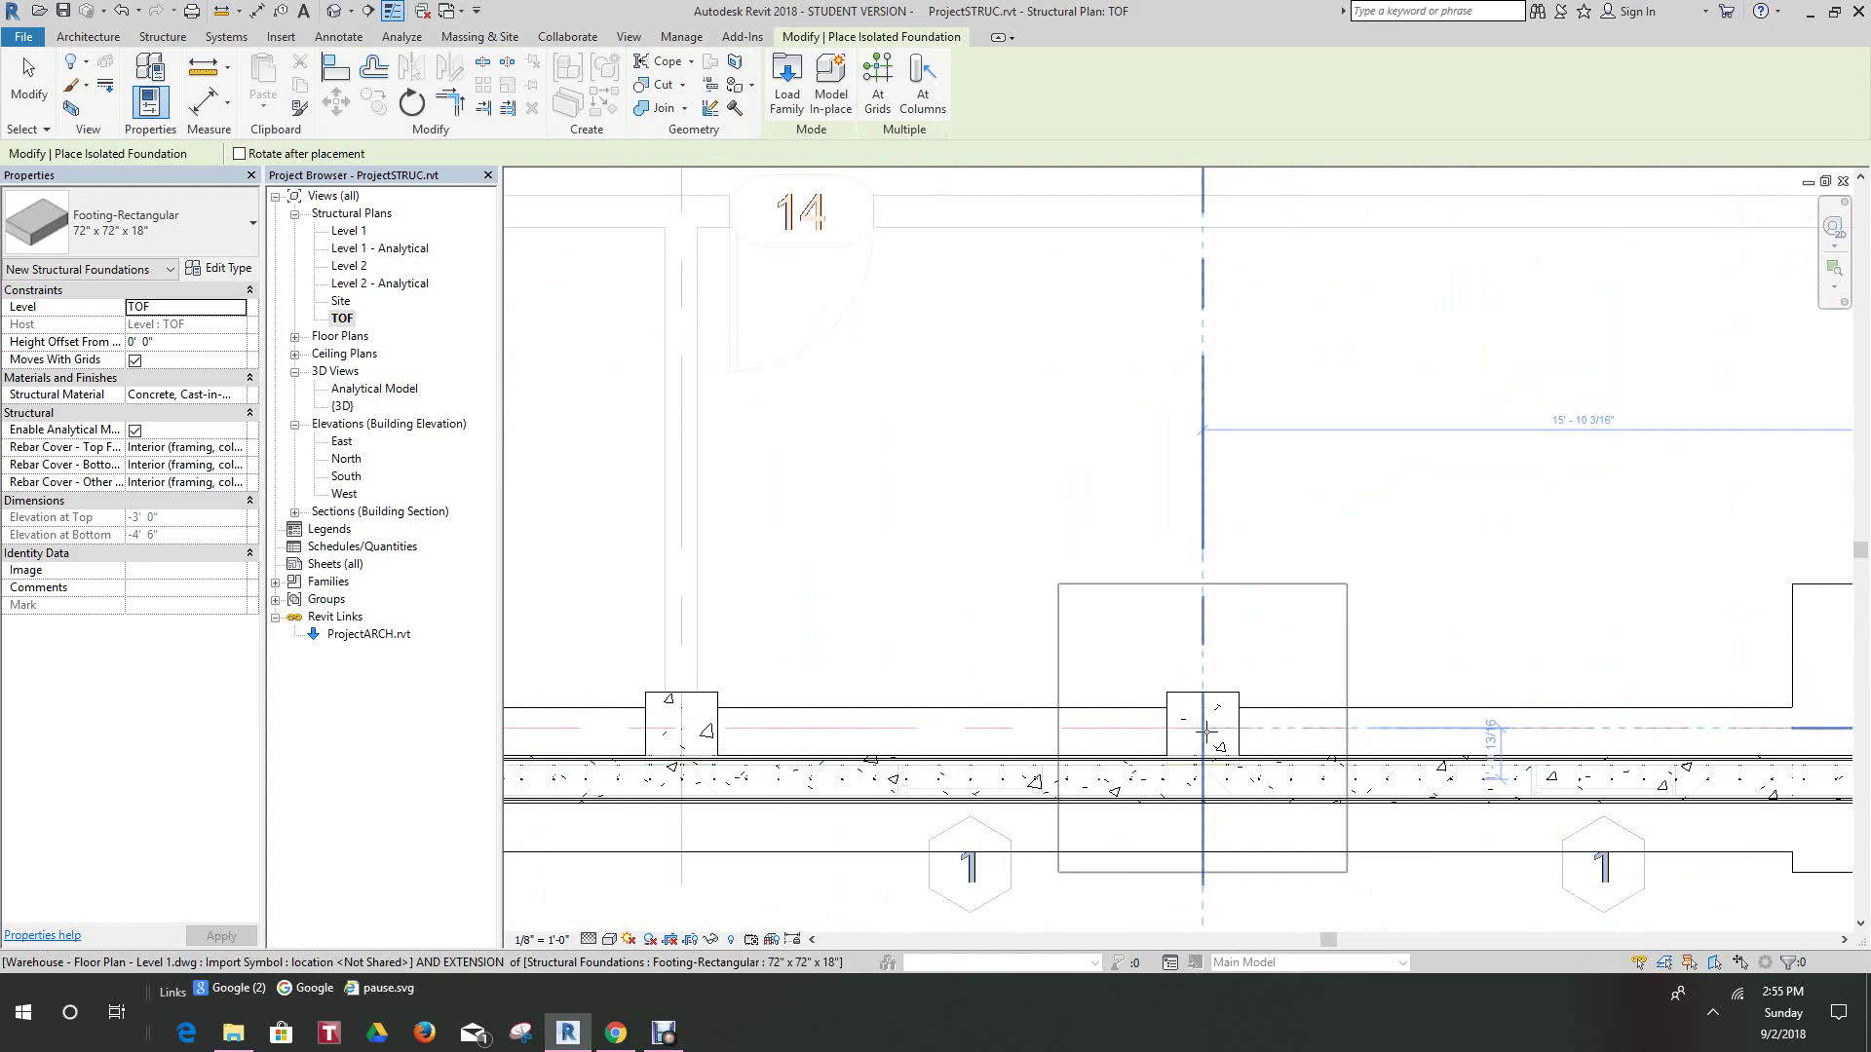
scroll(1188, 730, "up", 2)
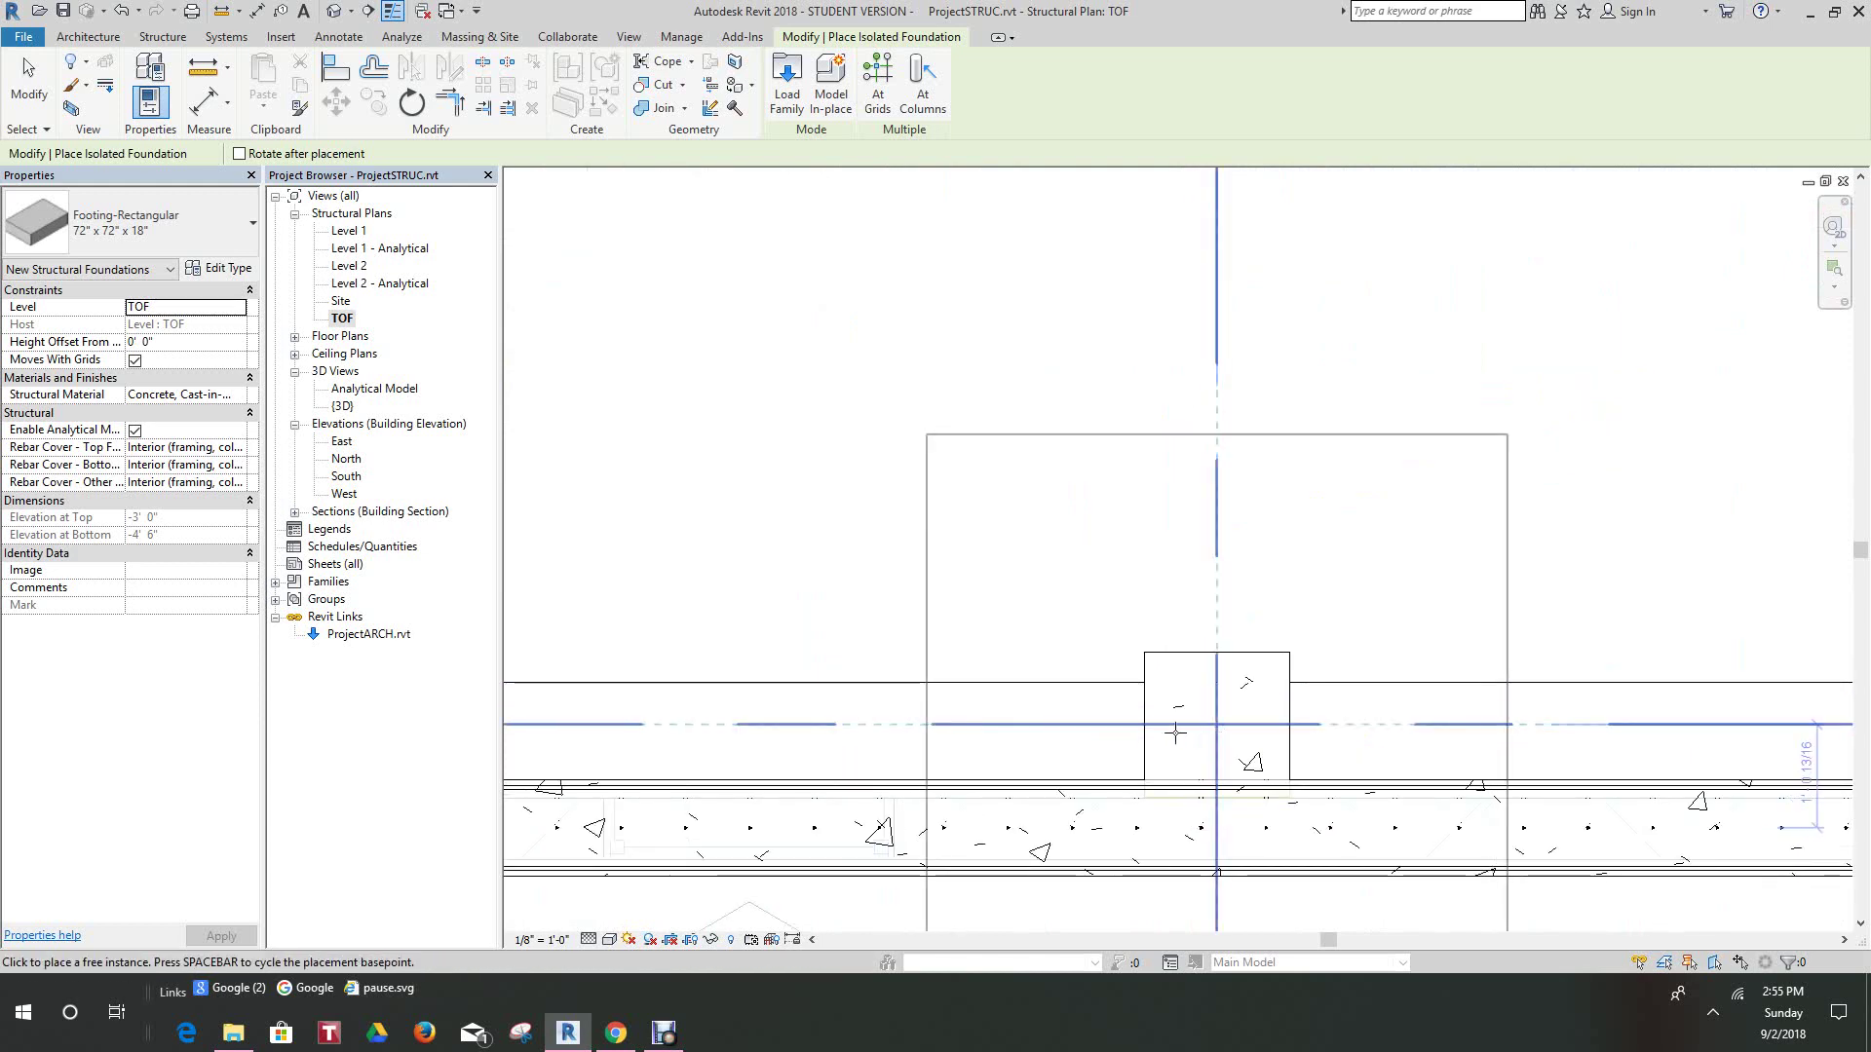
scroll(1175, 733, "down", 6)
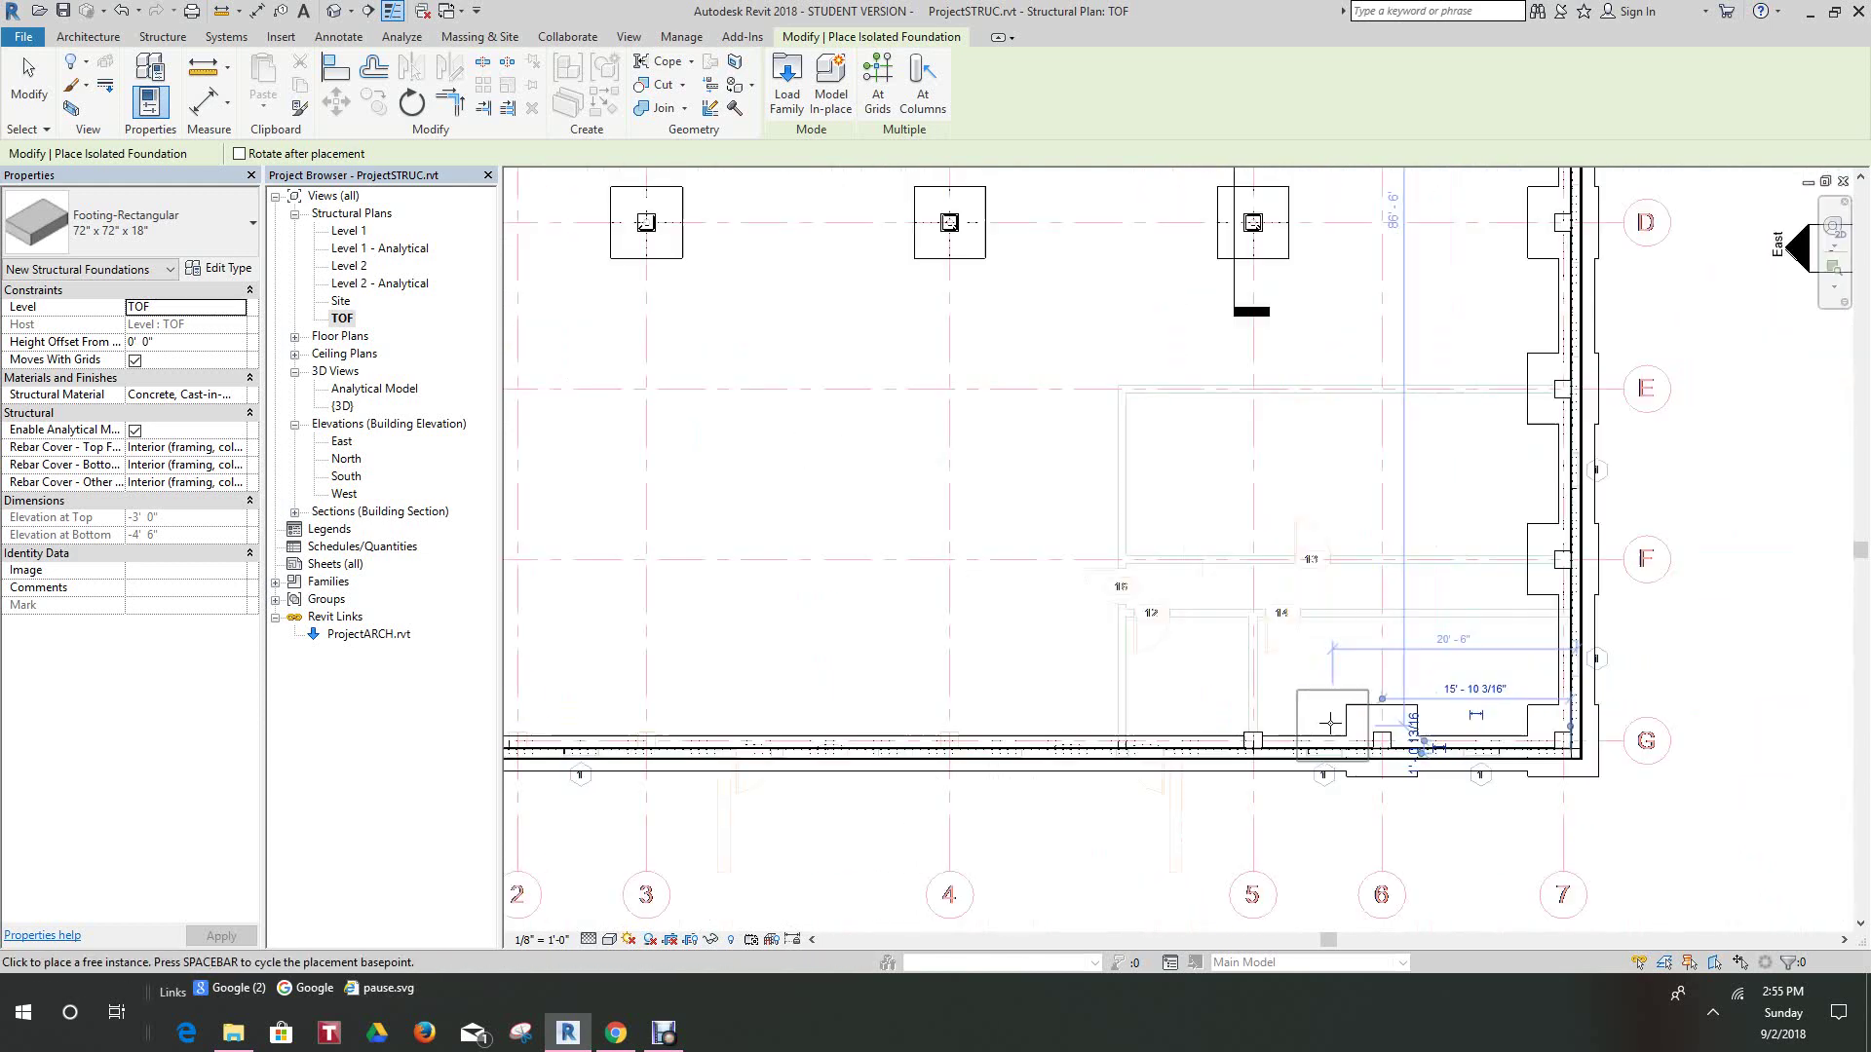
scroll(1335, 723, "down", 3)
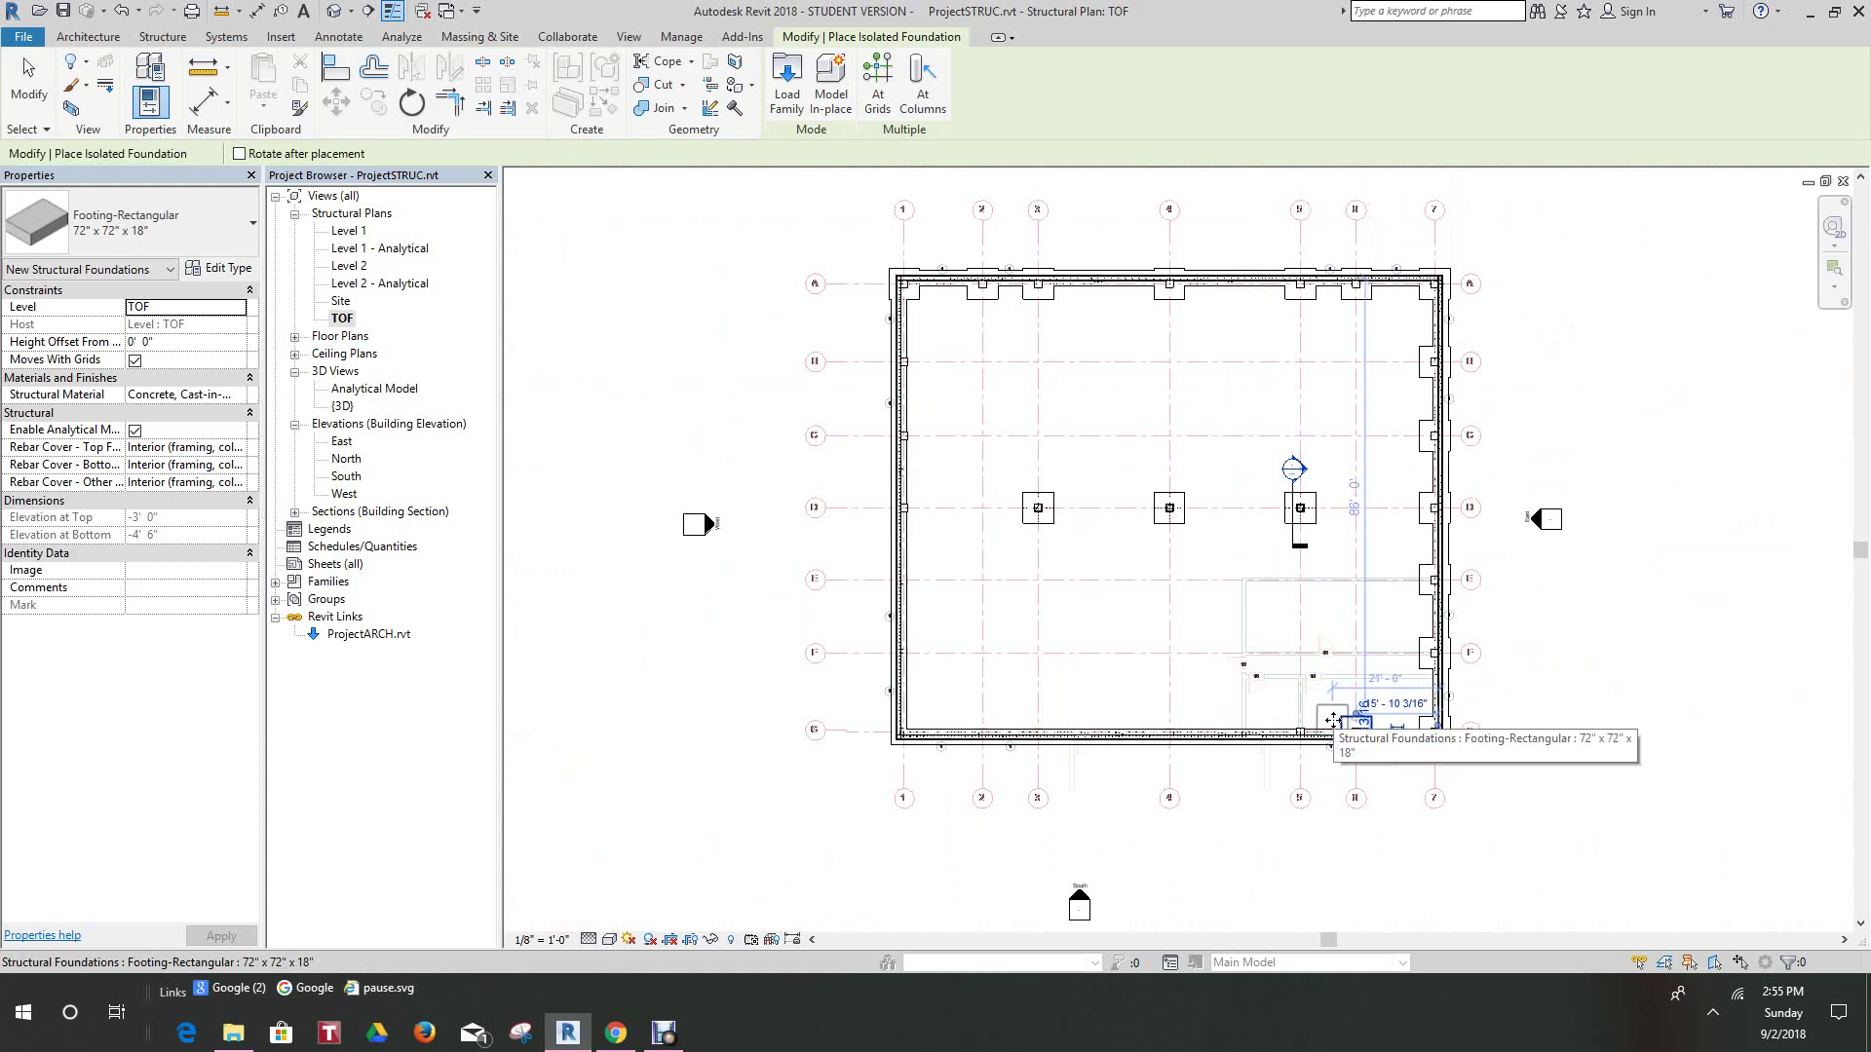
scroll(1333, 720, "up", 8)
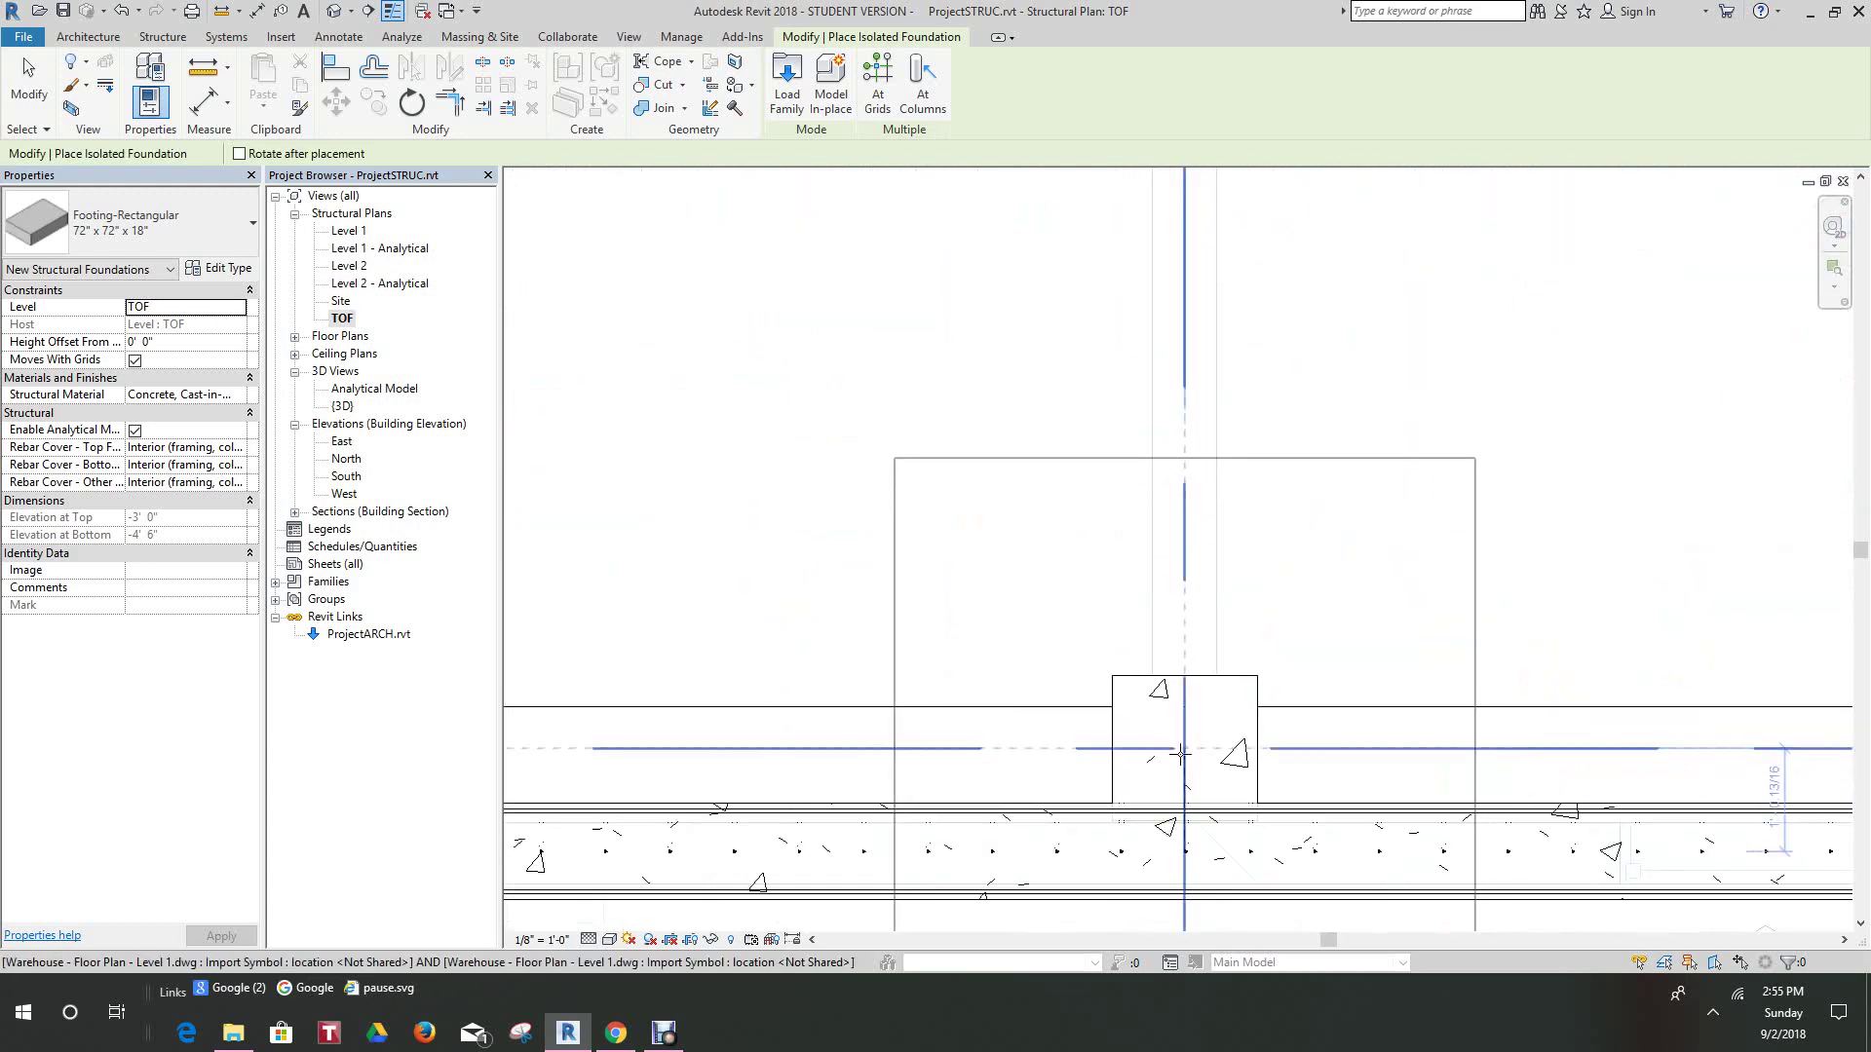
left_click(1185, 748)
scroll(1019, 731, "down", 3)
- Place a 72" x 72" x 18" footing centred on the column at grid G-4
middle_click_drag(1032, 731, 1618, 703)
middle_click_drag(912, 685, 974, 690)
scroll(1003, 716, "down", 1)
scroll(1128, 740, "up", 3)
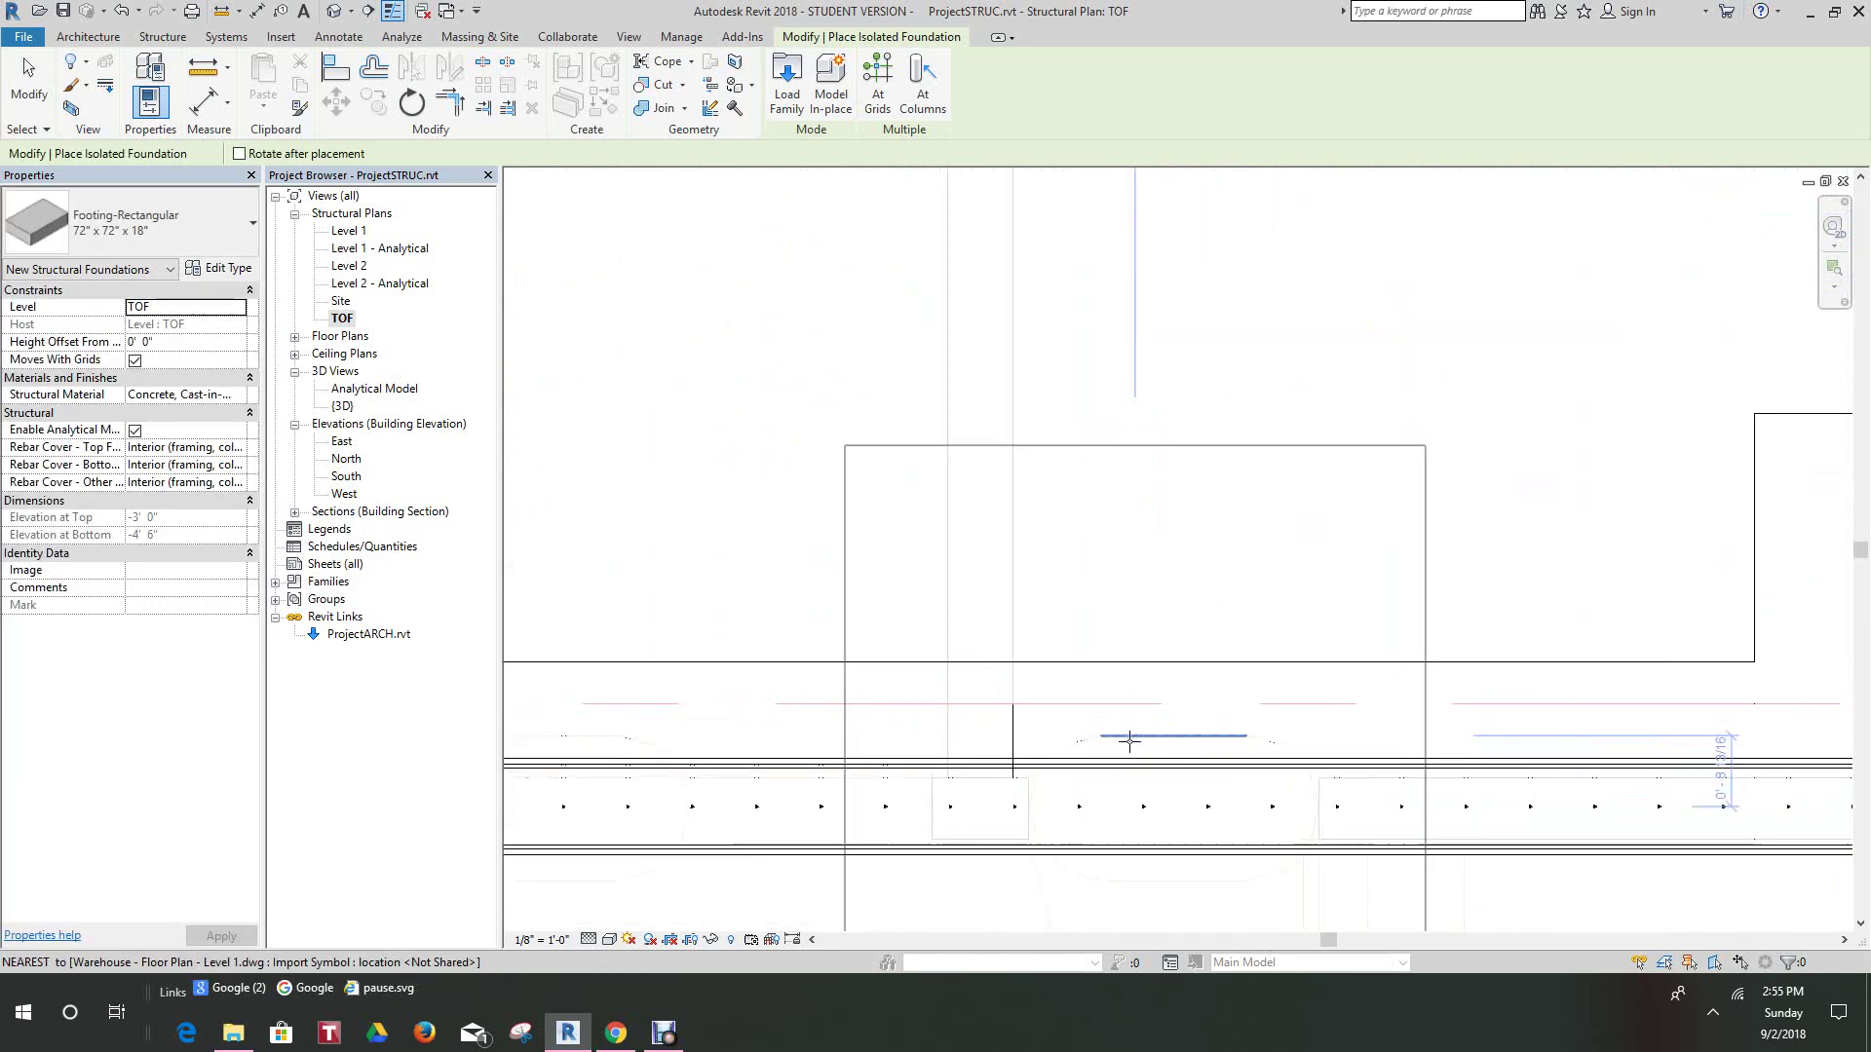
scroll(1081, 842, "down", 8)
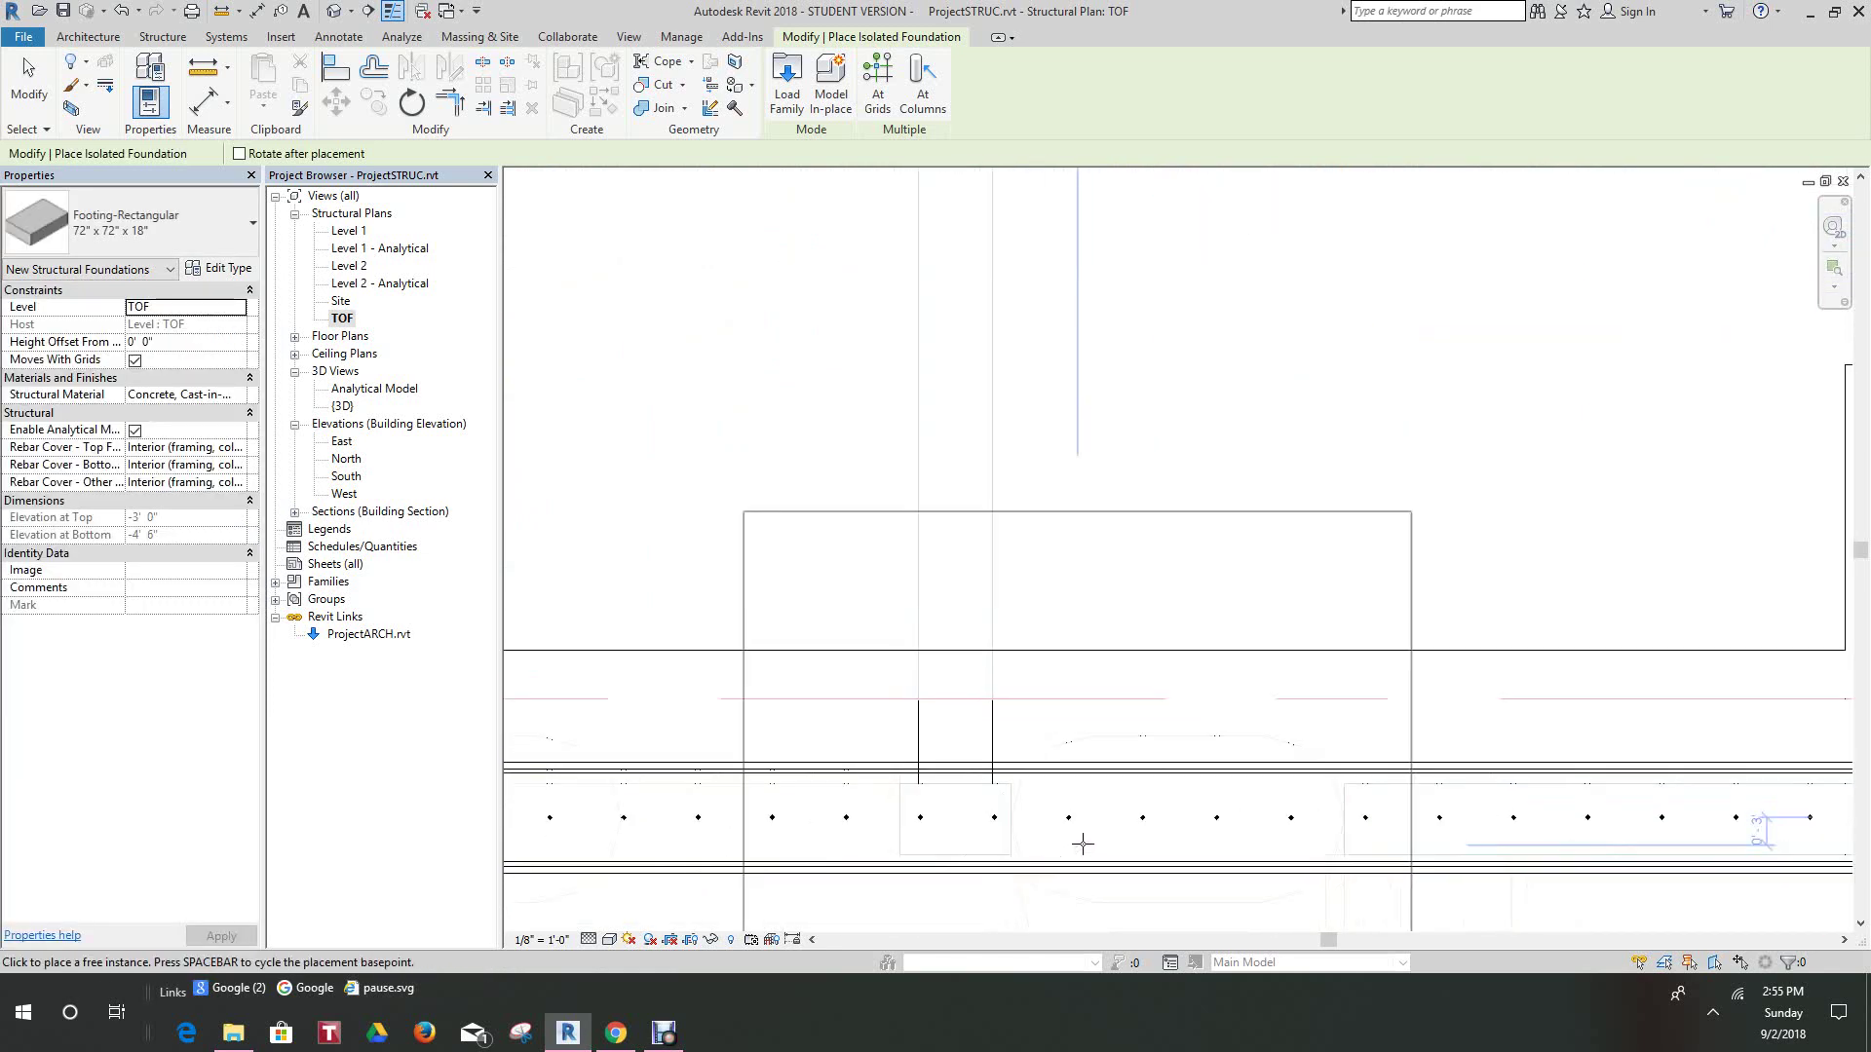
middle_click_drag(1079, 808, 1149, 702)
scroll(1111, 711, "up", 5)
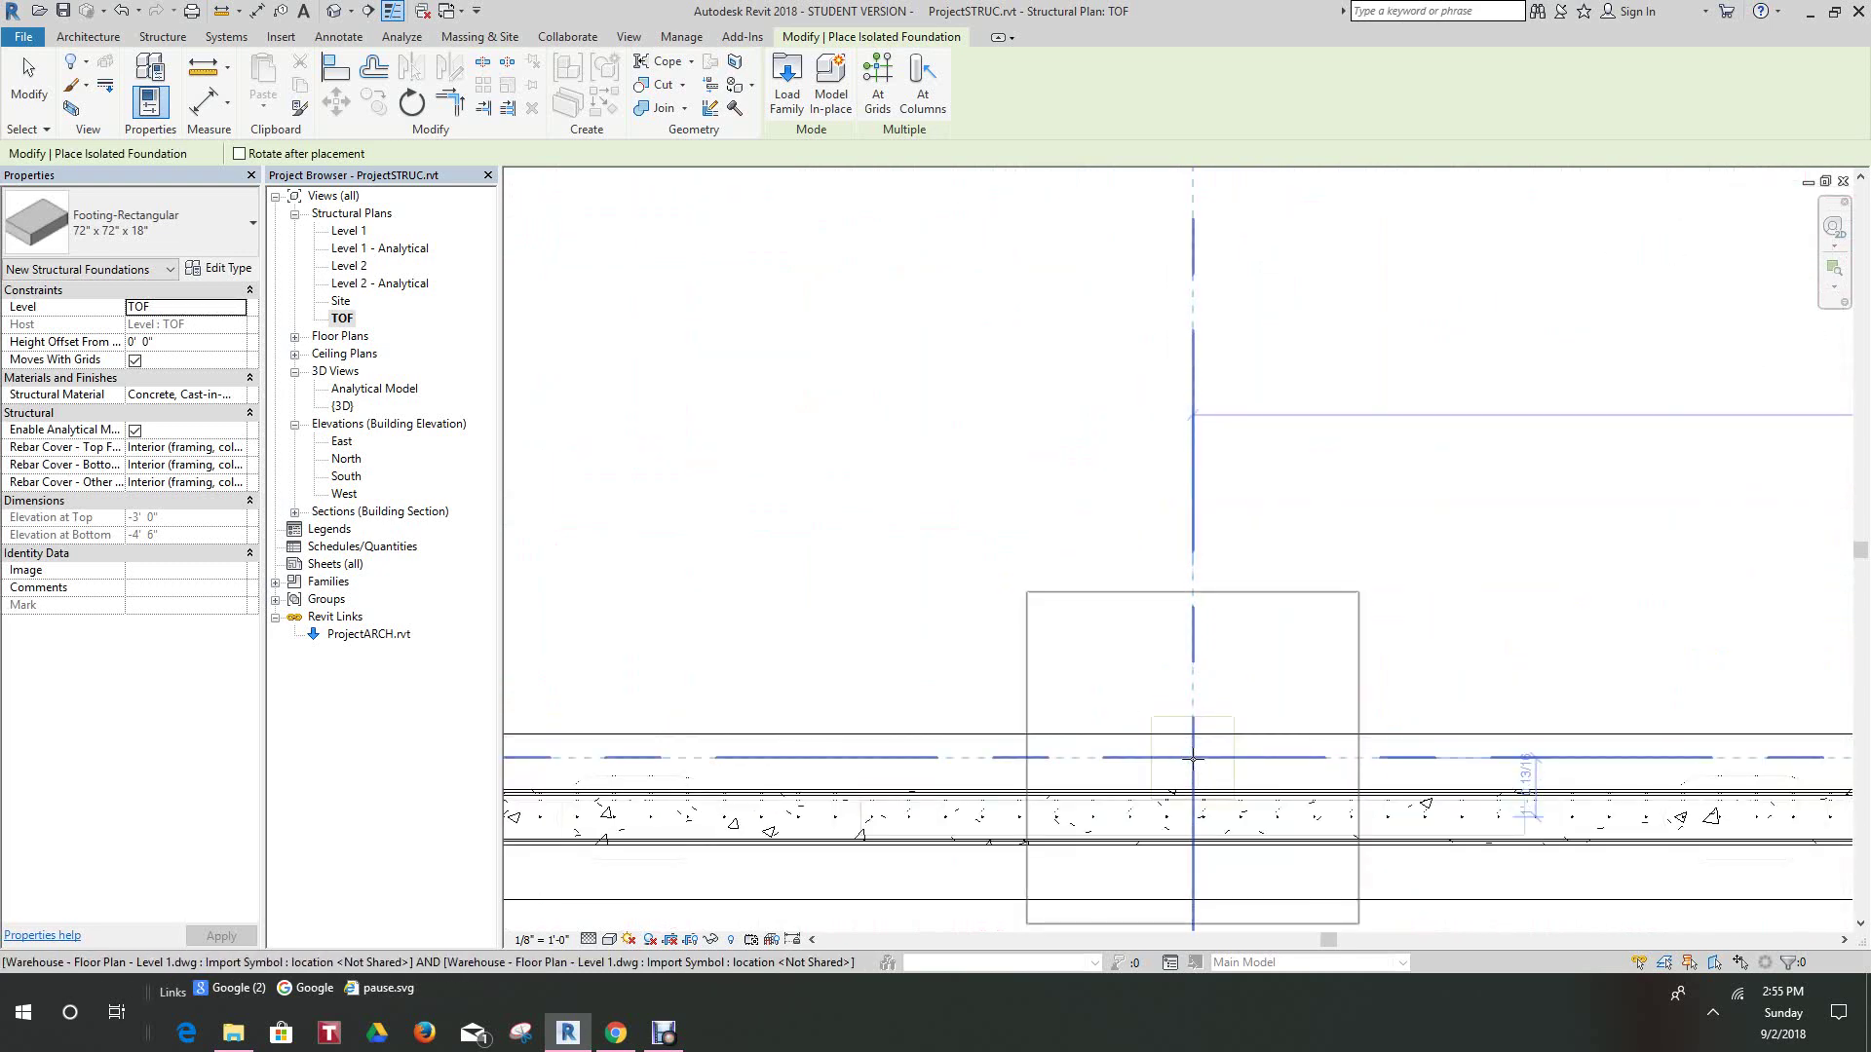
left_click(1172, 761)
scroll(1033, 682, "down", 4)
- Place a 72" x 72" x 18" footing centred on the column at grid G-3
middle_click_drag(1009, 672, 1452, 657)
middle_click_drag(1065, 670, 1253, 672)
scroll(1080, 694, "up", 3)
scroll(1082, 694, "up", 2)
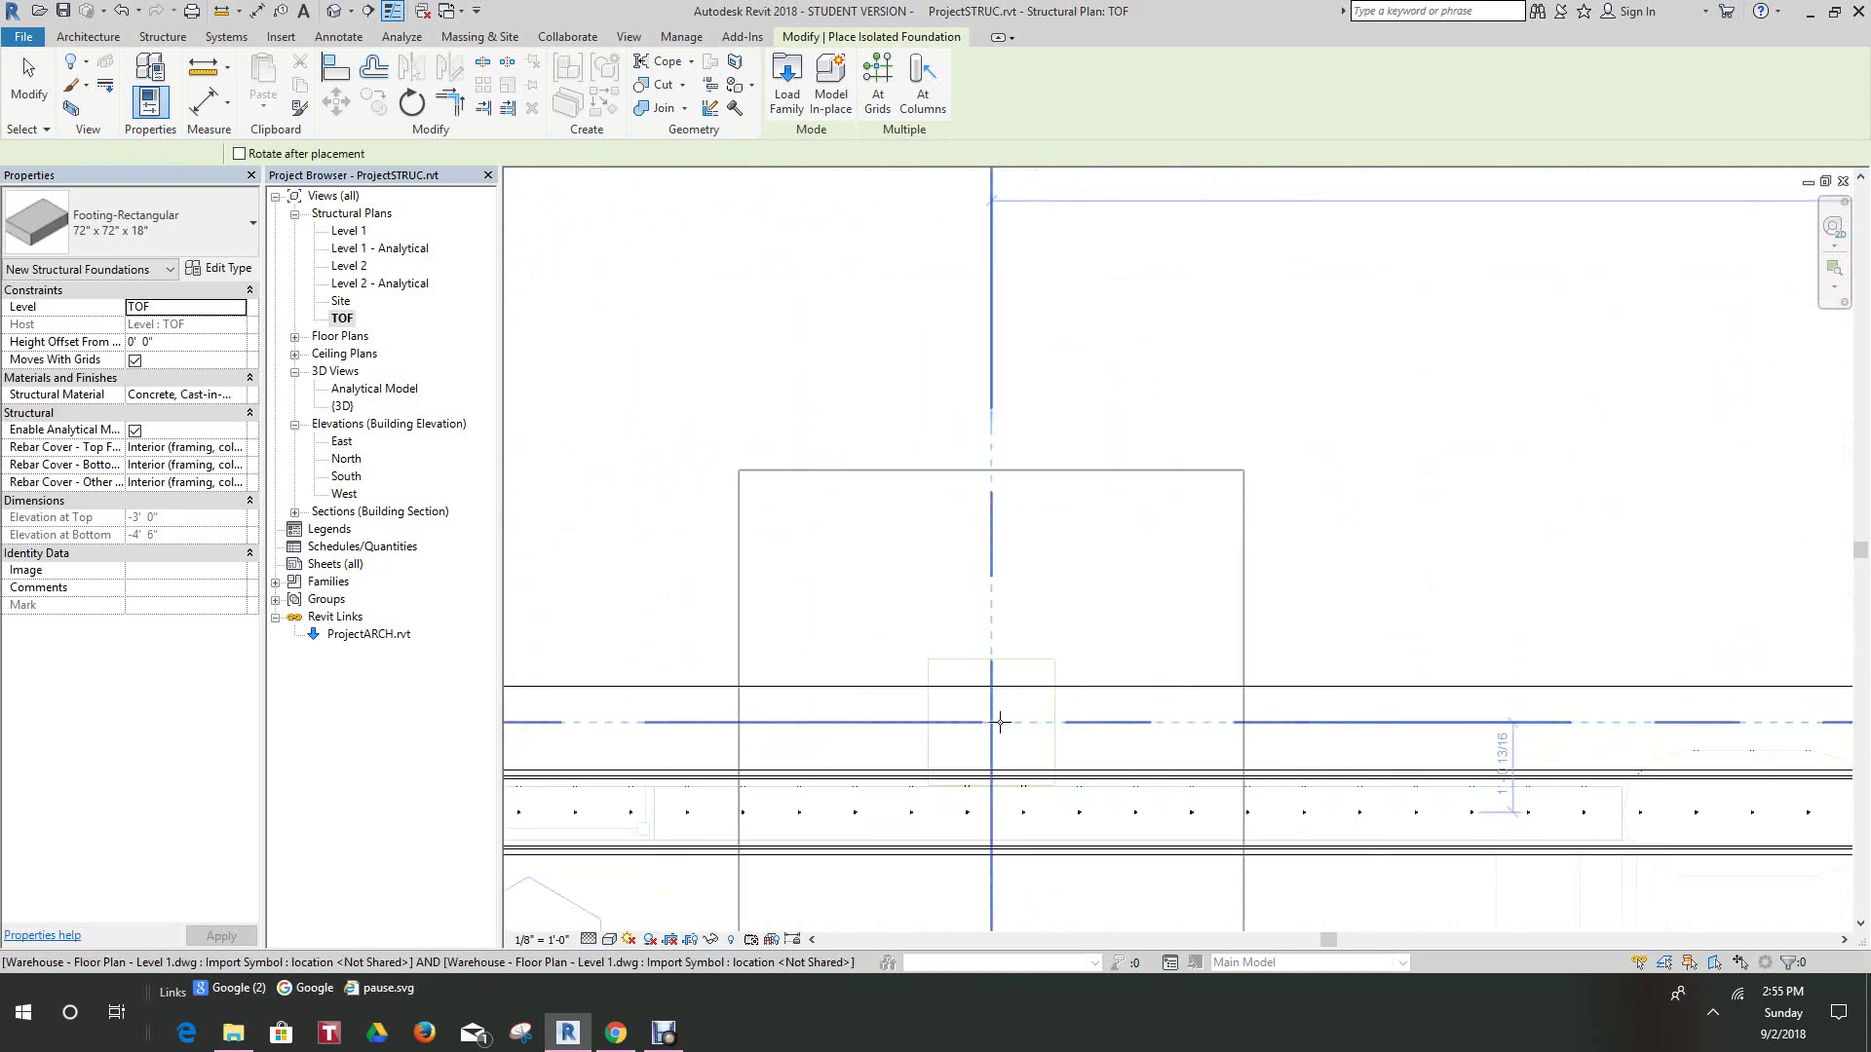
left_click(990, 717)
scroll(985, 706, "down", 3)
- Place a 72" x 72" x 18" footing centred on the wall corner column at grid G-1
middle_click_drag(1045, 684, 1335, 658)
middle_click_drag(968, 662, 1403, 645)
scroll(847, 667, "up", 5)
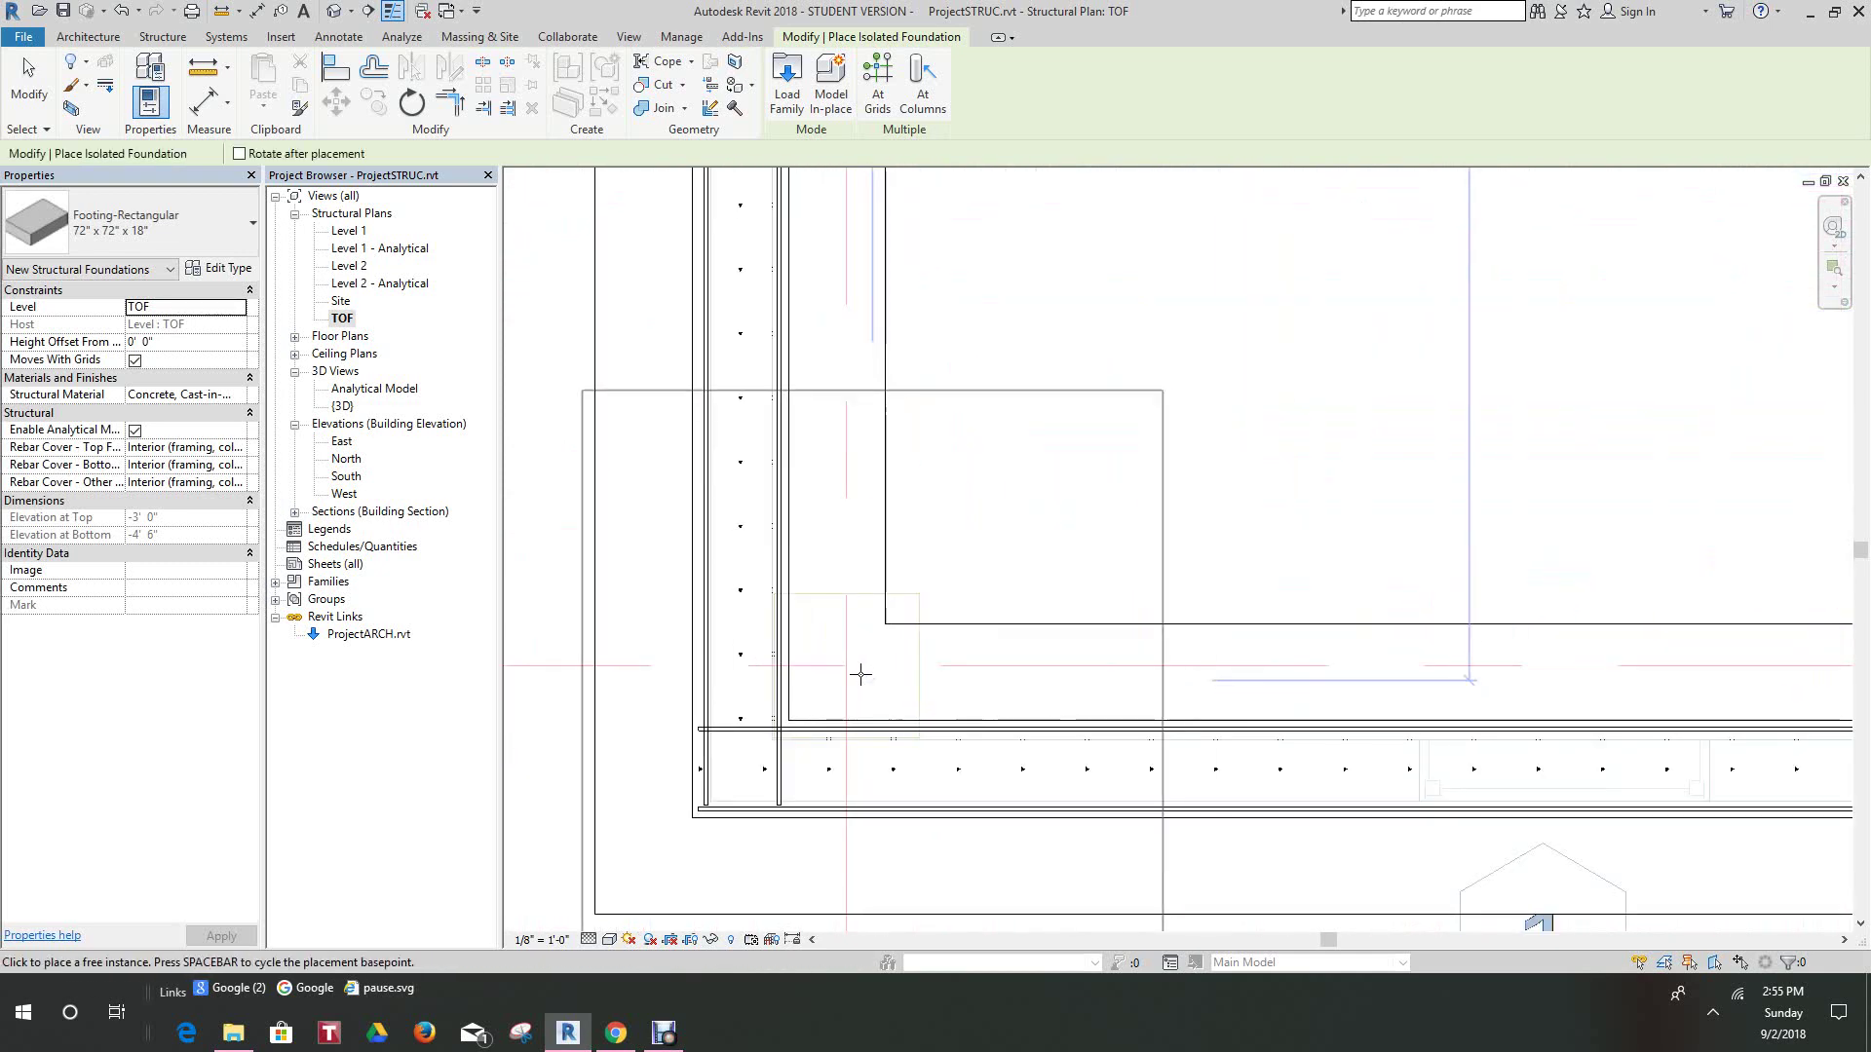
scroll(919, 514, "down", 4)
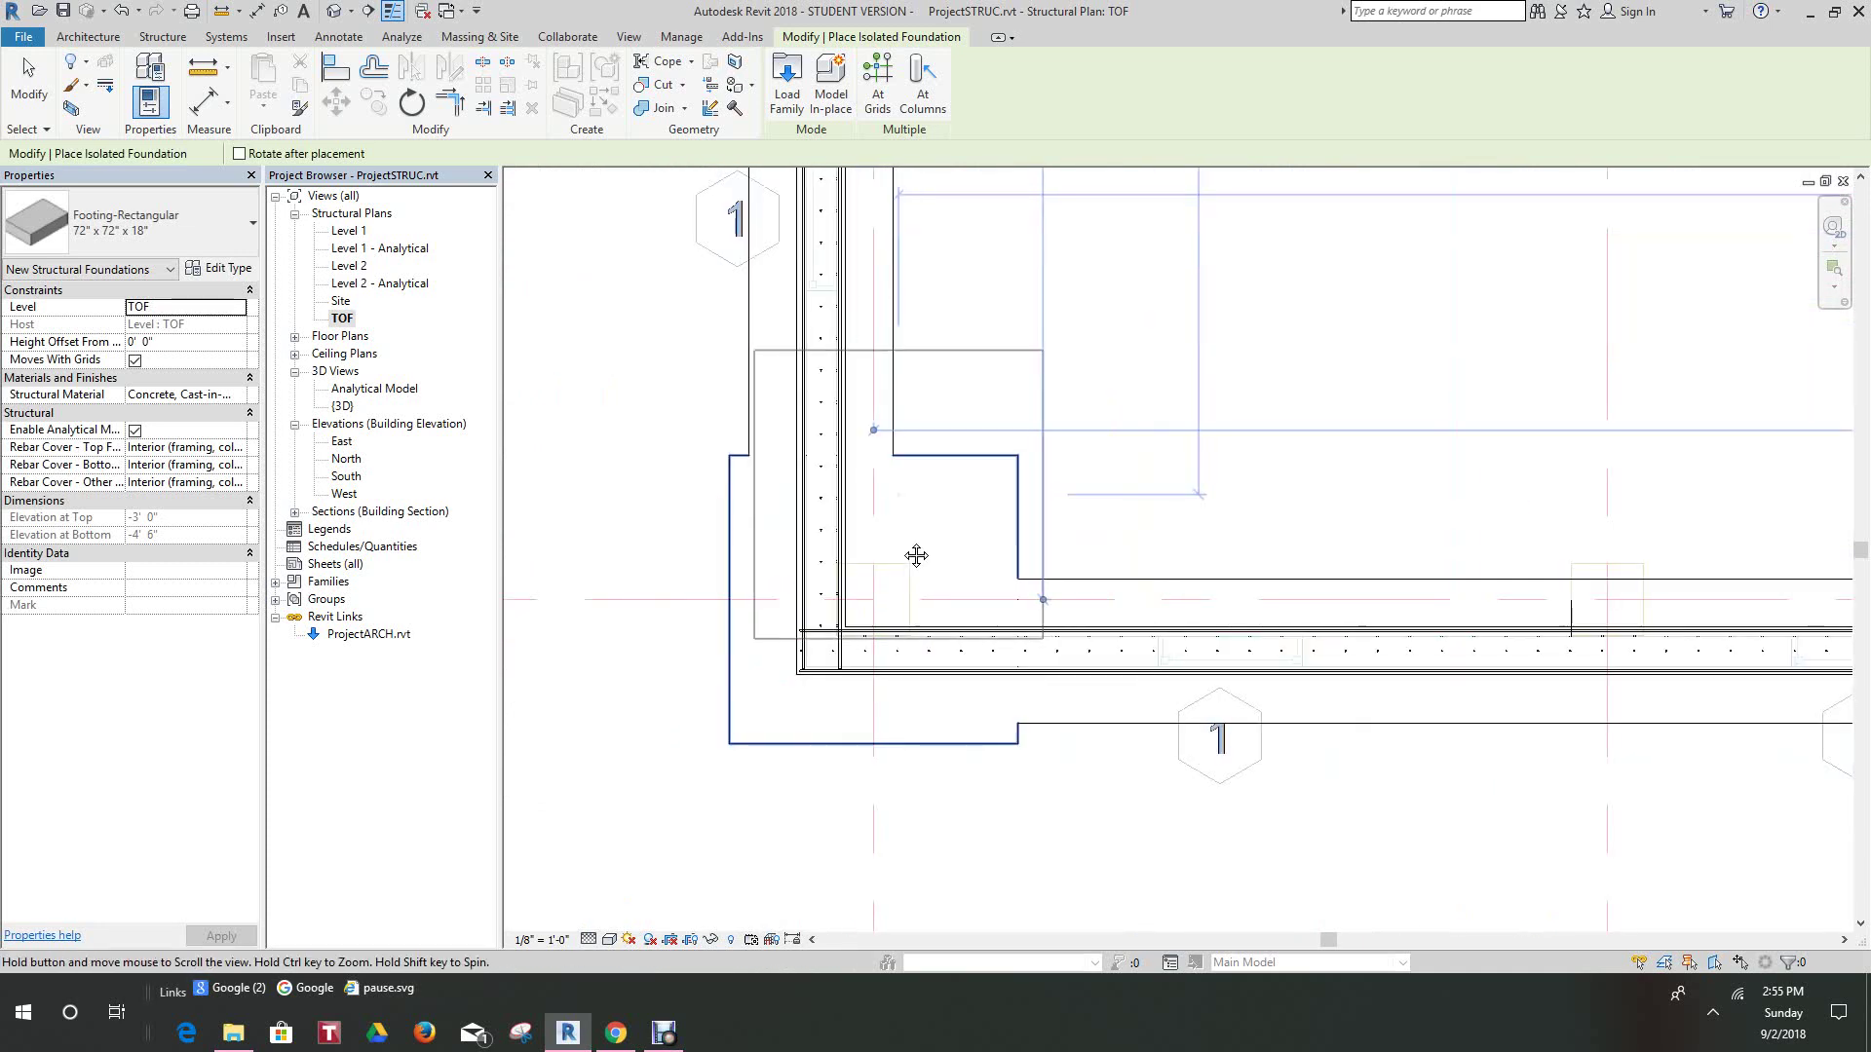
- Place a 72" x 72" x 18" footing centred on the column at grid F-1
scroll(889, 535, "up", 3)
scroll(871, 535, "down", 1)
scroll(880, 507, "up", 3)
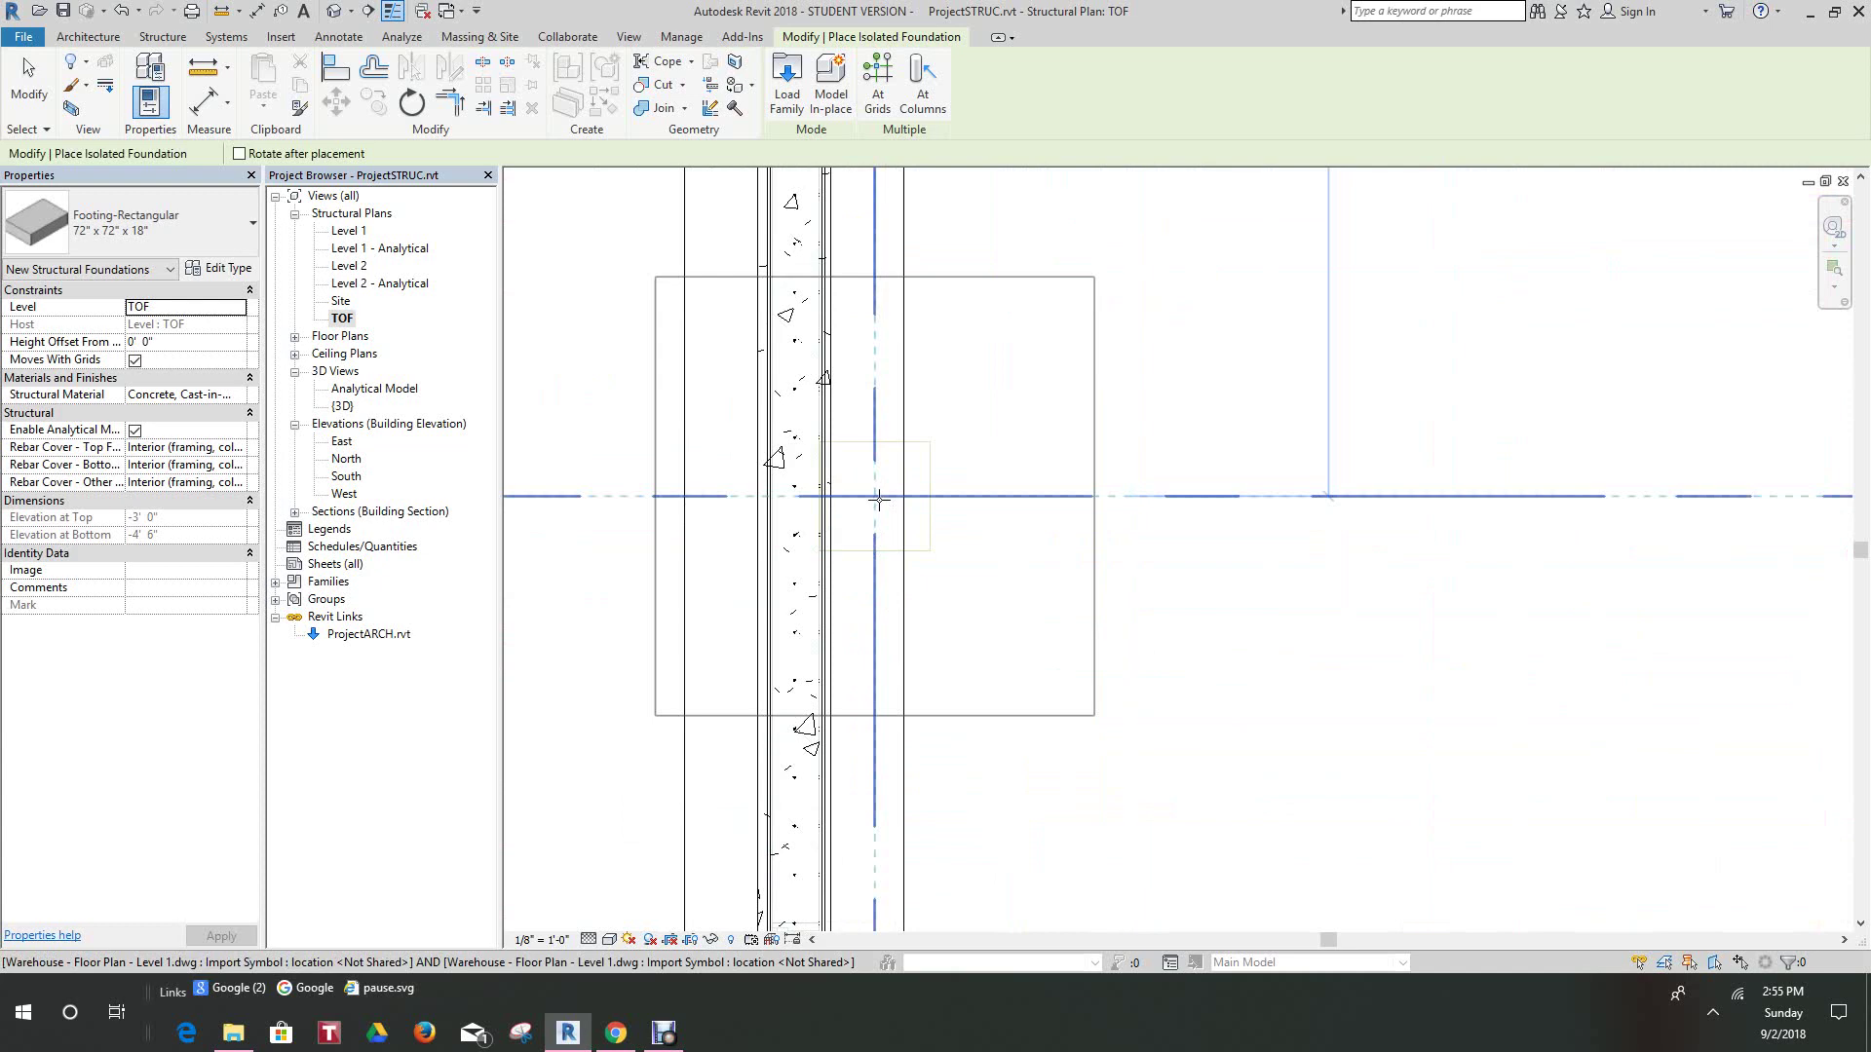
left_click(879, 500)
scroll(873, 421, "down", 2)
- Place a 72" x 72" x 18" footing centred on the column at grid E-1
middle_click_drag(875, 410, 927, 812)
middle_click_drag(941, 191, 890, 376)
scroll(890, 375, "down", 1)
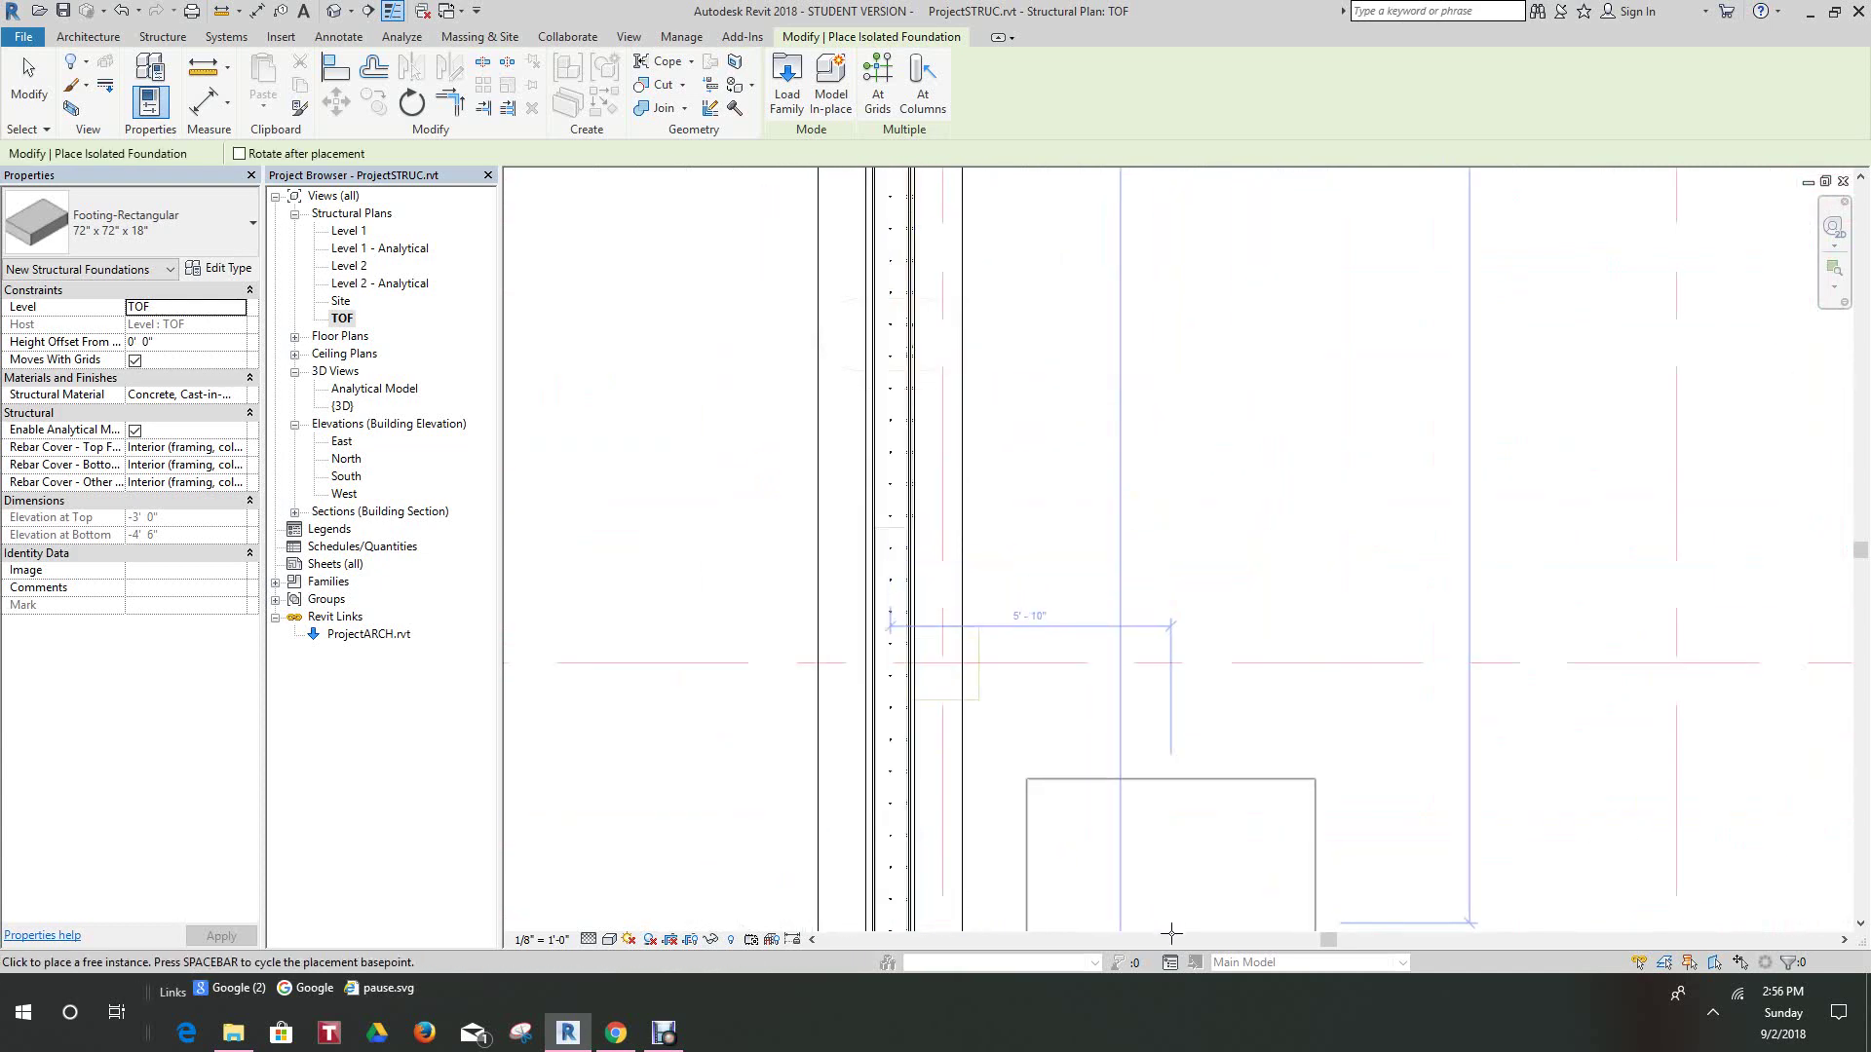
scroll(1014, 793, "up", 2)
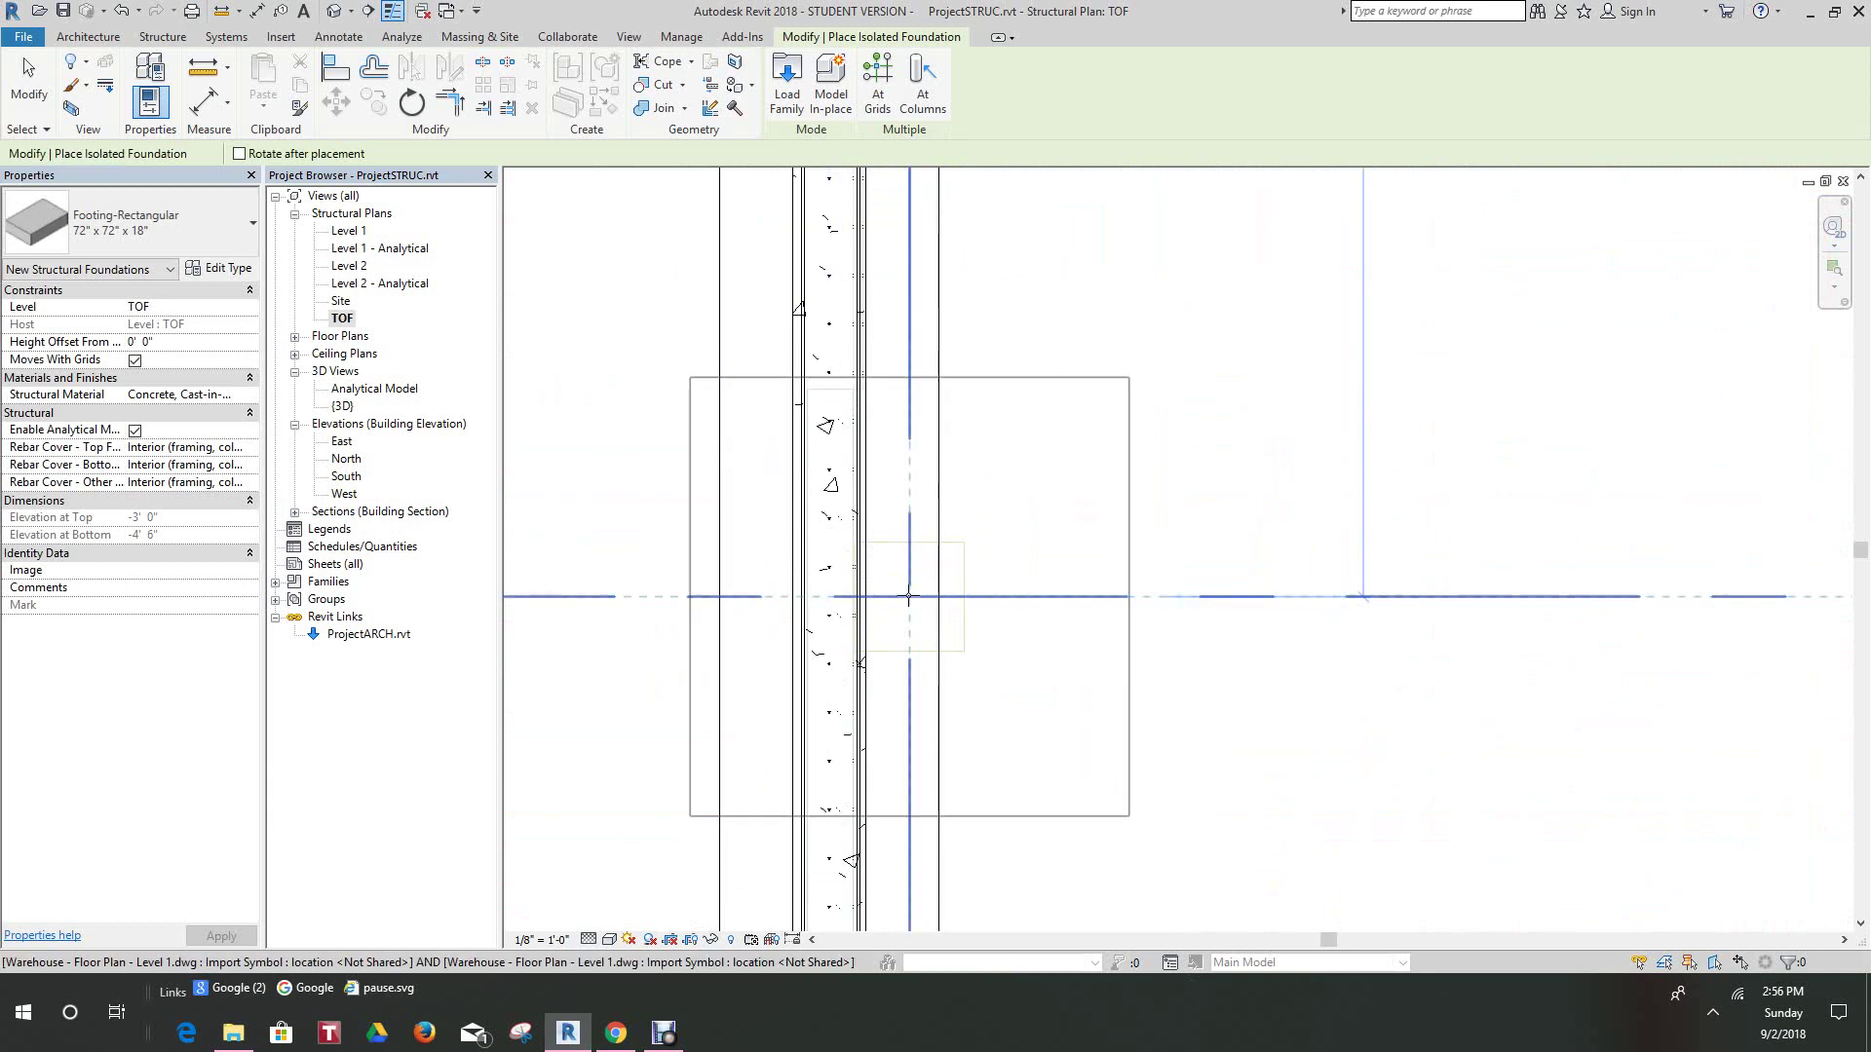
left_click(908, 595)
scroll(959, 419, "down", 1)
- Place a 72" x 72" x 18" footing centred on the column at grid D-1
middle_click_drag(960, 419, 998, 799)
middle_click_drag(978, 429, 944, 808)
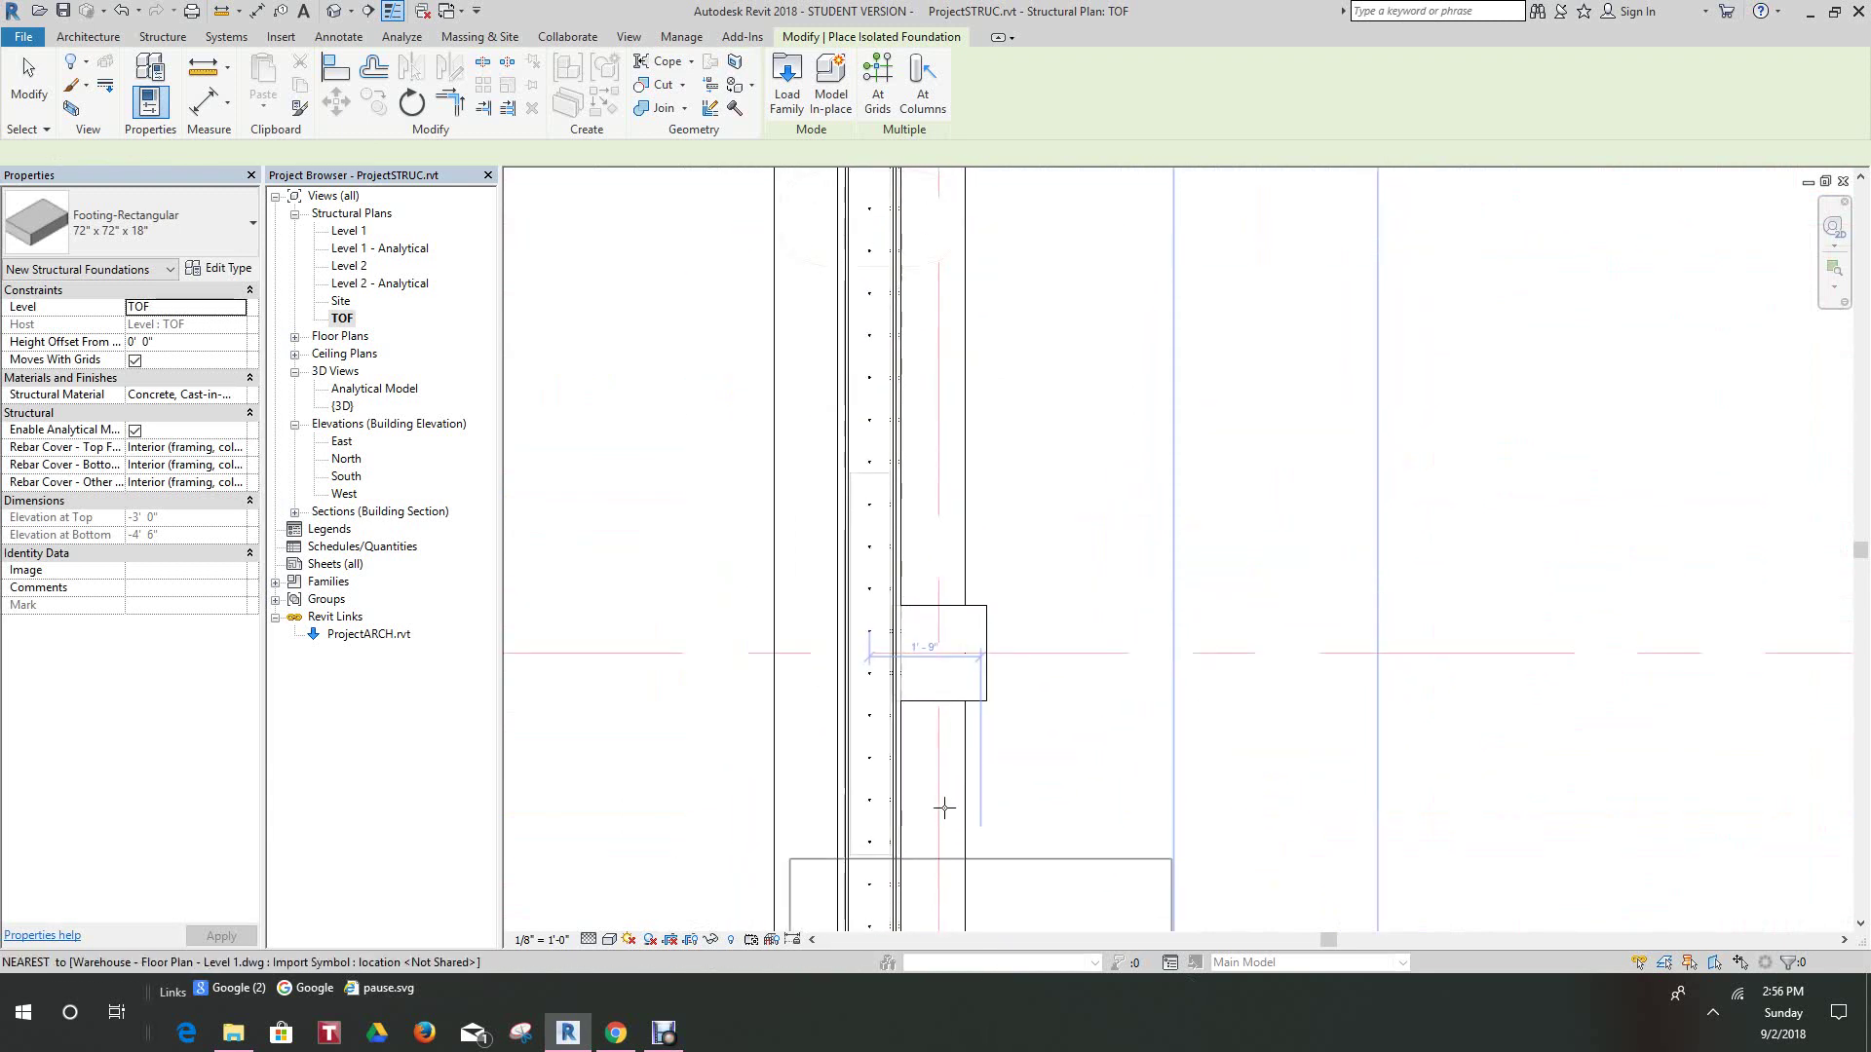
scroll(944, 808, "up", 1)
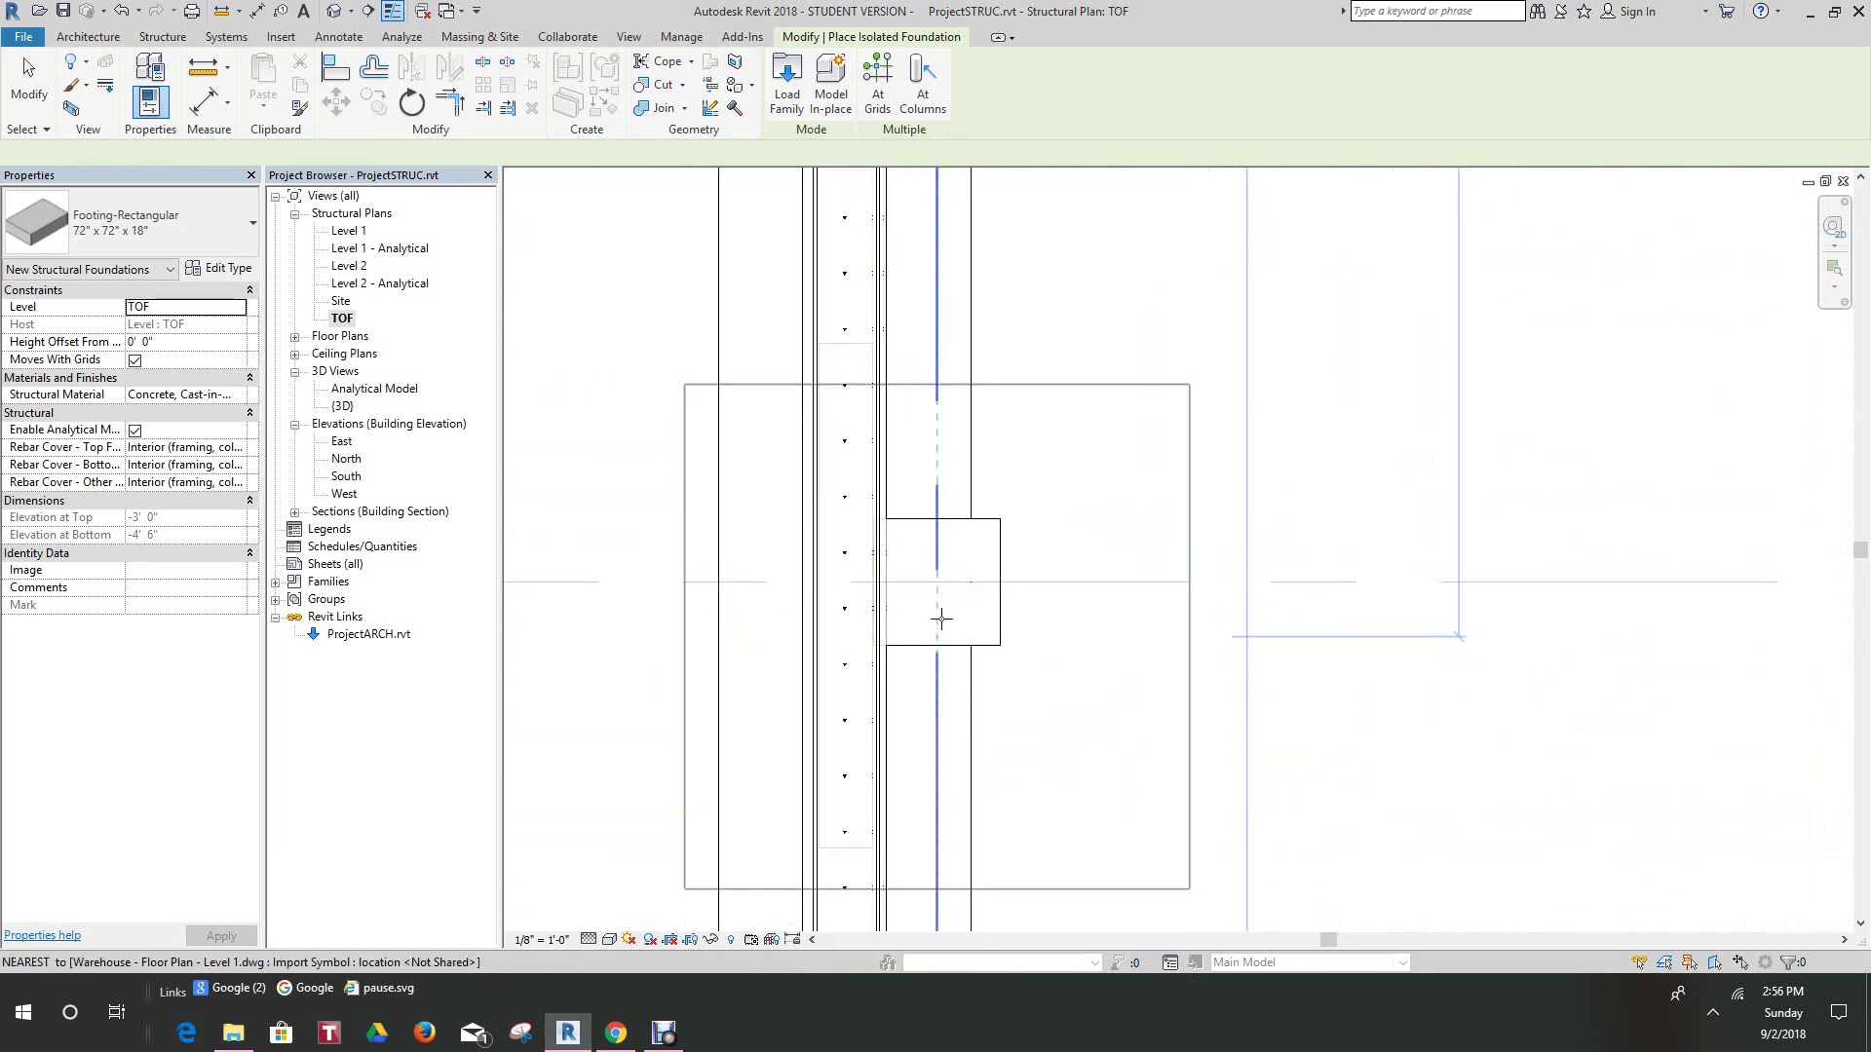
left_click(955, 537)
scroll(984, 499, "down", 1)
- Place a 72" x 72" x 18" footing centred on the column at grid C-1
middle_click_drag(989, 503, 1073, 1011)
scroll(1070, 725, "down", 5)
middle_click_drag(1055, 635, 1043, 741)
scroll(1024, 712, "up", 3)
left_click(1026, 714)
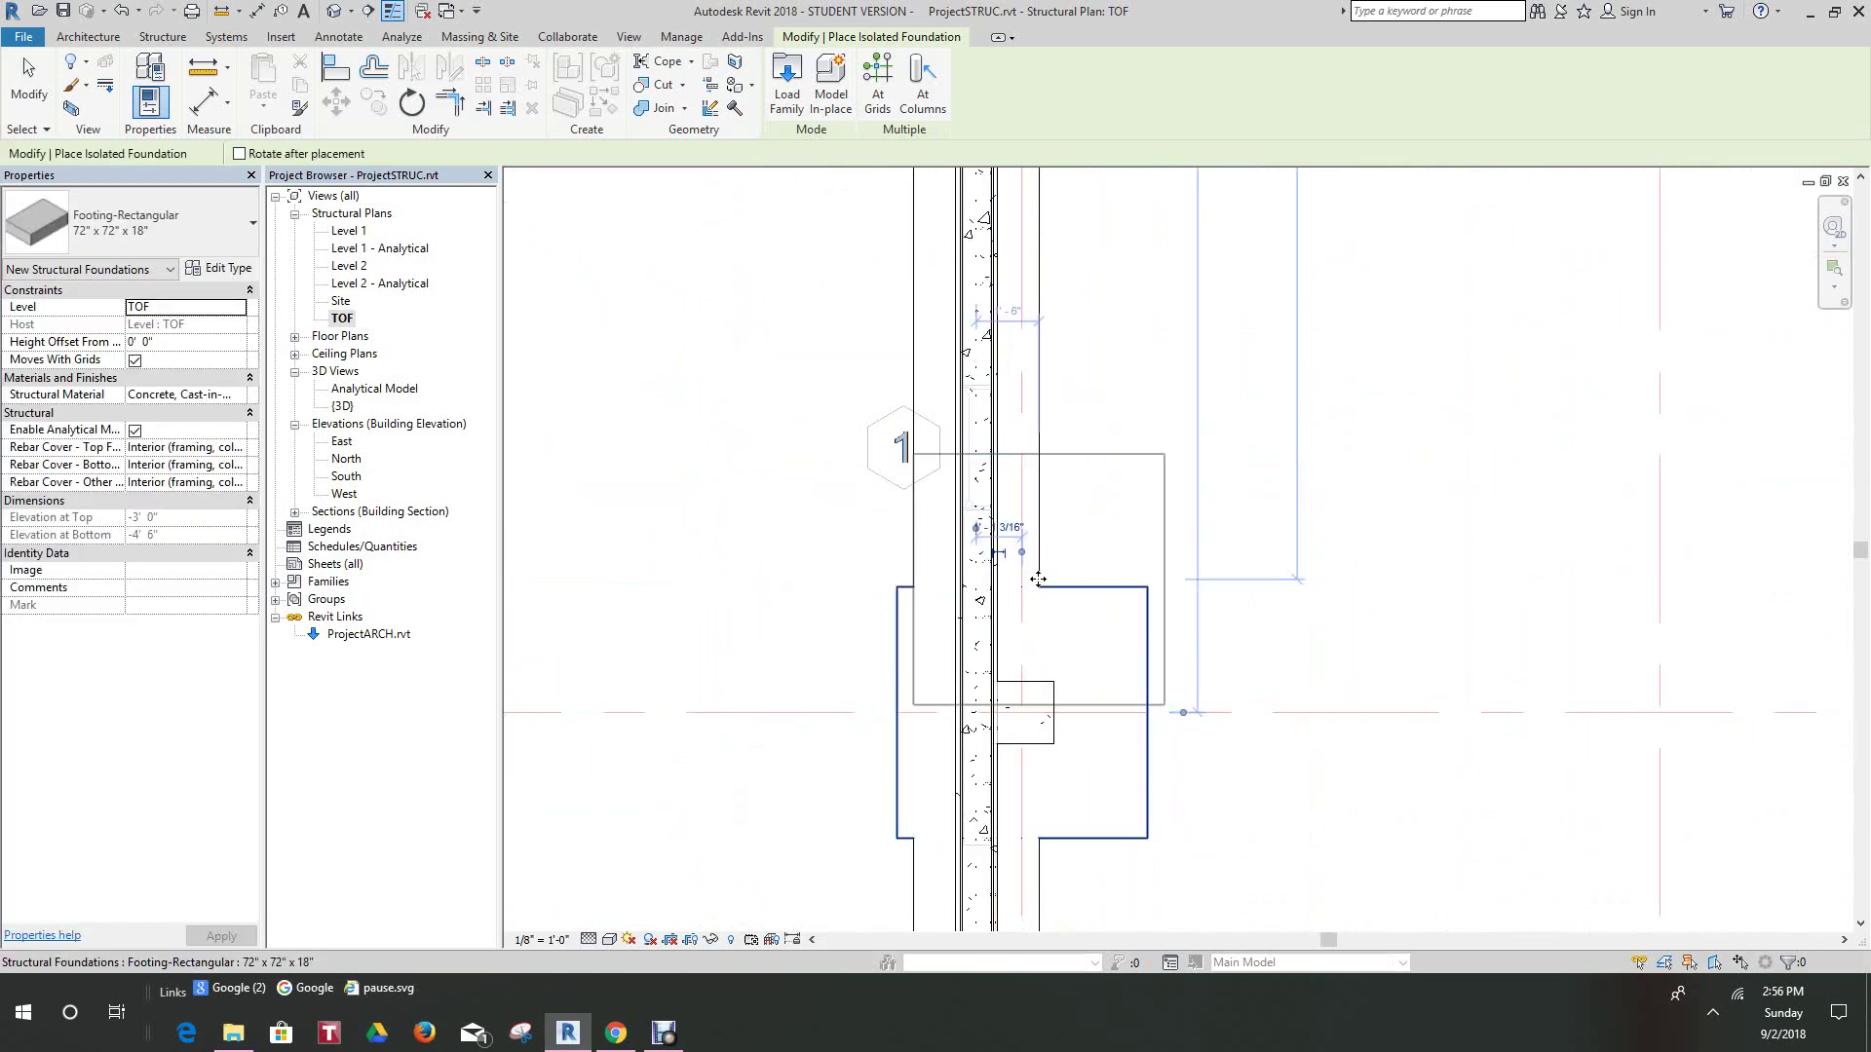
- Place a 72" x 72" x 18" footing centred on the column at grid B-1
middle_click_drag(1037, 579, 1047, 956)
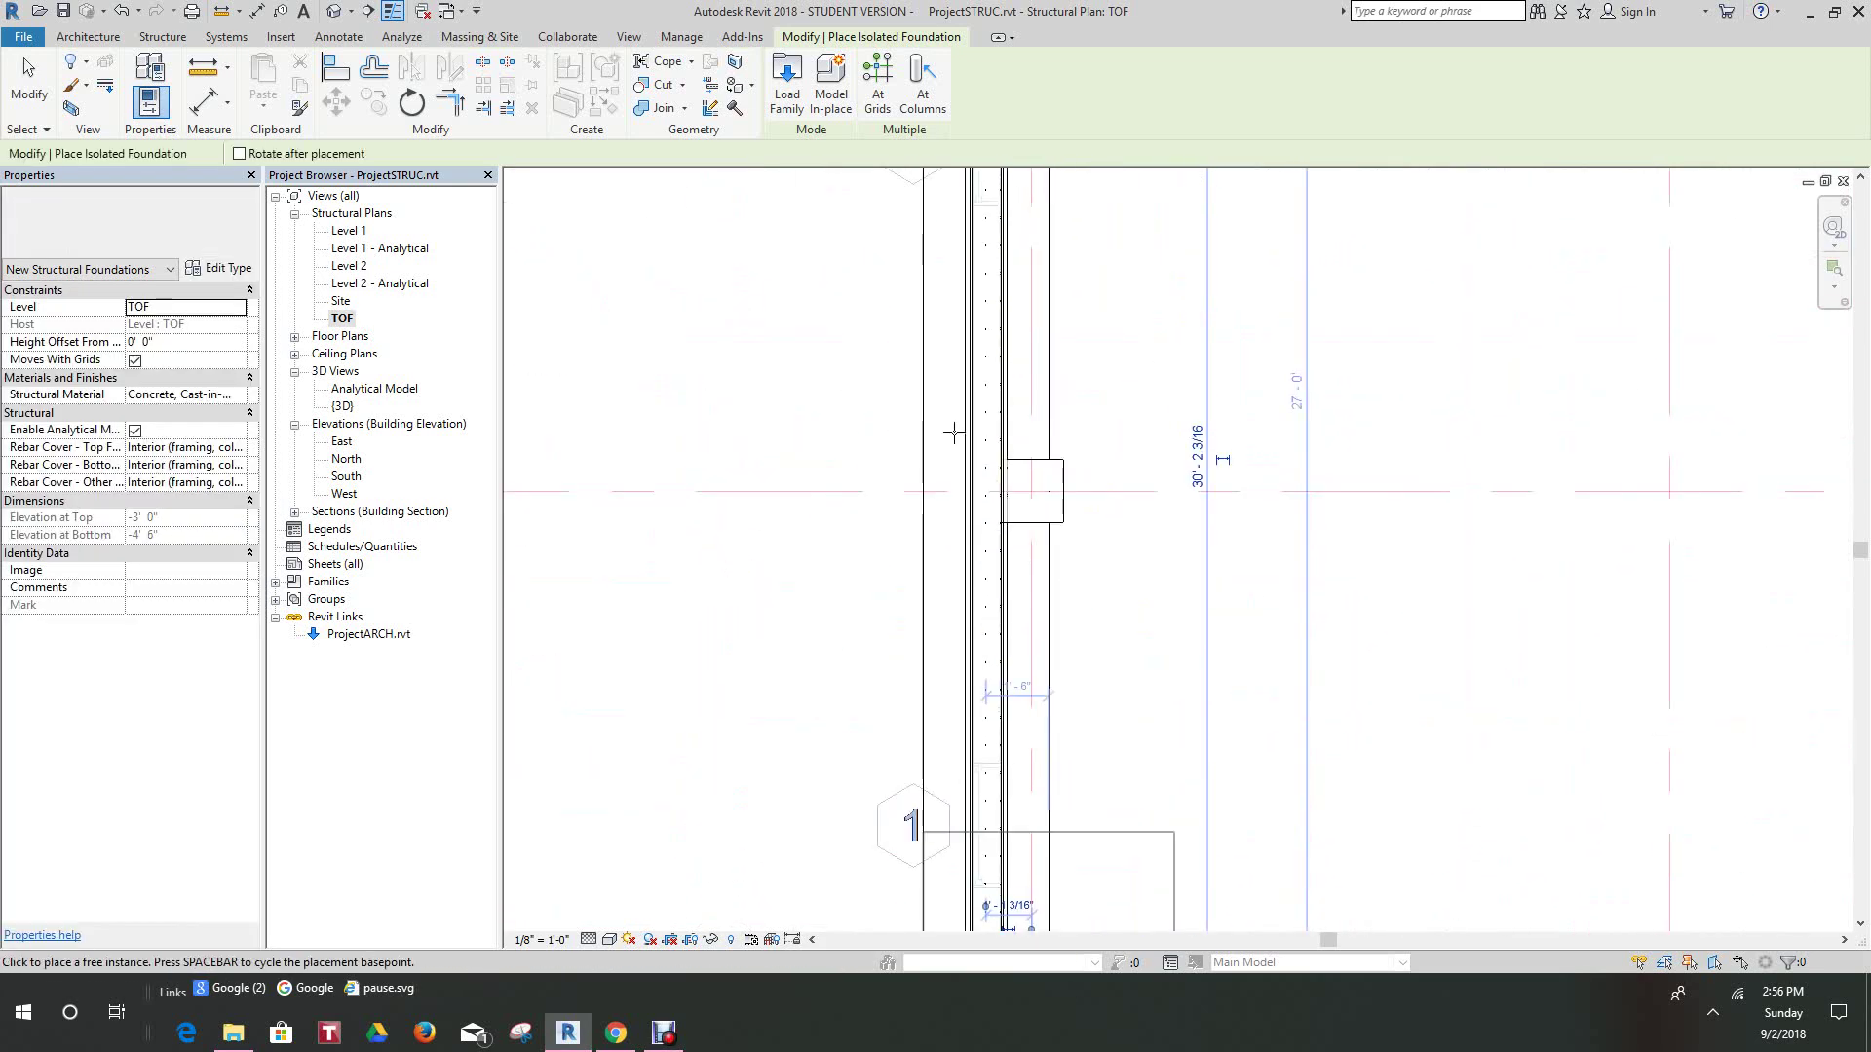
left_click(1029, 490)
scroll(1020, 430, "down", 2)
middle_click_drag(1013, 204, 1021, 647)
scroll(1180, 686, "down", 3)
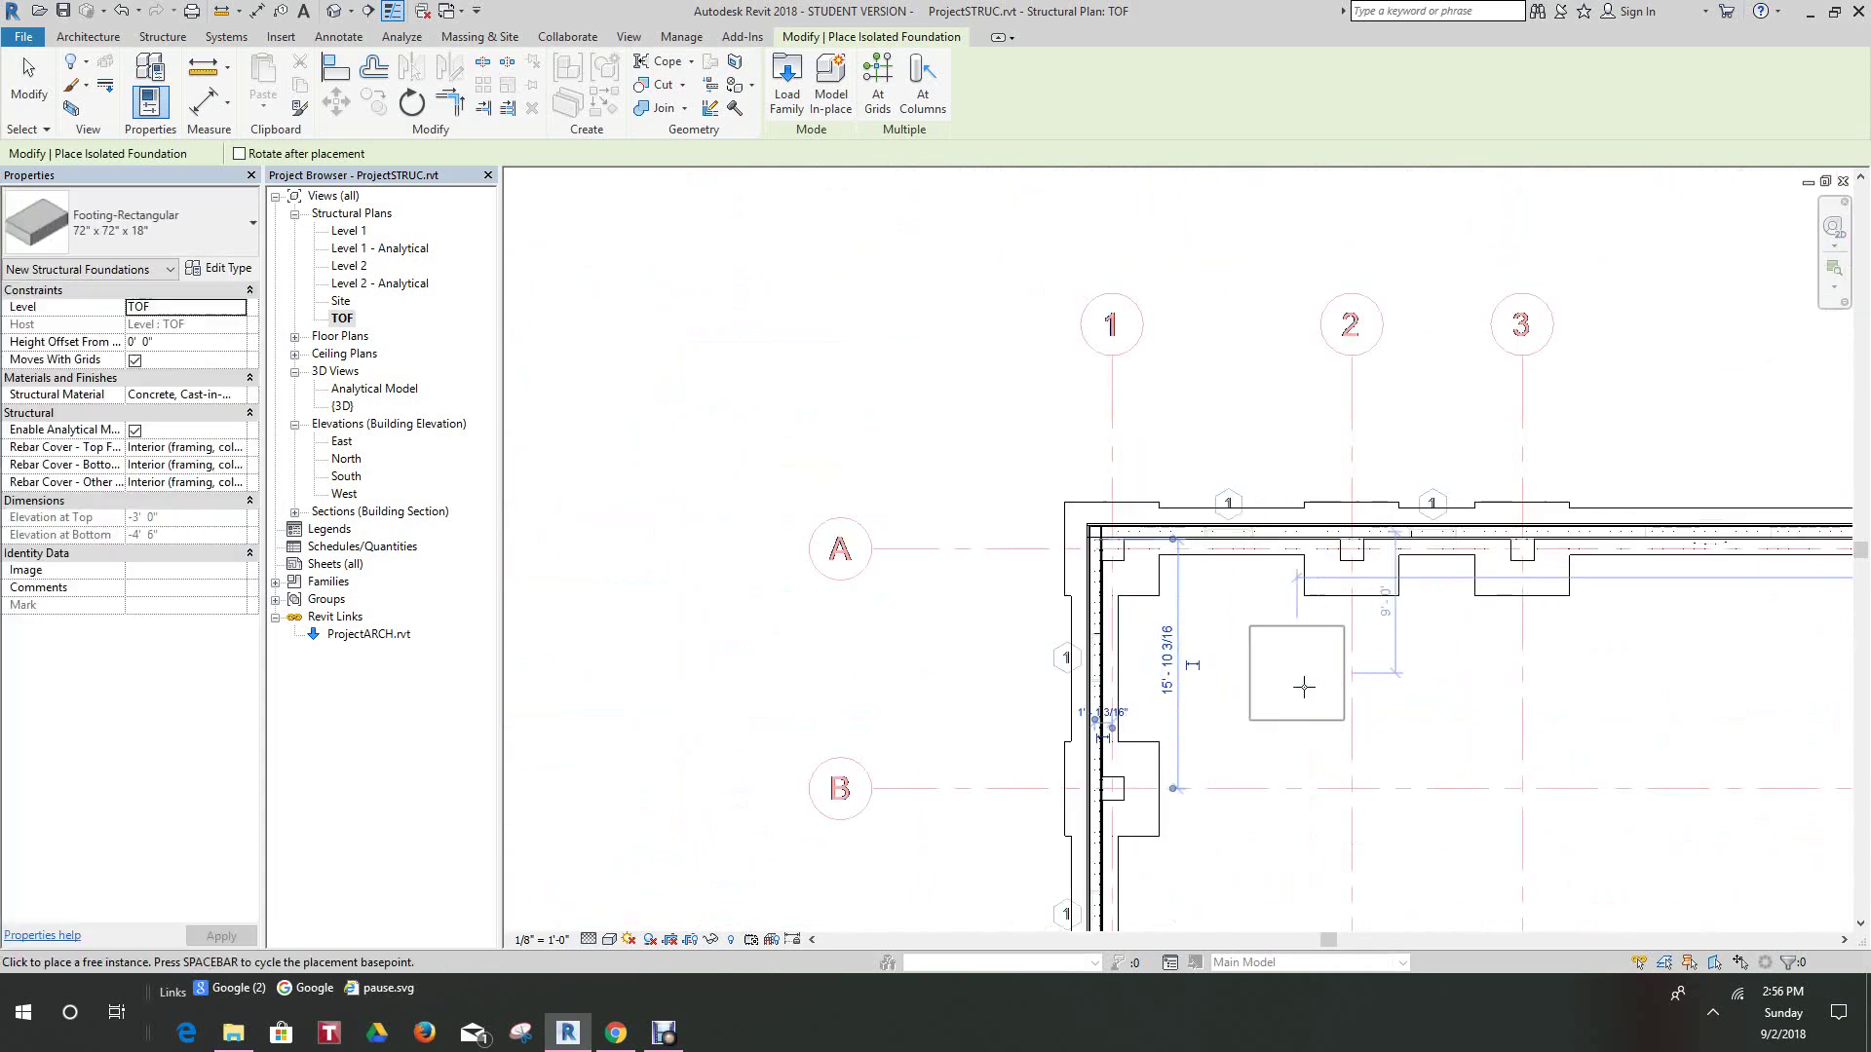
right_click(1288, 730)
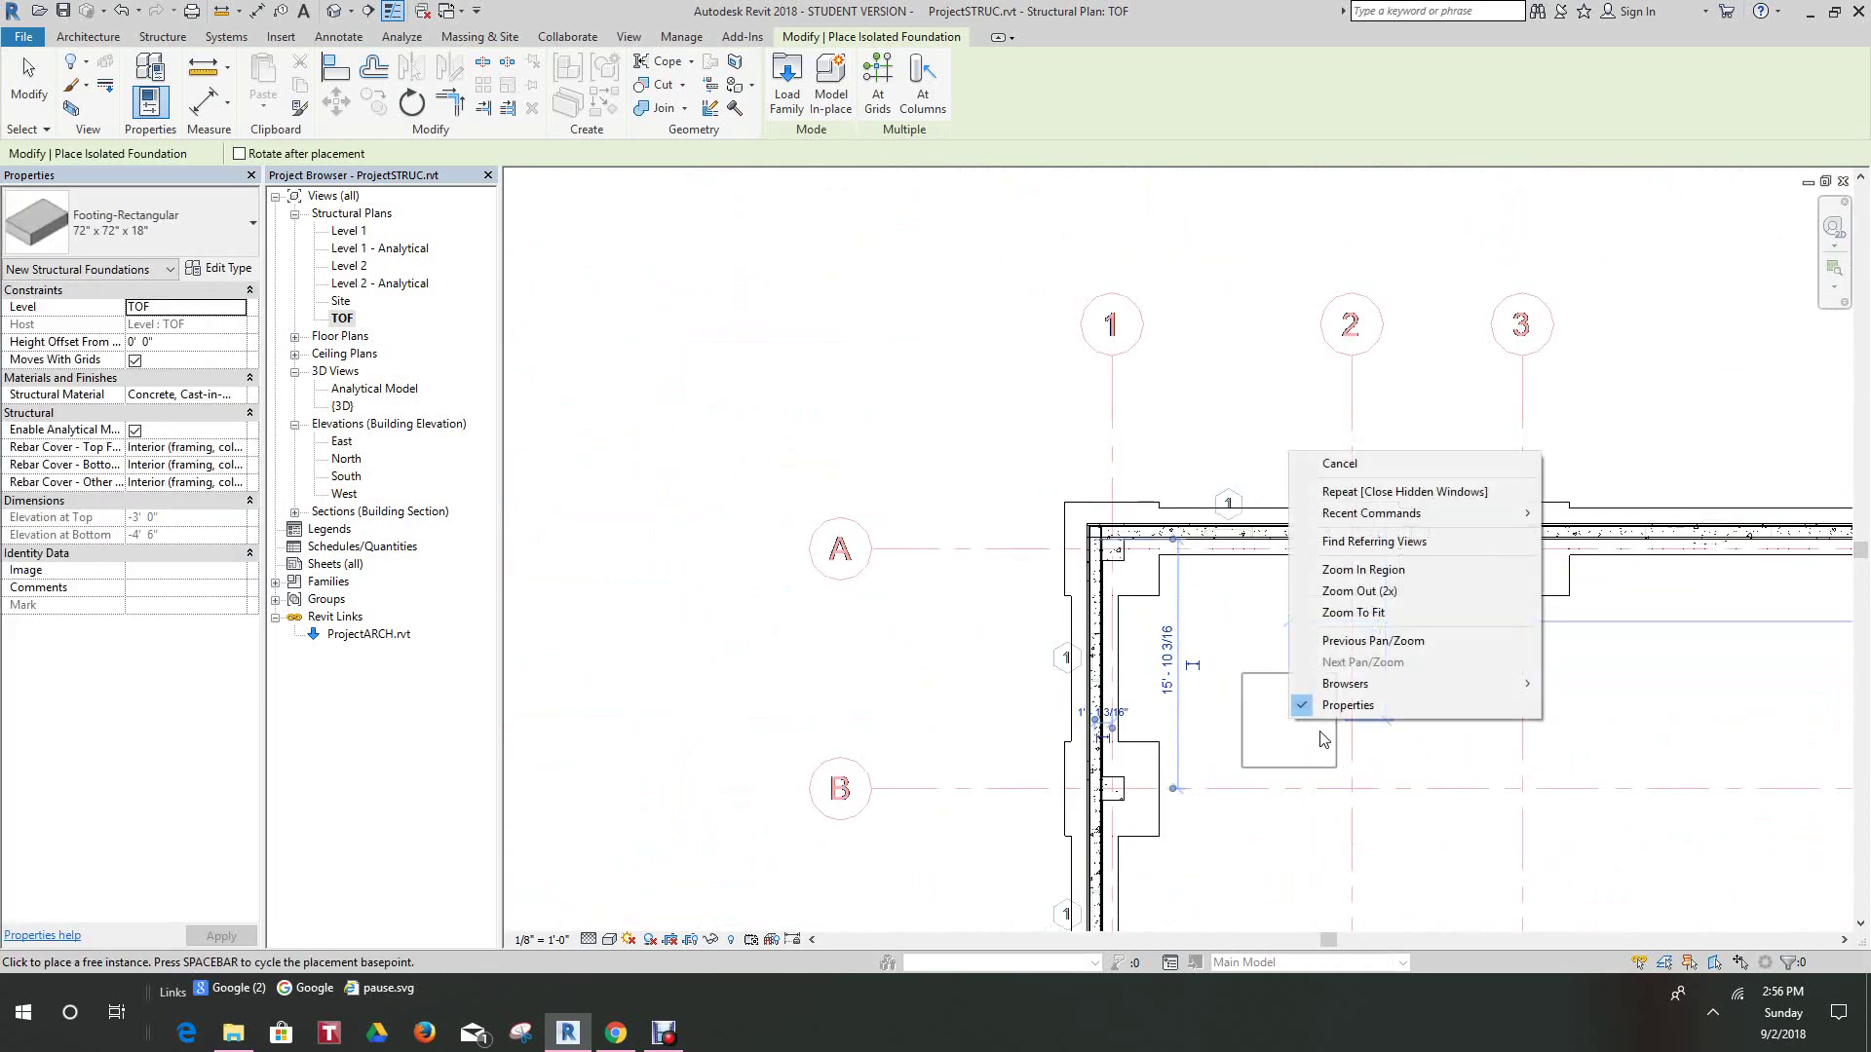
left_click(1346, 466)
scroll(1257, 639, "down", 1)
middle_click_drag(1277, 706, 1169, 587)
scroll(1150, 588, "up", 2)
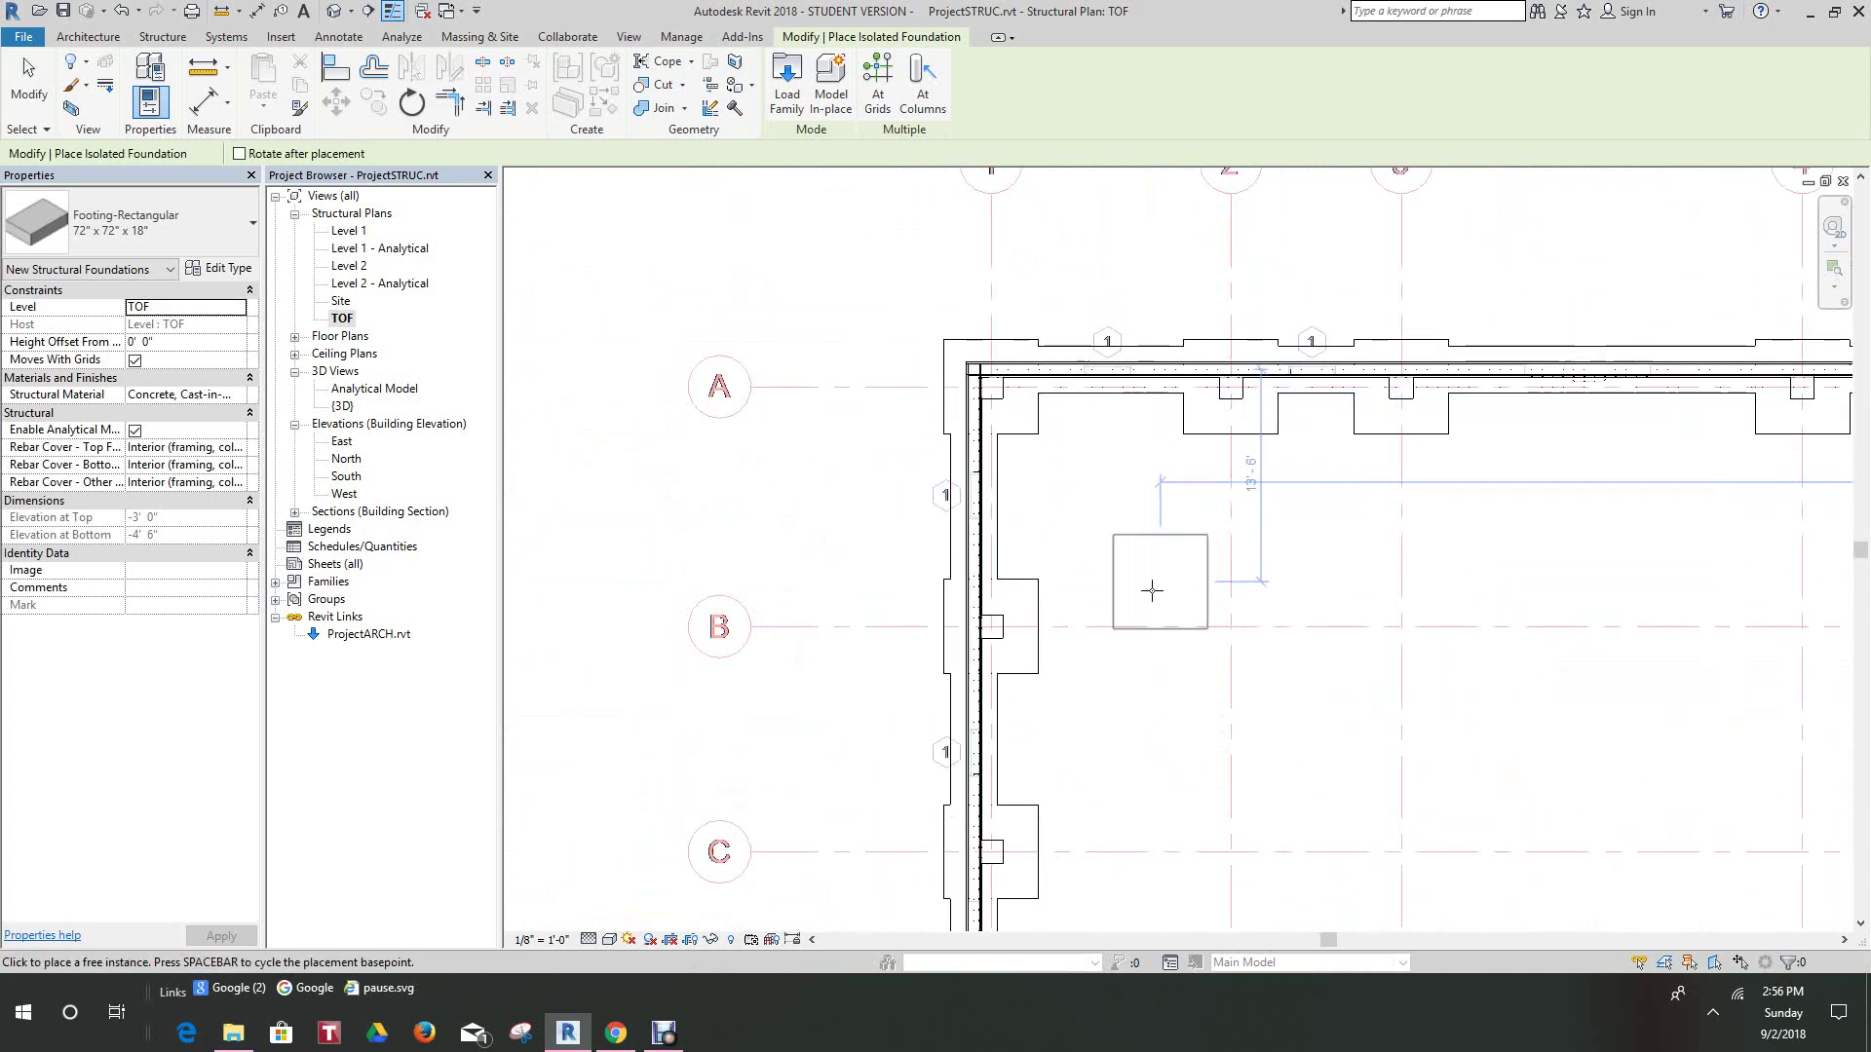
- End footing placement and check along the grid G foundation wall which footings lack a column
right_click(1142, 589)
left_click(1200, 606)
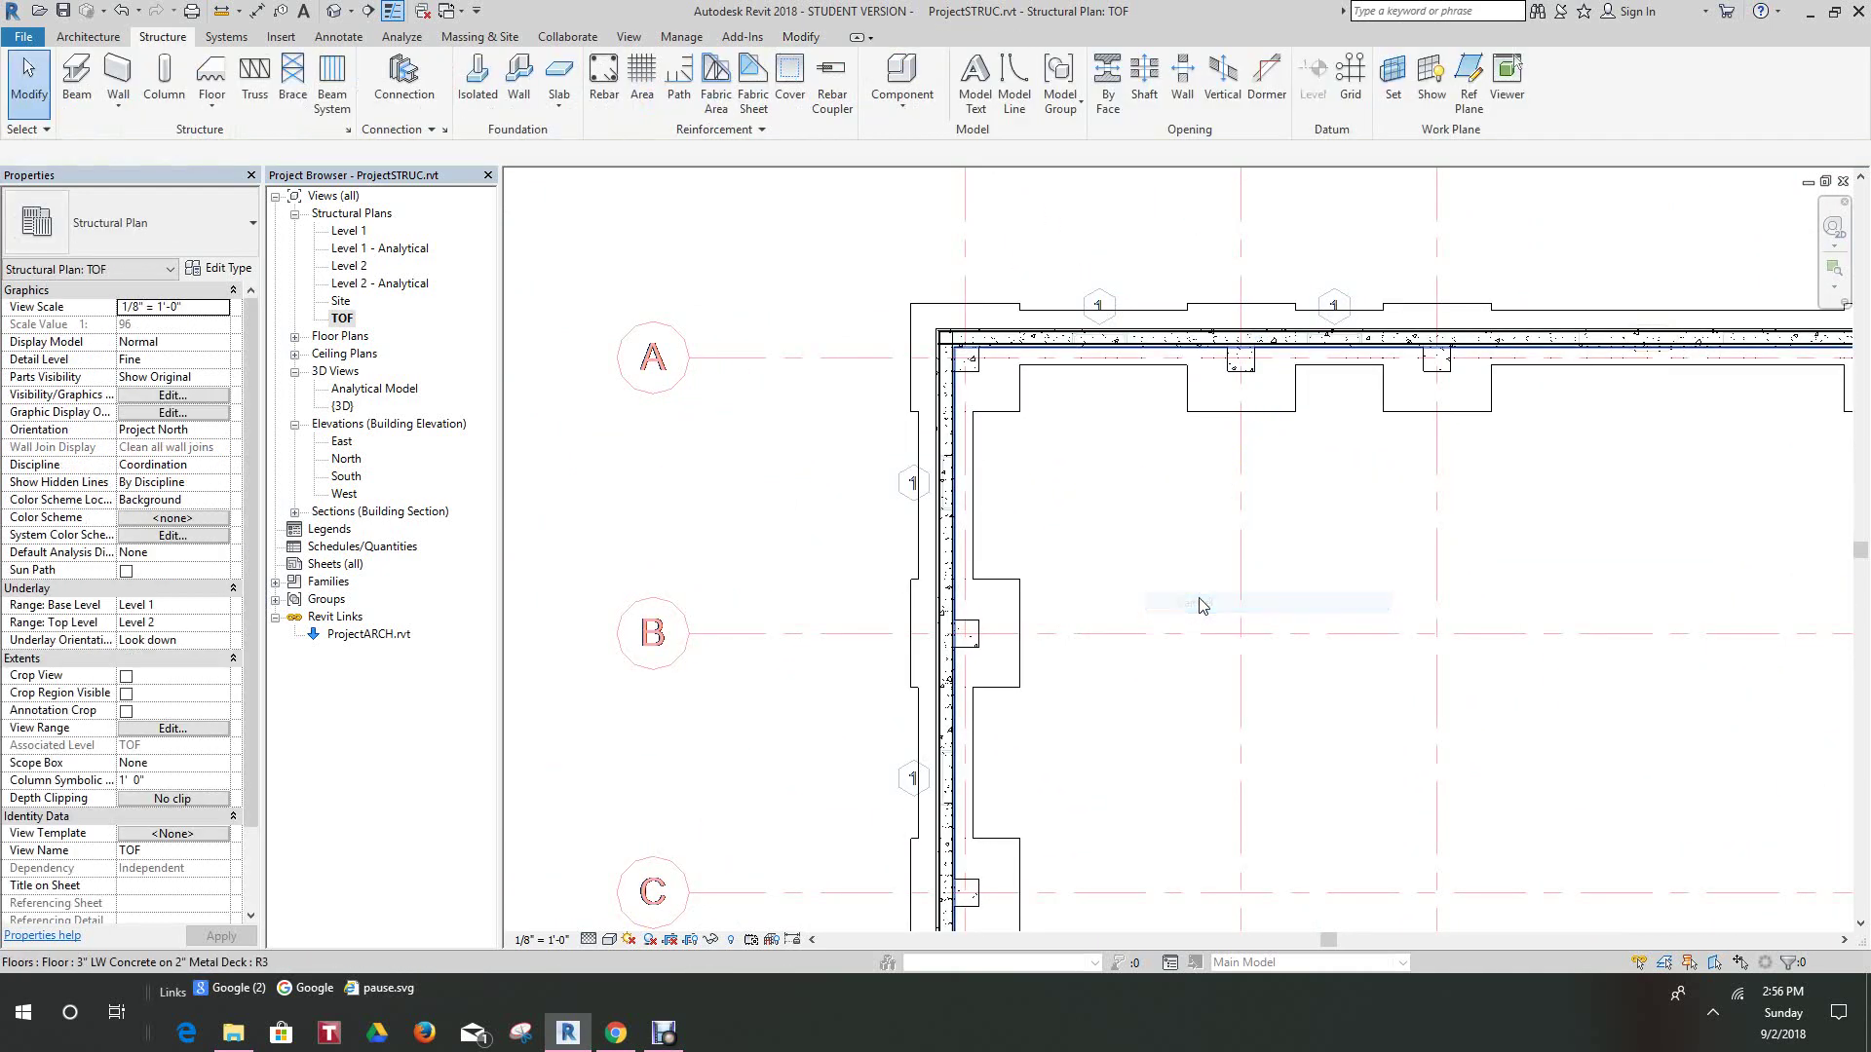
scroll(1201, 629, "down", 2)
scroll(1200, 633, "down", 1)
middle_click_drag(1183, 620, 1072, 495)
middle_click_drag(1327, 721, 1294, 661)
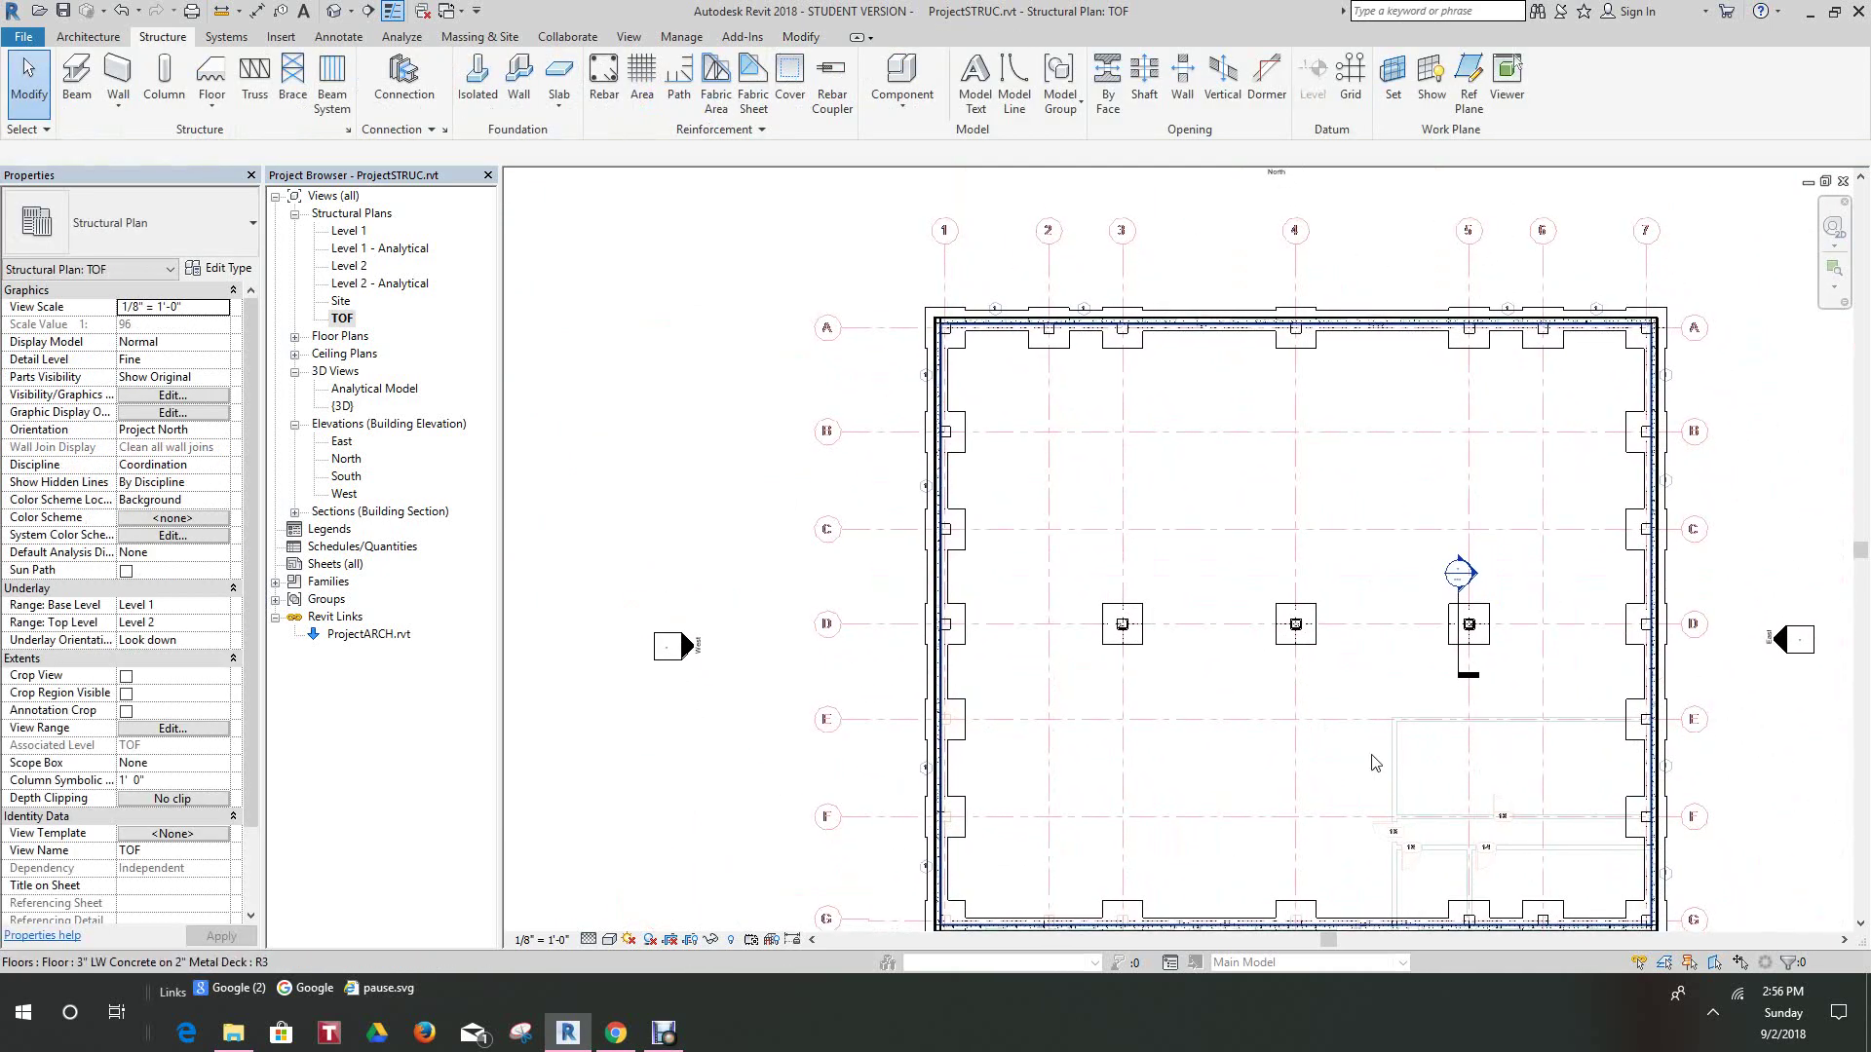
middle_click_drag(1392, 846, 1348, 804)
scroll(1270, 894, "up", 5)
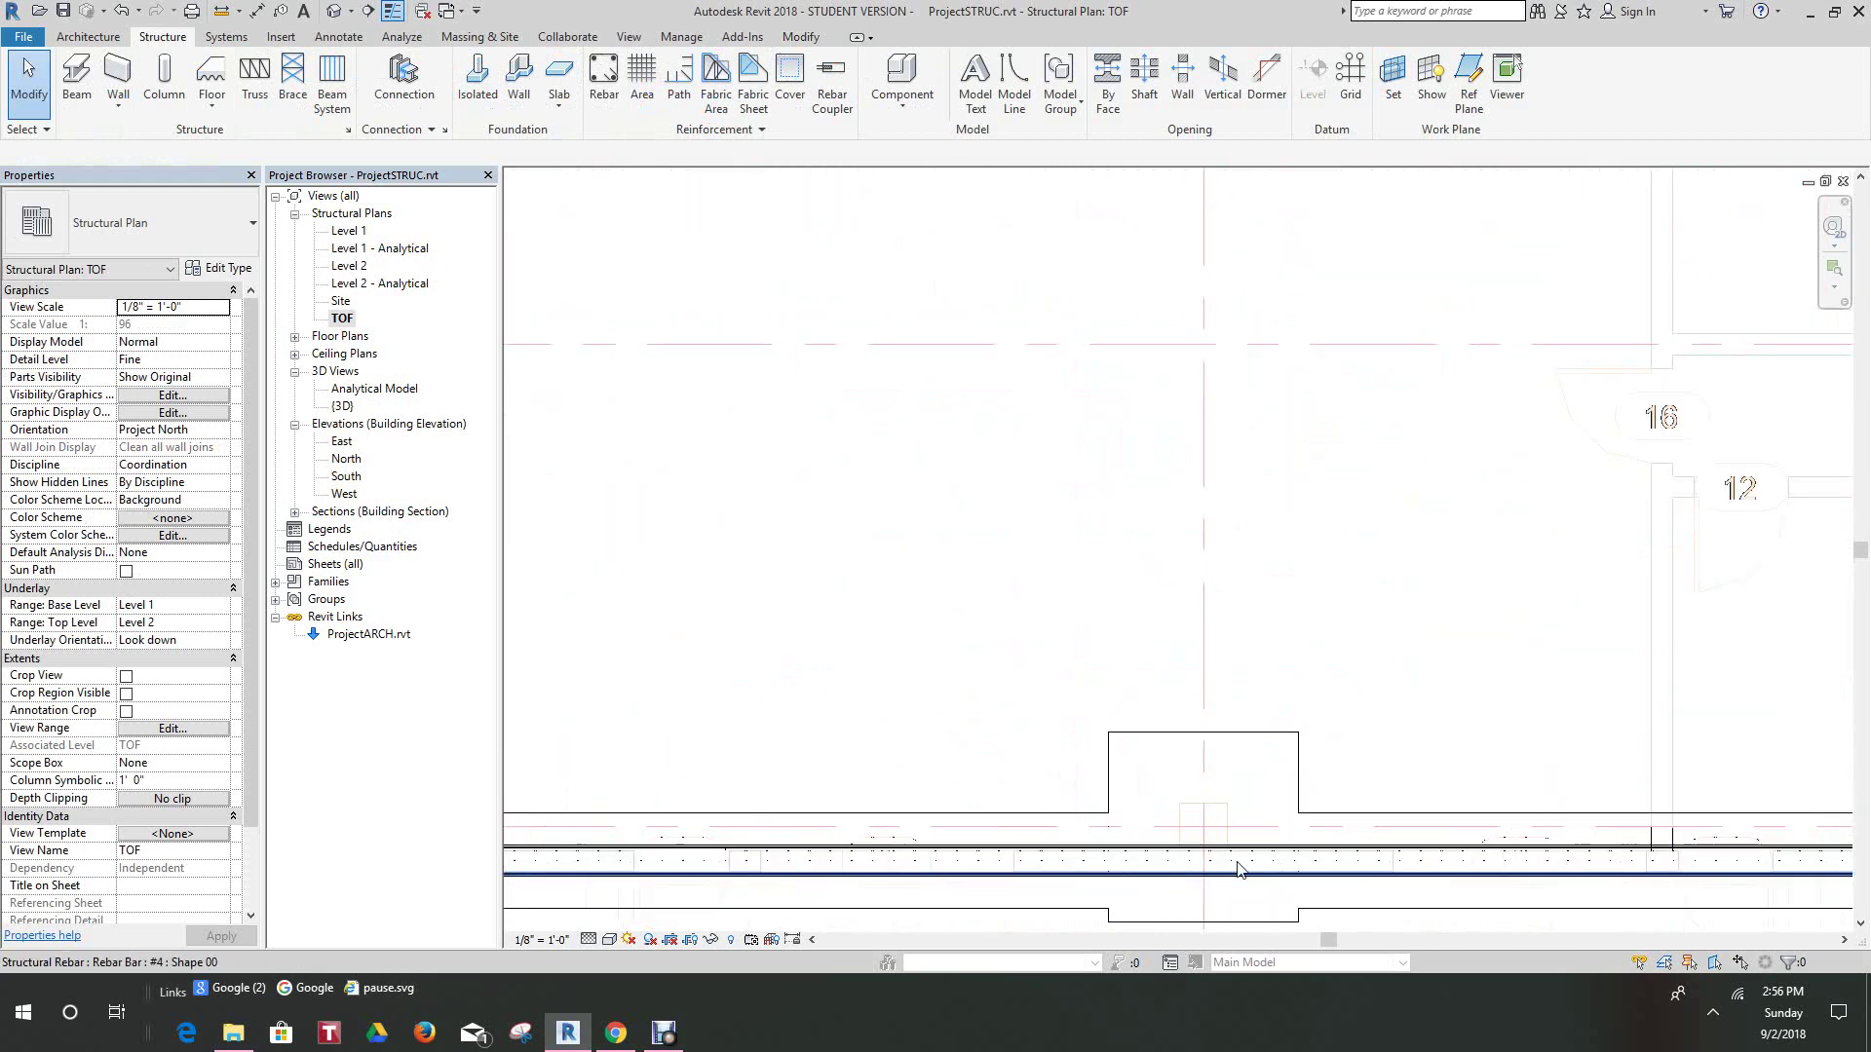
scroll(1242, 863, "down", 2)
middle_click_drag(1248, 844, 1257, 740)
scroll(1255, 791, "down", 3)
middle_click_drag(1341, 795, 1289, 779)
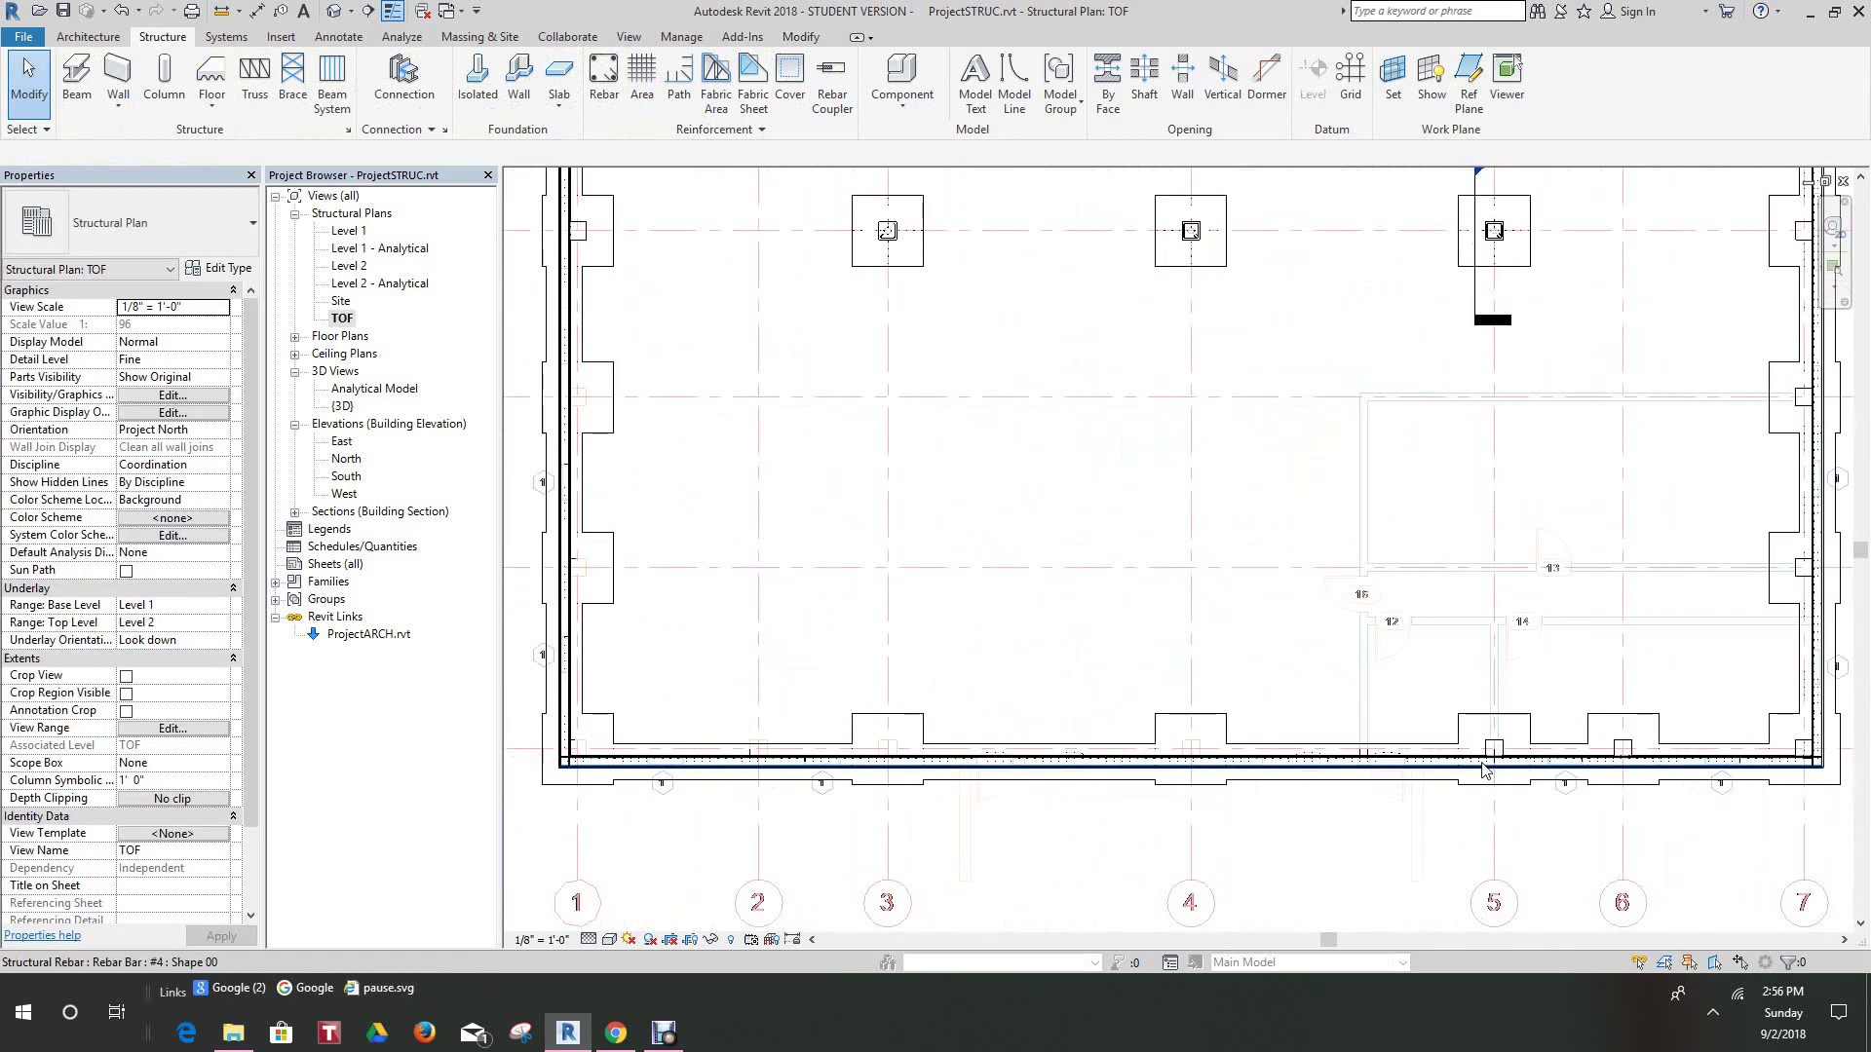
- Copy the 18X18 concrete column at grid G-5 onto the footings at G-4, G-3 and G-1
scroll(1485, 748, "up", 5)
left_click(1518, 738)
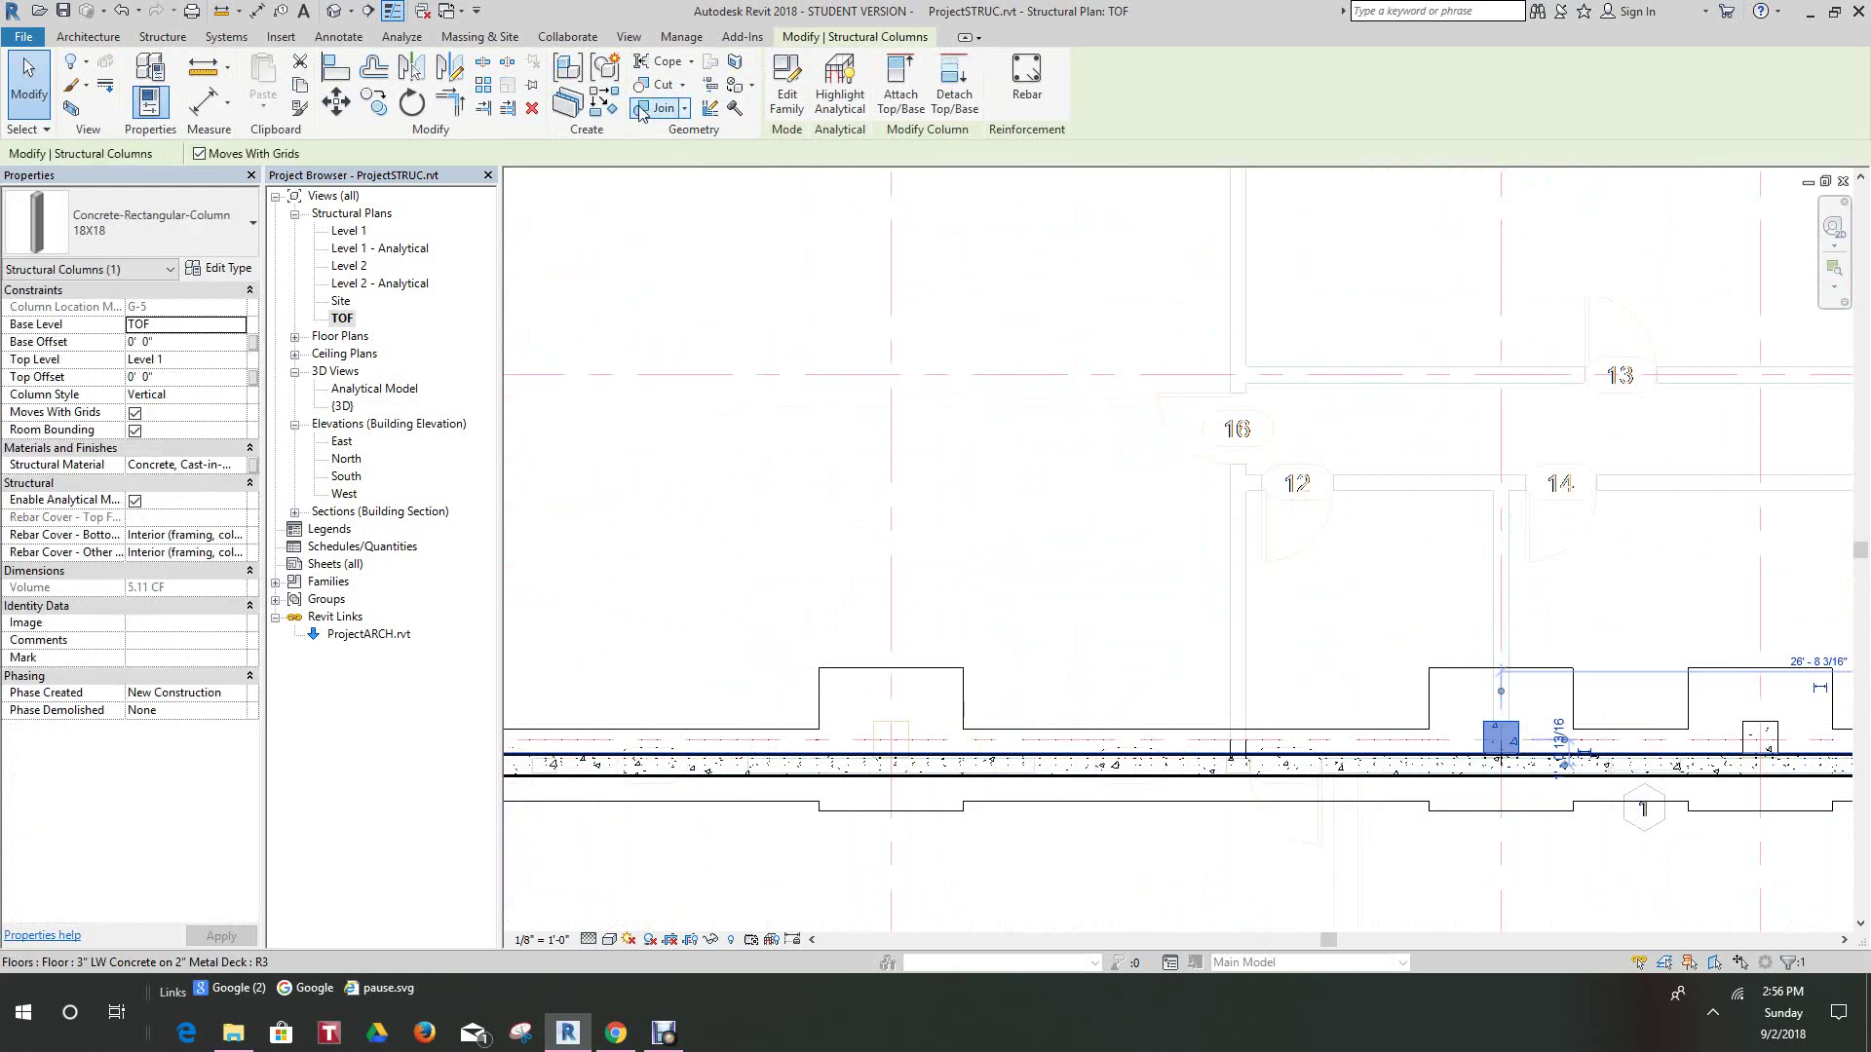
left_click(385, 107)
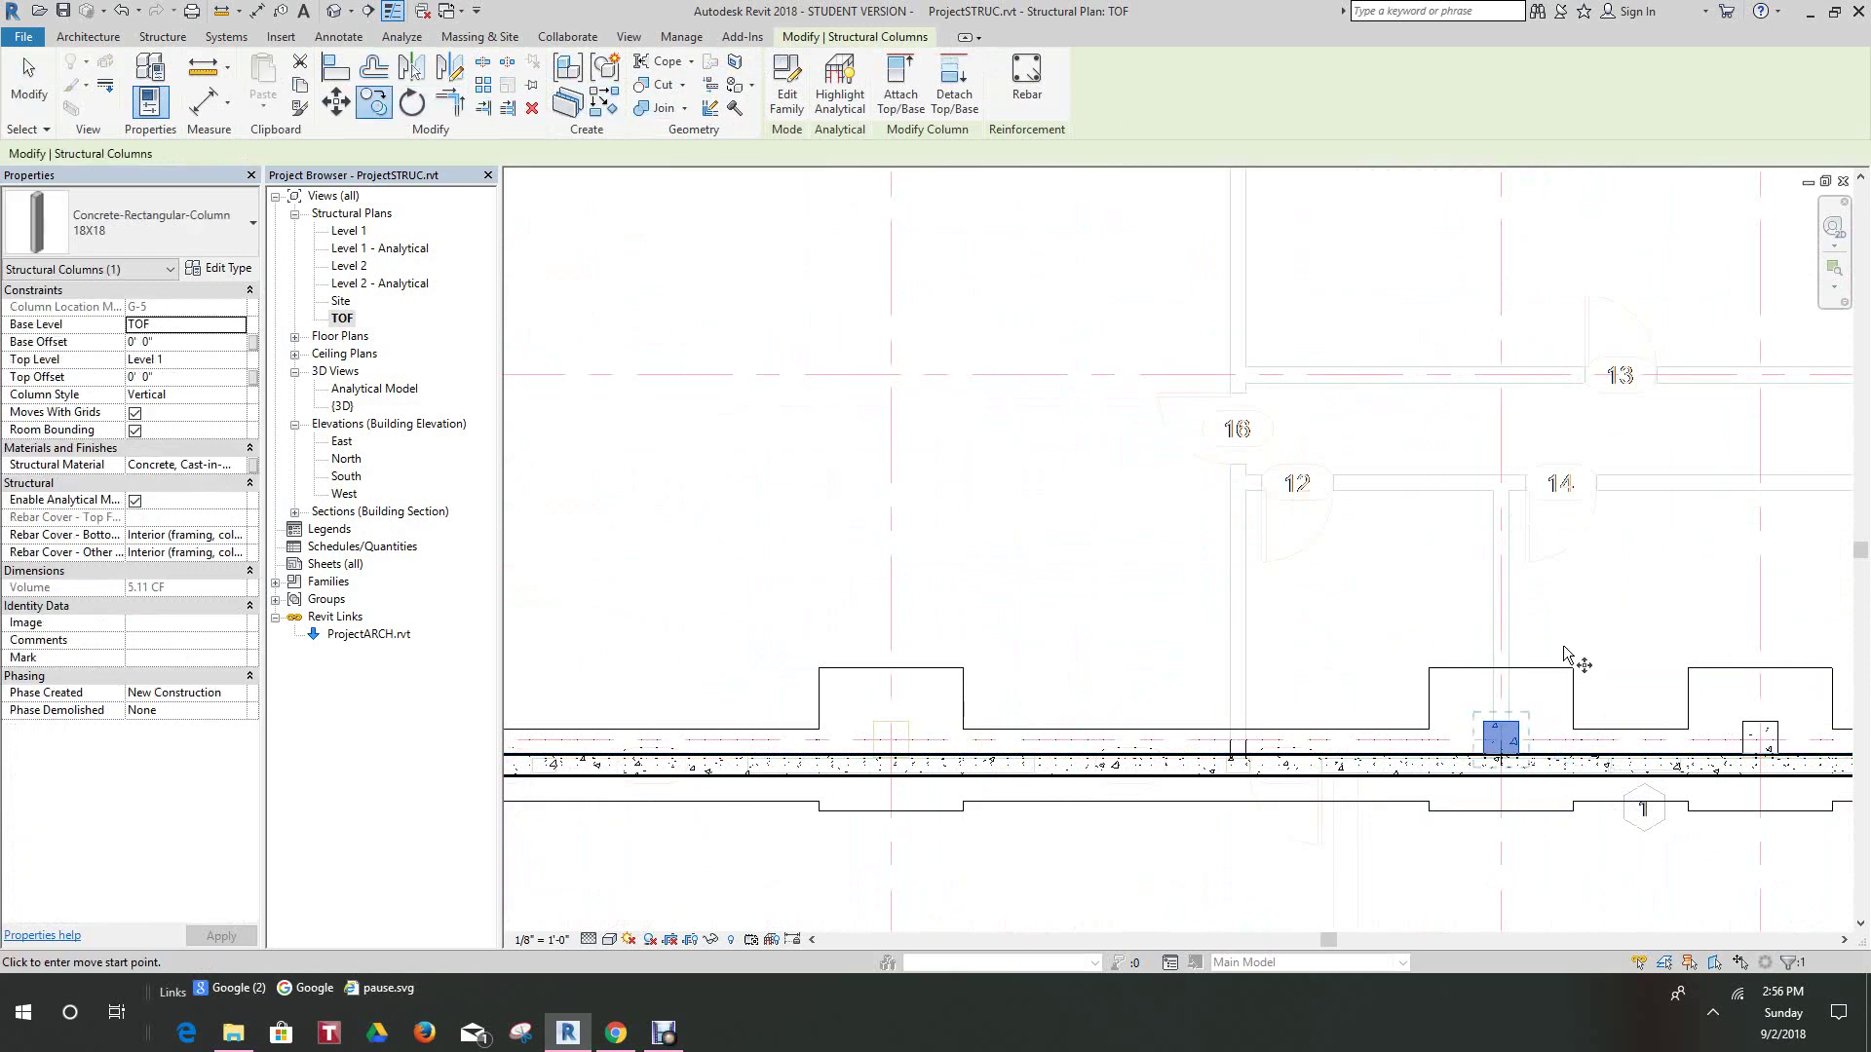
left_click(1508, 741)
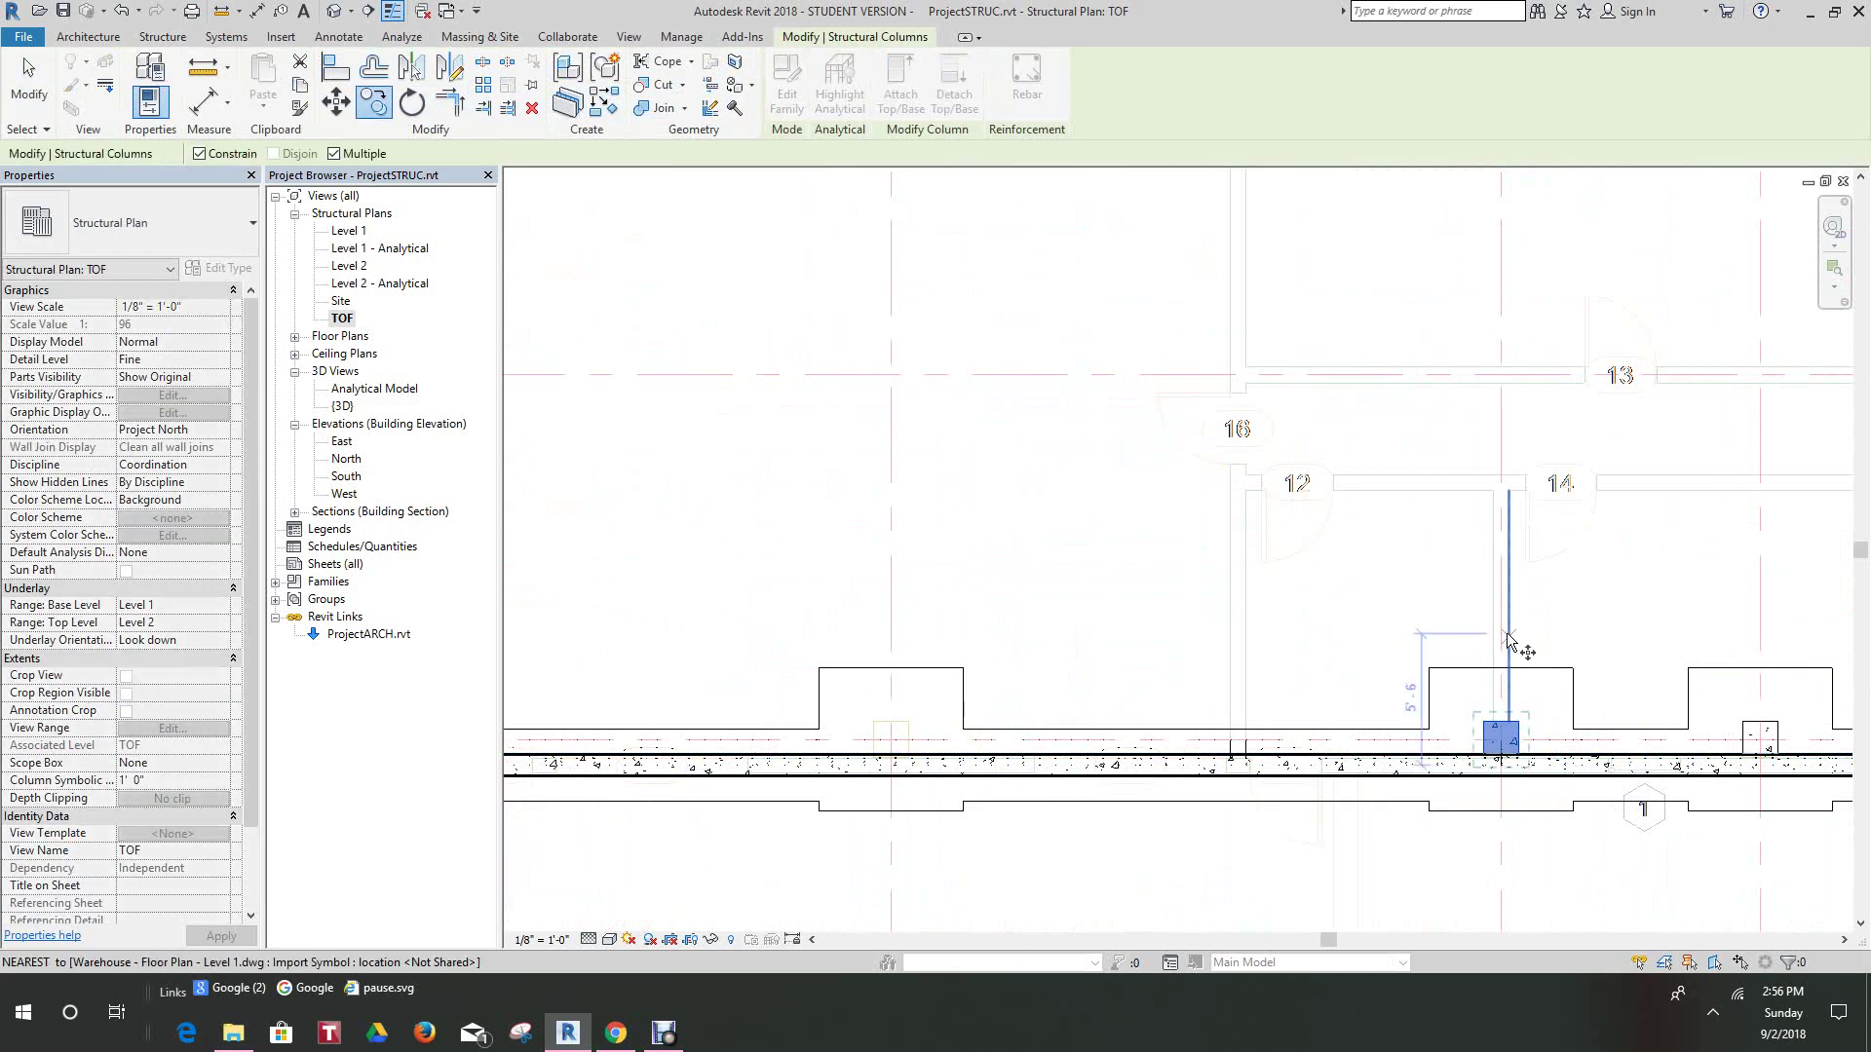
left_click(889, 657)
middle_click_drag(891, 660, 1855, 629)
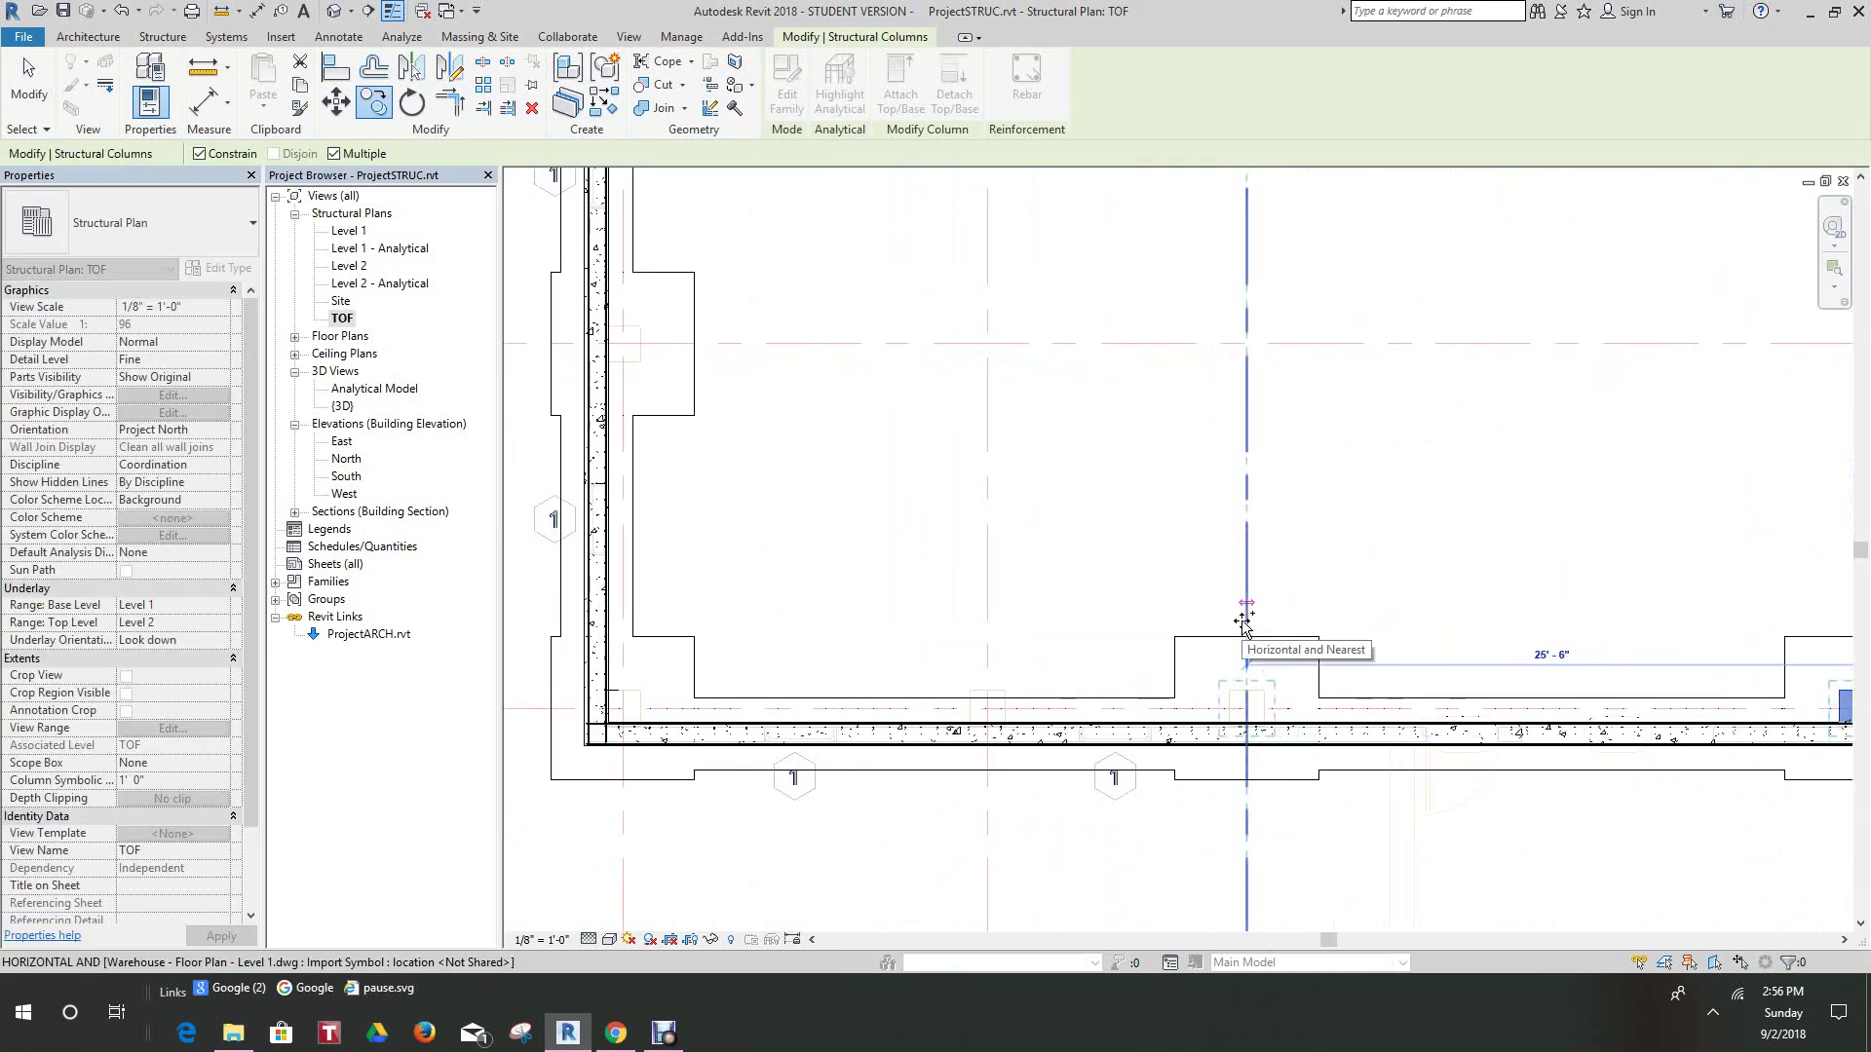
left_click(624, 629)
right_click(625, 629)
left_click(687, 639)
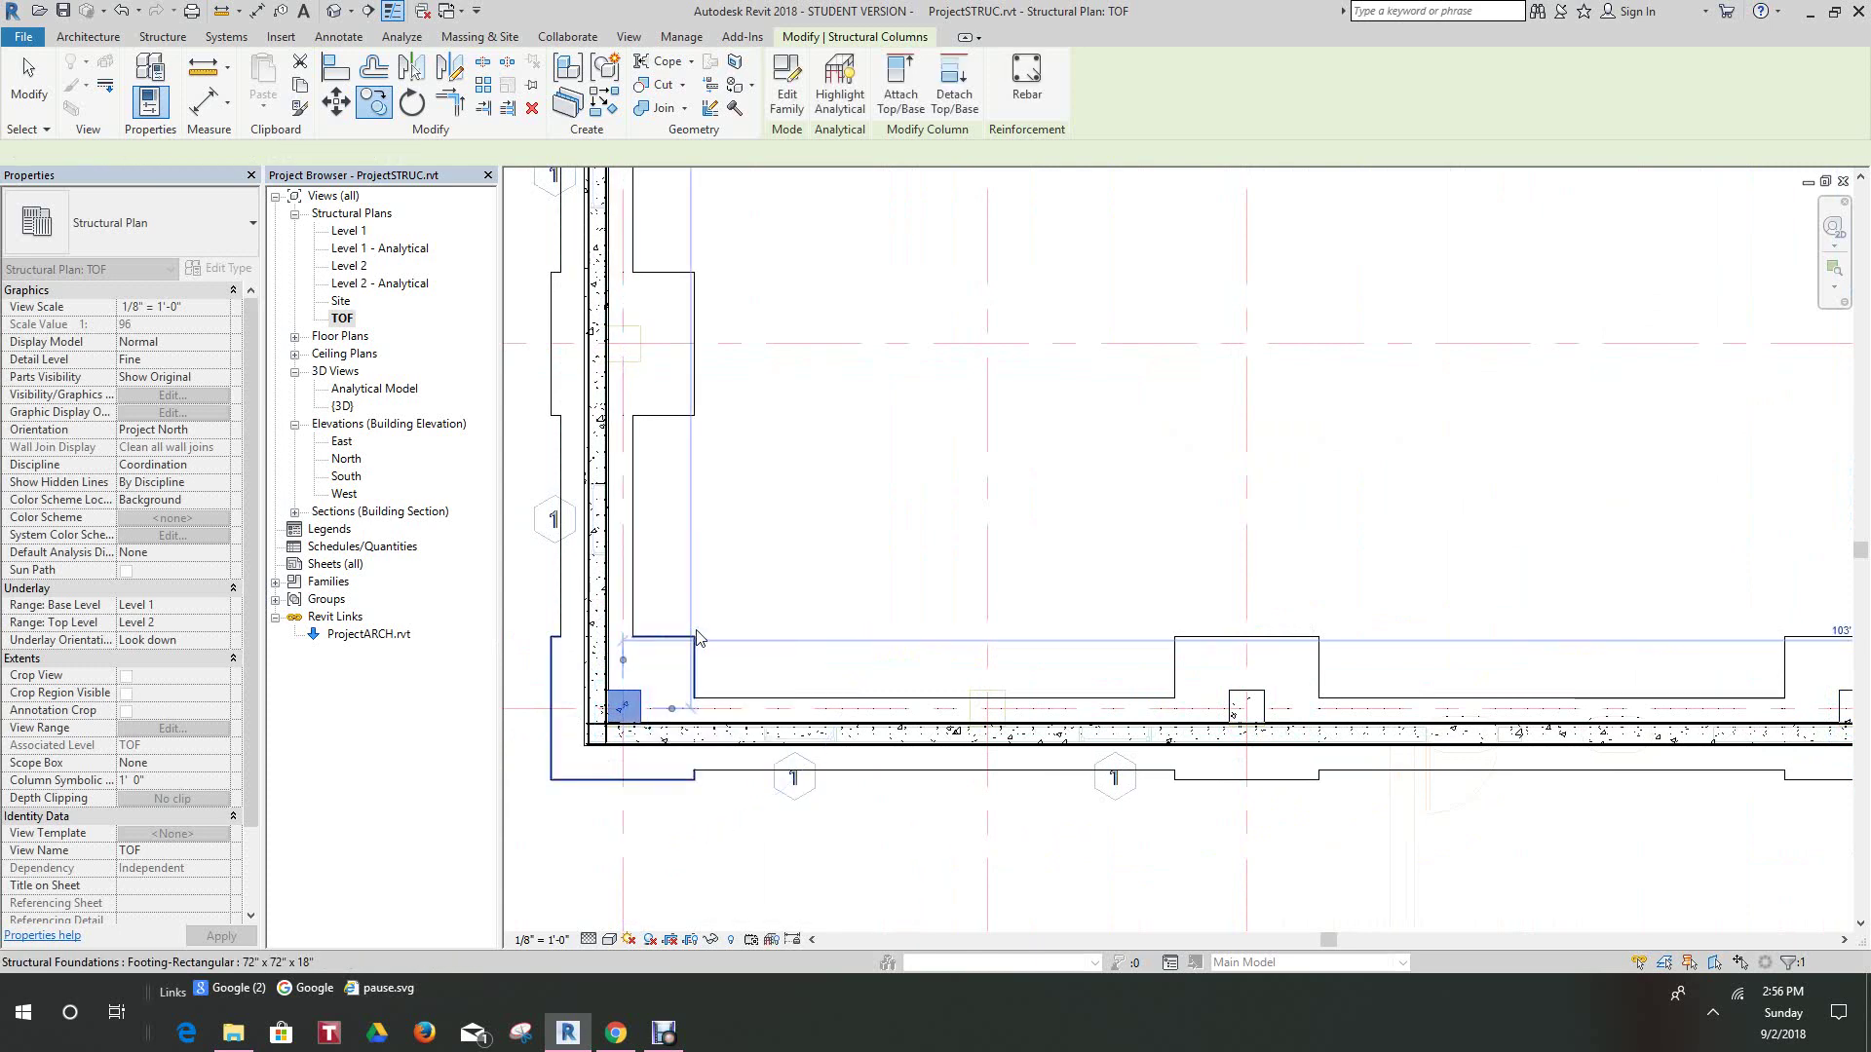
- Copy the 18X18 corner column at grid G-1 onto the footing at F-1
scroll(595, 599, "down", 2)
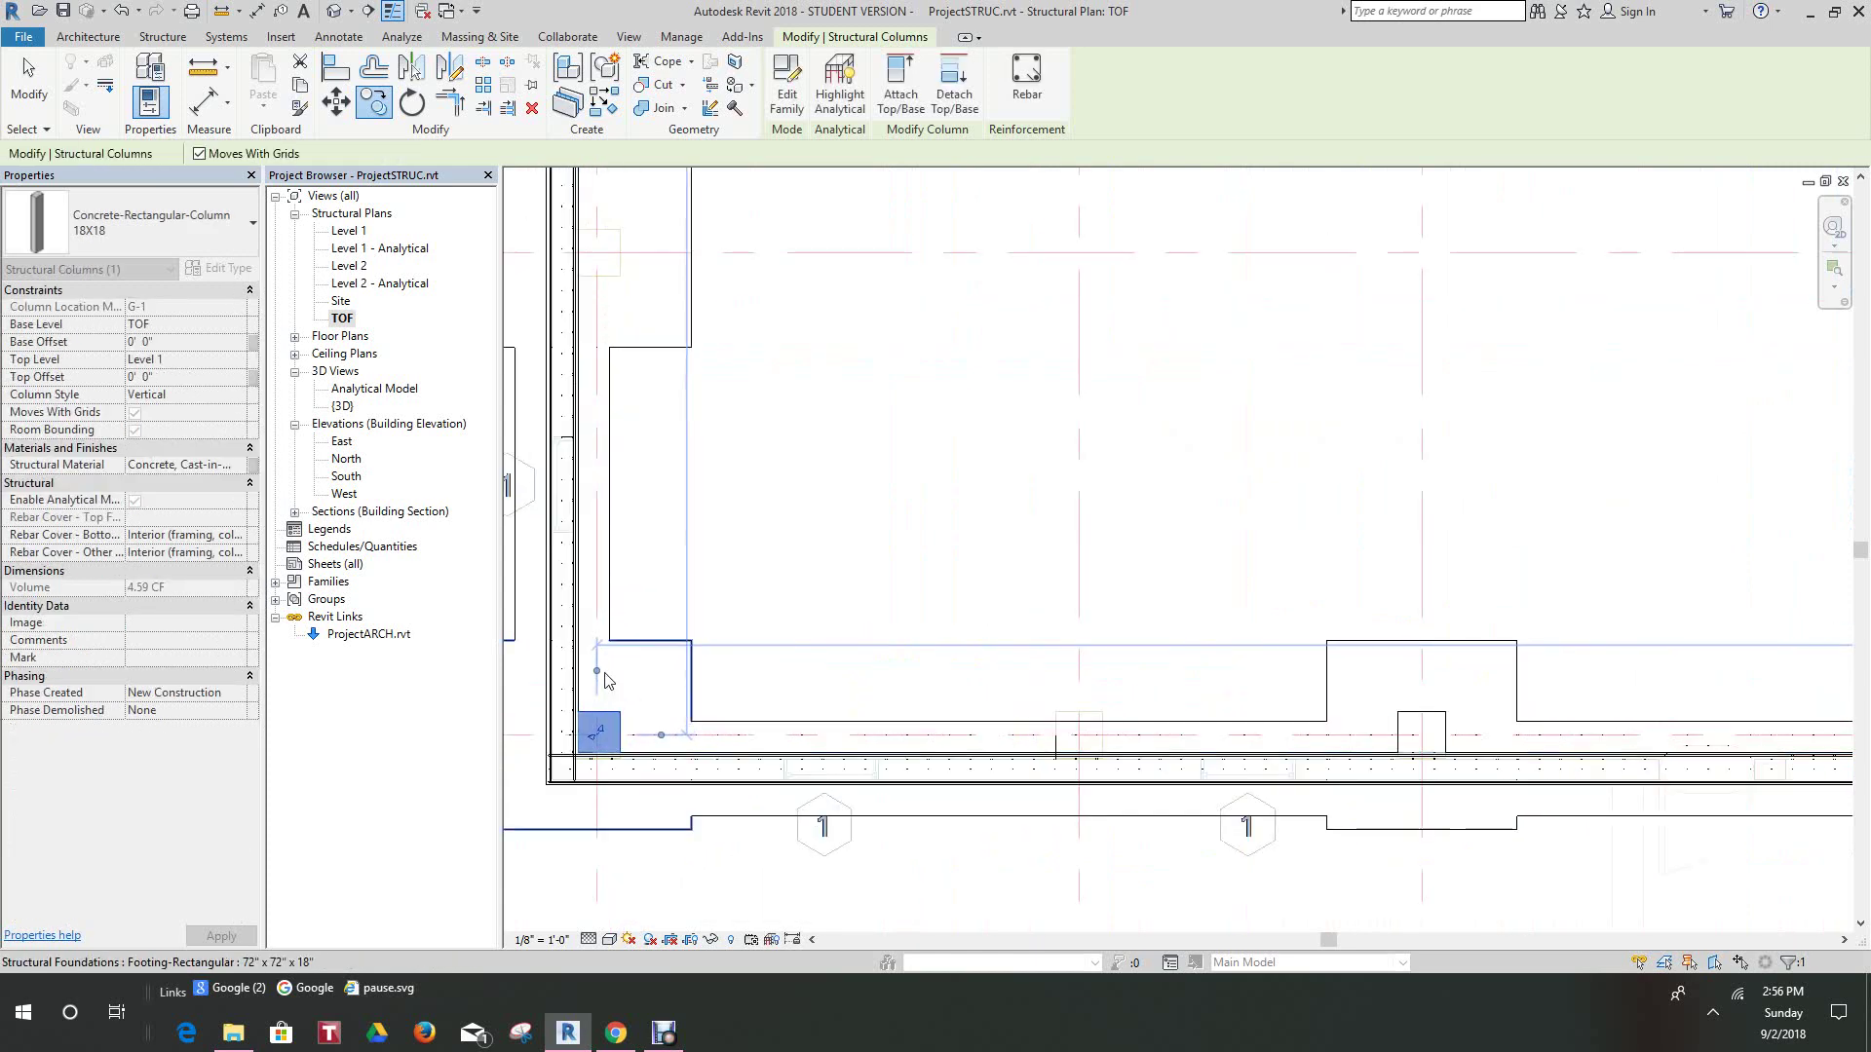
left_click(373, 101)
scroll(706, 694, "up", 2)
left_click(651, 692)
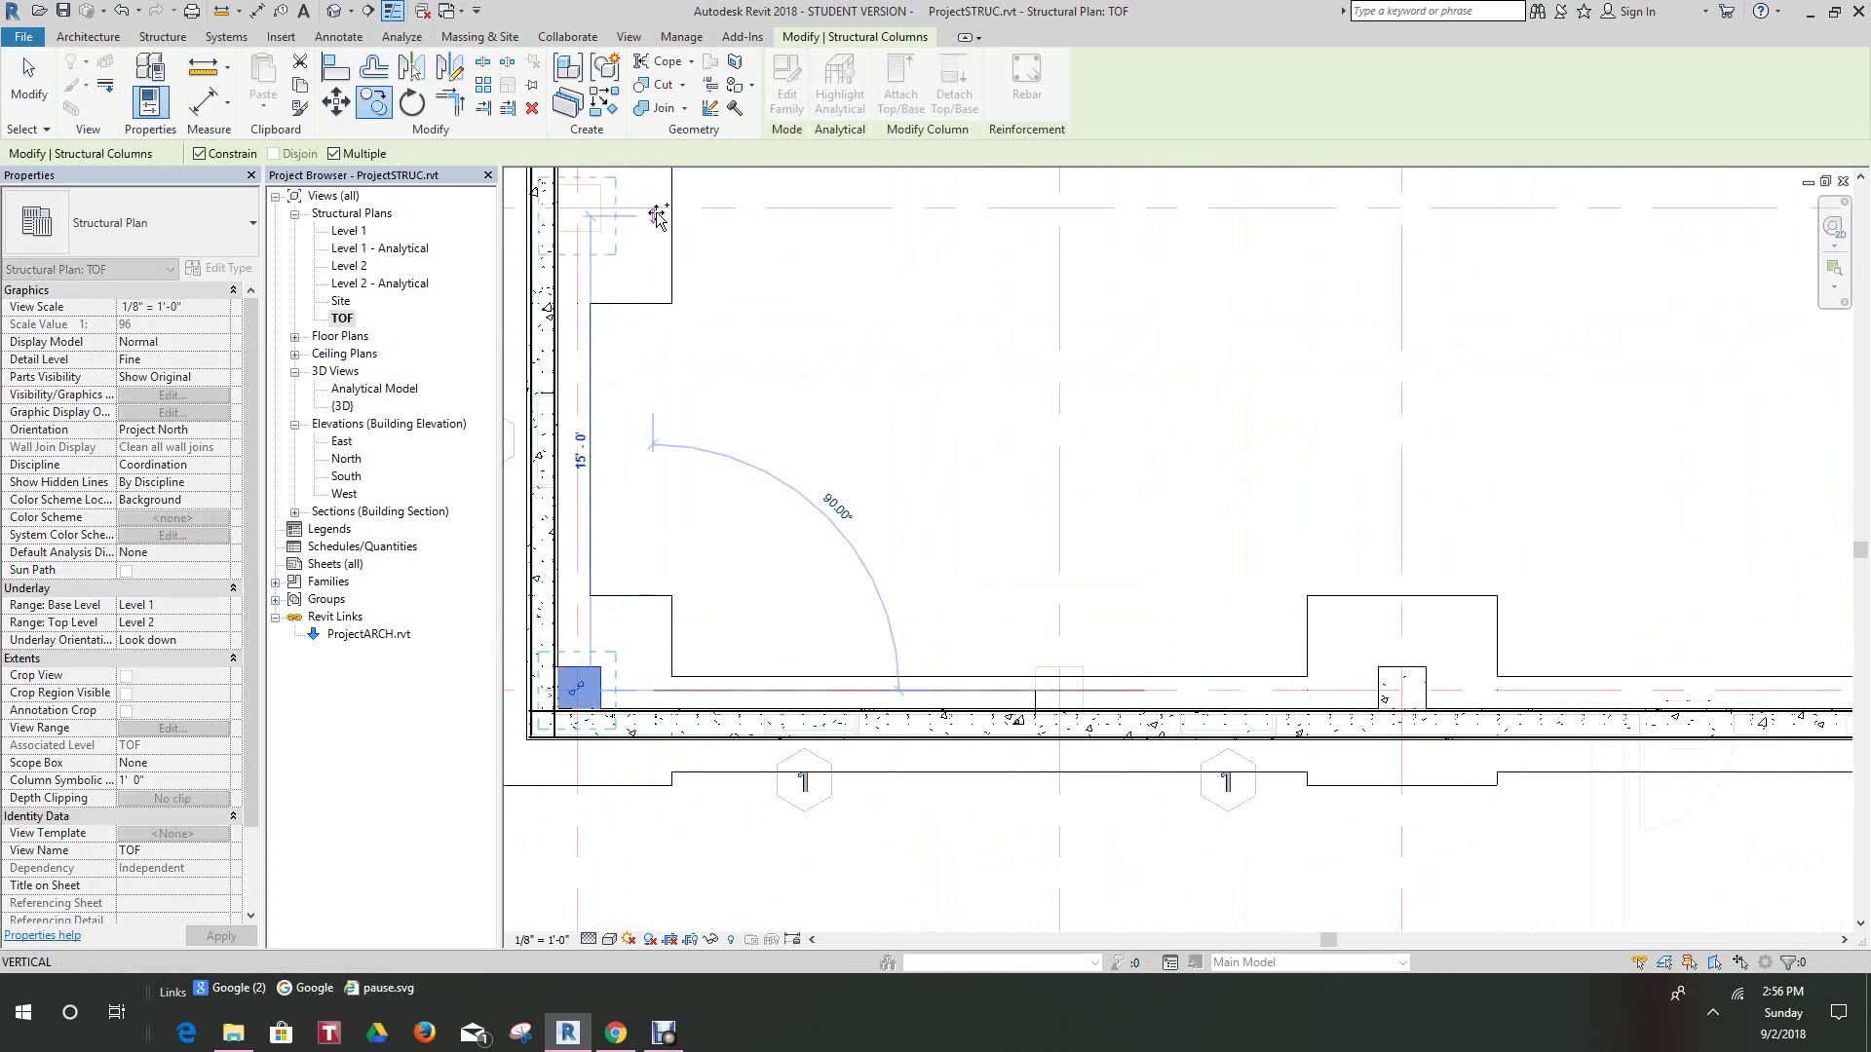
left_click(656, 208)
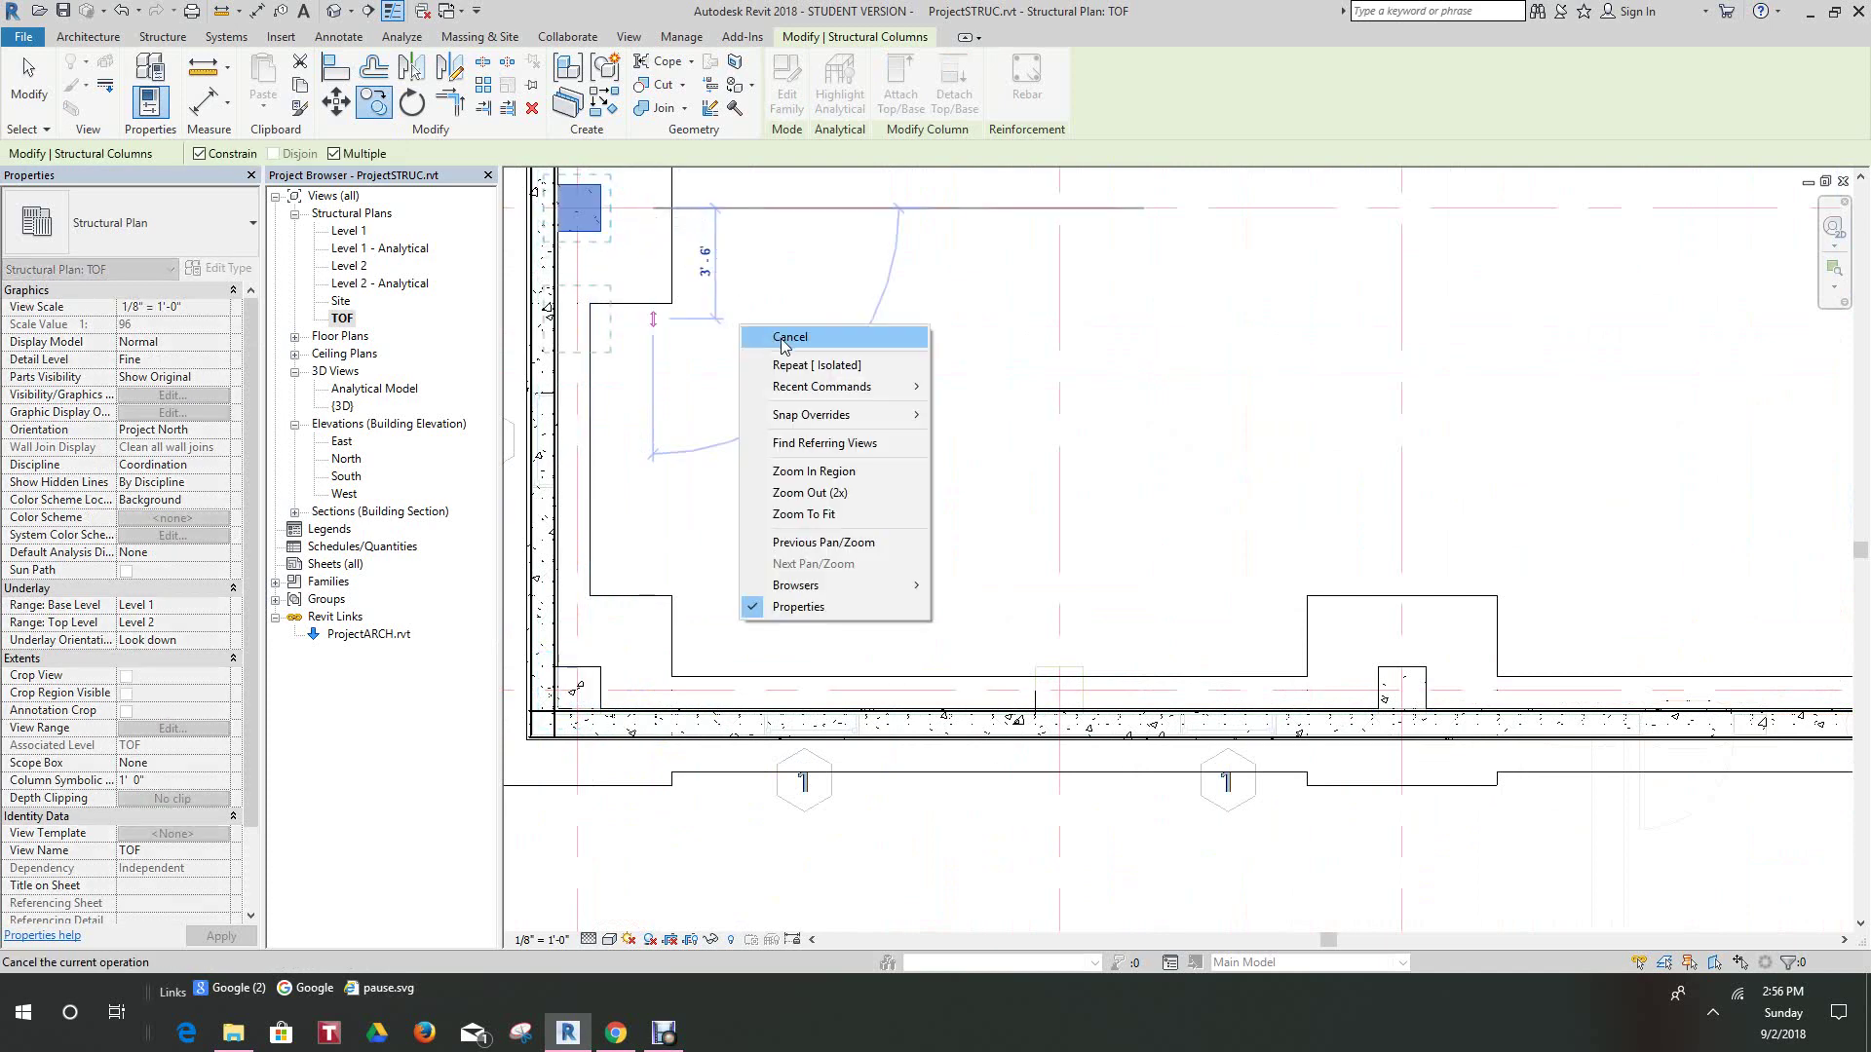
left_click(779, 338)
- Copy the 18X18 column at grid F-1 onto the footing at E-1 and end the copy
scroll(777, 376, "down", 2)
middle_click_drag(781, 378, 793, 707)
middle_click_drag(778, 575, 807, 668)
scroll(712, 666, "up", 1)
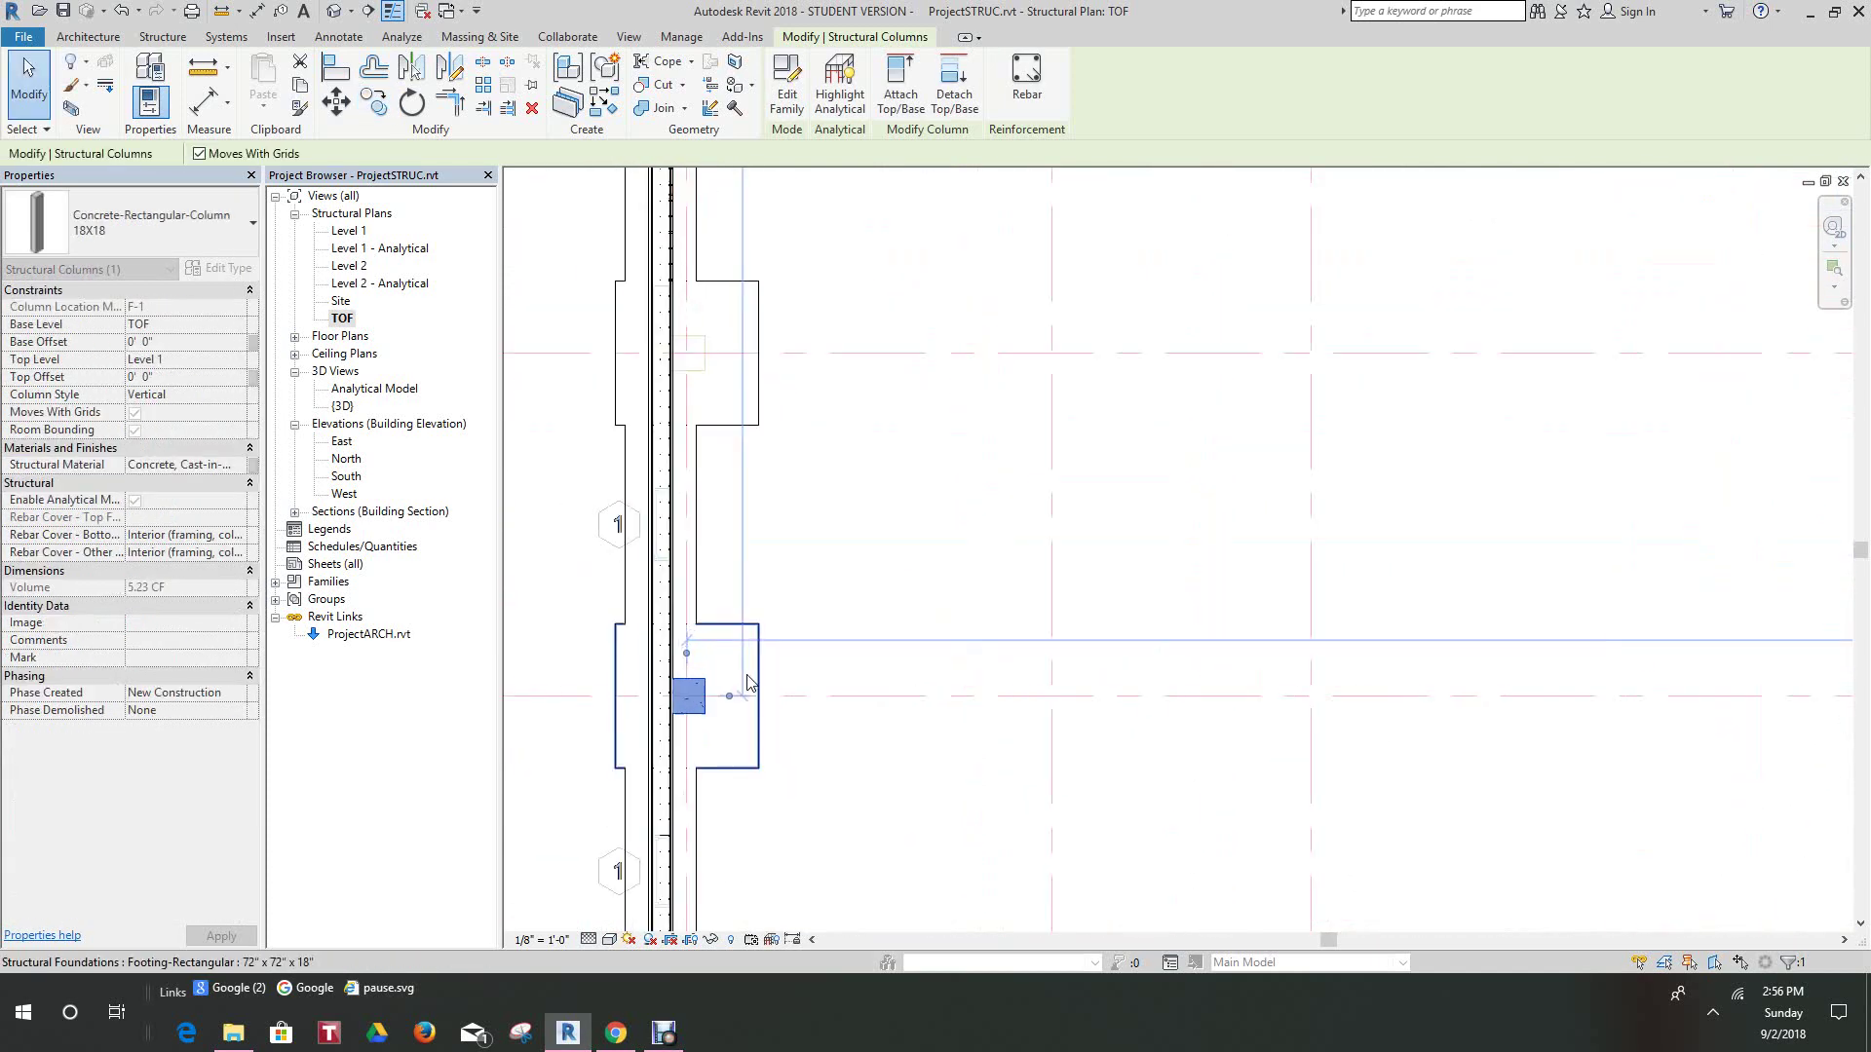
key("c")
key("o")
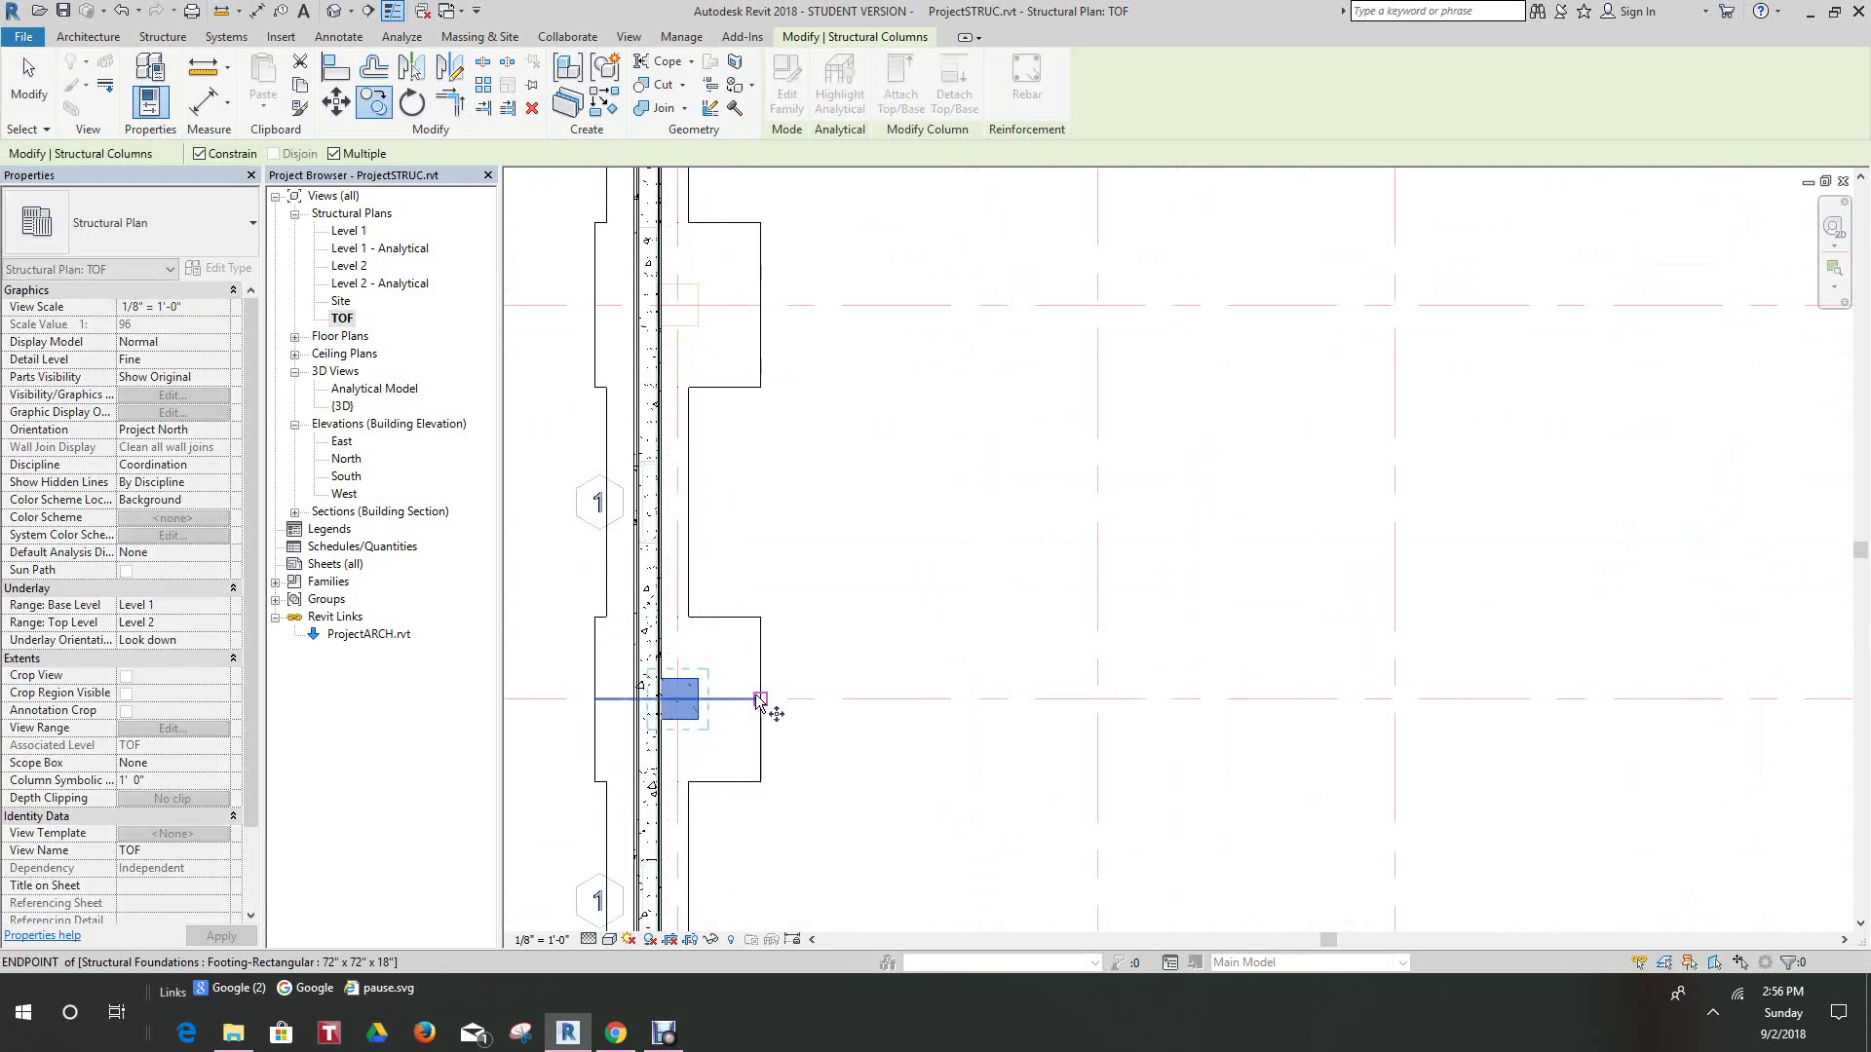
left_click(740, 311)
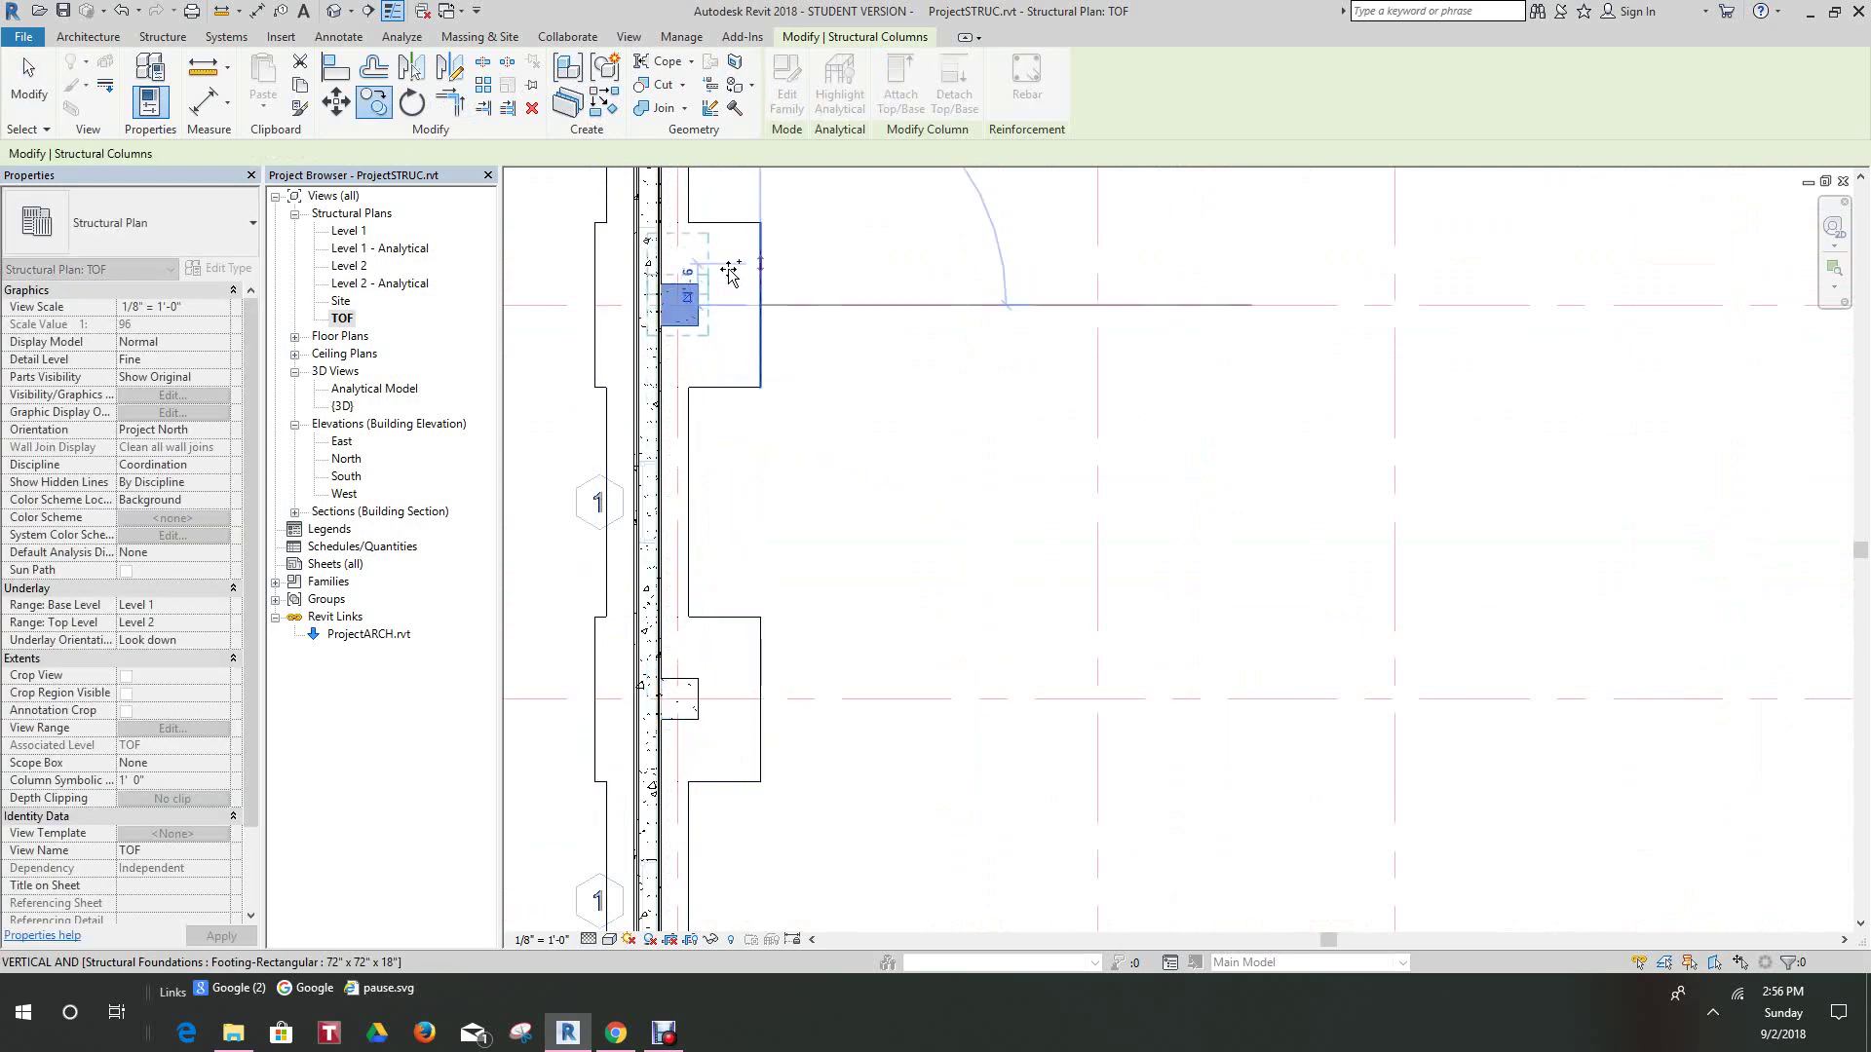
middle_click_drag(742, 276, 764, 751)
middle_click_drag(738, 563, 745, 638)
scroll(745, 643, "down", 5)
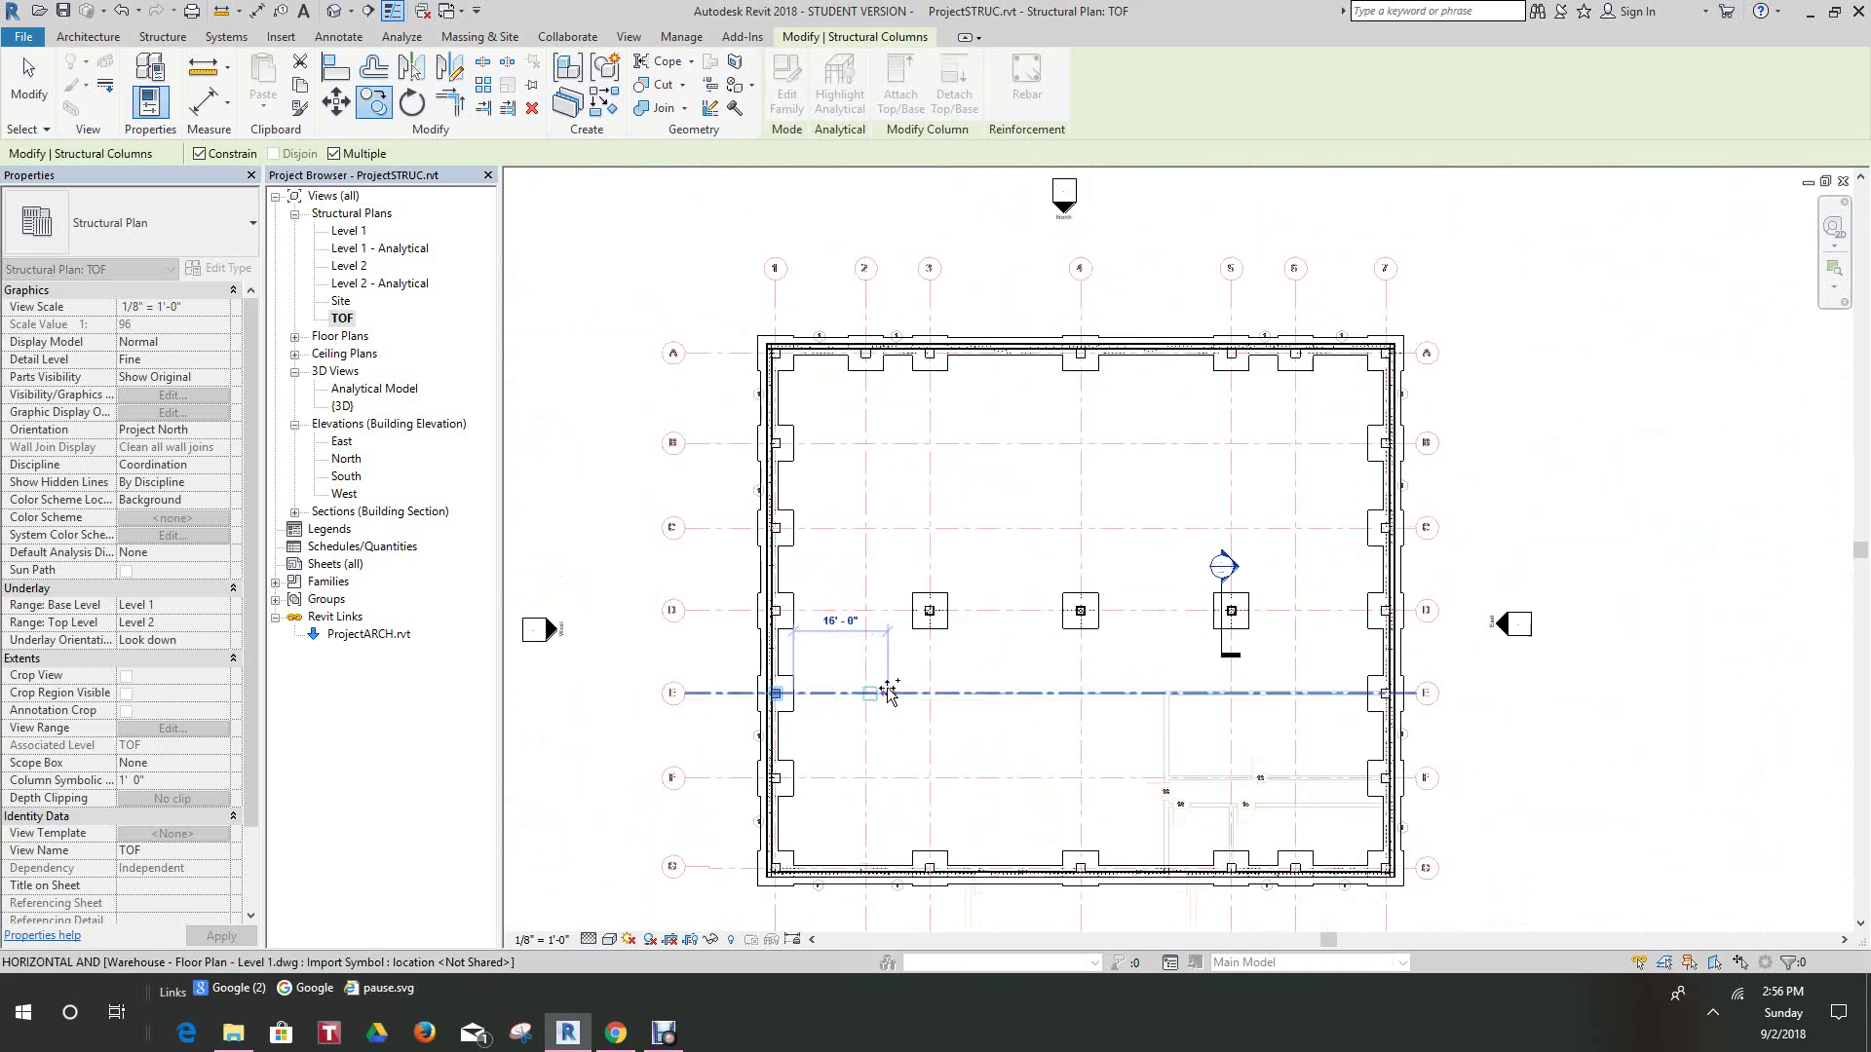
left_click(952, 406)
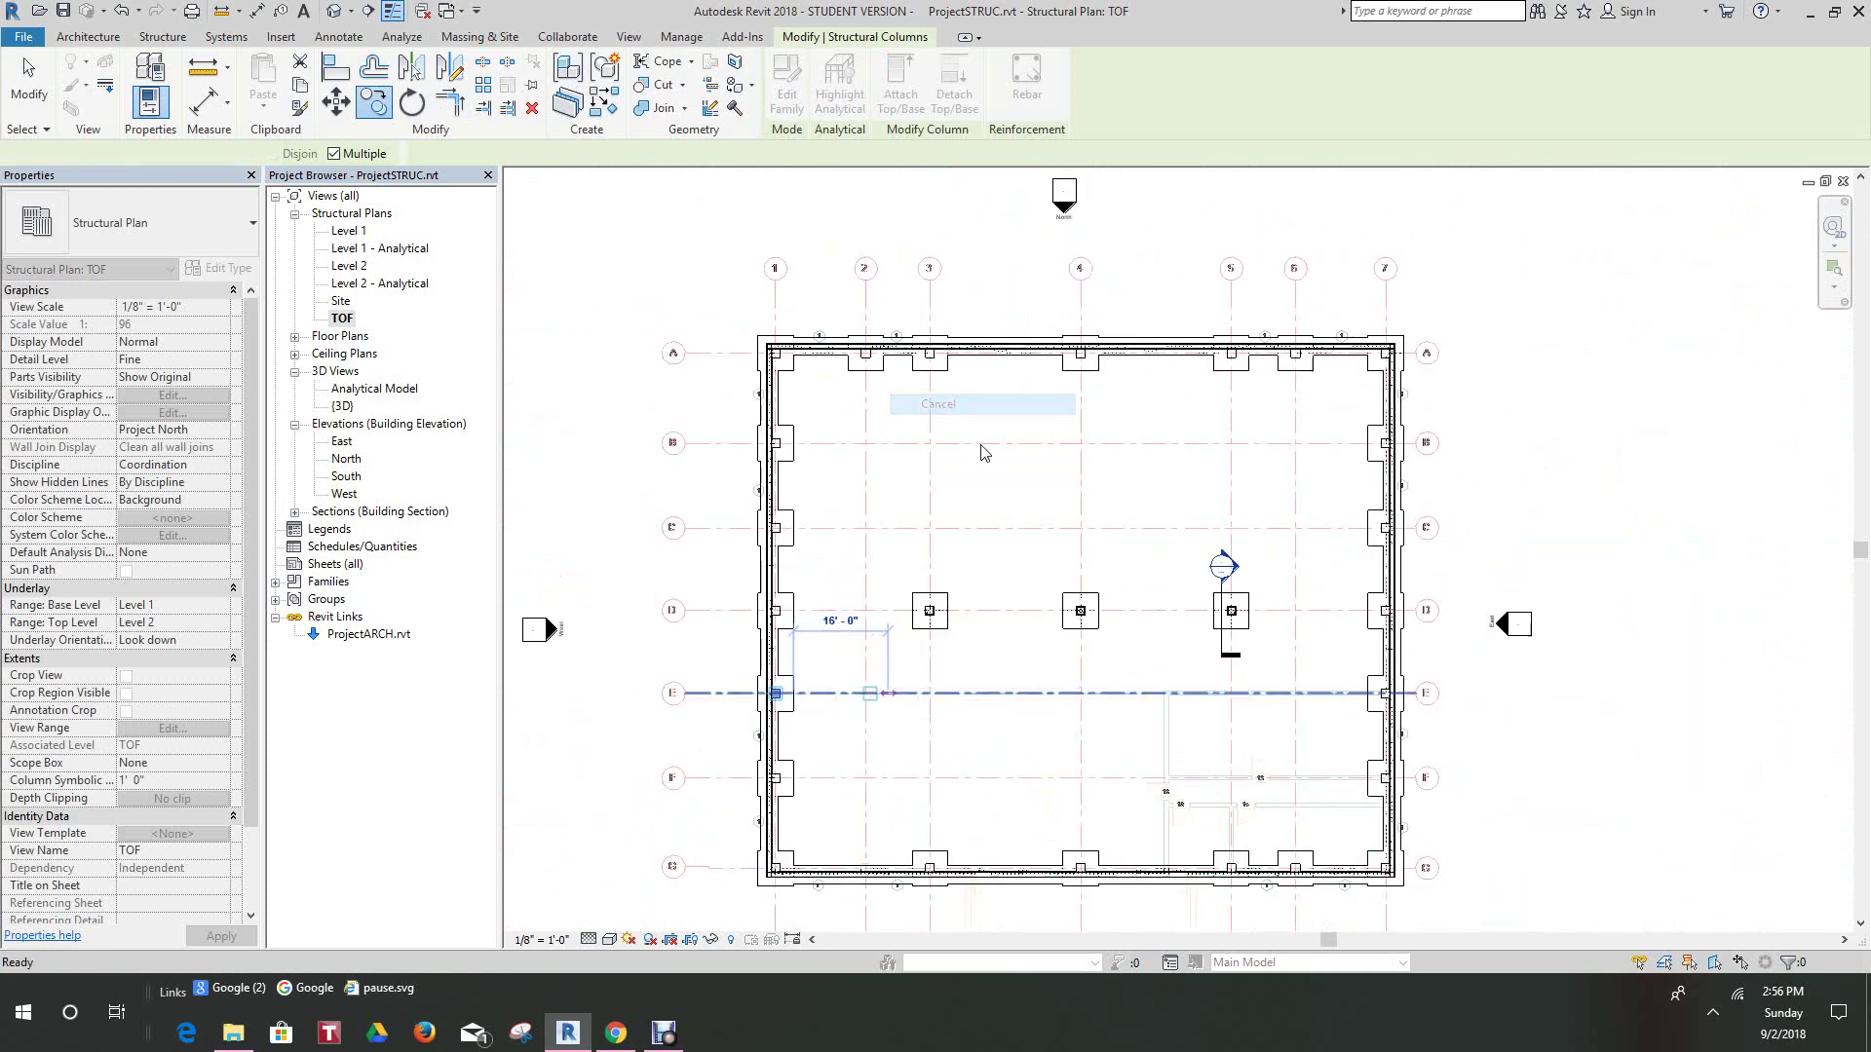
scroll(828, 195, "down", 2)
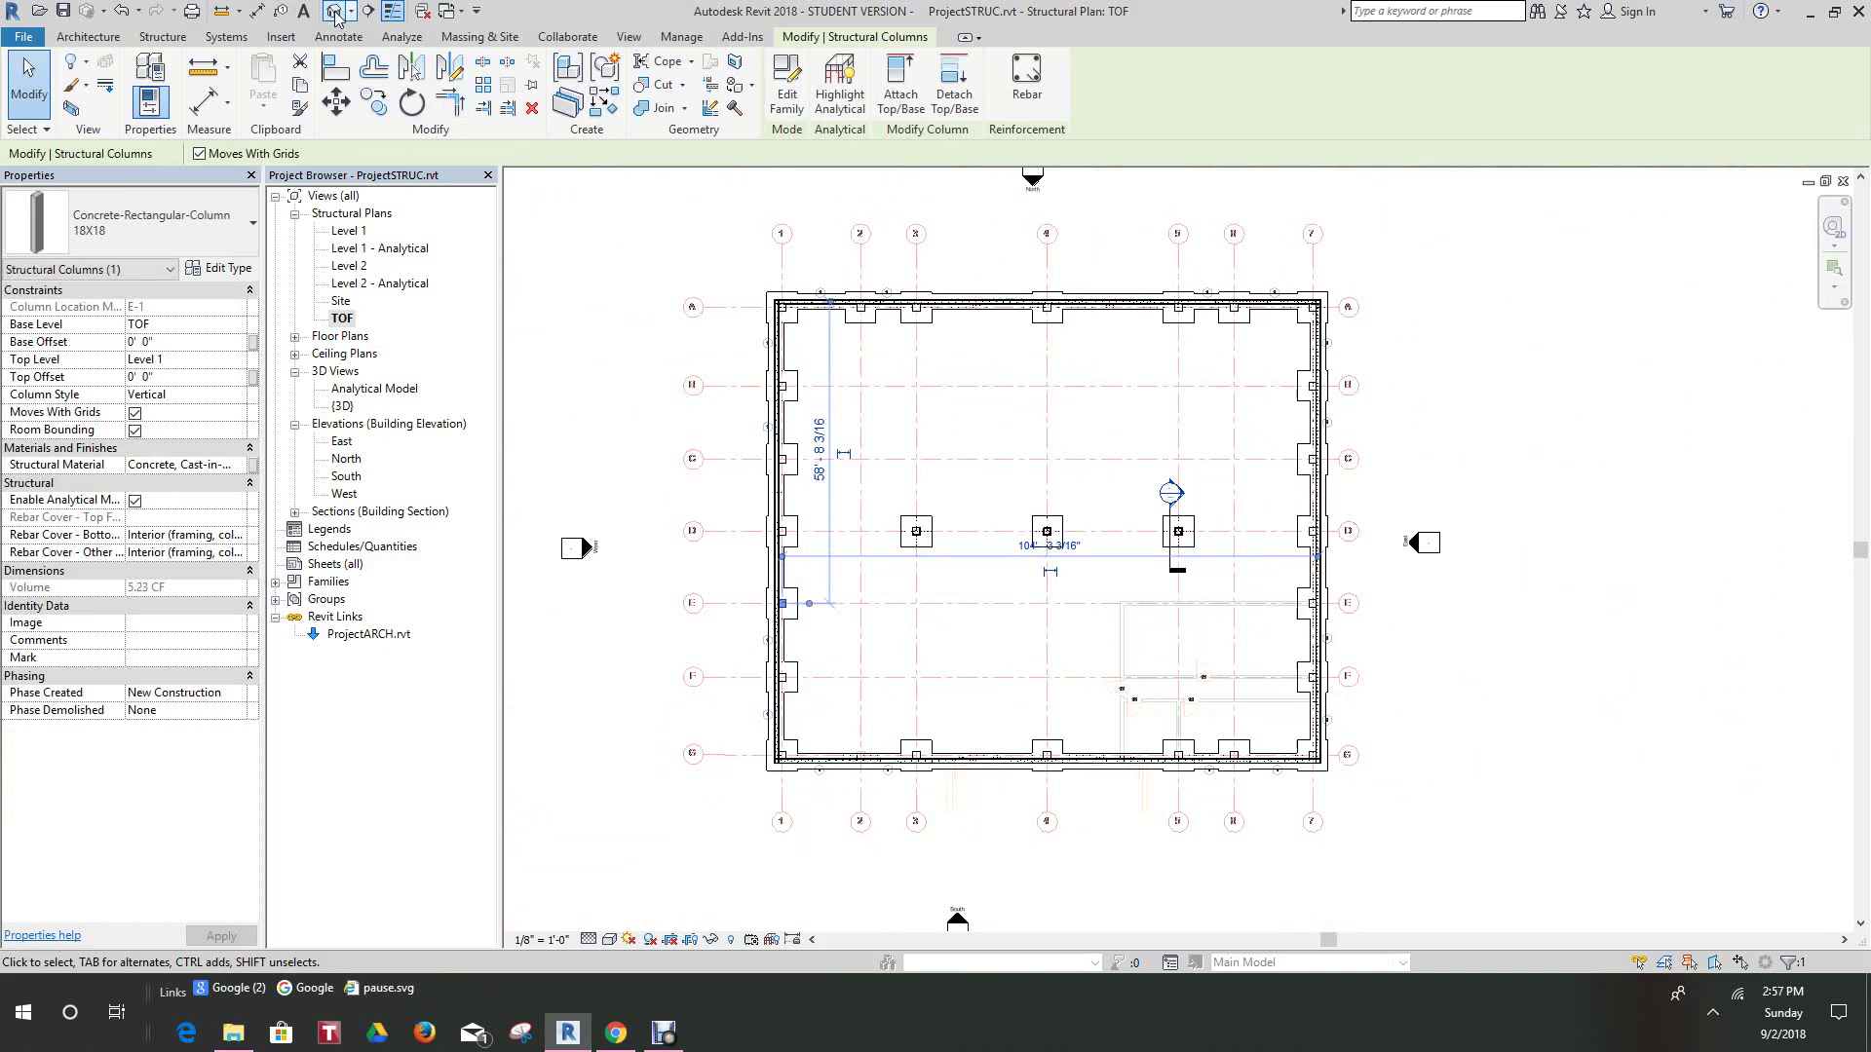
- Open the default 3D view and examine the footings and columns around the building perimeter
left_click(334, 12)
scroll(1294, 410, "up", 2)
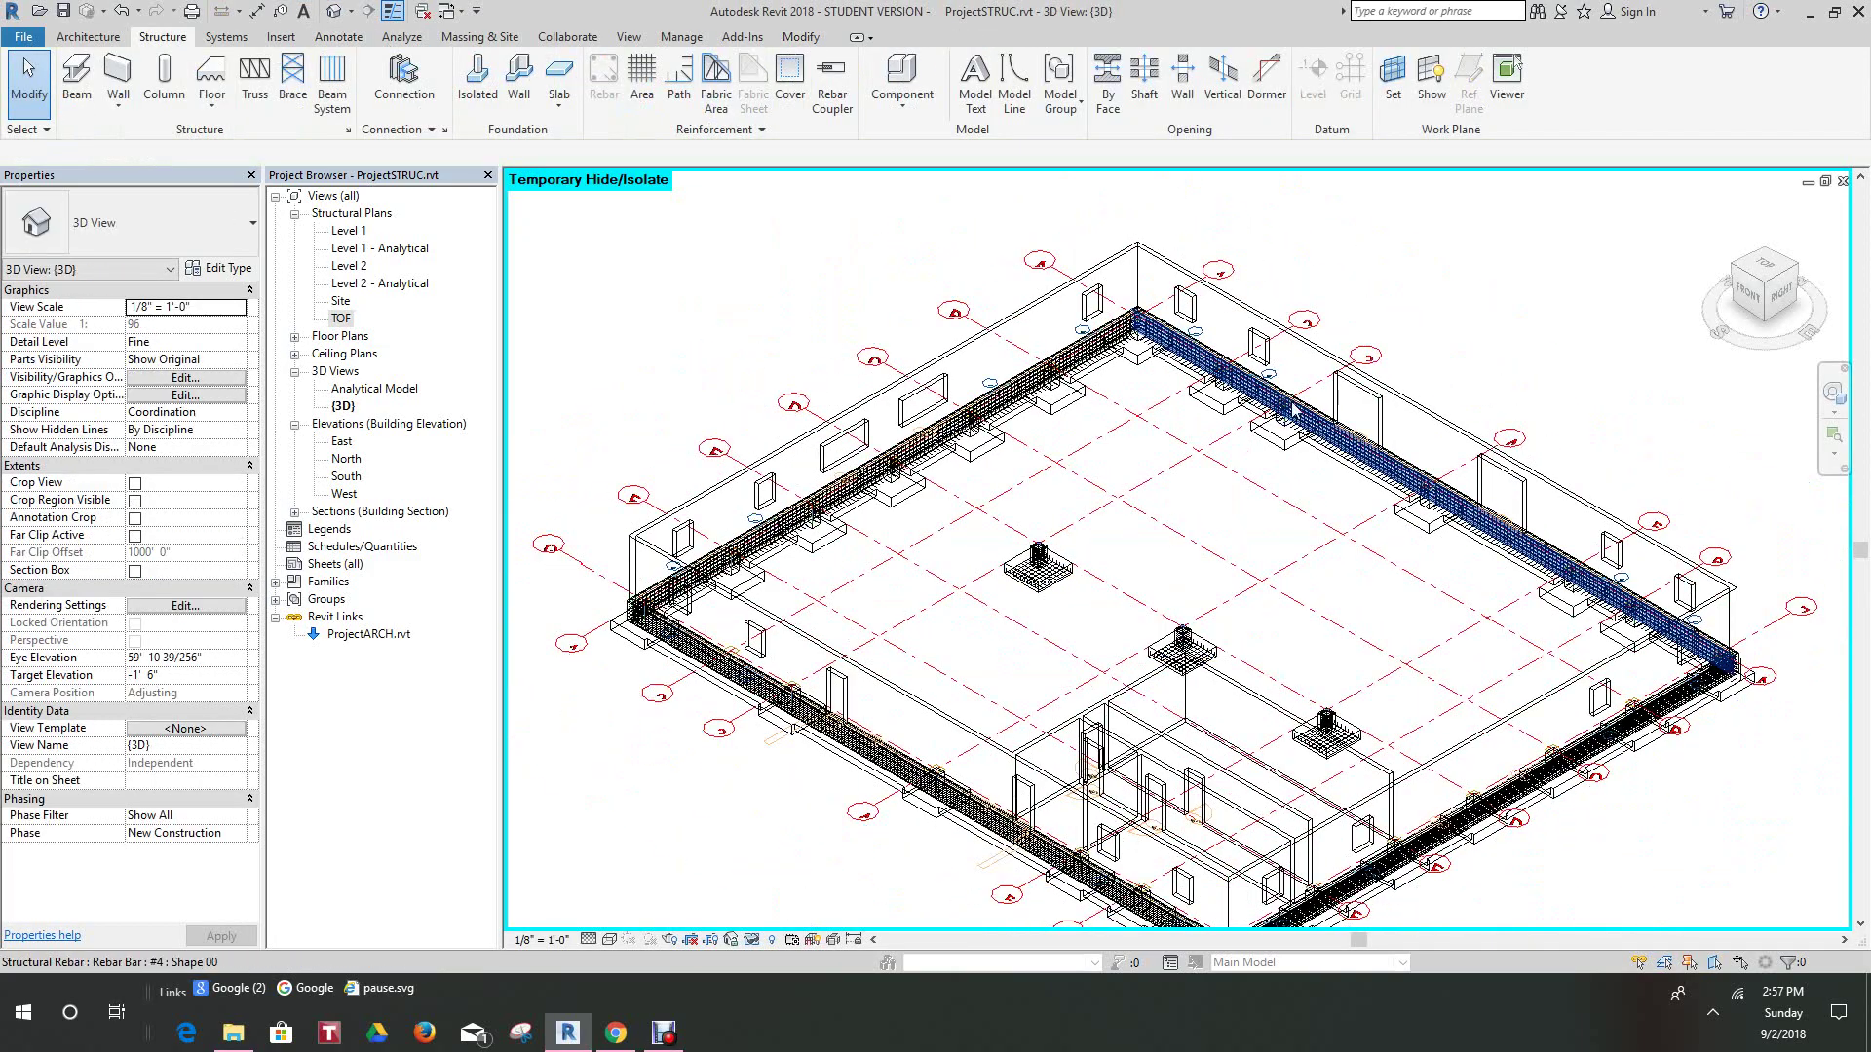
scroll(1293, 409, "up", 4)
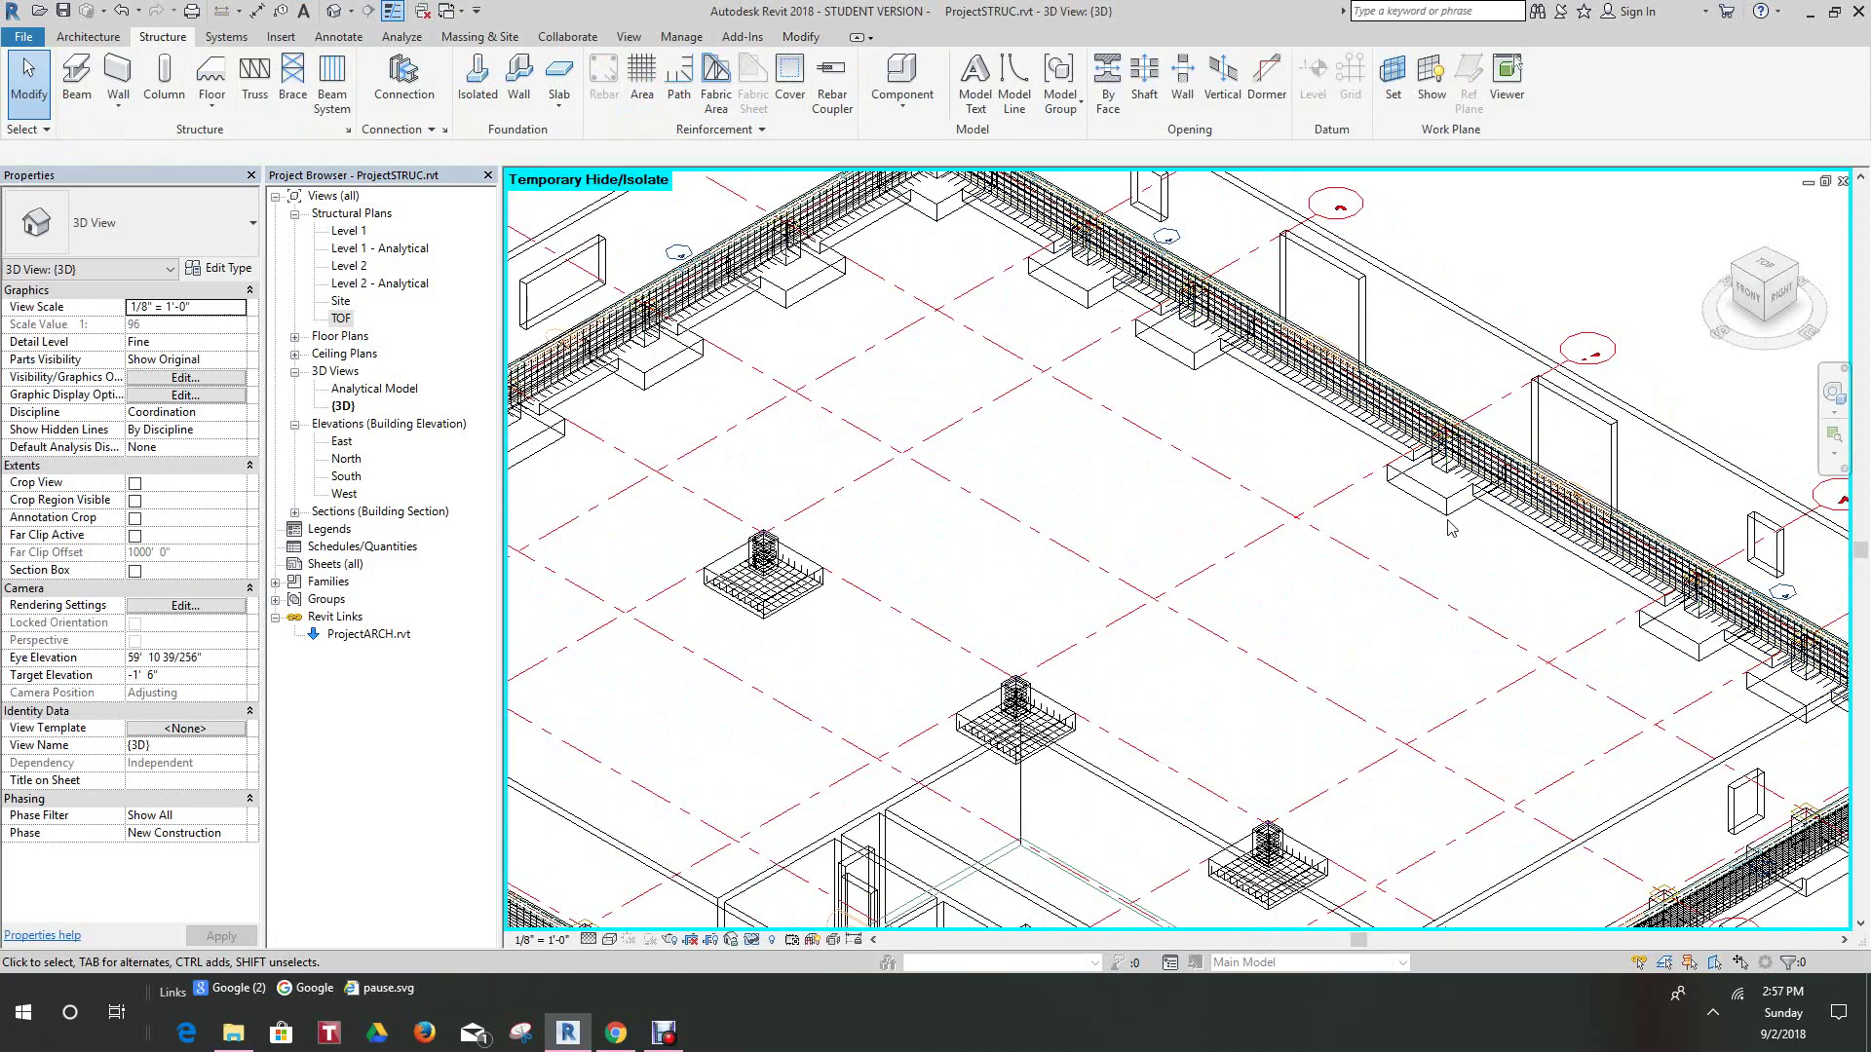
scroll(1448, 527, "down", 3)
scroll(1383, 546, "up", 3)
scroll(1354, 585, "up", 1)
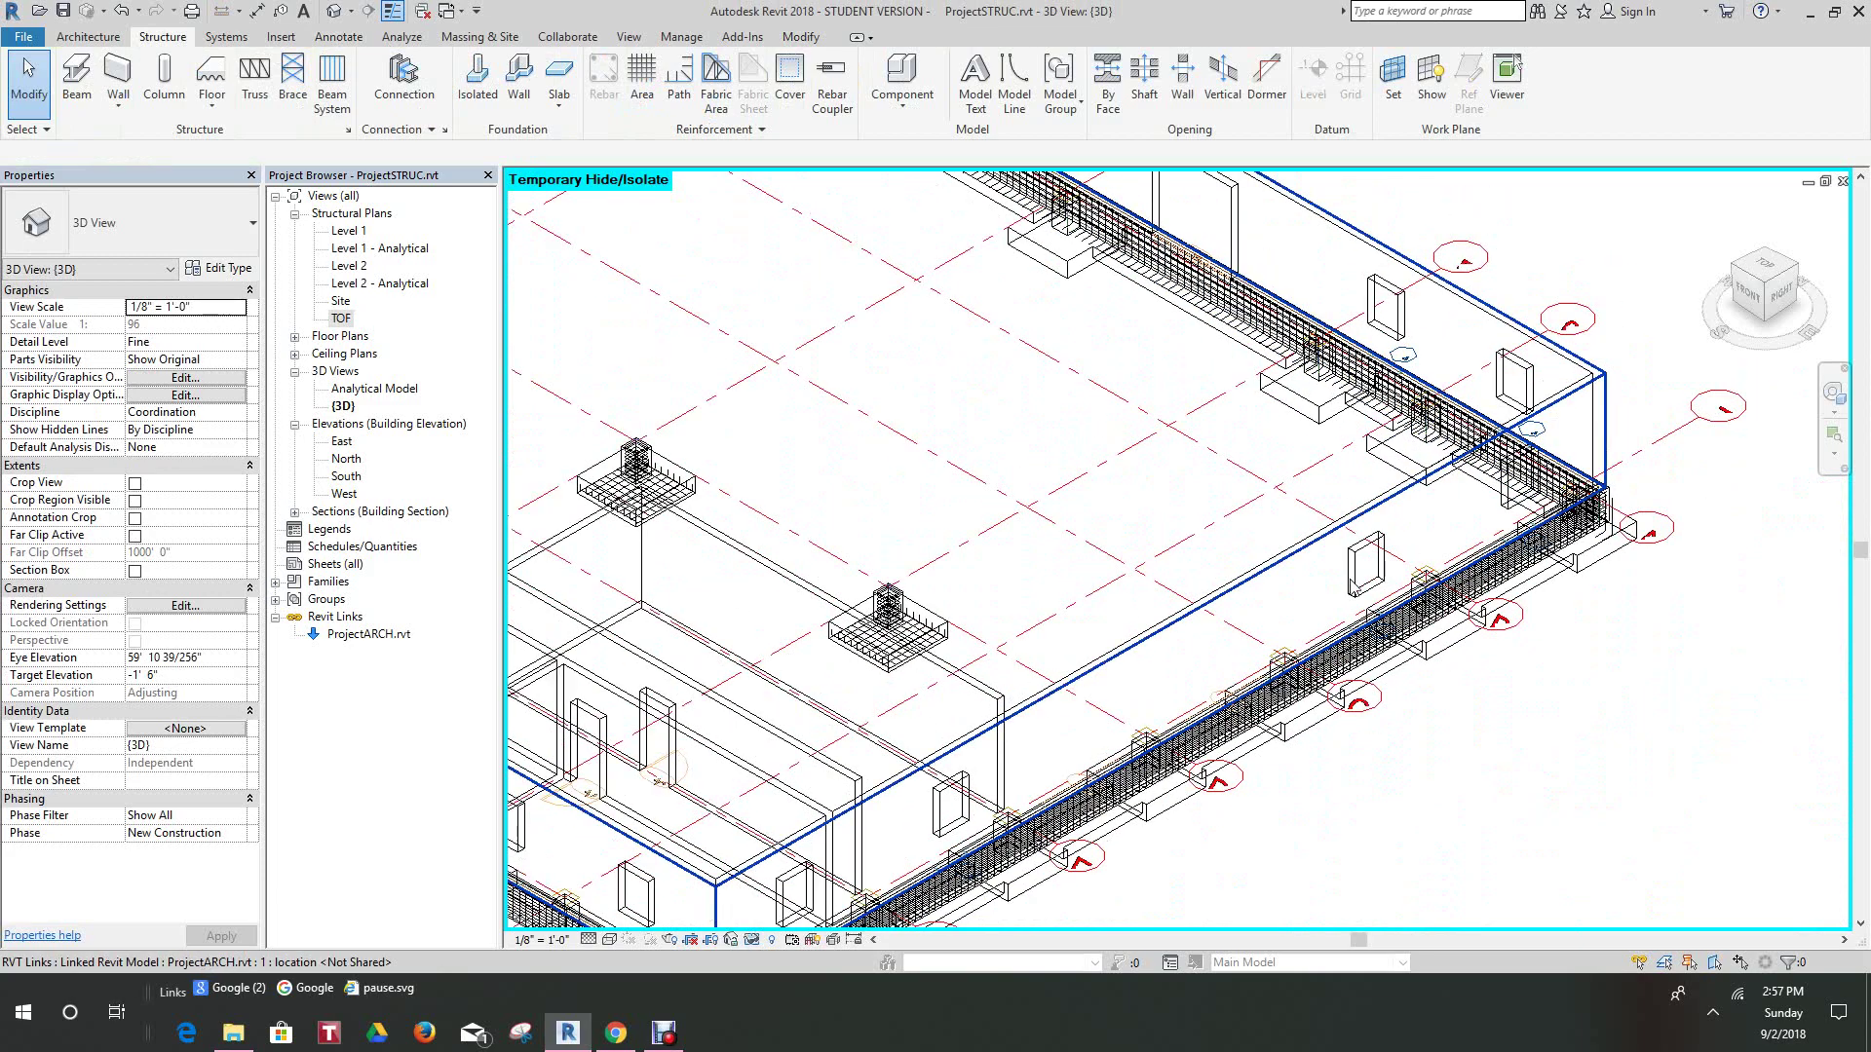
scroll(1449, 687, "down", 5)
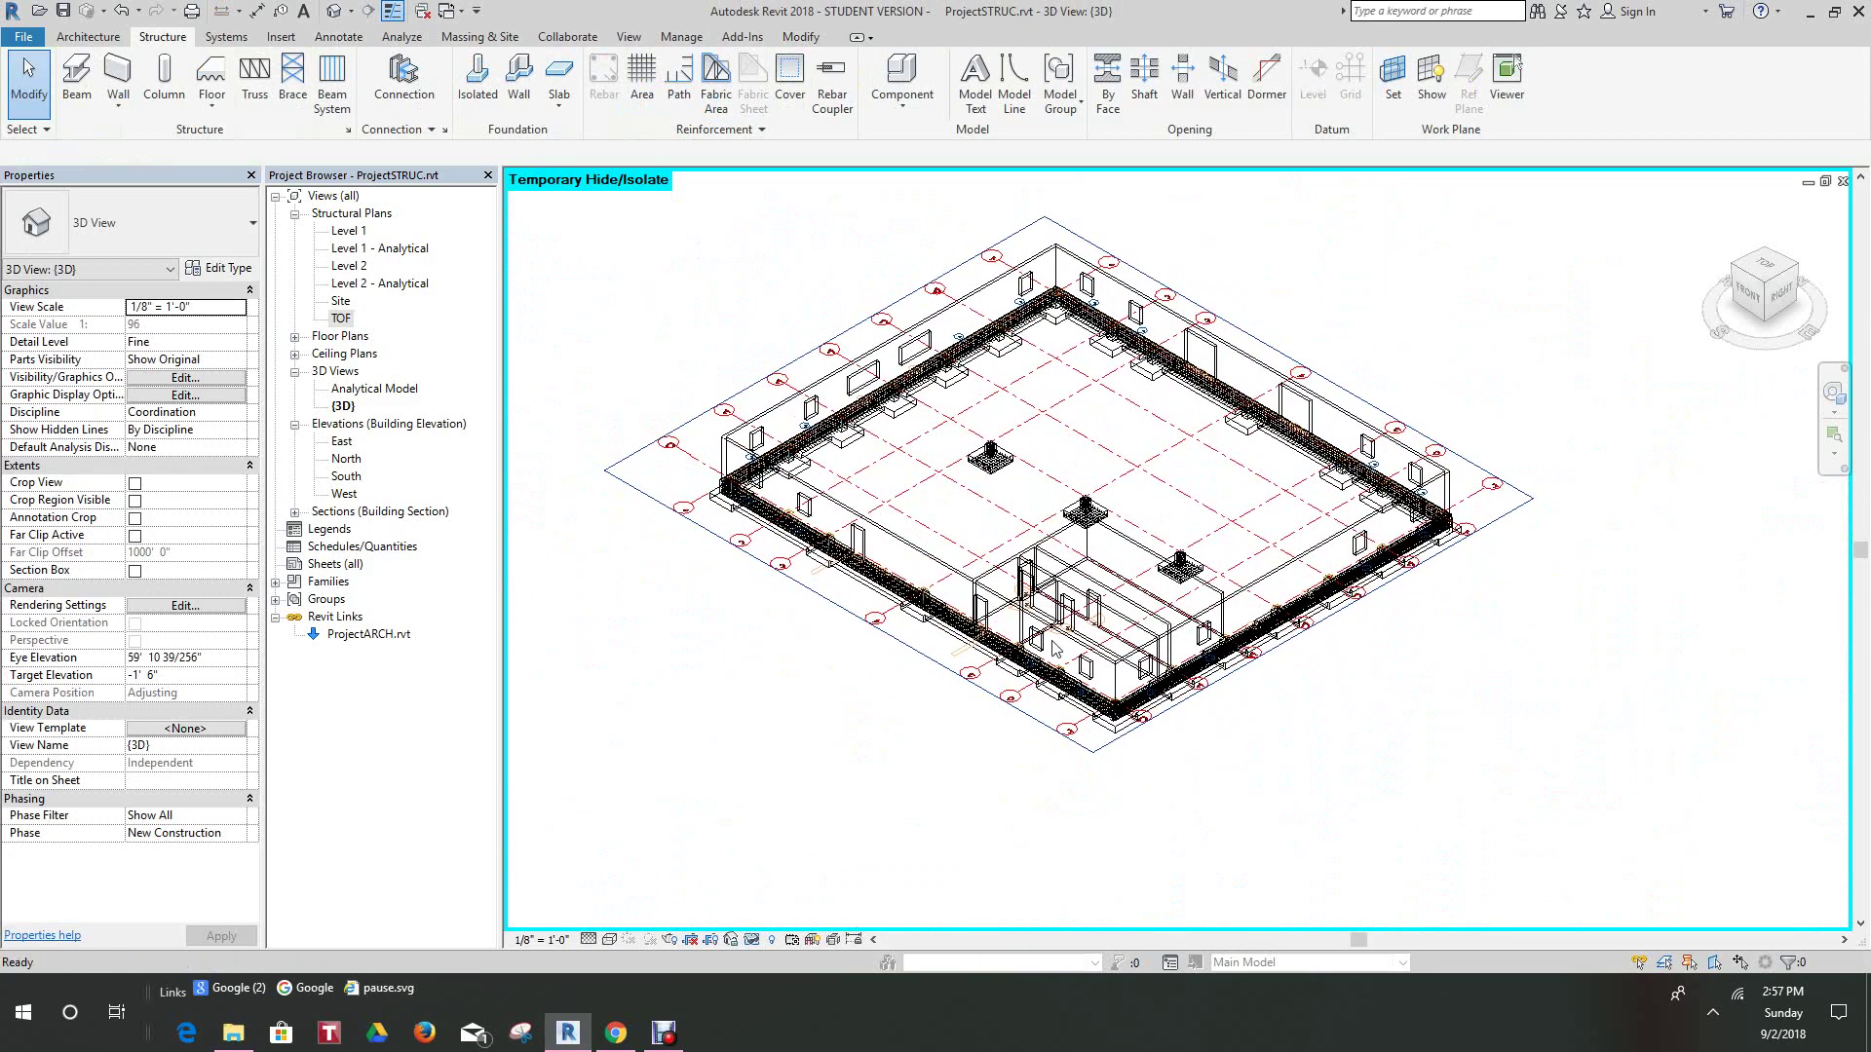
scroll(1004, 448, "up", 5)
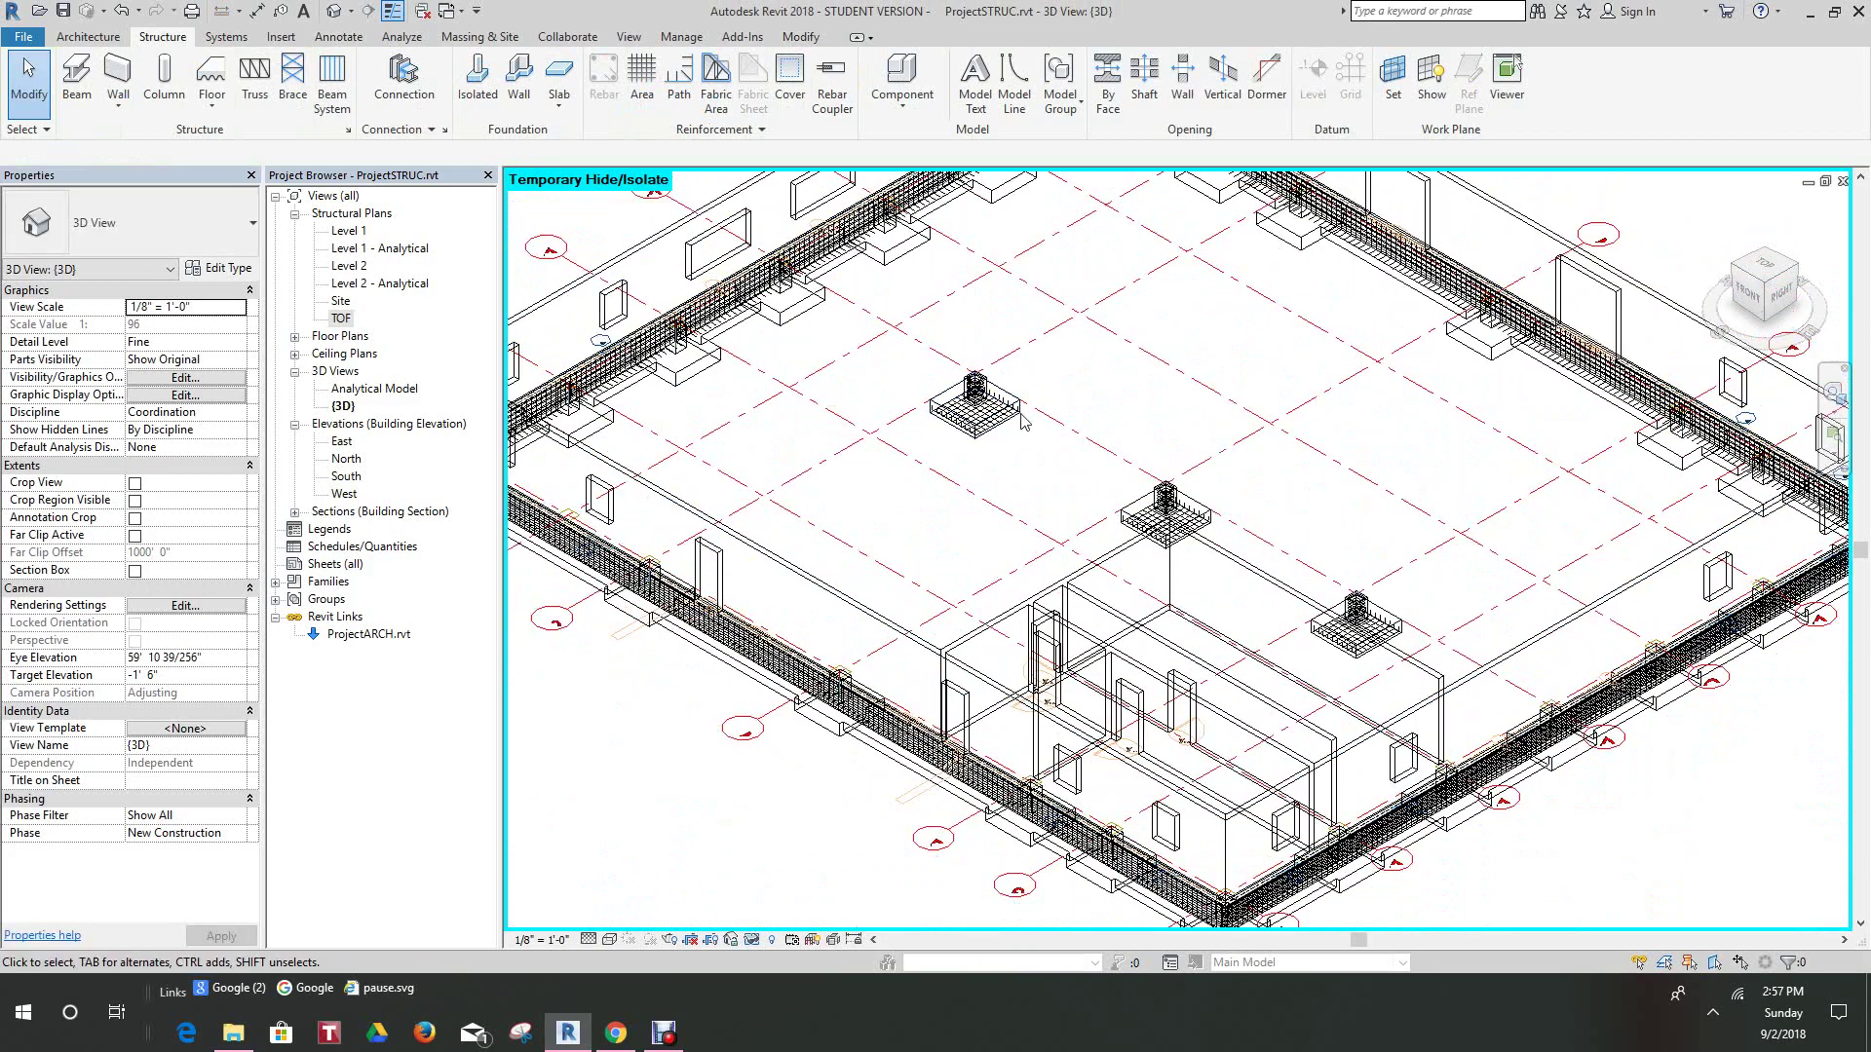
scroll(1023, 421, "down", 3)
scroll(1008, 312, "up", 3)
scroll(731, 230, "down", 3)
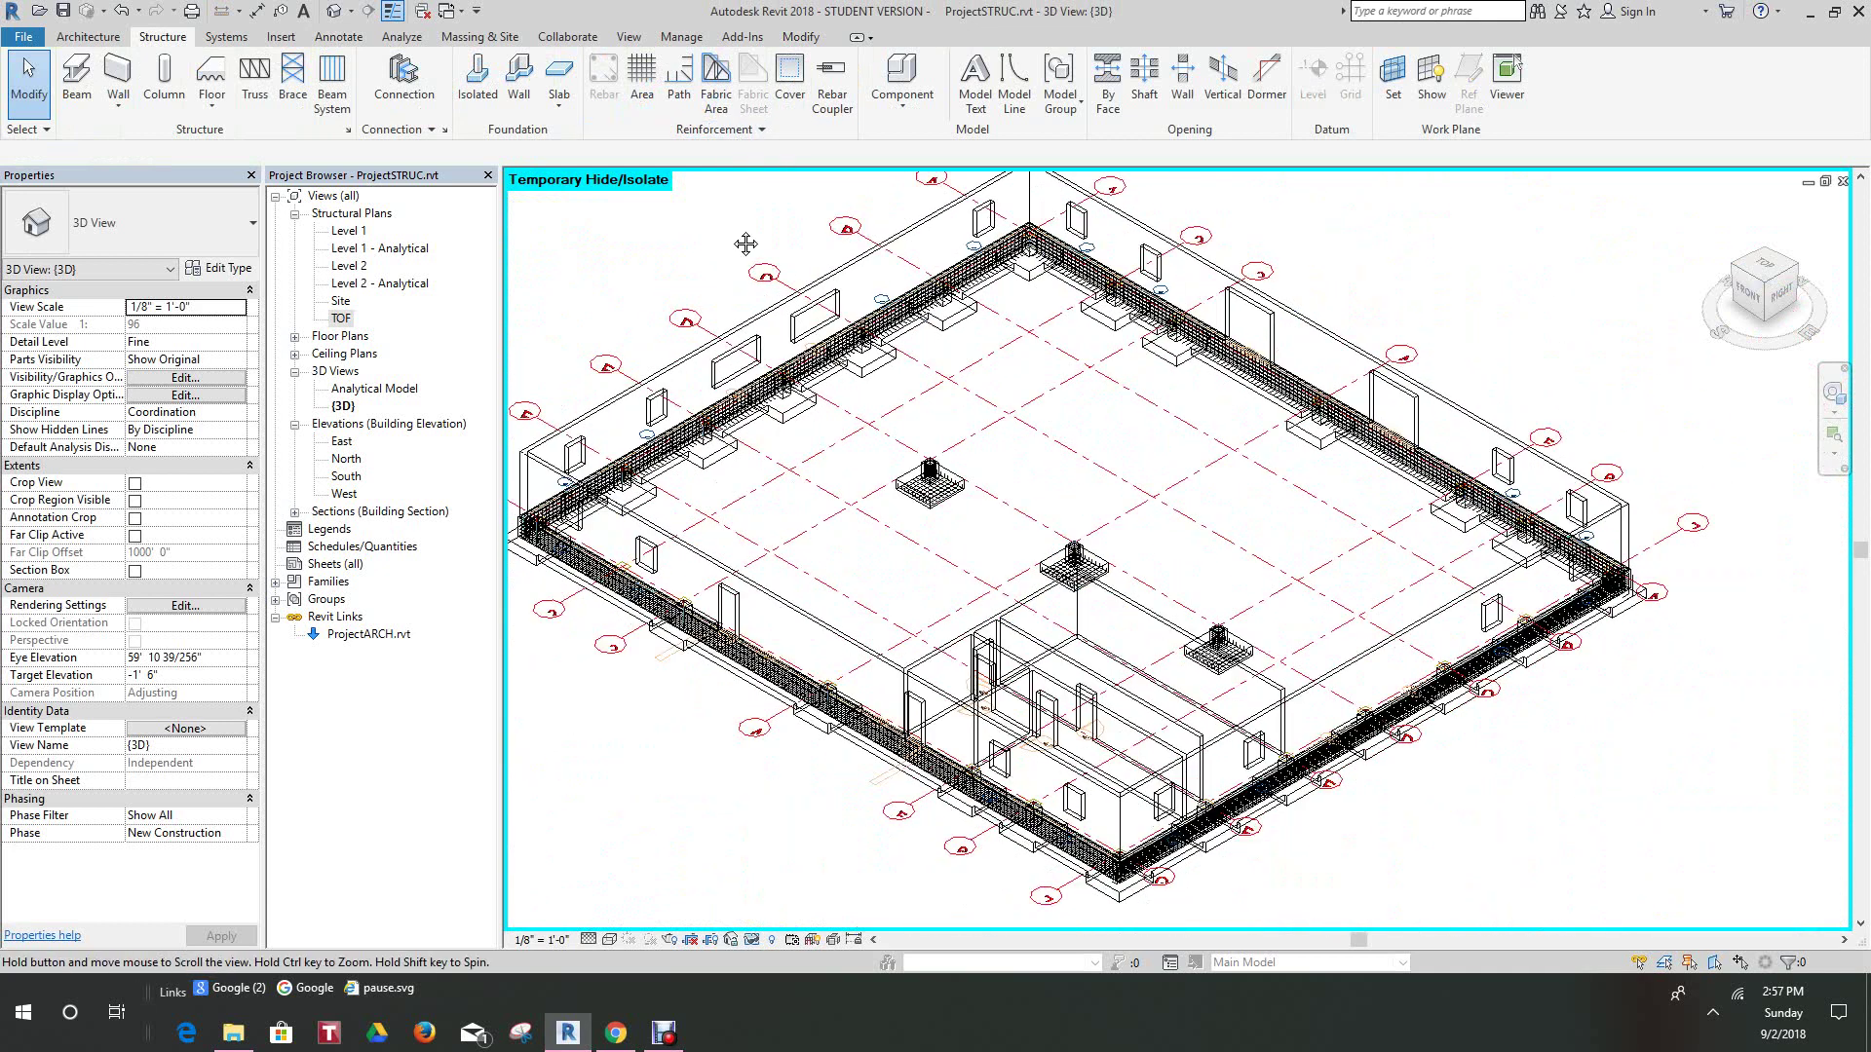
- Set the 3D view's visual style to Shaded and examine the footings inside and outside the foundation walls
left_click(610, 940)
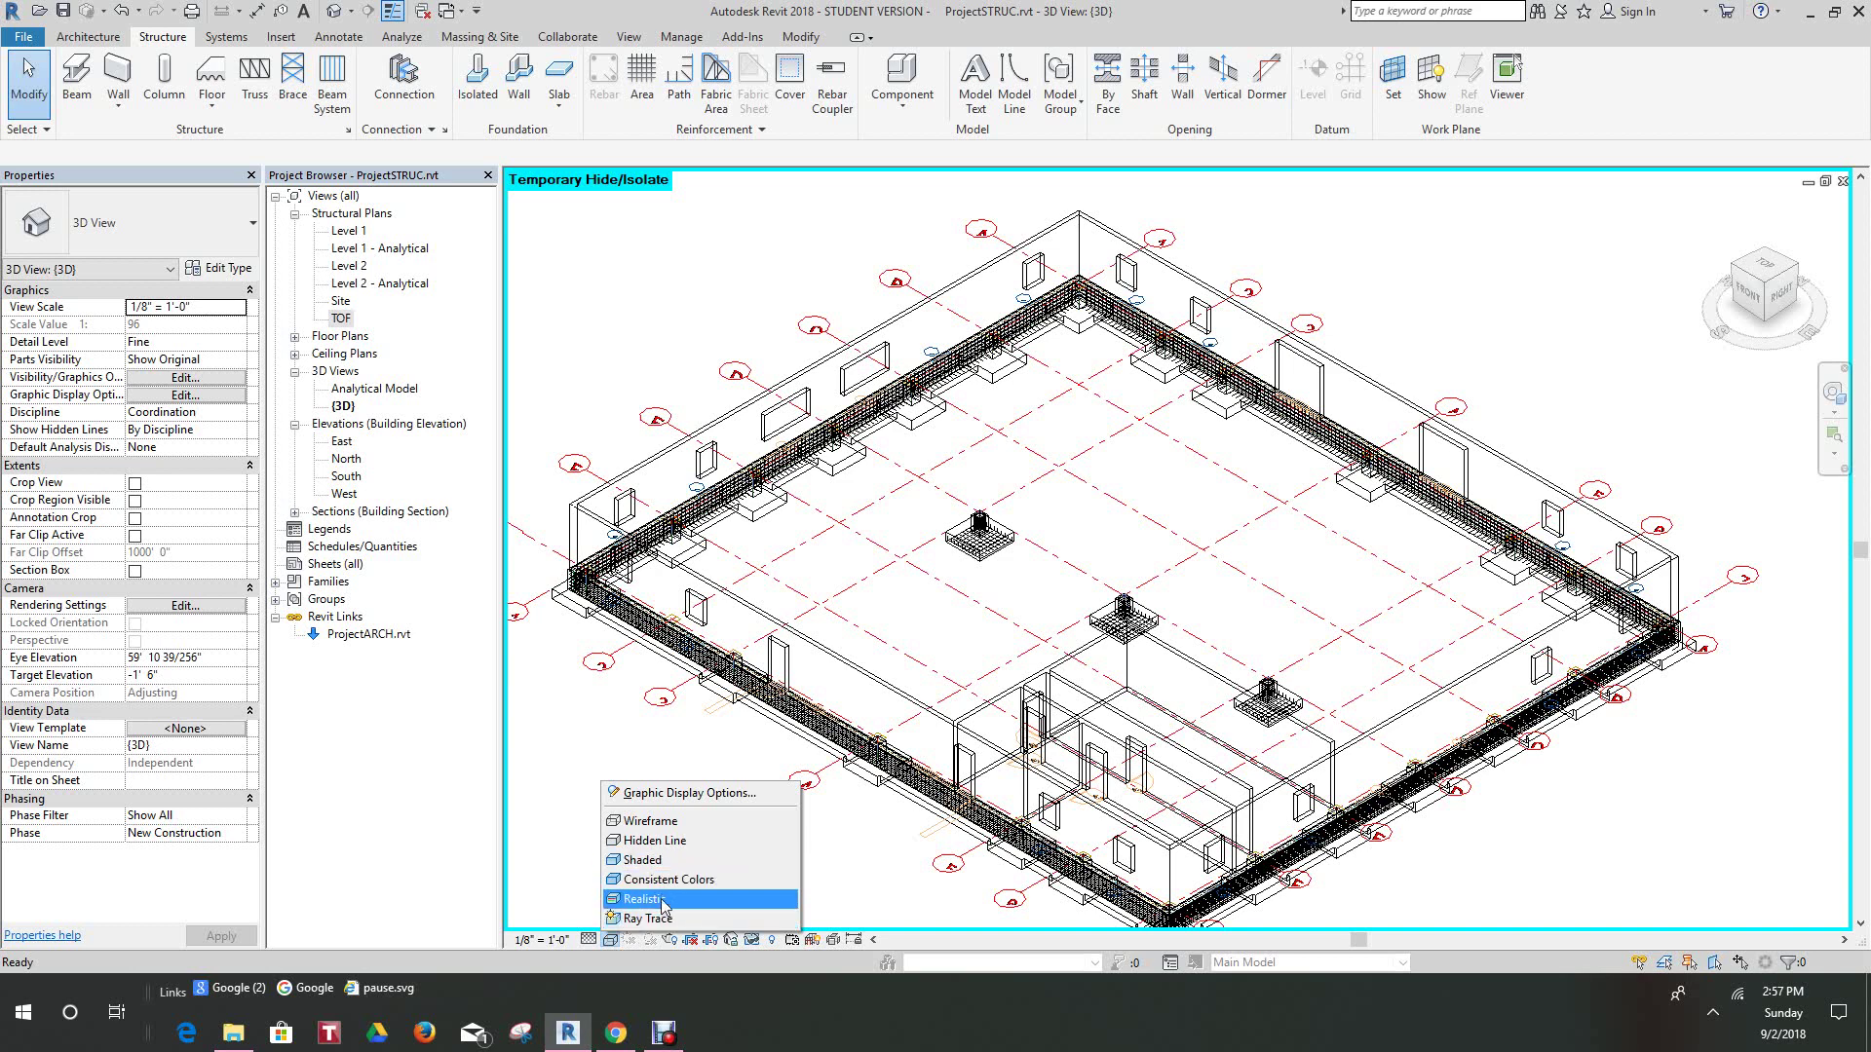
left_click(647, 861)
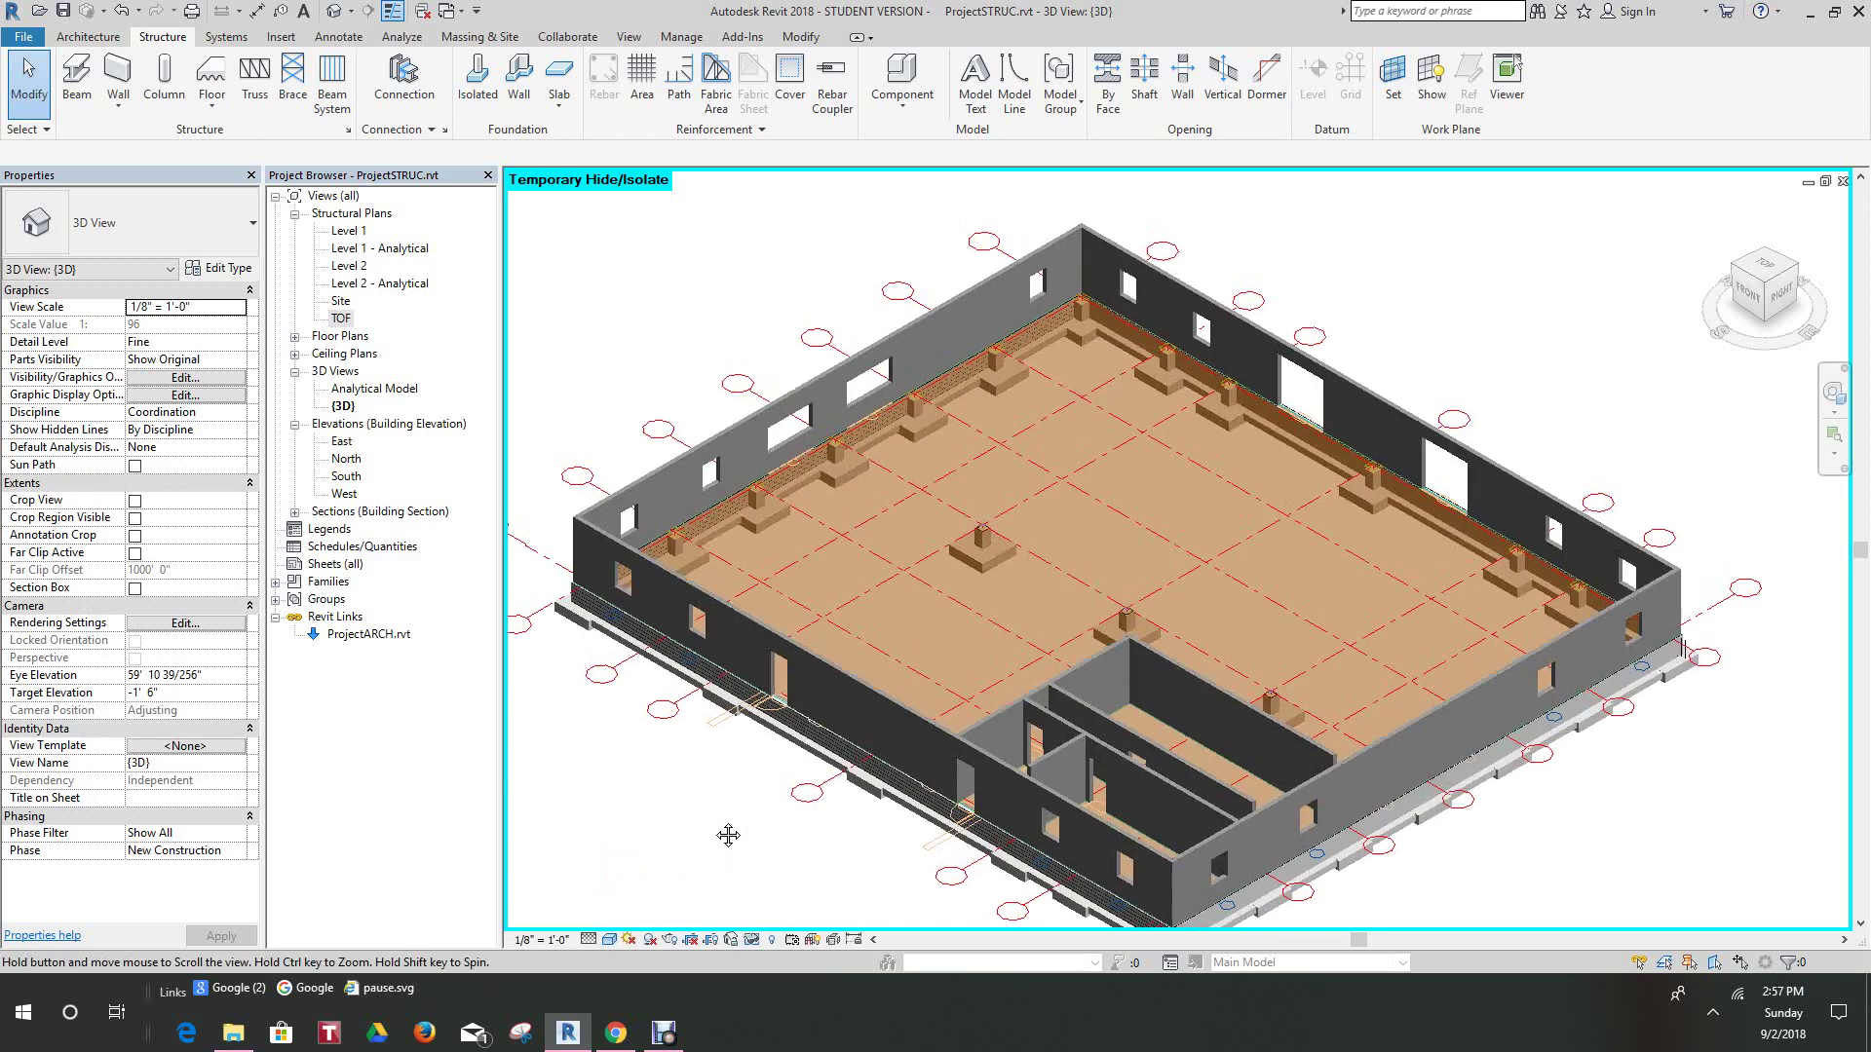
scroll(979, 484, "up", 2)
scroll(961, 592, "down", 3)
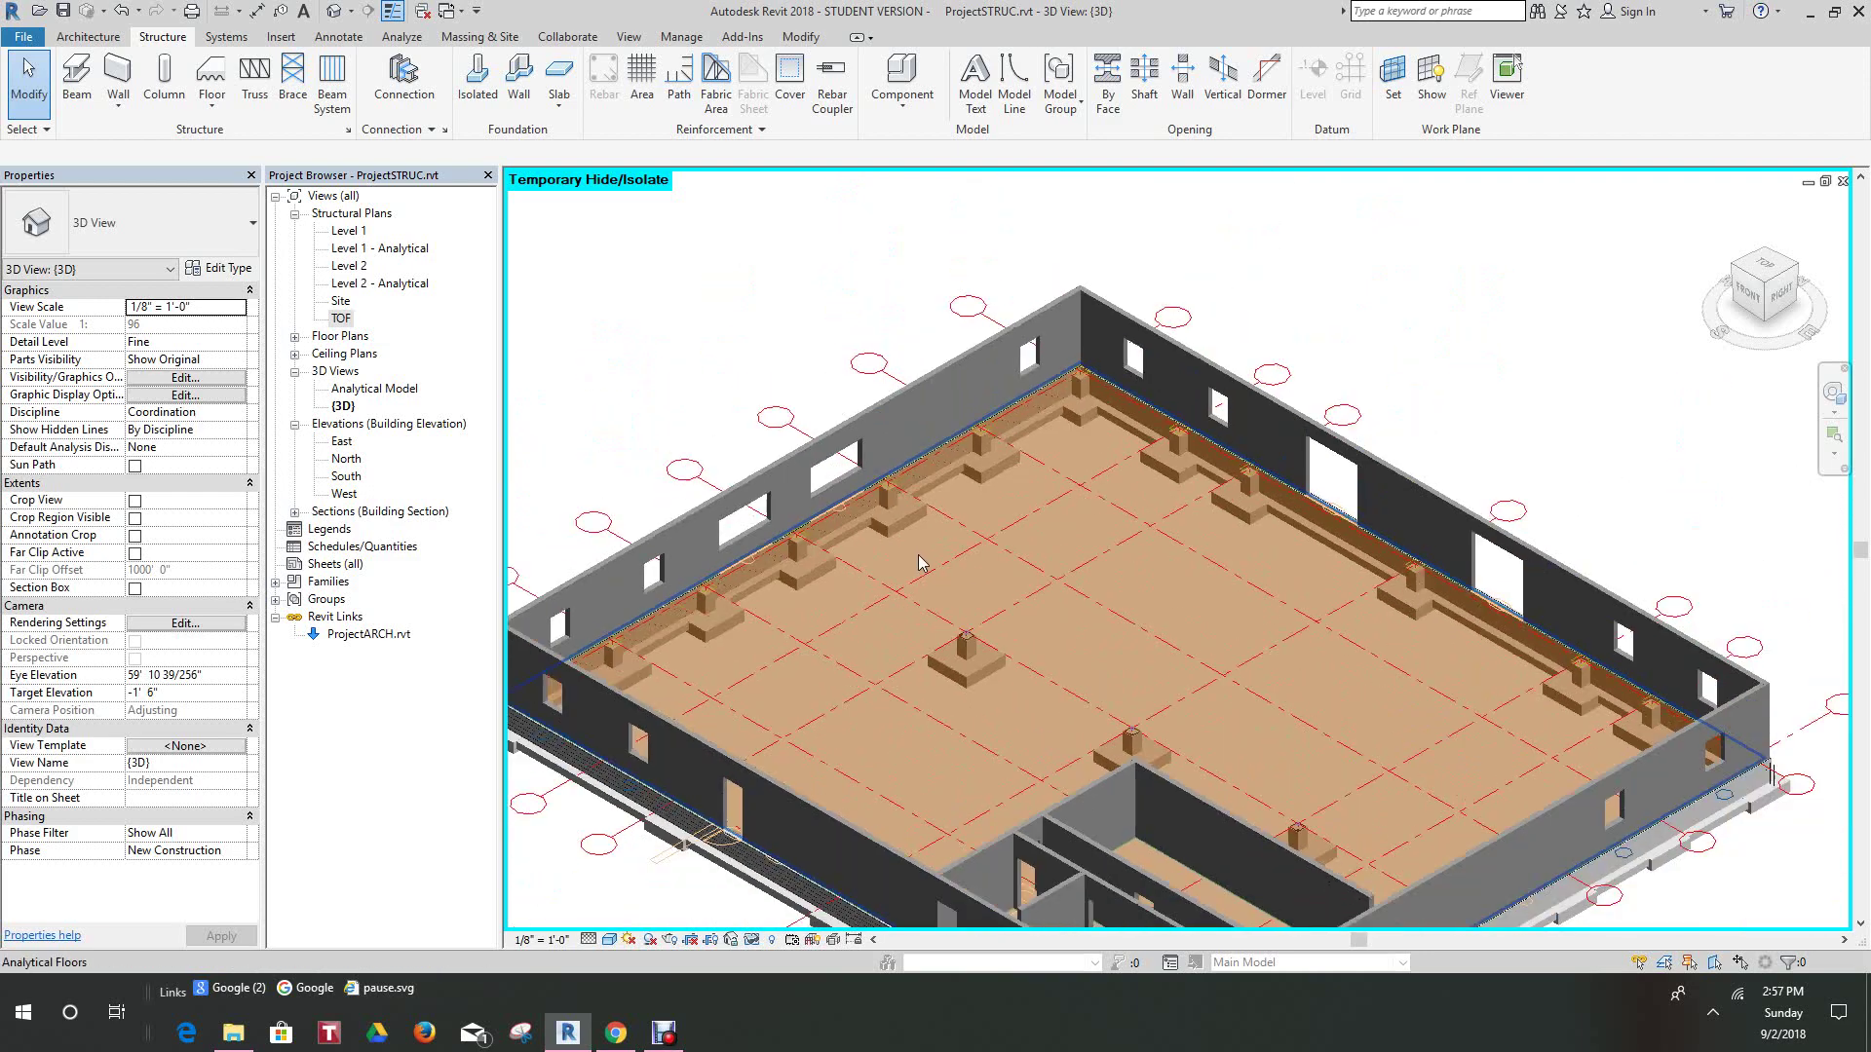
scroll(729, 565, "down", 2)
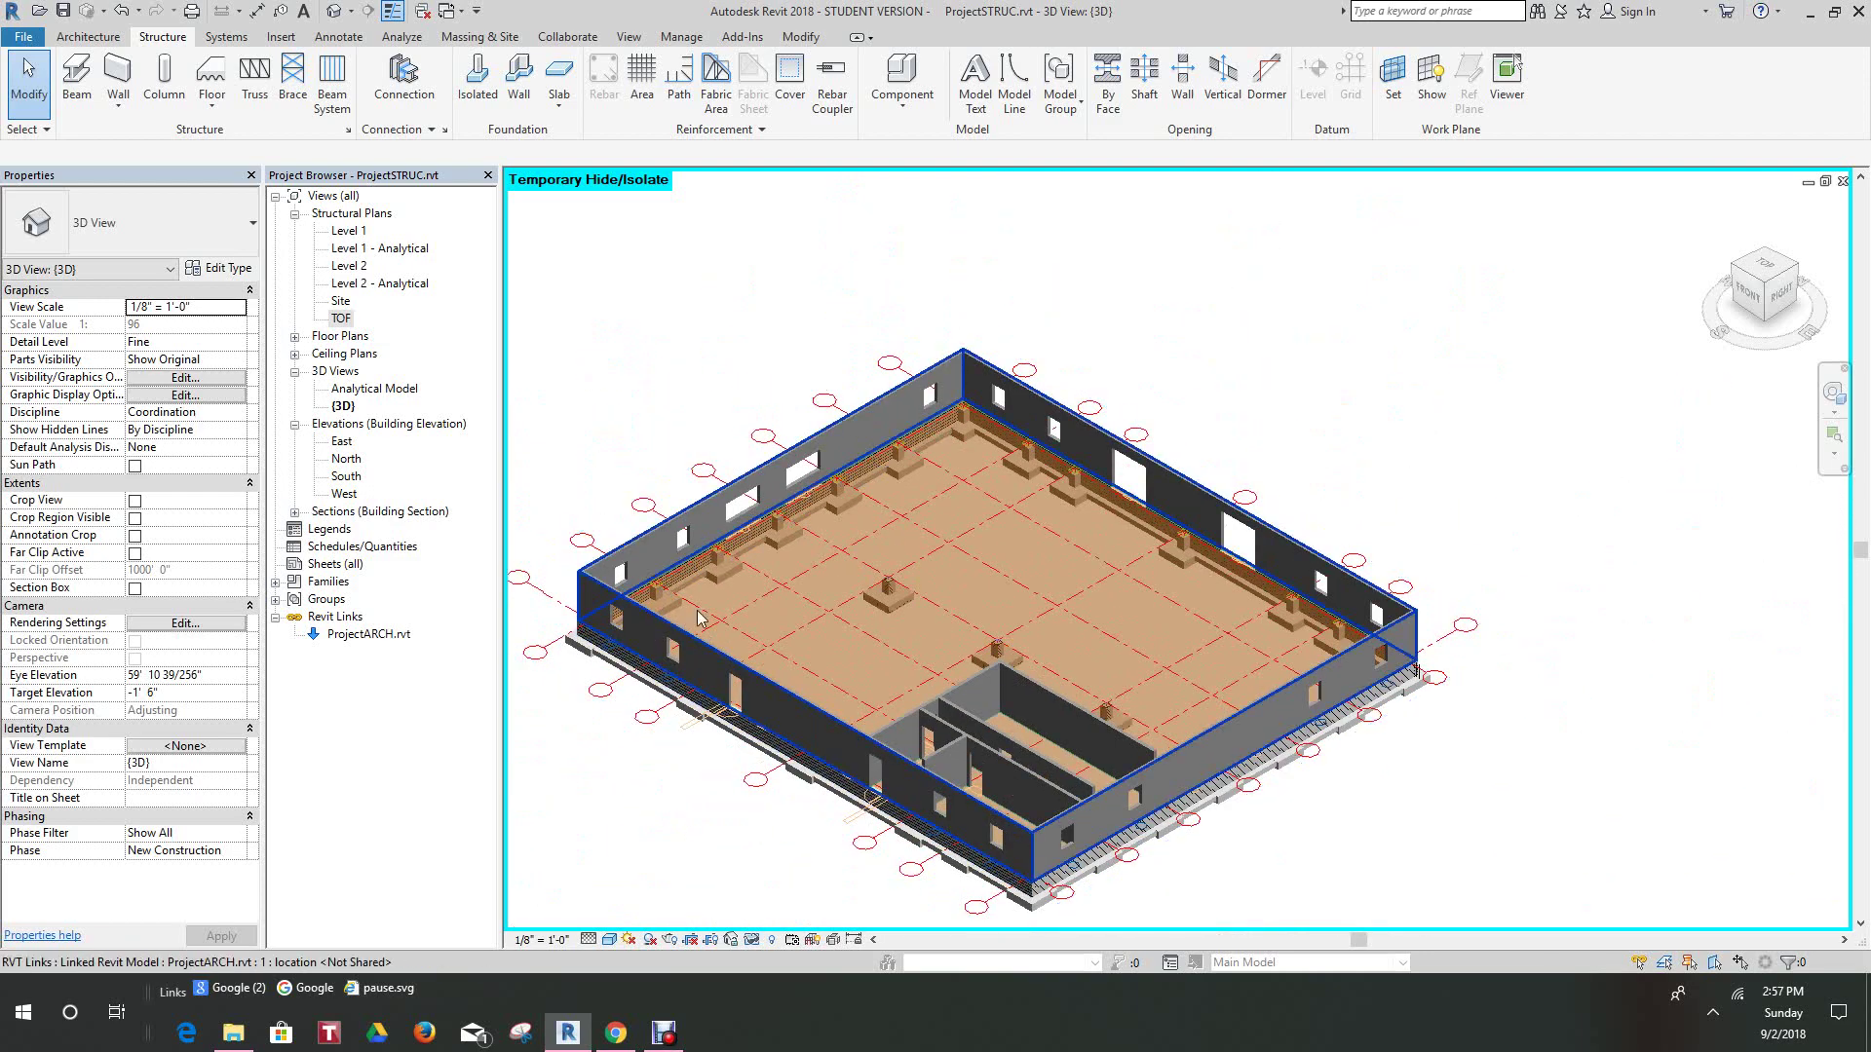
scroll(729, 588, "down", 2)
middle_click_drag(1599, 727, 1595, 647)
scroll(1595, 647, "down", 1)
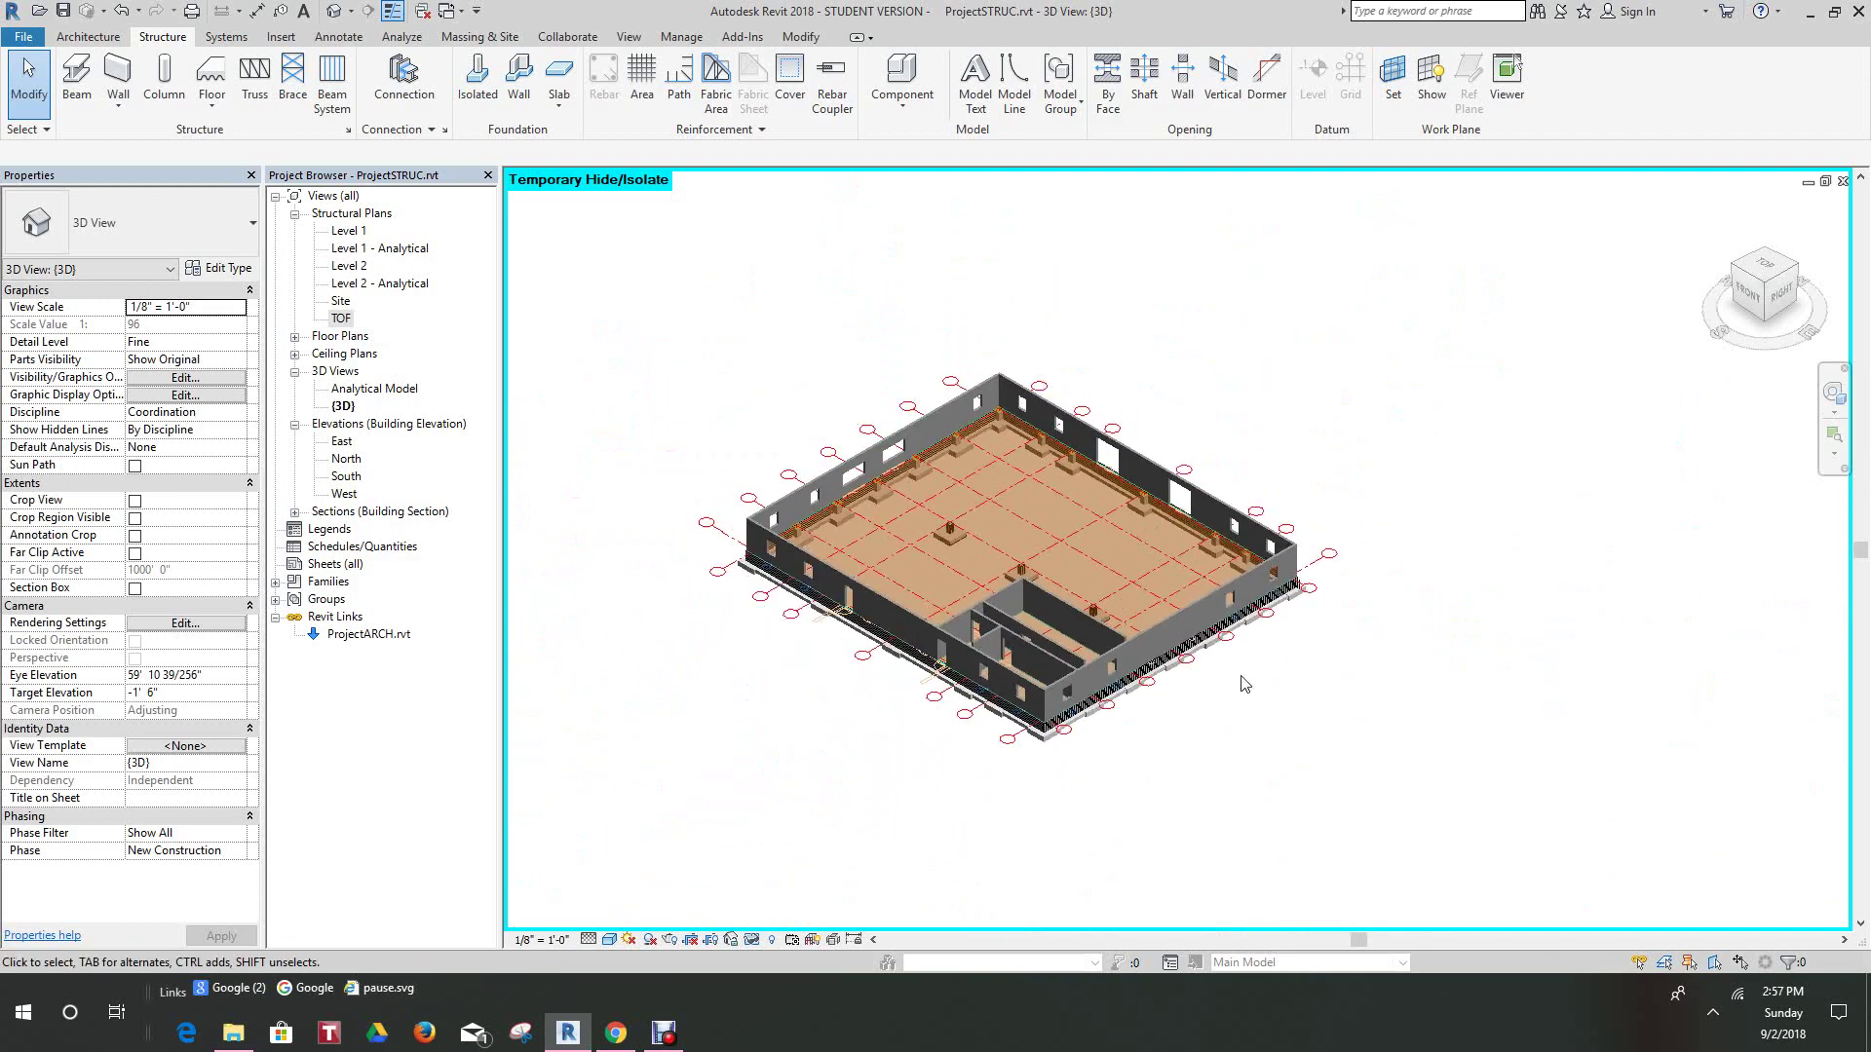
scroll(1240, 682, "up", 5)
scroll(1216, 710, "up", 3)
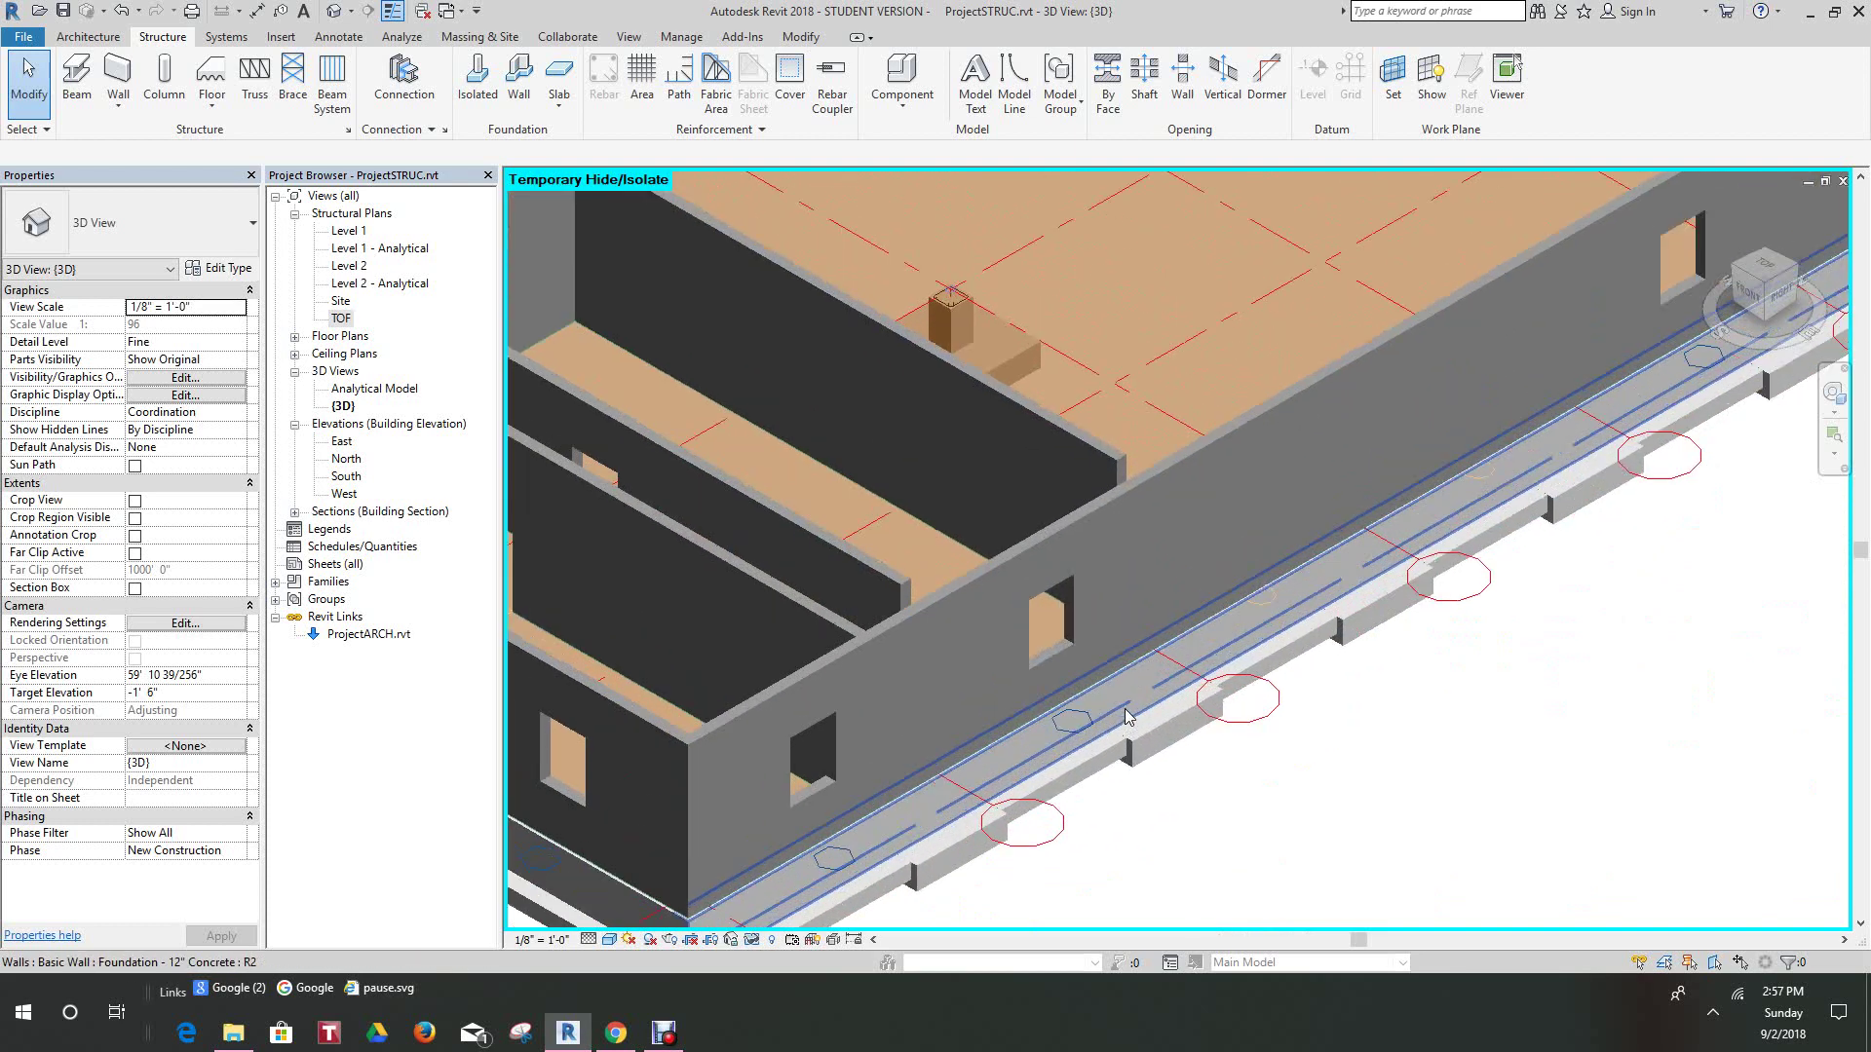
scroll(1223, 706, "down", 2)
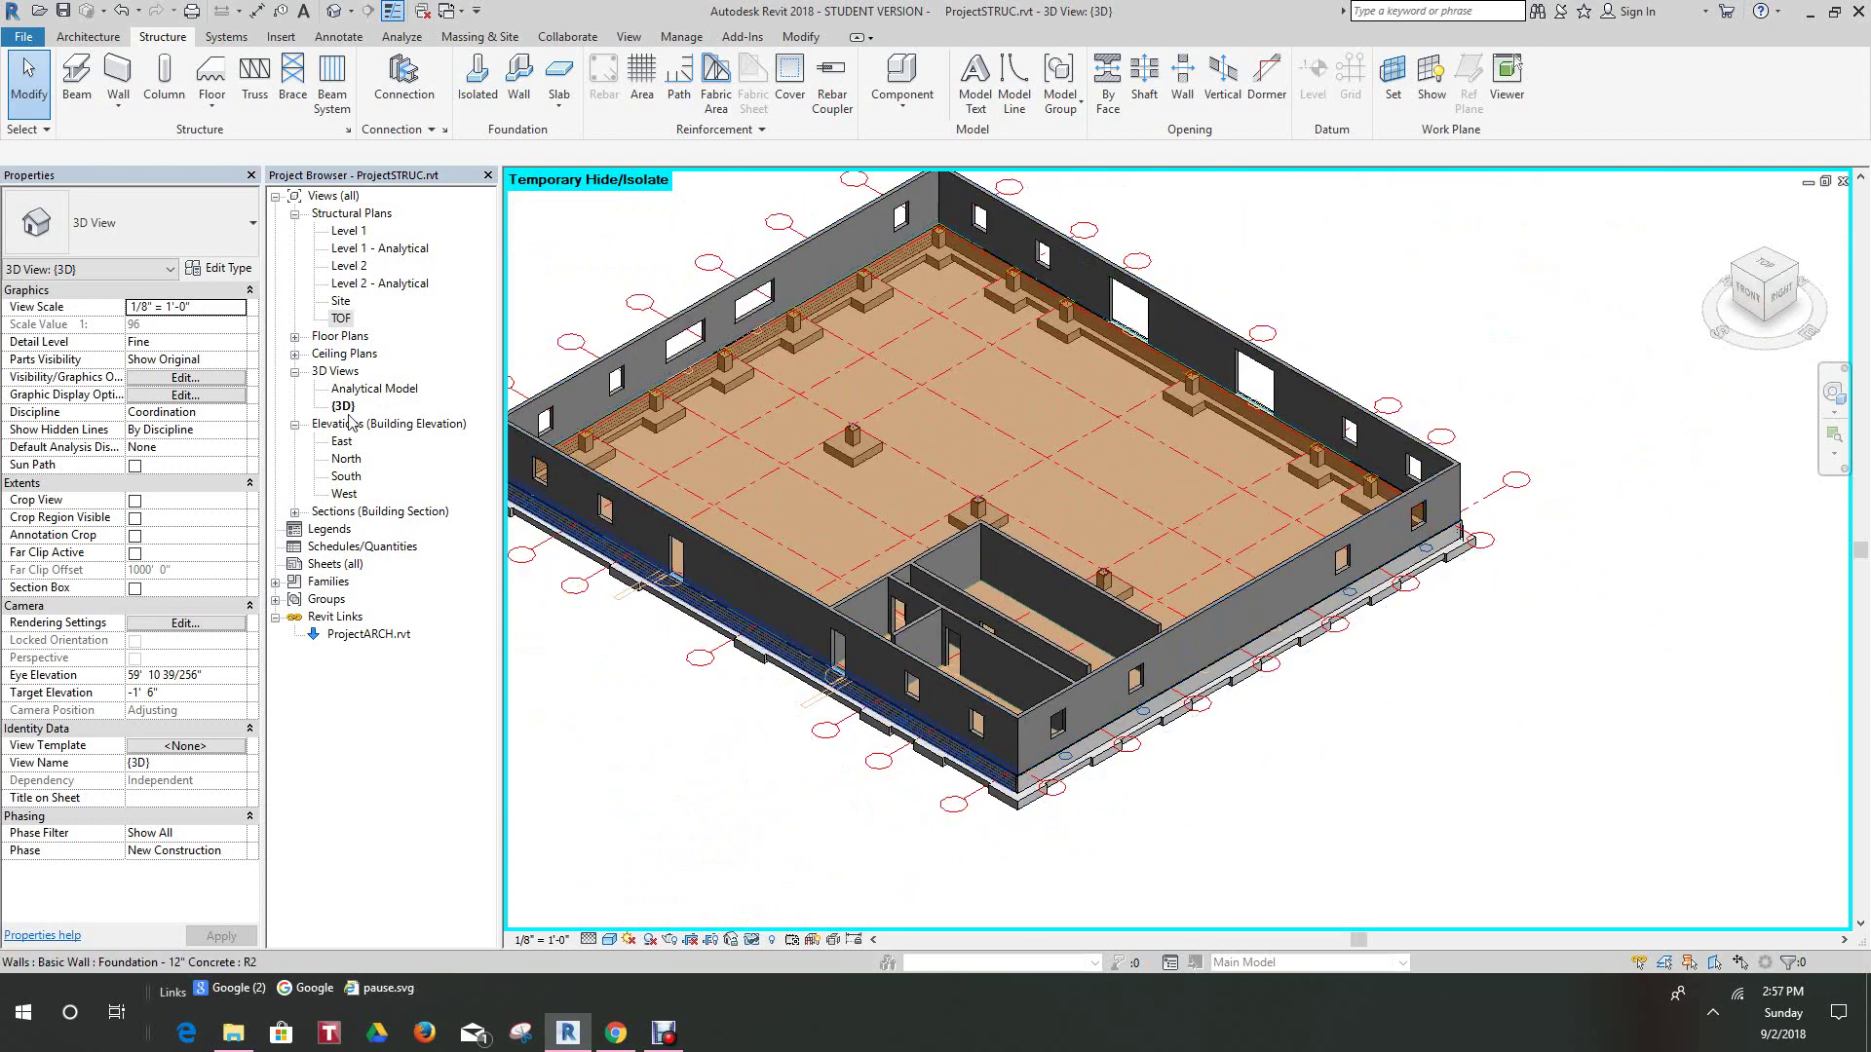
- In the TOF structural plan, move the Section 2 marker so it cuts the grid A foundation wall between grids 4 and 5
double_click(344, 317)
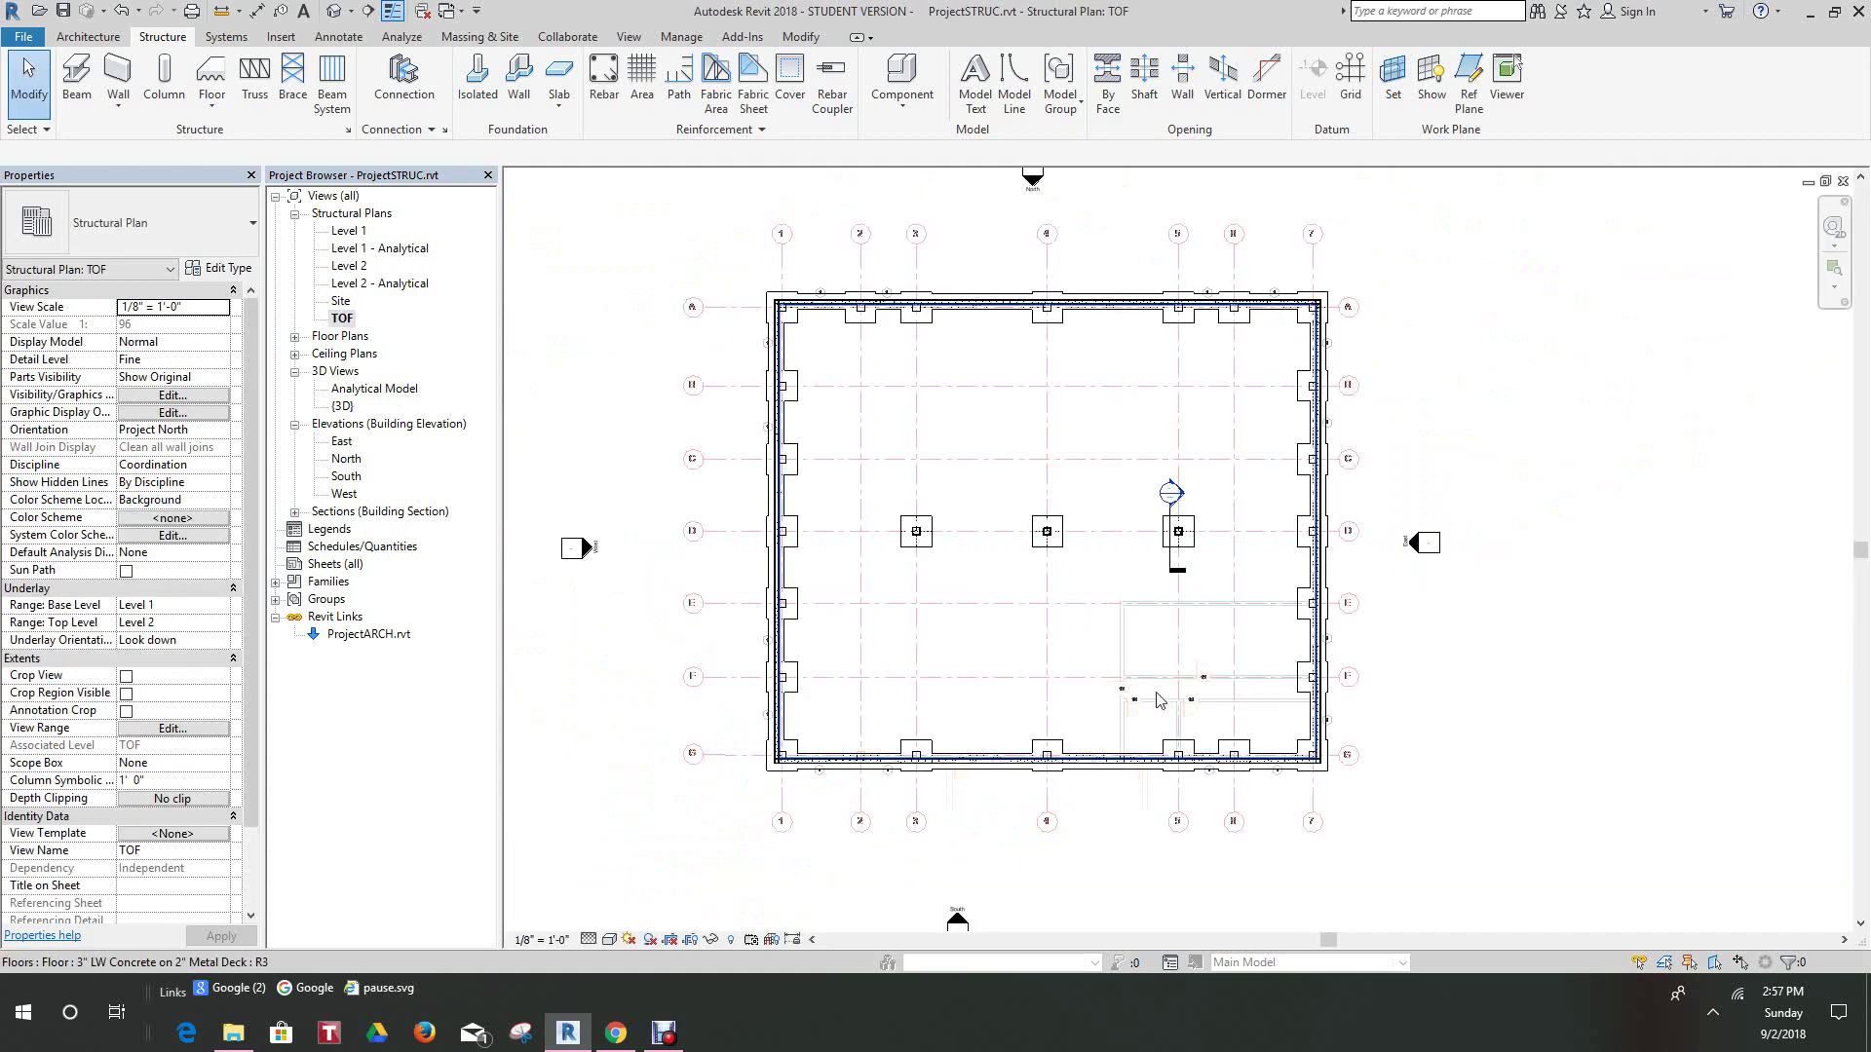
scroll(1159, 699, "up", 3)
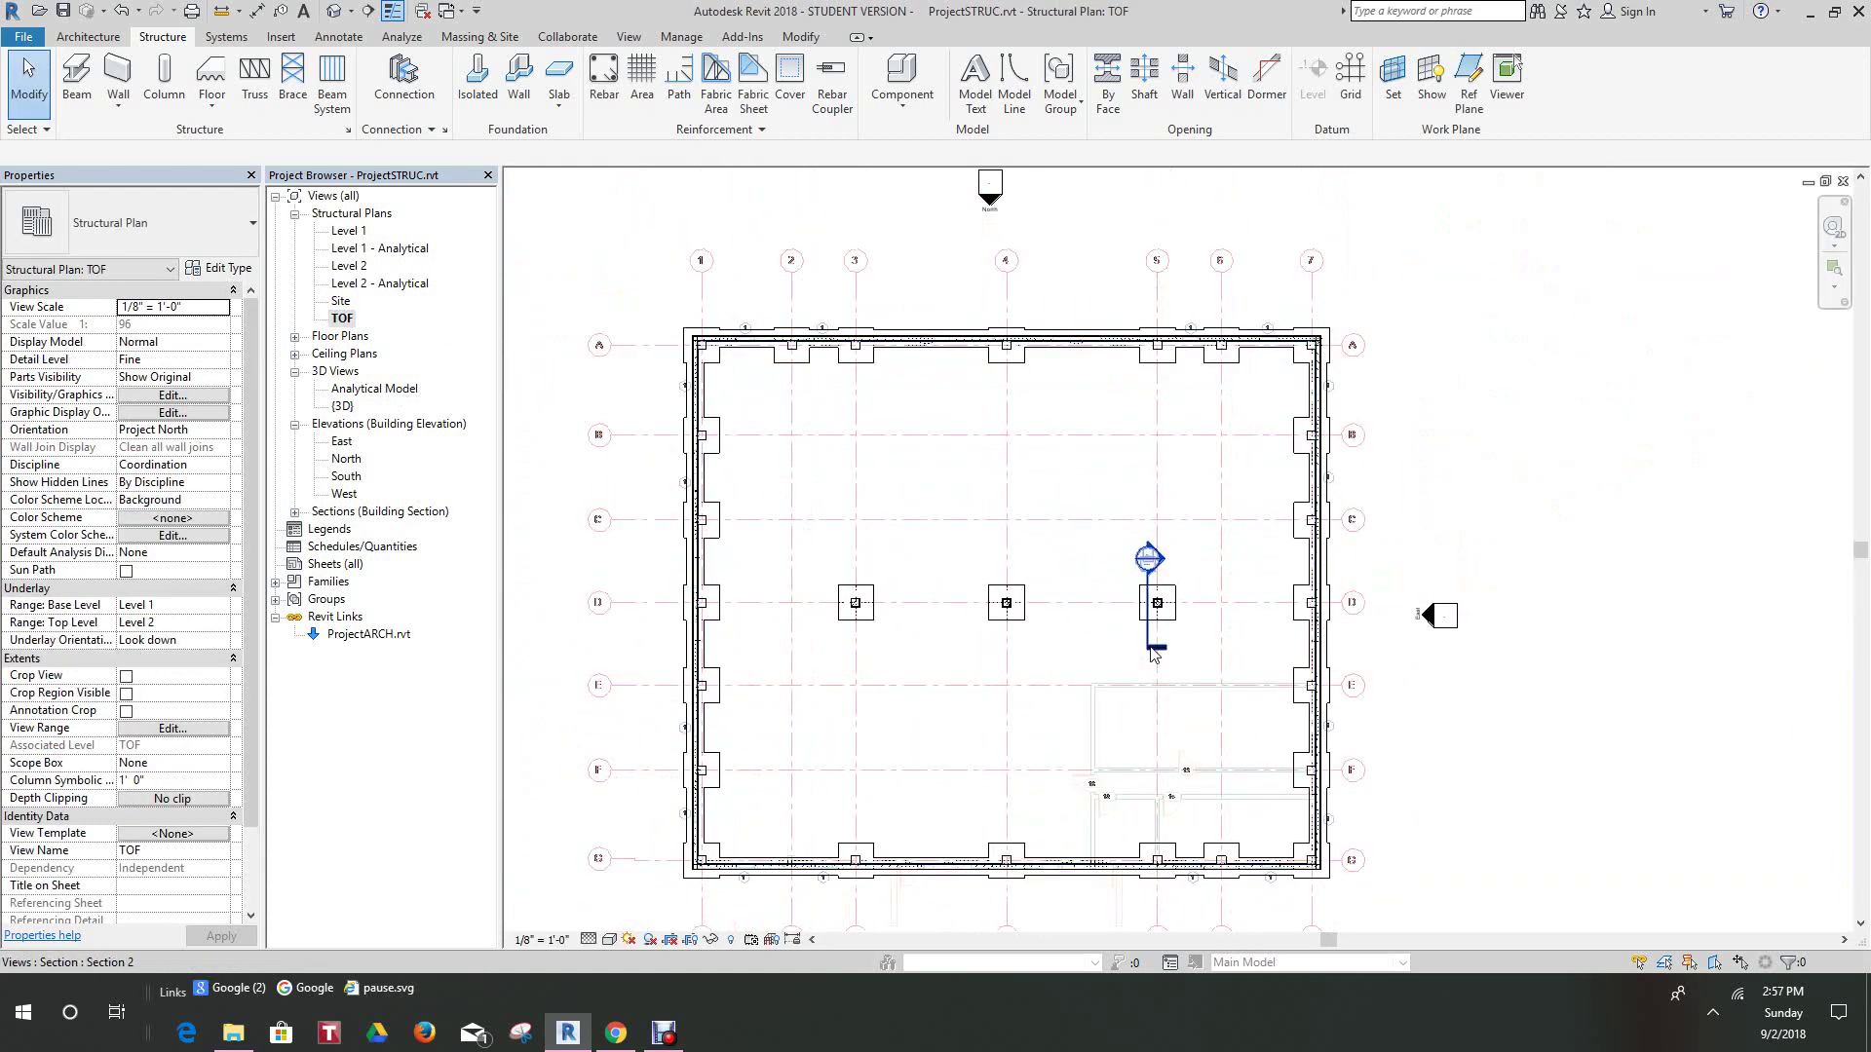
left_click_drag(1128, 644, 1041, 407)
scroll(1076, 401, "up", 3)
left_click(1103, 390)
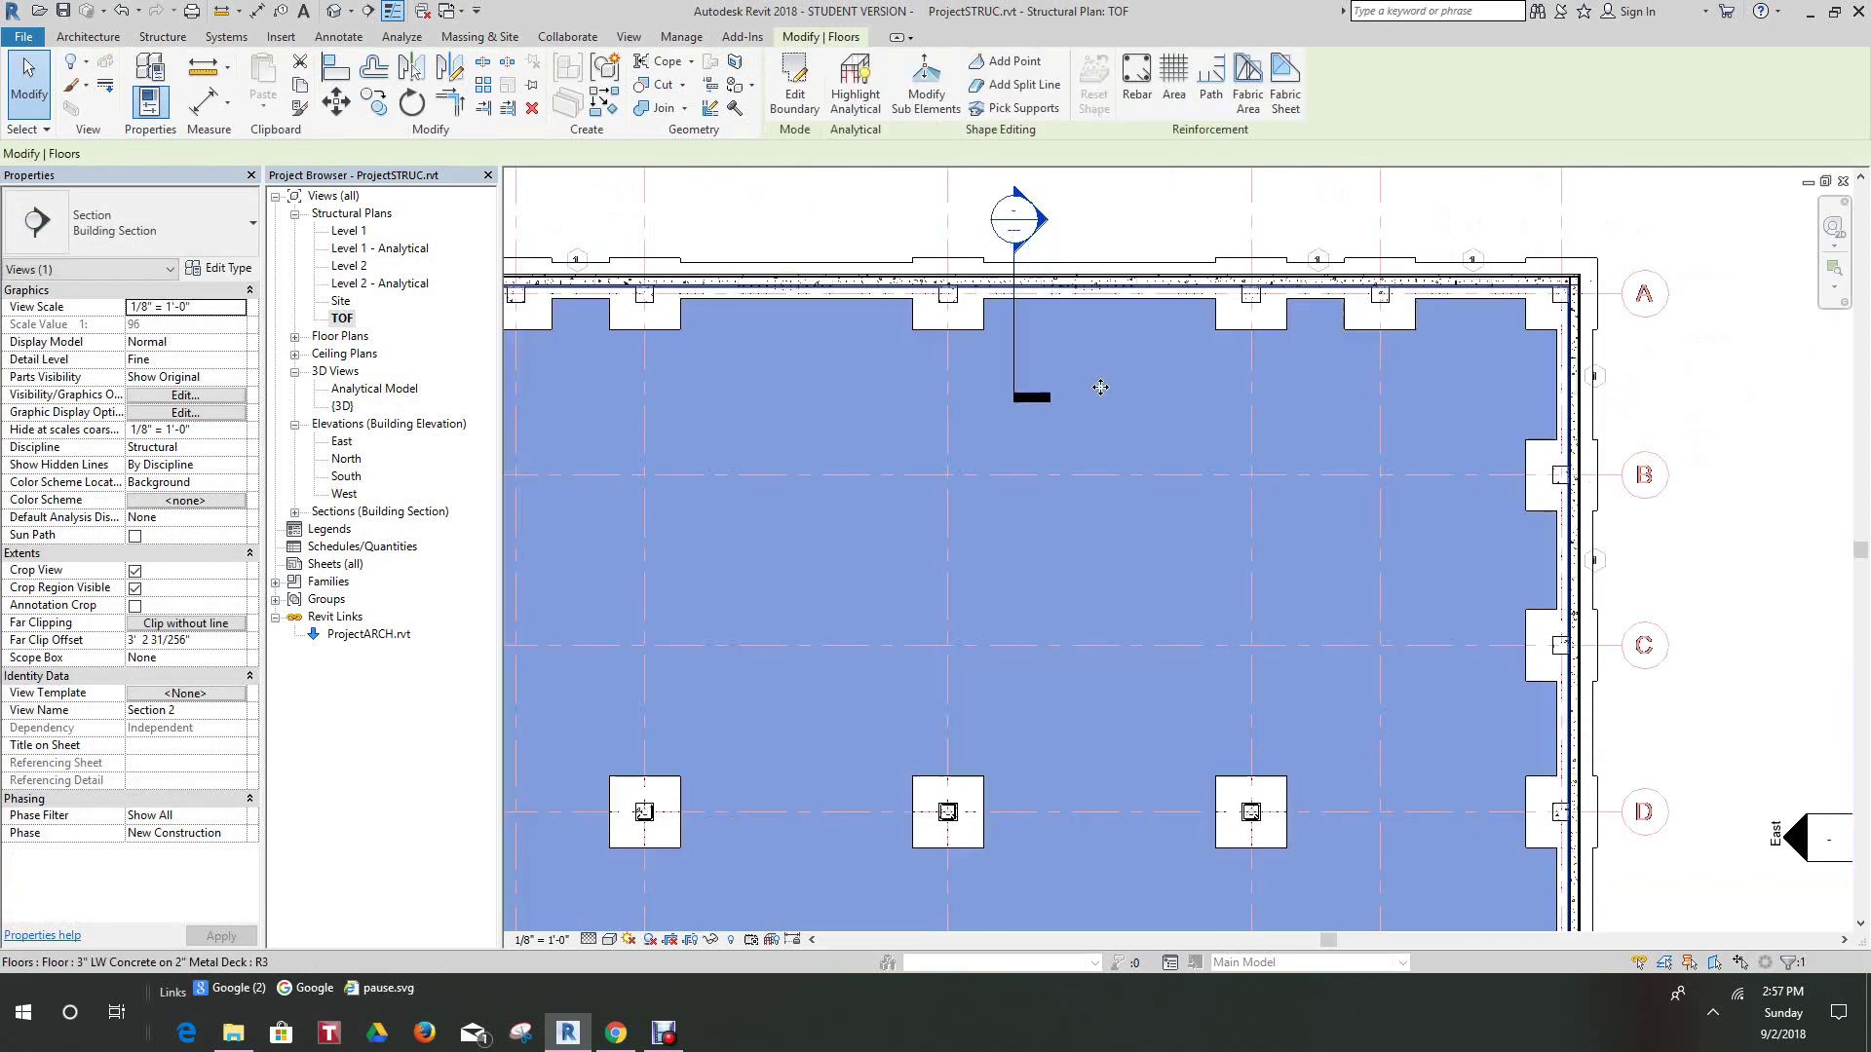
middle_click_drag(1097, 372, 1096, 524)
left_click(1064, 384)
scroll(1062, 385, "up", 1)
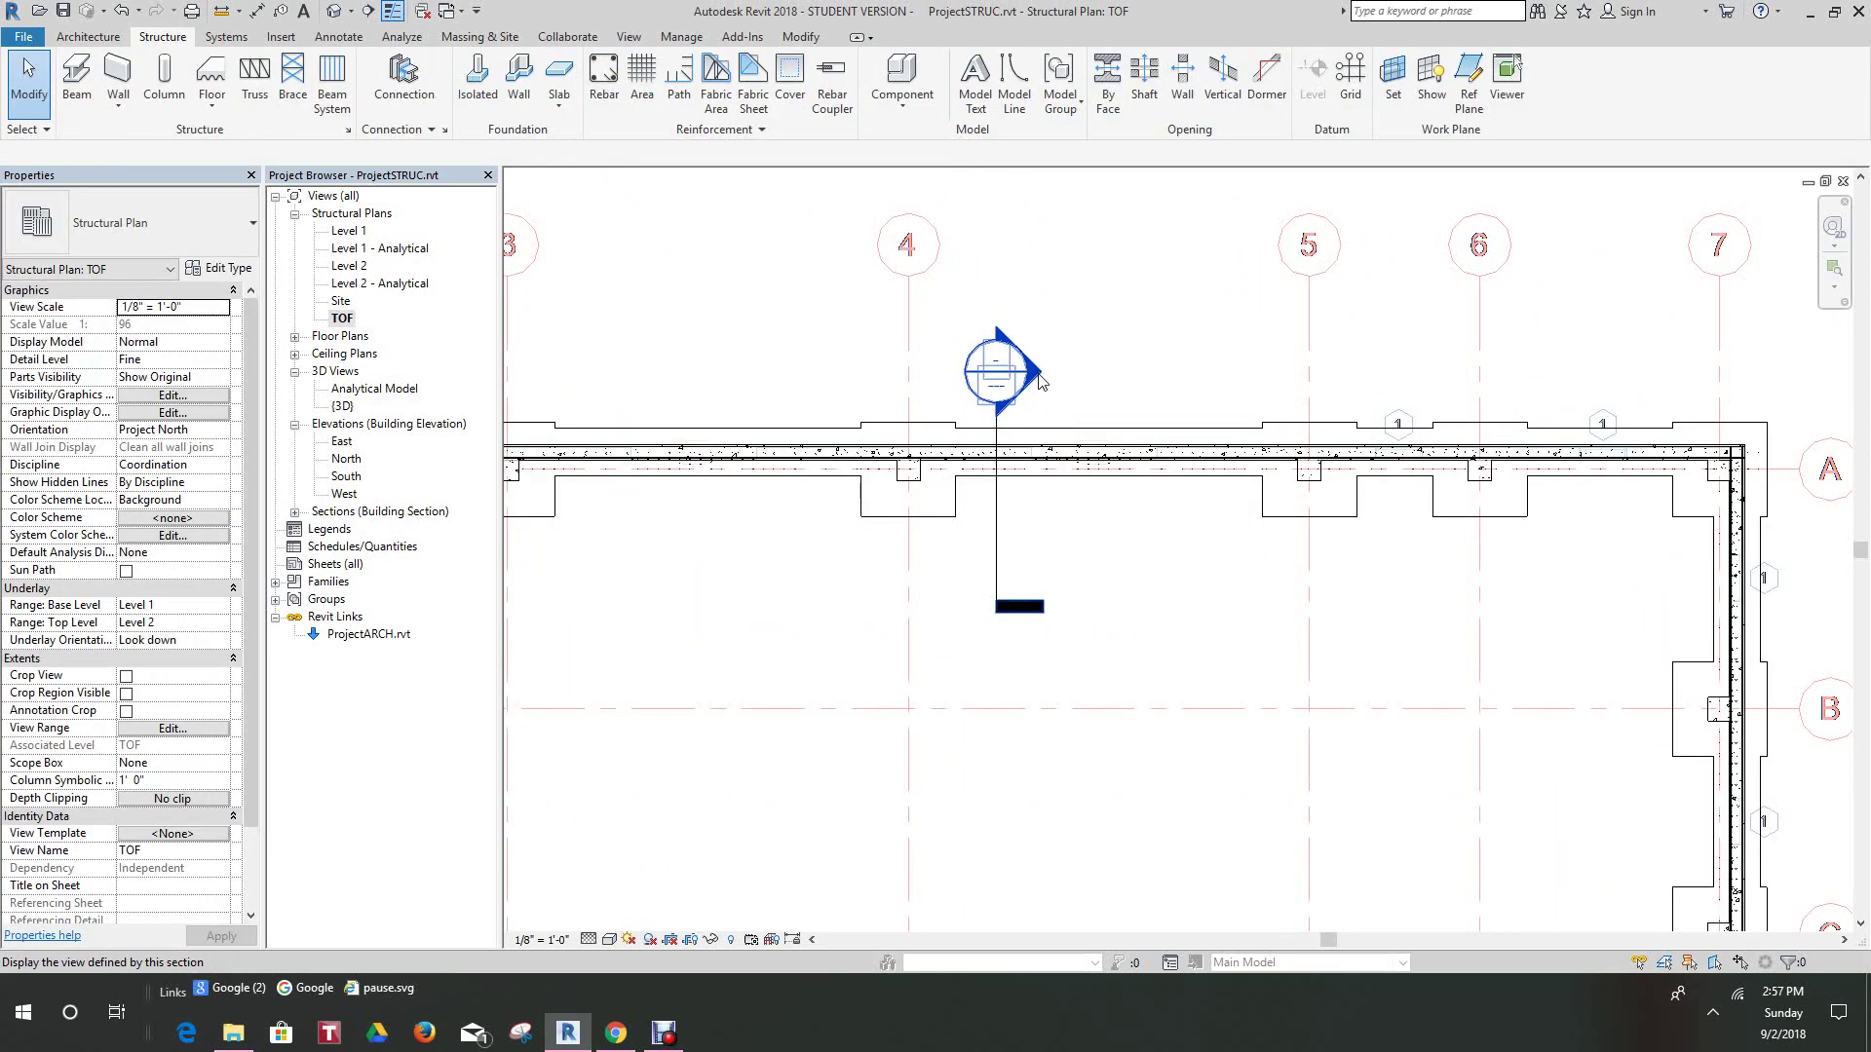
- Open the Section 2 view from its marker and examine the foundation wall, footing, slab edge and existing reinforcement
double_click(1035, 378)
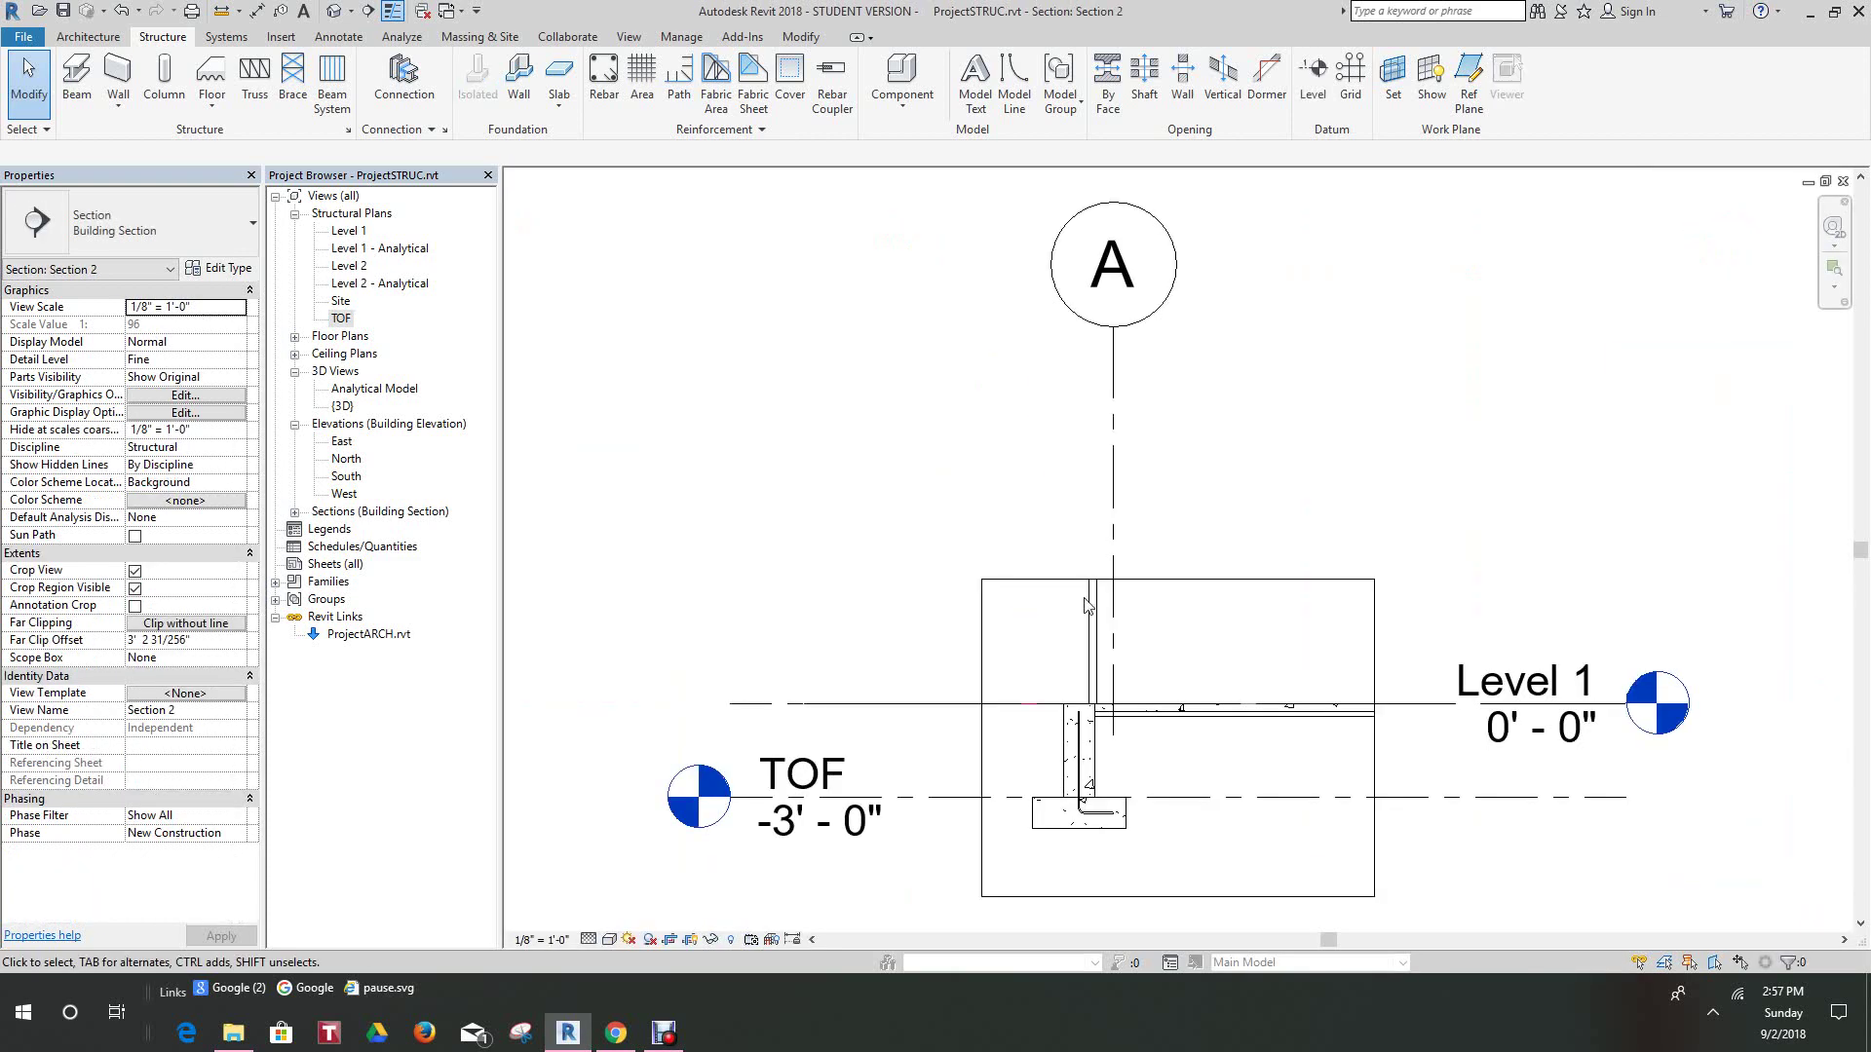
scroll(1095, 748, "up", 4)
middle_click_drag(1096, 747, 946, 277)
scroll(1082, 555, "up", 4)
scroll(1000, 504, "down", 2)
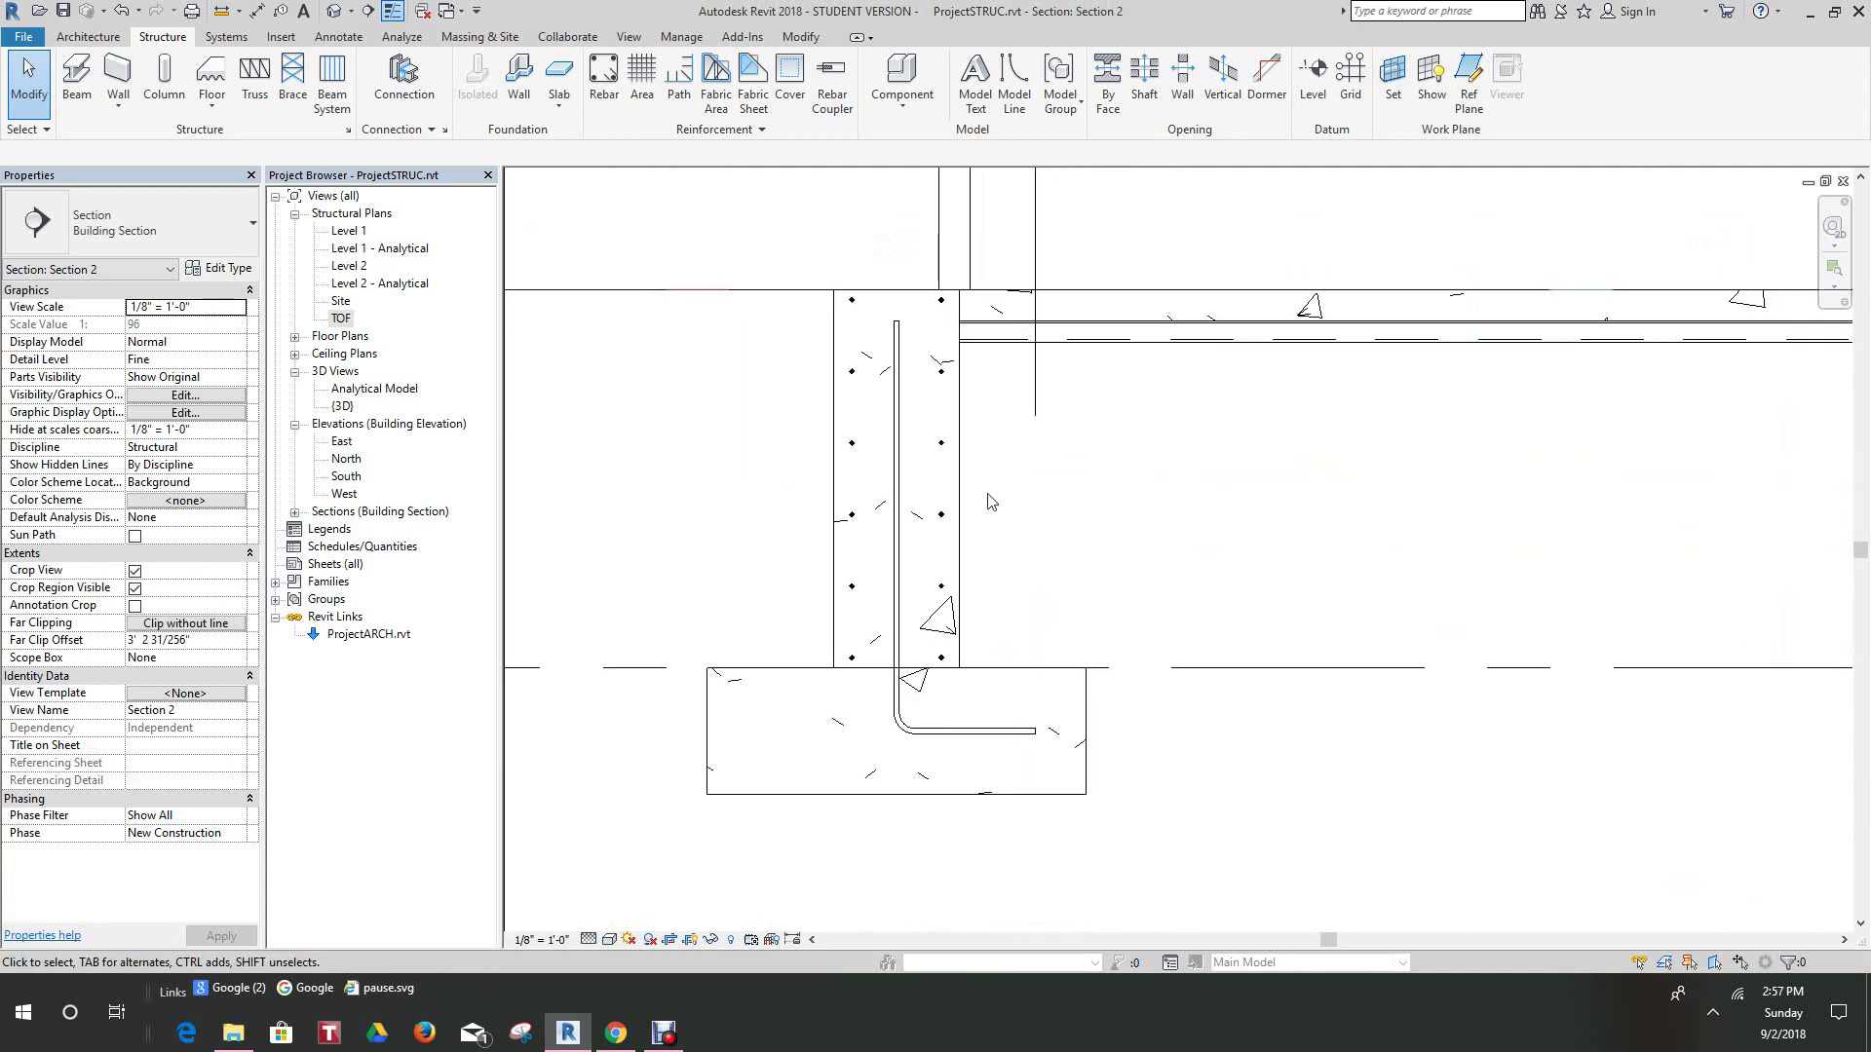
scroll(963, 512, "down", 1)
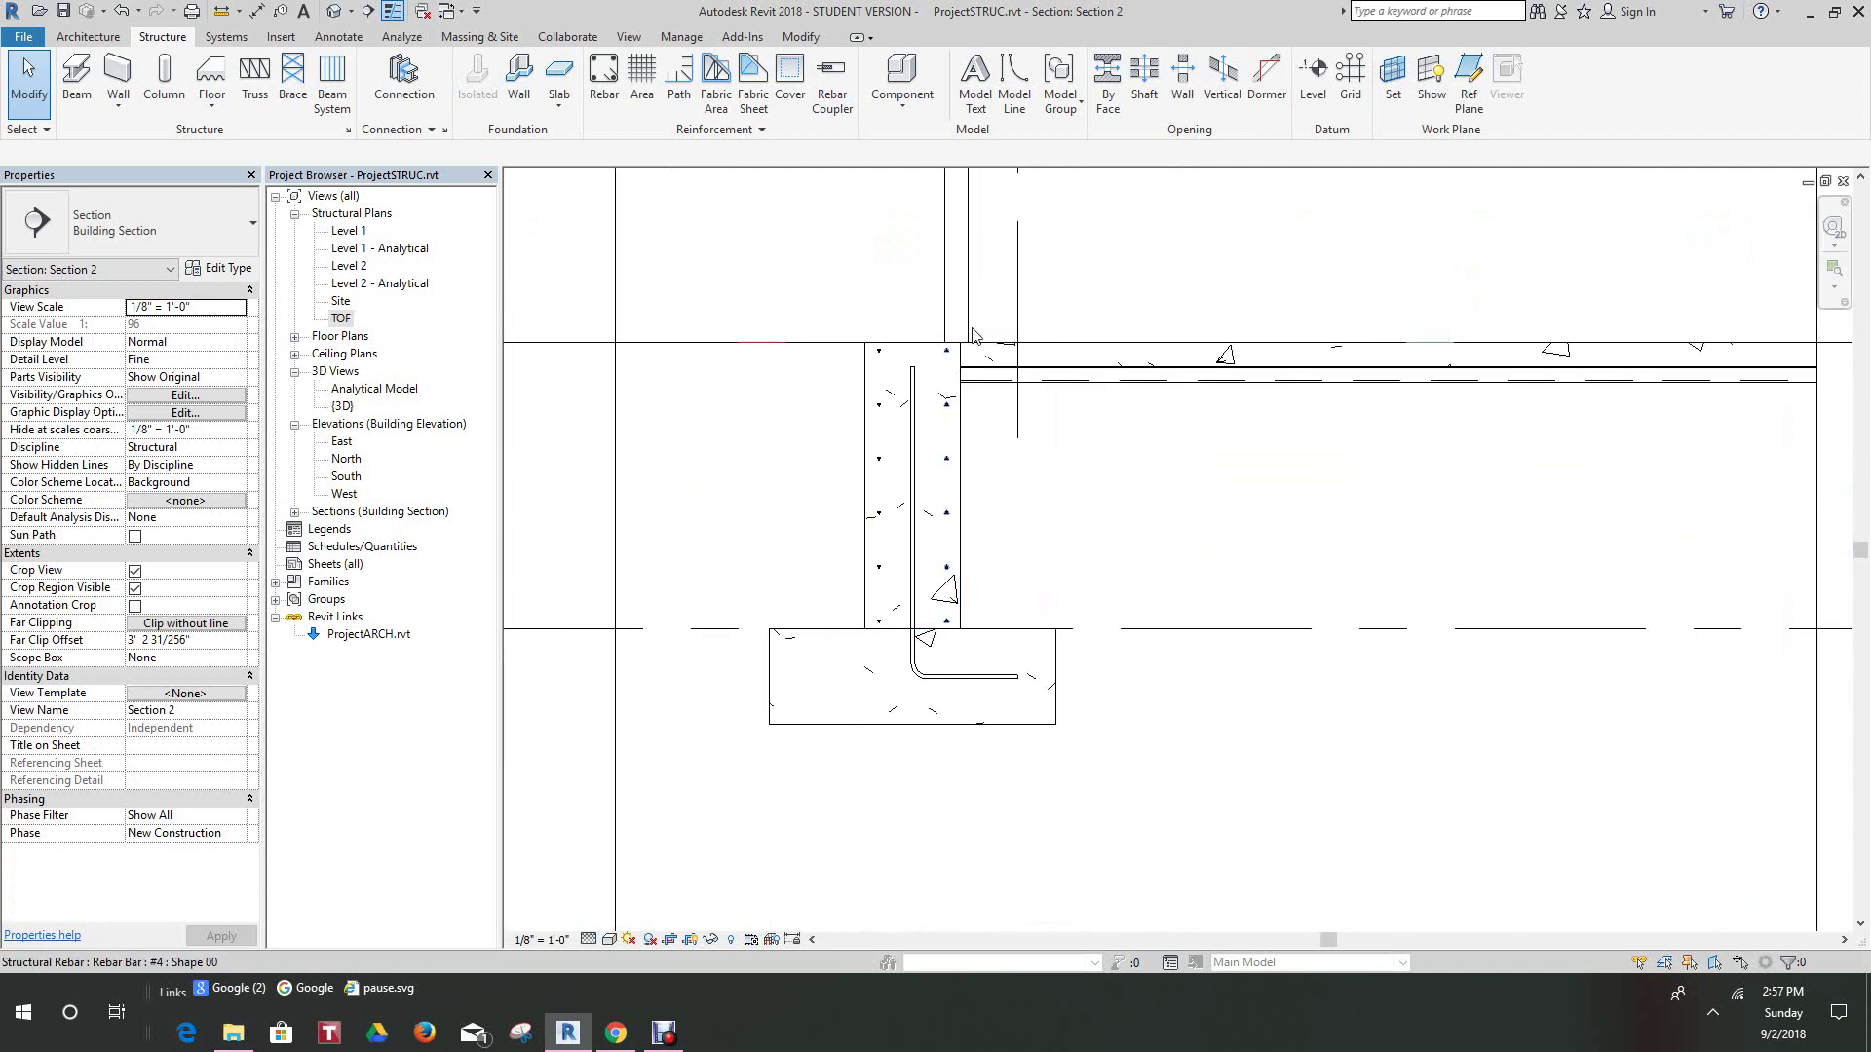
scroll(973, 331, "up", 3)
middle_click_drag(994, 358, 992, 516)
scroll(977, 498, "down", 1)
scroll(962, 516, "up", 3)
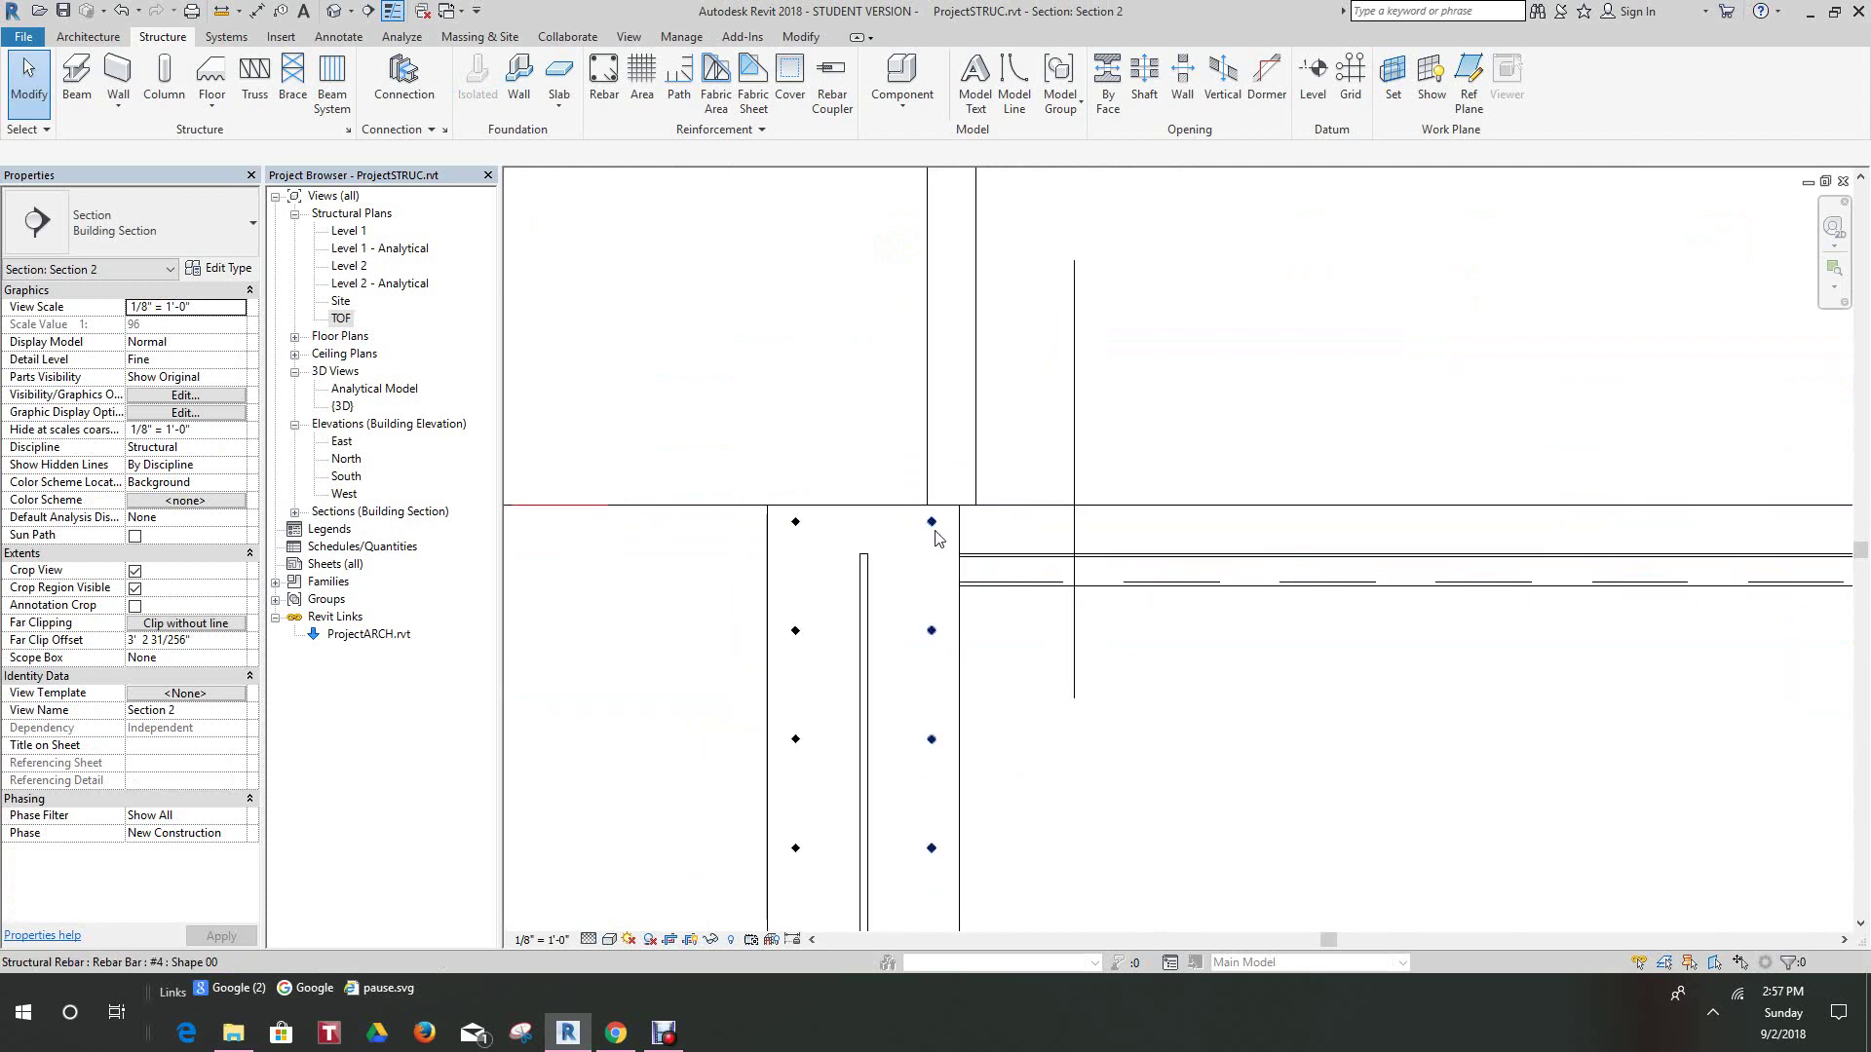
scroll(933, 506, "down", 2)
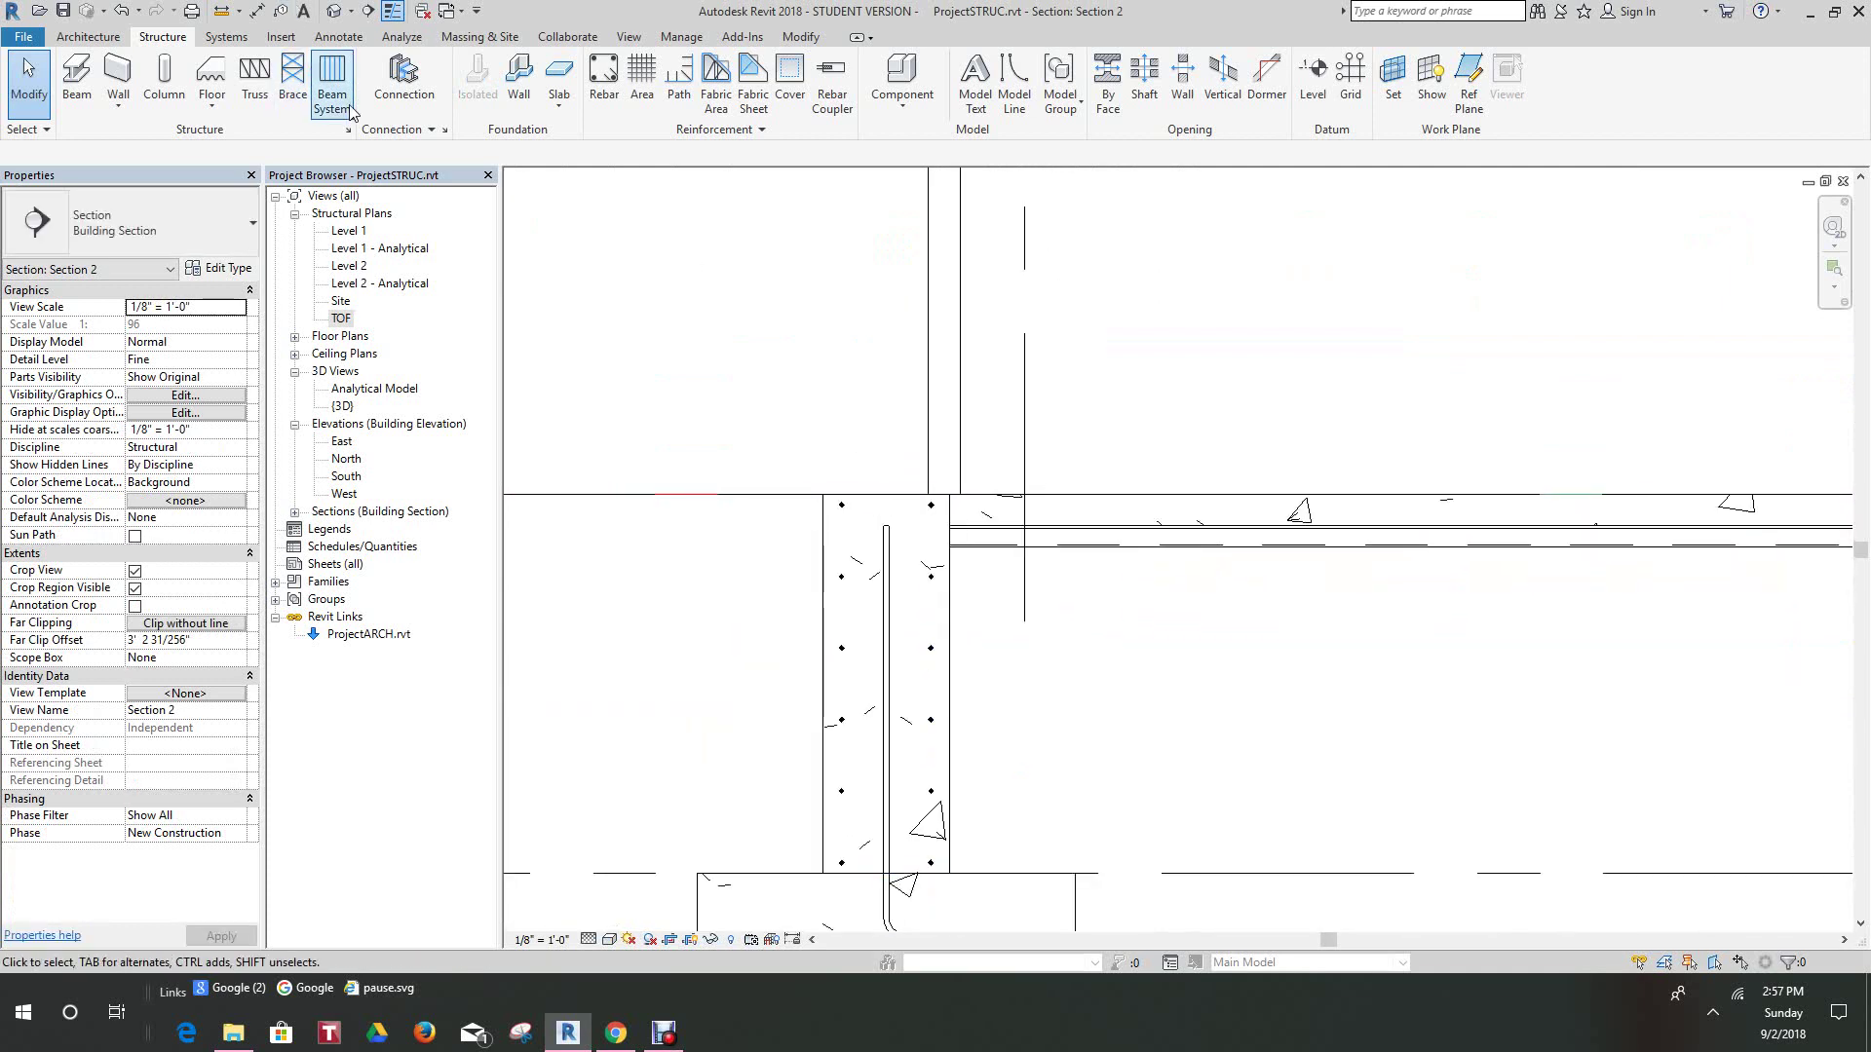
middle_click_drag(832, 422, 806, 262)
scroll(891, 475, "up", 1)
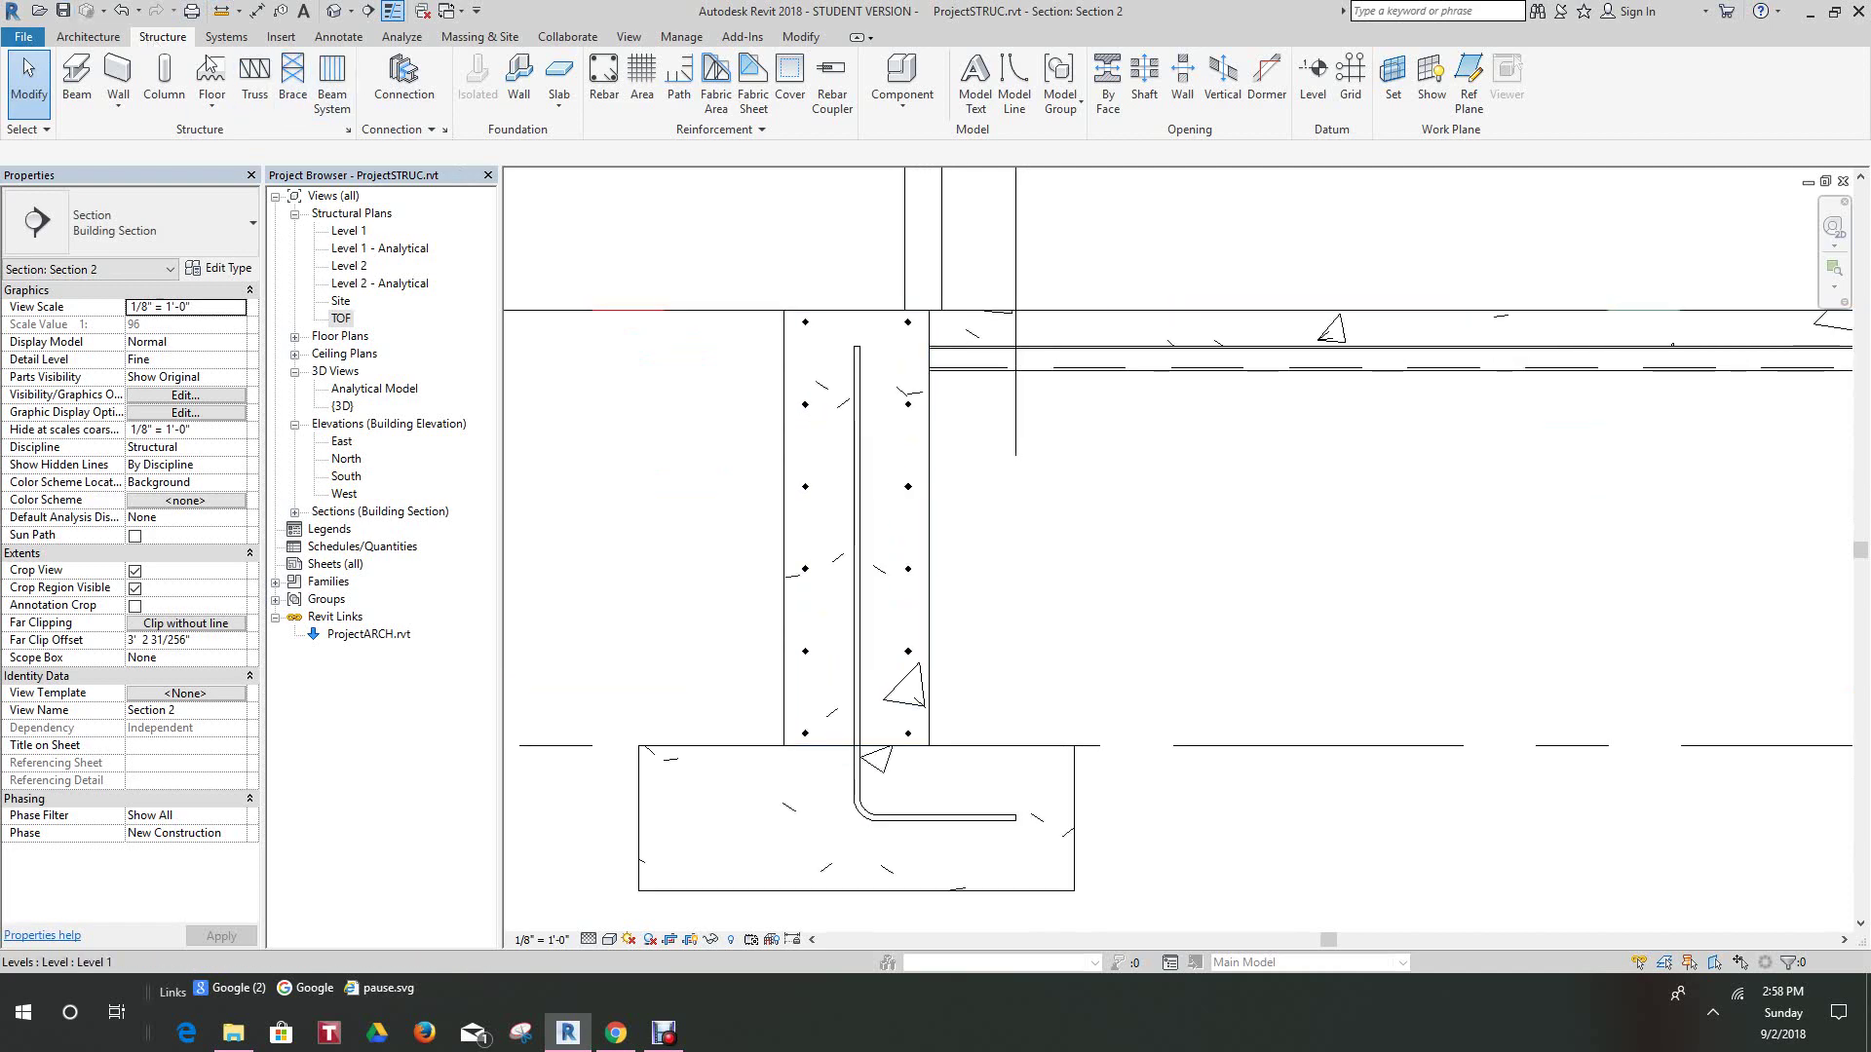
- Start the Rebar command and look through the available rebar shapes for a bar bent between wall and slab
left_click(603, 84)
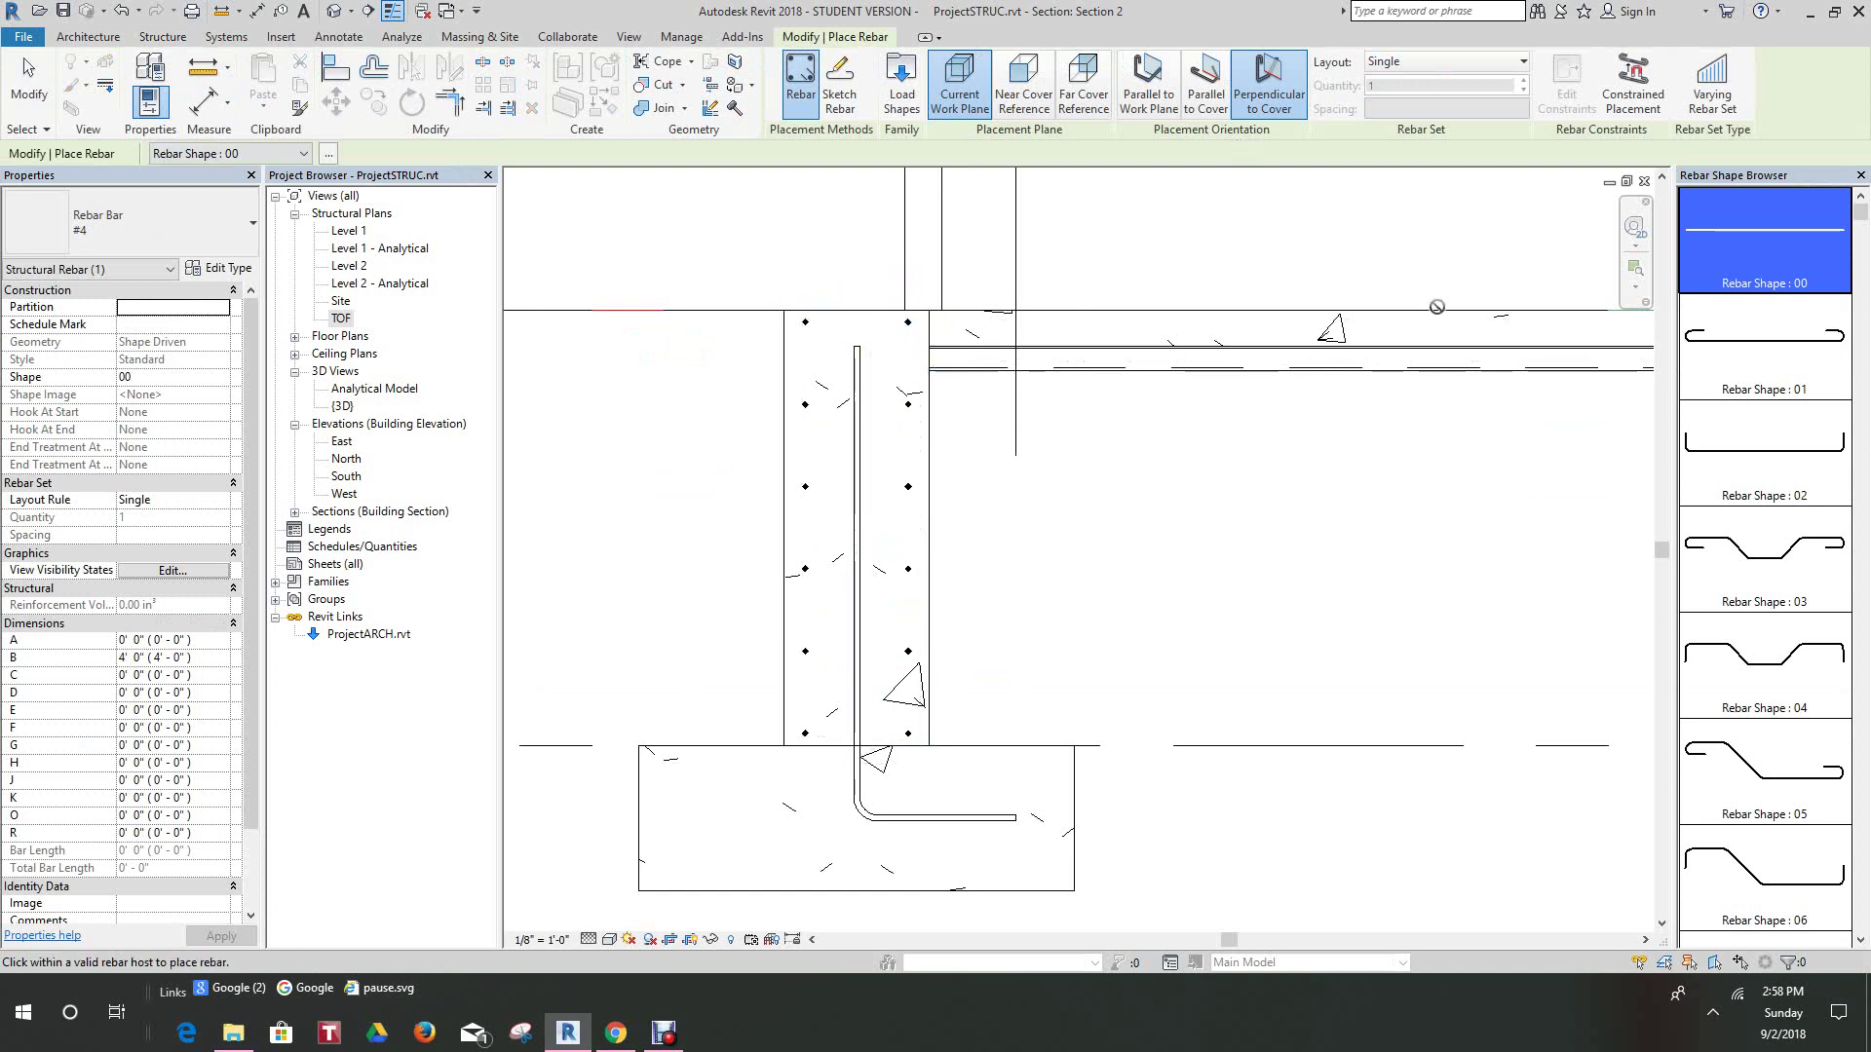
scroll(1743, 504, "down", 4)
scroll(1734, 563, "down", 4)
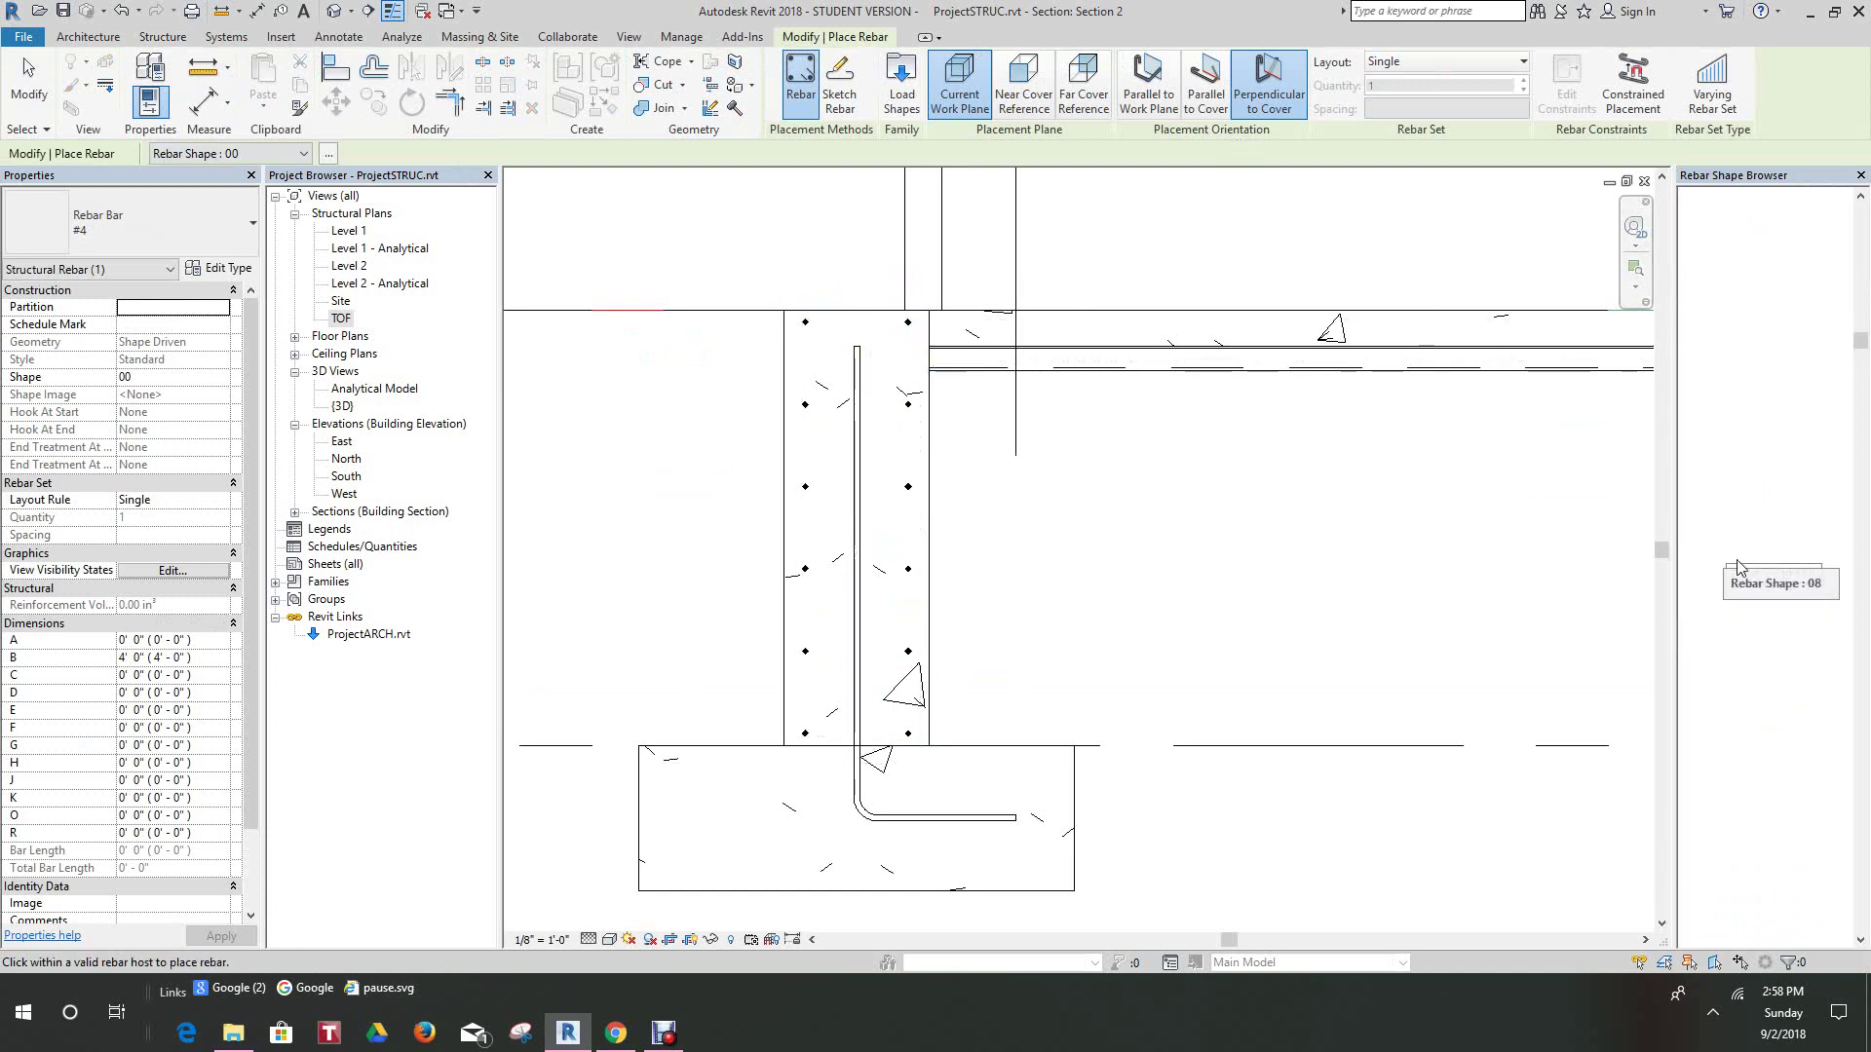
scroll(1745, 570, "down", 6)
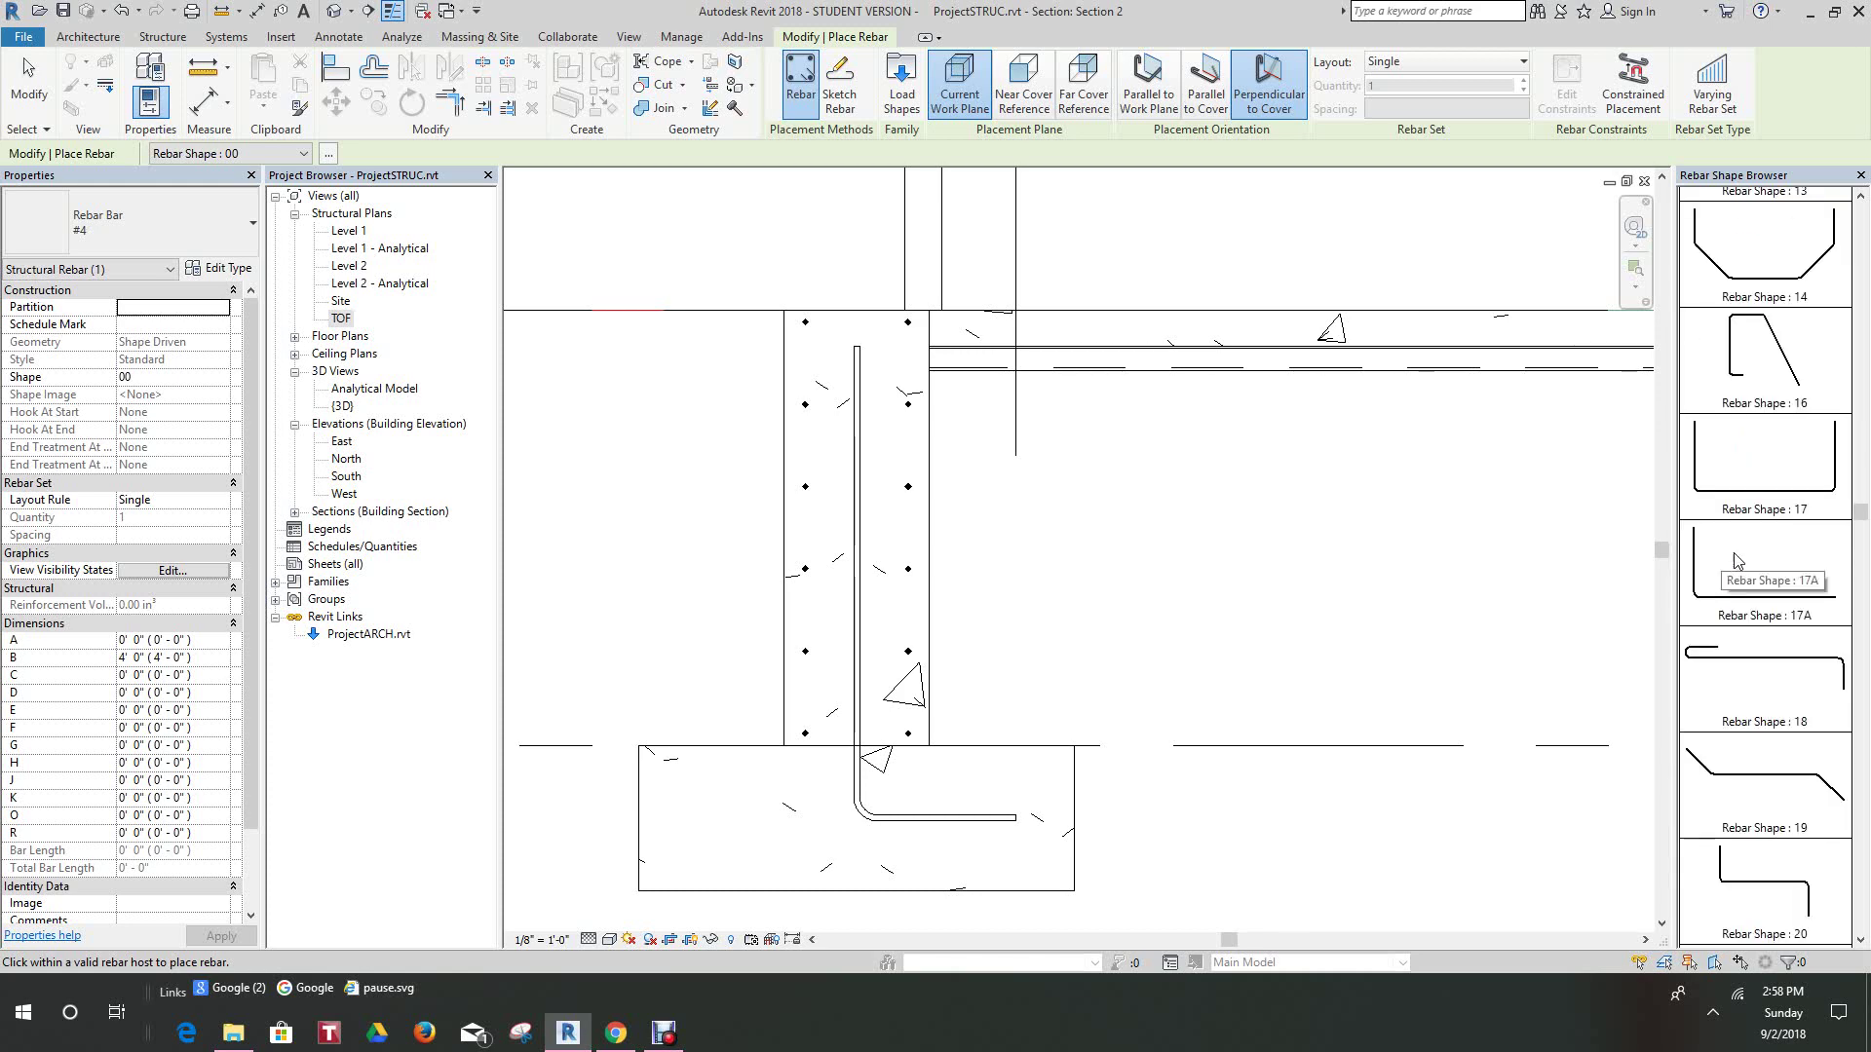
scroll(1764, 589, "down", 2)
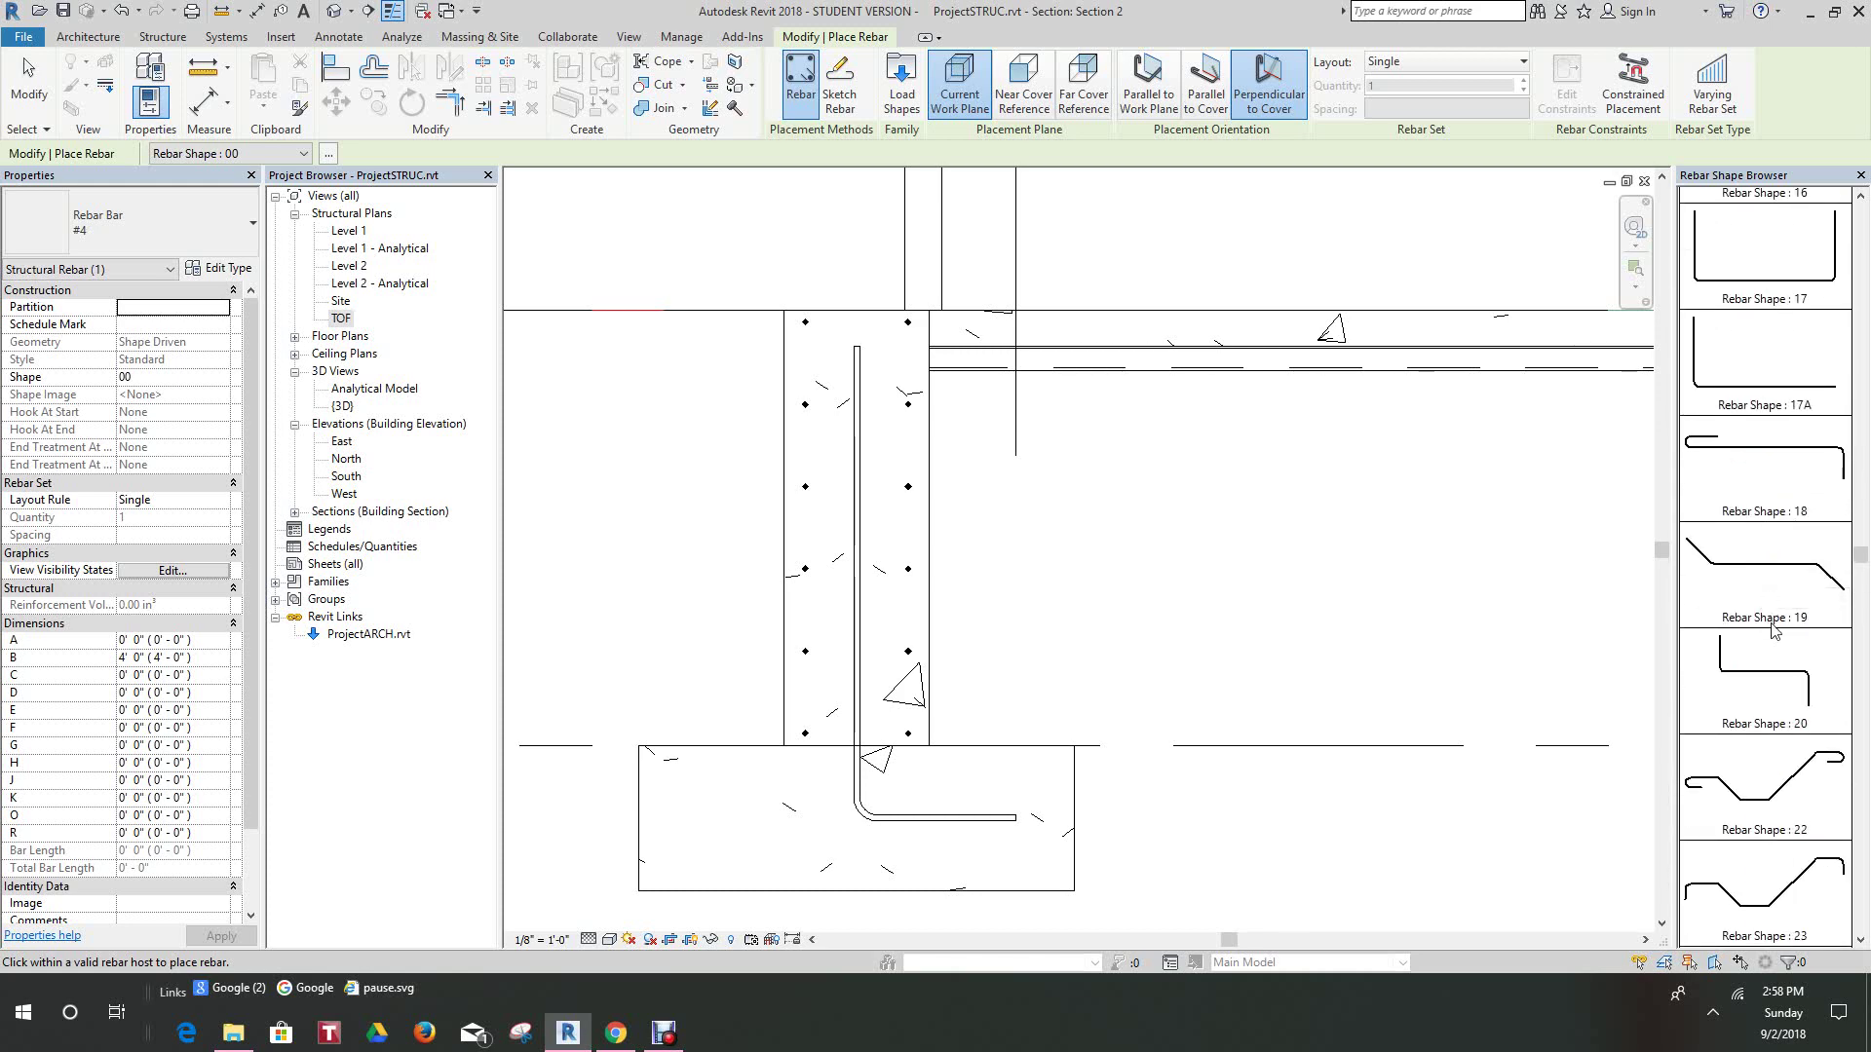
scroll(1768, 625, "down", 5)
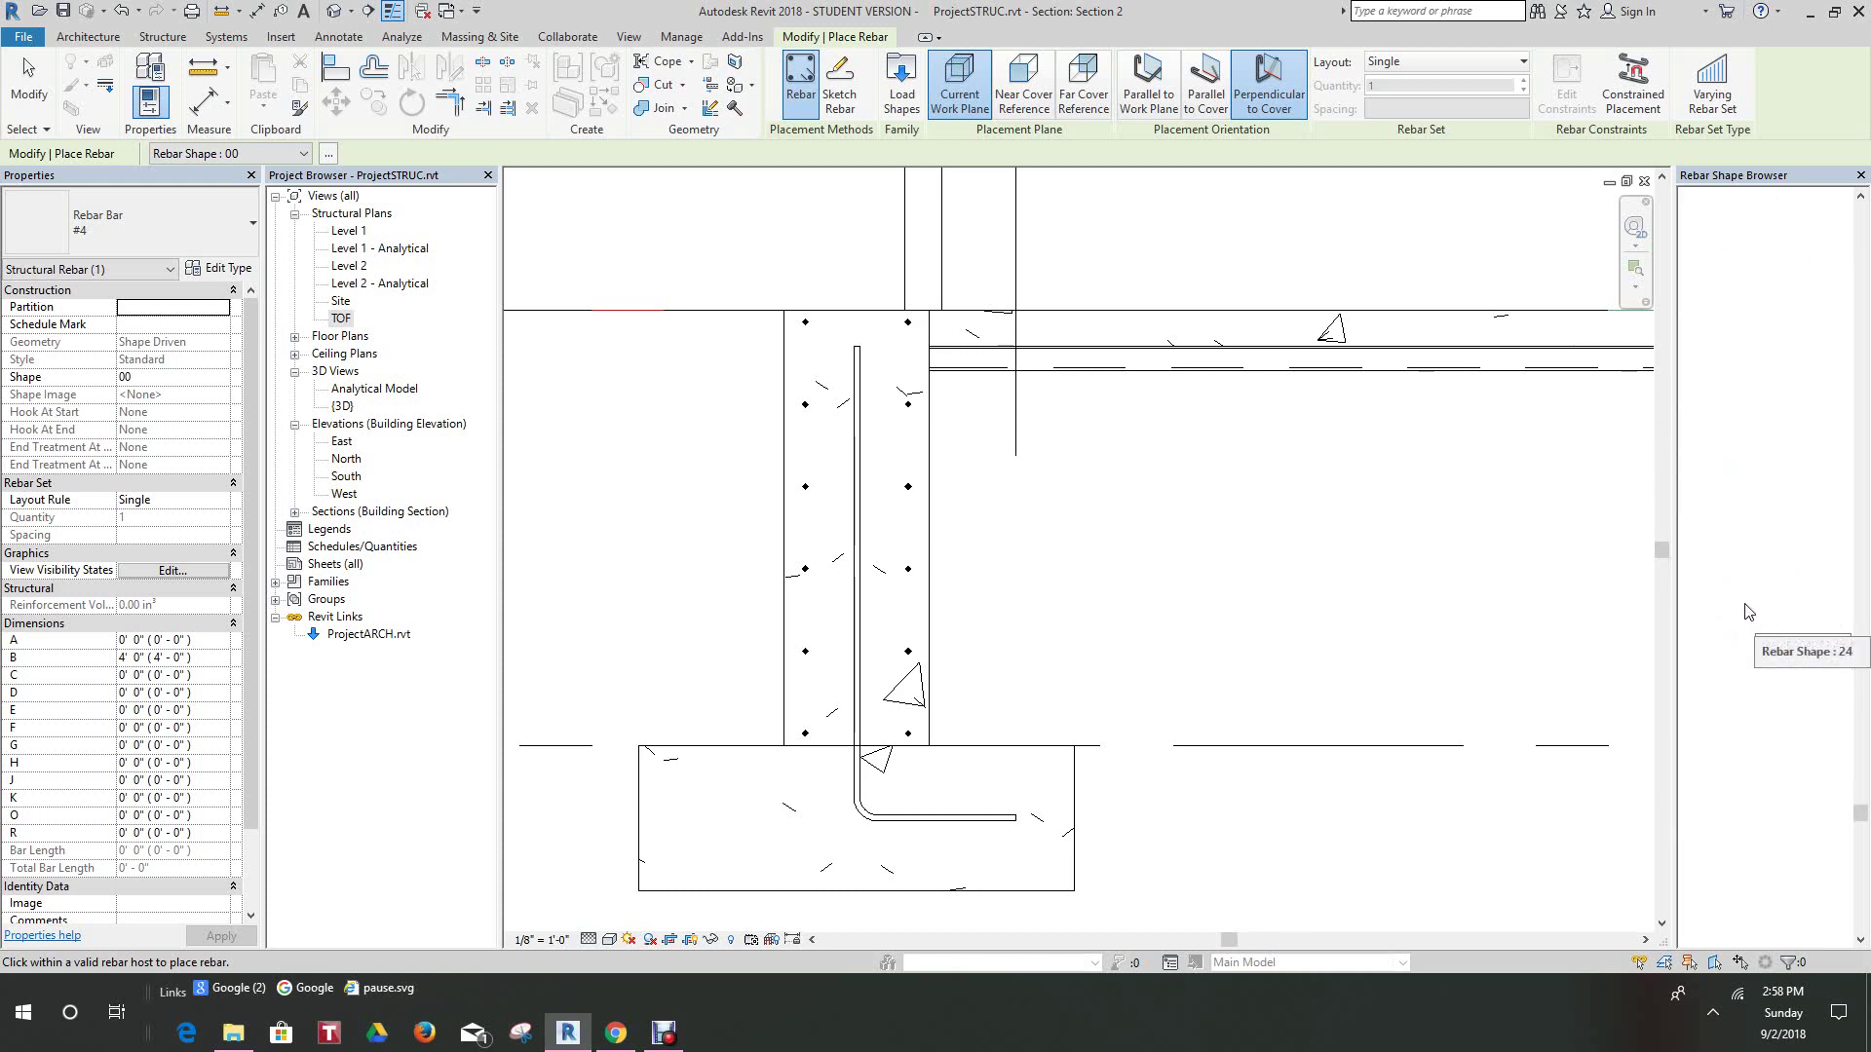
scroll(1746, 611, "down", 10)
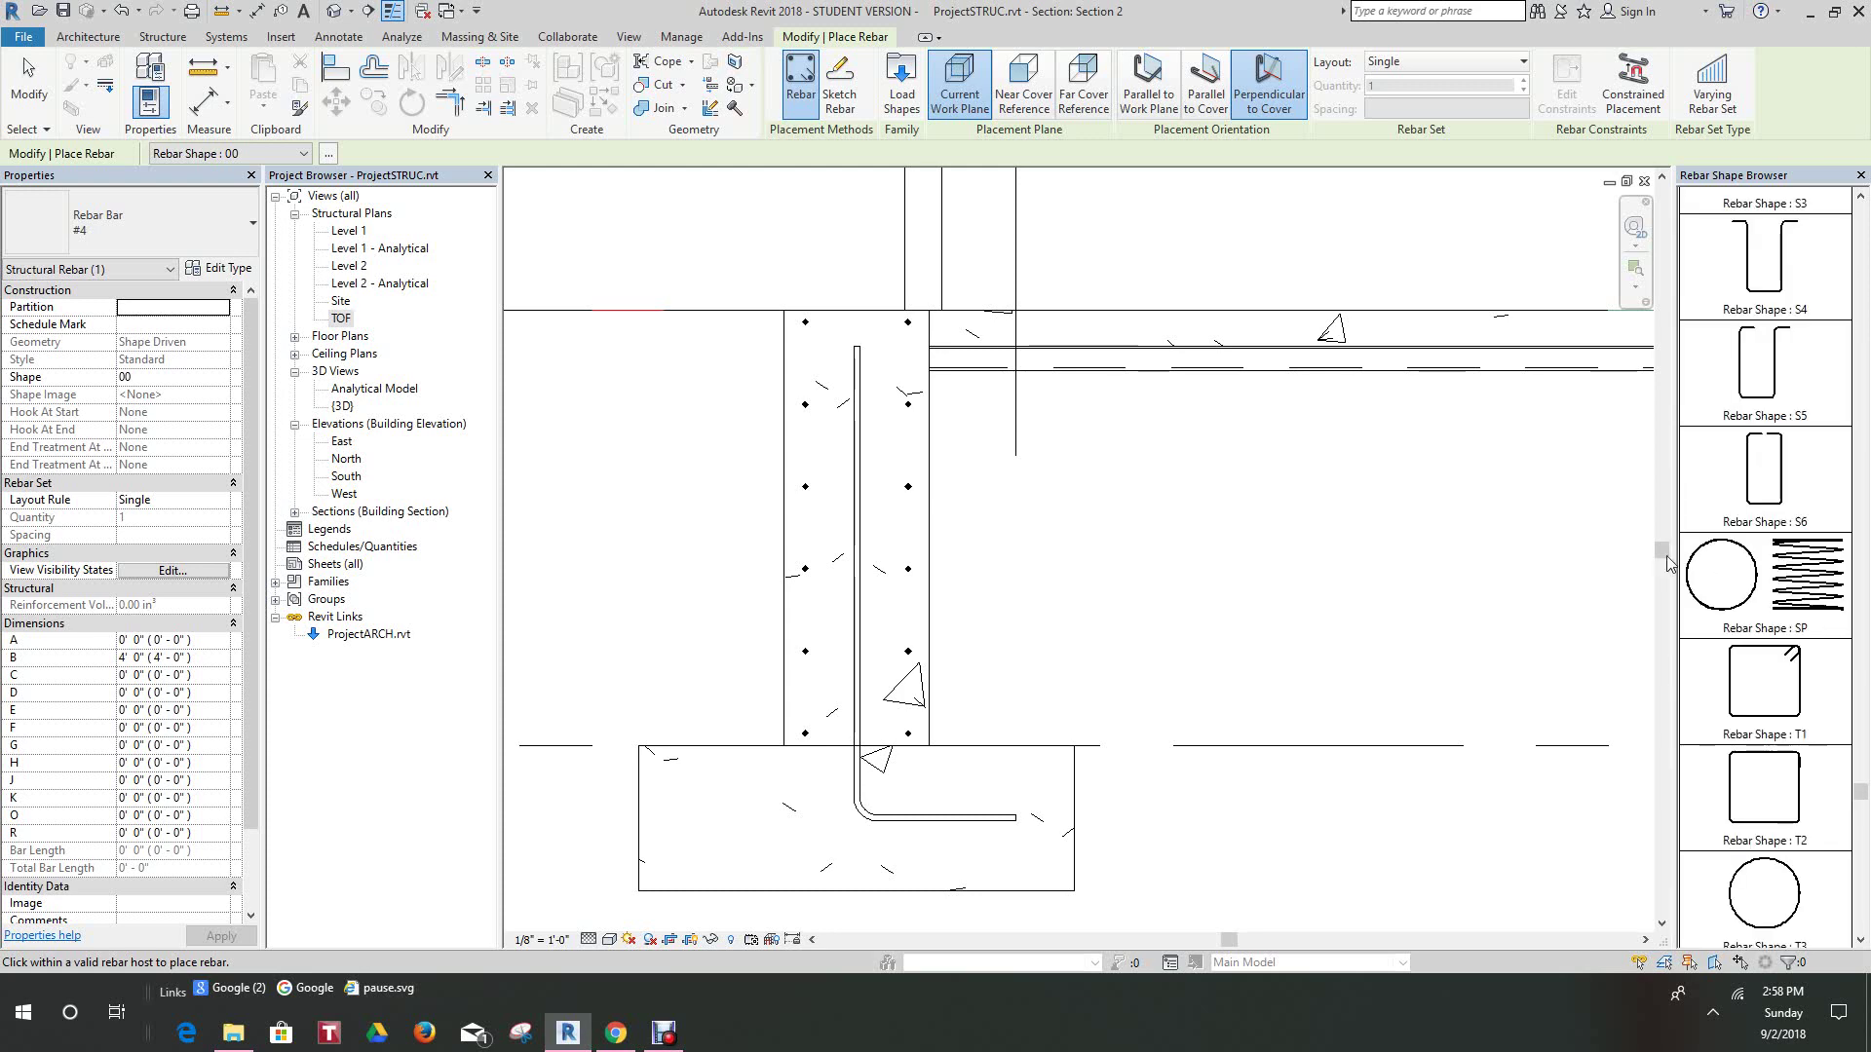
- Sketch an L-shaped #4 rebar hosted by the Level 1 slab, about 11" horizontally and 1'-4" down into the foundation wall
left_click(833, 82)
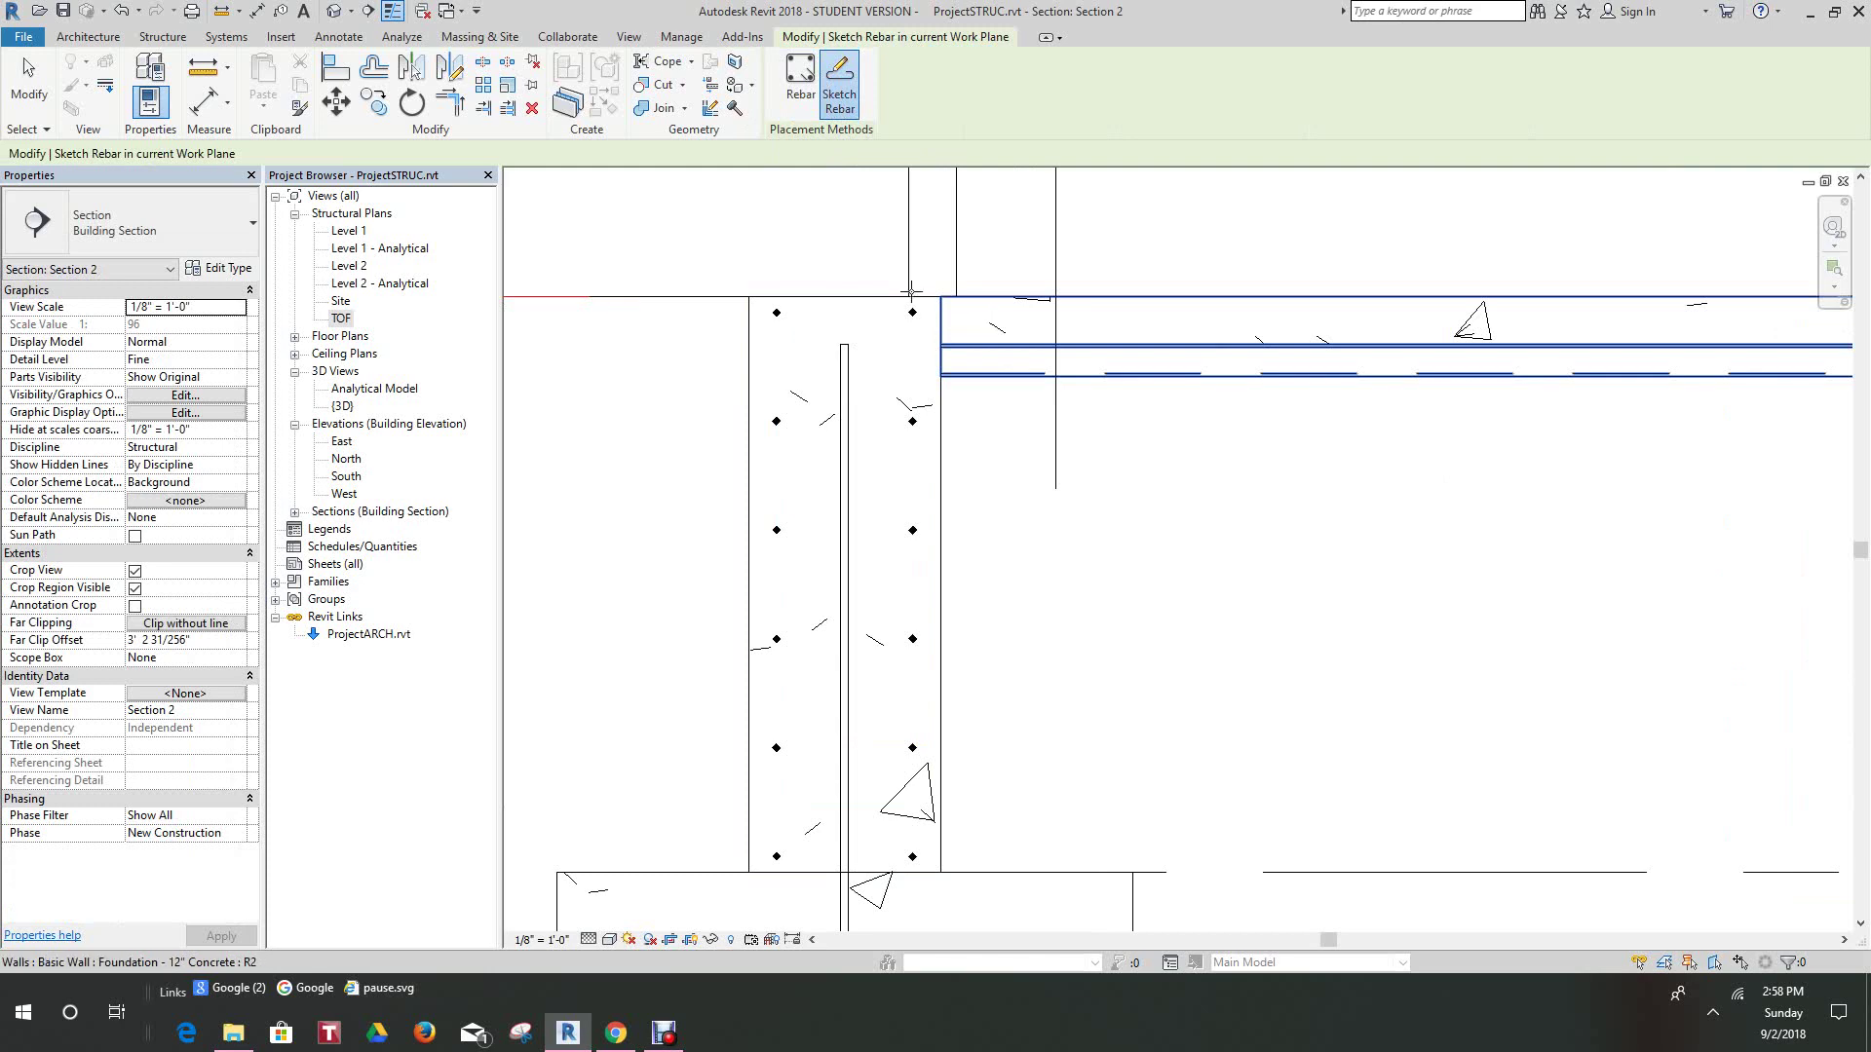
left_click(1027, 308)
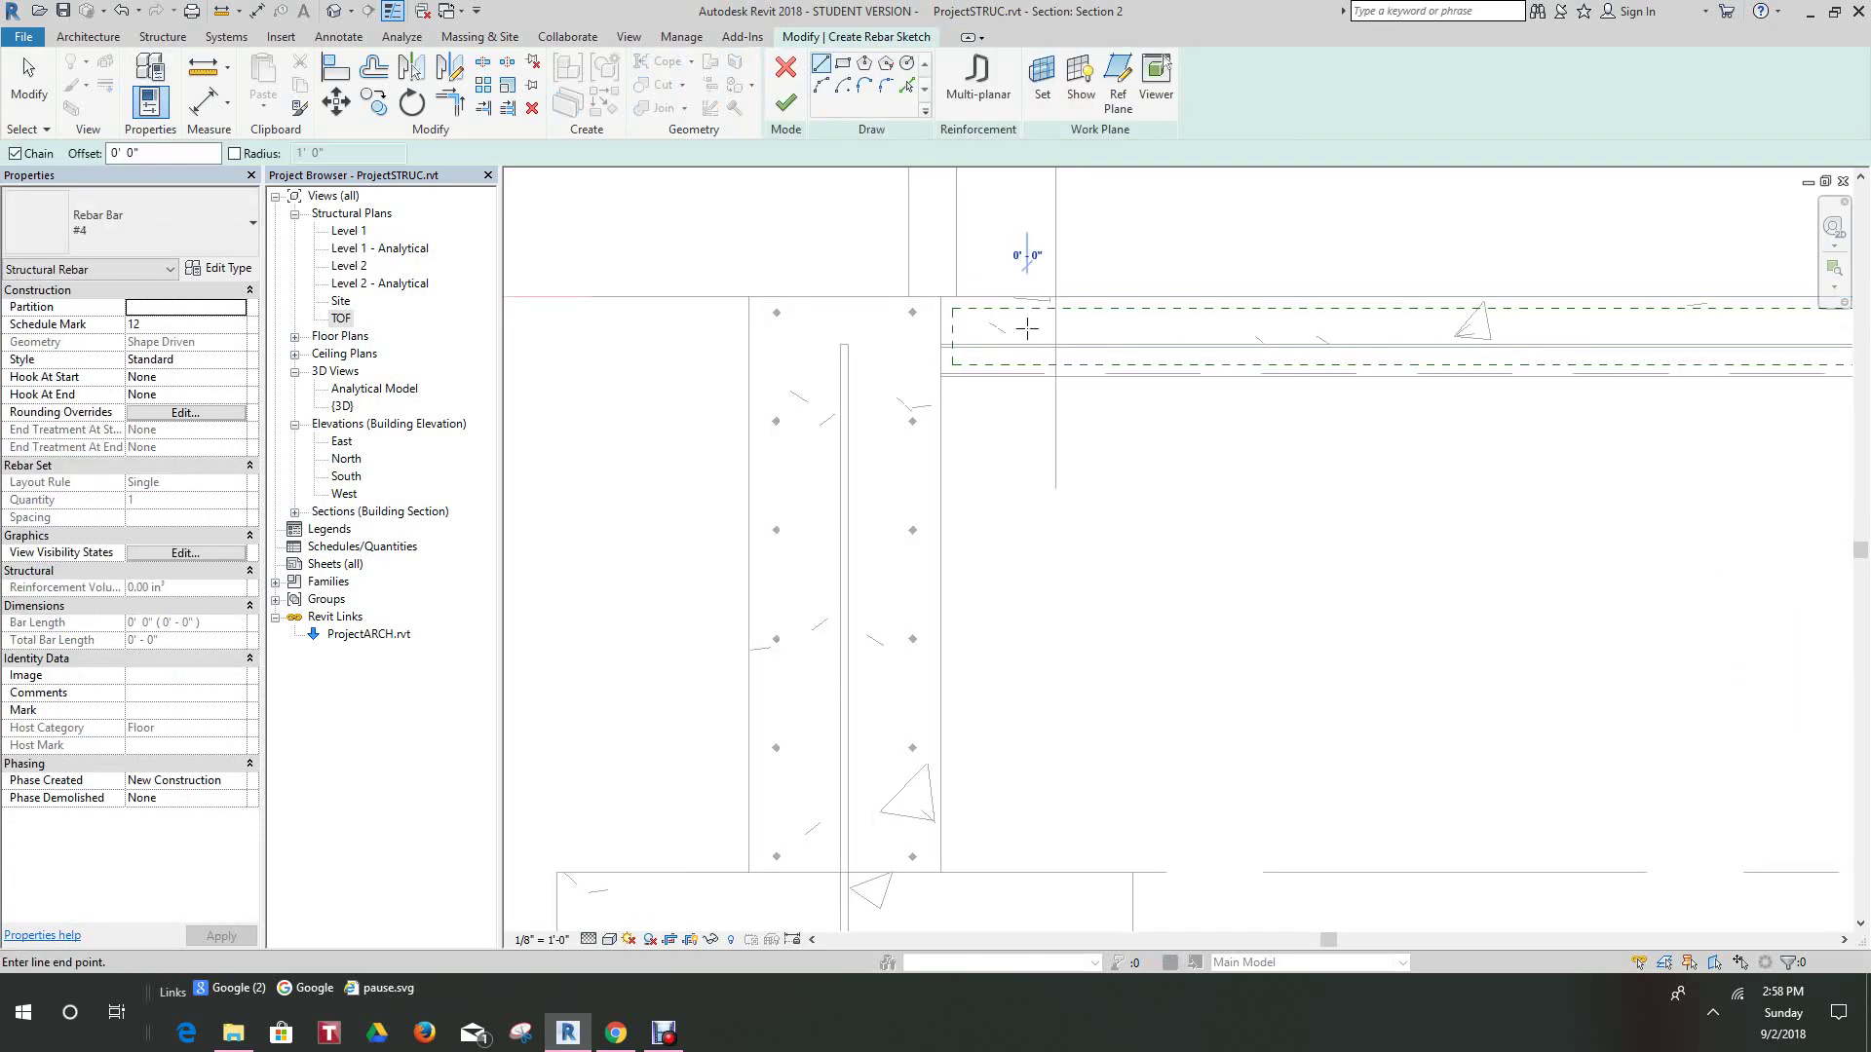
left_click(1027, 329)
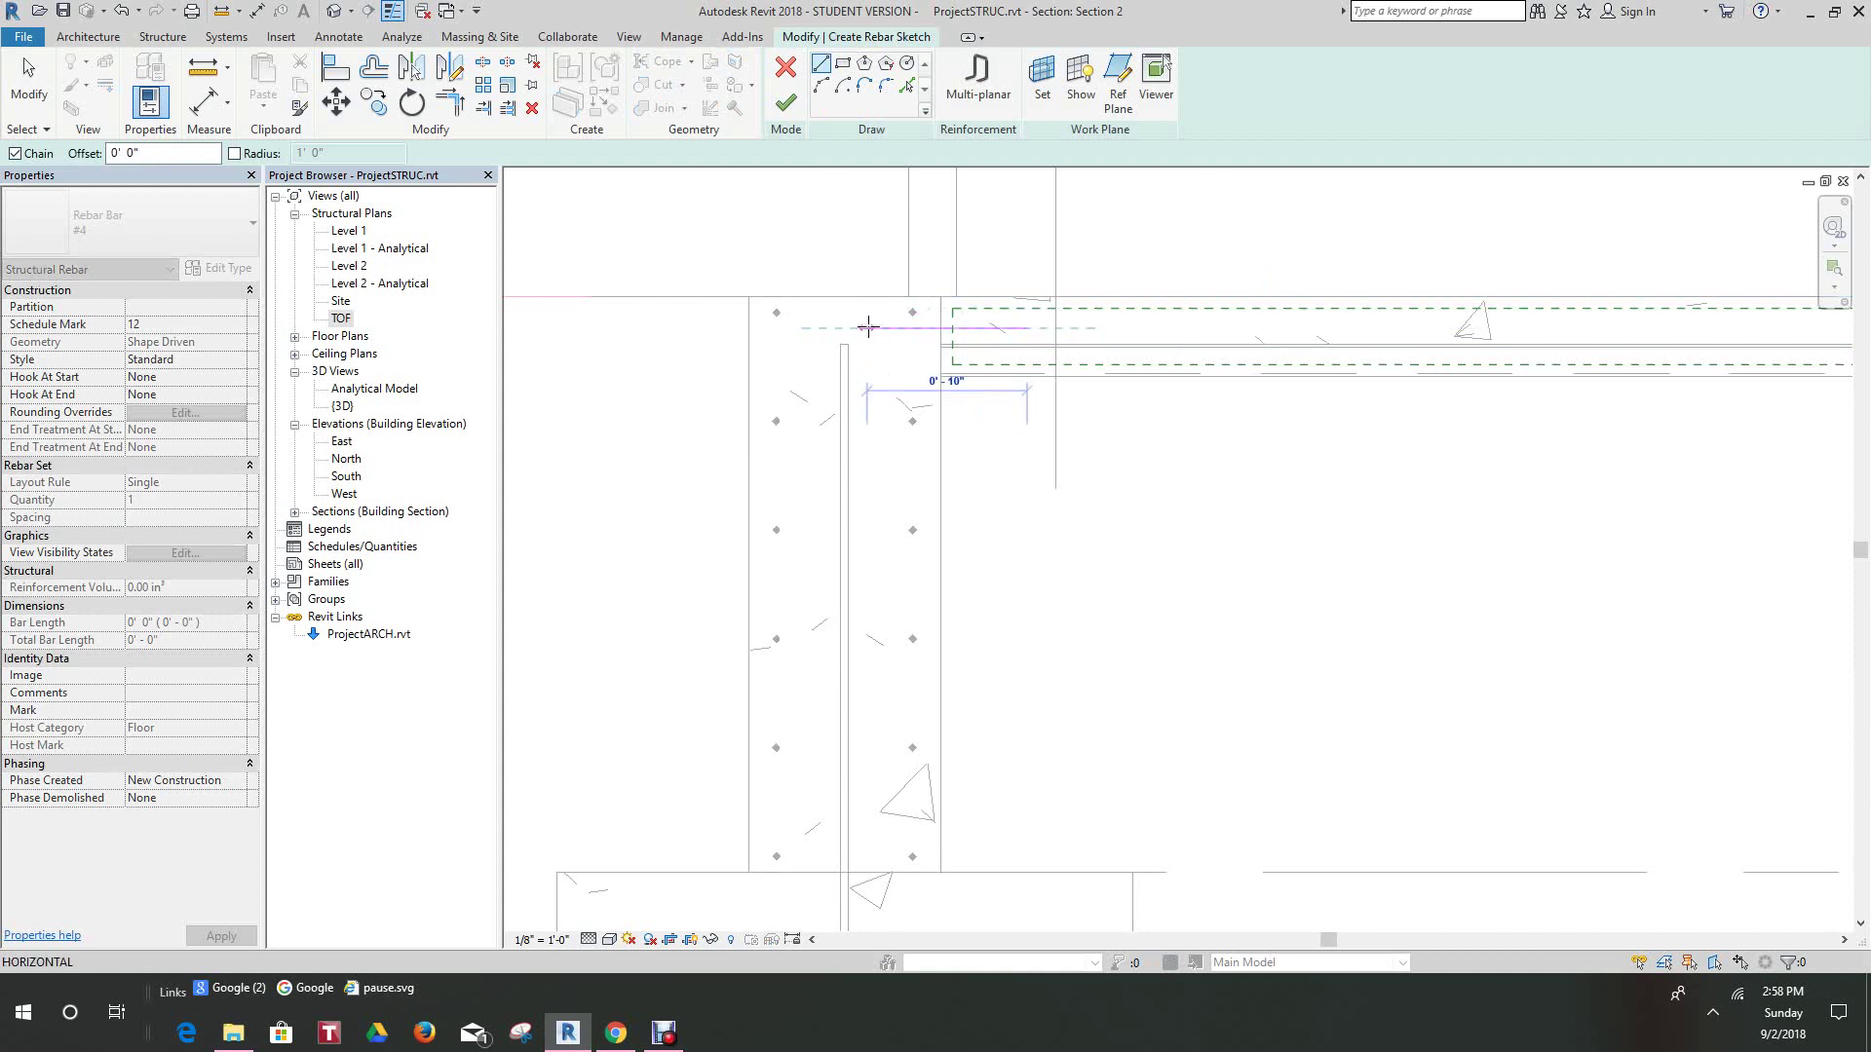
left_click(864, 329)
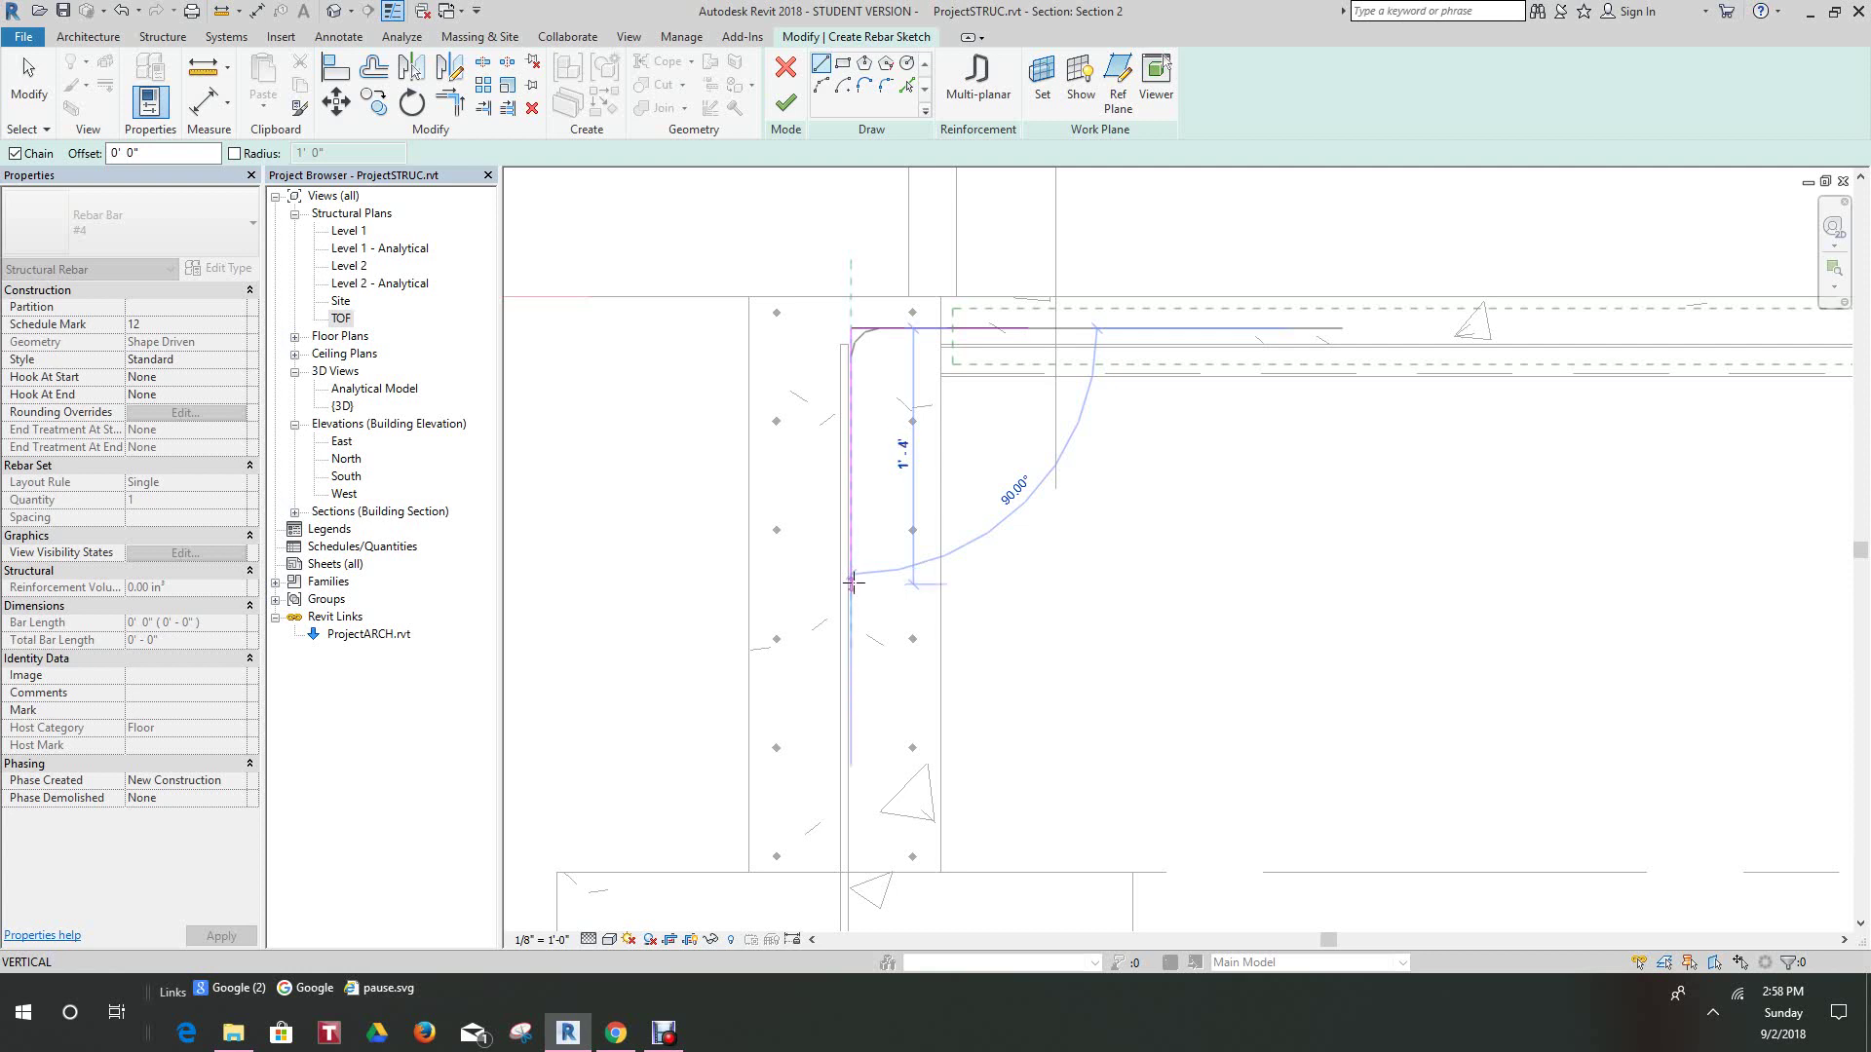
left_click(851, 583)
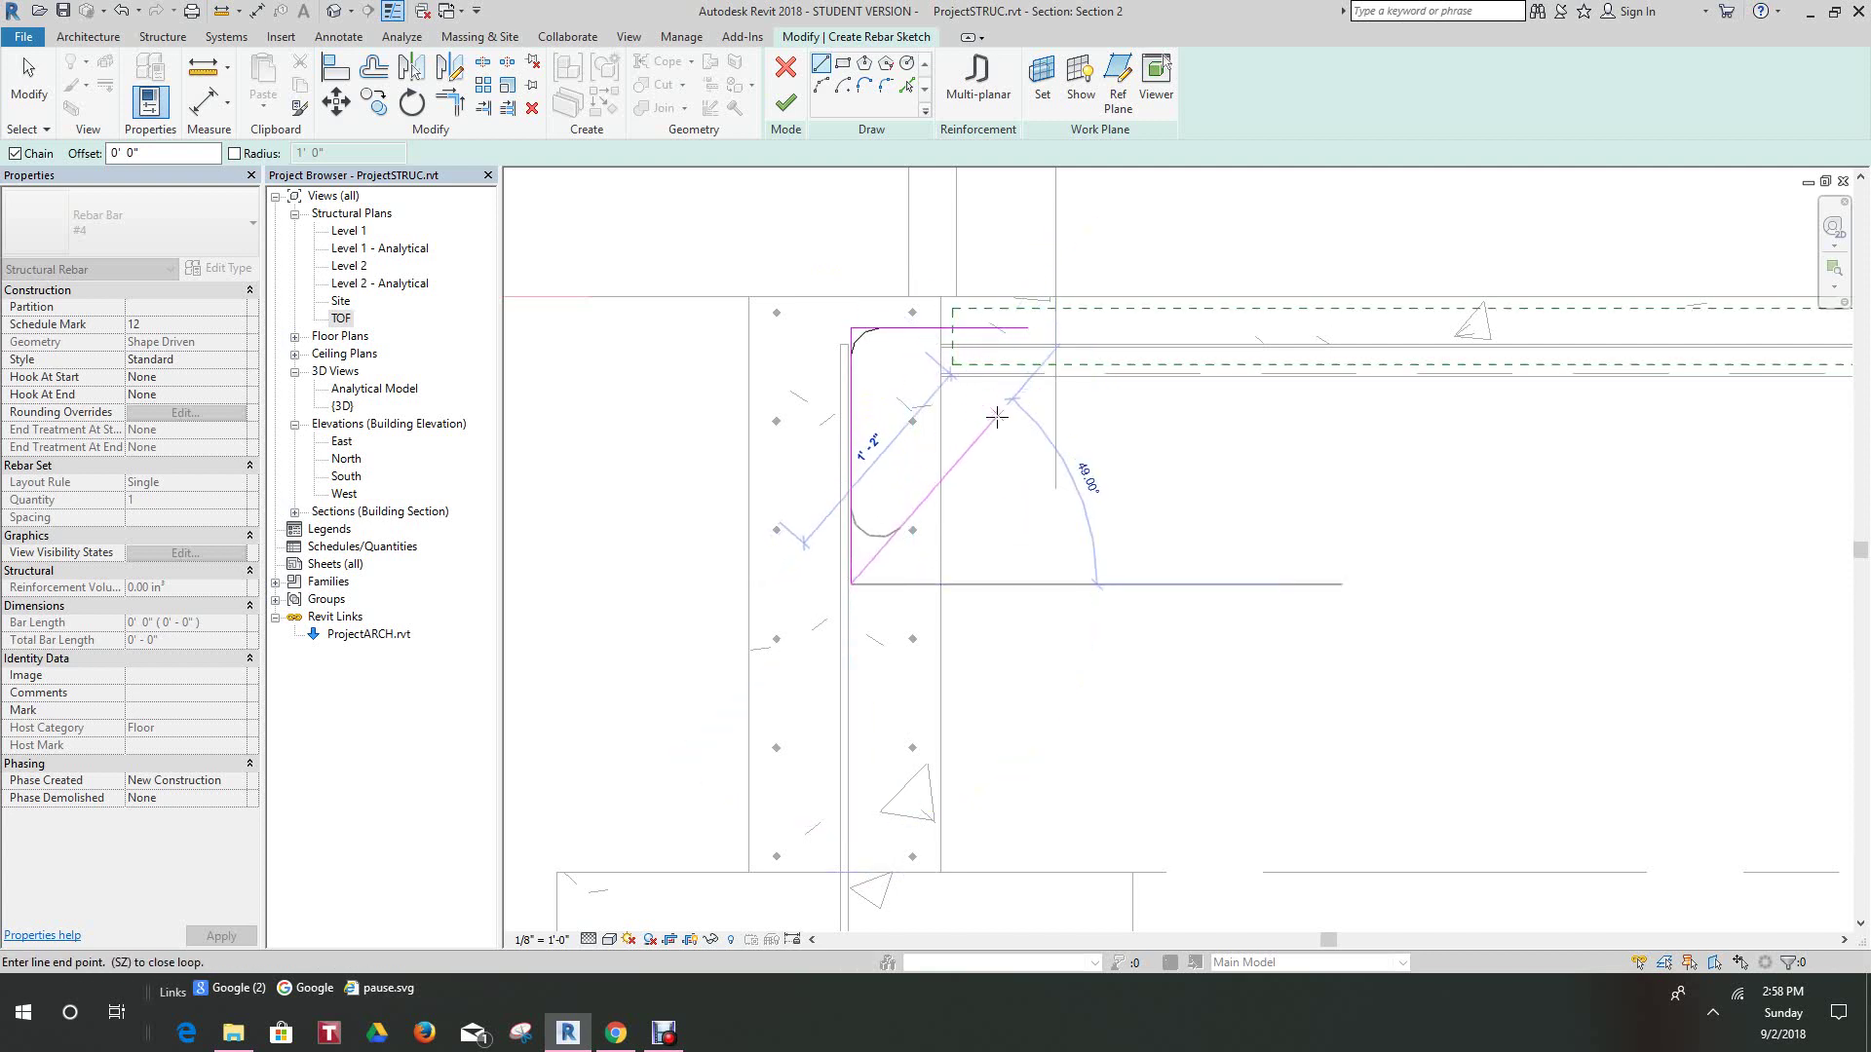
right_click(1000, 419)
left_click(1060, 431)
scroll(1023, 326, "up", 1)
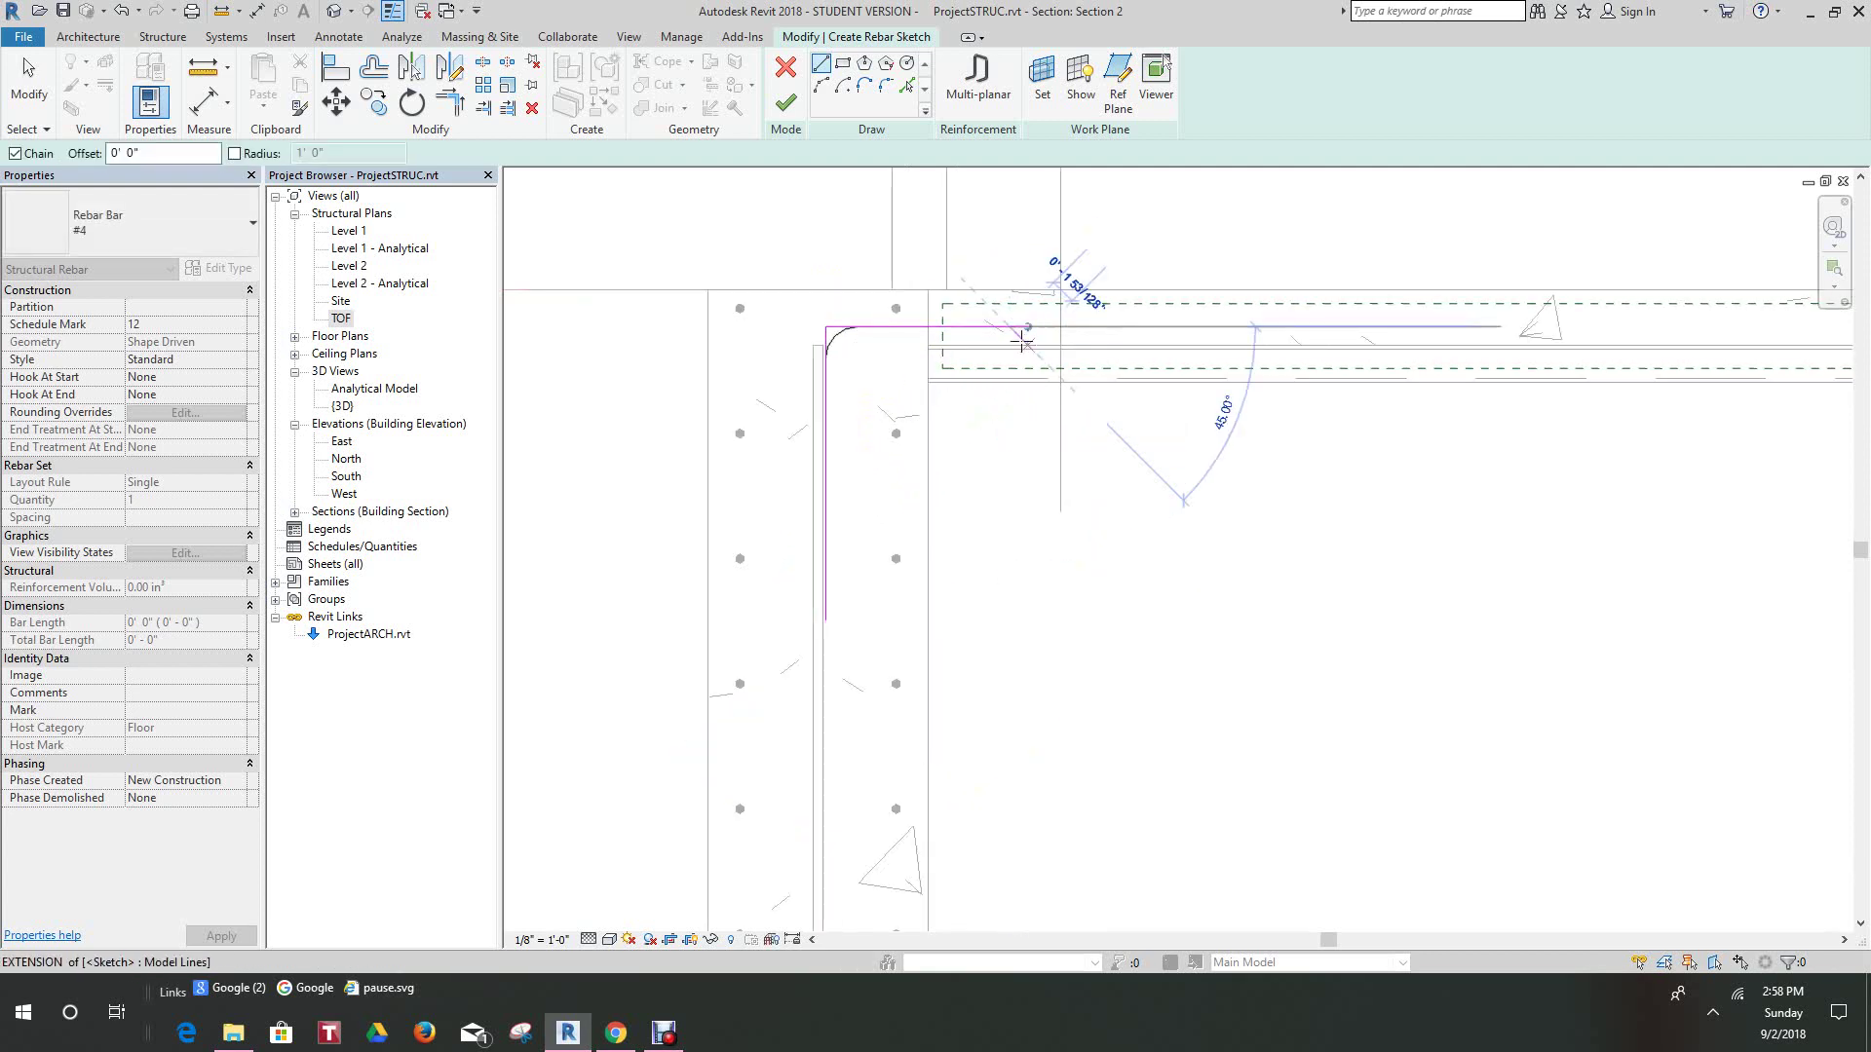
right_click(1021, 341)
left_click(1062, 351)
right_click(1030, 330)
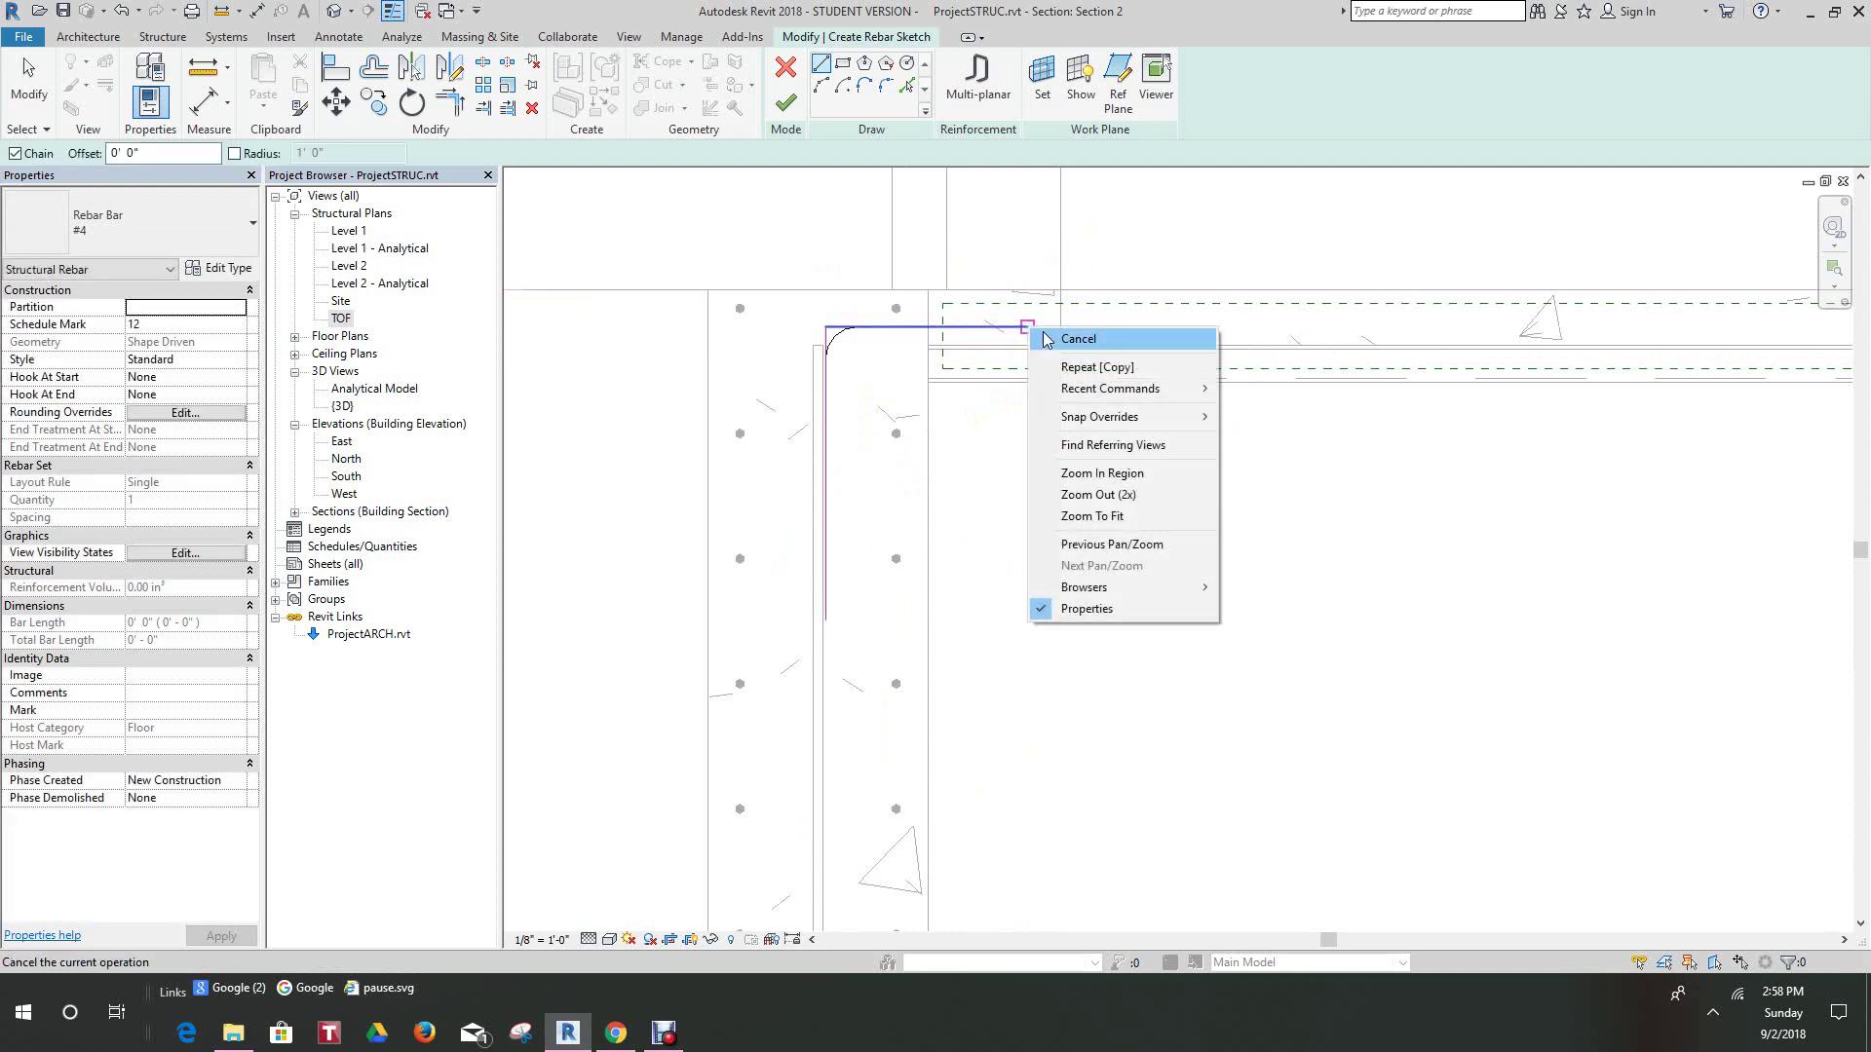
left_click(1062, 340)
- Lengthen the rebar sketch's horizontal leg to 1'-3" into the slab and finish the sketch
left_click(1033, 327)
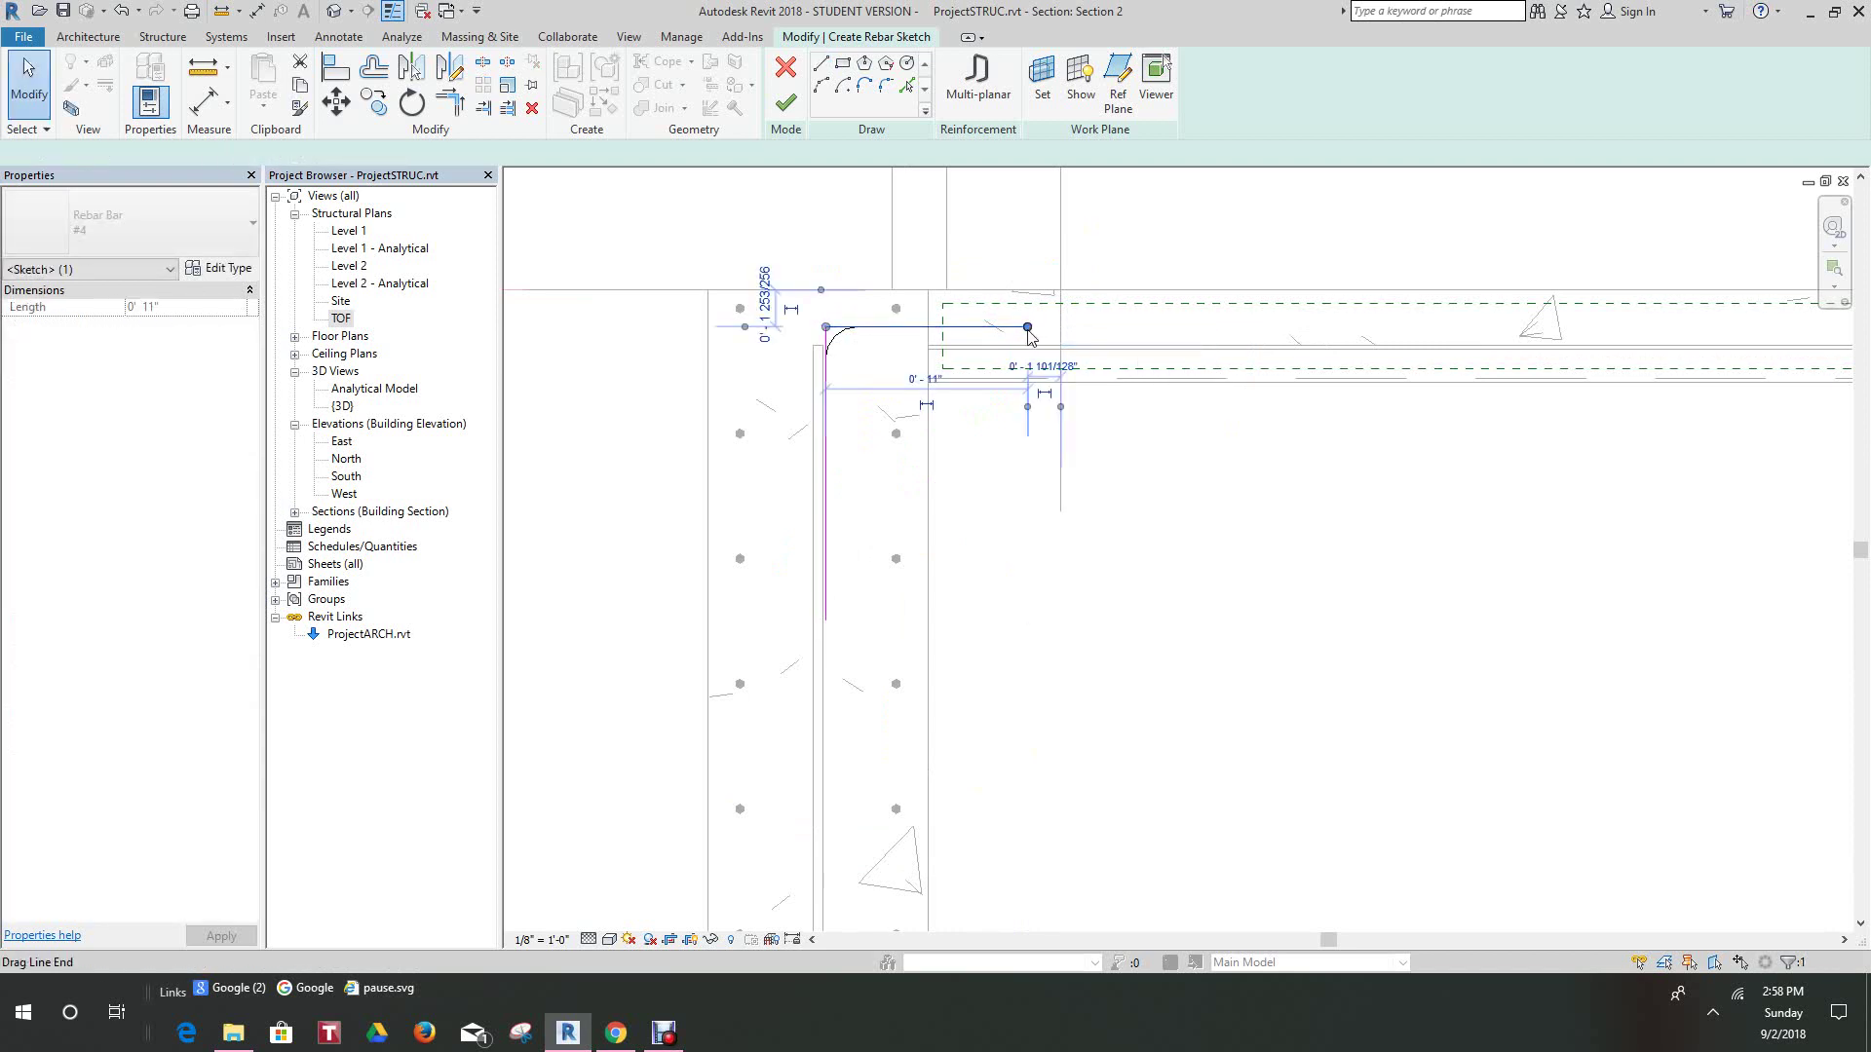
left_click_drag(1054, 327, 1101, 327)
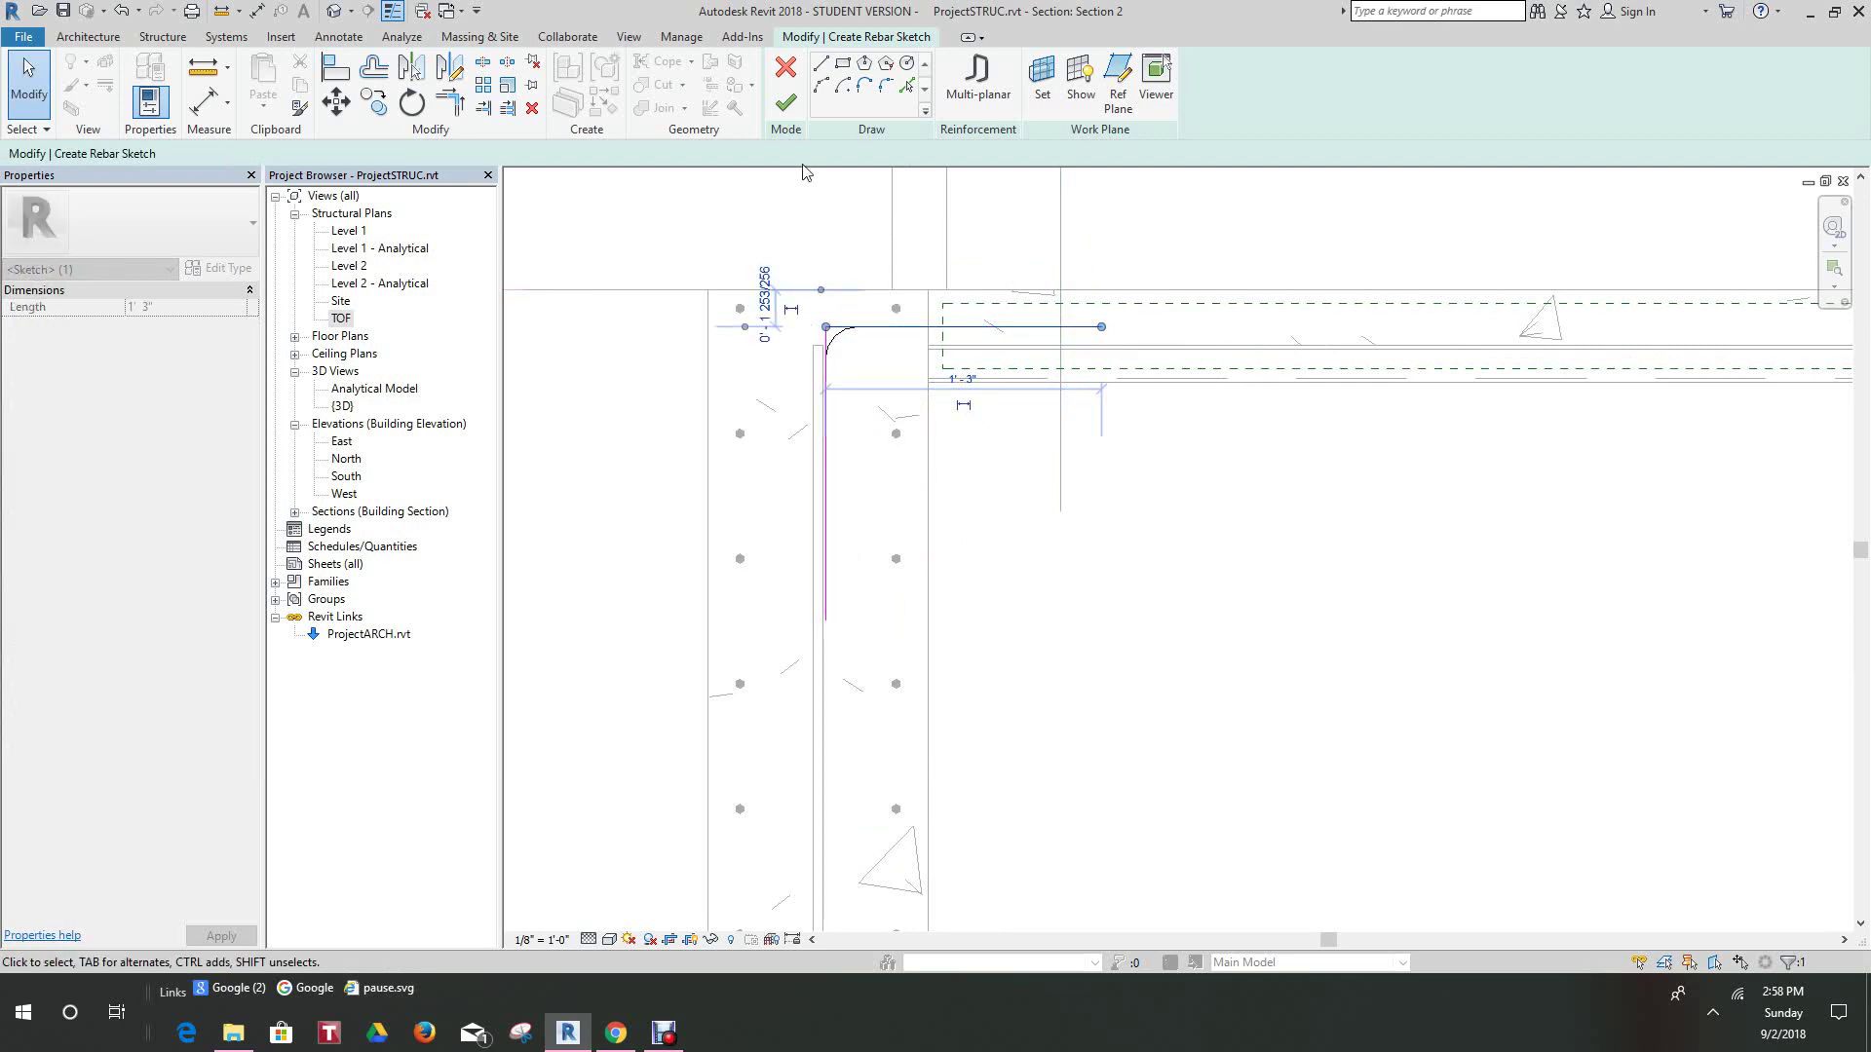
left_click(776, 113)
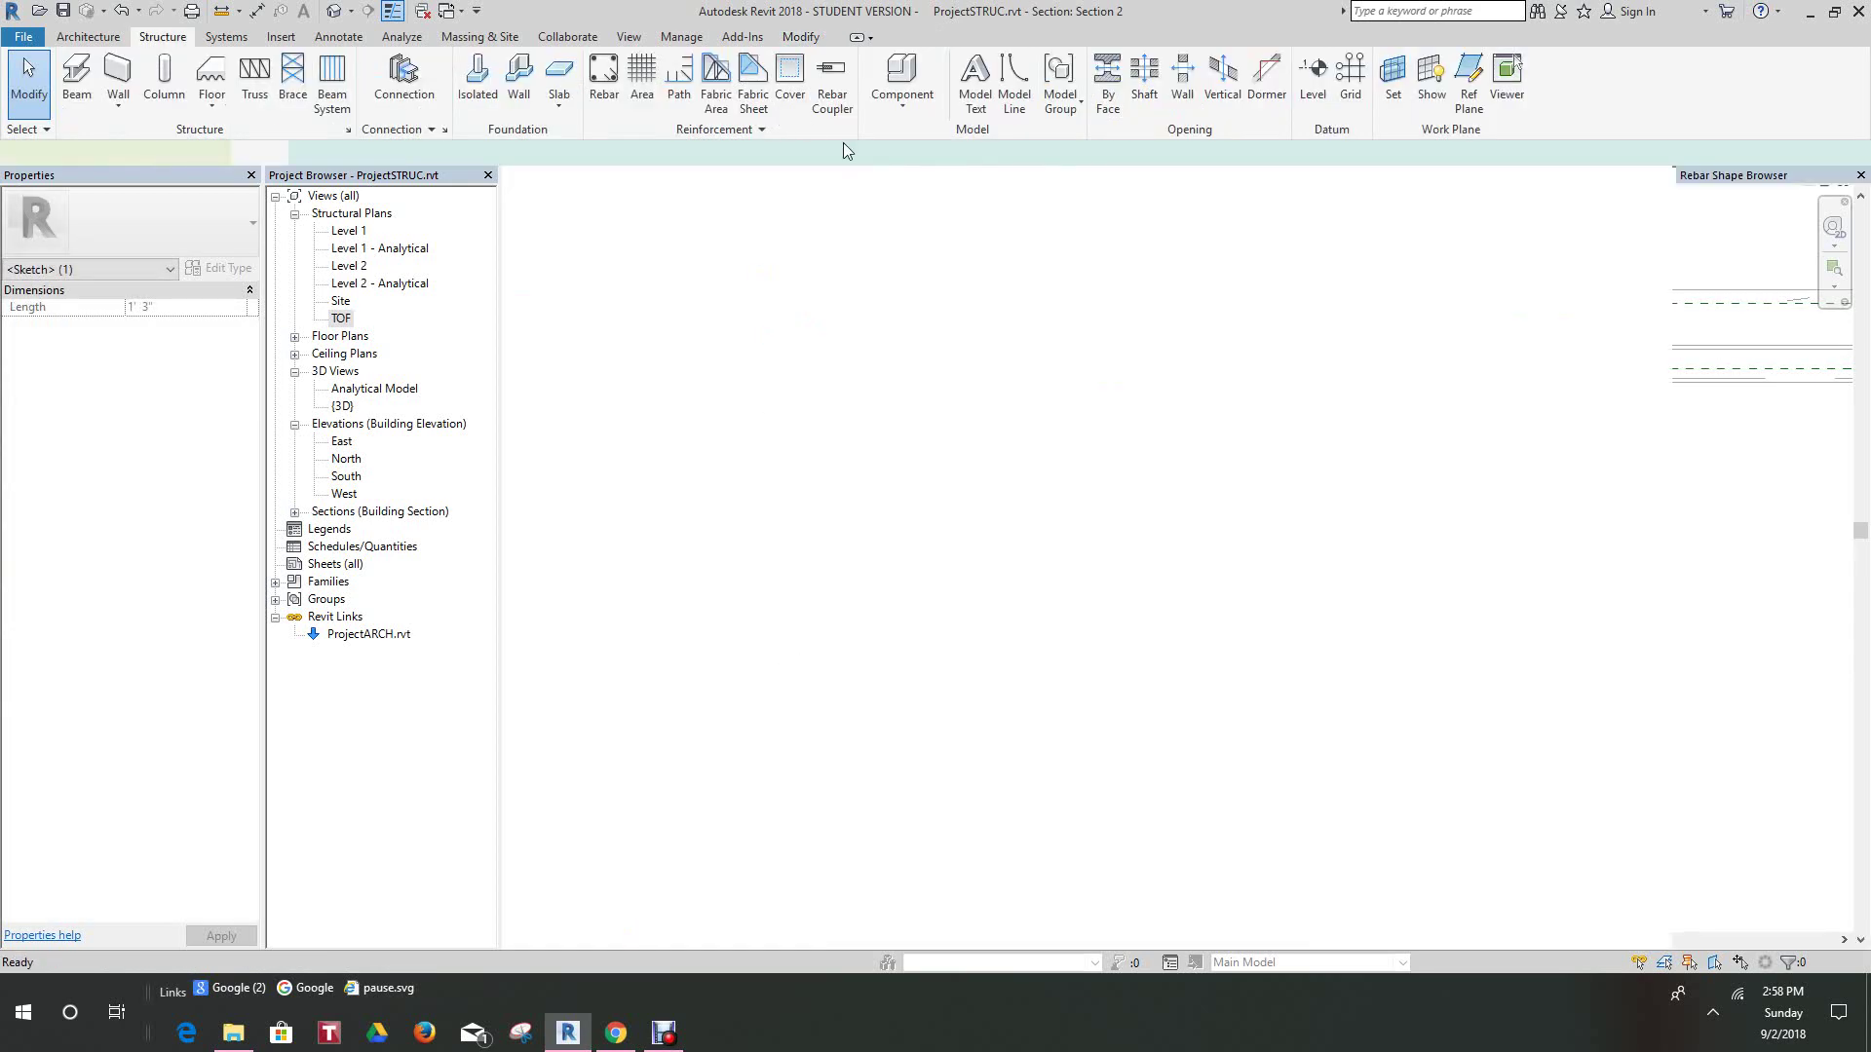
right_click(786, 217)
left_click(853, 238)
- Nudge the new bent bar slightly toward the slab, clear of the foundation wall's vertical dowel, and deselect it
left_click(855, 341)
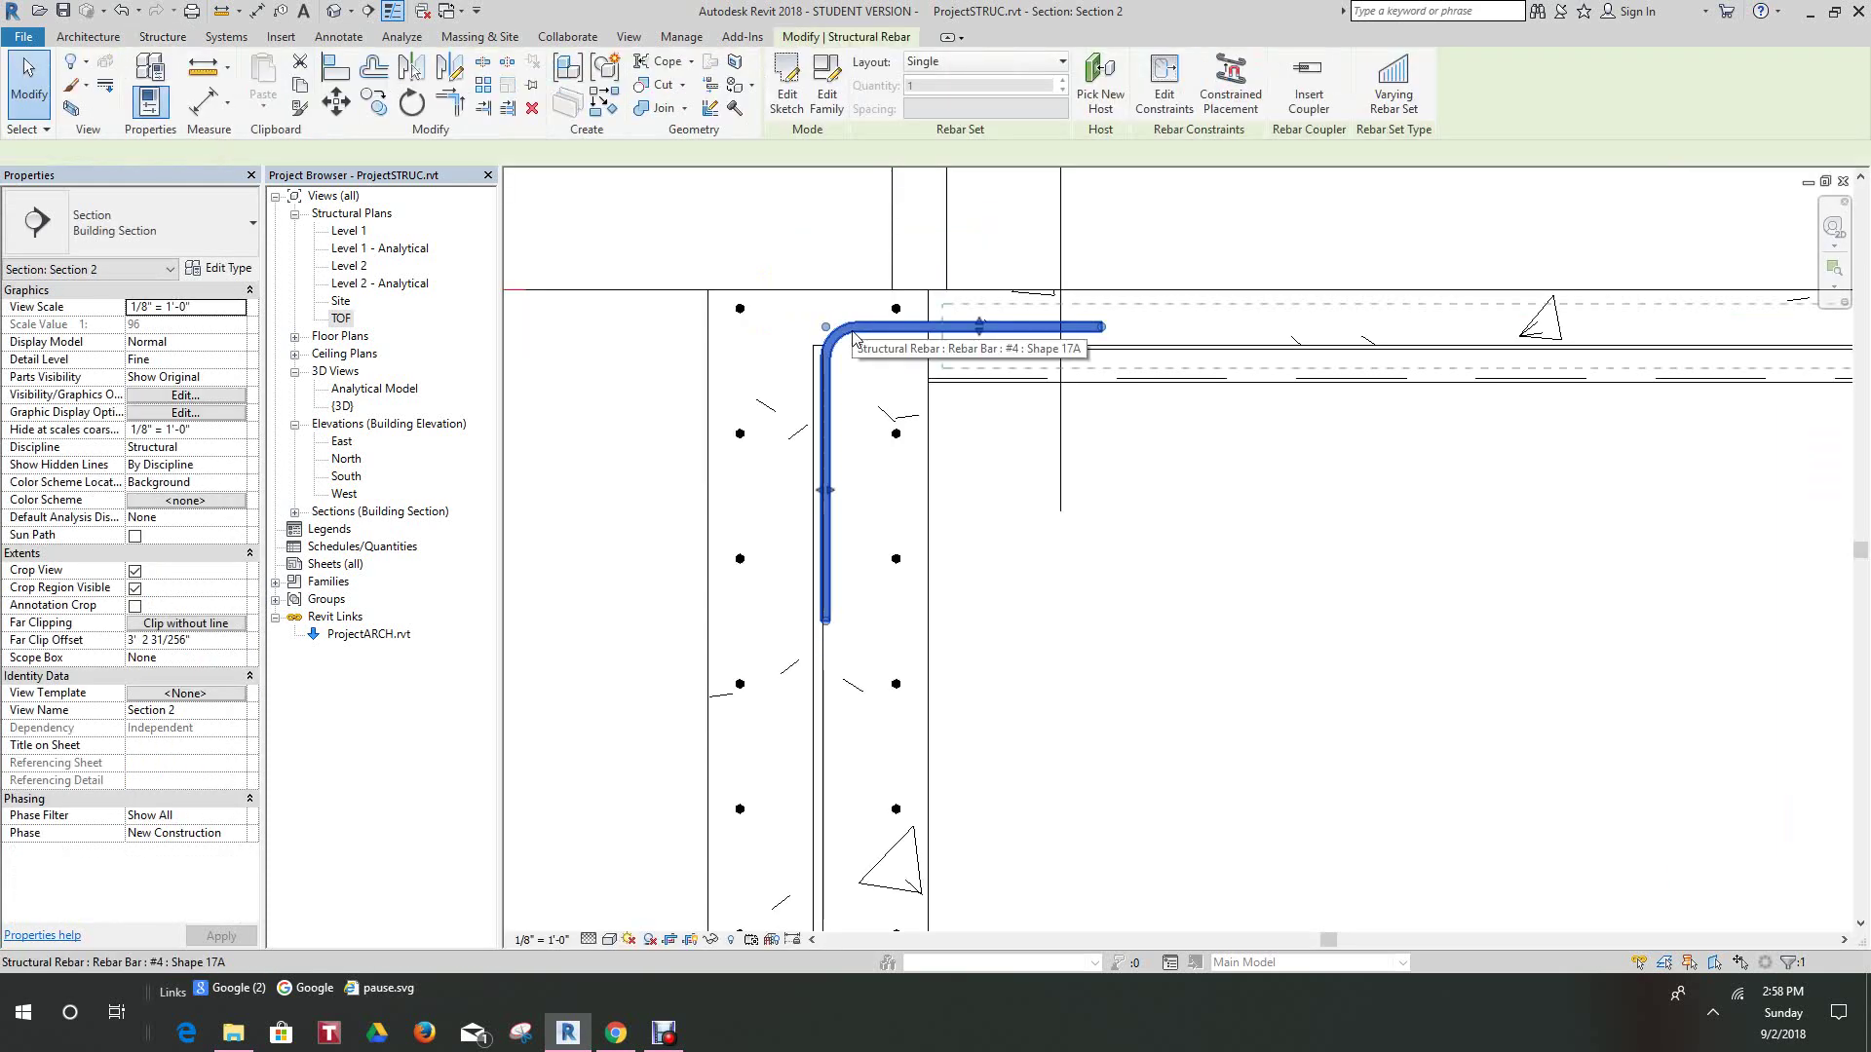
key("Right")
key("Right")
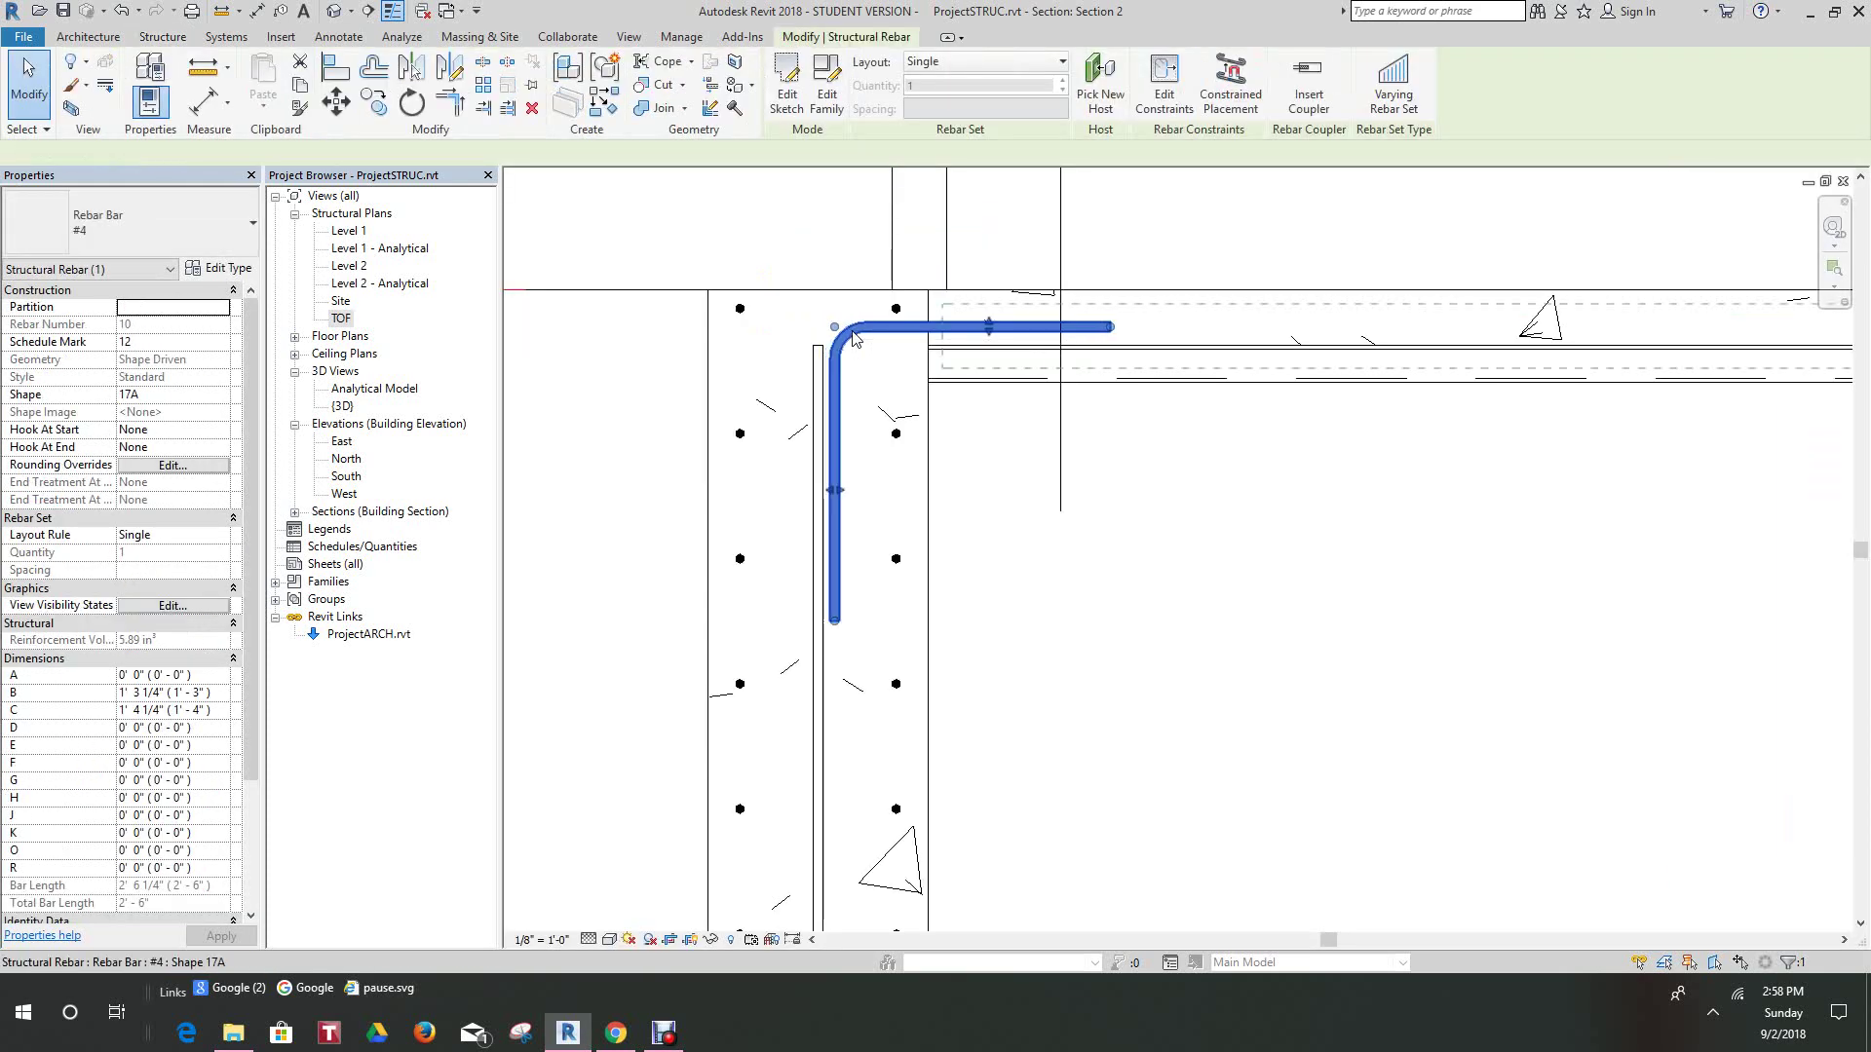
left_click(1008, 507)
right_click(986, 475)
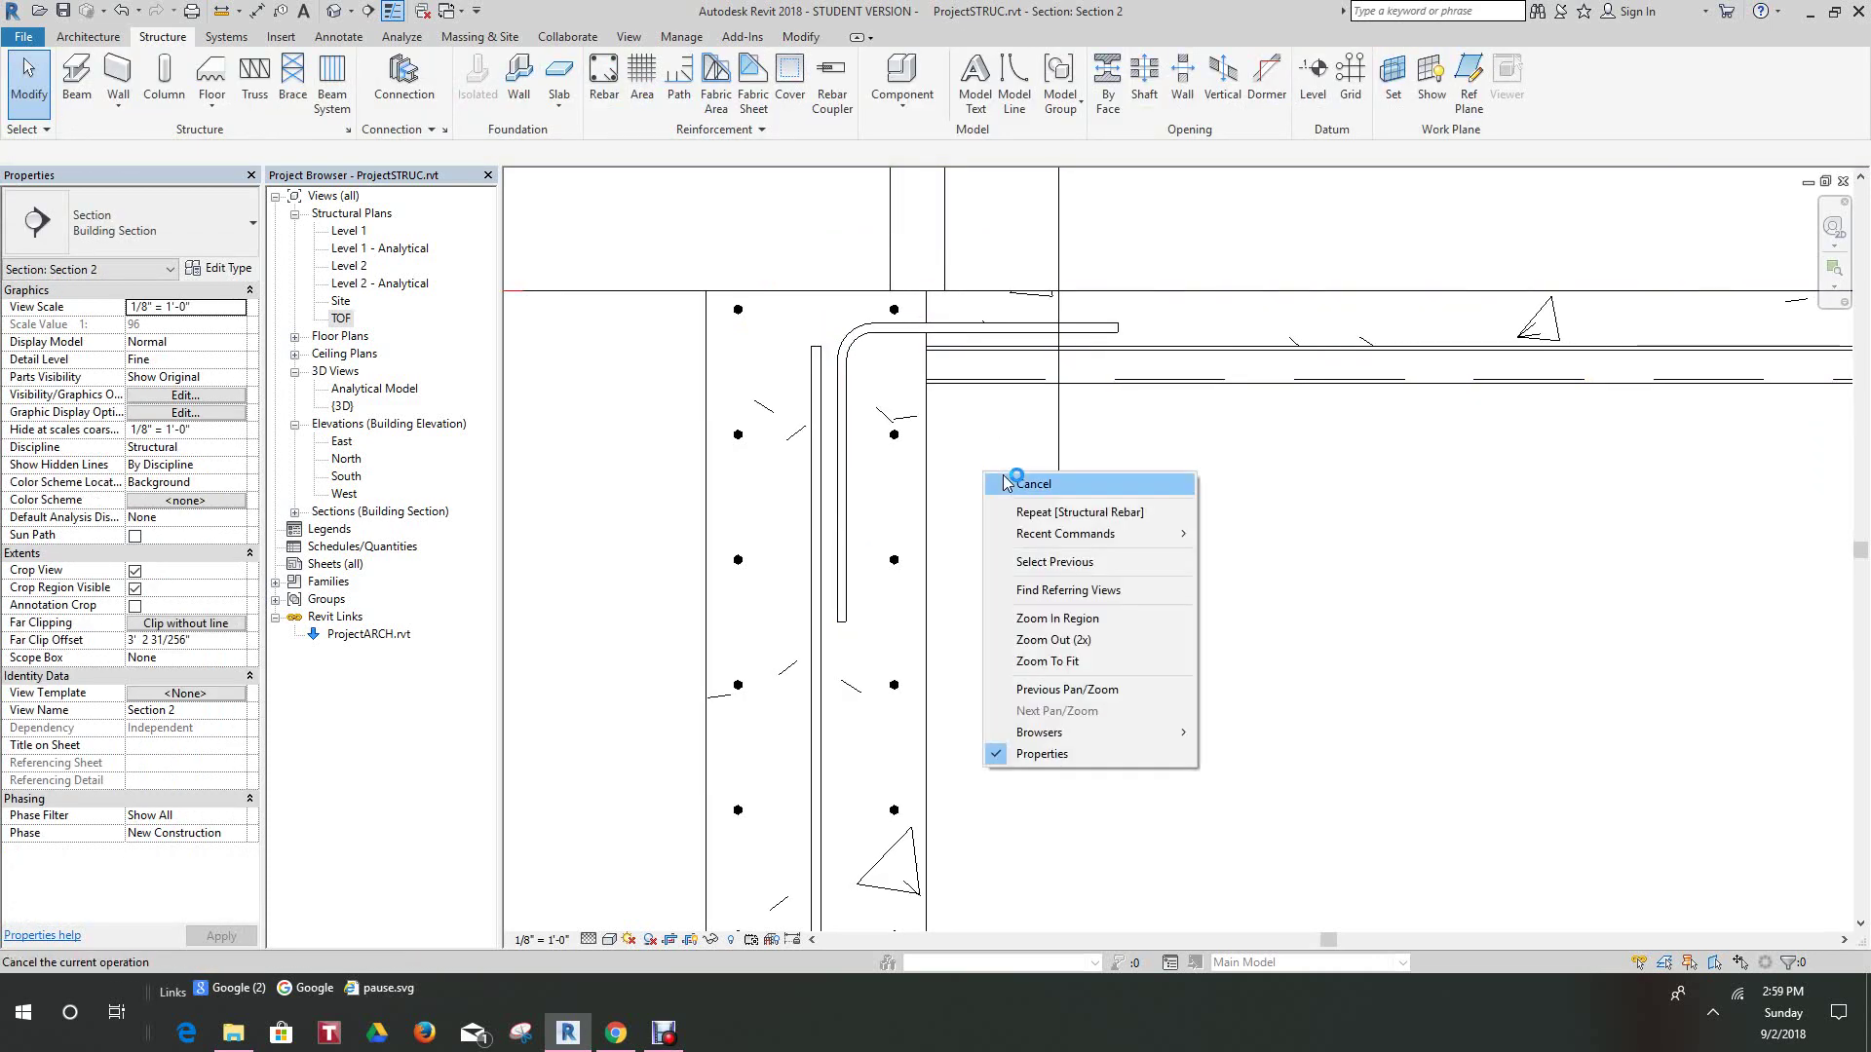
left_click(1035, 485)
right_click(998, 455)
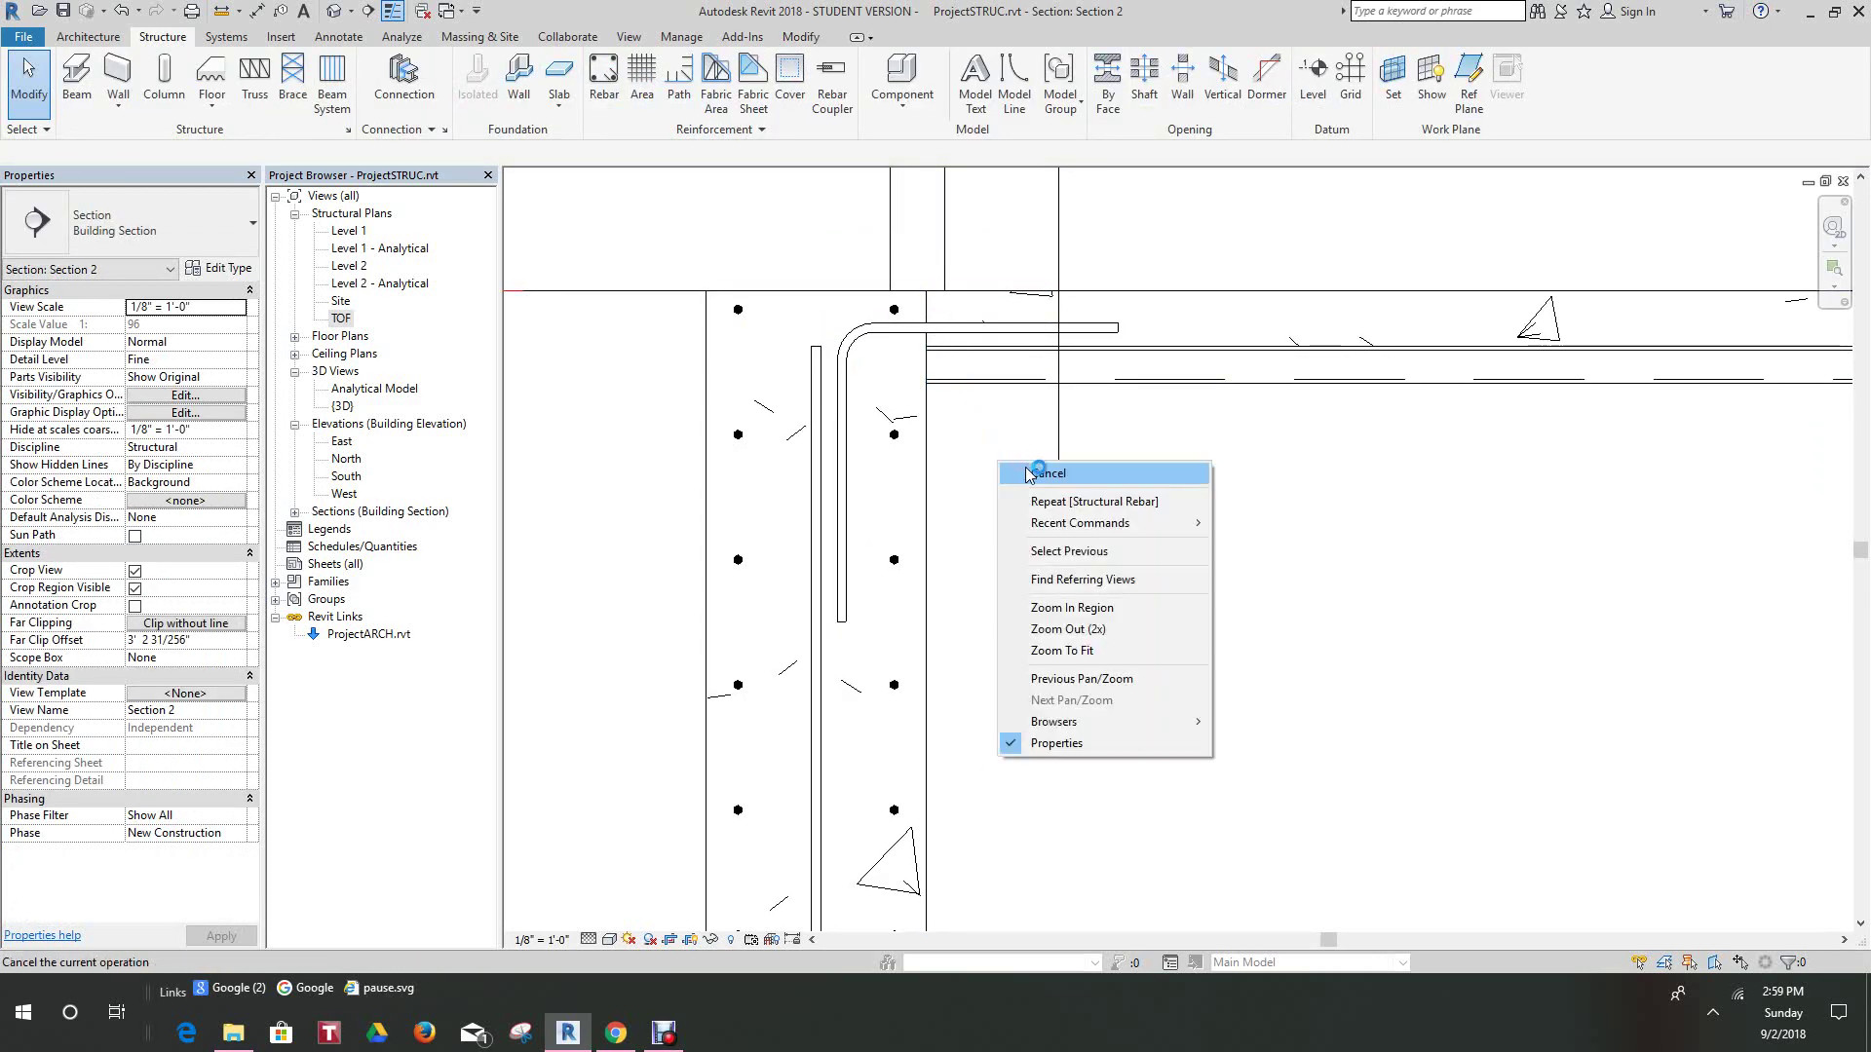
left_click(1042, 477)
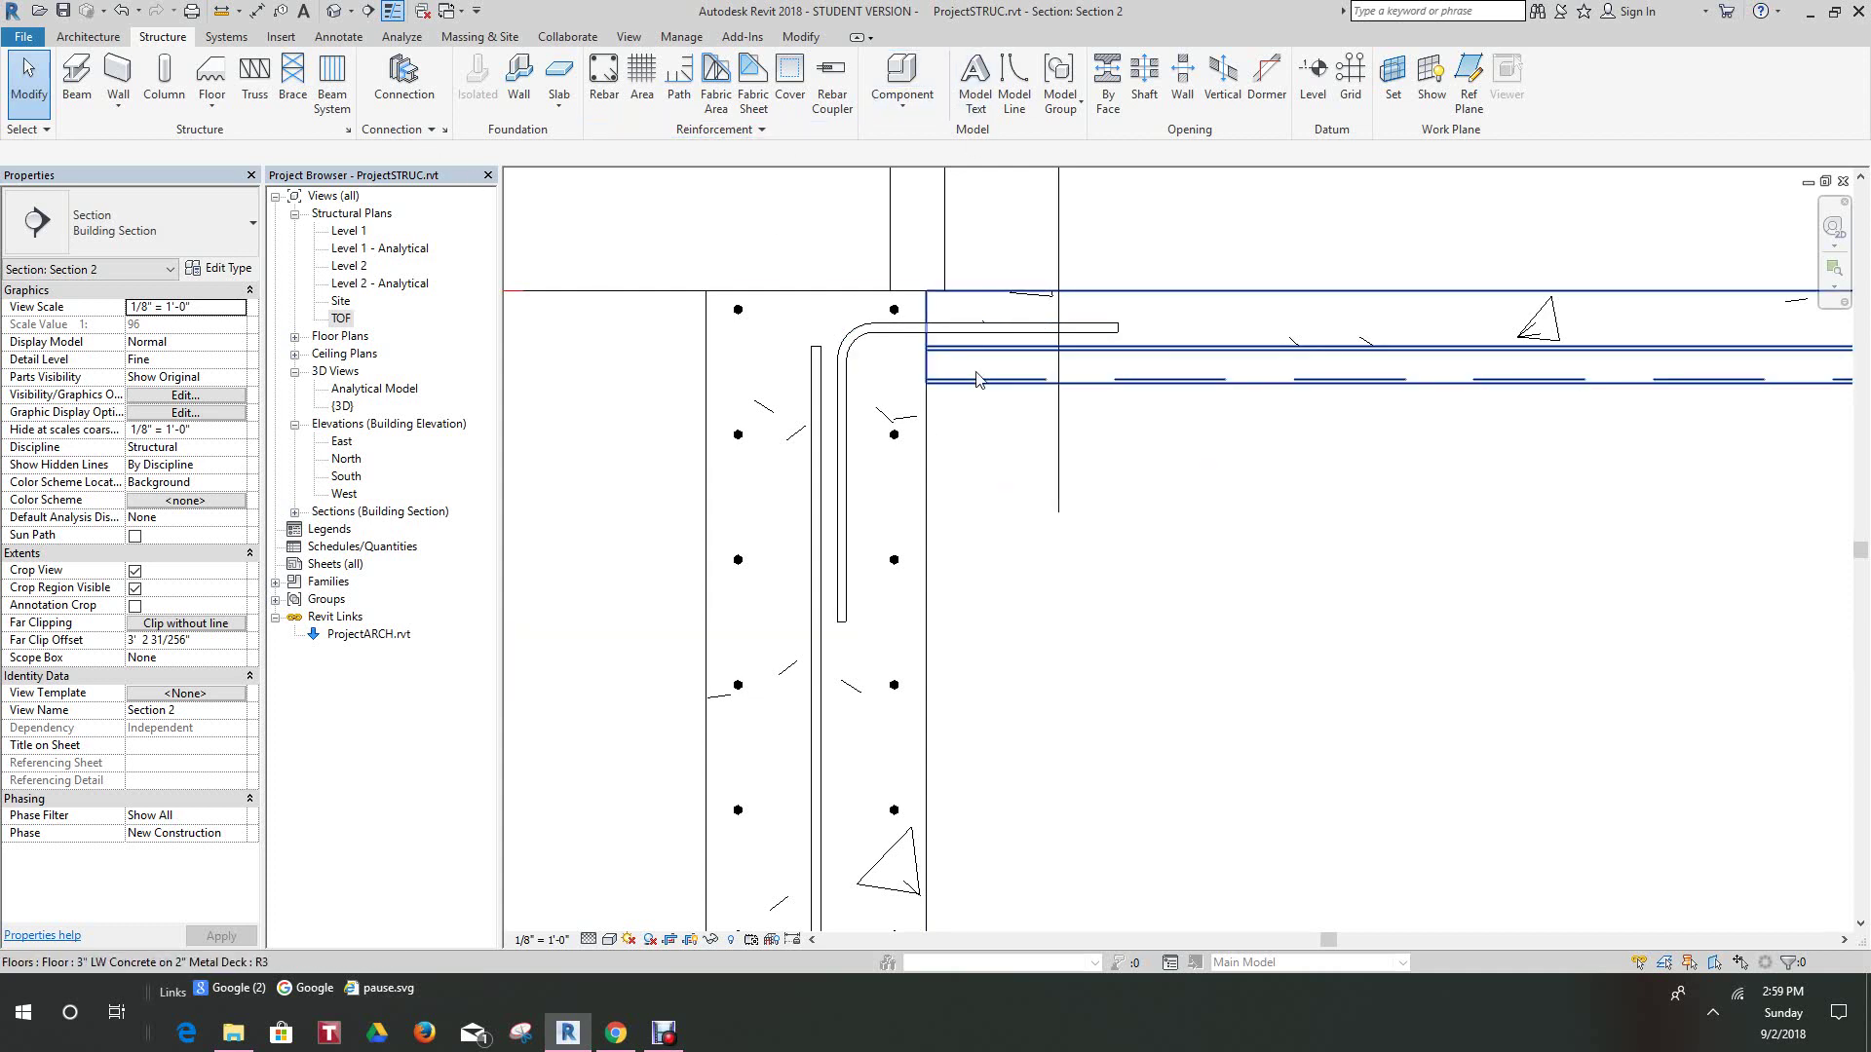
- Set the bent slab-to-wall bar's layout to Maximum Spacing with a spacing of 1' 0"
left_click(877, 336)
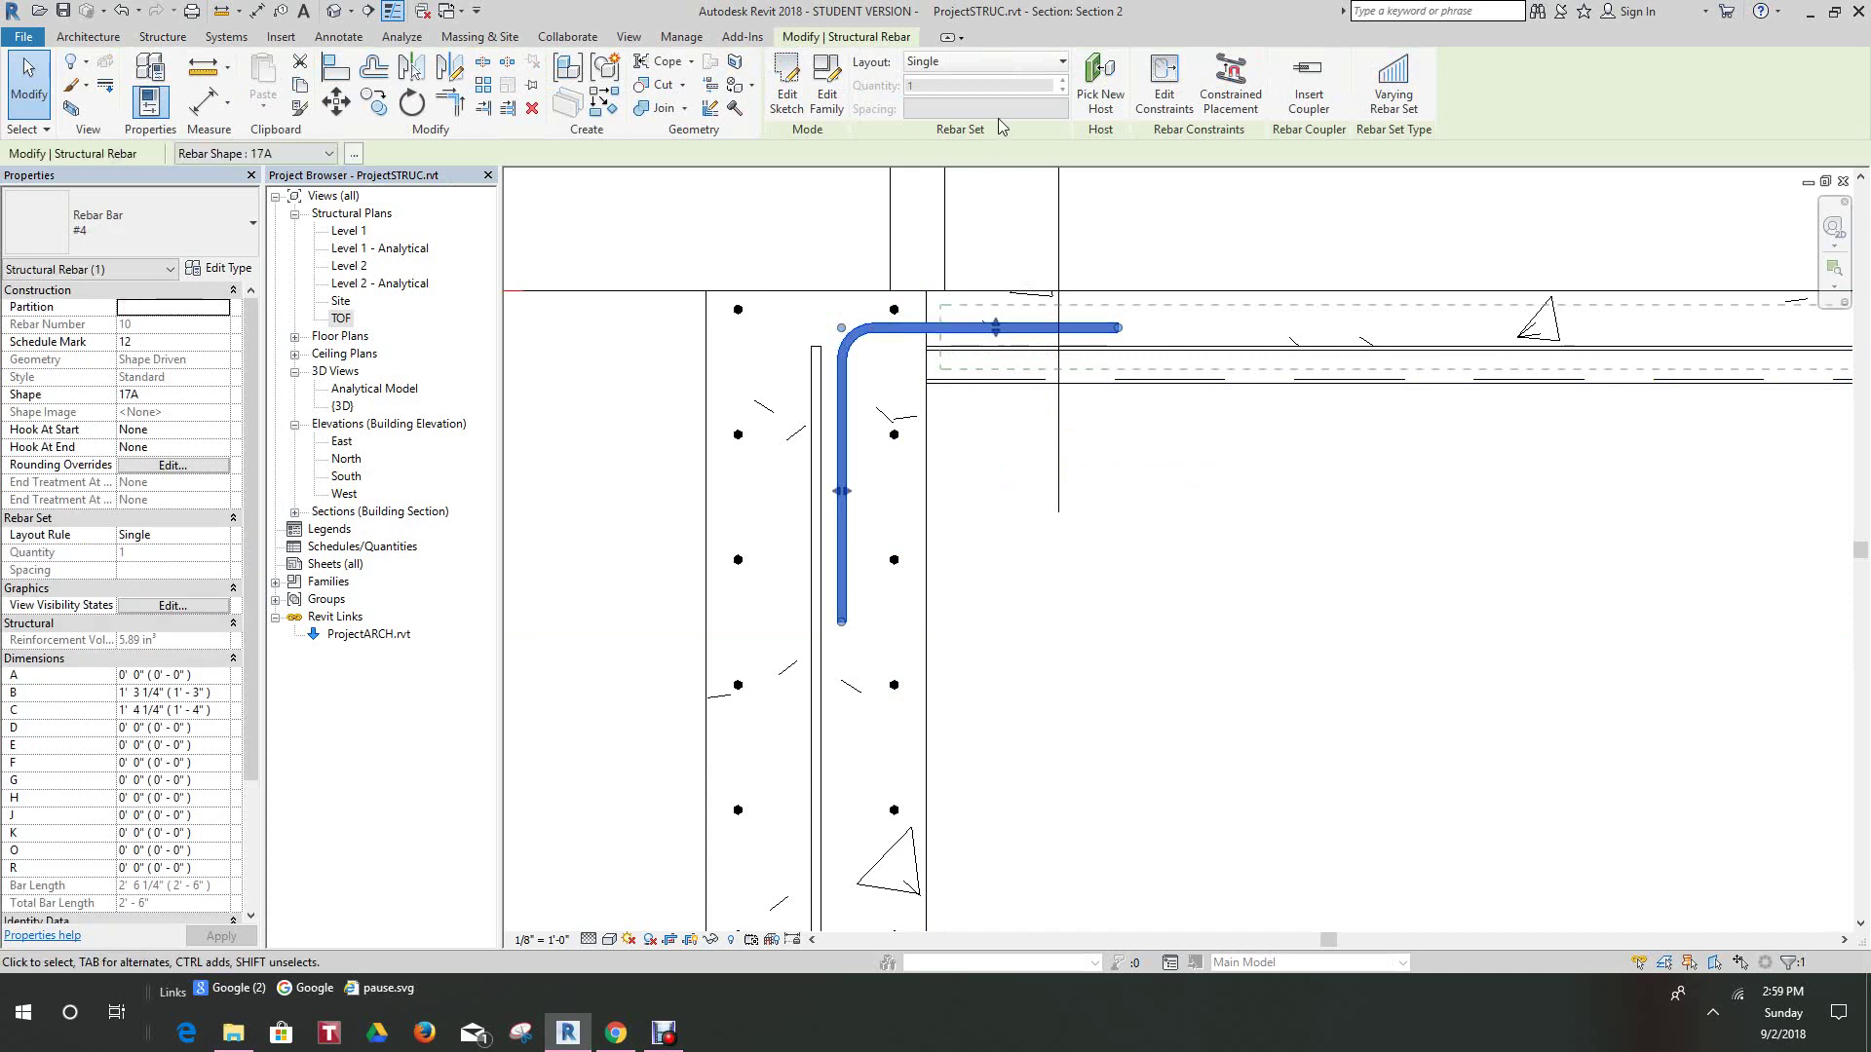
left_click(1062, 65)
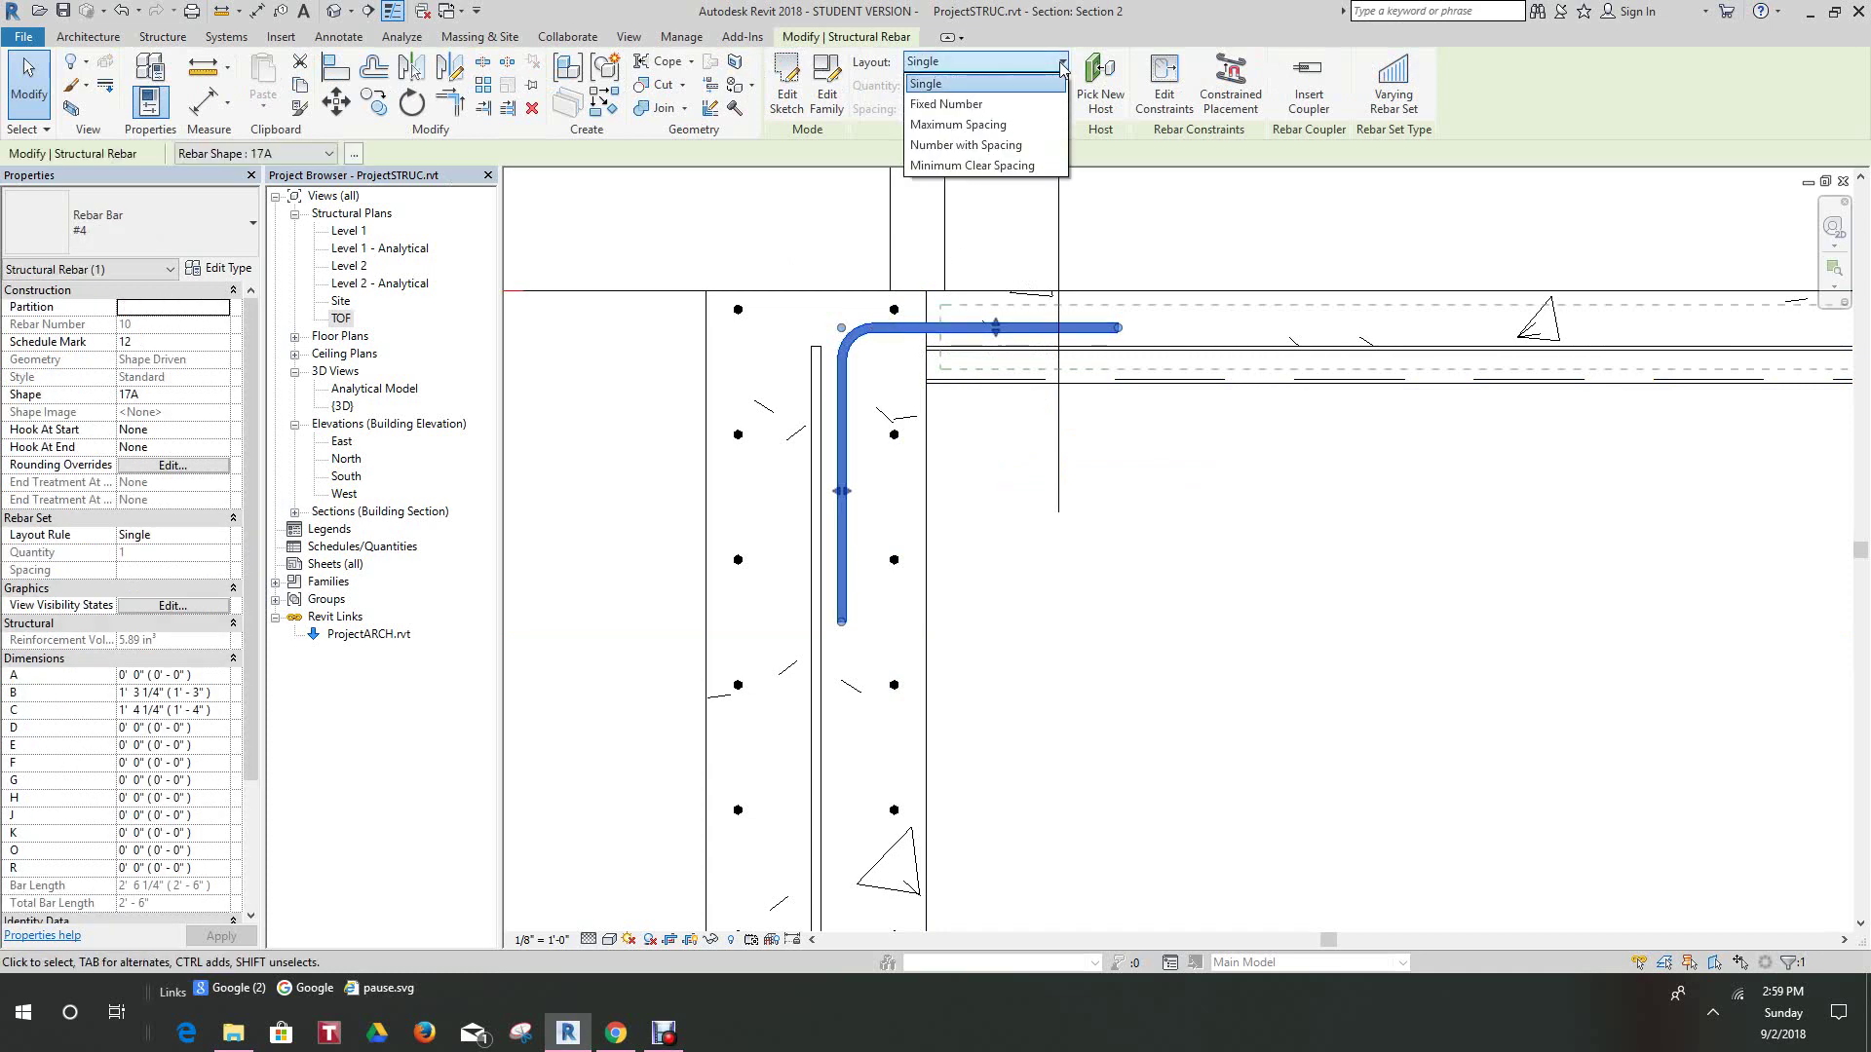
left_click(959, 124)
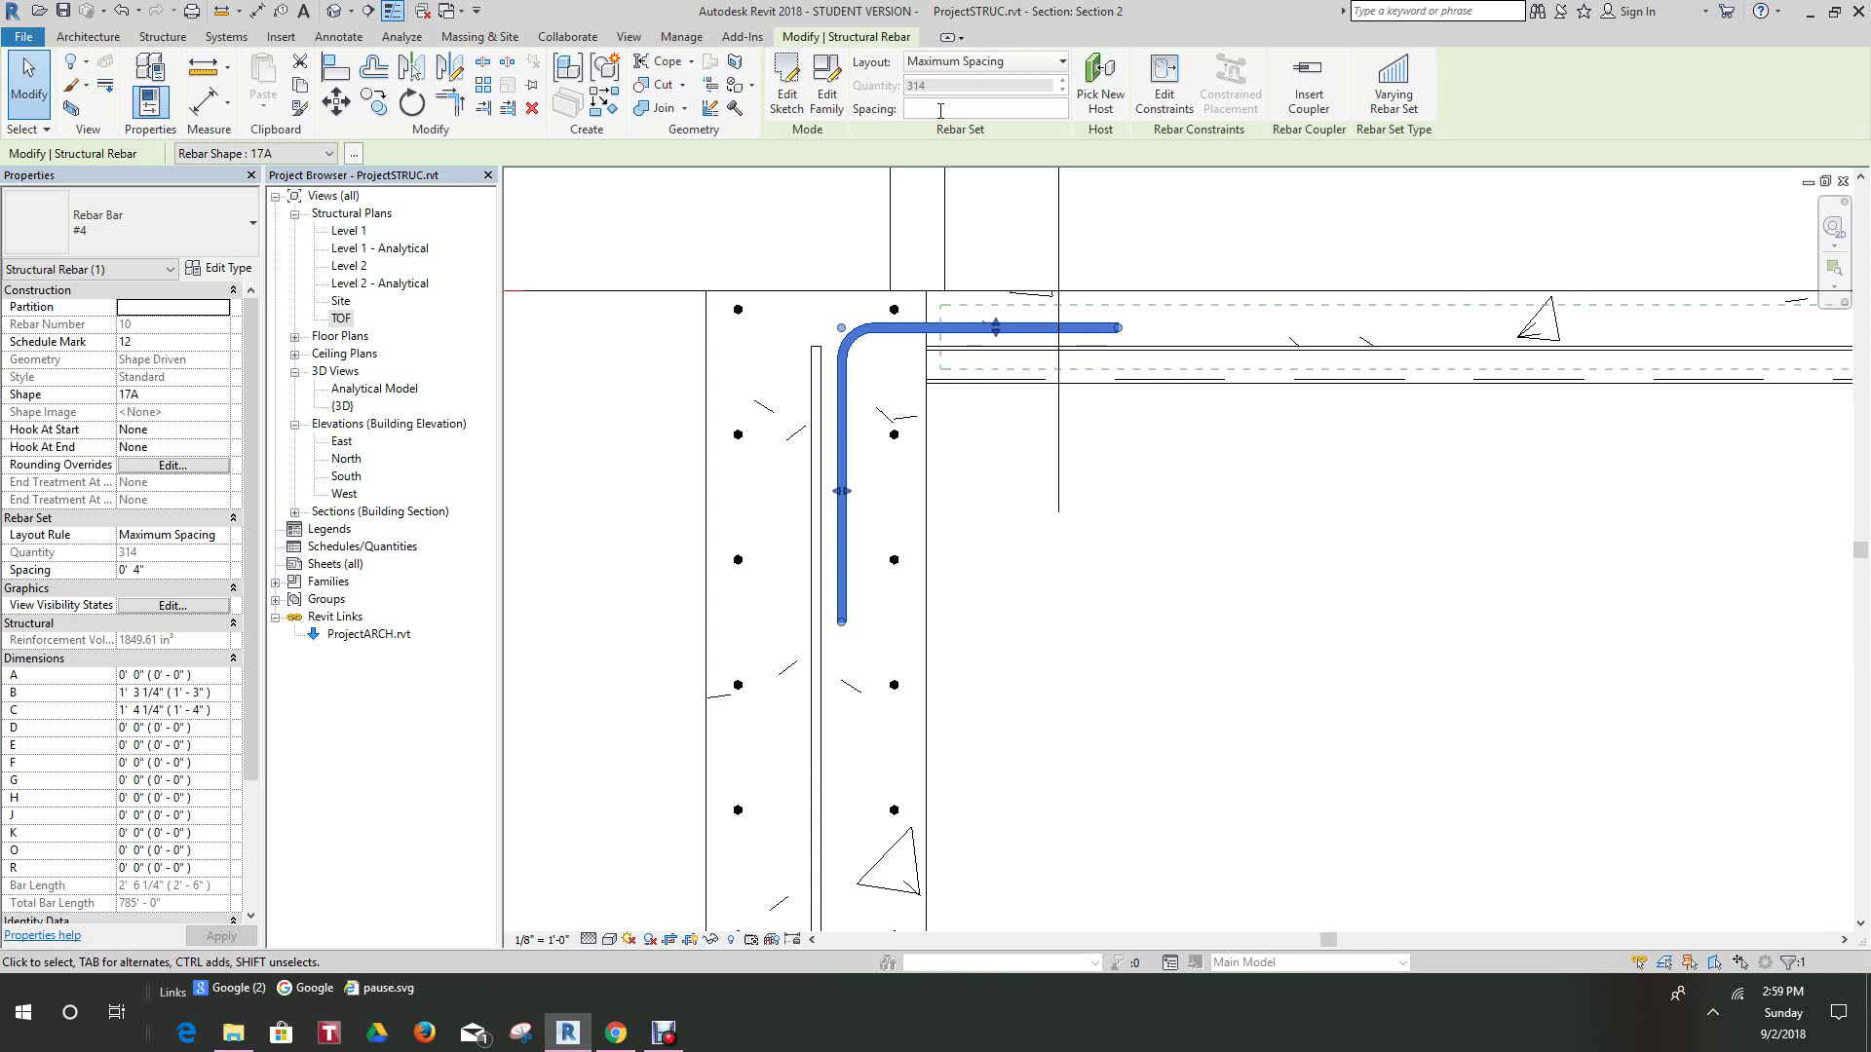
key("Return")
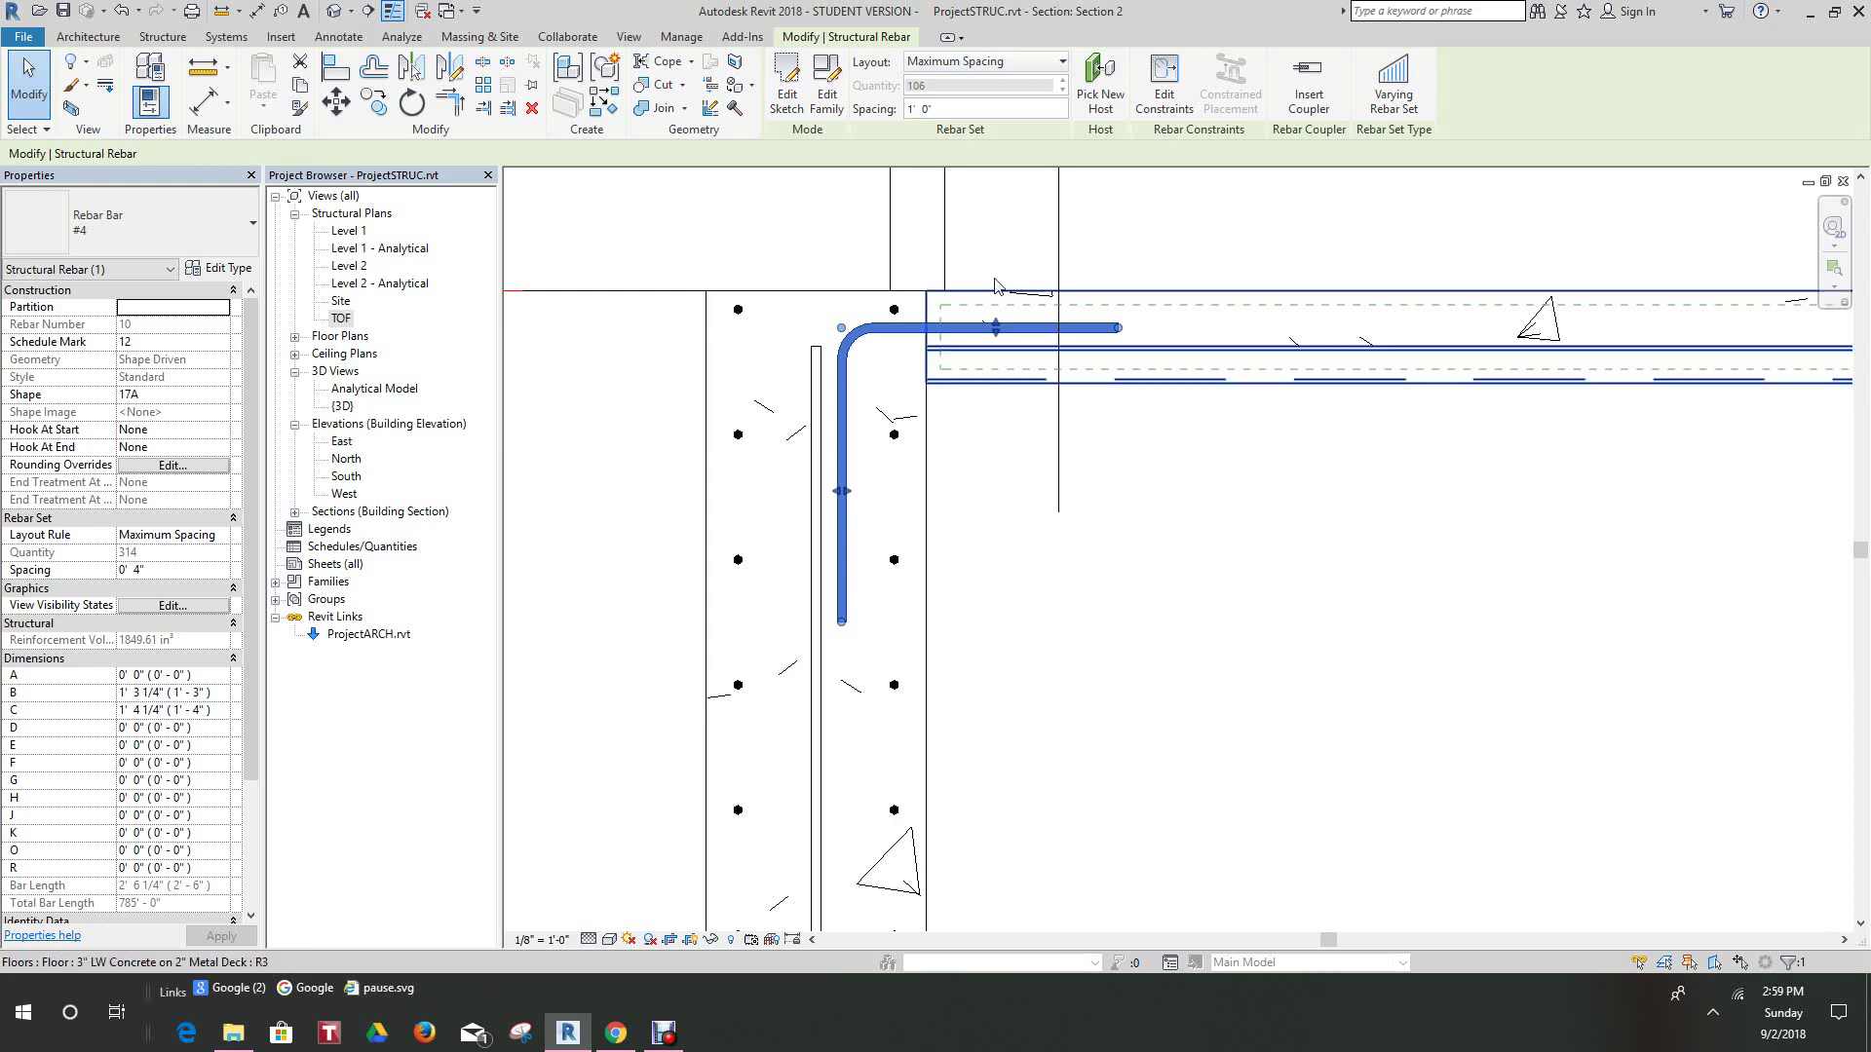
left_click(1093, 596)
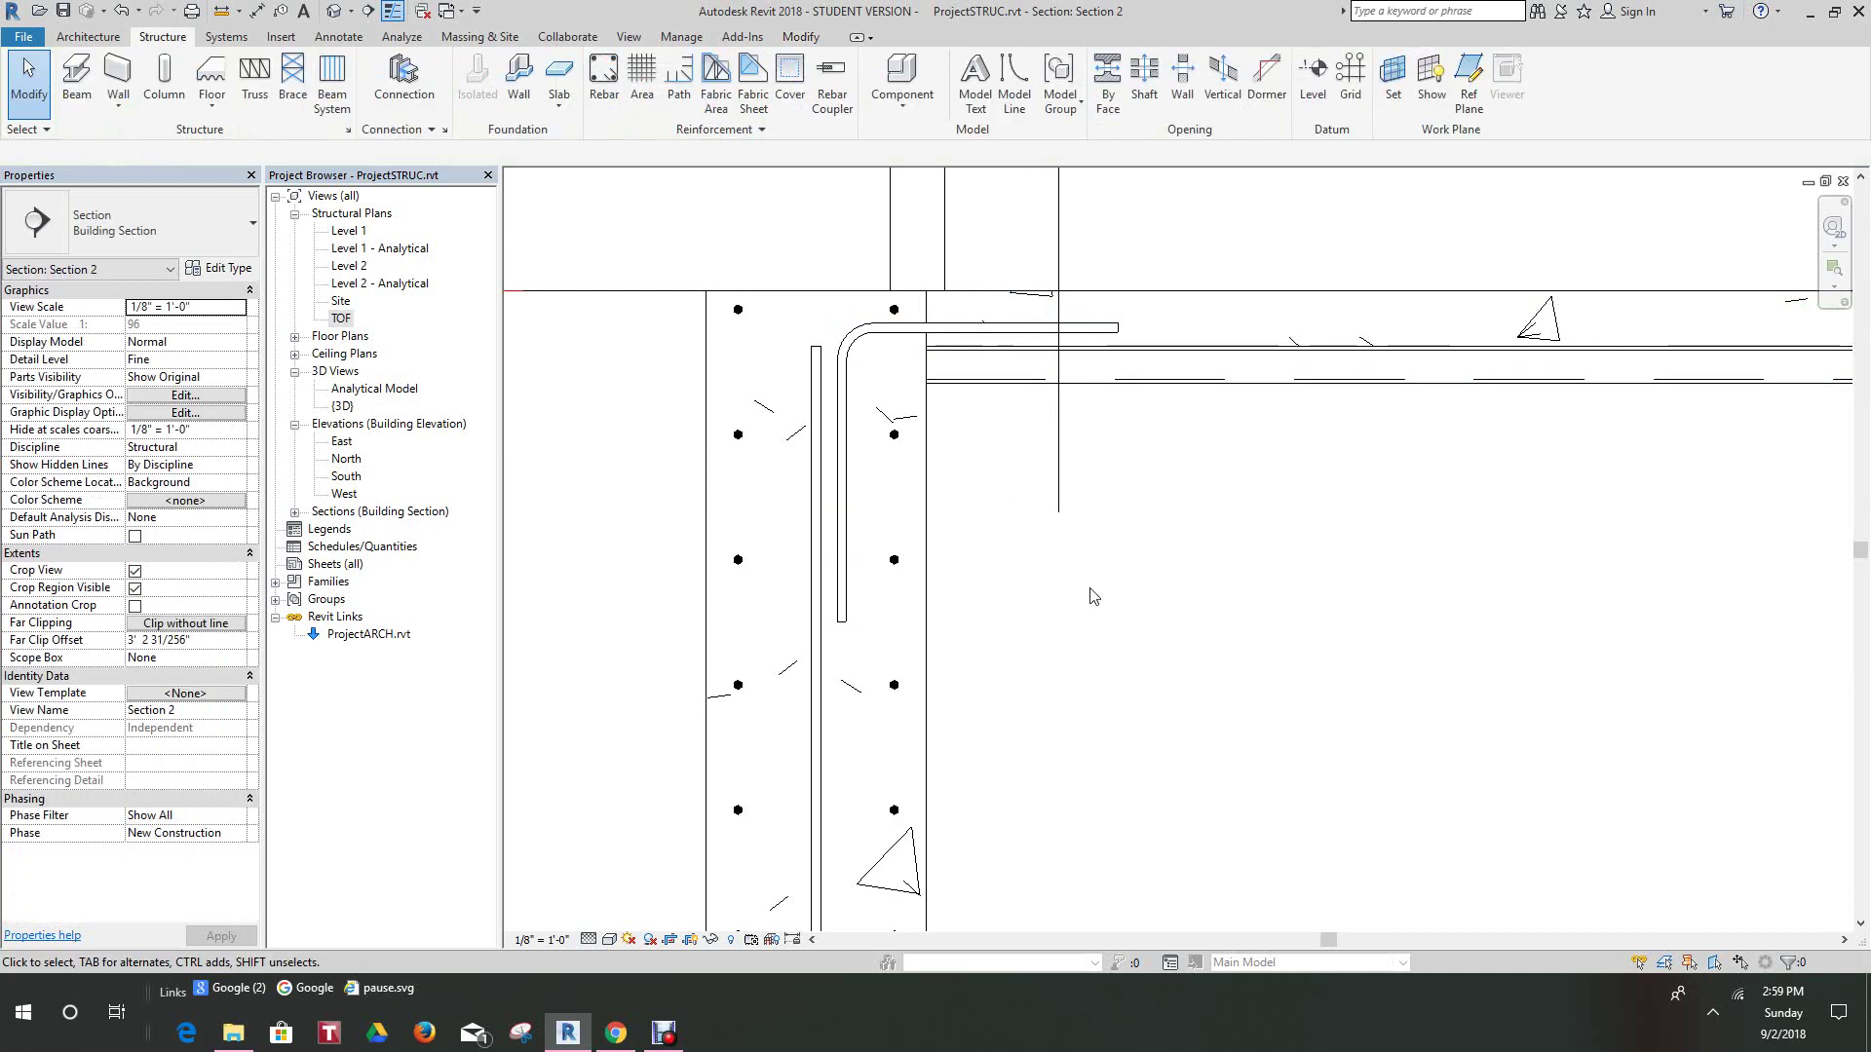
- Tile the open Section 2, TOF and 3D view windows and bring the building's foundation wall into view in 3D
scroll(1049, 502, "down", 4)
scroll(1049, 502, "down", 3)
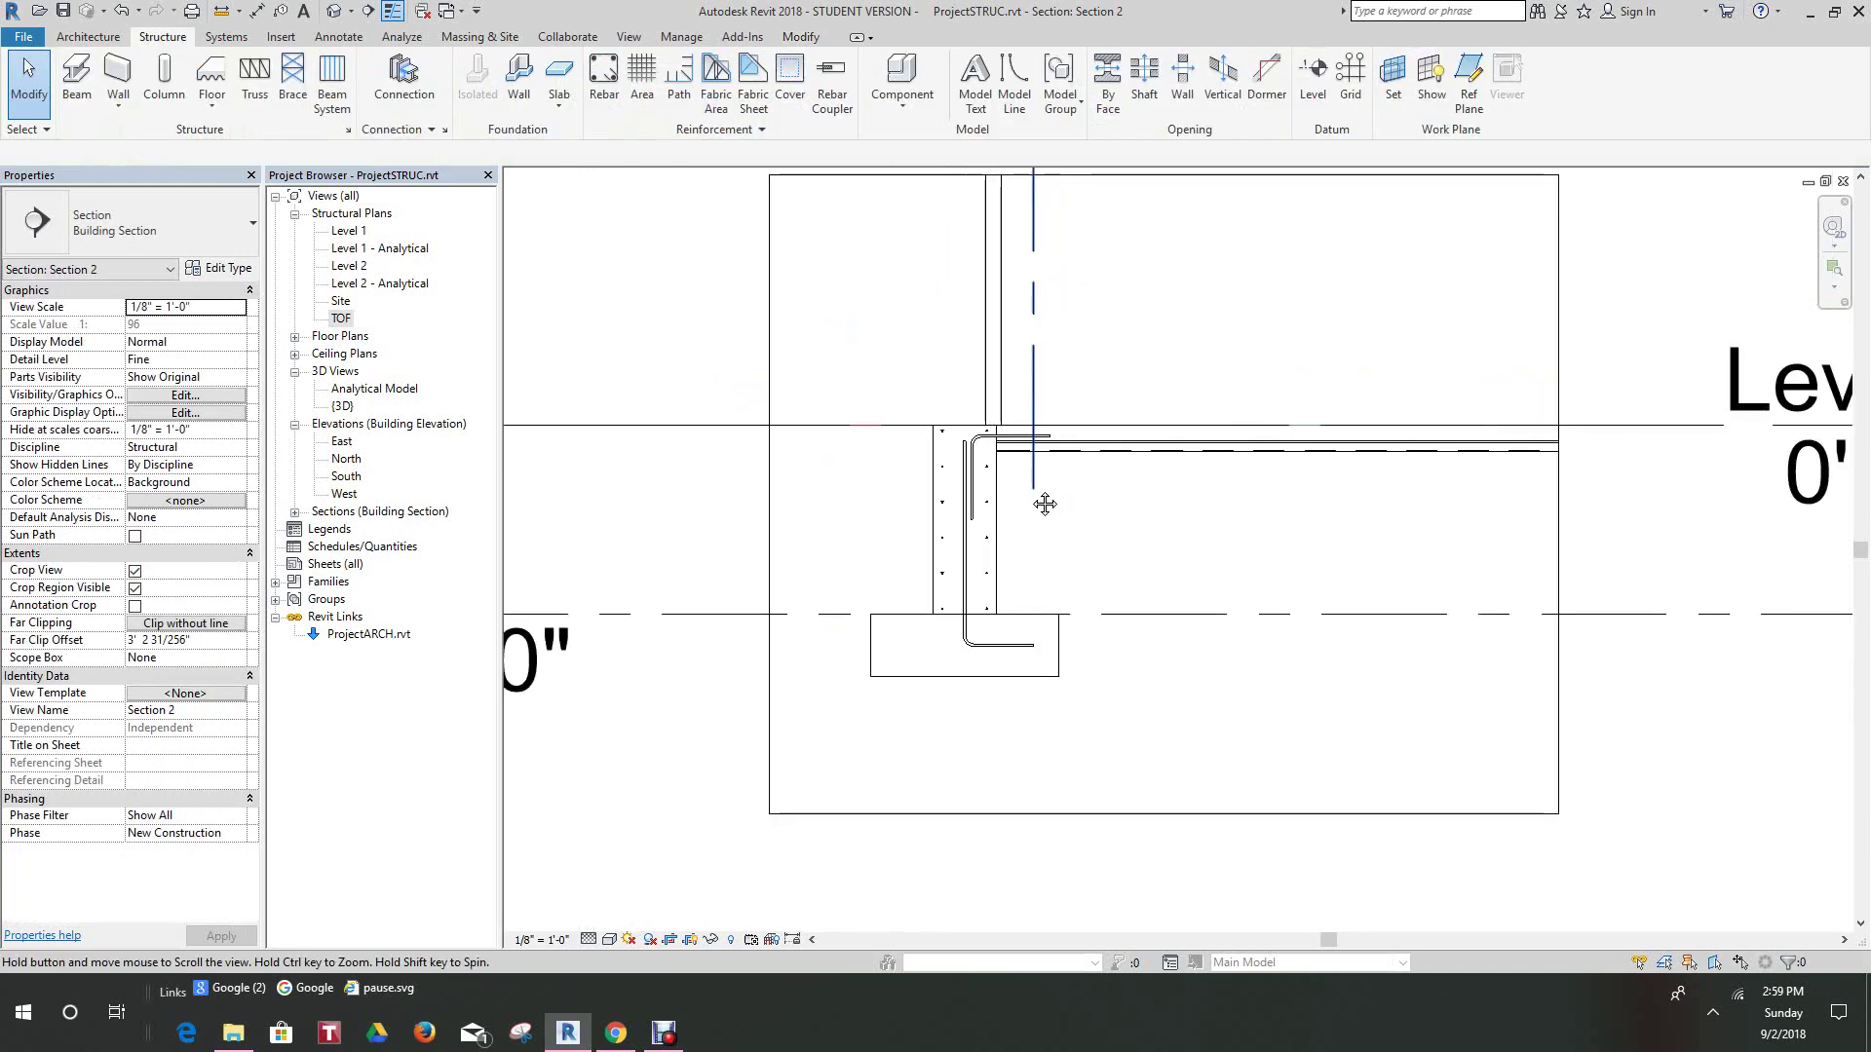
scroll(1060, 417, "up", 1)
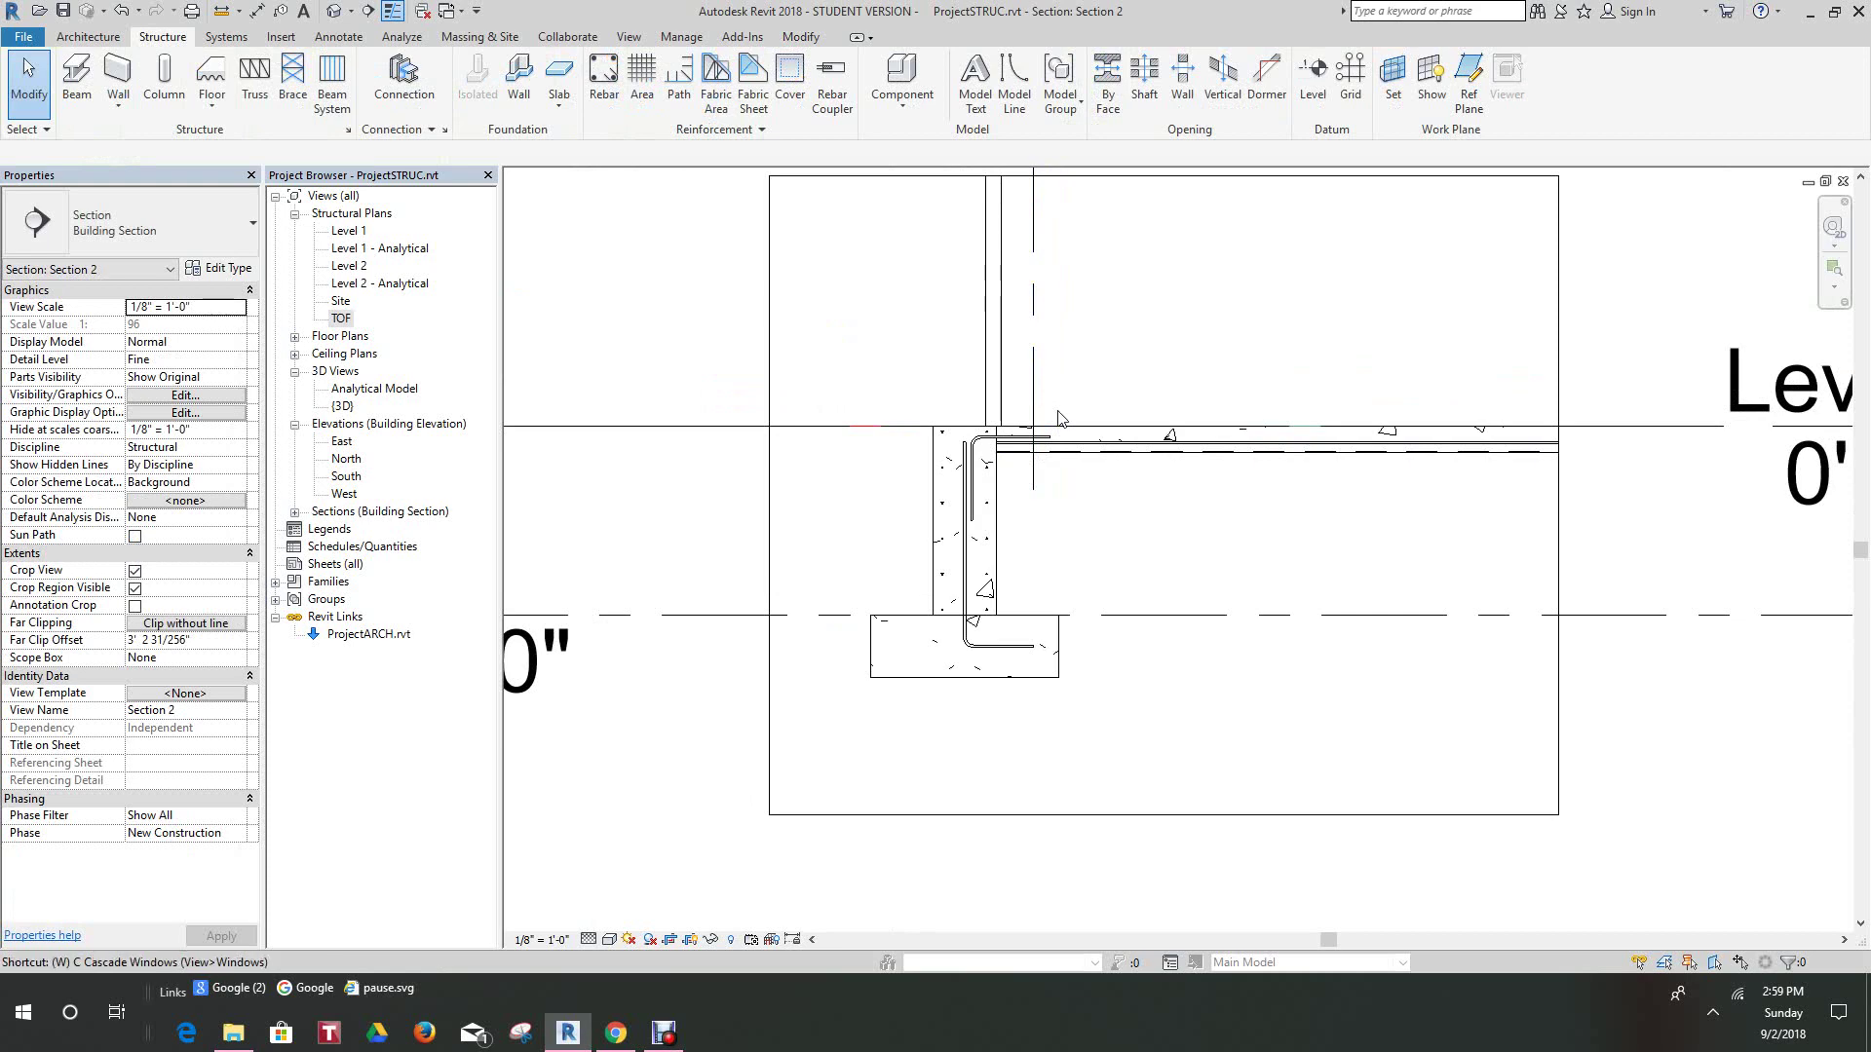
key("t")
scroll(1364, 526, "down", 1)
scroll(1394, 682, "up", 3)
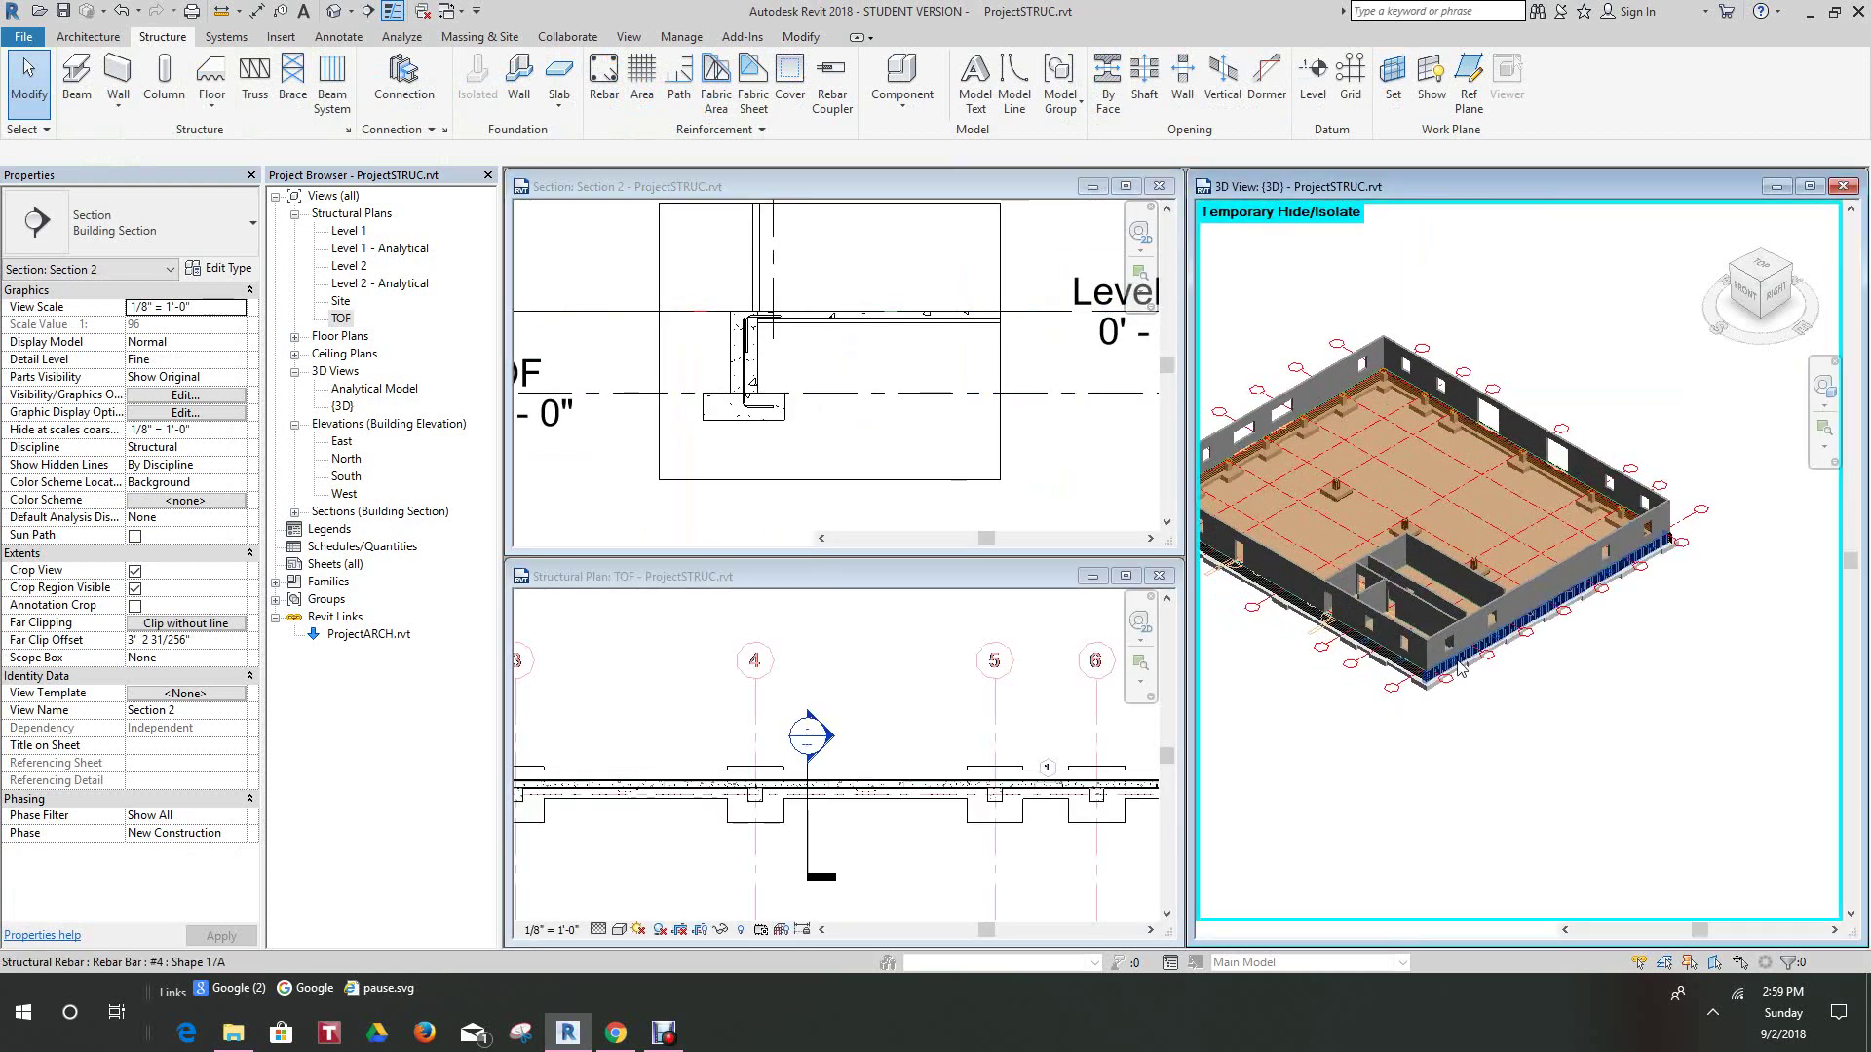
- Bring the whole building into sight in the 3D view and set its visual style to Wireframe
scroll(1379, 536, "down", 2)
middle_click_drag(1360, 526, 1487, 547)
left_click(1301, 929)
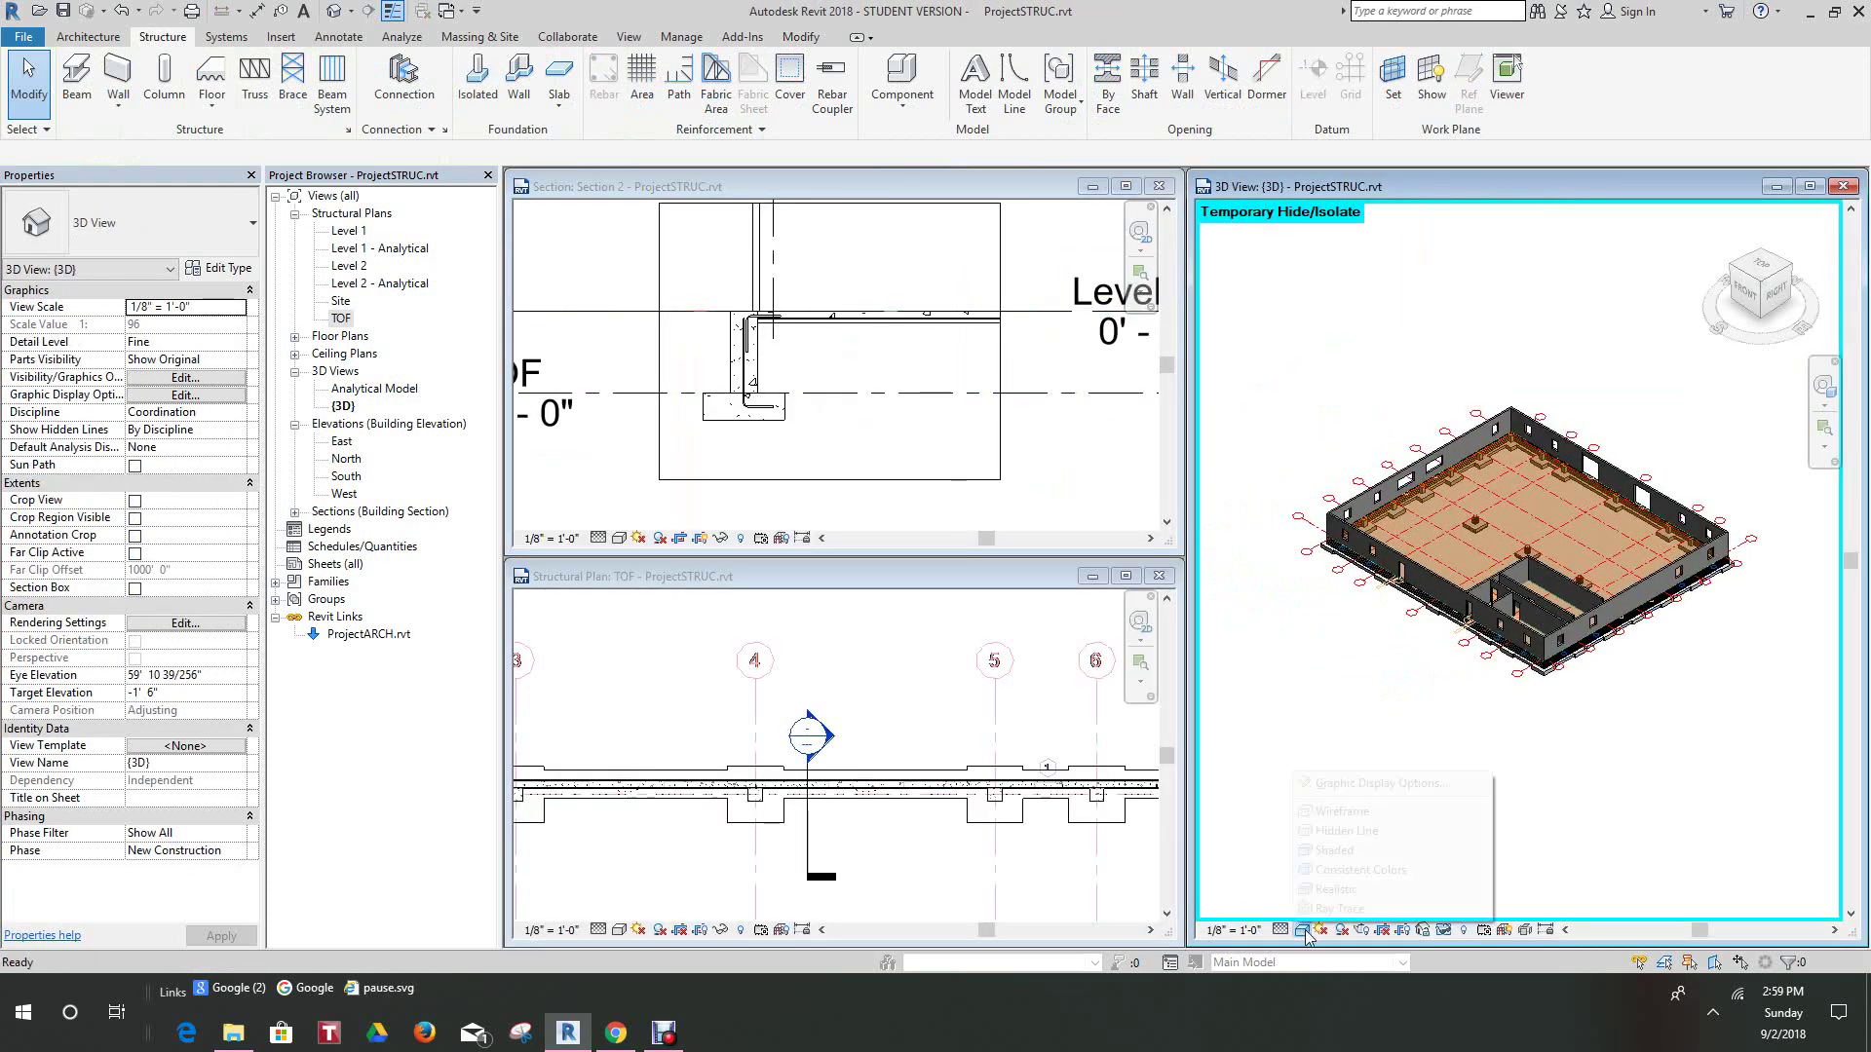
left_click(1342, 811)
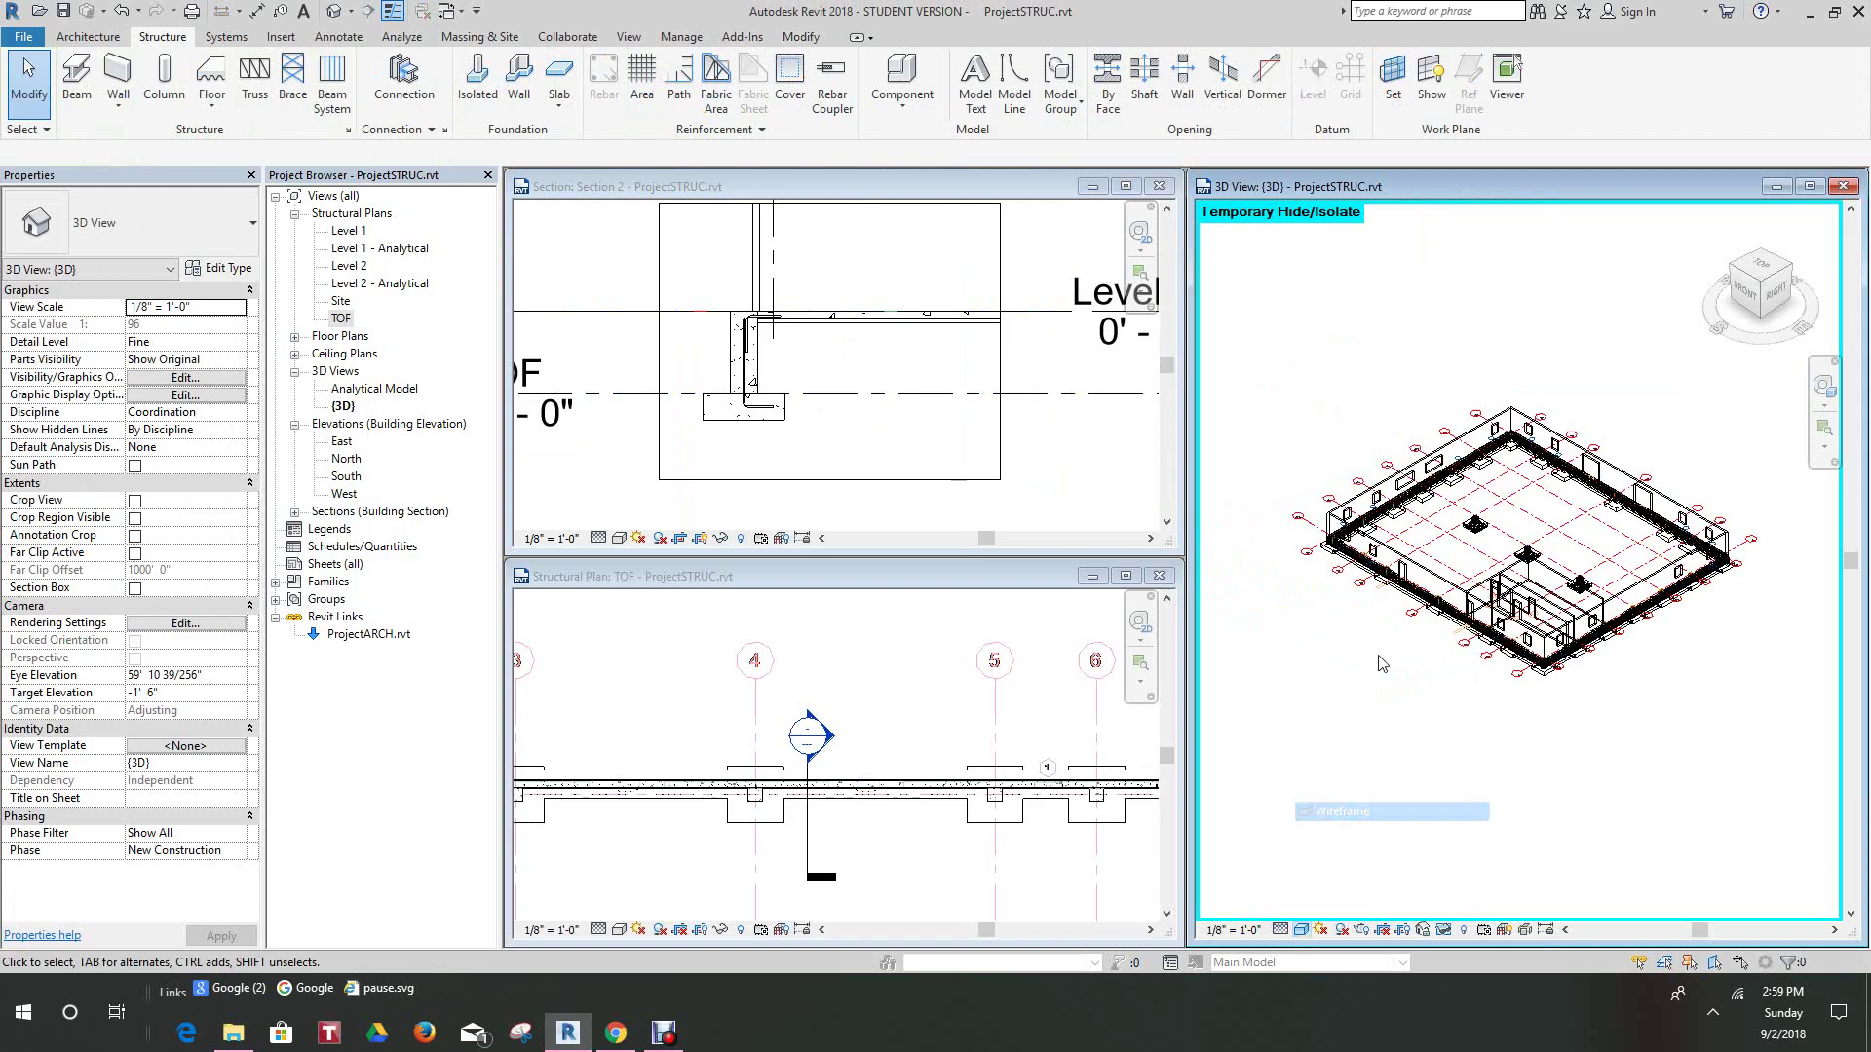
- Examine the foundation wall, footing and slab-tie rebar along the building's perimeter in the wireframe 3D view
scroll(1406, 600, "up", 5)
scroll(1406, 599, "down", 3)
middle_click_drag(1406, 599, 1314, 429)
scroll(1535, 689, "up", 6)
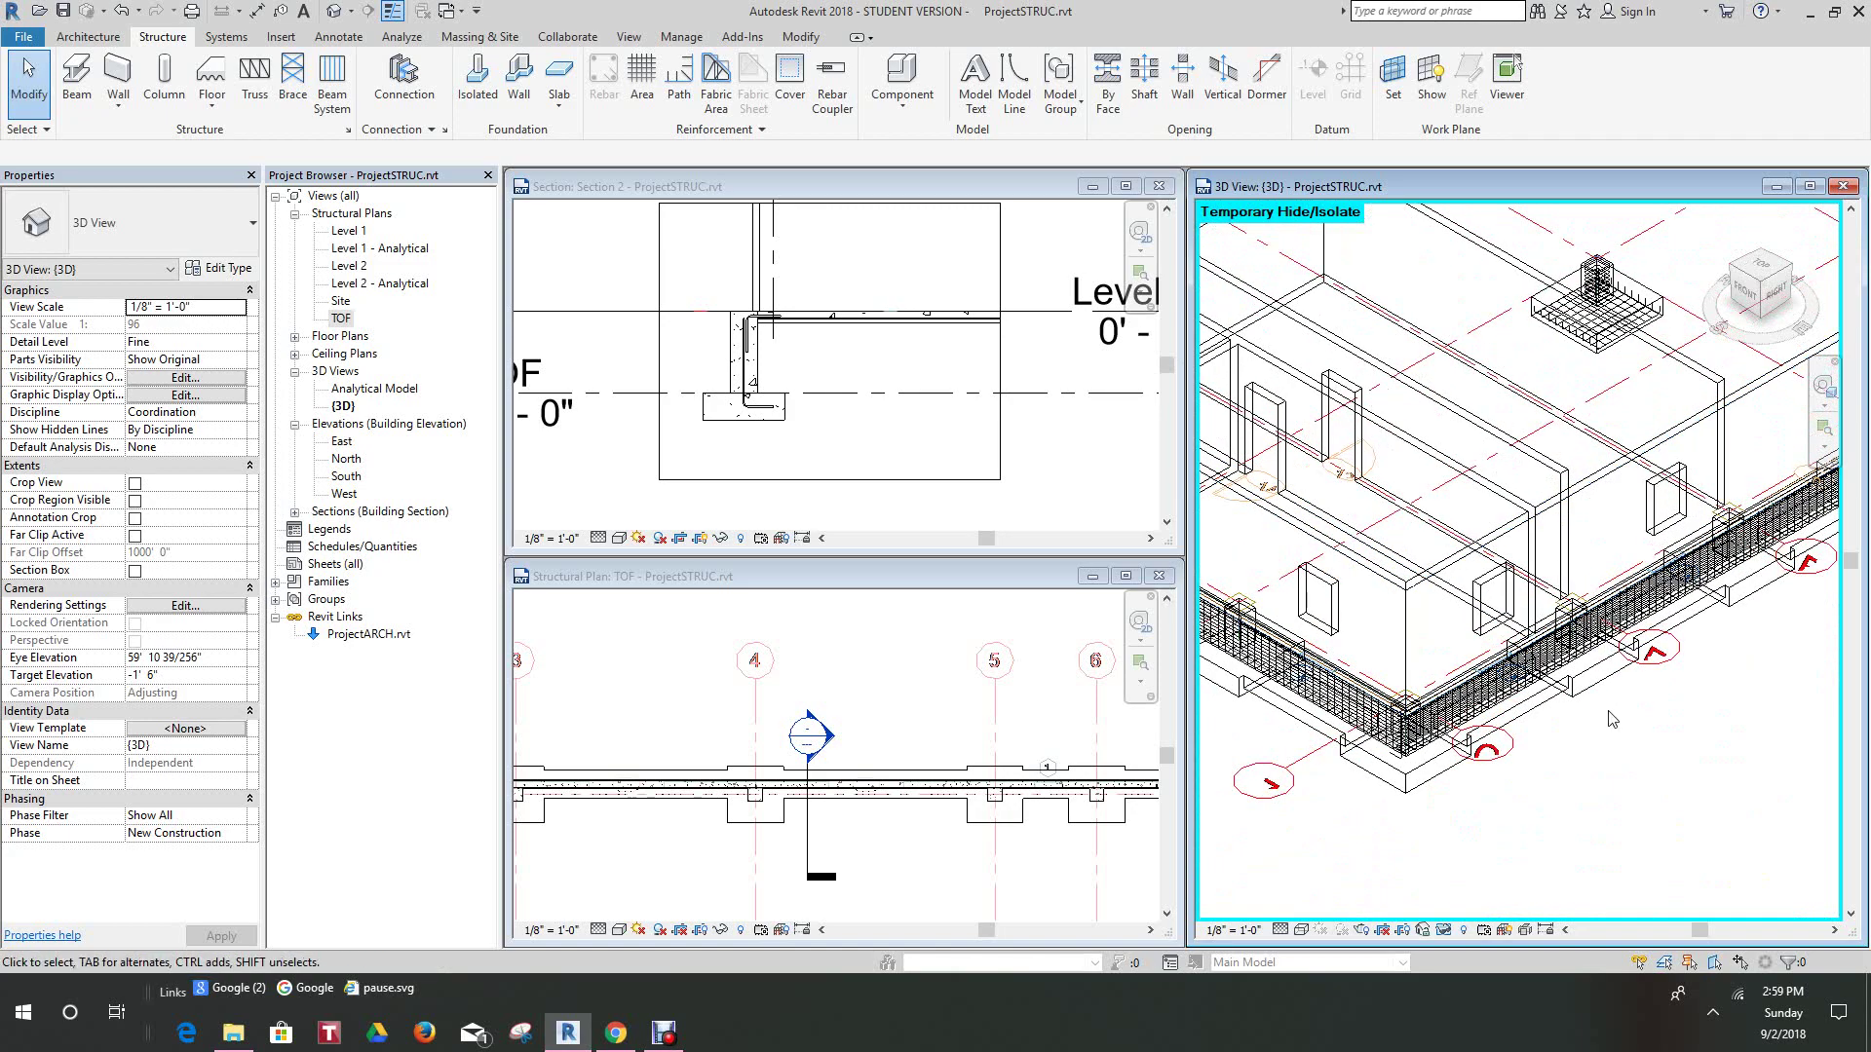
scroll(1534, 689, "down", 5)
middle_click_drag(1618, 458, 1533, 589)
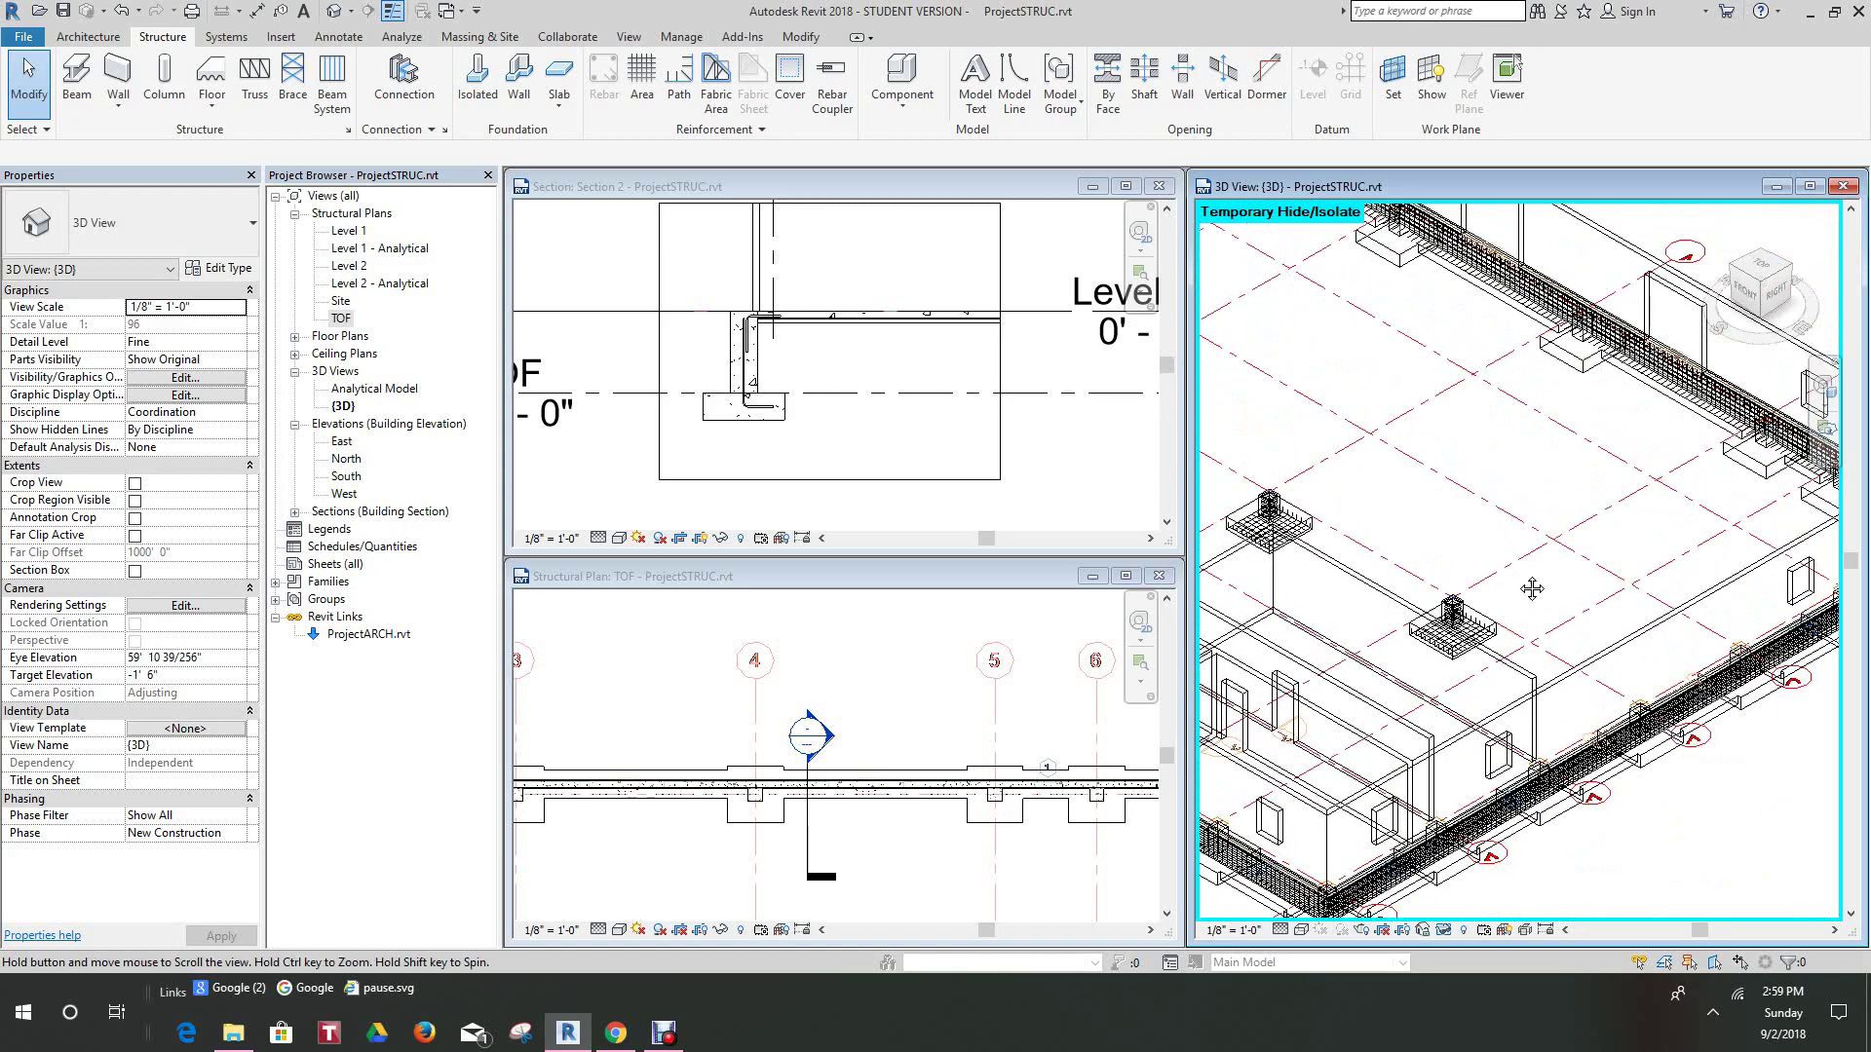
scroll(1647, 506, "up", 5)
scroll(1672, 586, "up", 2)
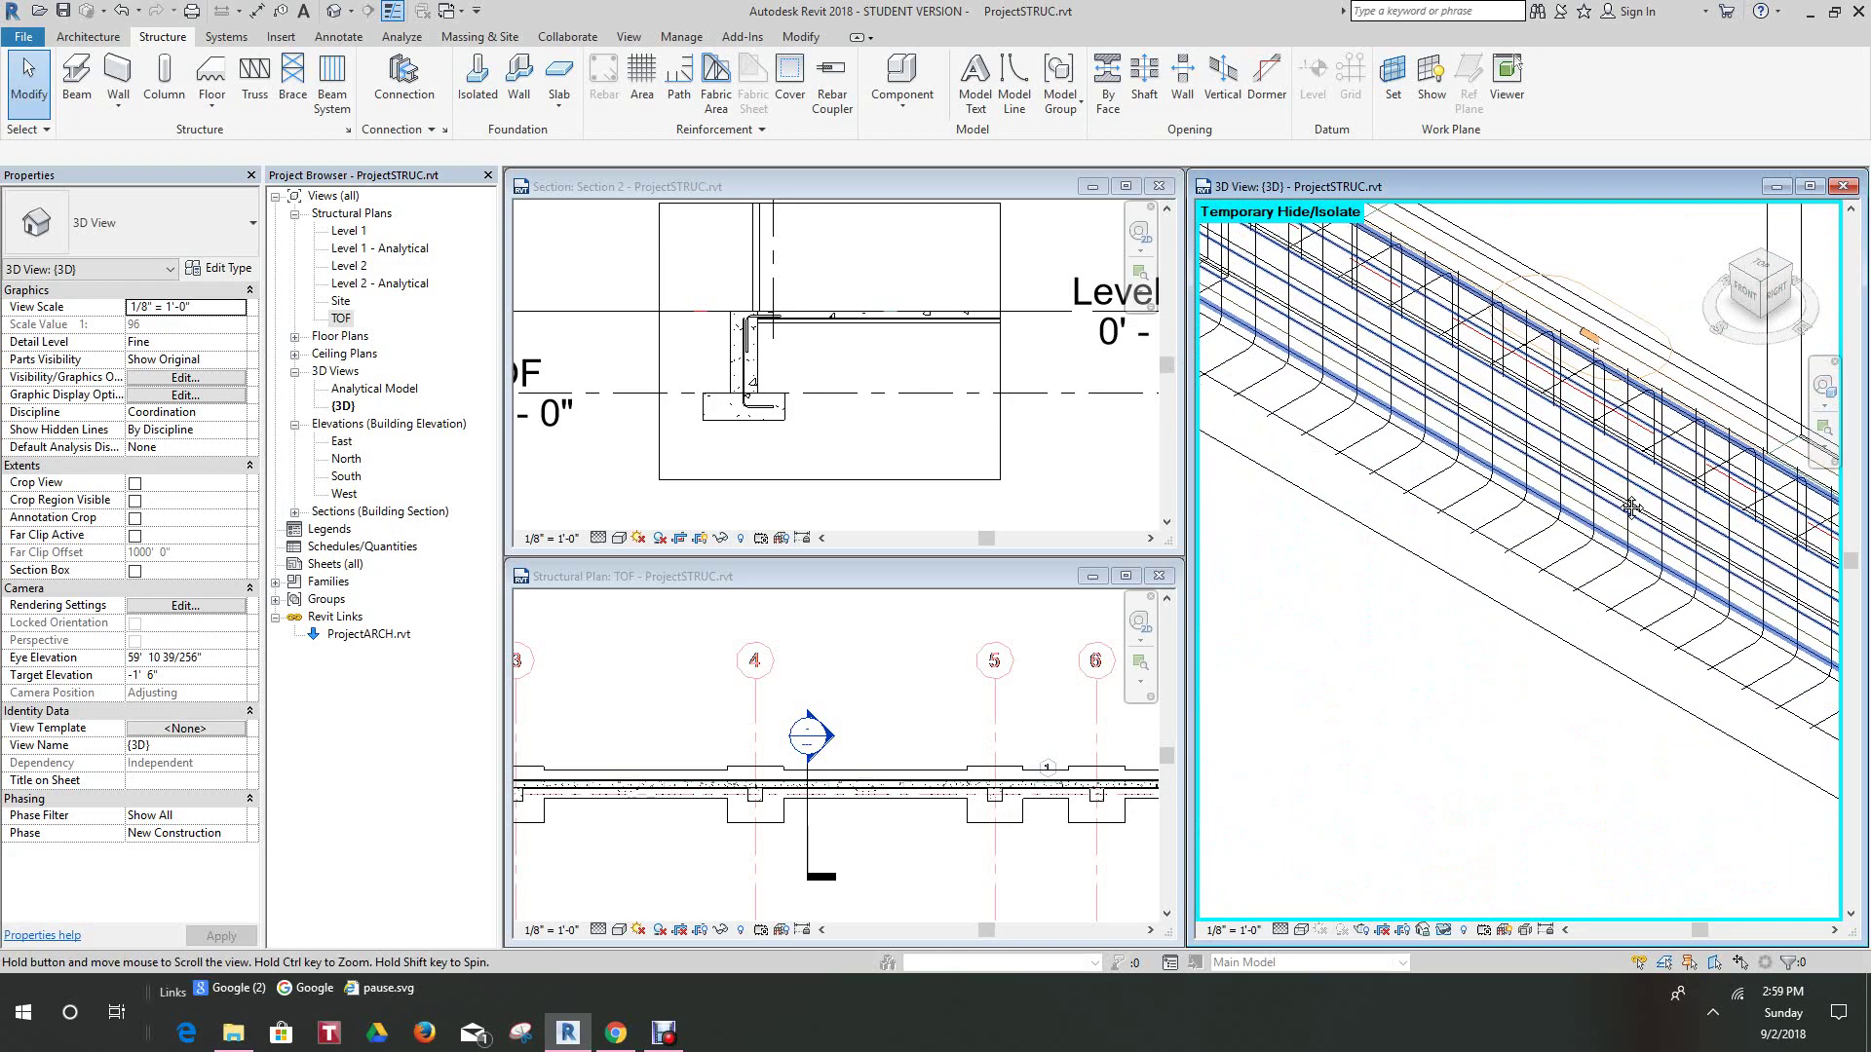
scroll(1377, 894, "up", 2)
middle_click_drag(1742, 365, 1605, 417)
scroll(1544, 492, "down", 5)
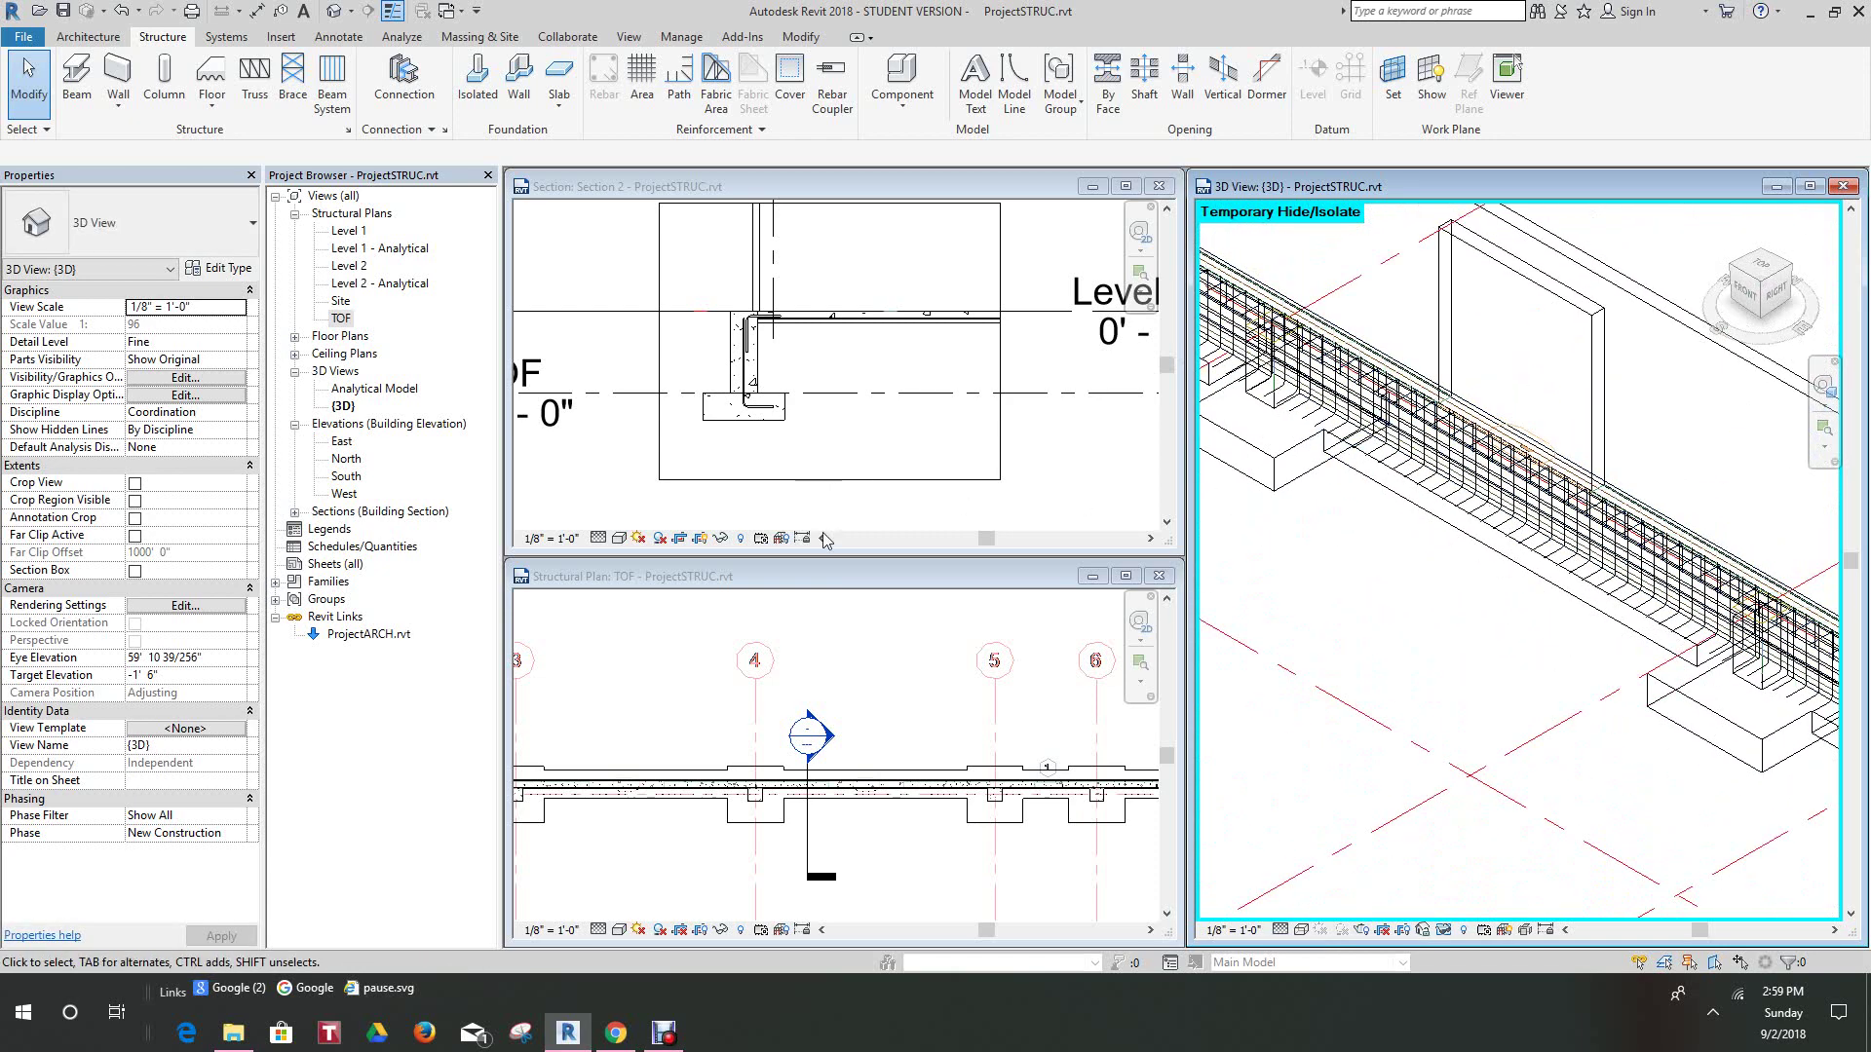
- Move the Section 2 line in the TOF plan off the wall along grid A to an open area inside the building
scroll(833, 677, "down", 6)
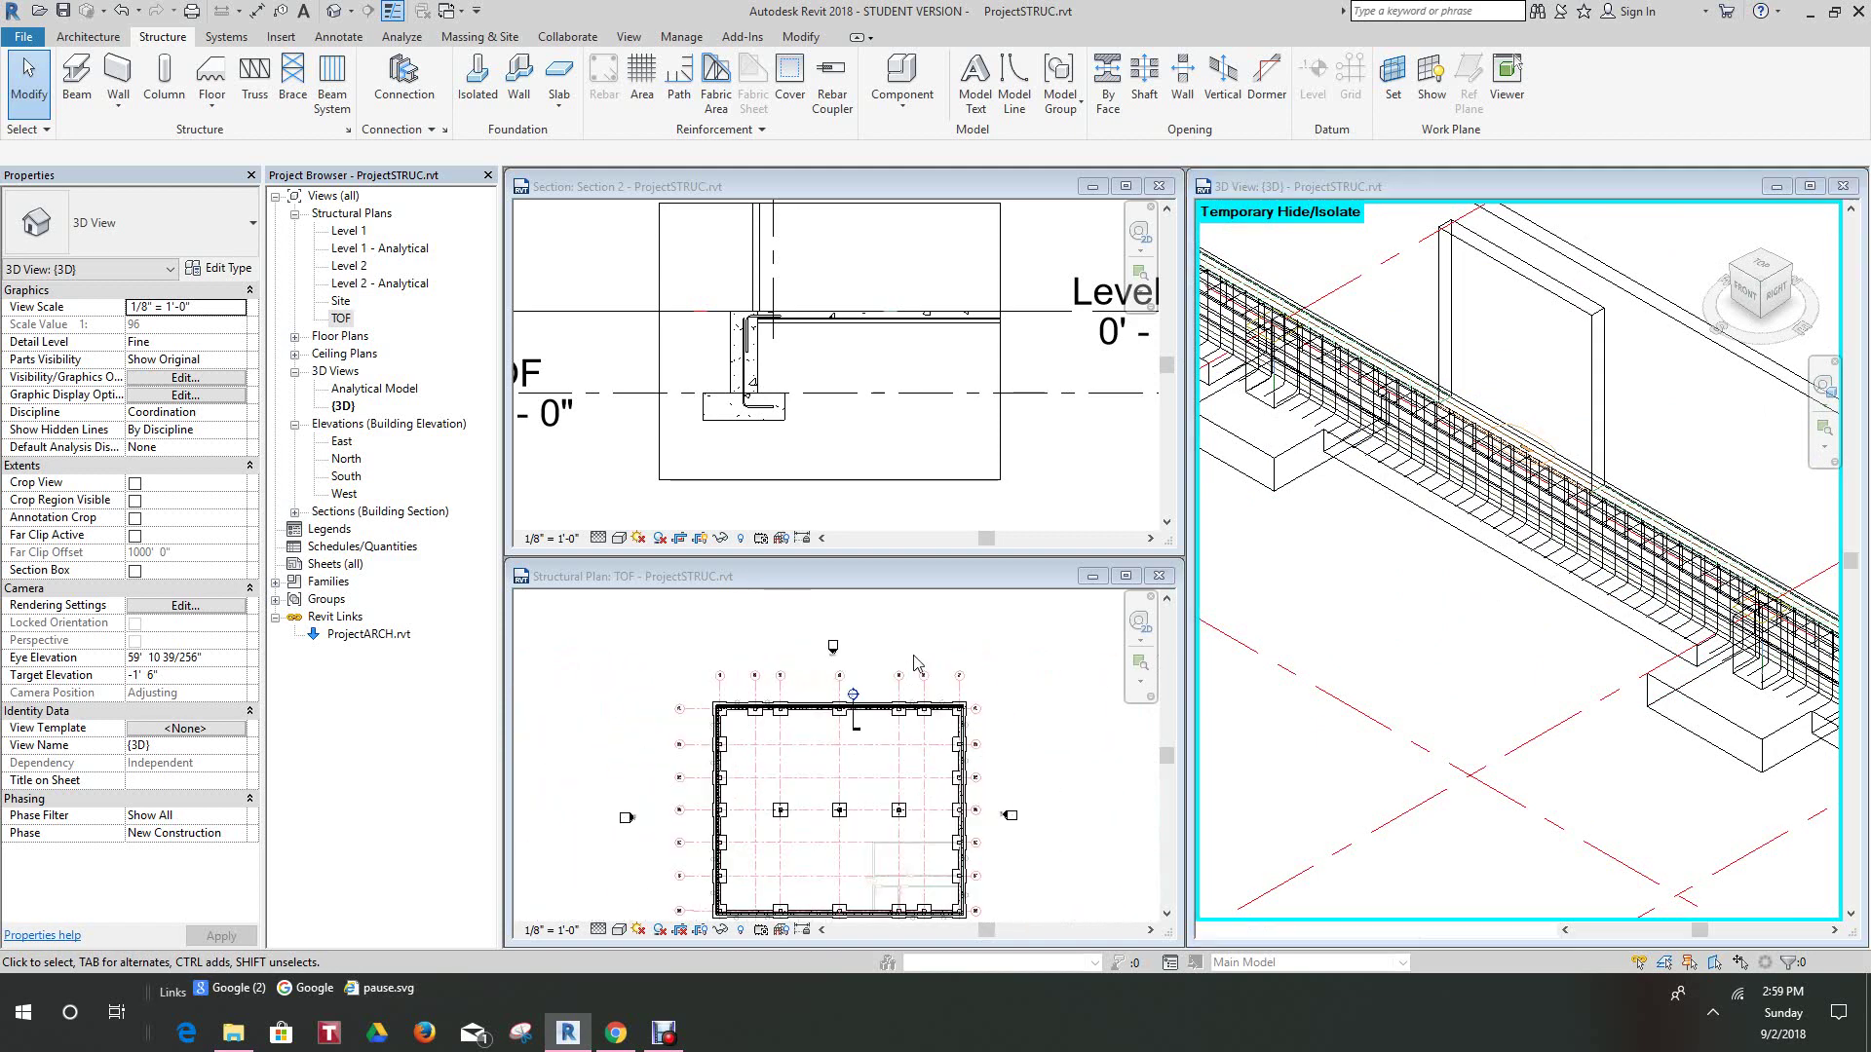
left_click(864, 706)
scroll(862, 716, "up", 3)
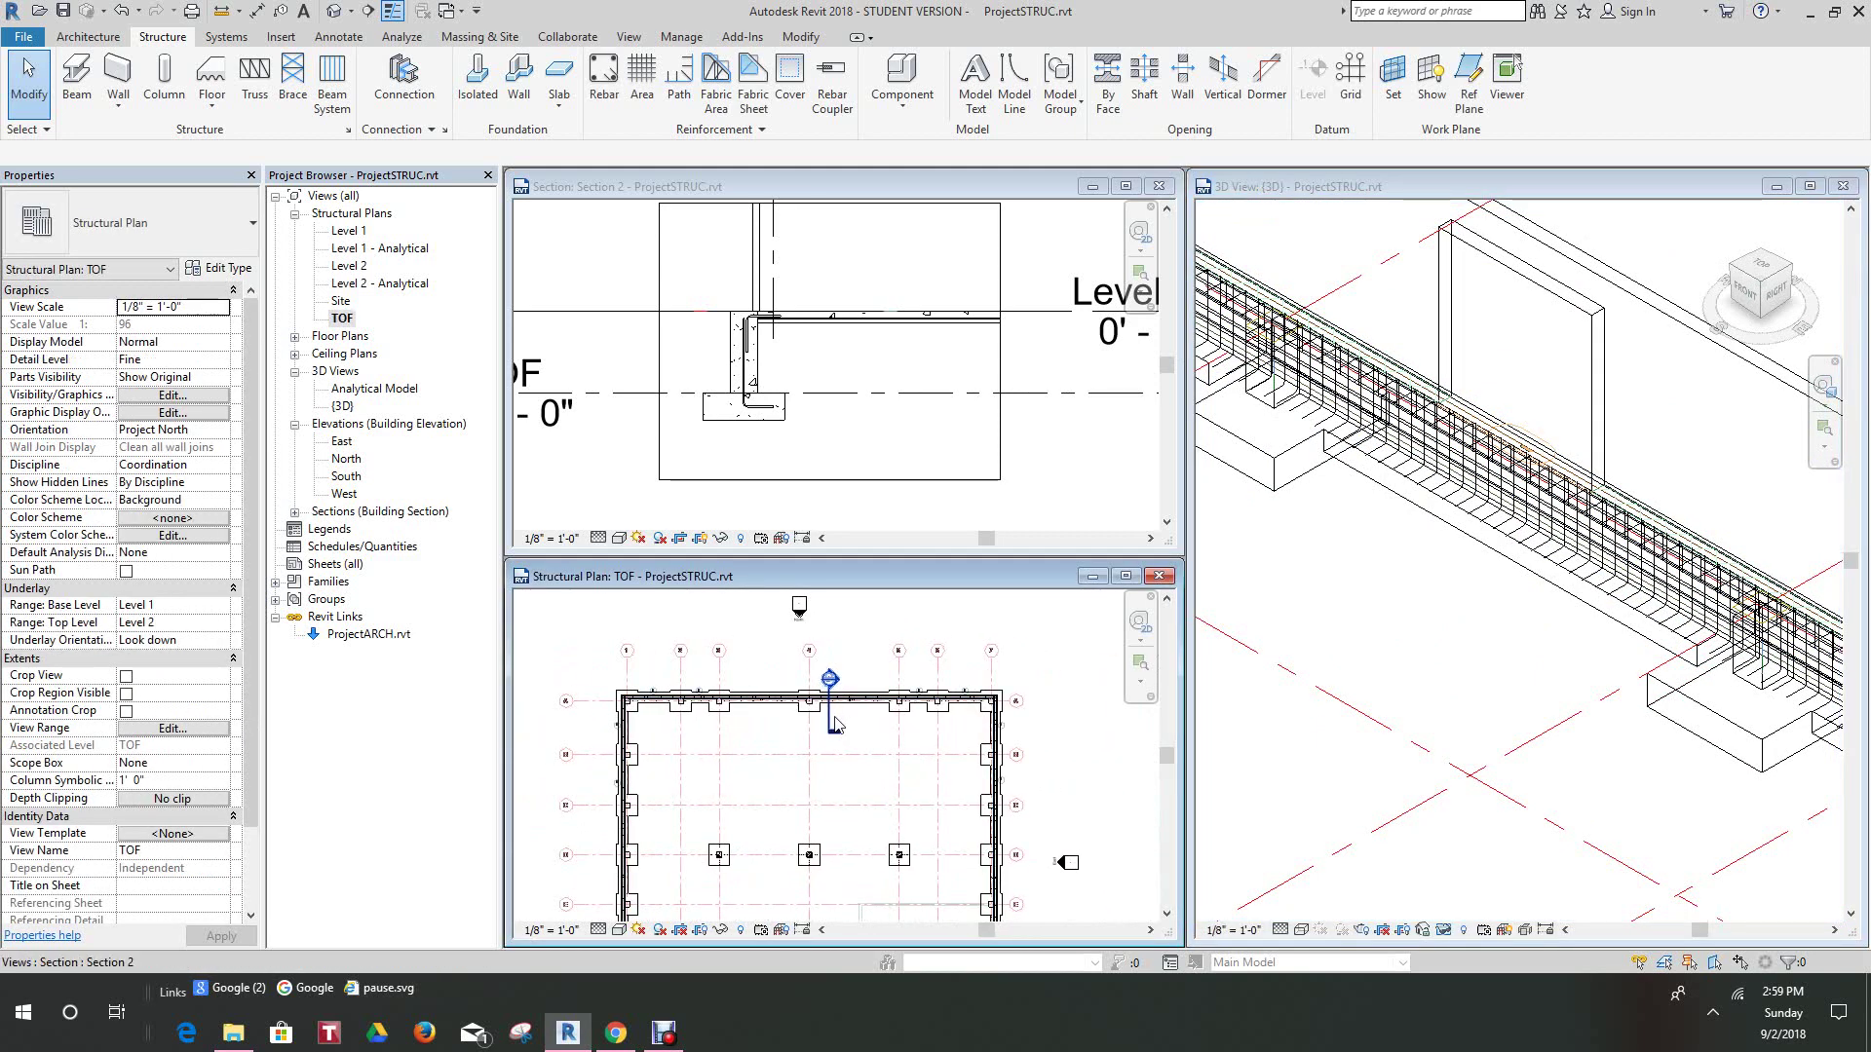
left_click(889, 755)
left_click_drag(934, 784, 934, 780)
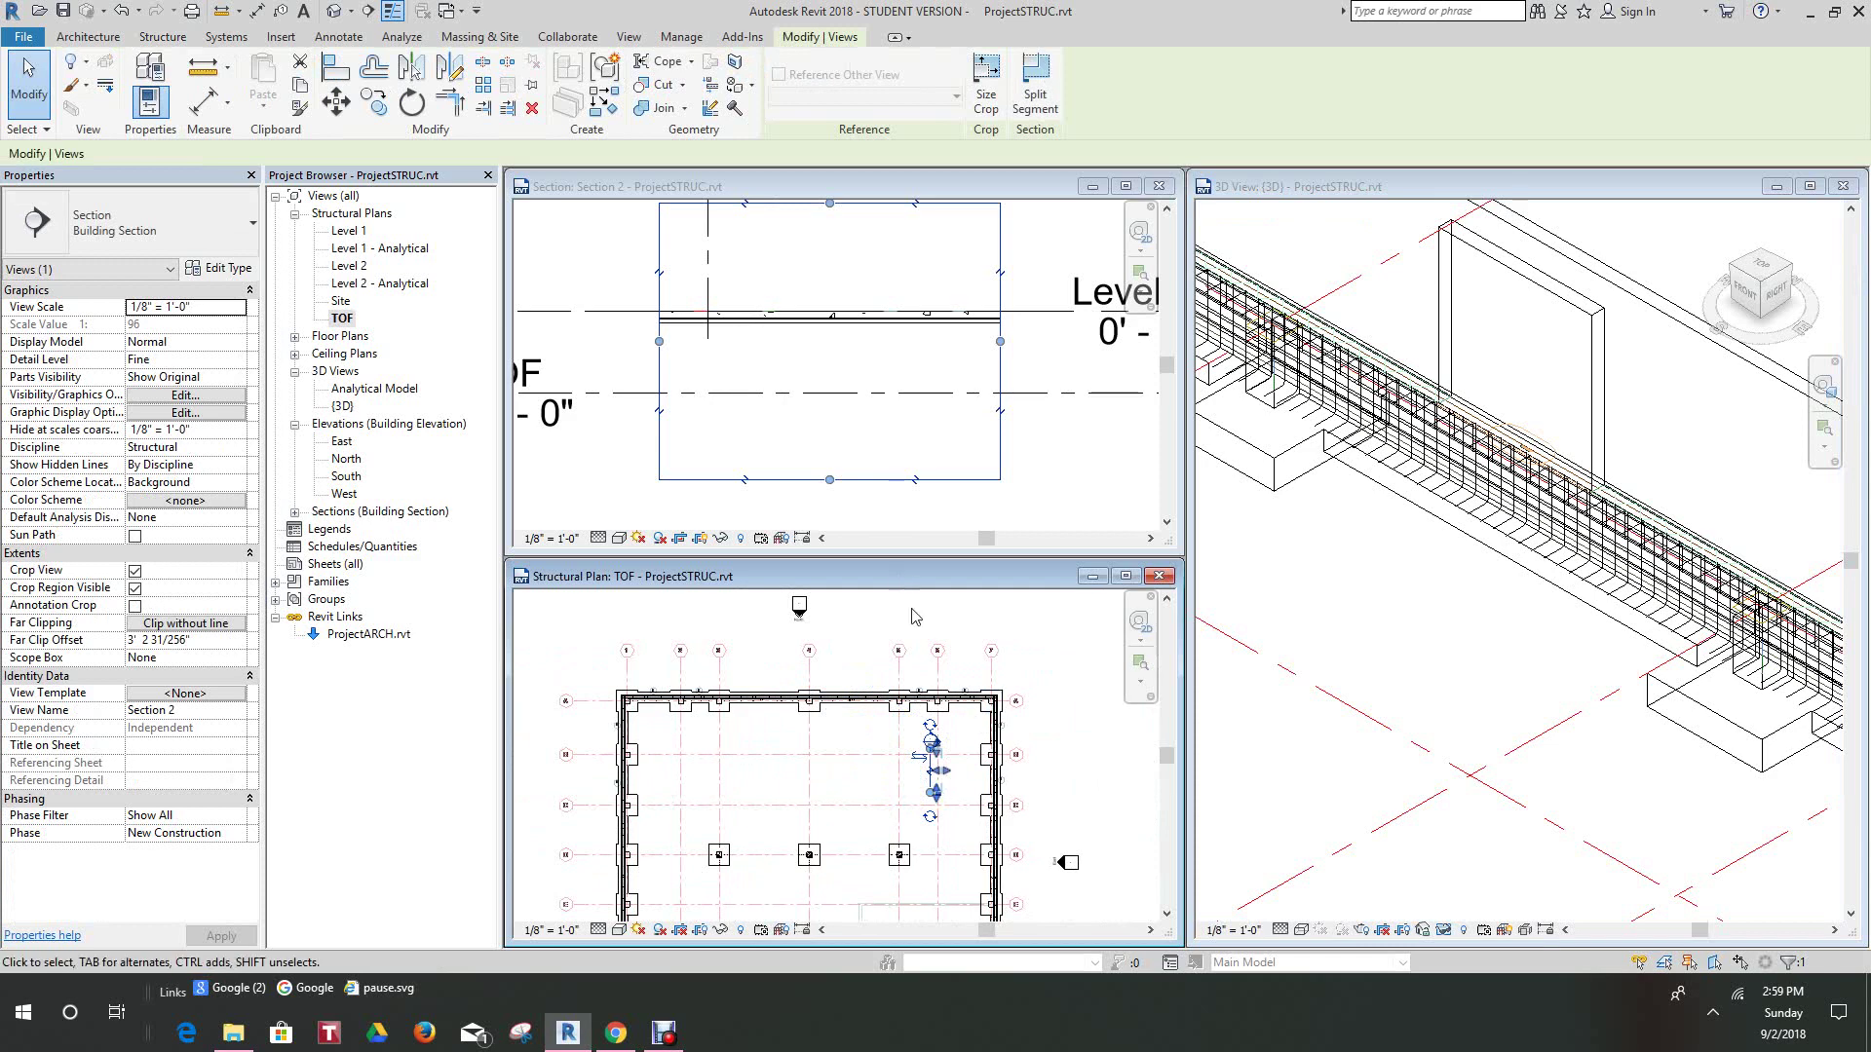
left_click(950, 679)
- Rotate the Section 2 line 90° clockwise in the TOF plan so it runs perpendicular to the adjacent side wall
scroll(979, 731, "up", 4)
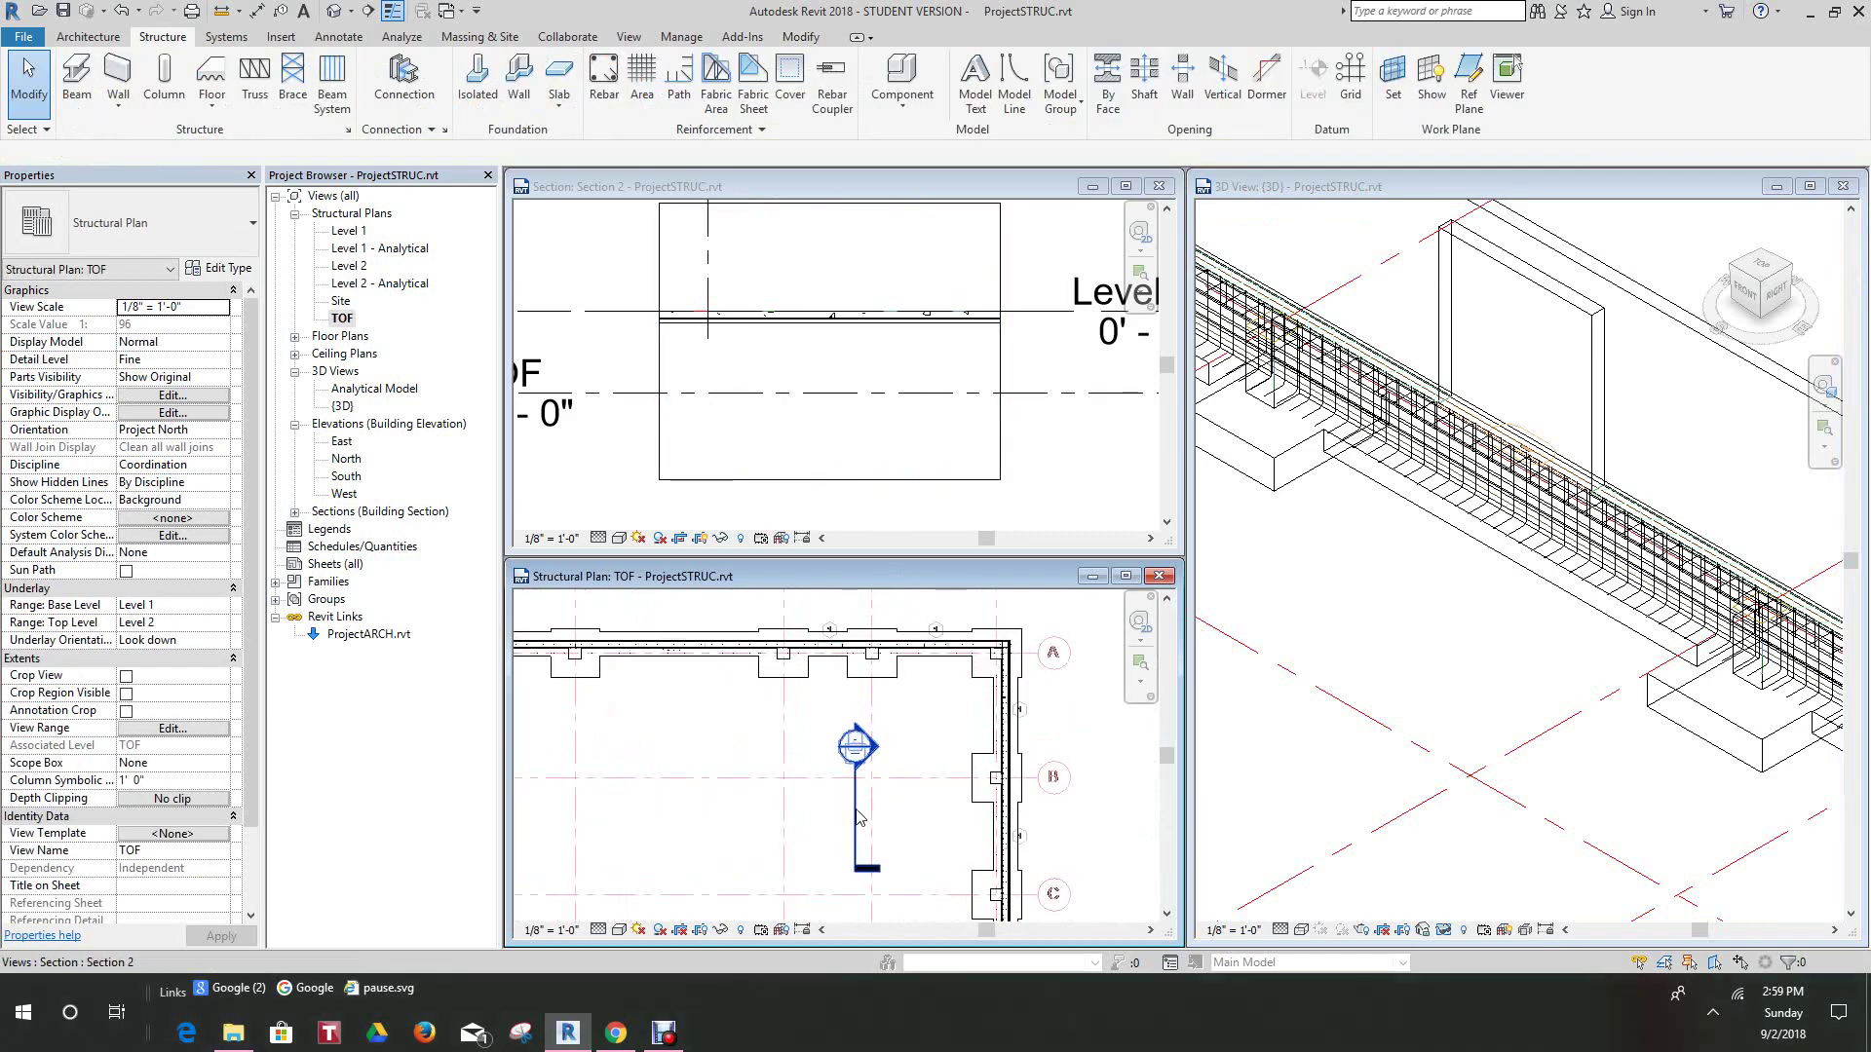
left_click(854, 809)
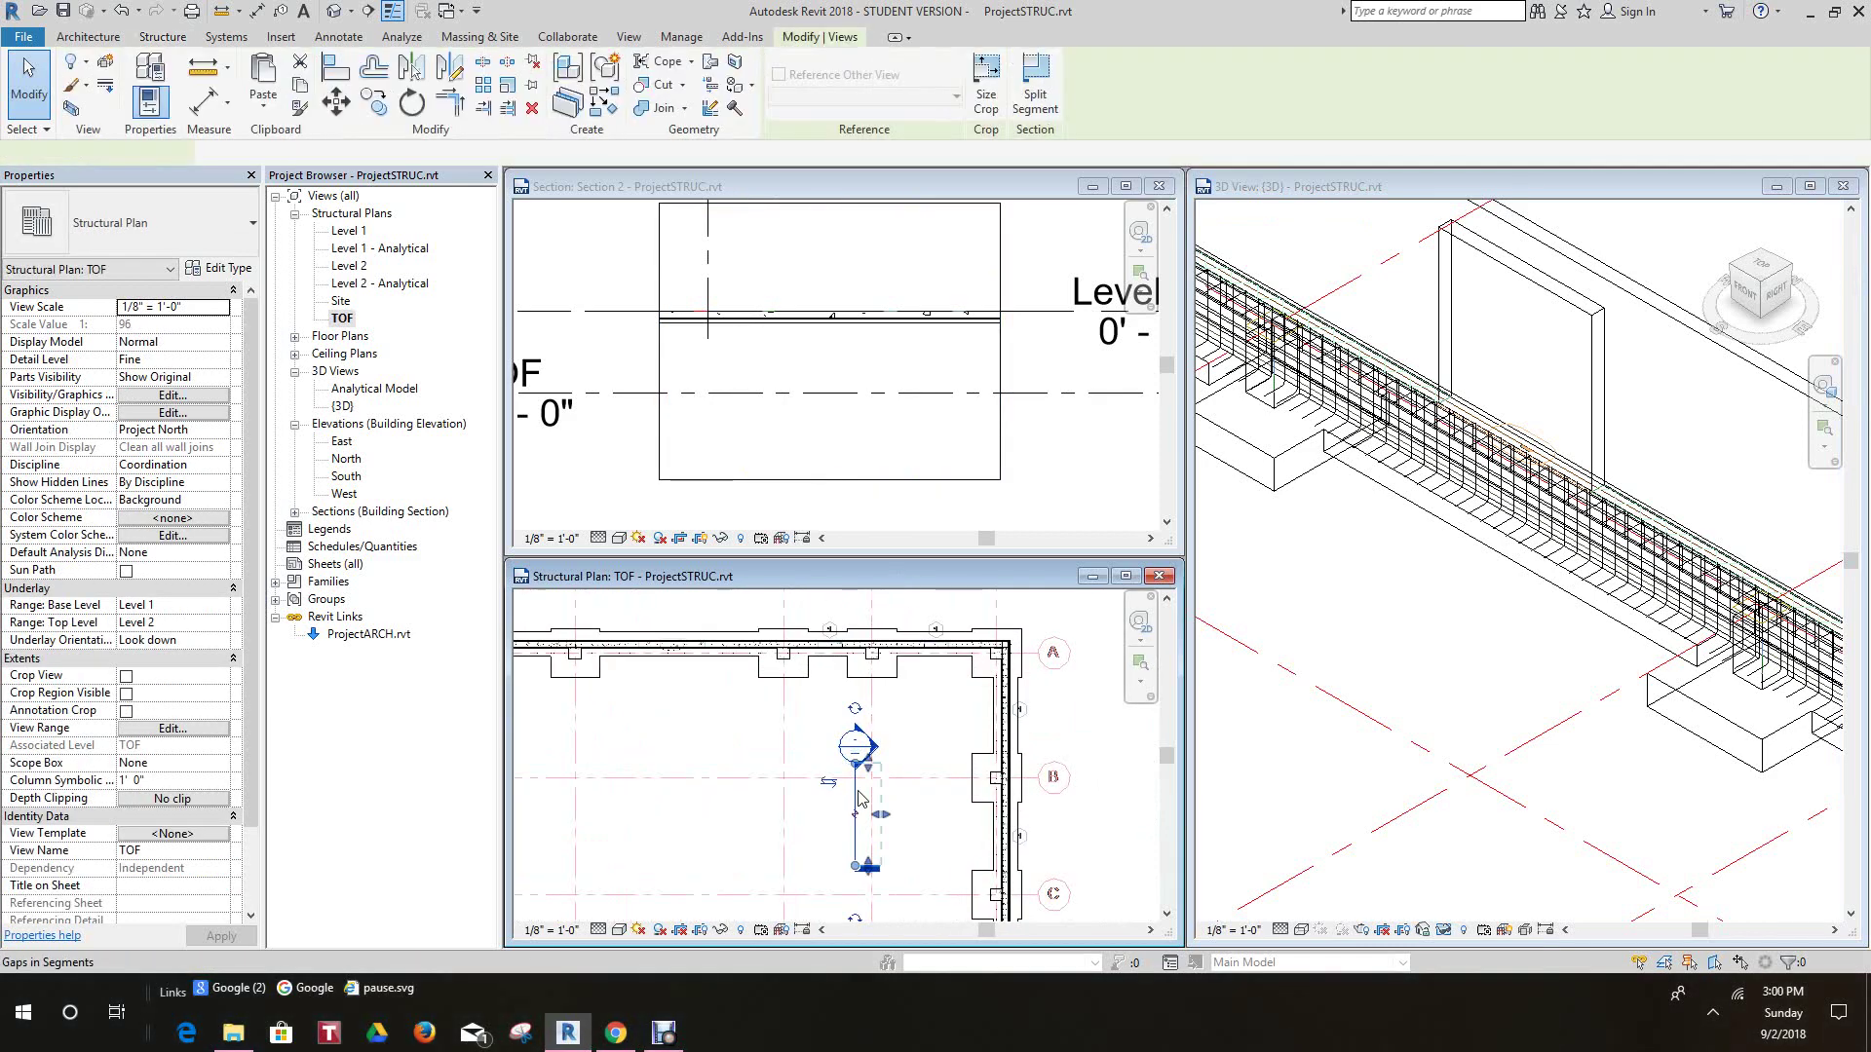
left_click(410, 102)
left_click(856, 600)
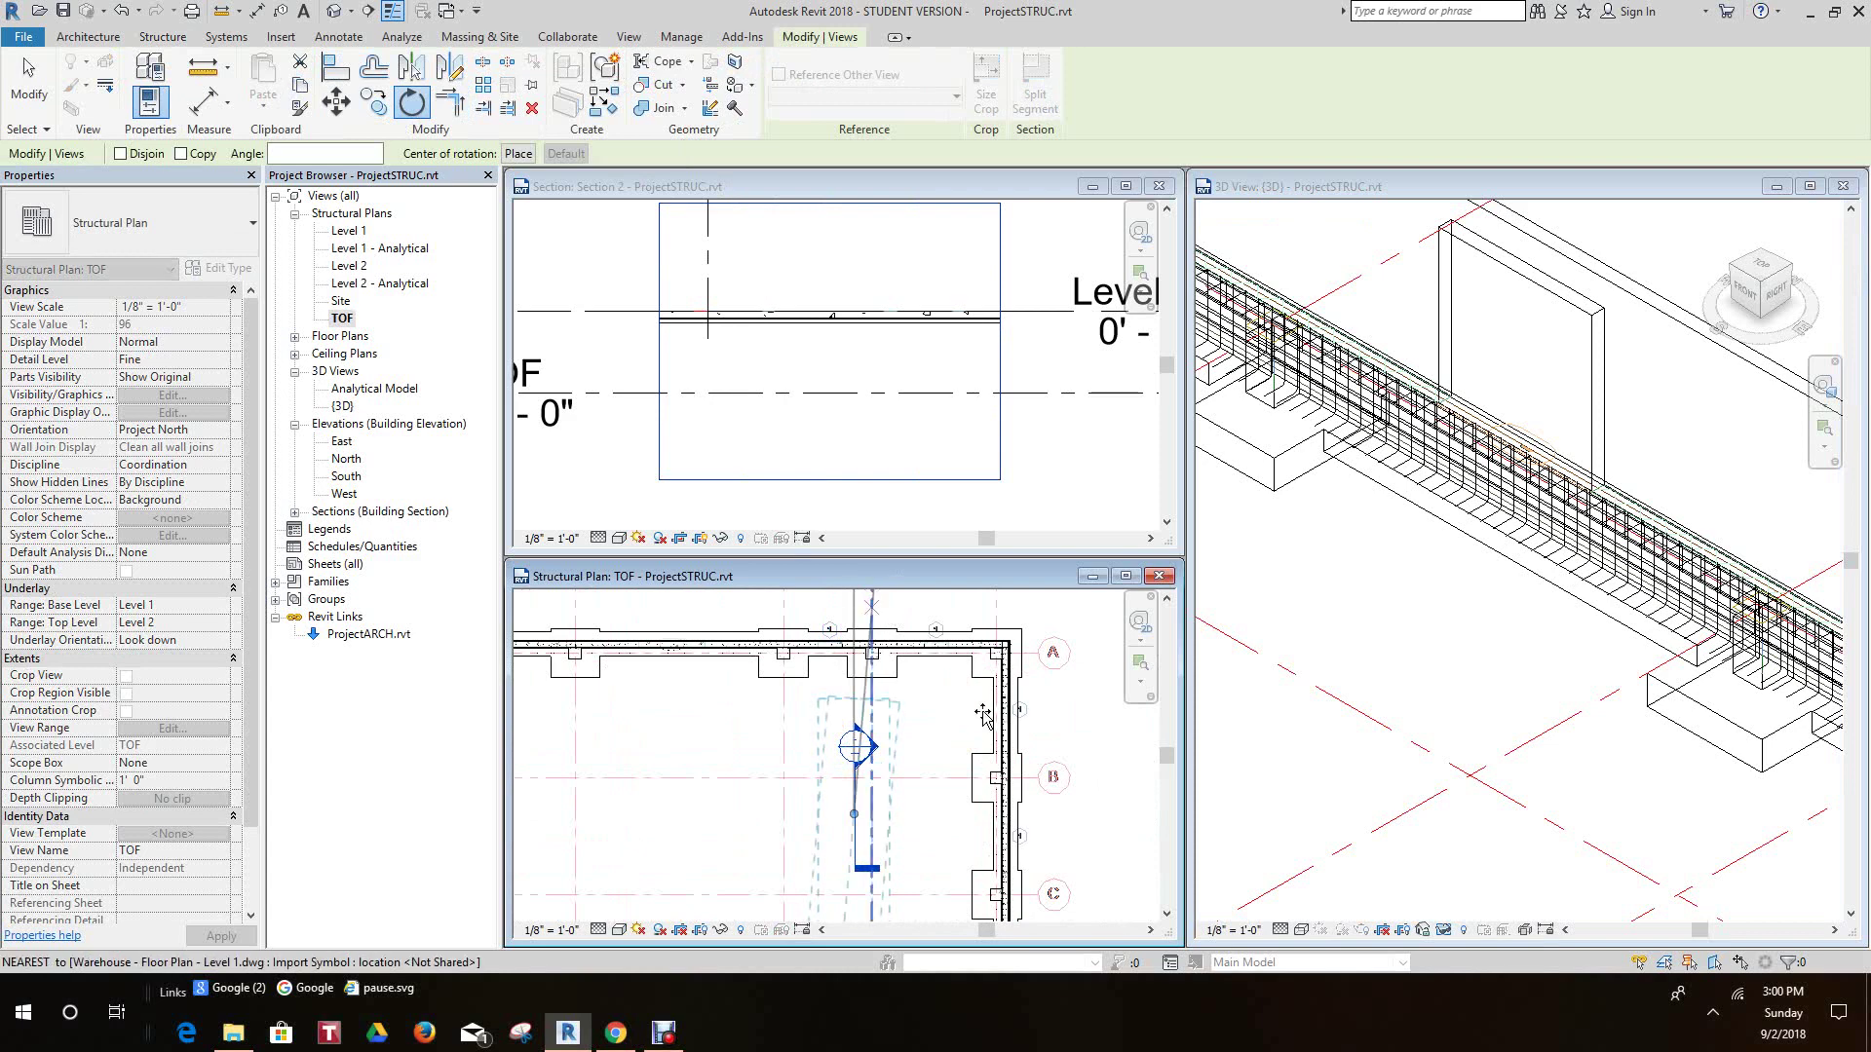
left_click(1101, 821)
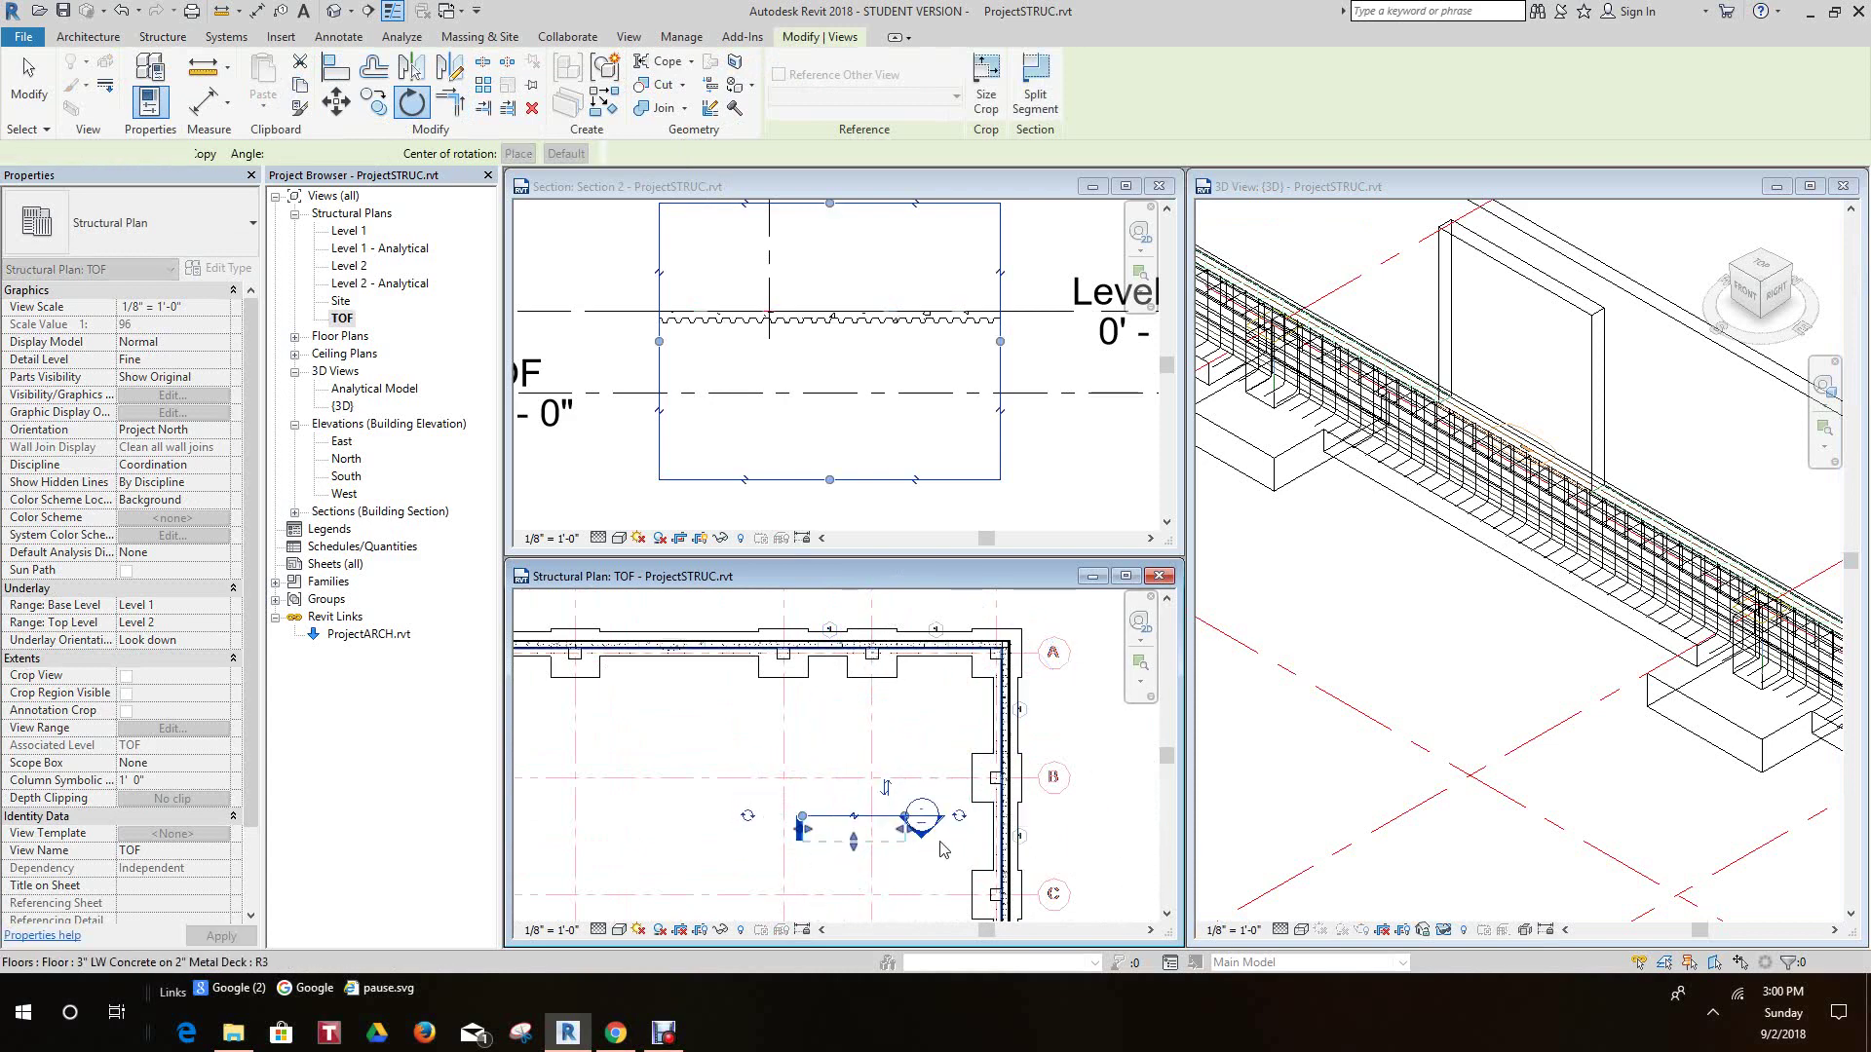
key("Escape")
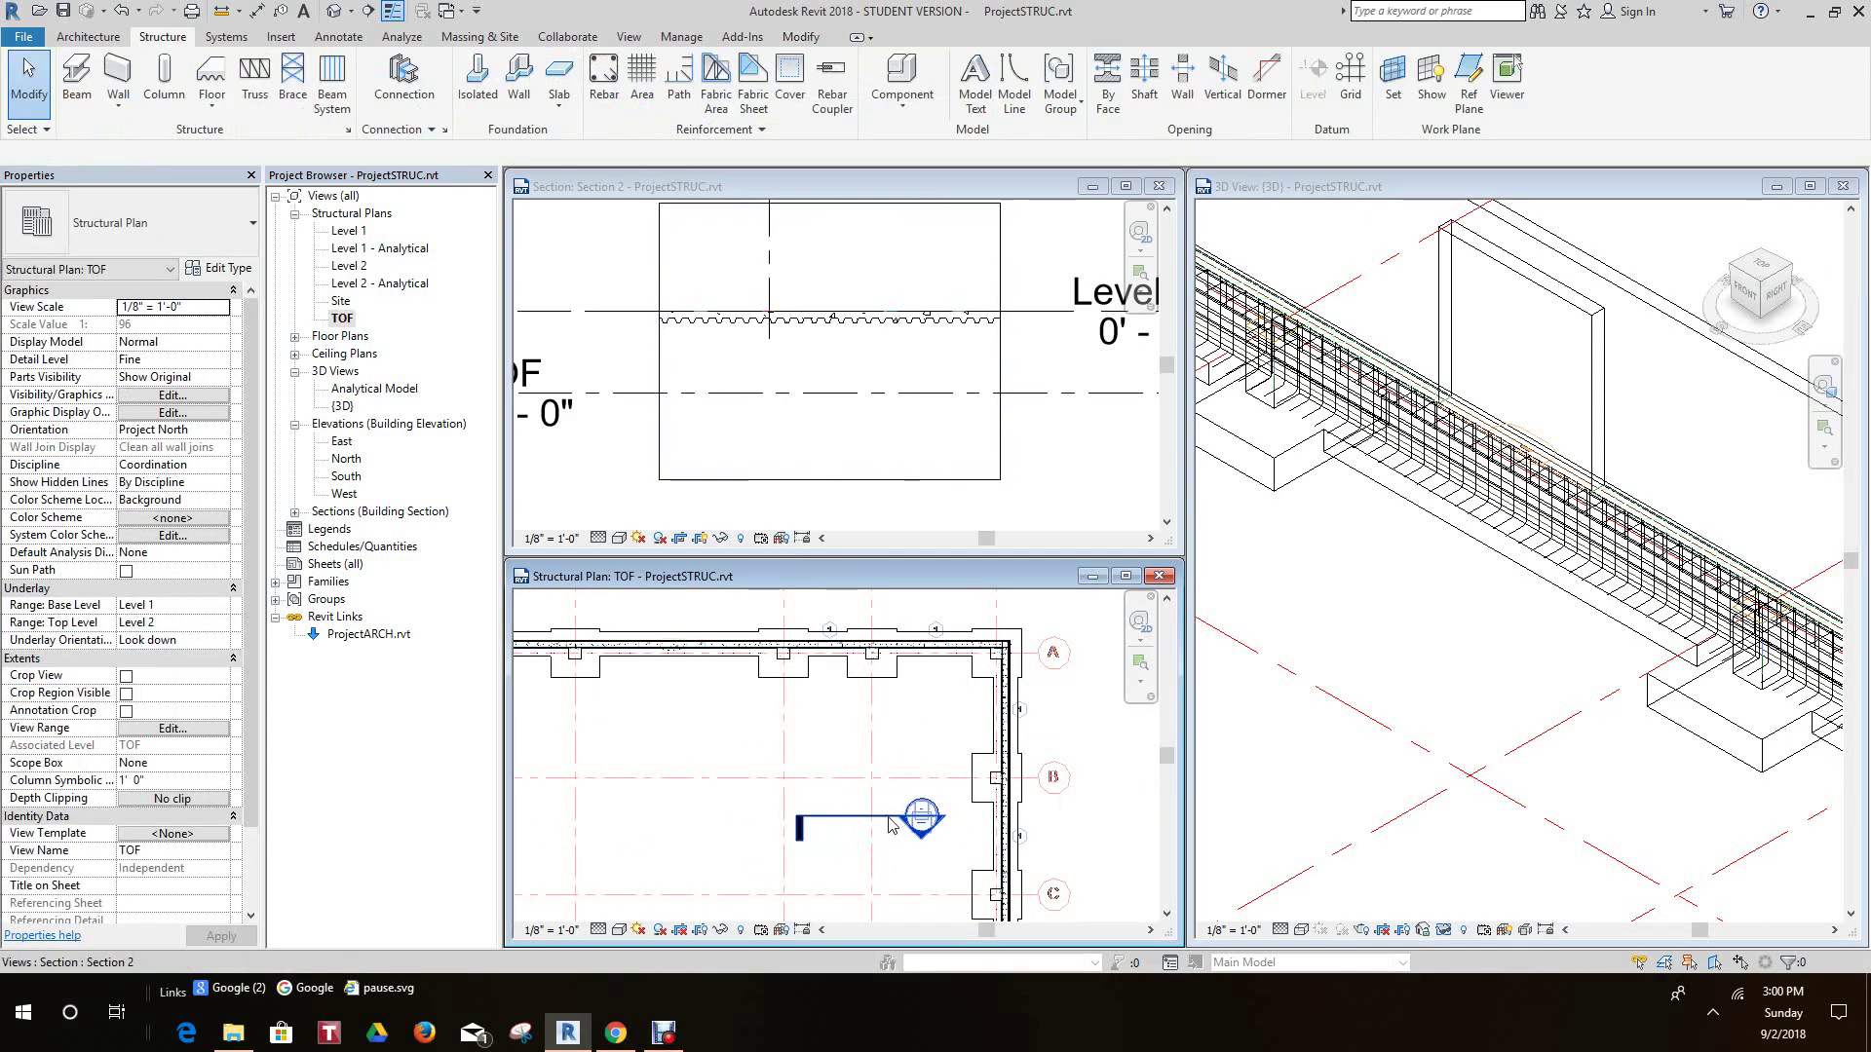
- Move the Section 2 line across the side foundation wall between grids B and C
left_click_drag(890, 825, 1023, 818)
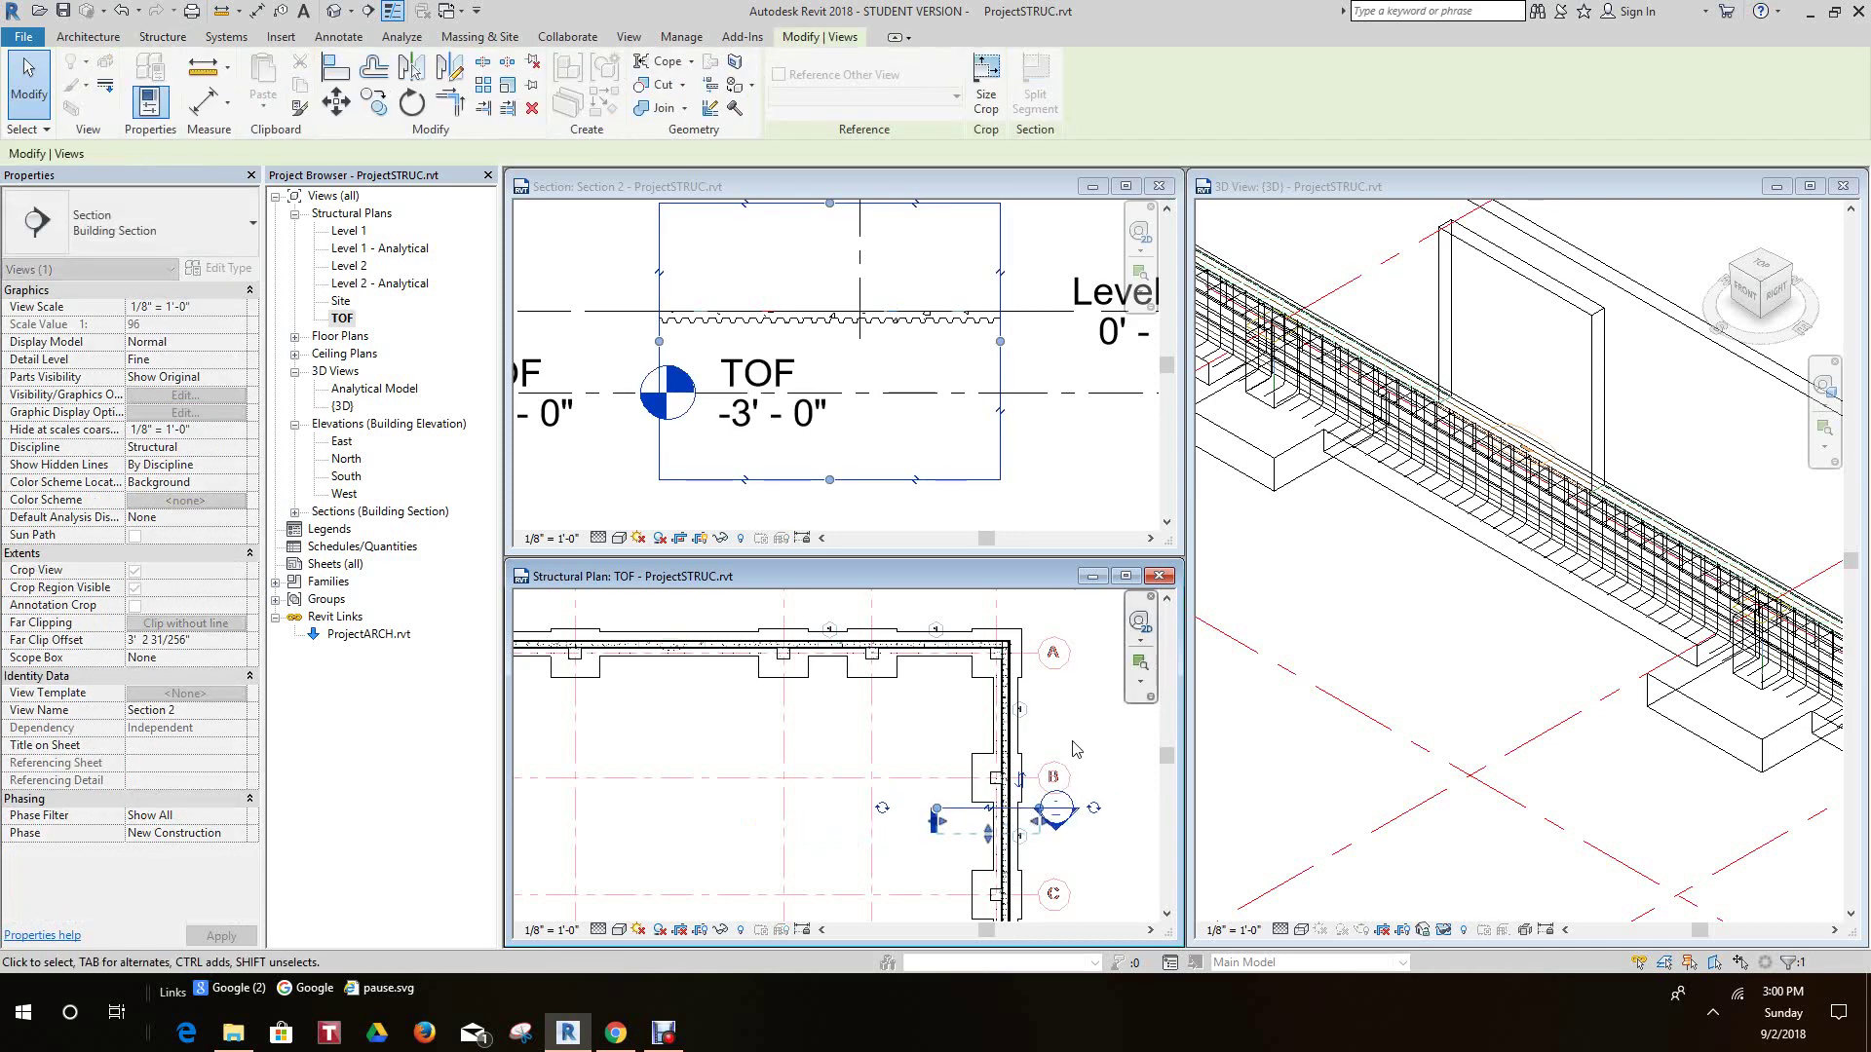
middle_click_drag(1086, 752, 1031, 717)
scroll(1027, 765, "up", 2)
scroll(805, 362, "up", 1)
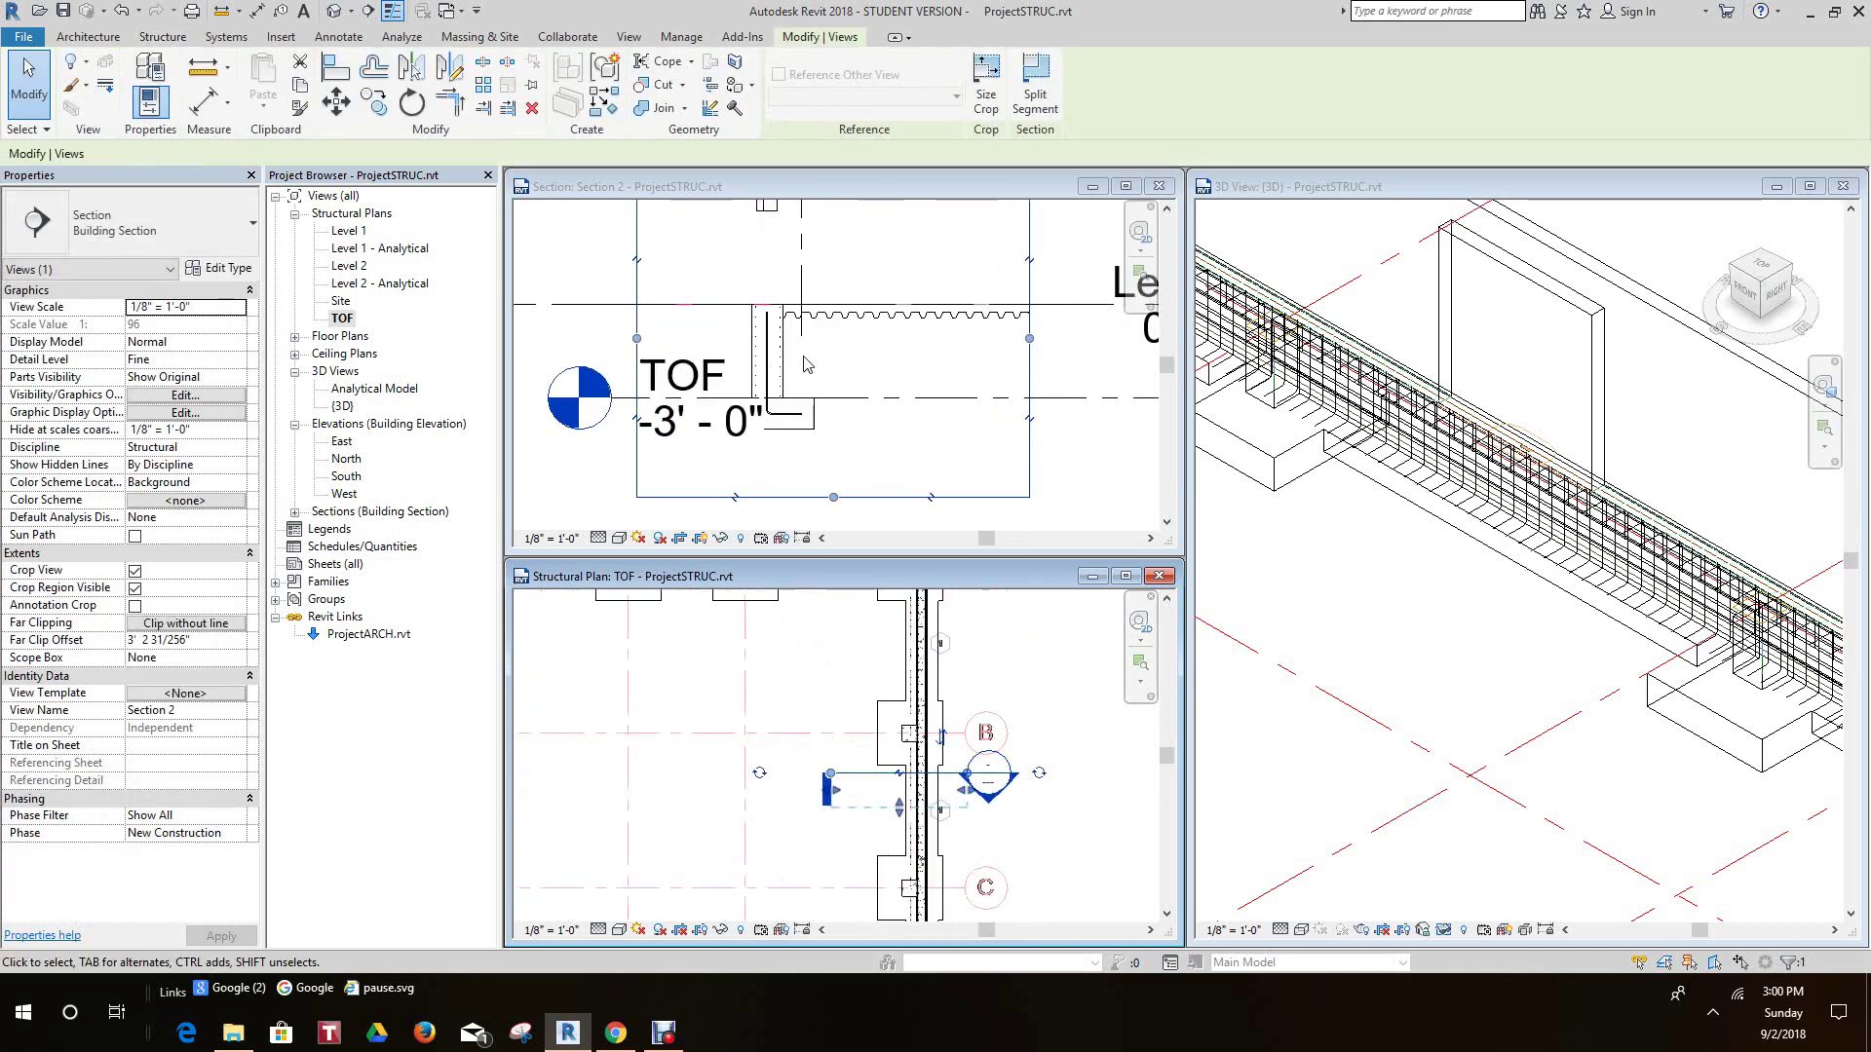
- Start a sketched rebar at the wall-to-slab joint in Section 2, with the metal deck floor slab as its host
scroll(791, 349, "up", 3)
mouse_move(772, 355)
middle_mouse_down()
mouse_move(764, 393)
mouse_move(754, 381)
middle_mouse_up()
scroll(762, 380, "up", 1)
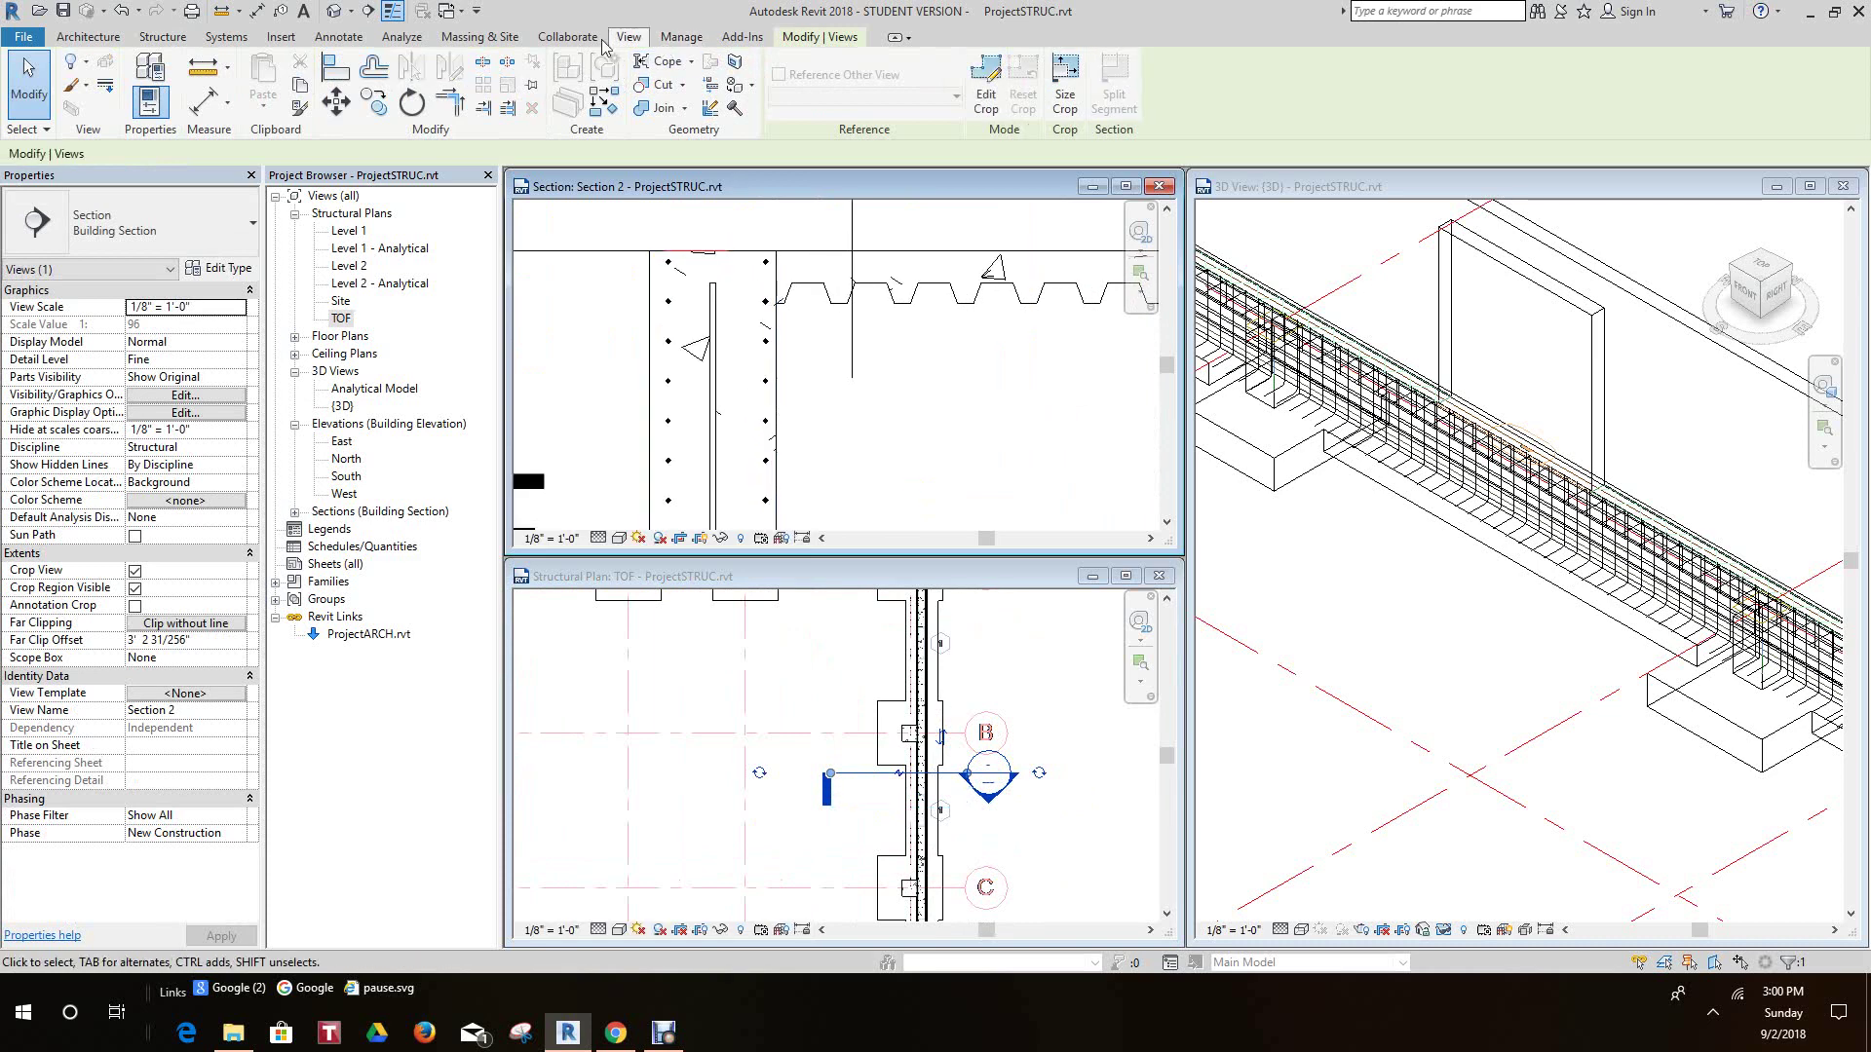
left_click(218, 43)
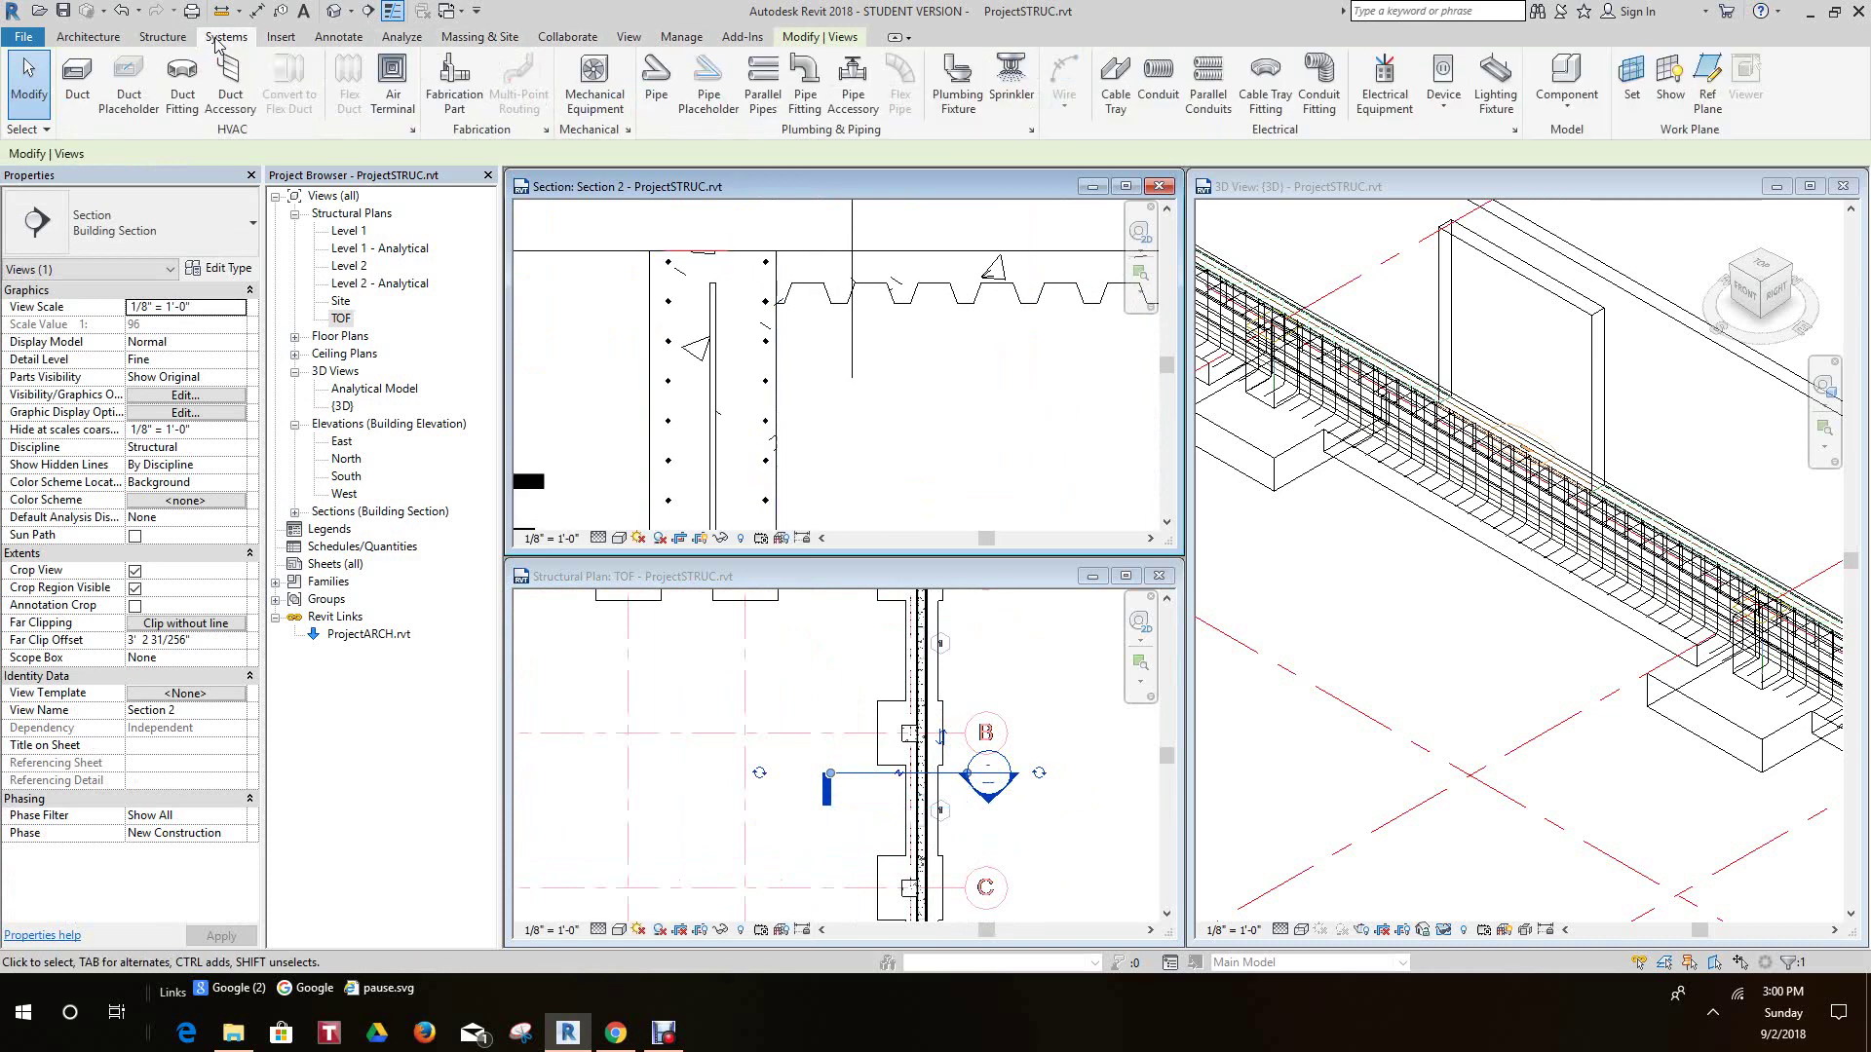
left_click(166, 39)
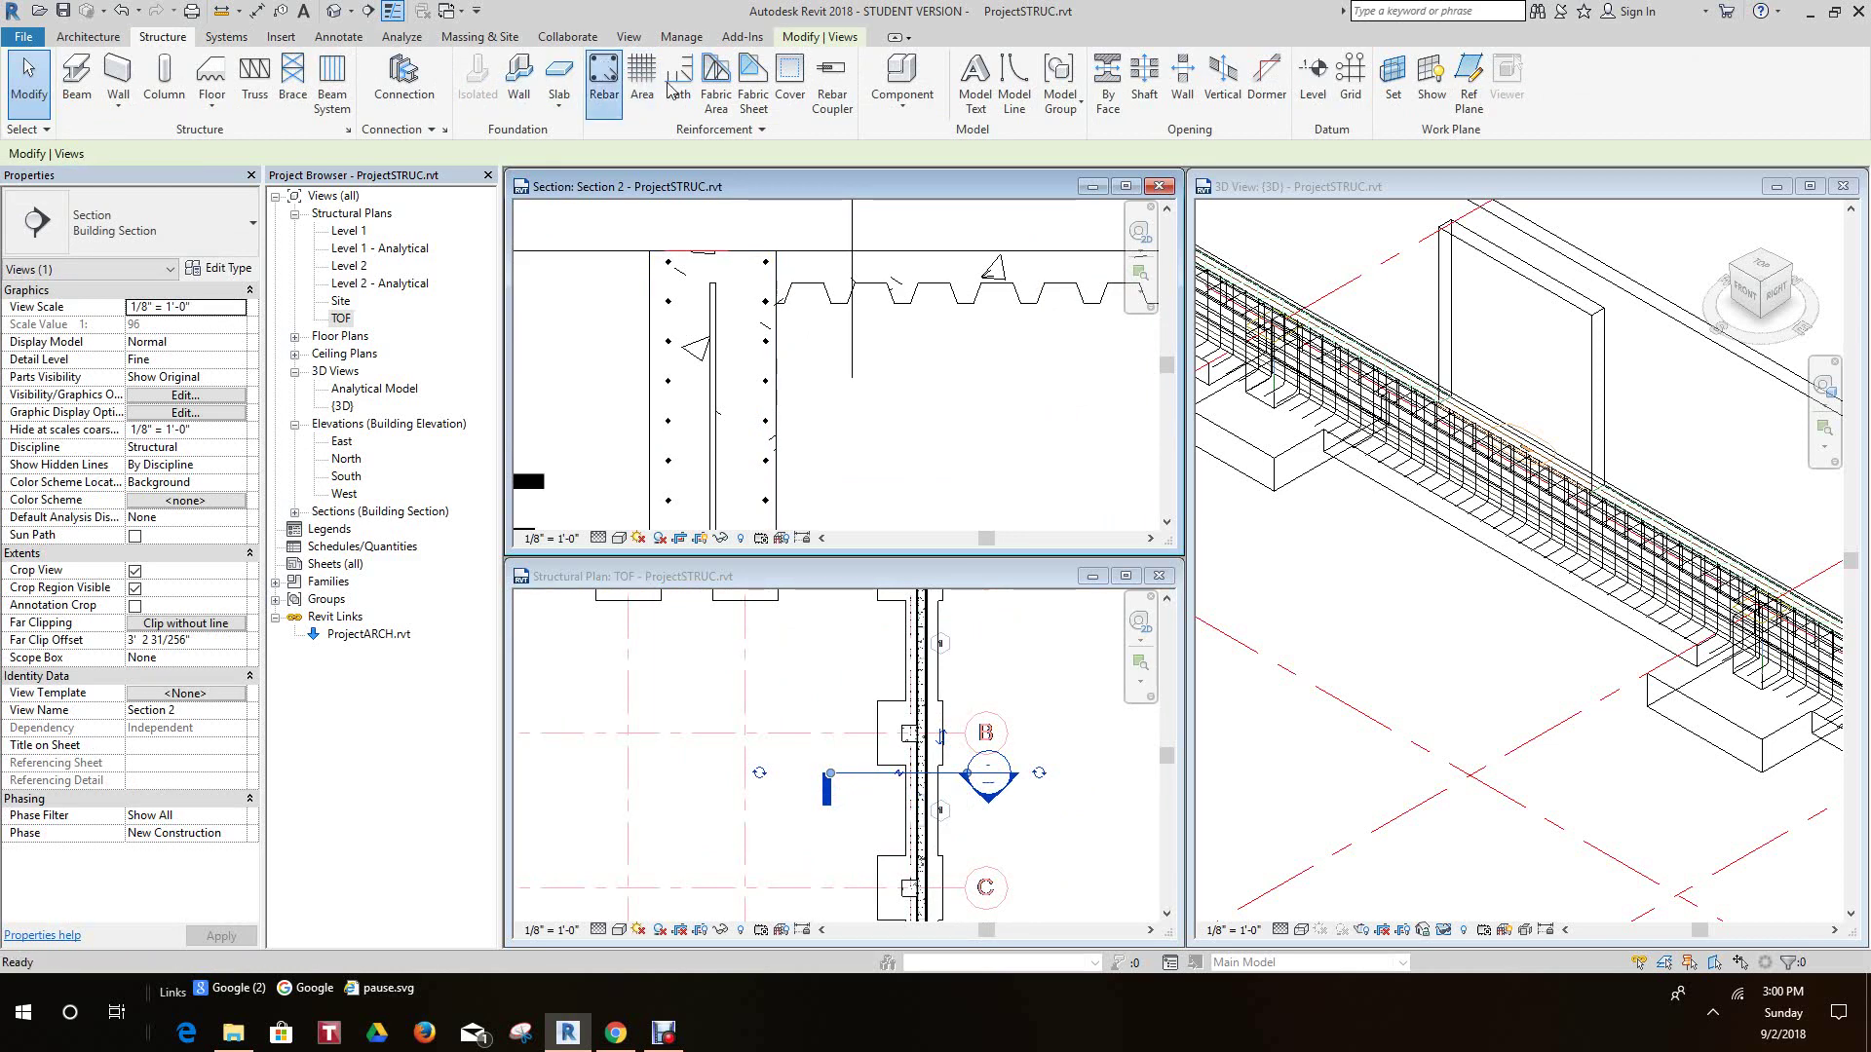
left_click(603, 80)
left_click(839, 80)
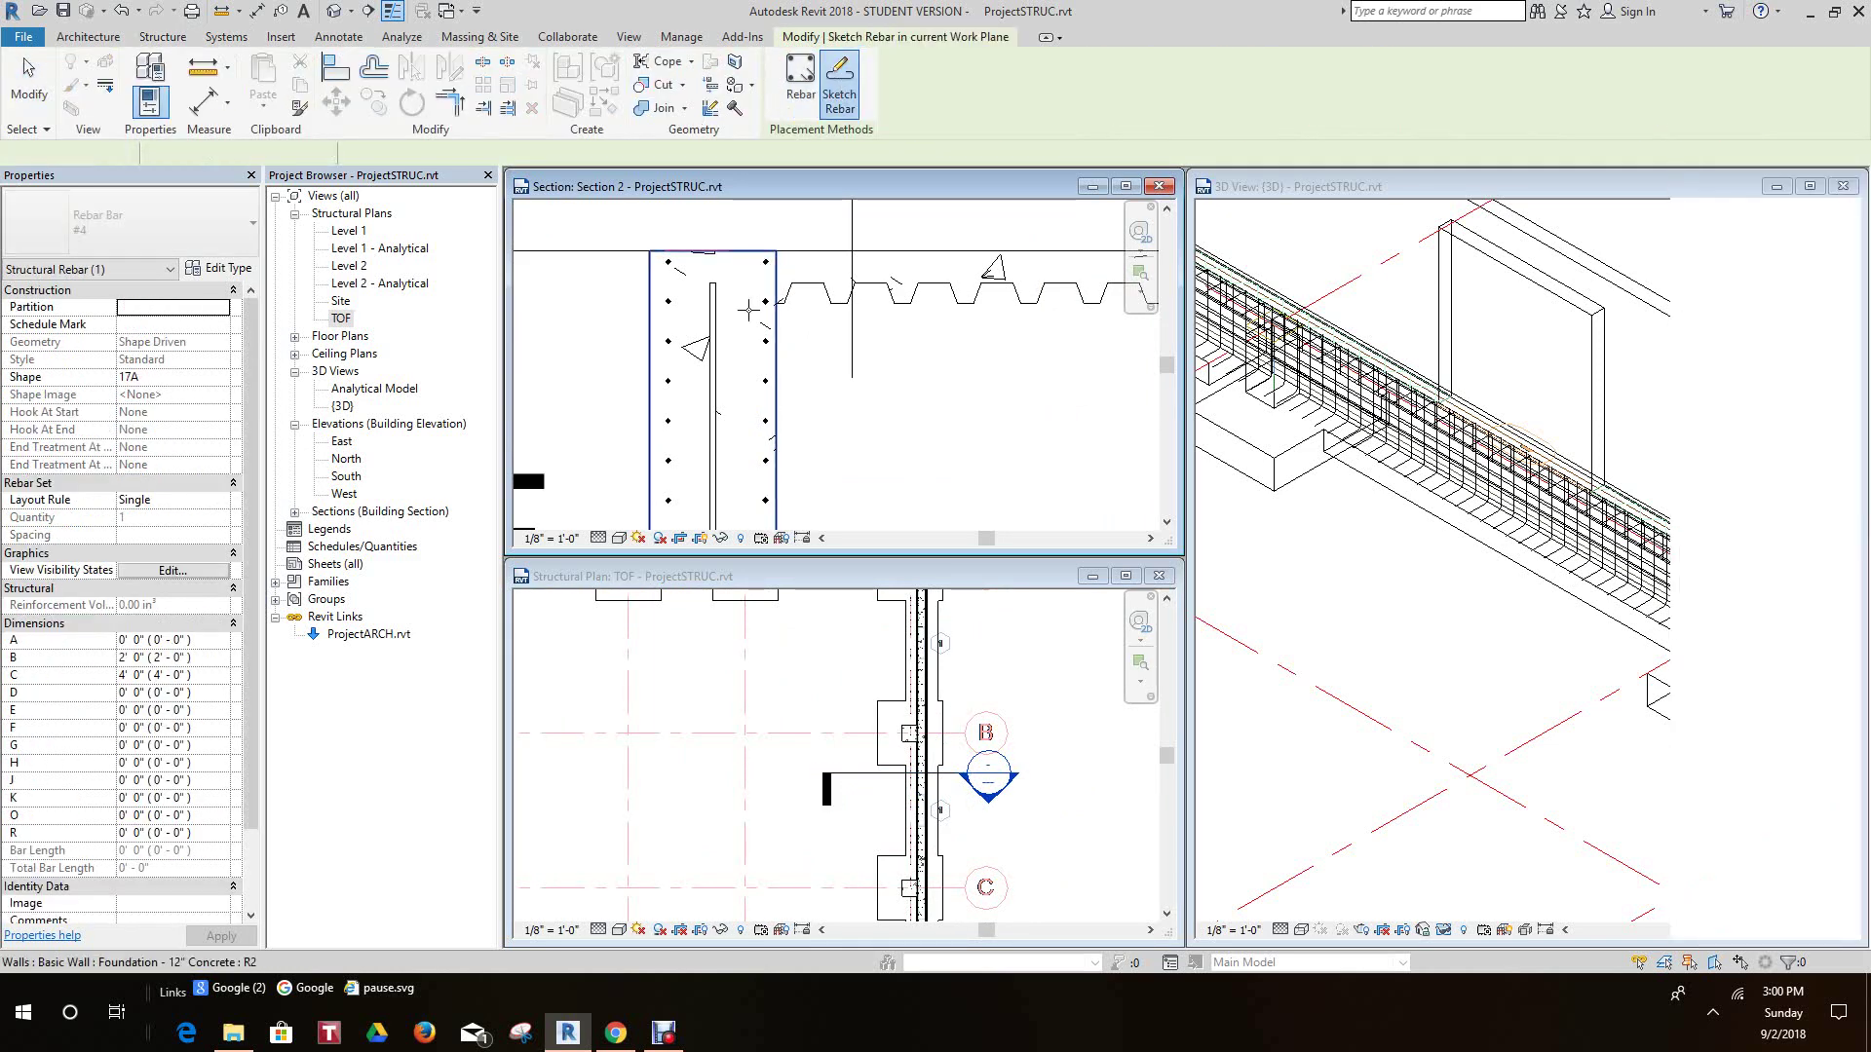
left_click(833, 261)
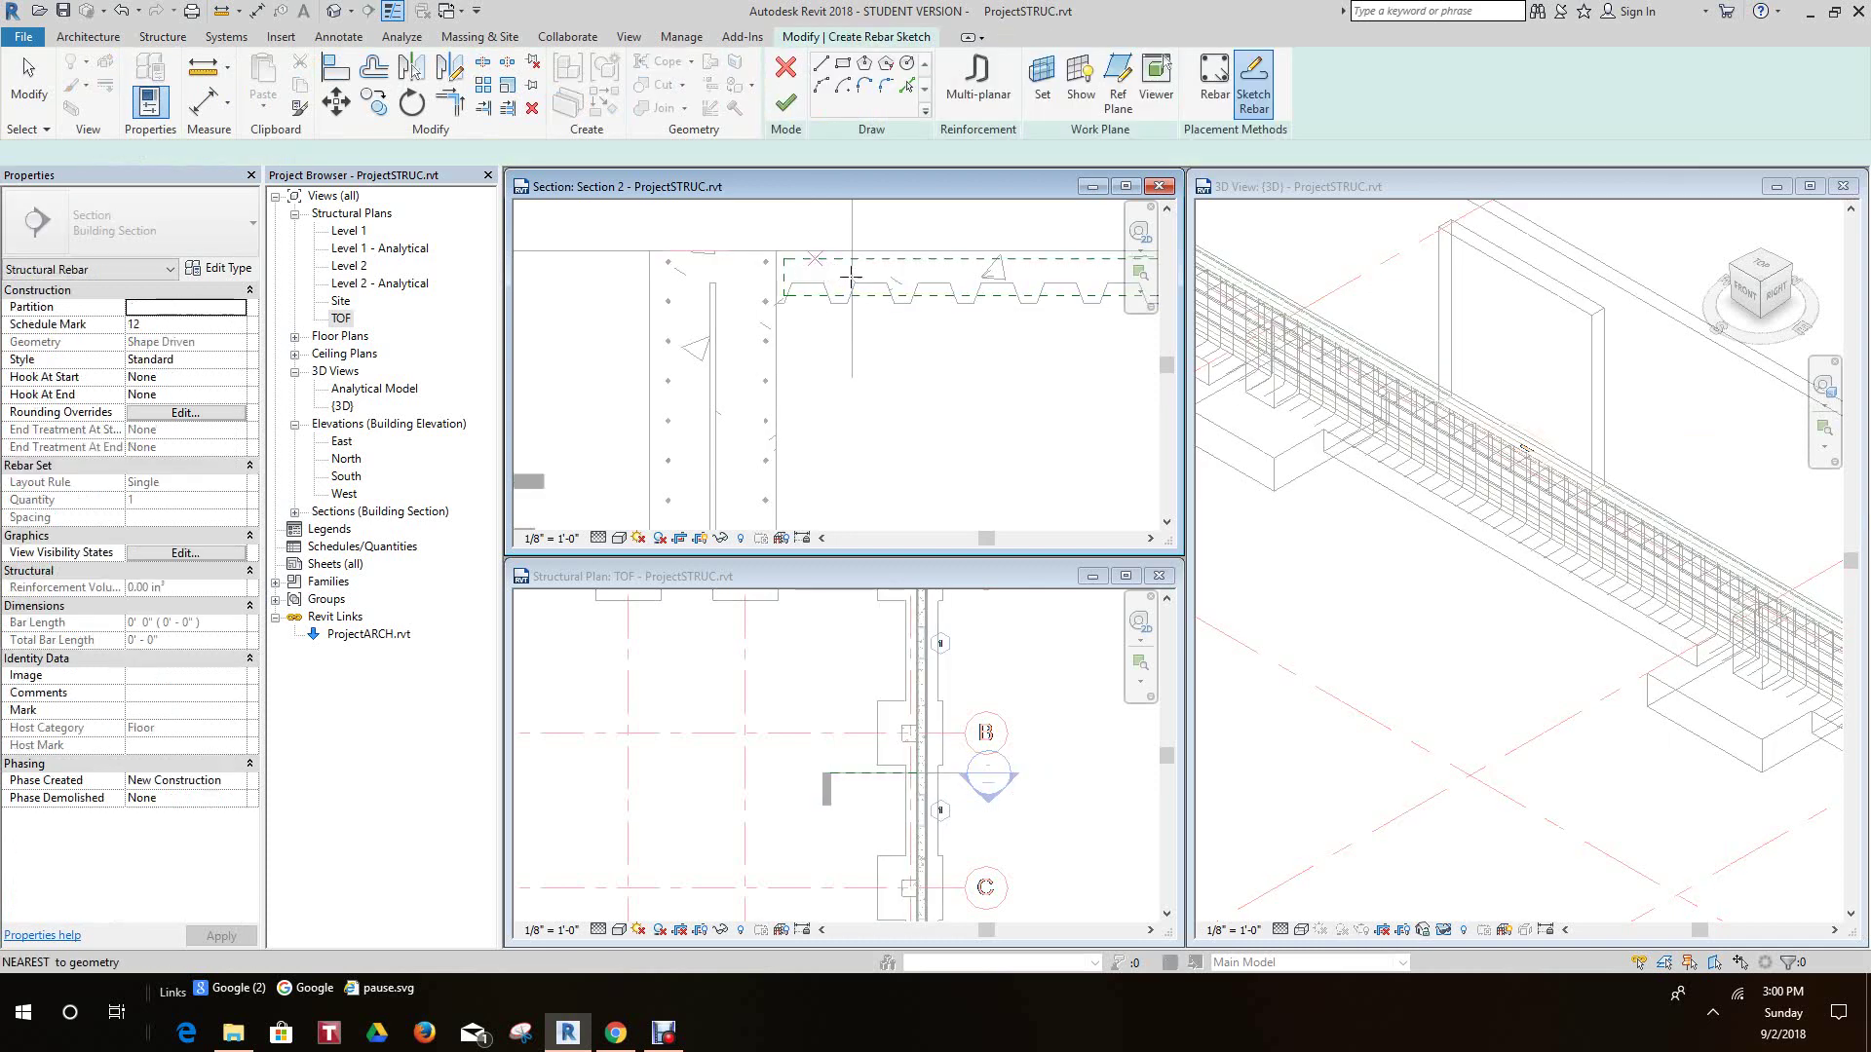
- Sketch an L-shaped #4 bar with a horizontal leg about 10" long from the slab and a vertical leg about 1'-4" down the wall
scroll(842, 263, "up", 2)
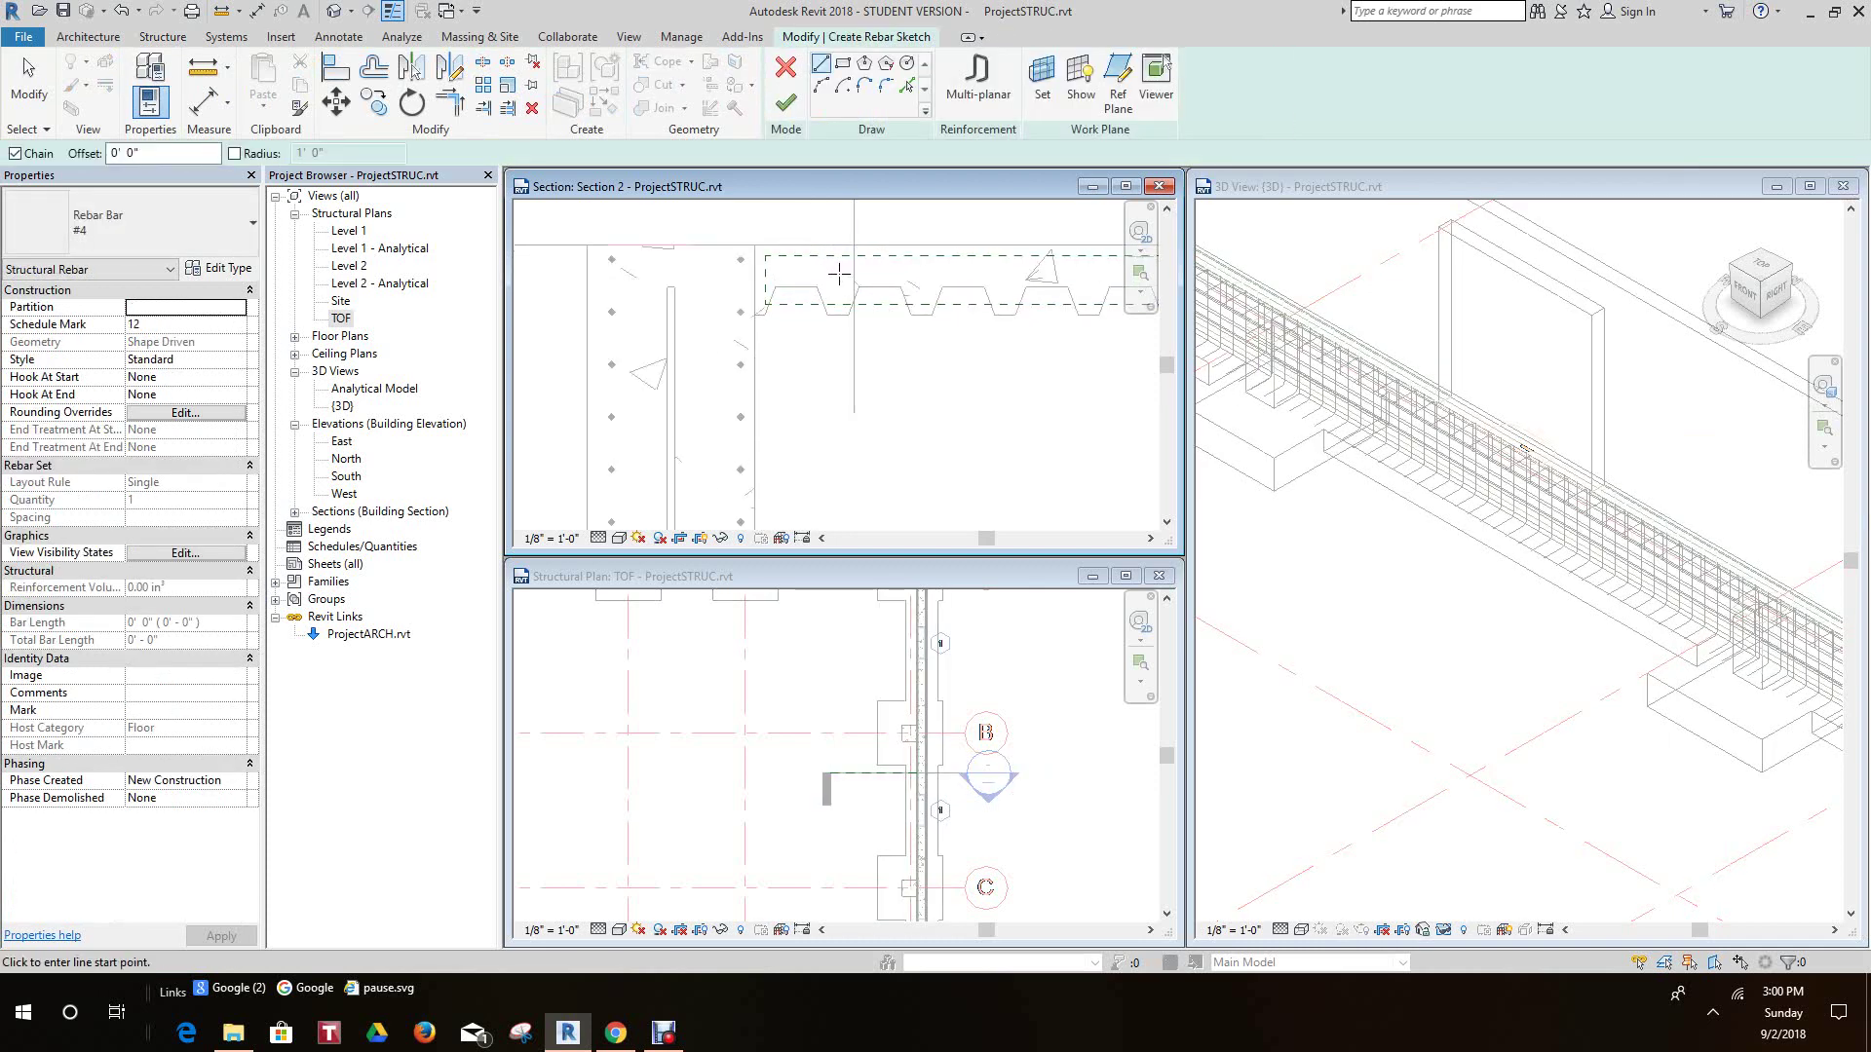
left_click(840, 273)
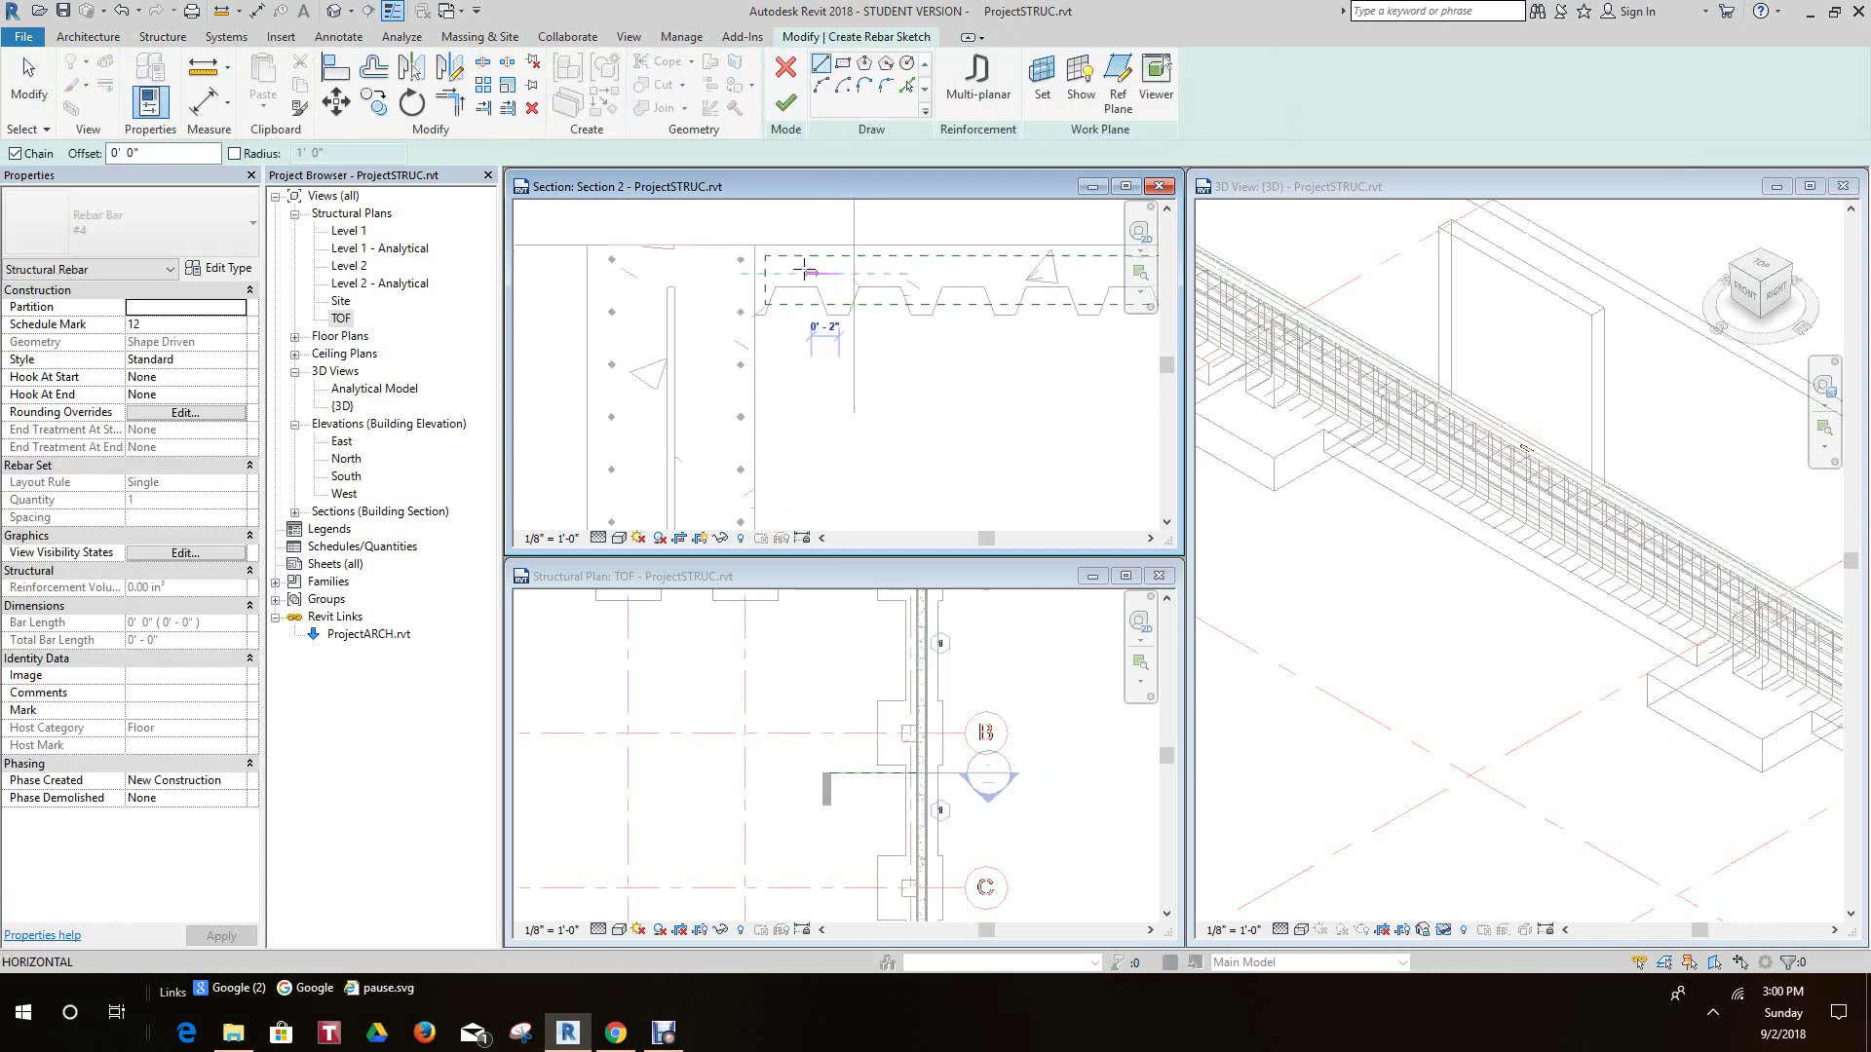
left_click(699, 274)
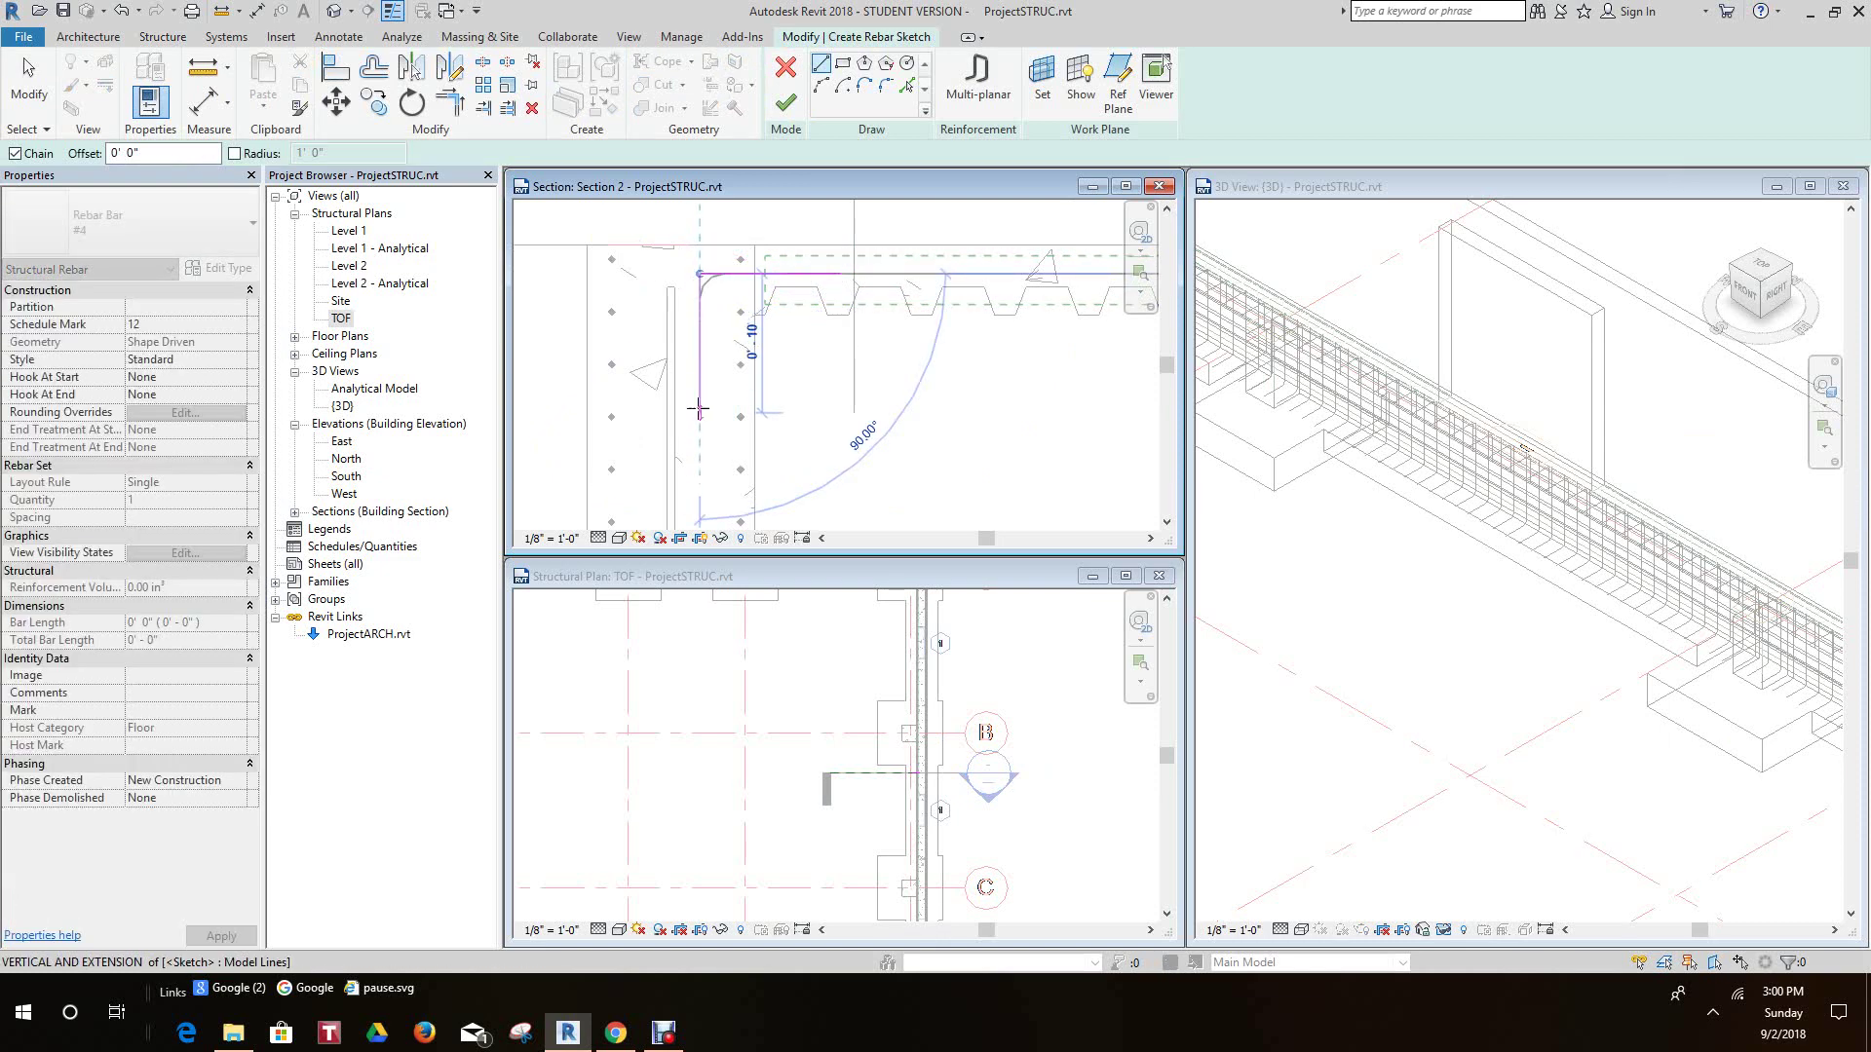
left_click(700, 495)
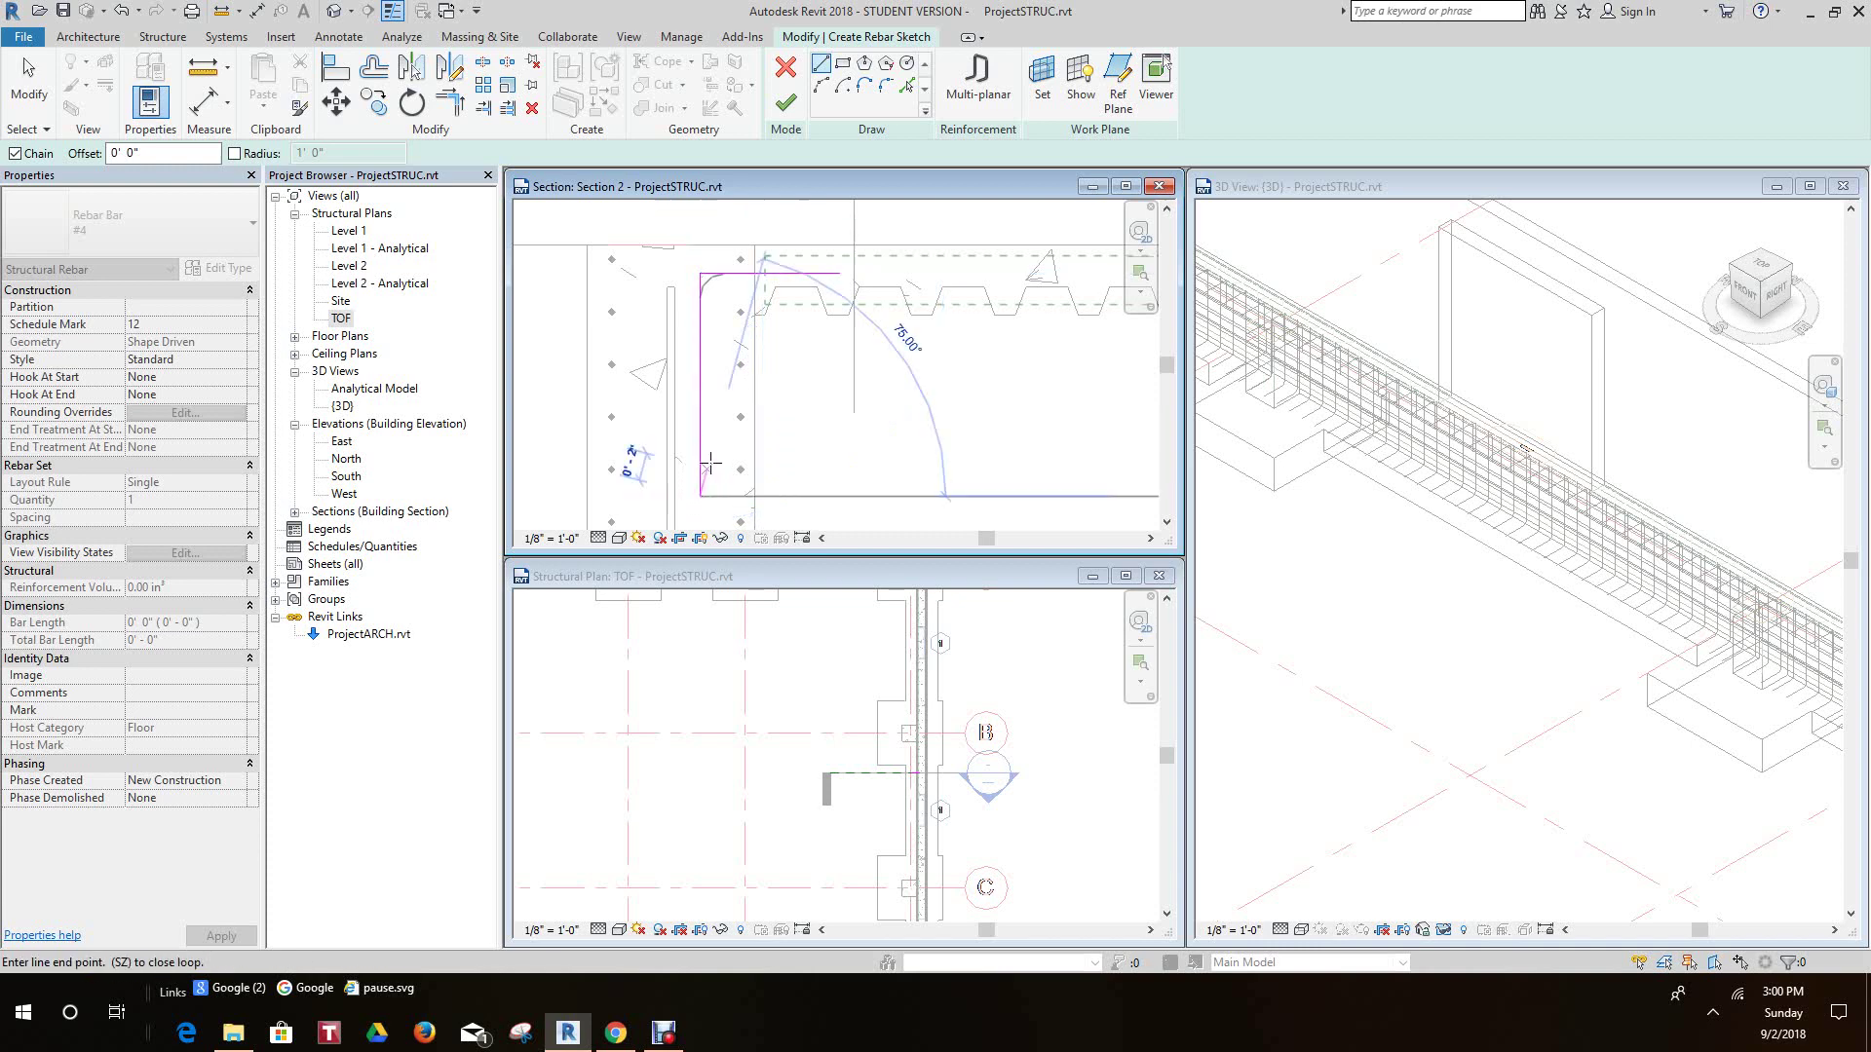
right_click(709, 461)
left_click(777, 472)
scroll(787, 470, "down", 1)
scroll(816, 324, "up", 2)
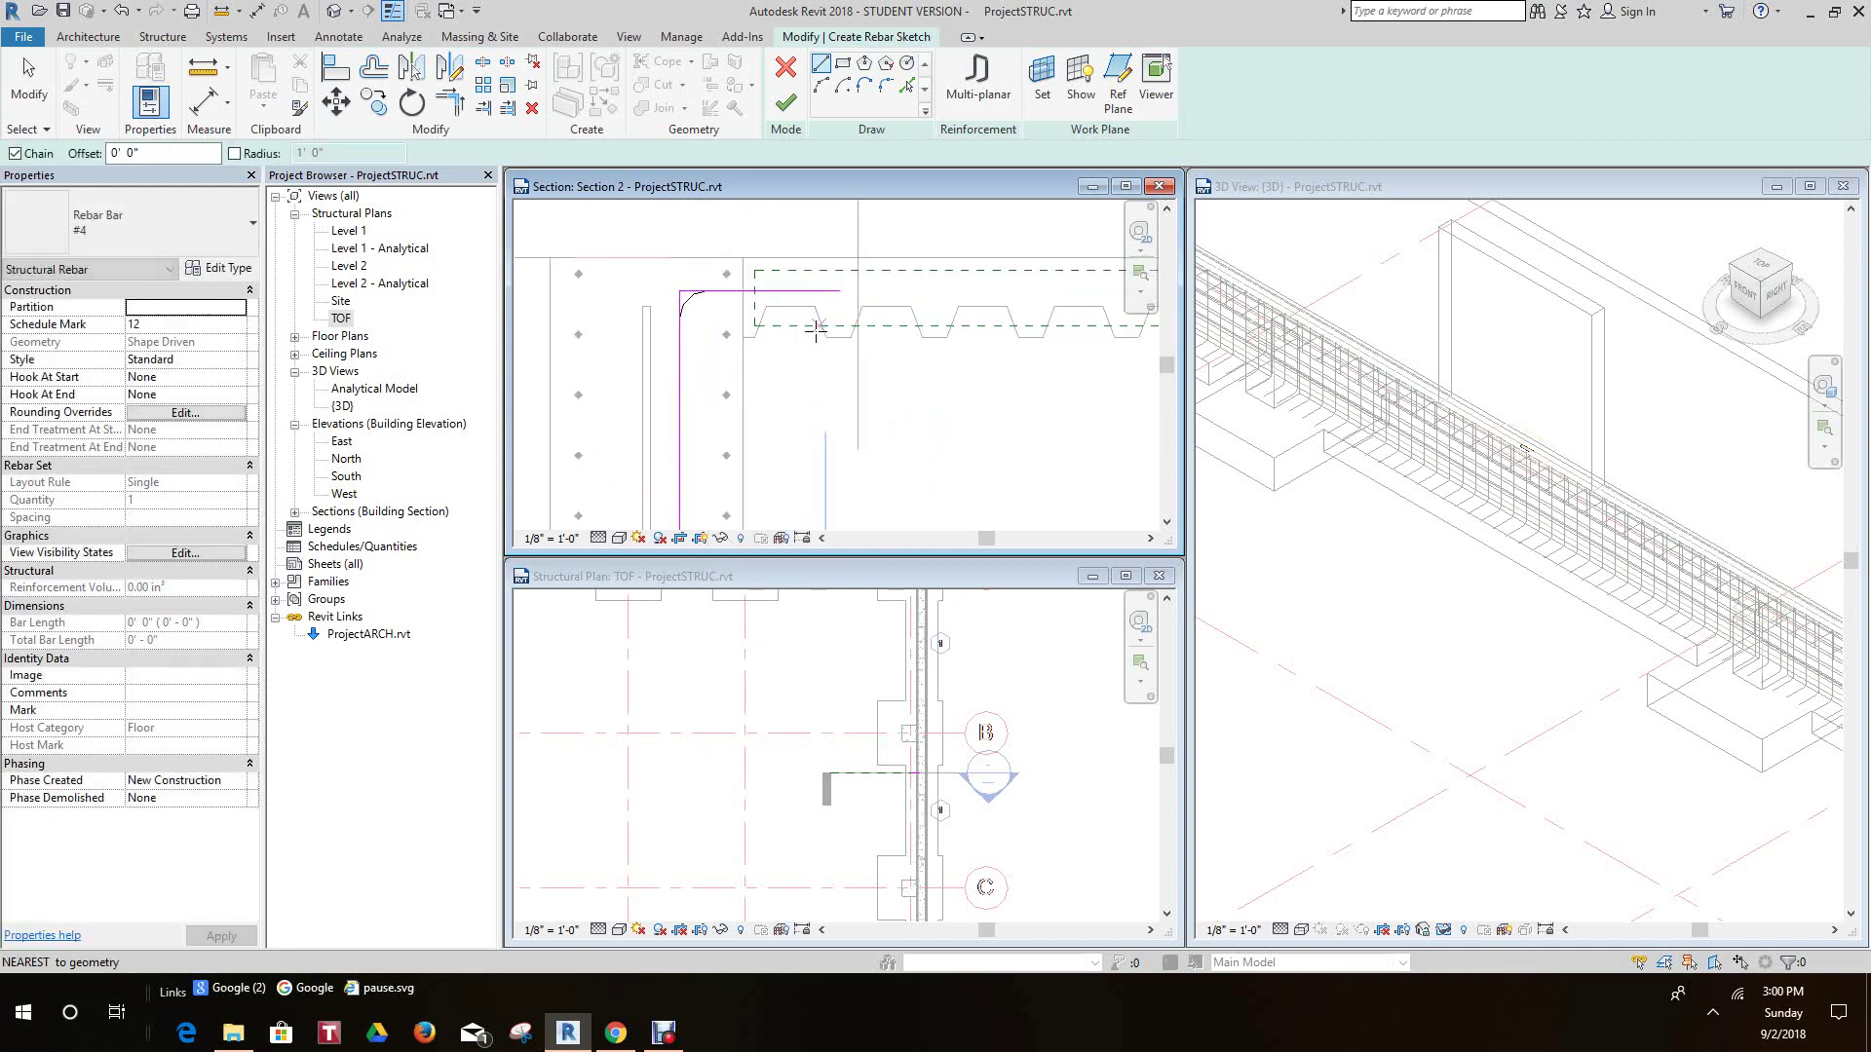
right_click(825, 392)
left_click(857, 401)
- Lengthen the rebar sketch's horizontal leg to 1'-1" into the slab, finish the sketch and leave rebar placement
left_click(832, 292)
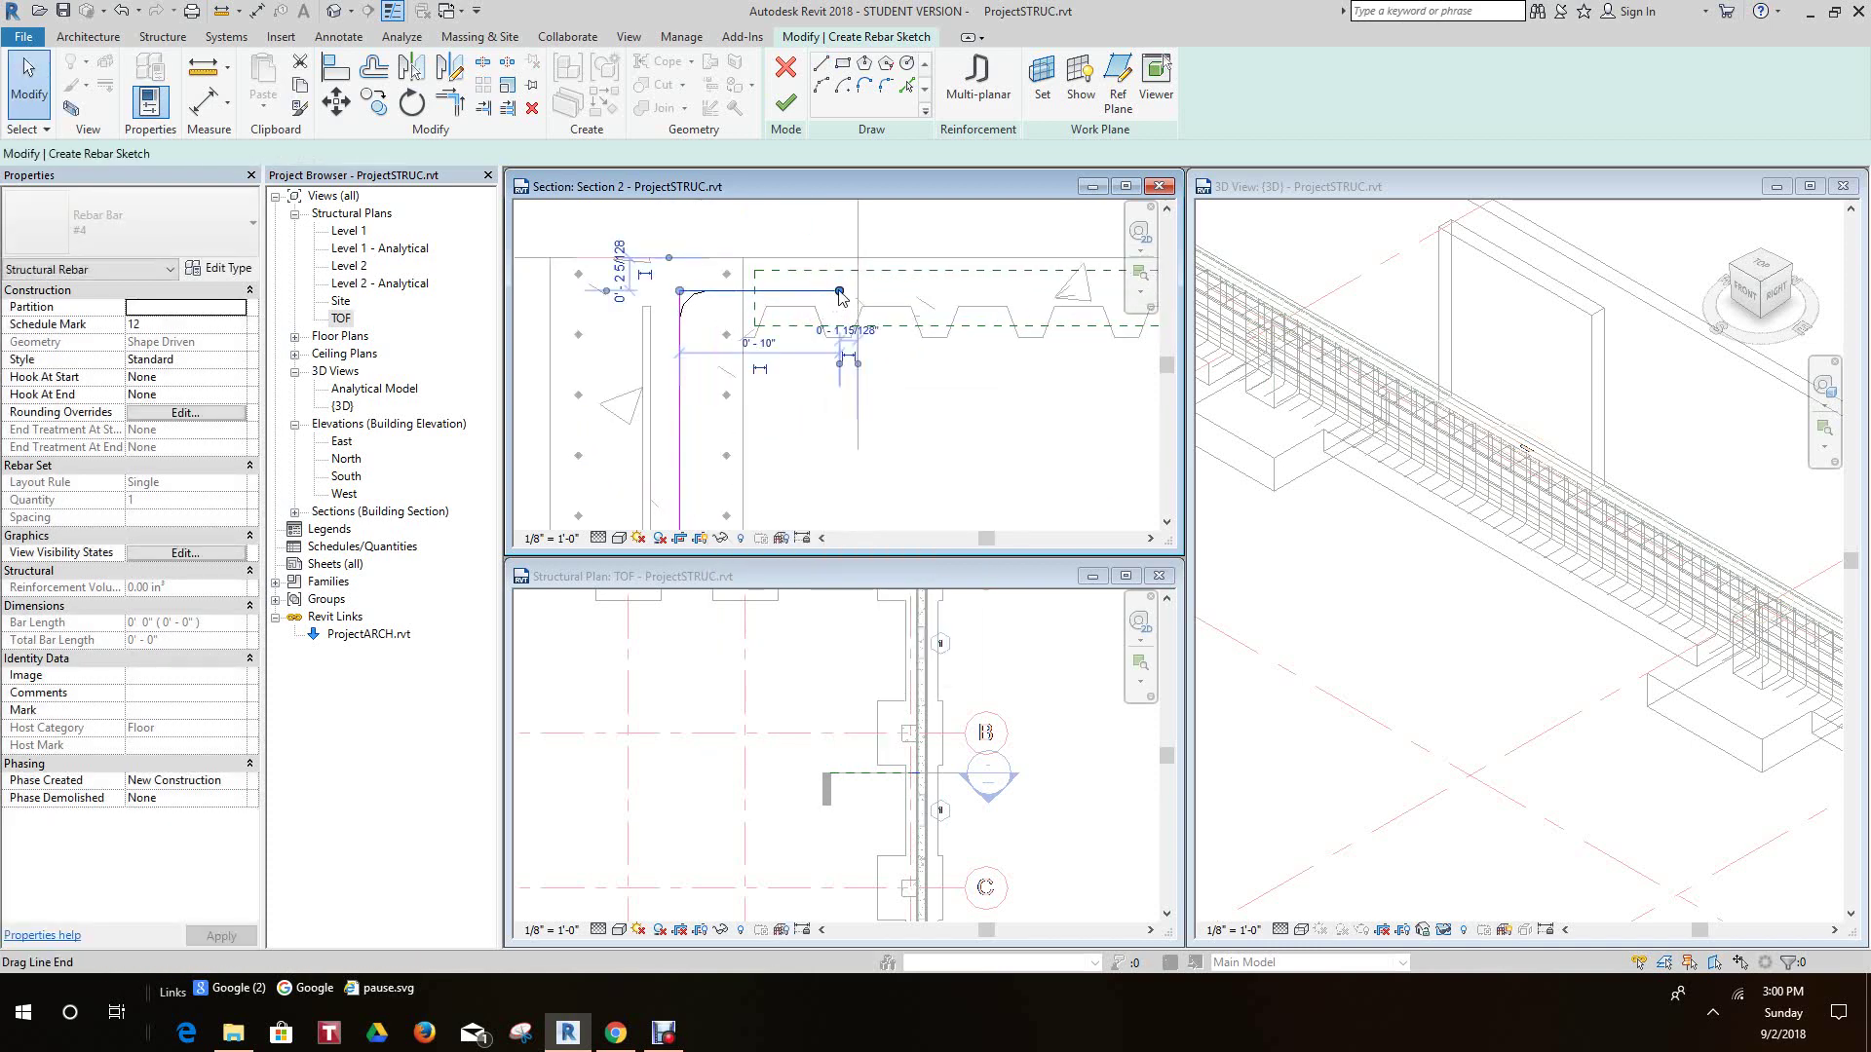
left_click_drag(839, 292, 888, 290)
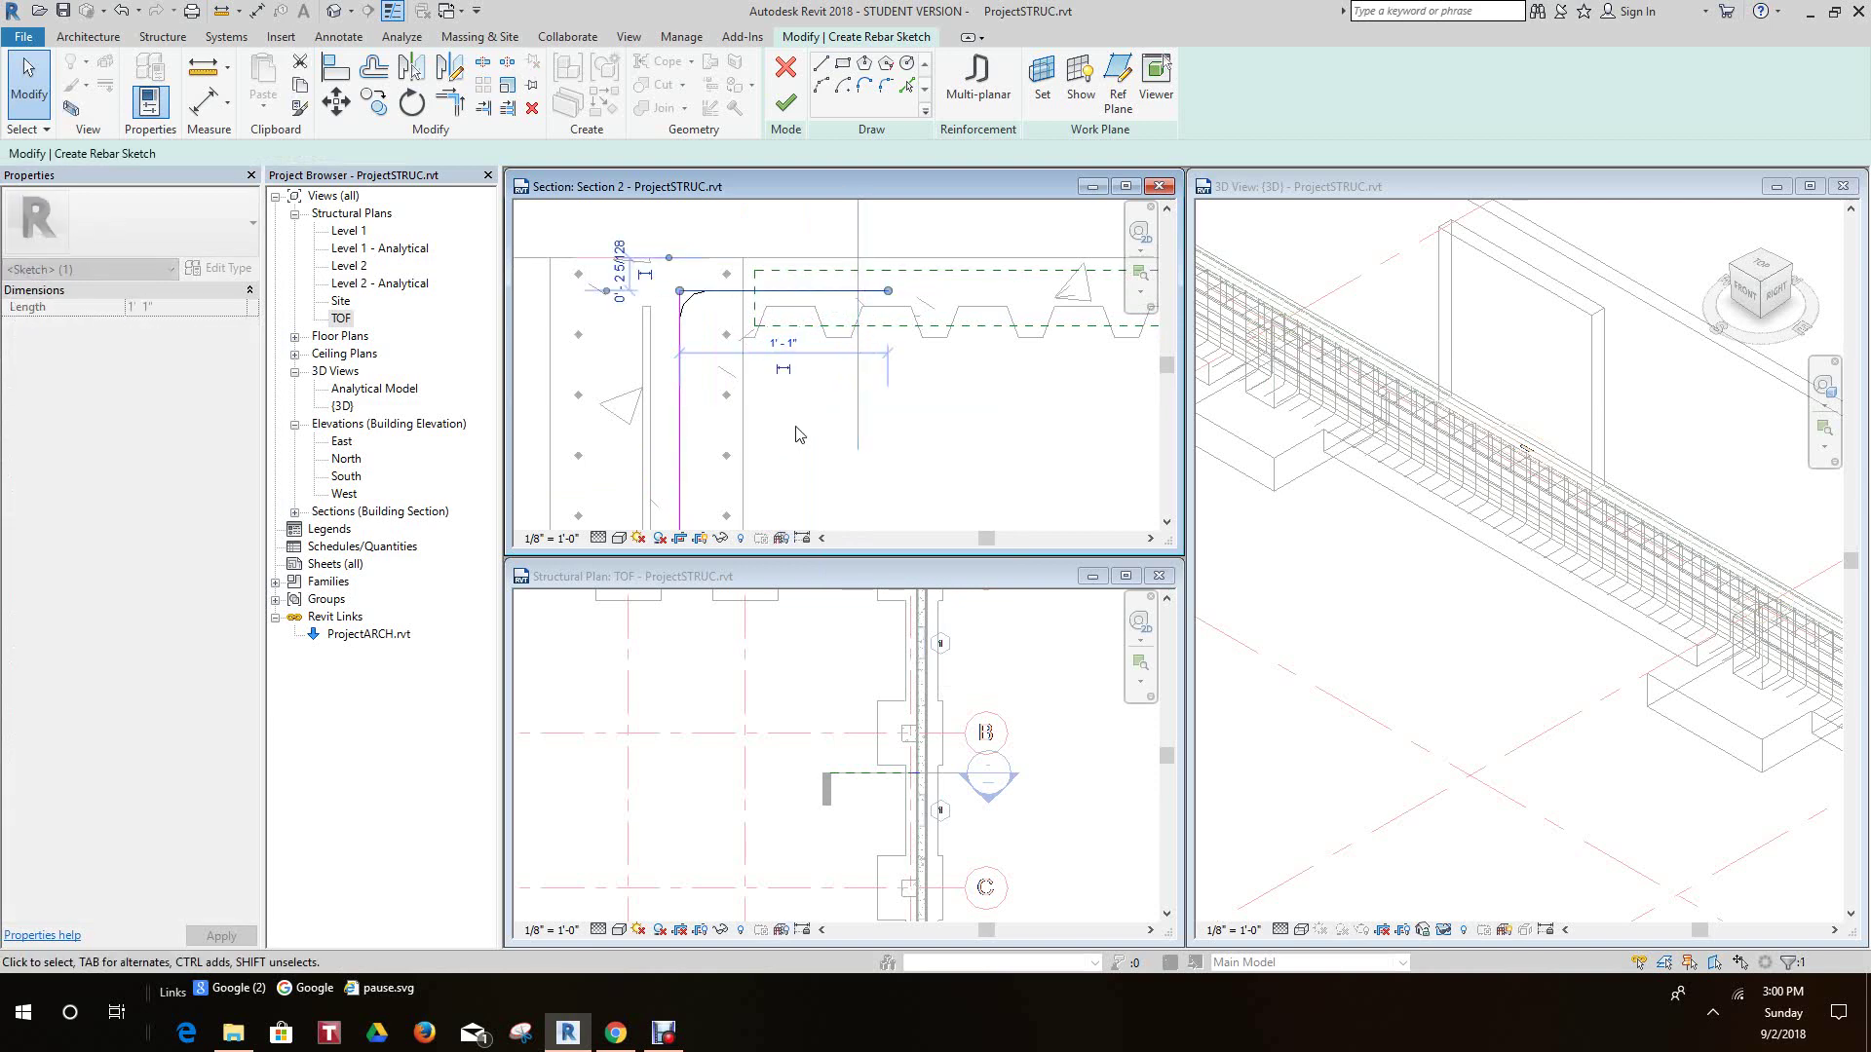
left_click(788, 109)
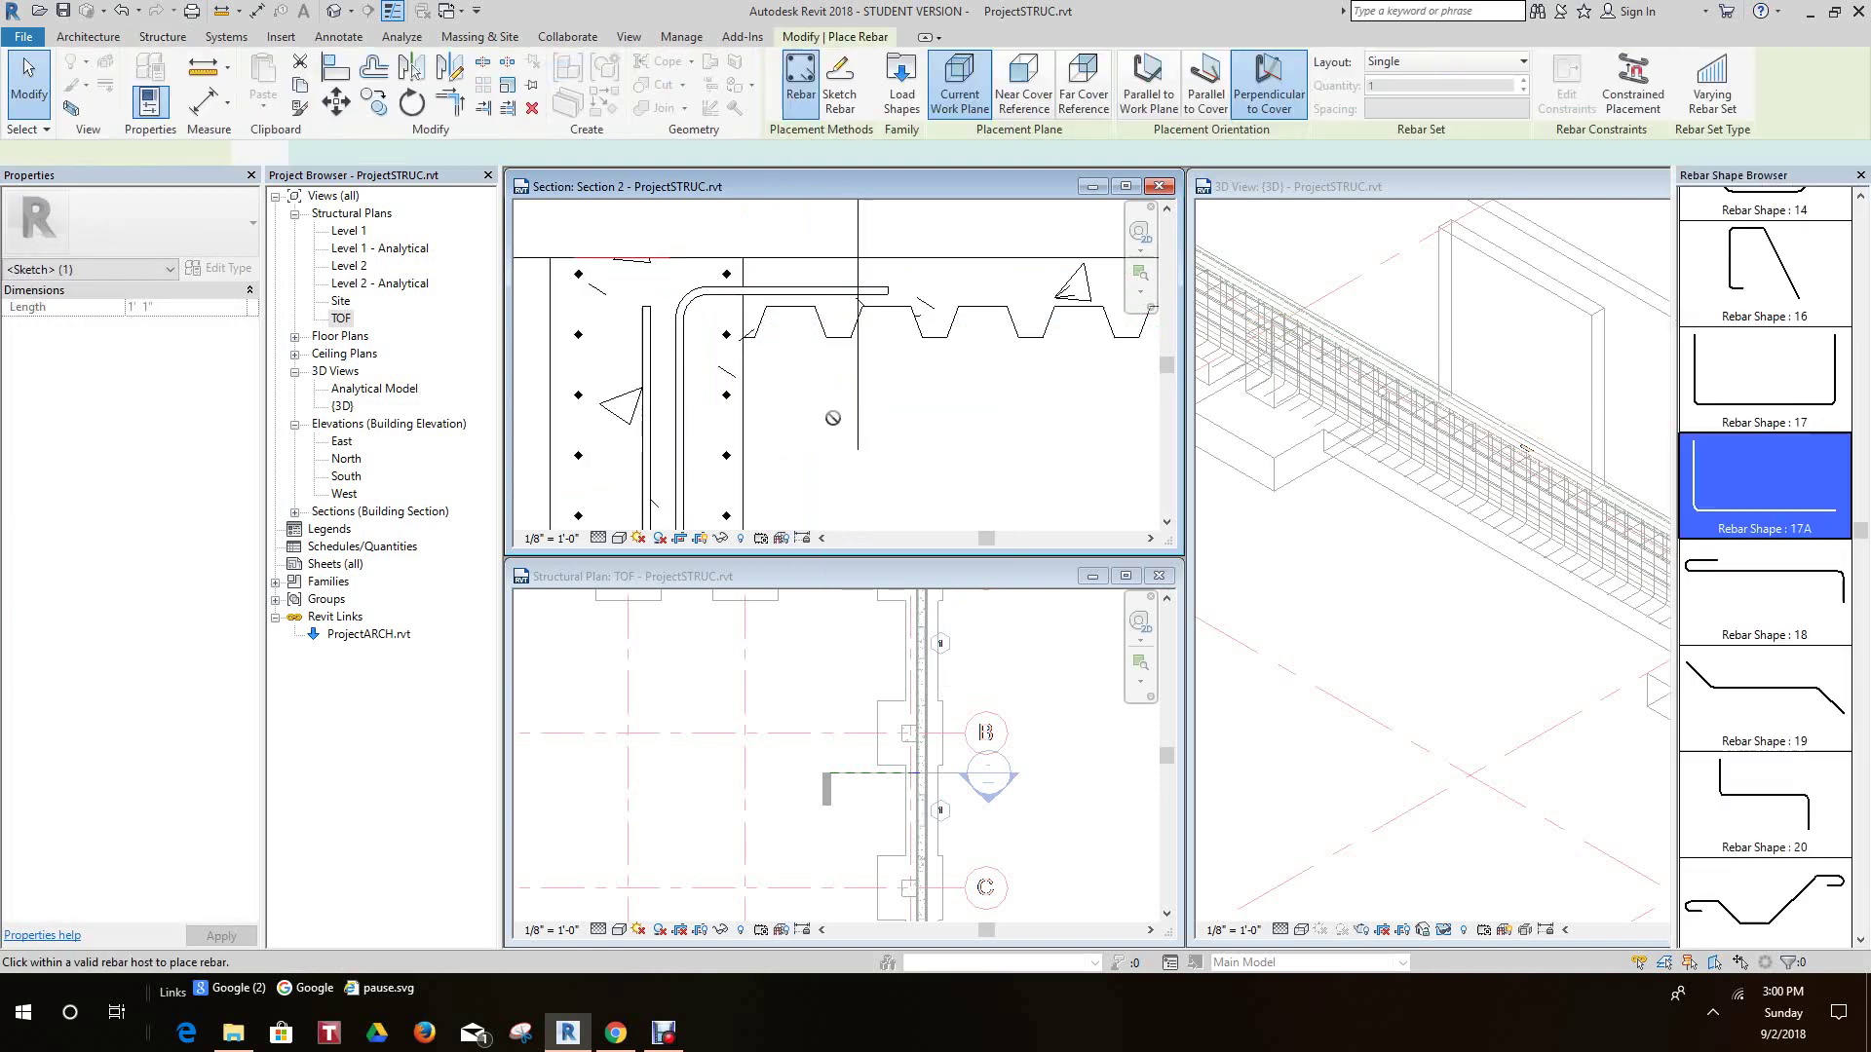
middle_click_drag(794, 403, 808, 357)
scroll(745, 345, "up", 1)
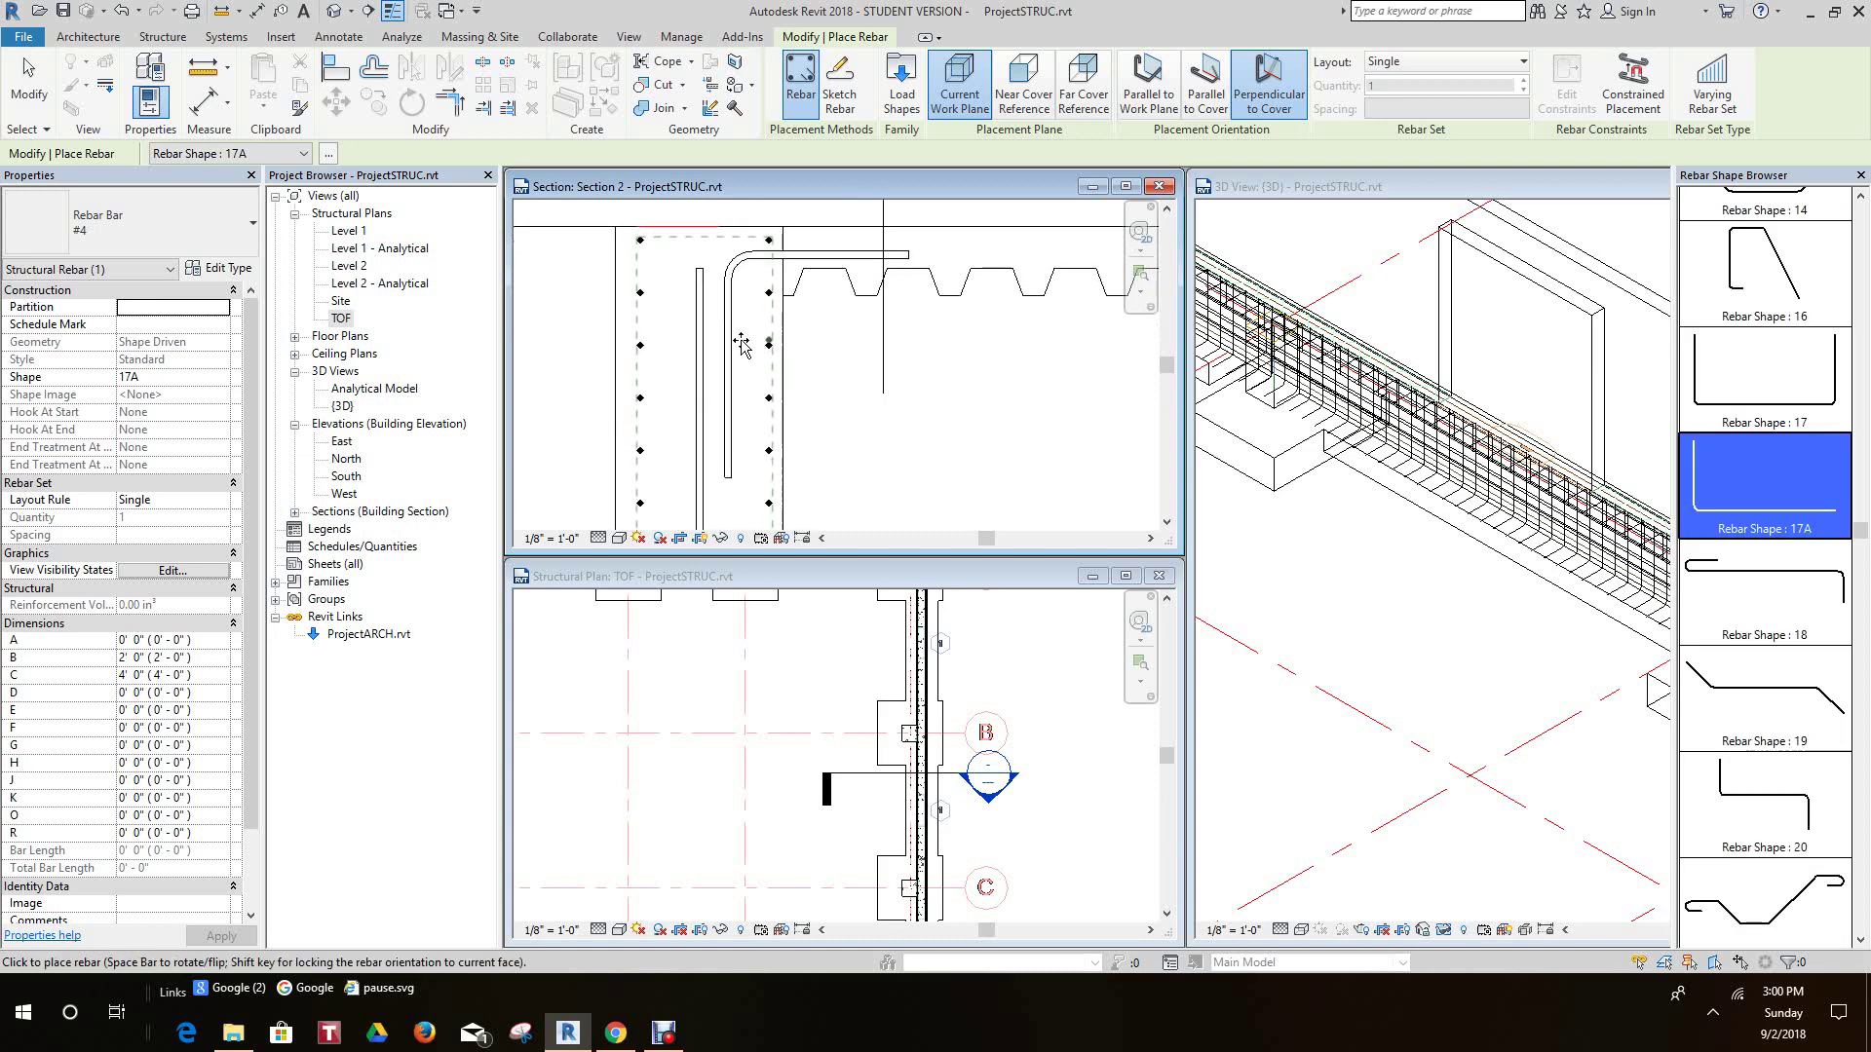
right_click(892, 386)
left_click(921, 394)
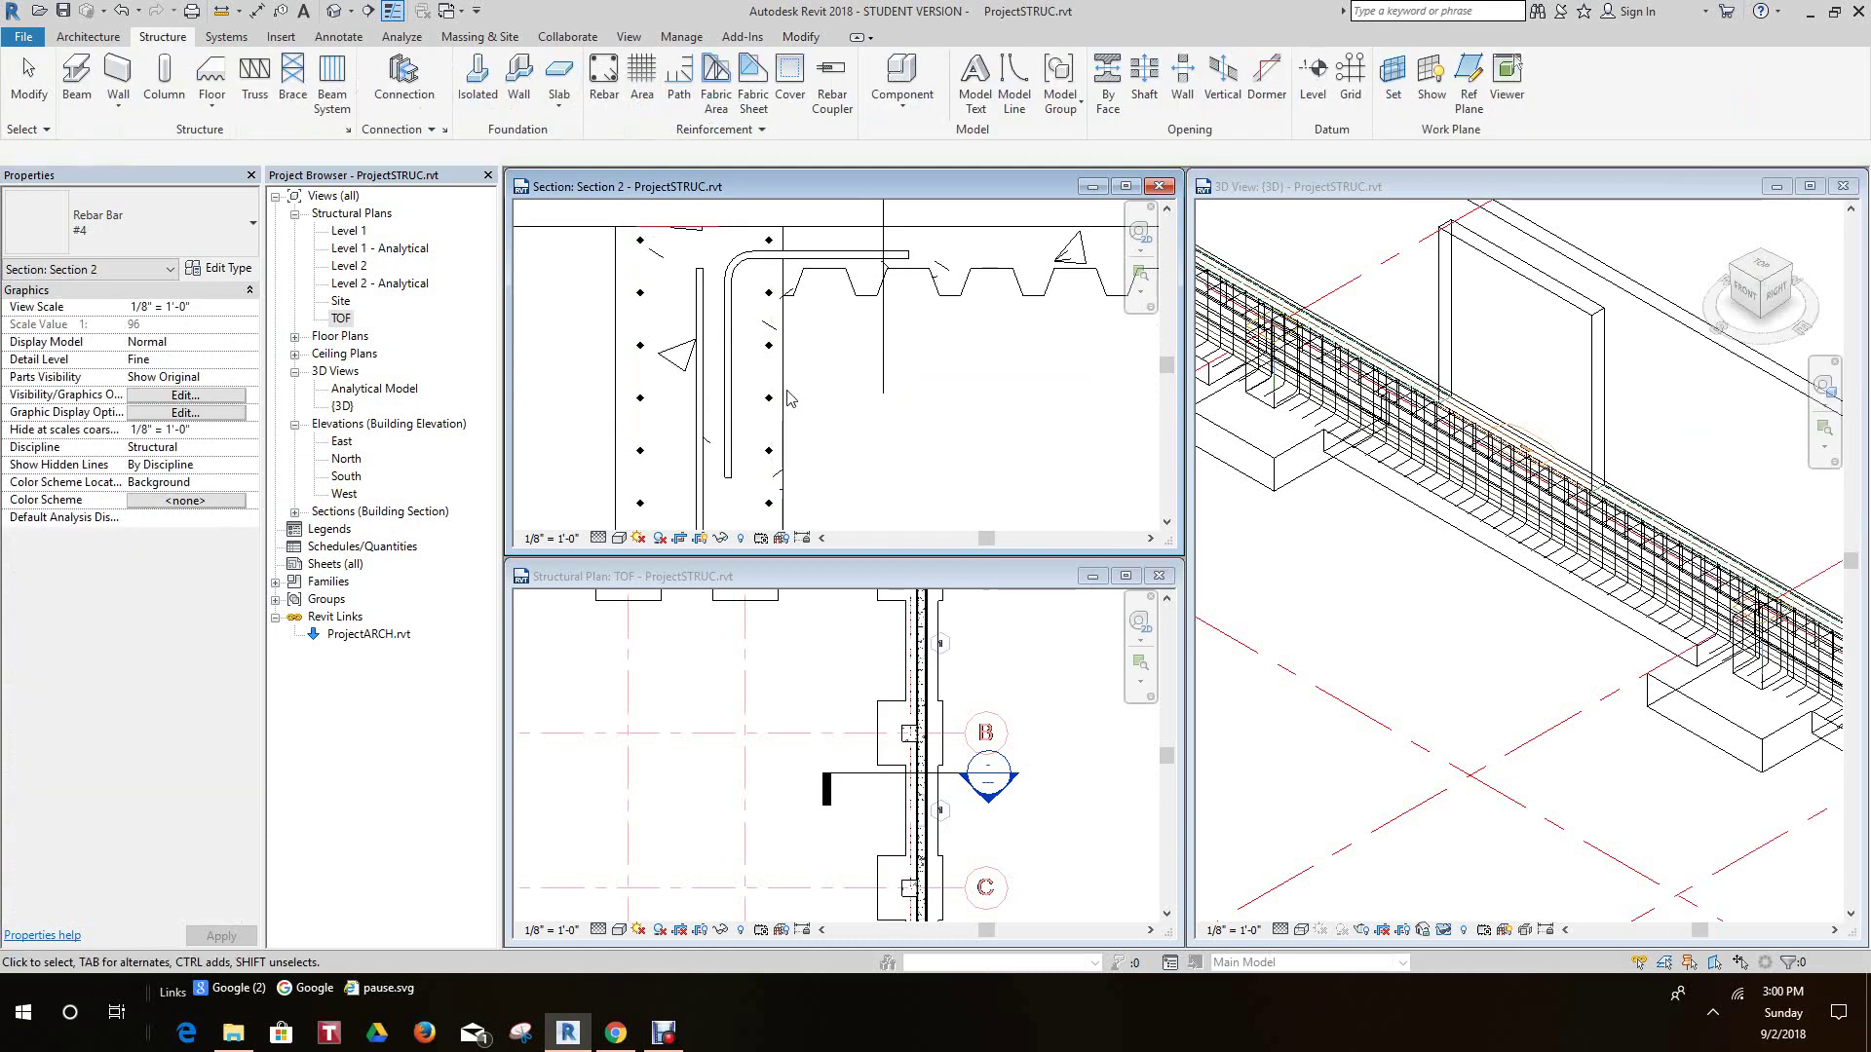
- Set the new bent bar's layout to Maximum Spacing with a spacing of 1' and deselect it
left_click(733, 401)
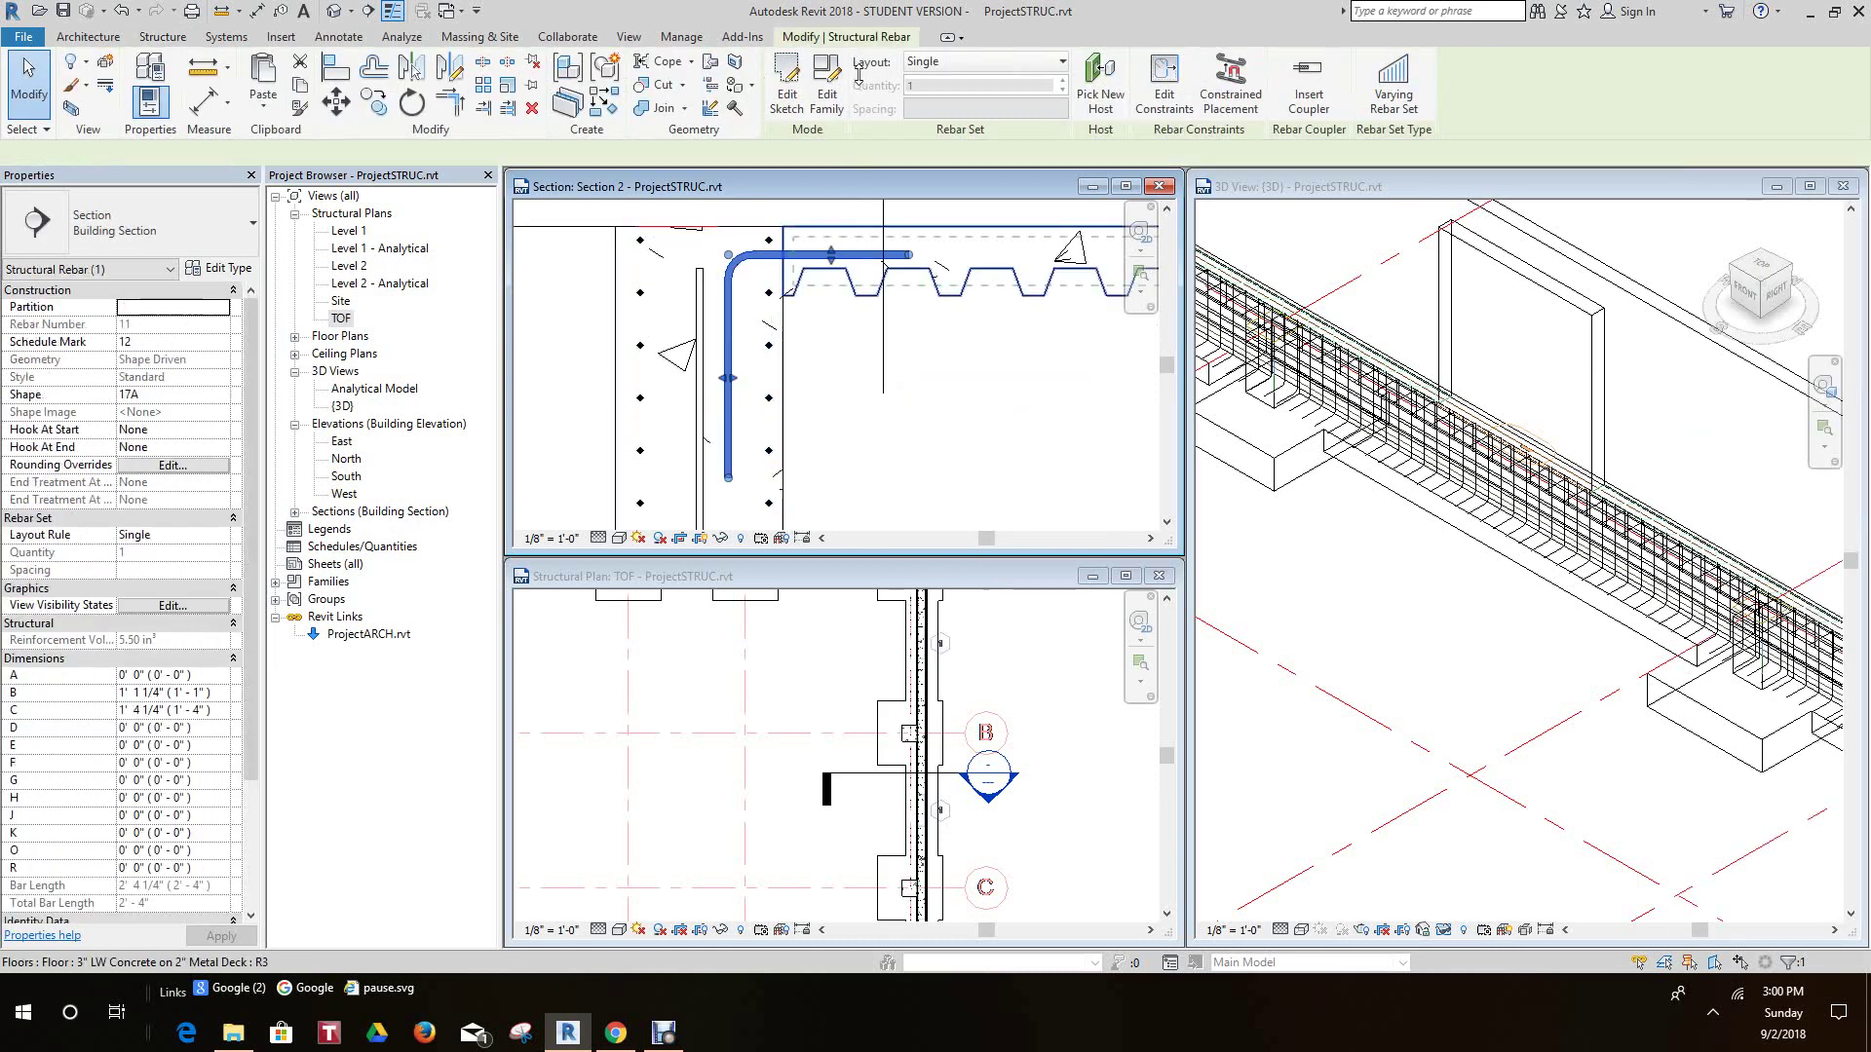
left_click(1061, 65)
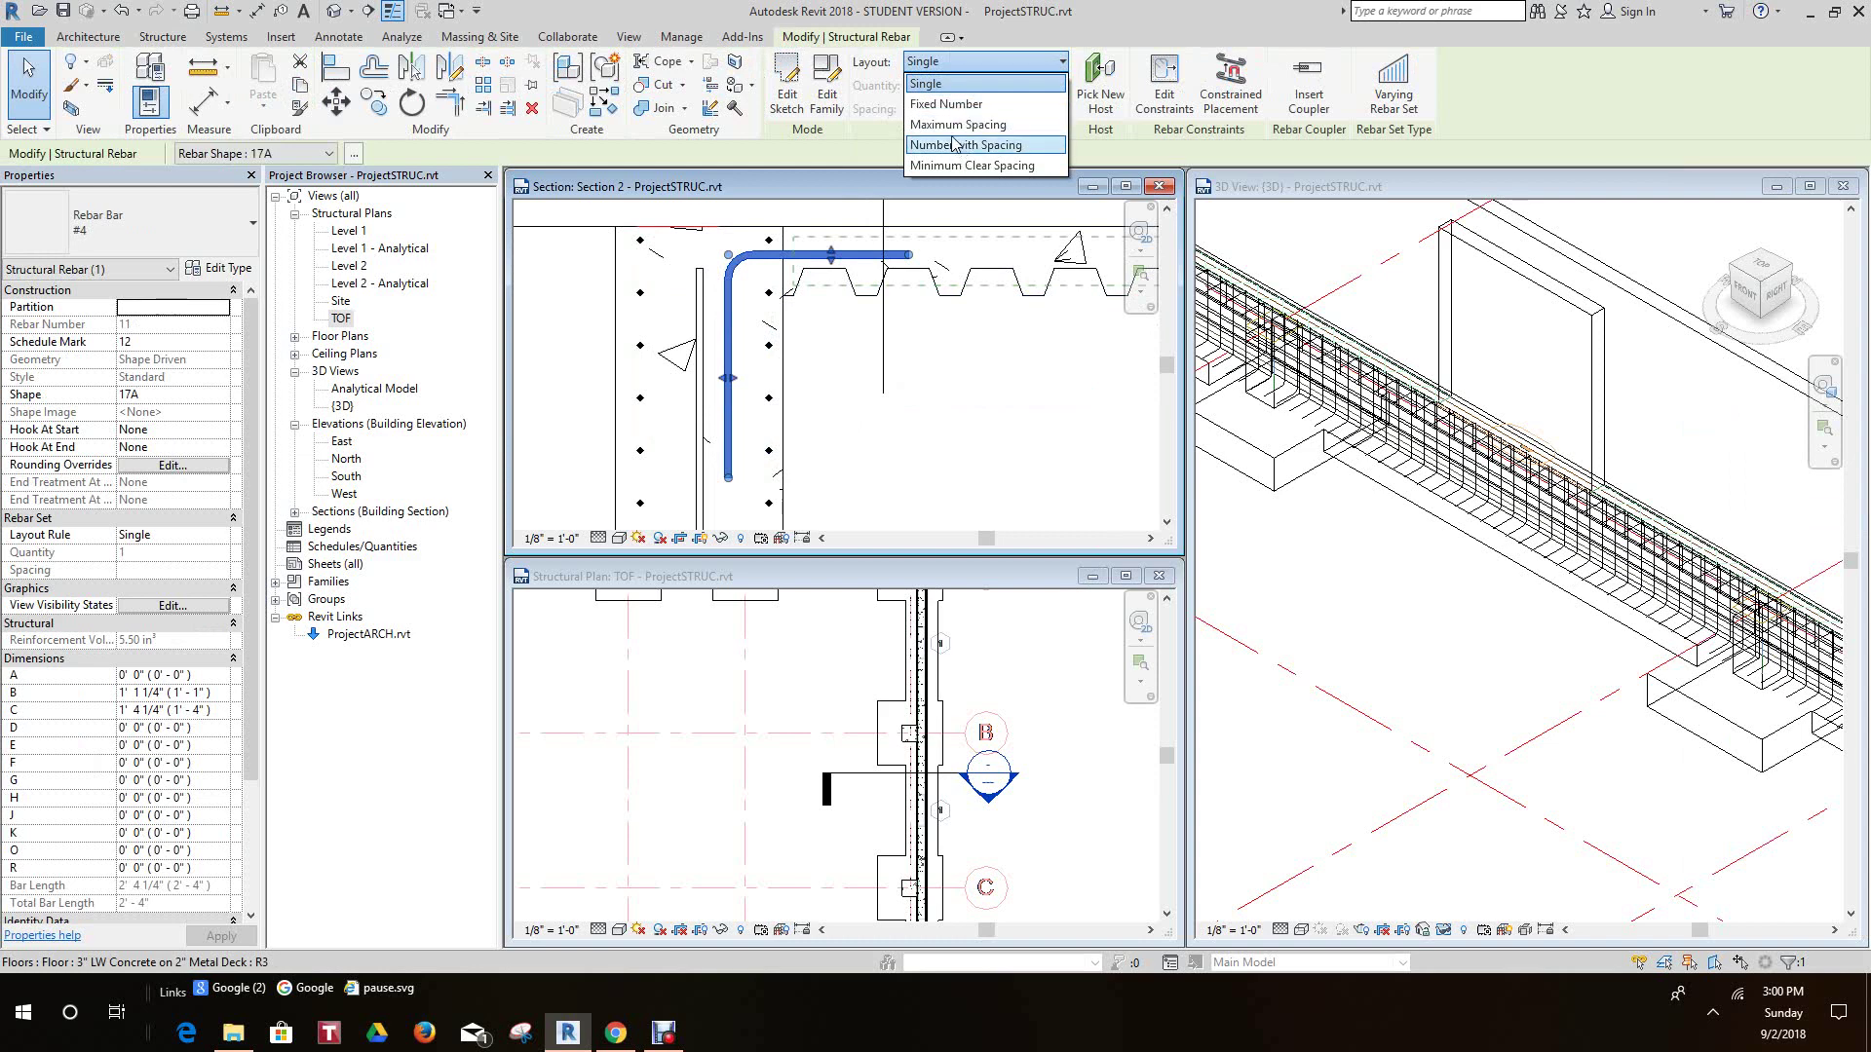
left_click(955, 125)
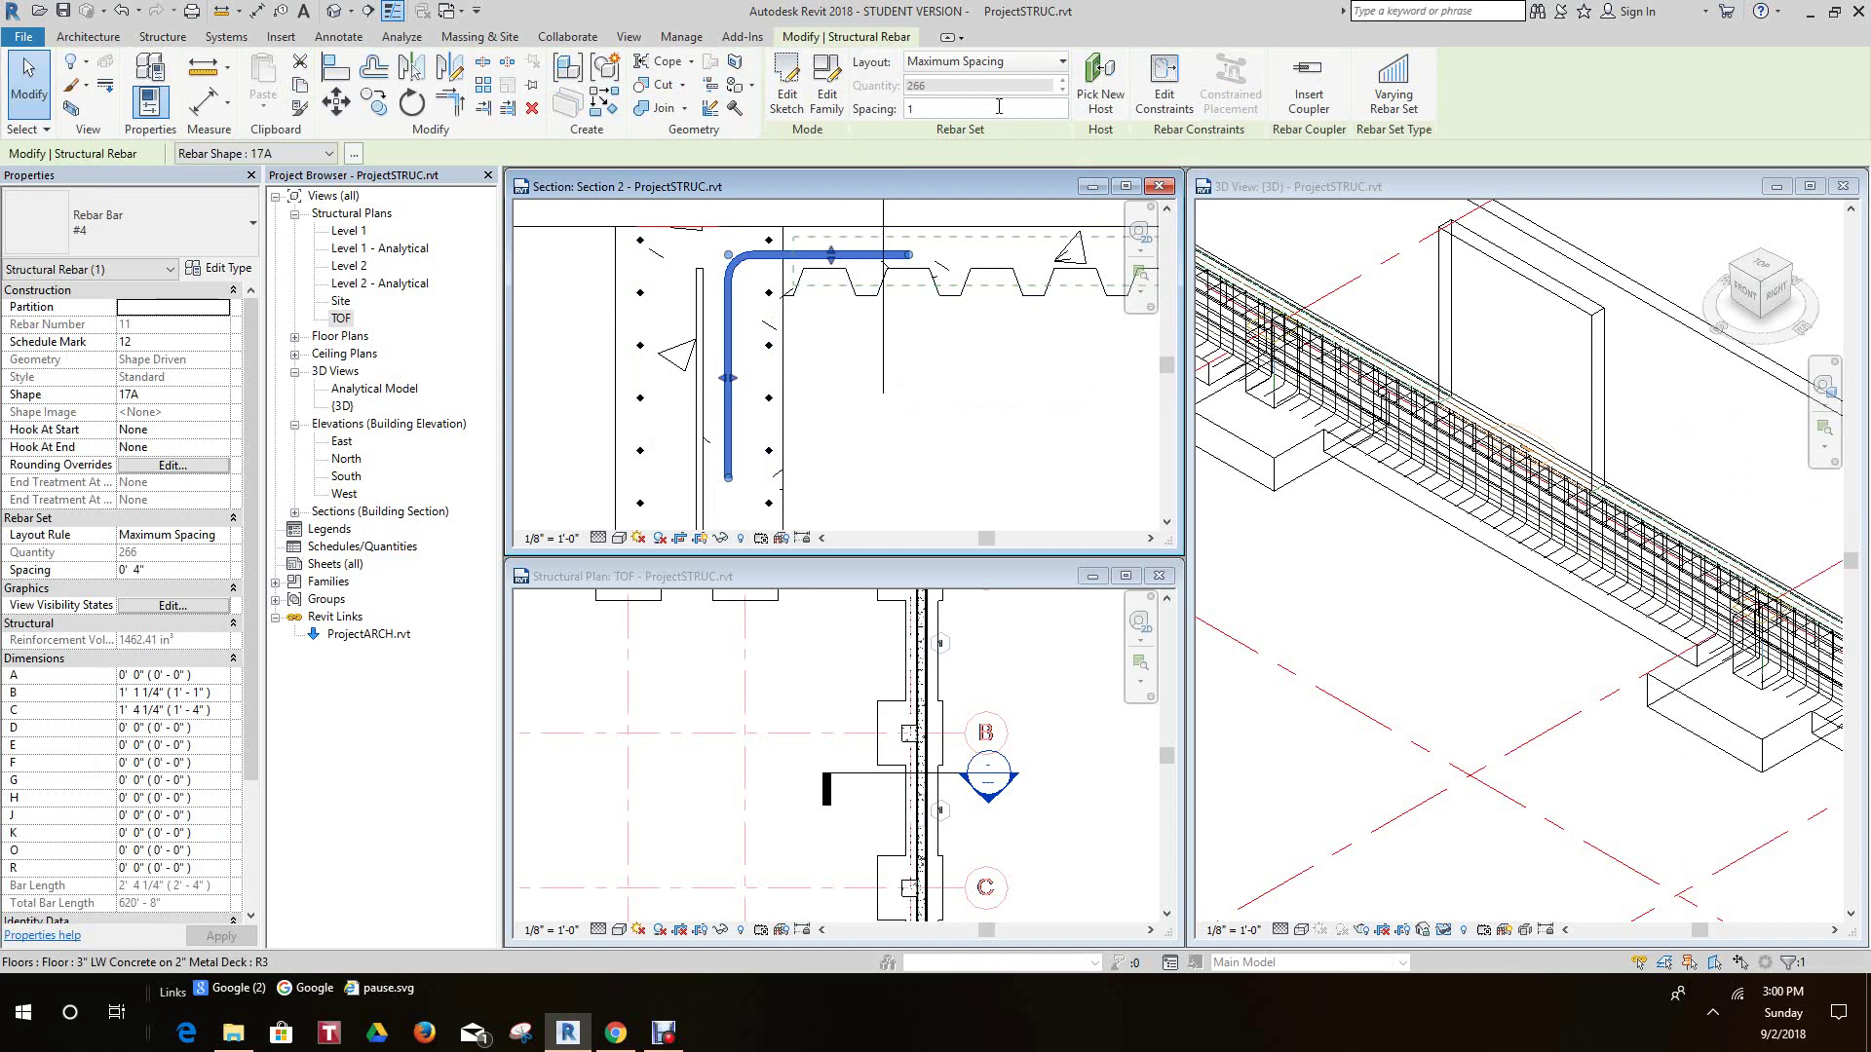
key("Return")
left_click(928, 359)
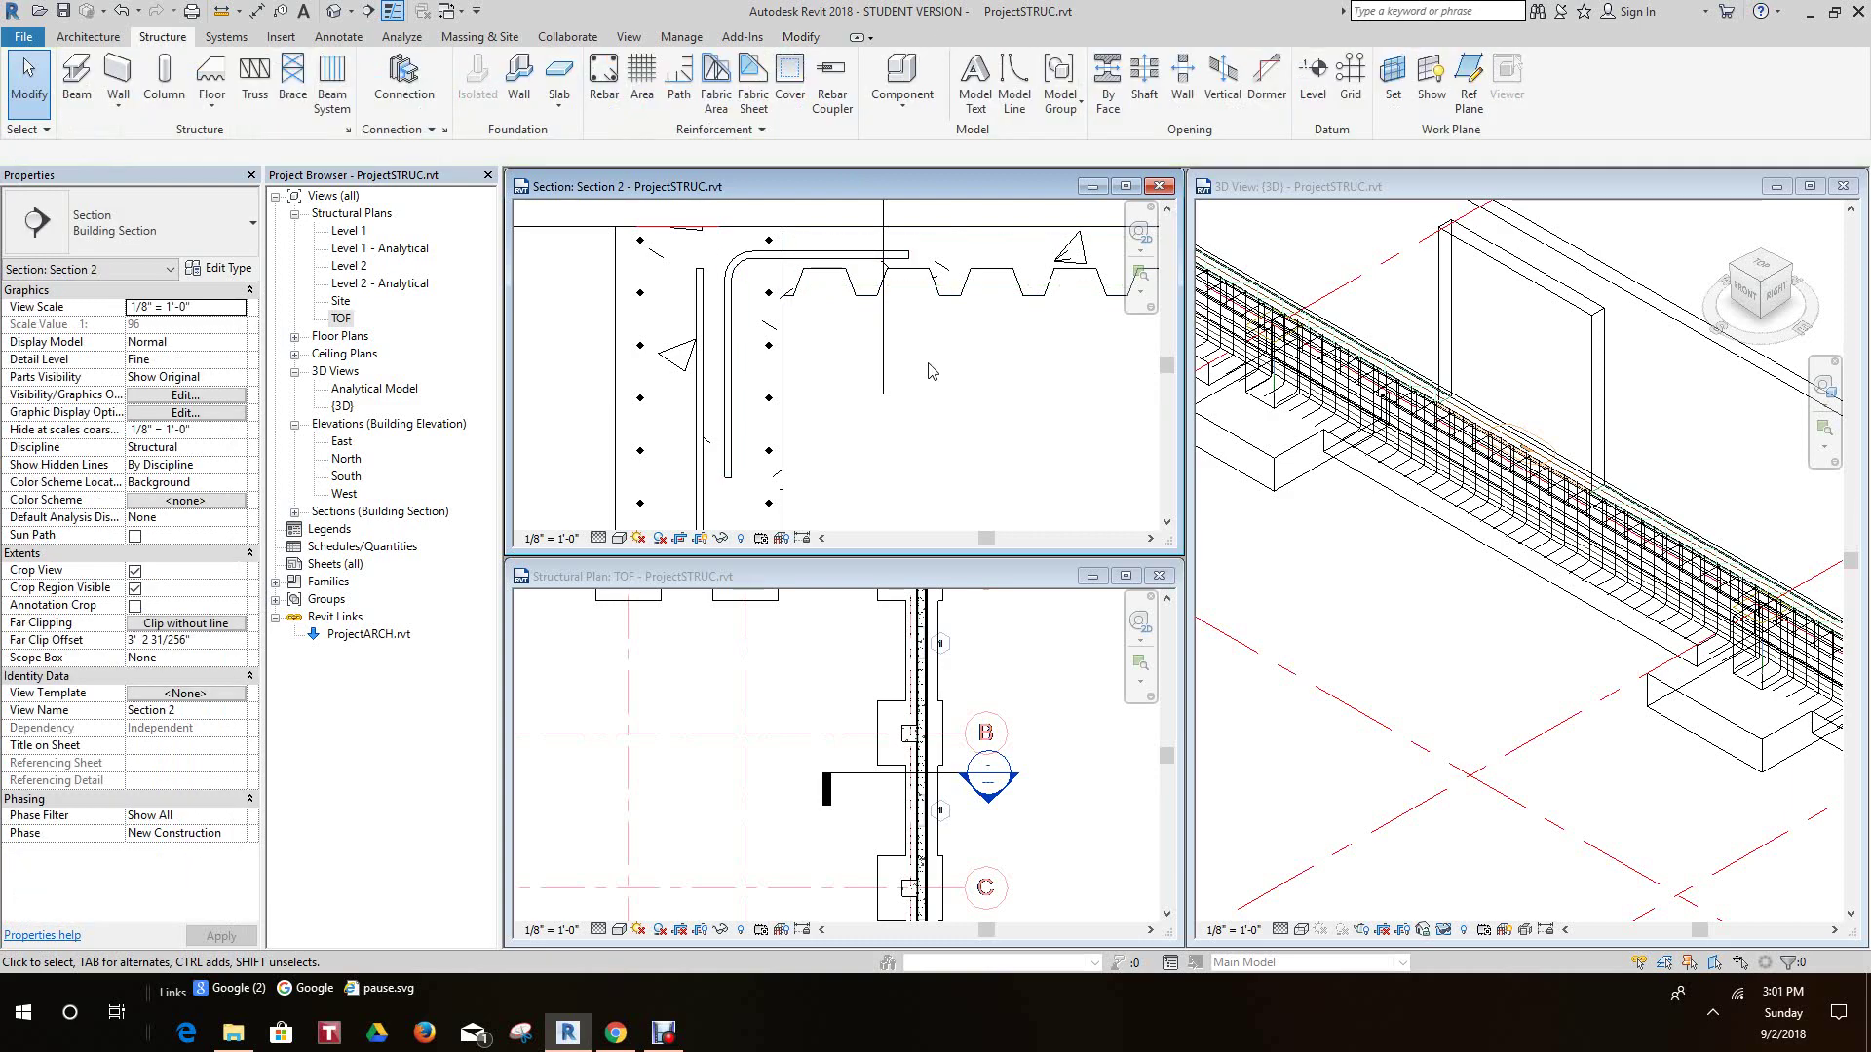
- Examine the new bent bar set in Section 2 and around the foundation walls in the 3D view
scroll(924, 354, "down", 2)
scroll(1389, 519, "down", 7)
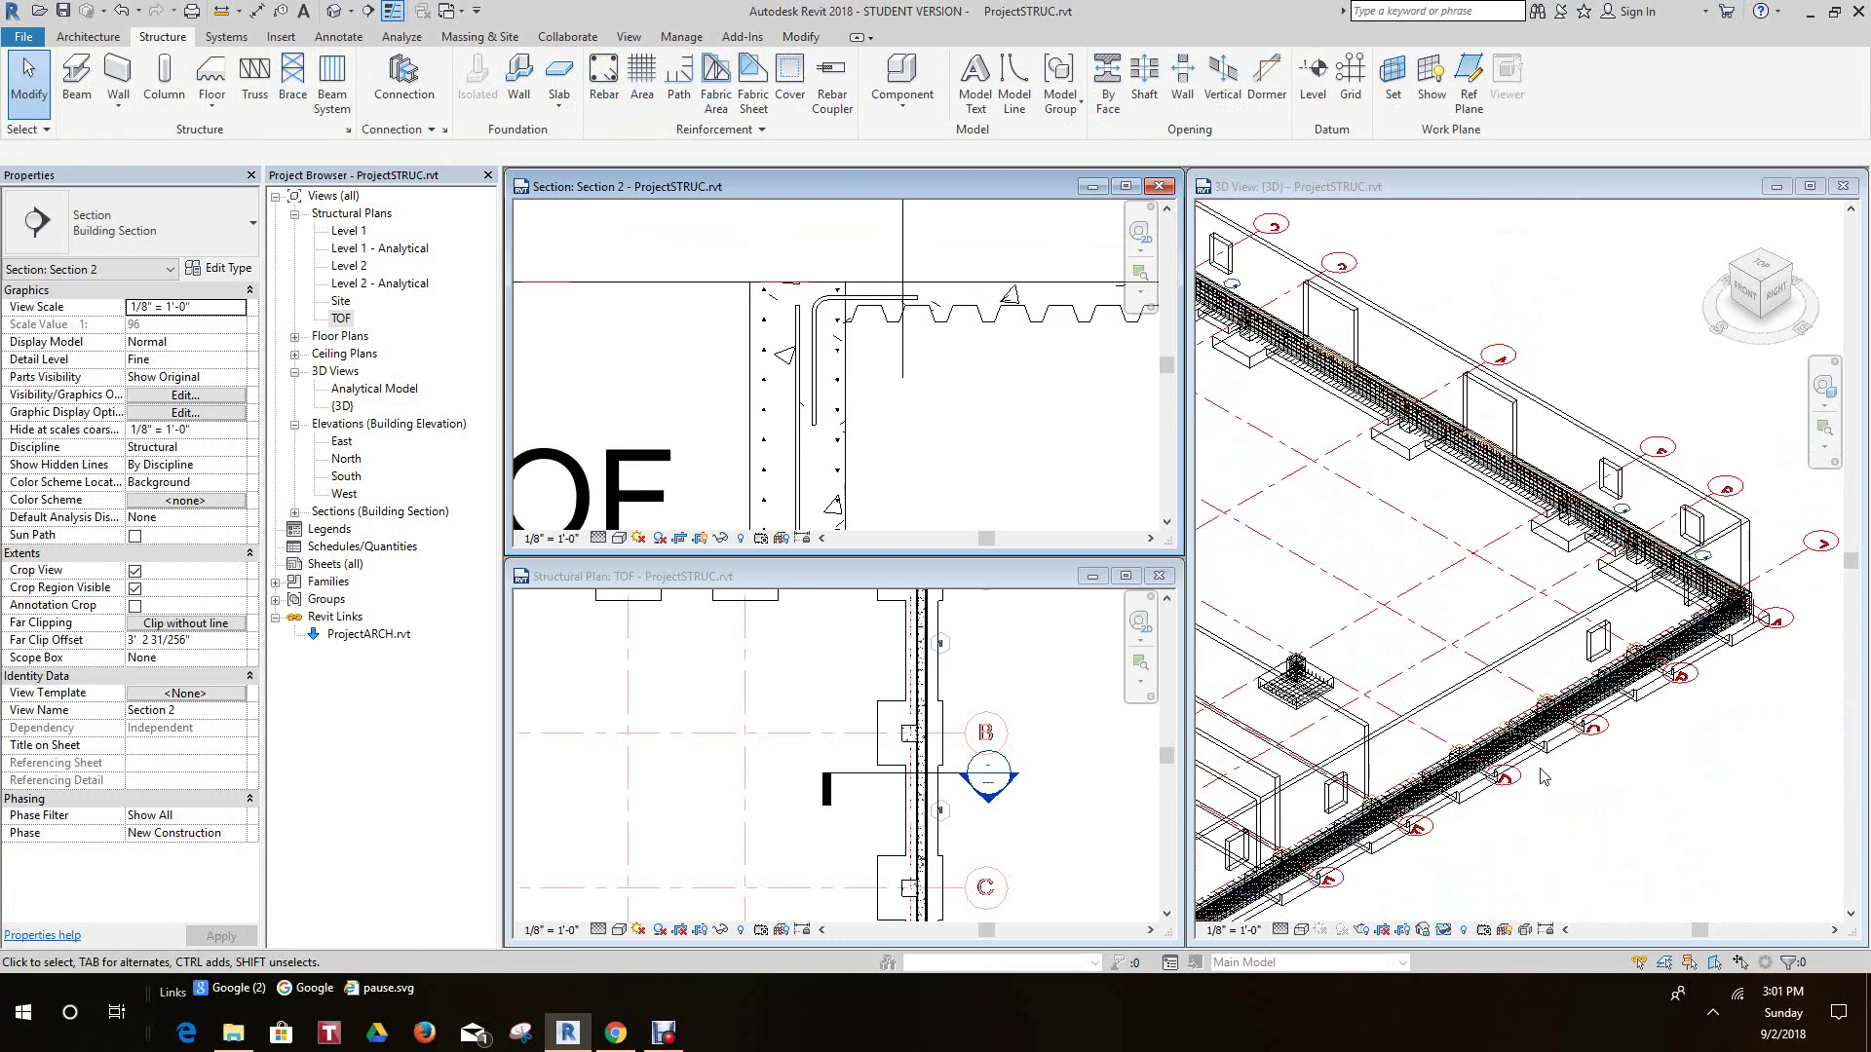
scroll(1540, 773, "up", 4)
scroll(1415, 716, "up", 2)
scroll(1481, 653, "down", 6)
middle_click_drag(1544, 523, 1761, 507)
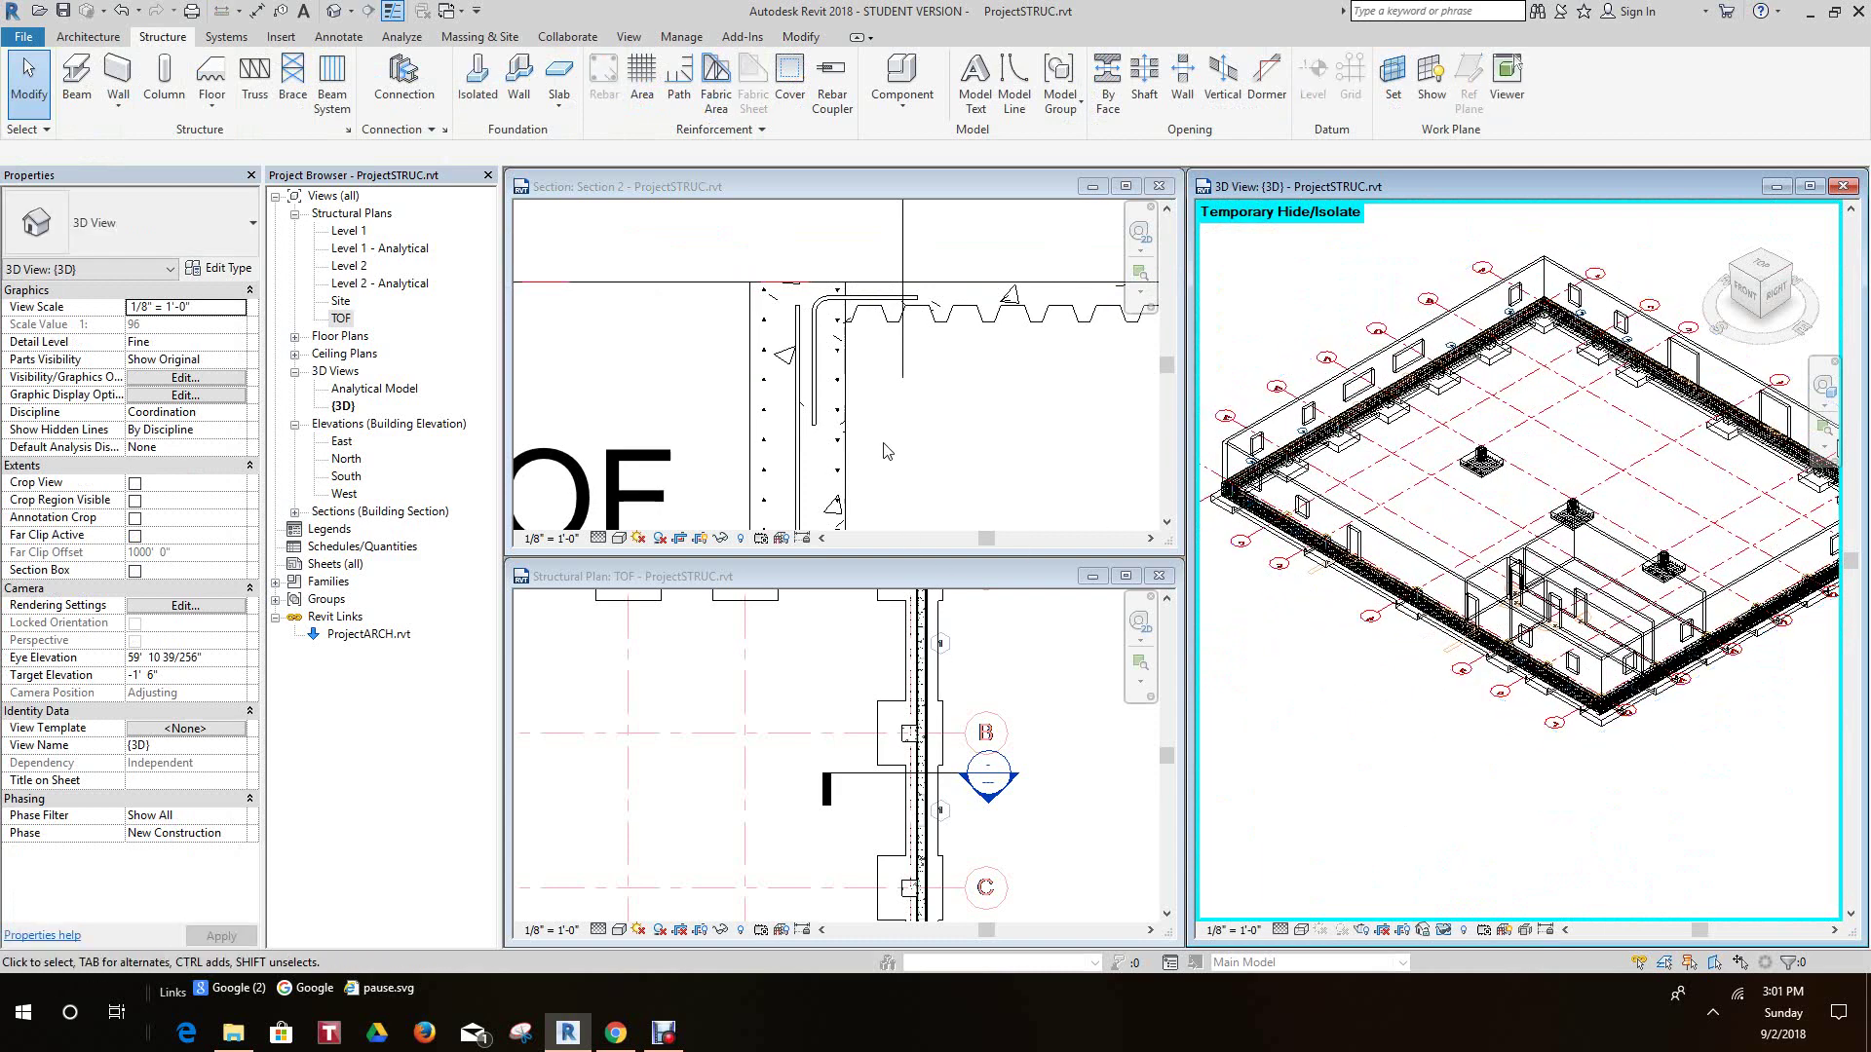
- Shift the bent #4 bar's vertical leg outward in the wall in Section 2, lengthening its horizontal leg to about 1'-2", and deselect it
scroll(858, 428, "up", 4)
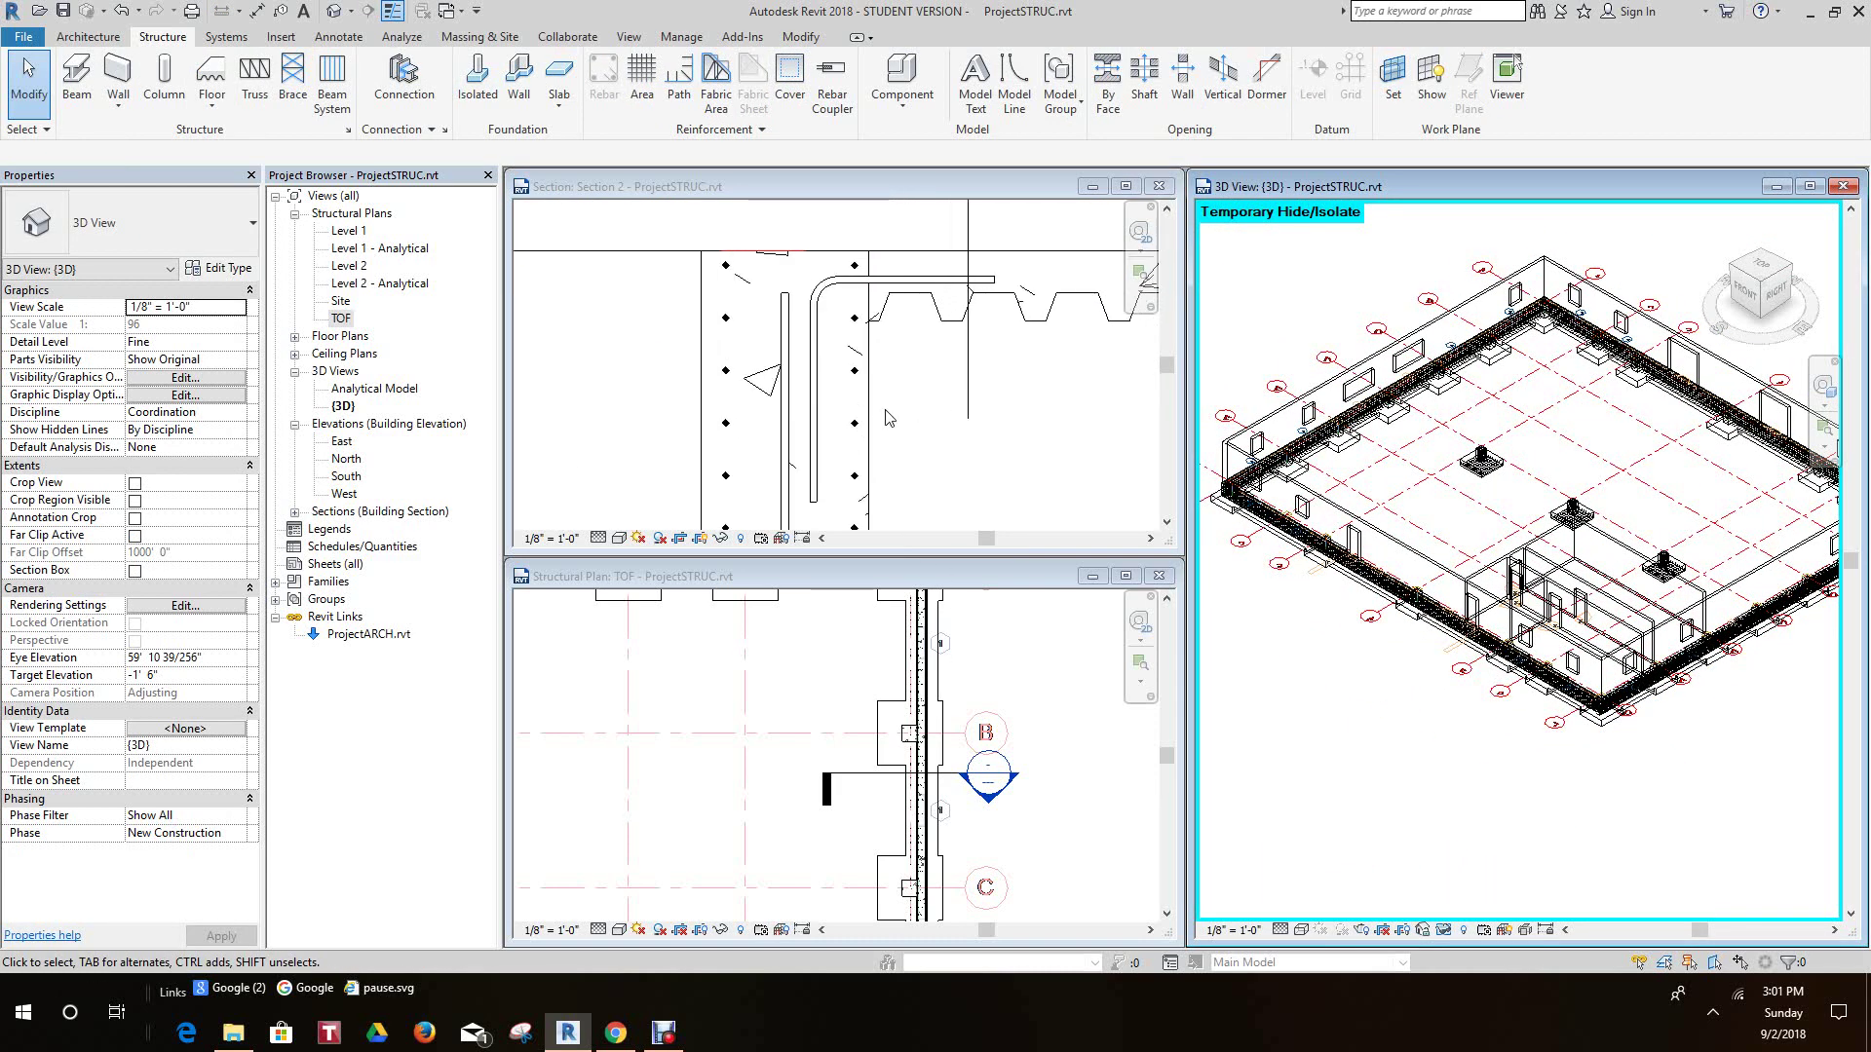
right_click(831, 435)
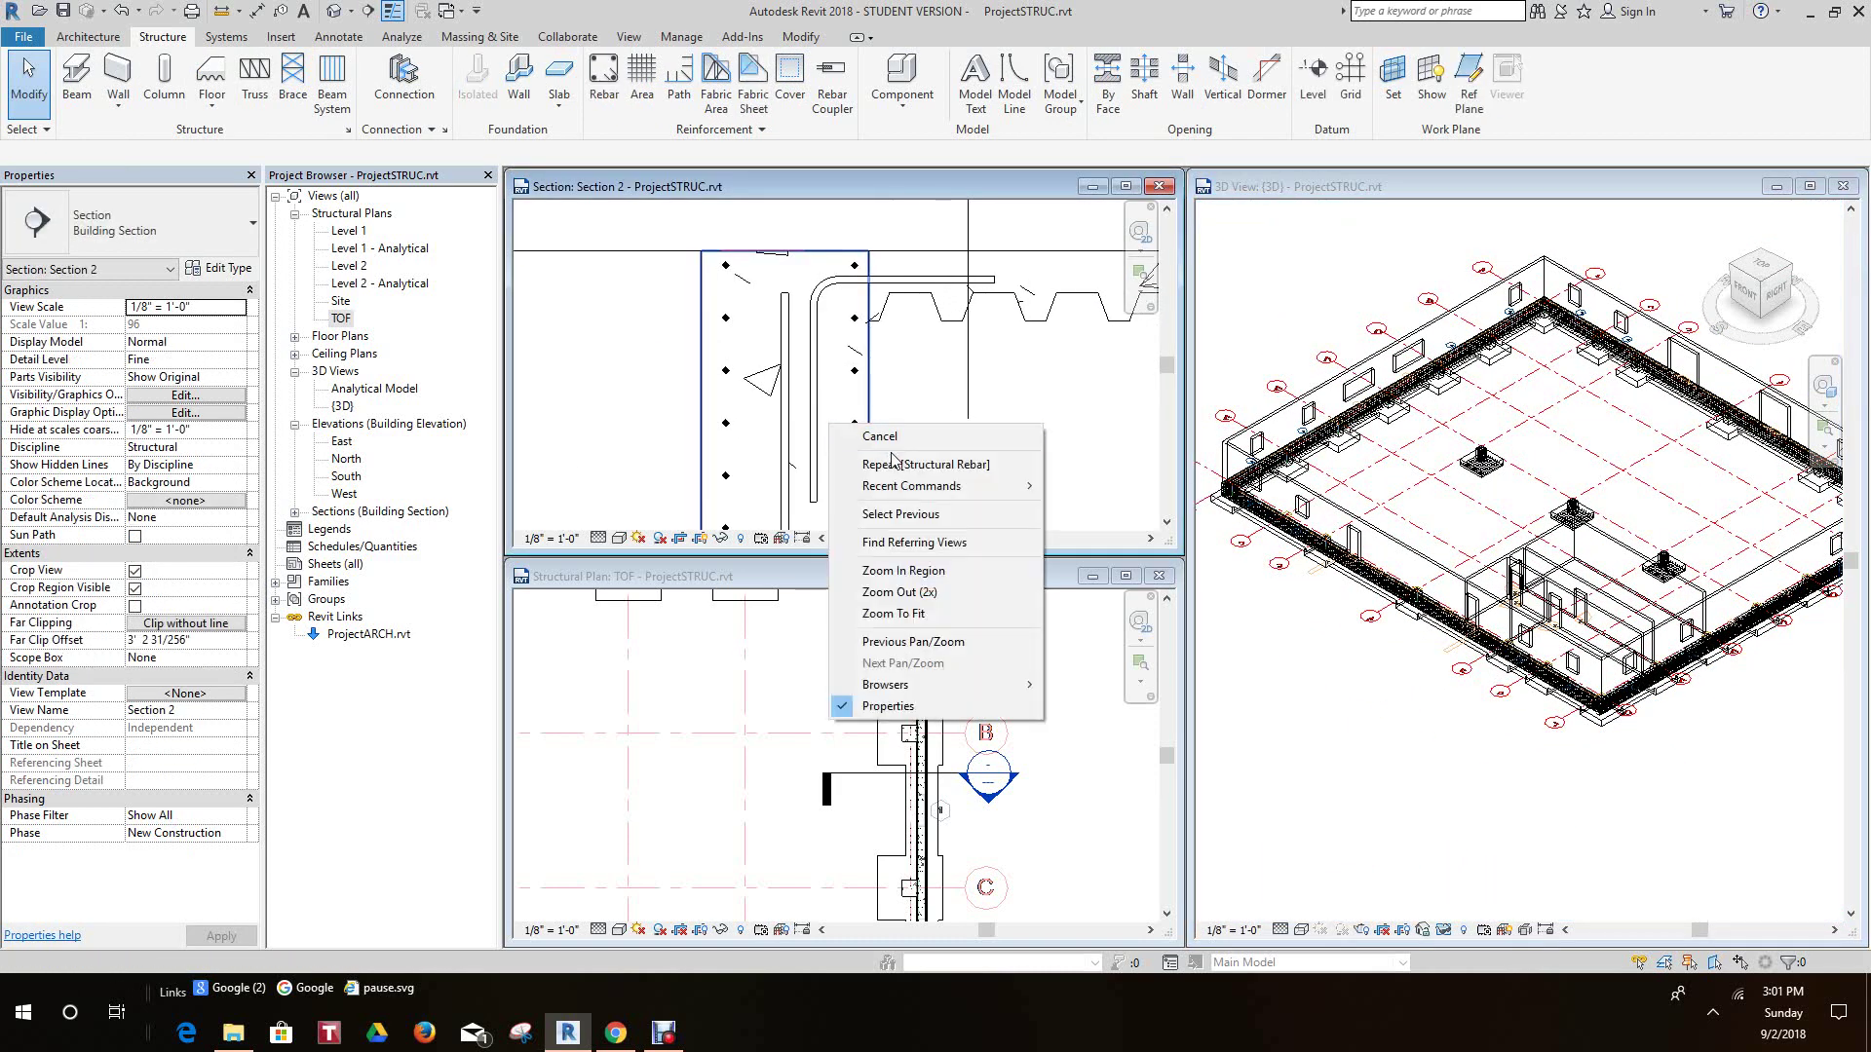
left_click(880, 436)
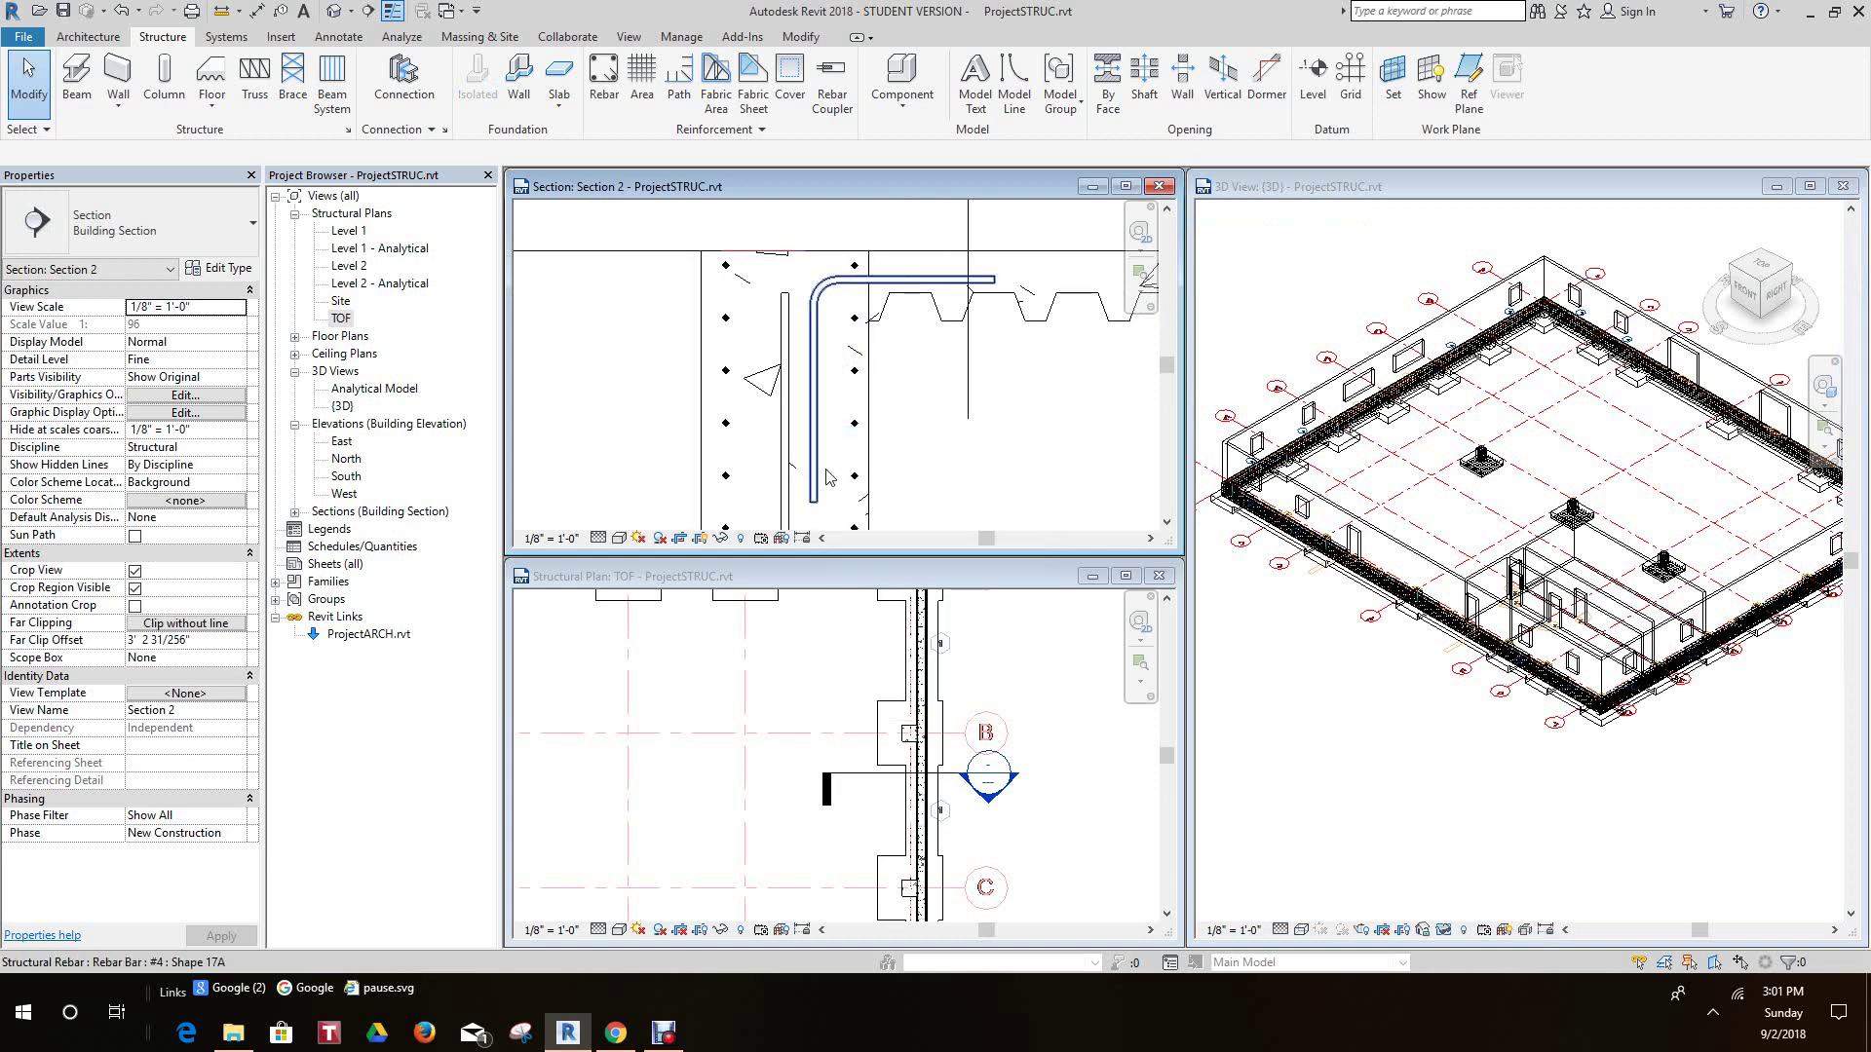
left_click(829, 477)
scroll(799, 406, "up", 2)
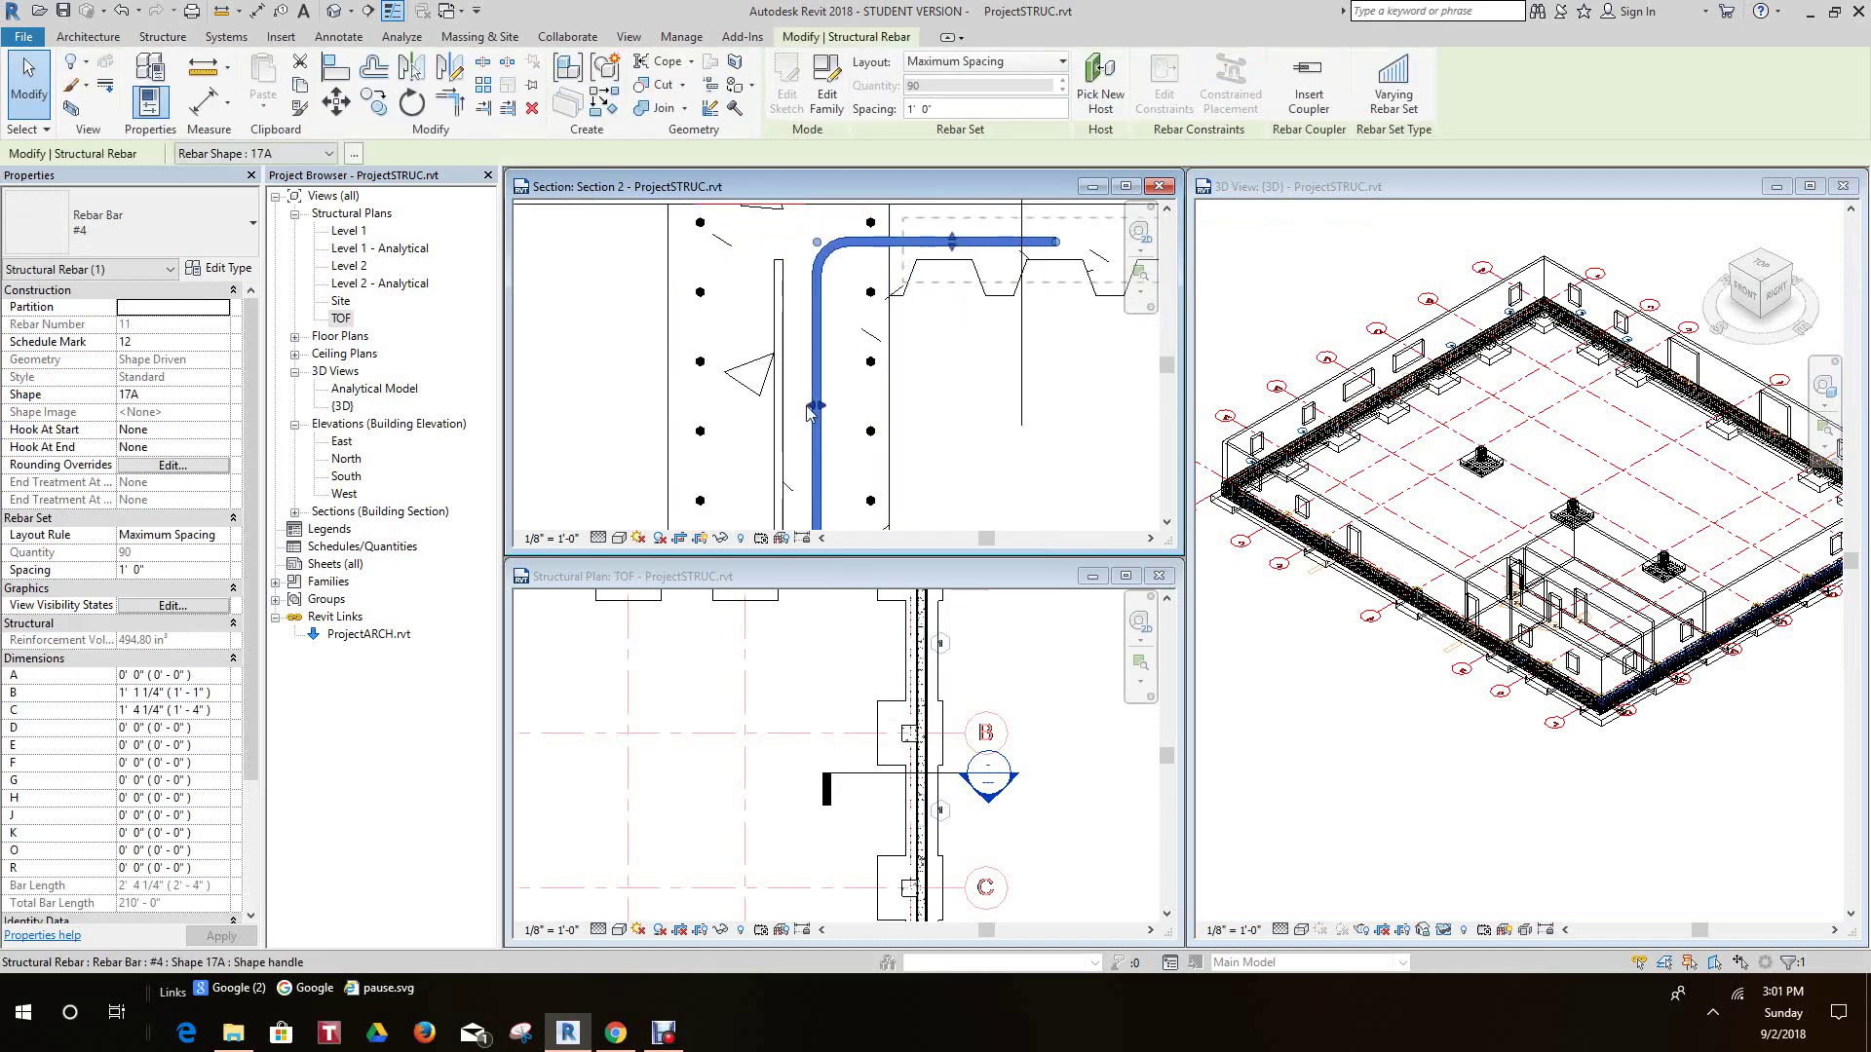
left_click_drag(809, 412, 799, 414)
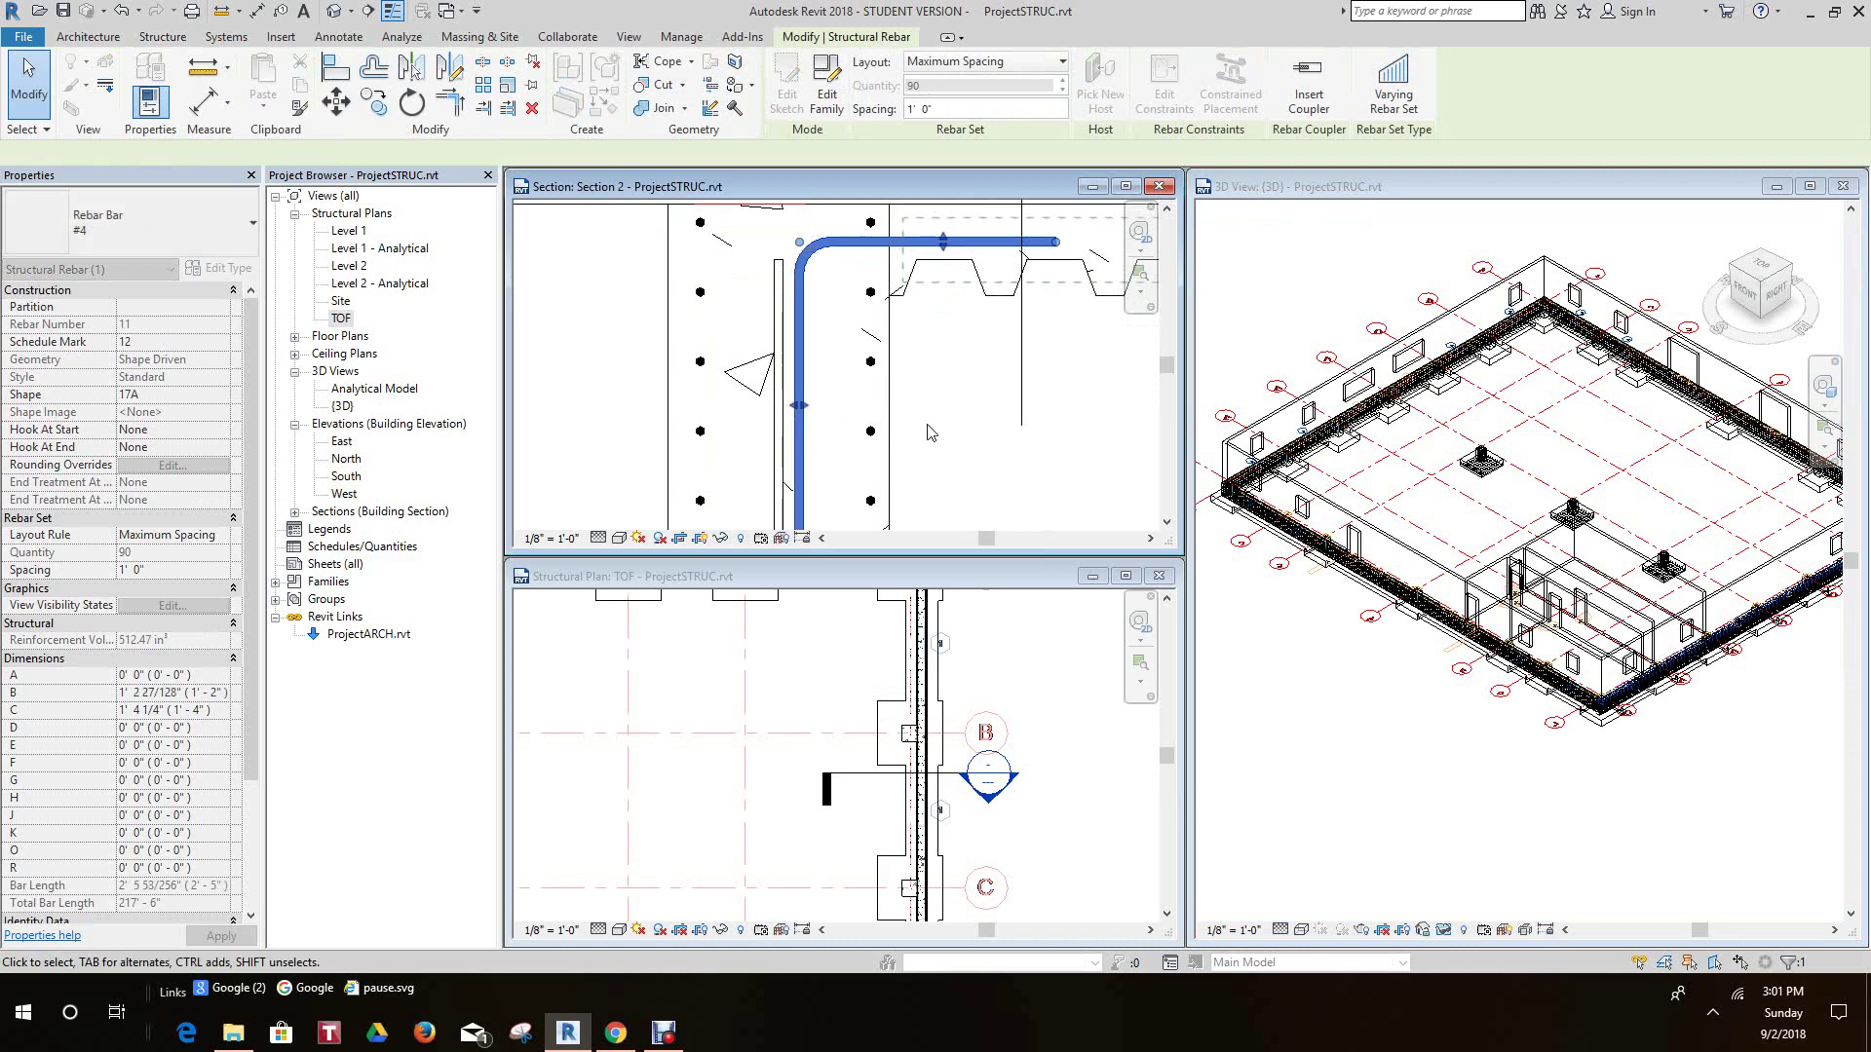
key("Escape")
scroll(971, 361, "down", 4)
scroll(971, 361, "down", 3)
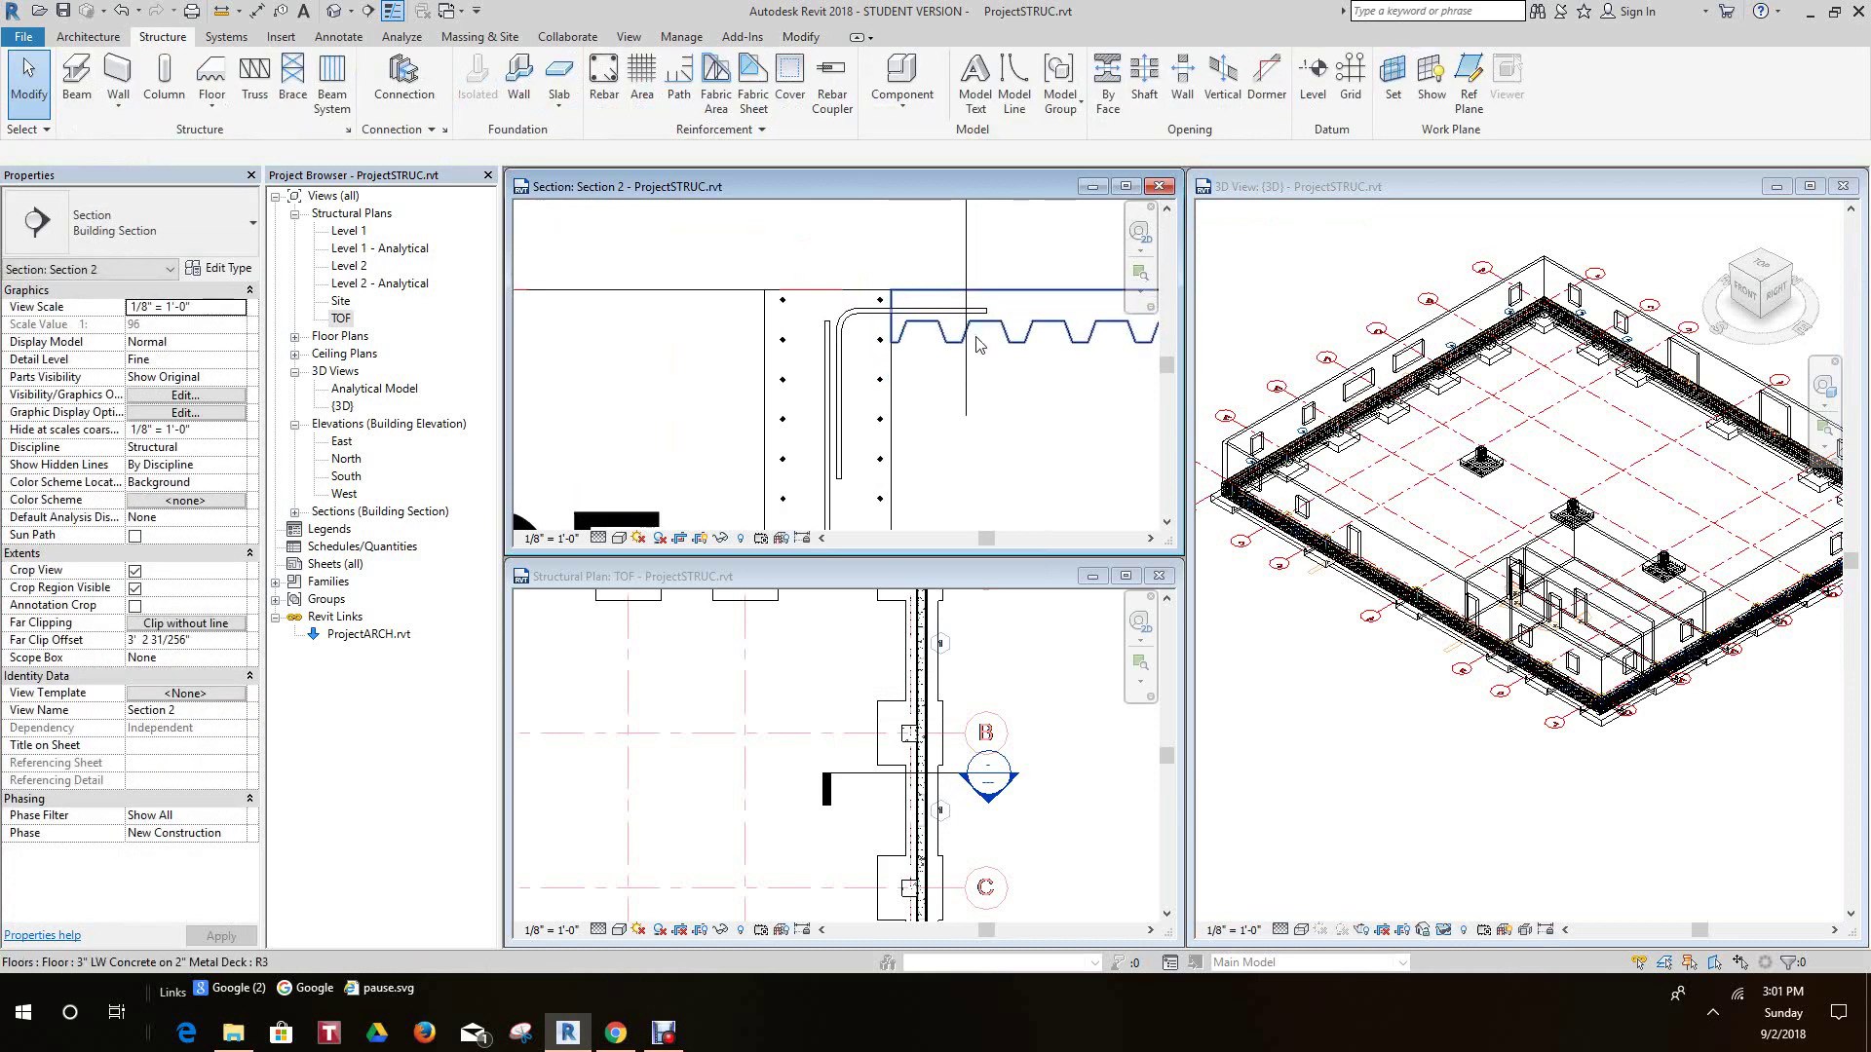
scroll(955, 436, "up", 2)
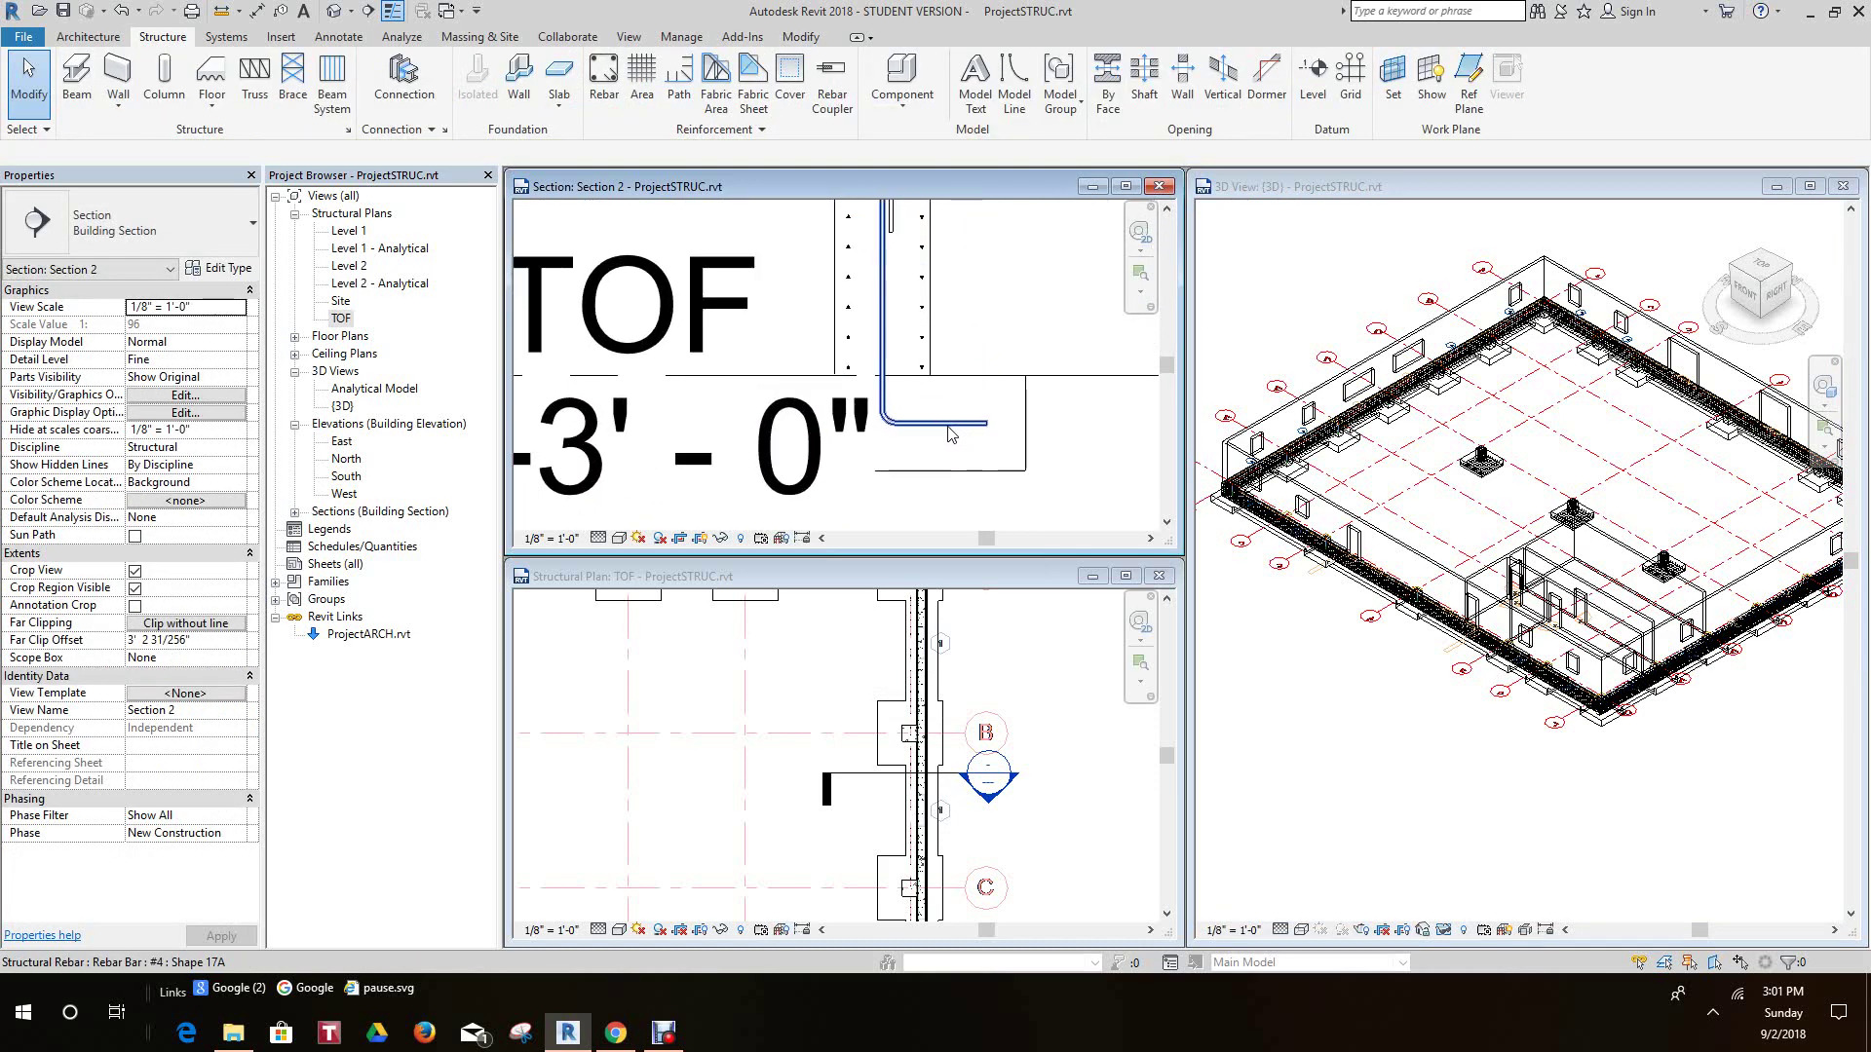
scroll(950, 434, "down", 4)
middle_click_drag(946, 432, 939, 425)
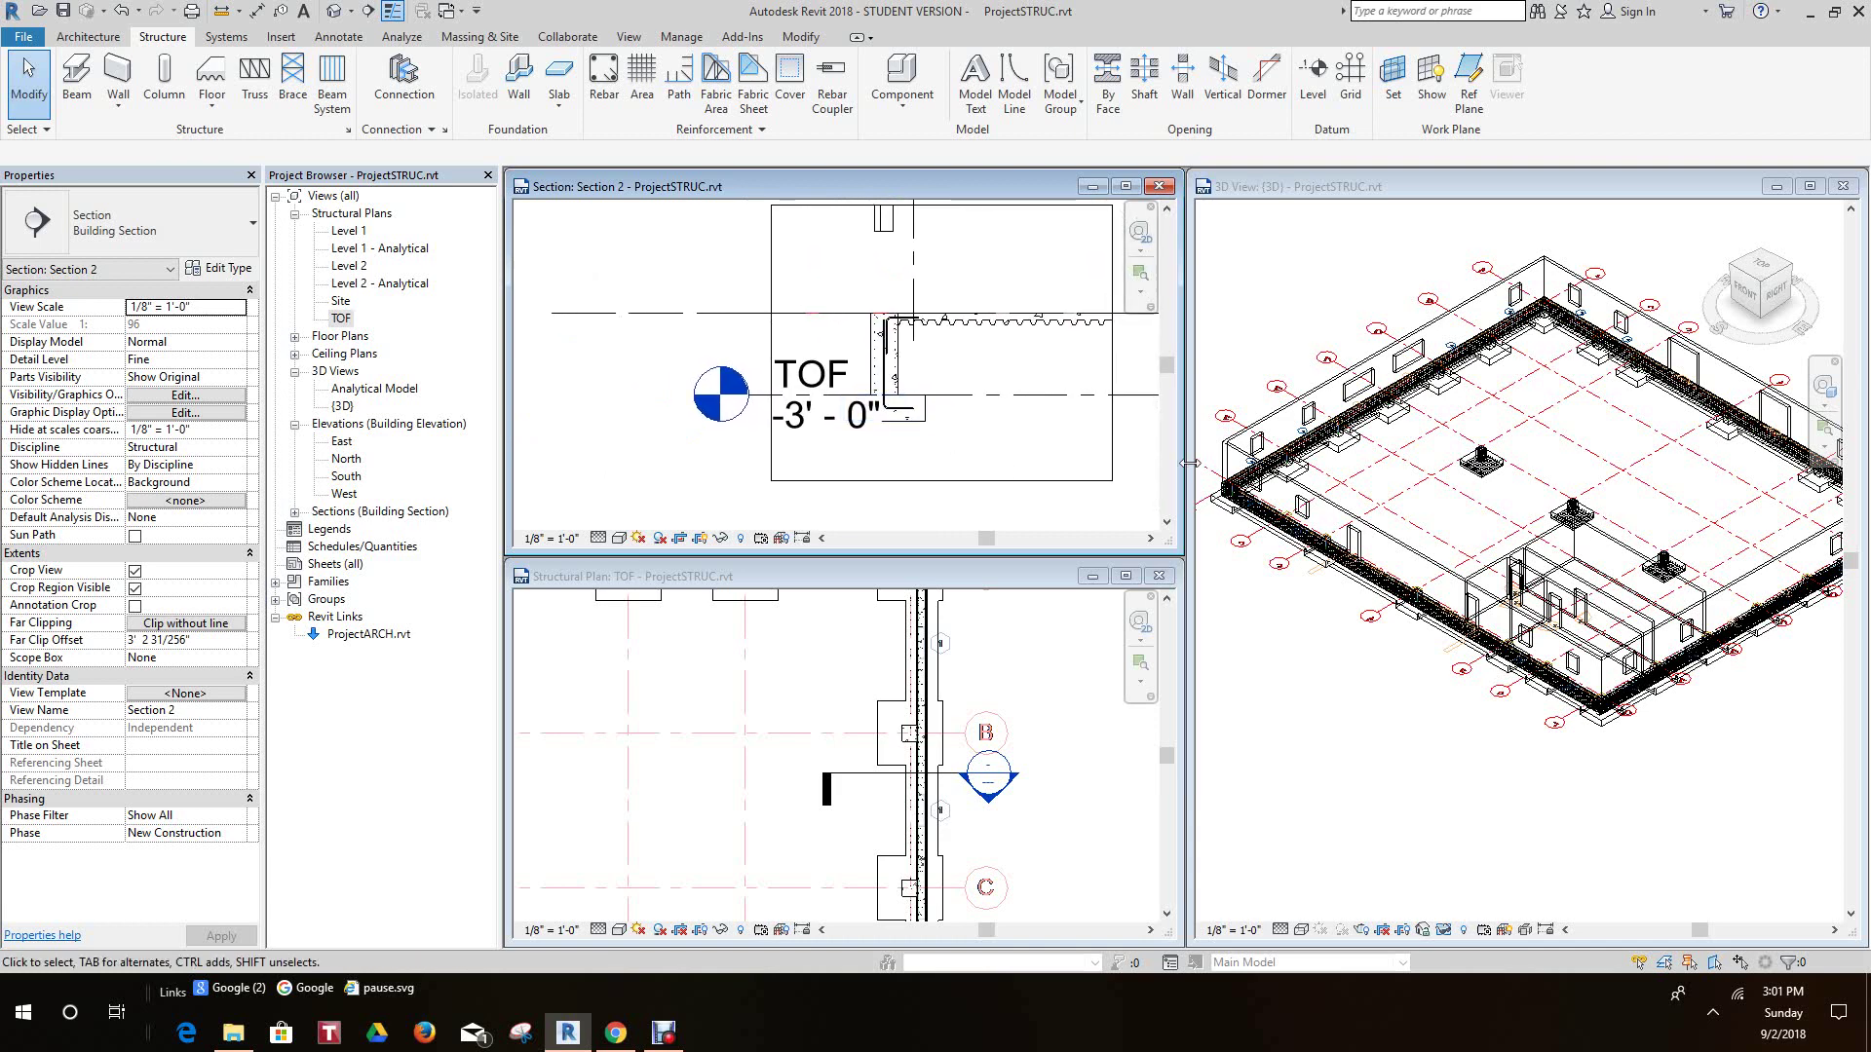
- Move the Section 2 marker in the TOF plan from the wall near grid B to the grid G wall between grids 4 and 5
scroll(898, 690, "down", 5)
mouse_move(900, 692)
middle_mouse_down()
mouse_move(914, 706)
mouse_move(979, 651)
middle_mouse_up()
scroll(974, 650, "down", 1)
scroll(905, 649, "up", 3)
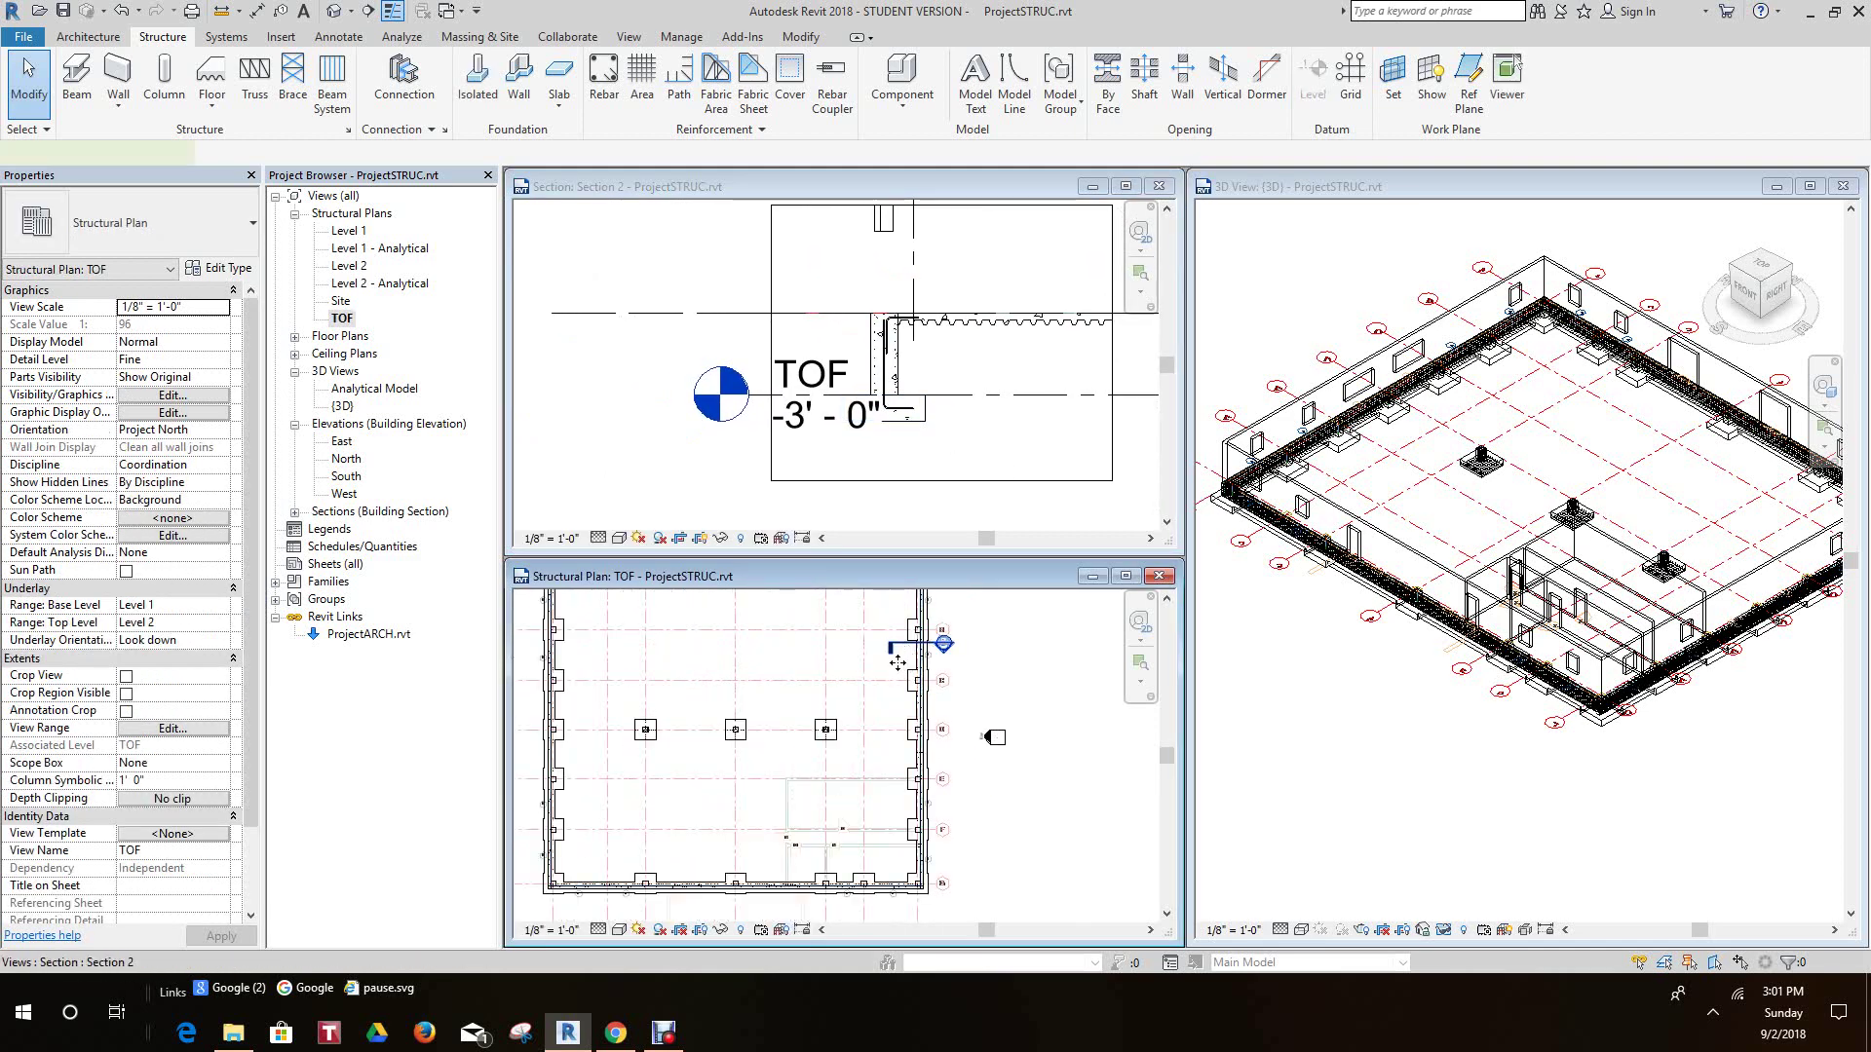
mouse_move(898, 663)
left_mouse_down()
mouse_move(834, 849)
mouse_move(775, 870)
left_mouse_up()
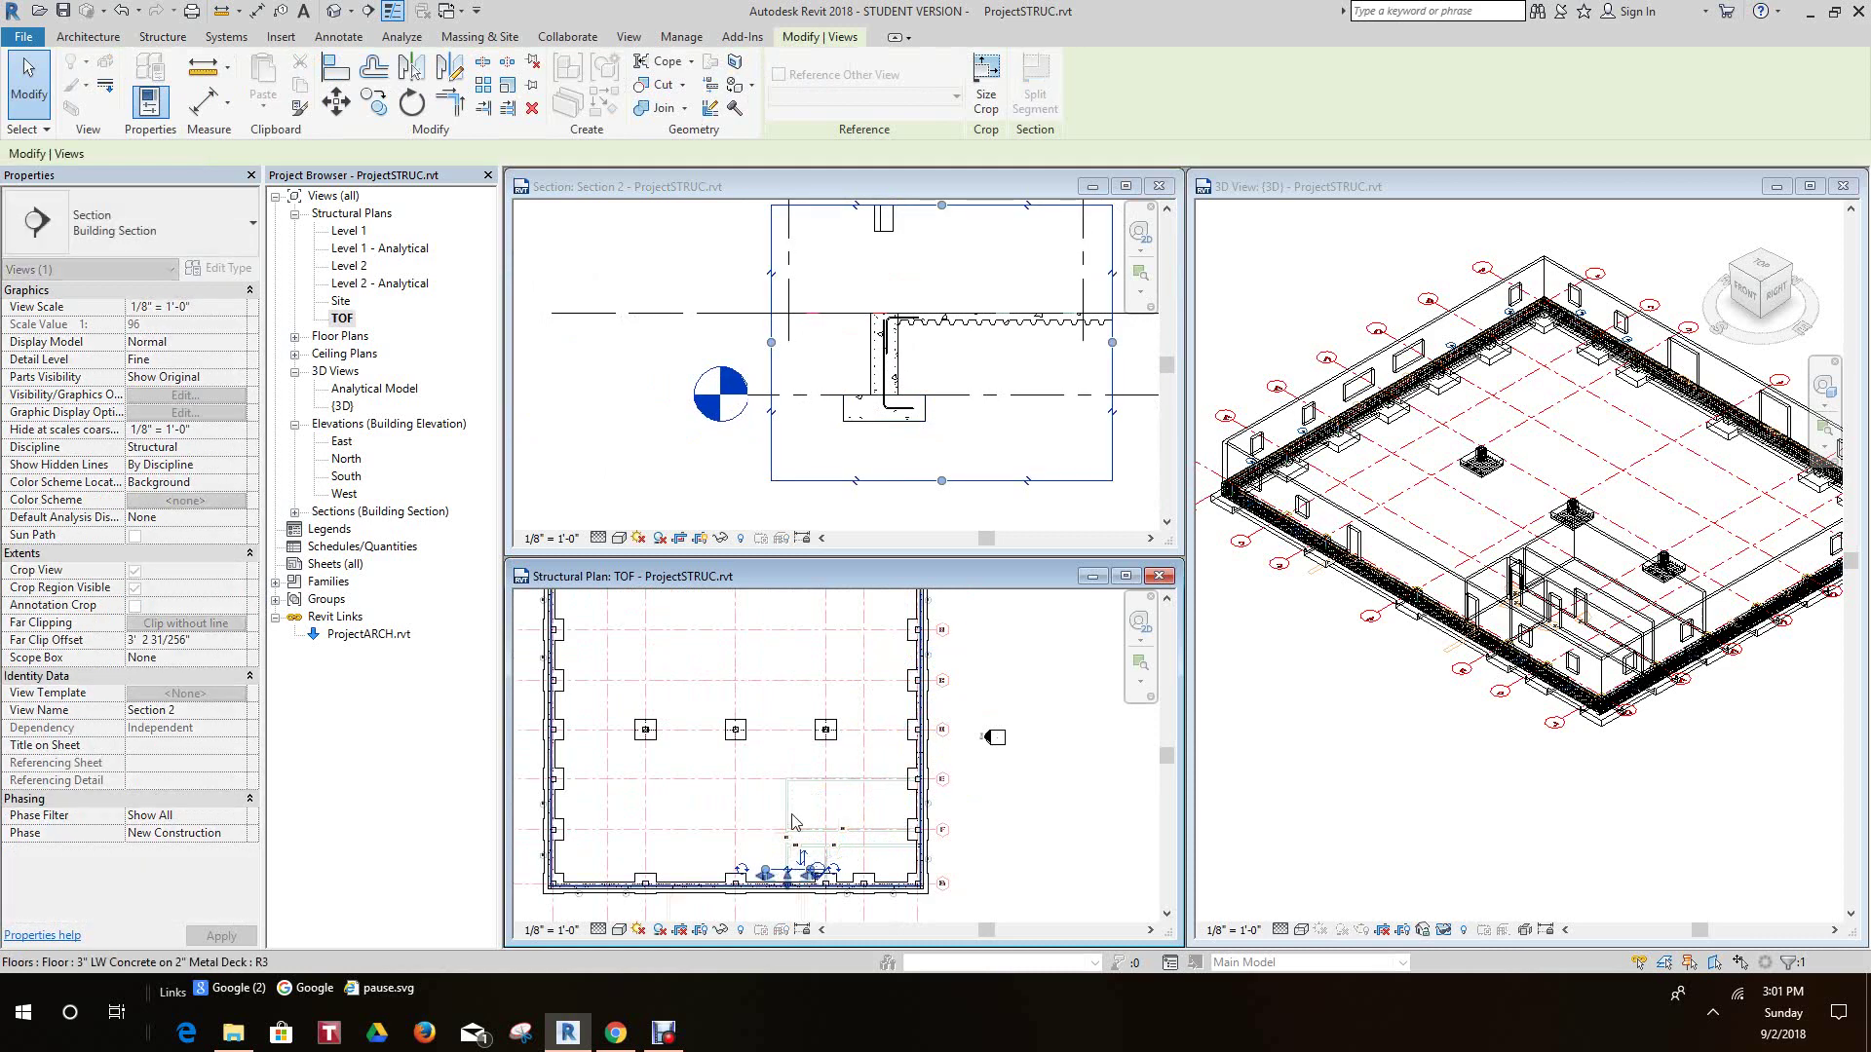
scroll(793, 741, "up", 3)
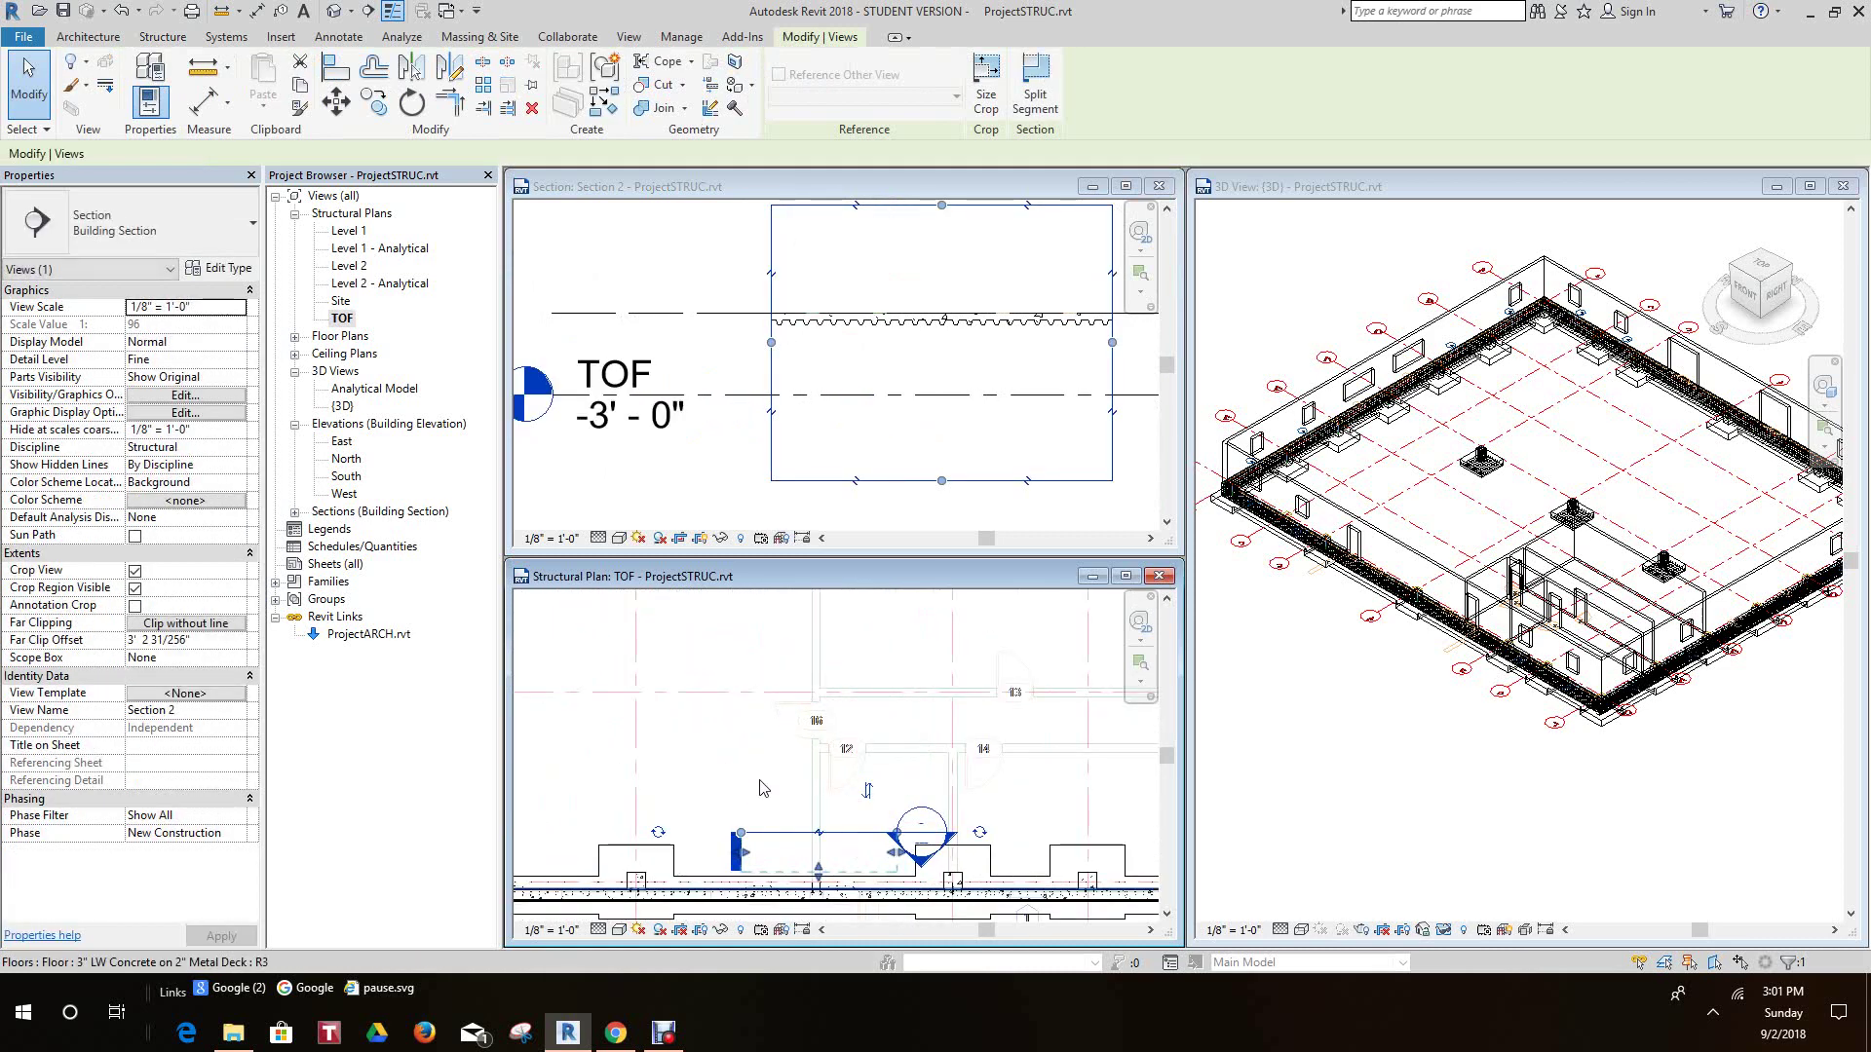
scroll(925, 742, "down", 2)
middle_click_drag(920, 743, 833, 648)
scroll(899, 804, "down", 1)
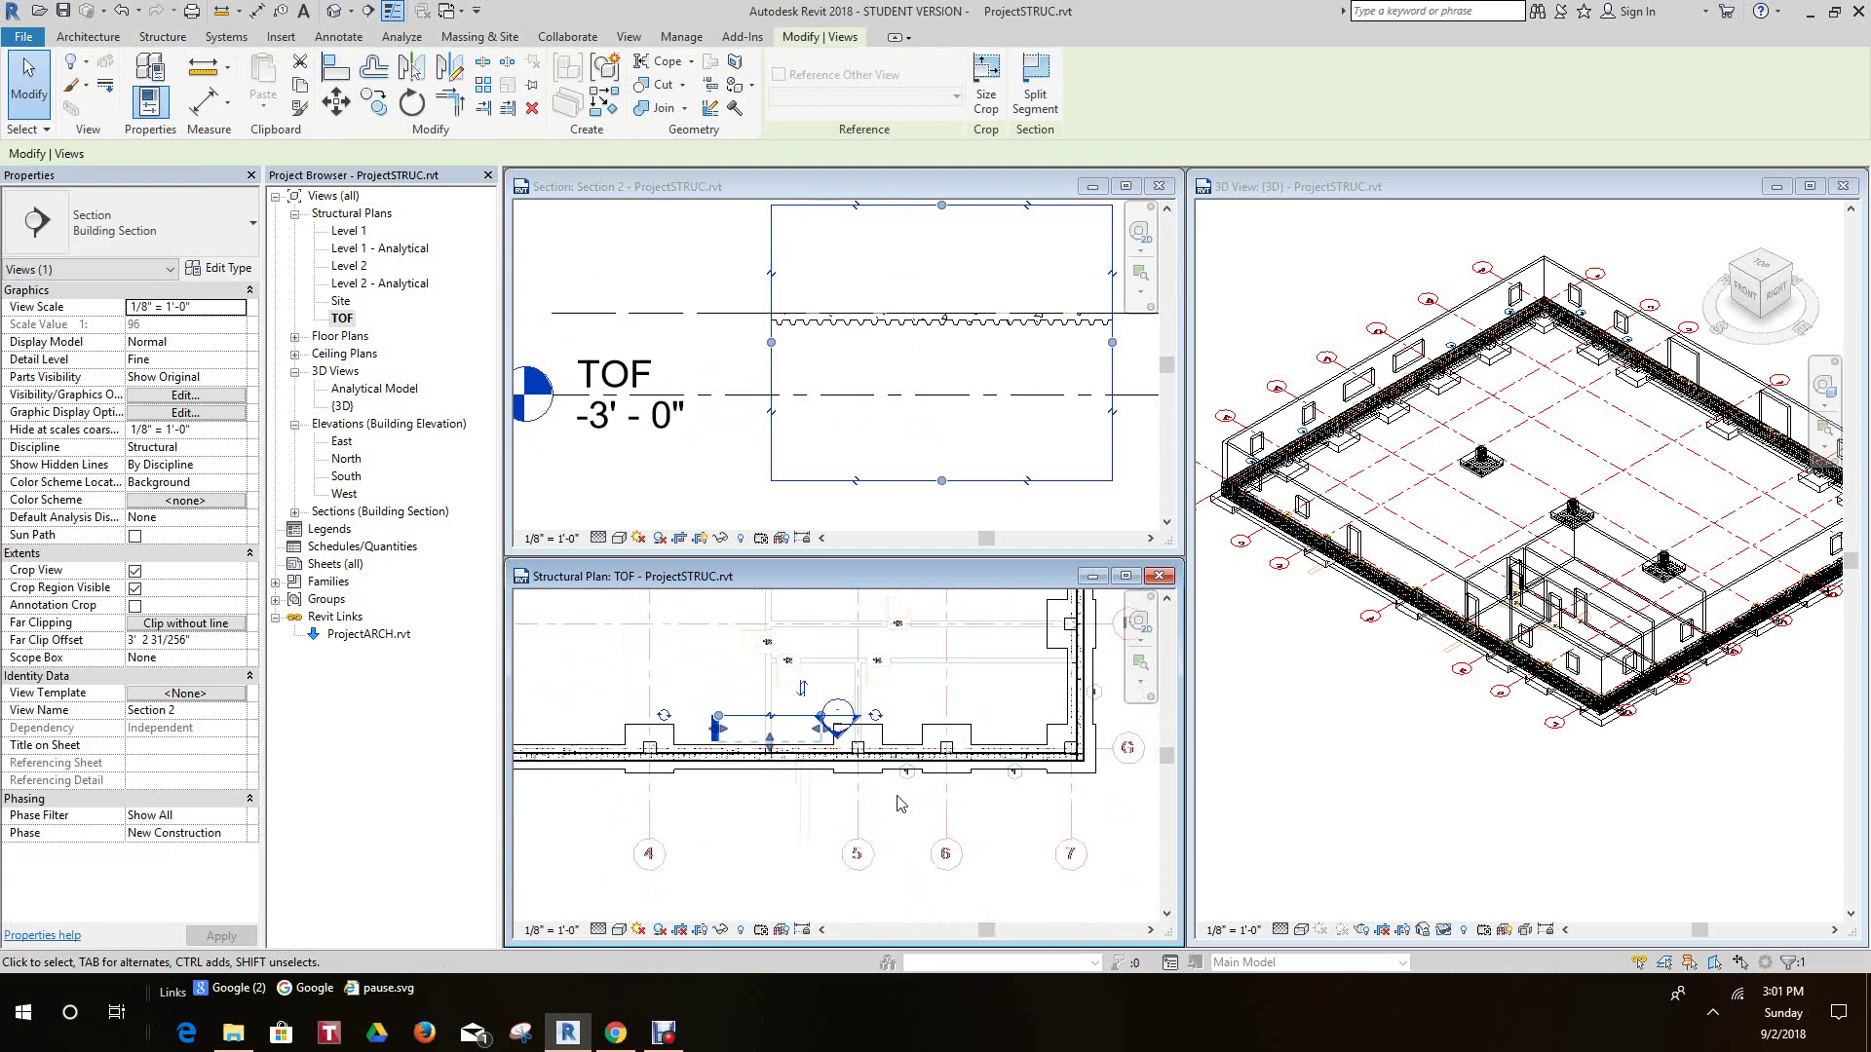
left_click(901, 804)
scroll(802, 733, "up", 2)
left_click(794, 713)
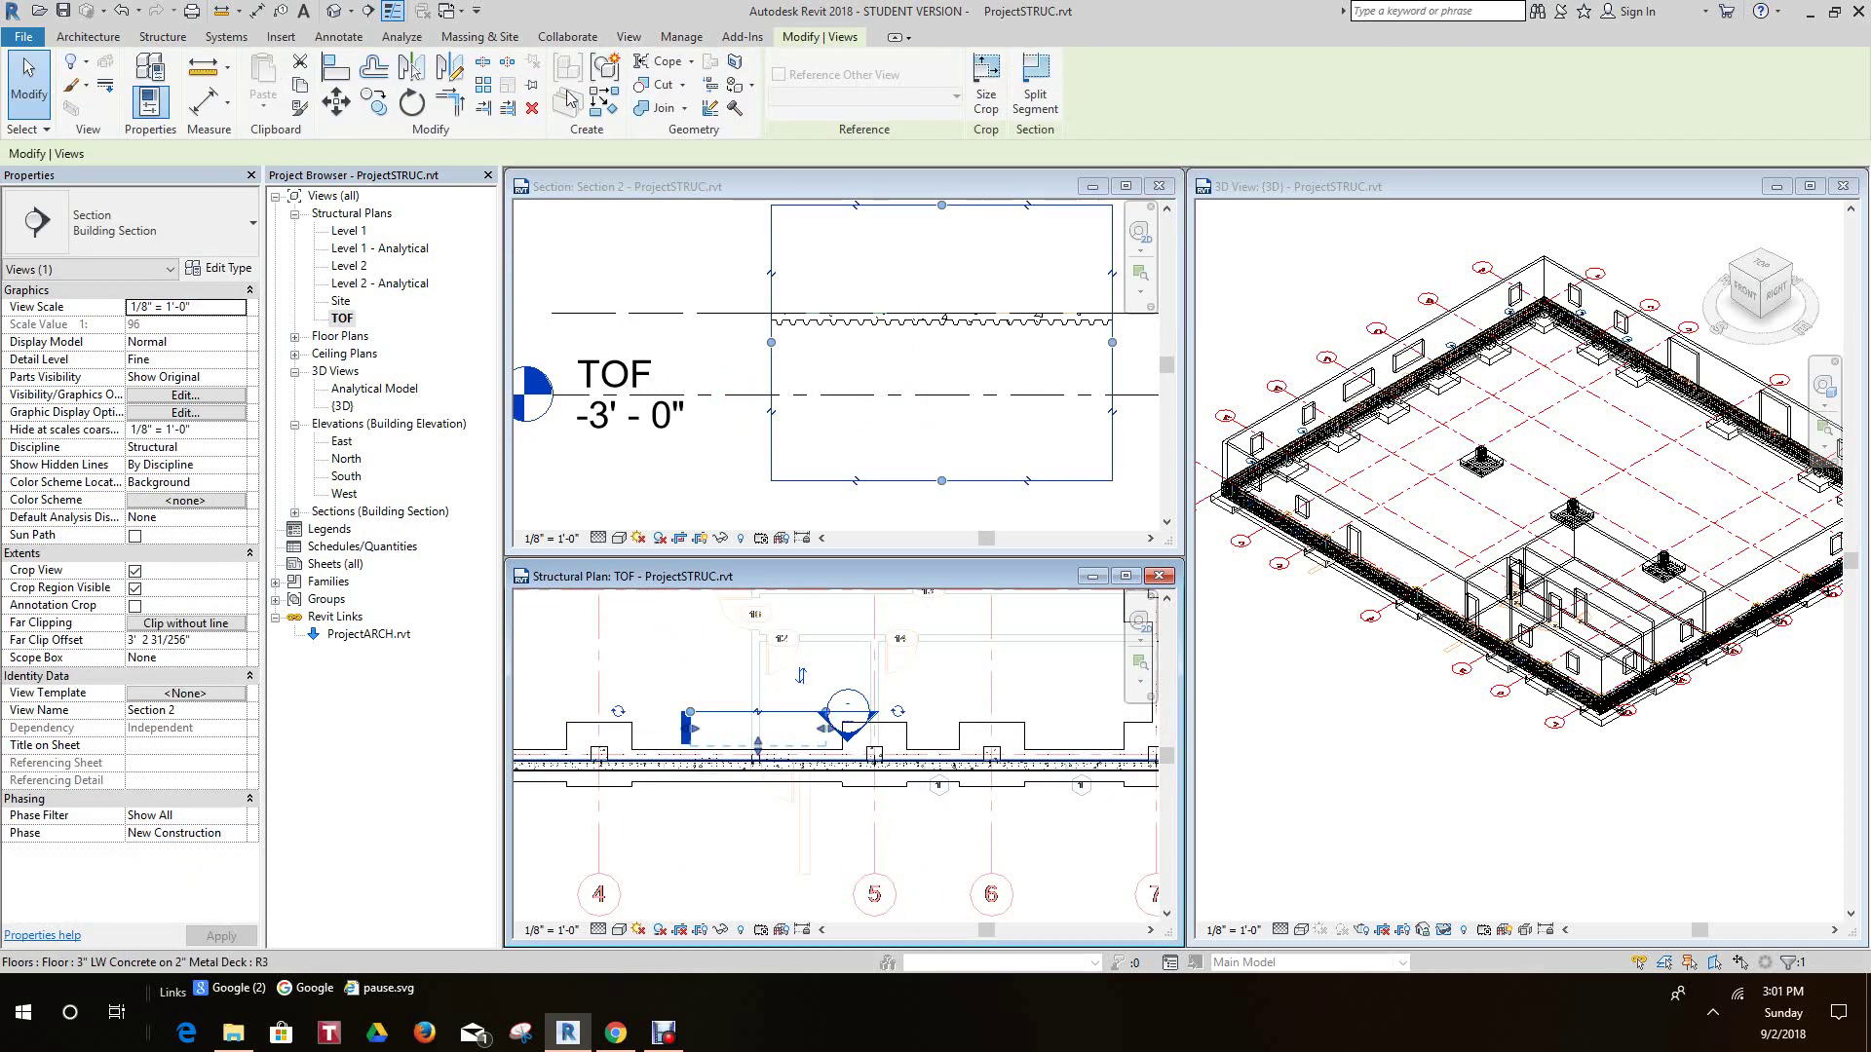
left_click(413, 102)
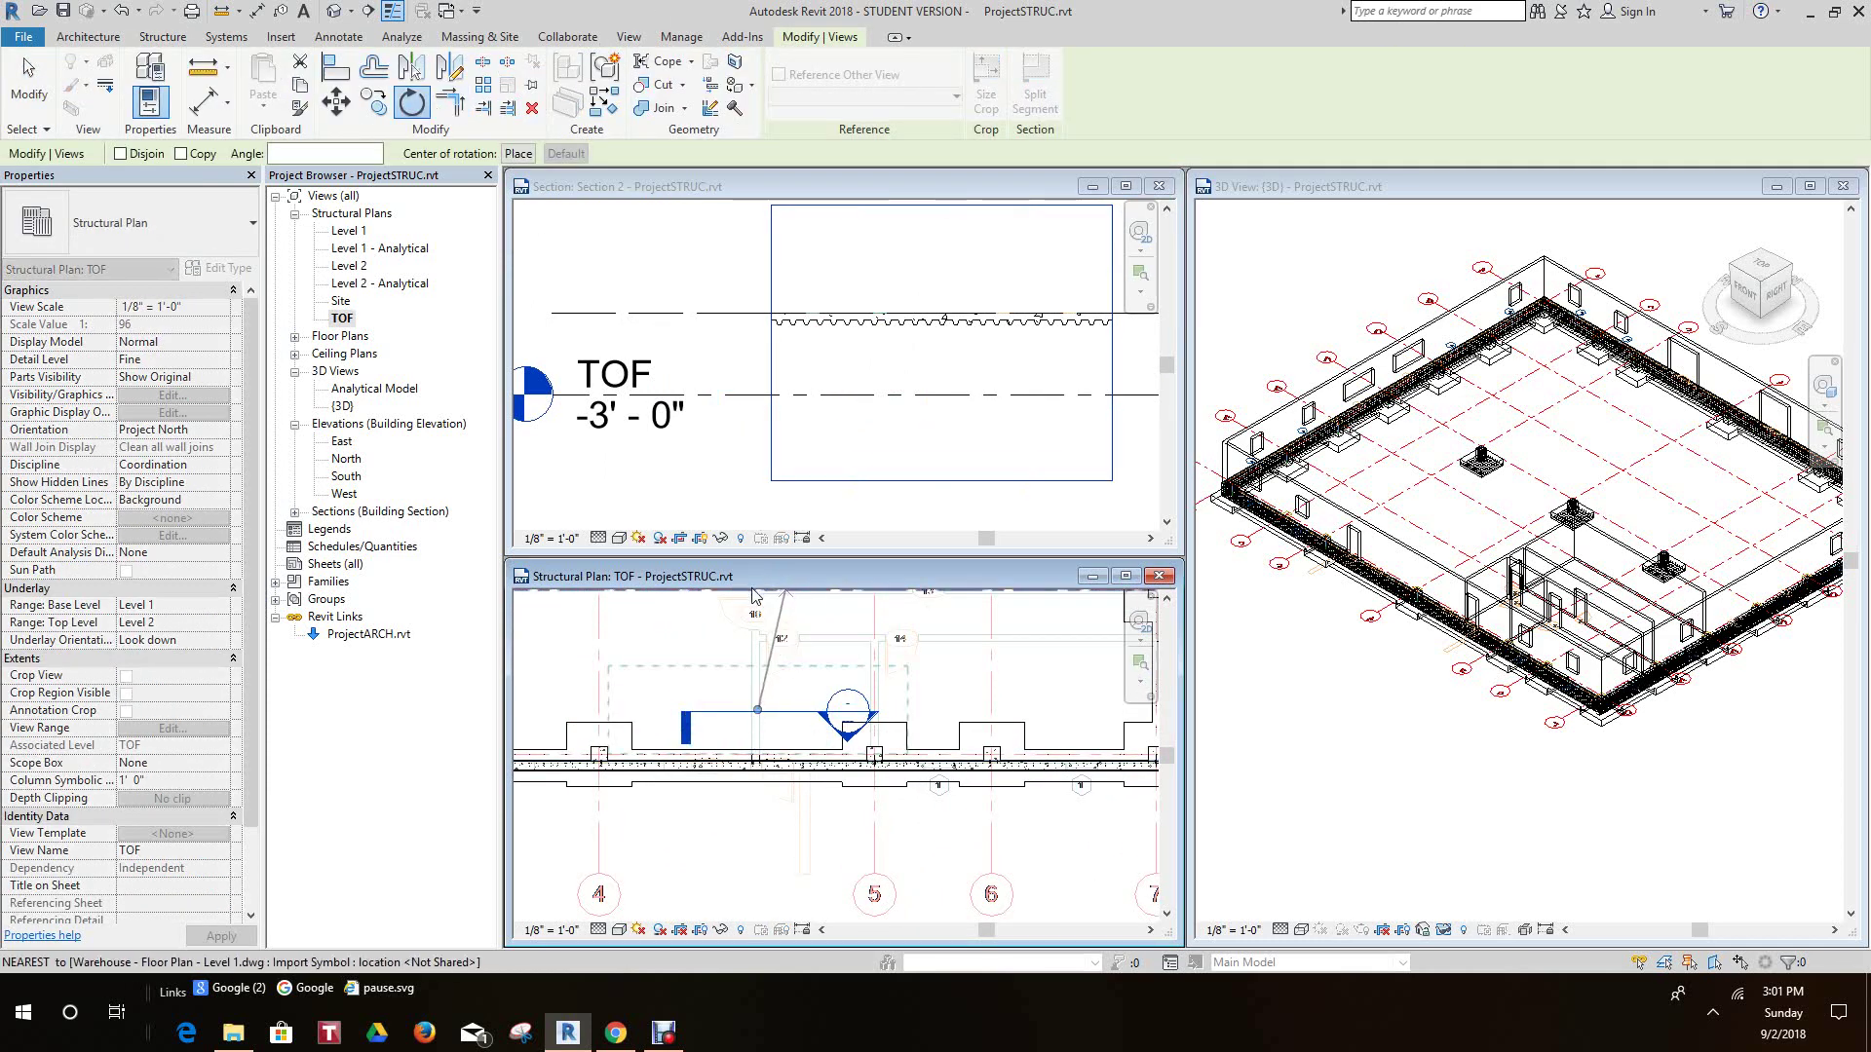
scroll(751, 601, "up", 2)
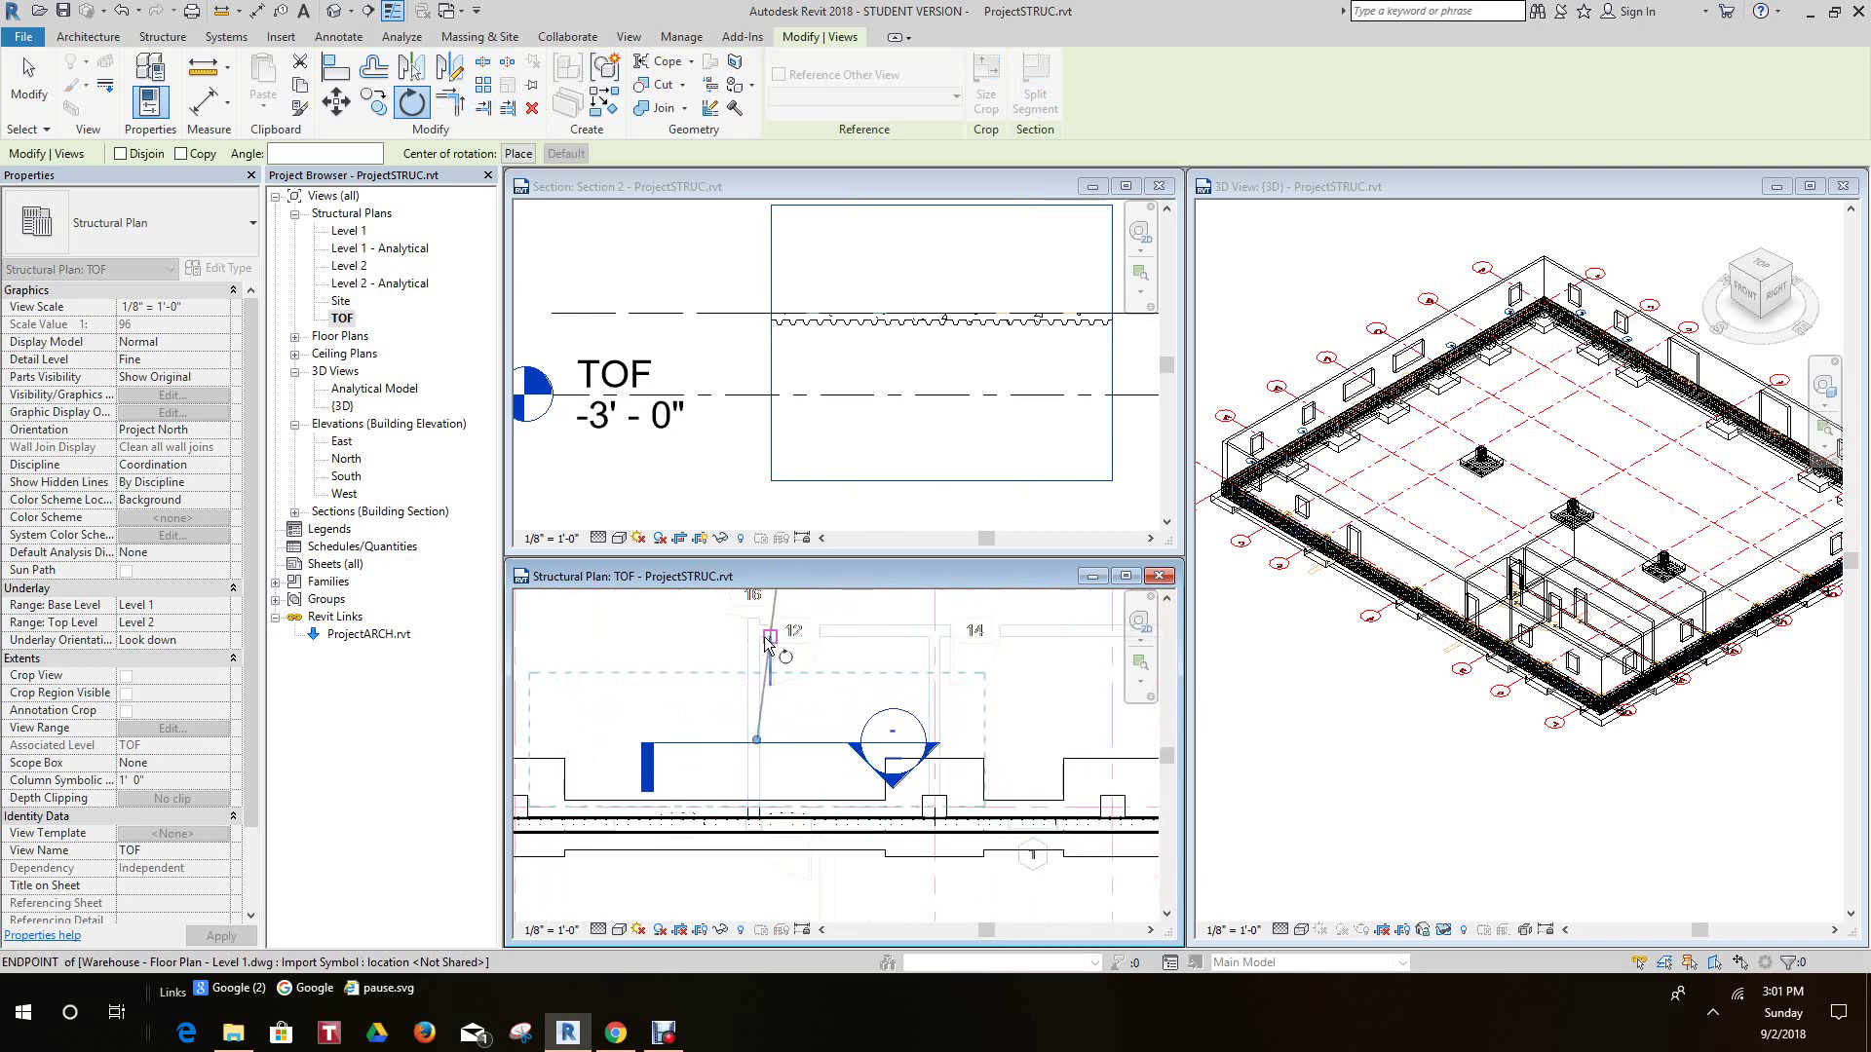
scroll(752, 619, "up", 2)
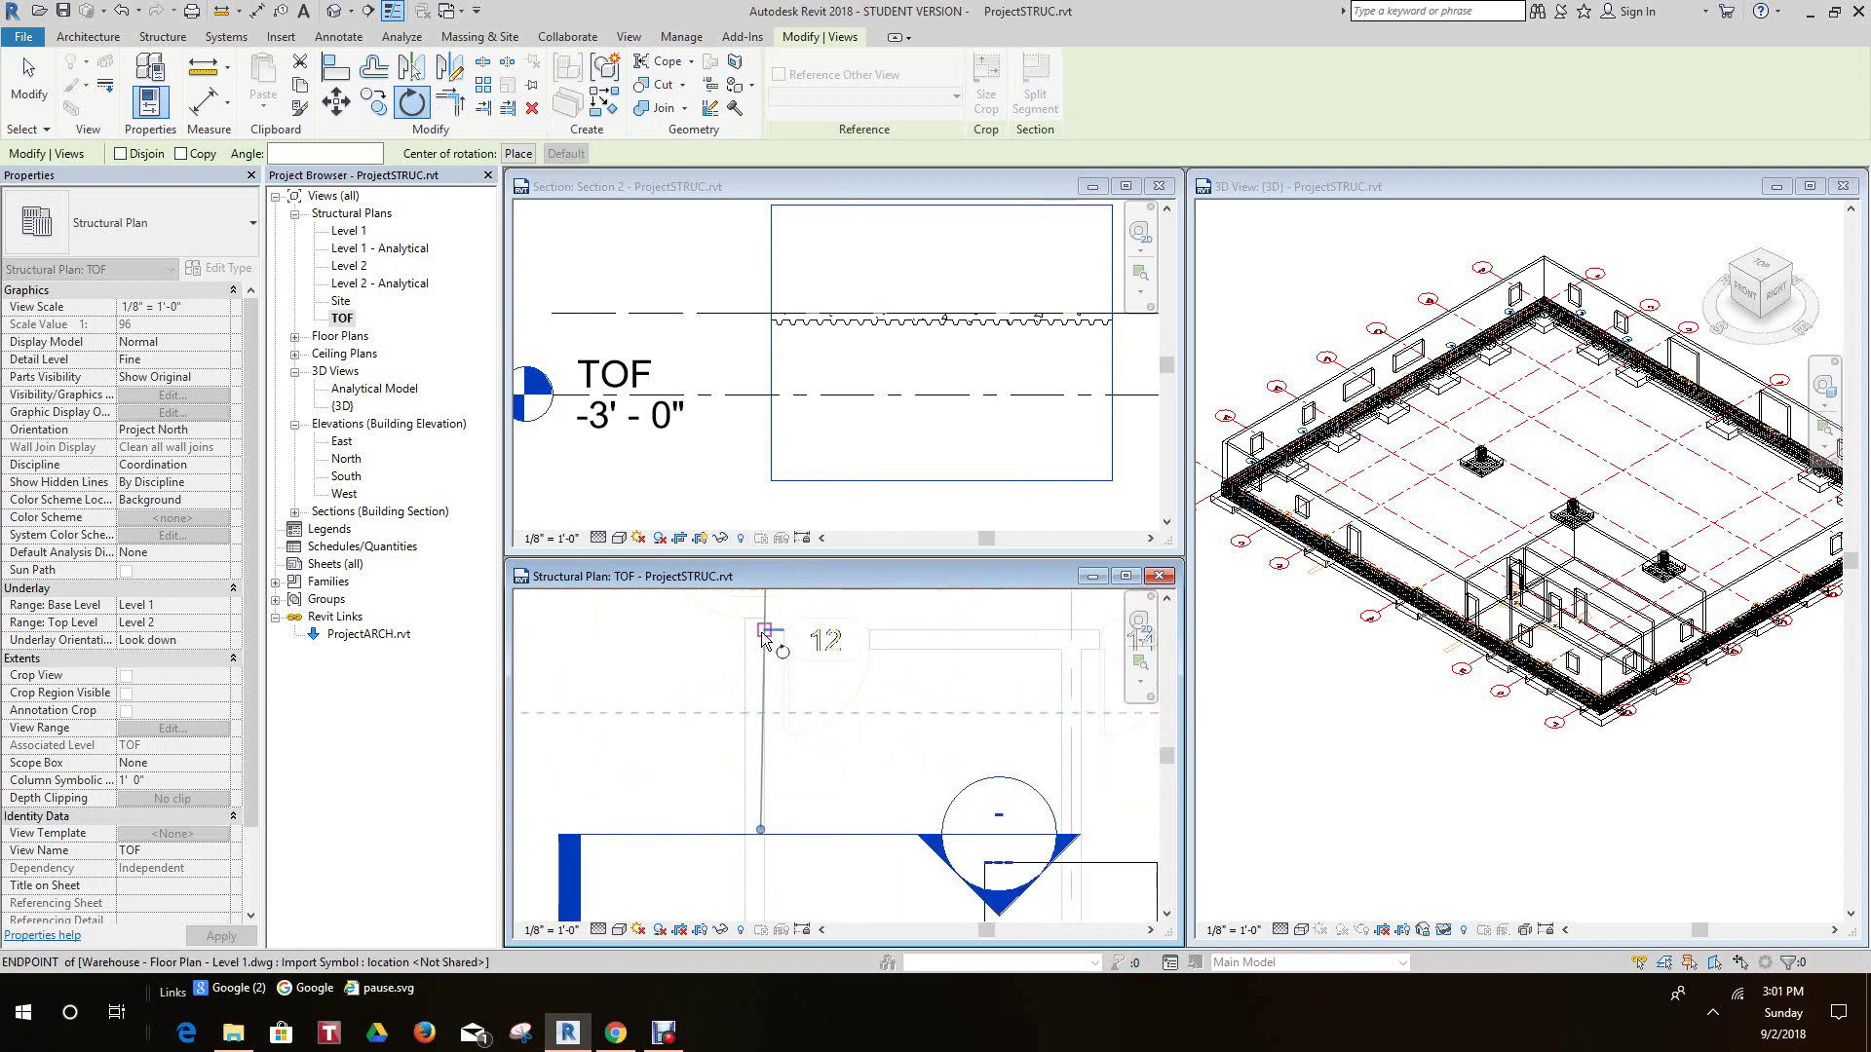
left_click(759, 633)
scroll(757, 645, "up", 2)
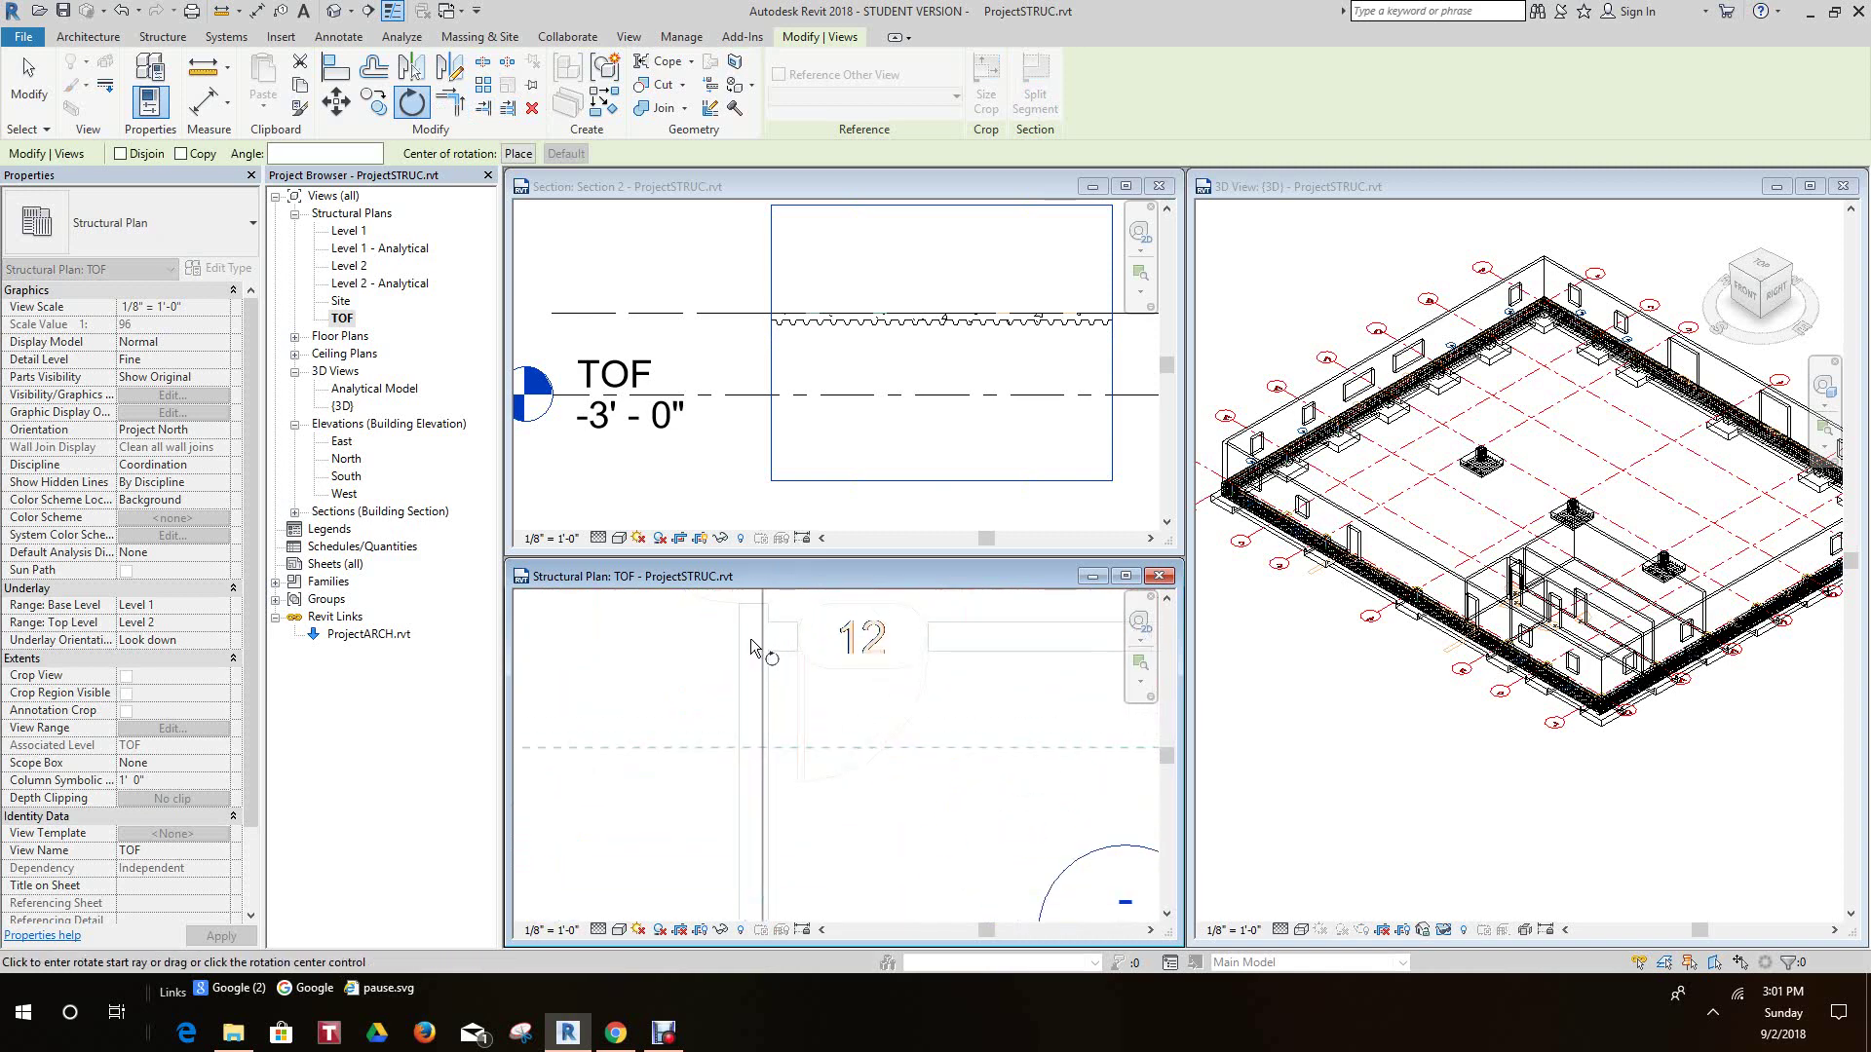
scroll(701, 643, "down", 3)
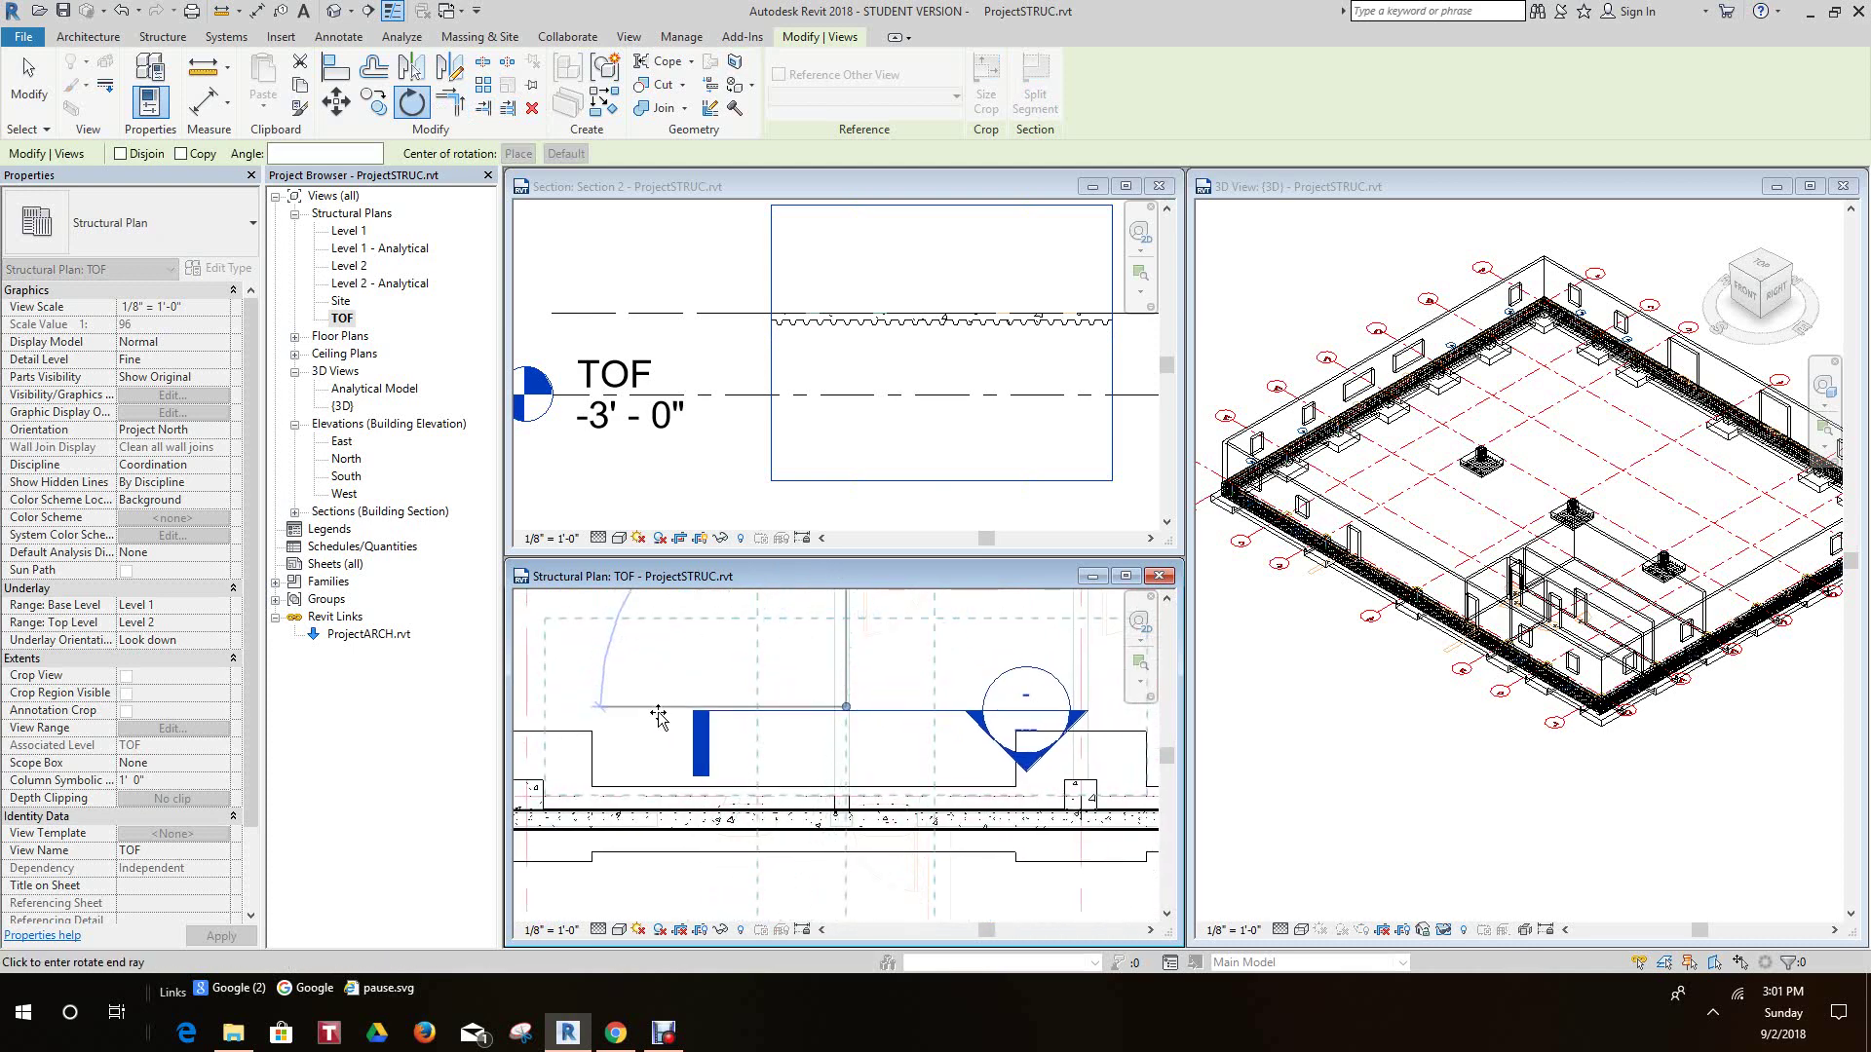
scroll(658, 716, "down", 2)
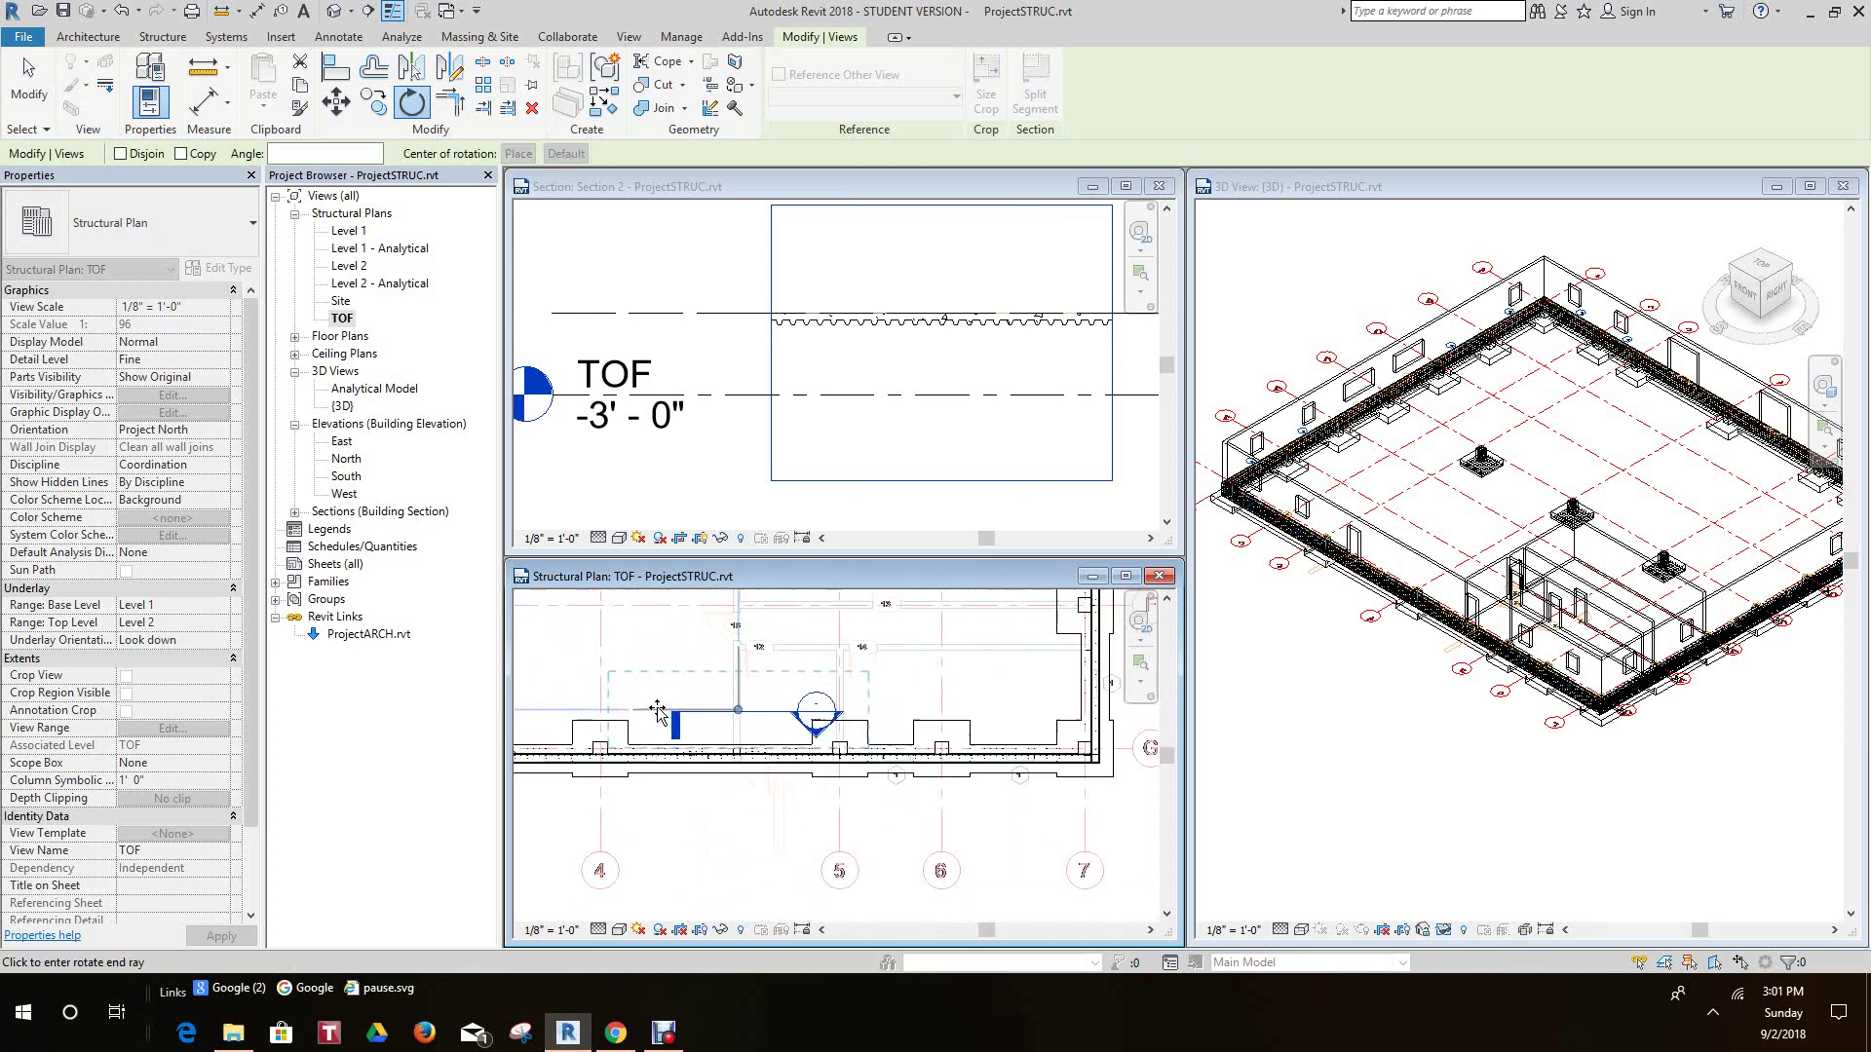
scroll(659, 716, "down", 1)
middle_click_drag(678, 719, 680, 772)
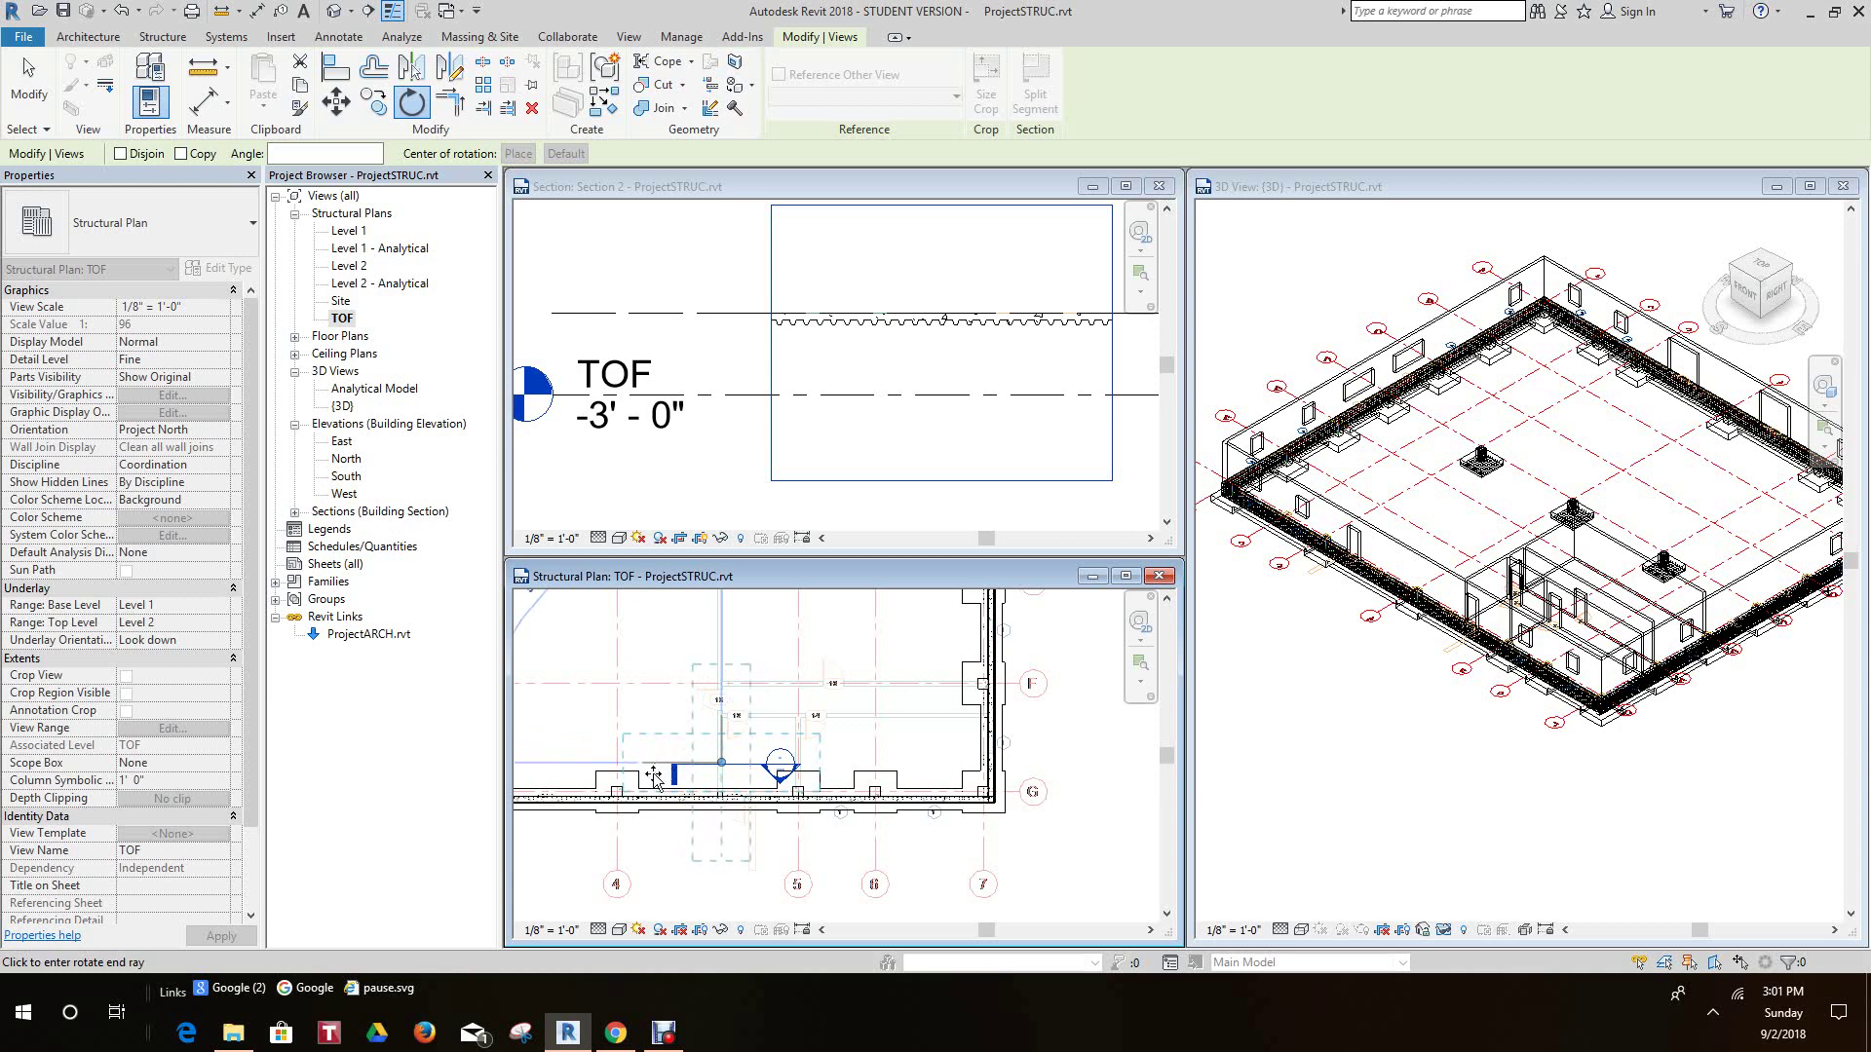
scroll(657, 760, "down", 2)
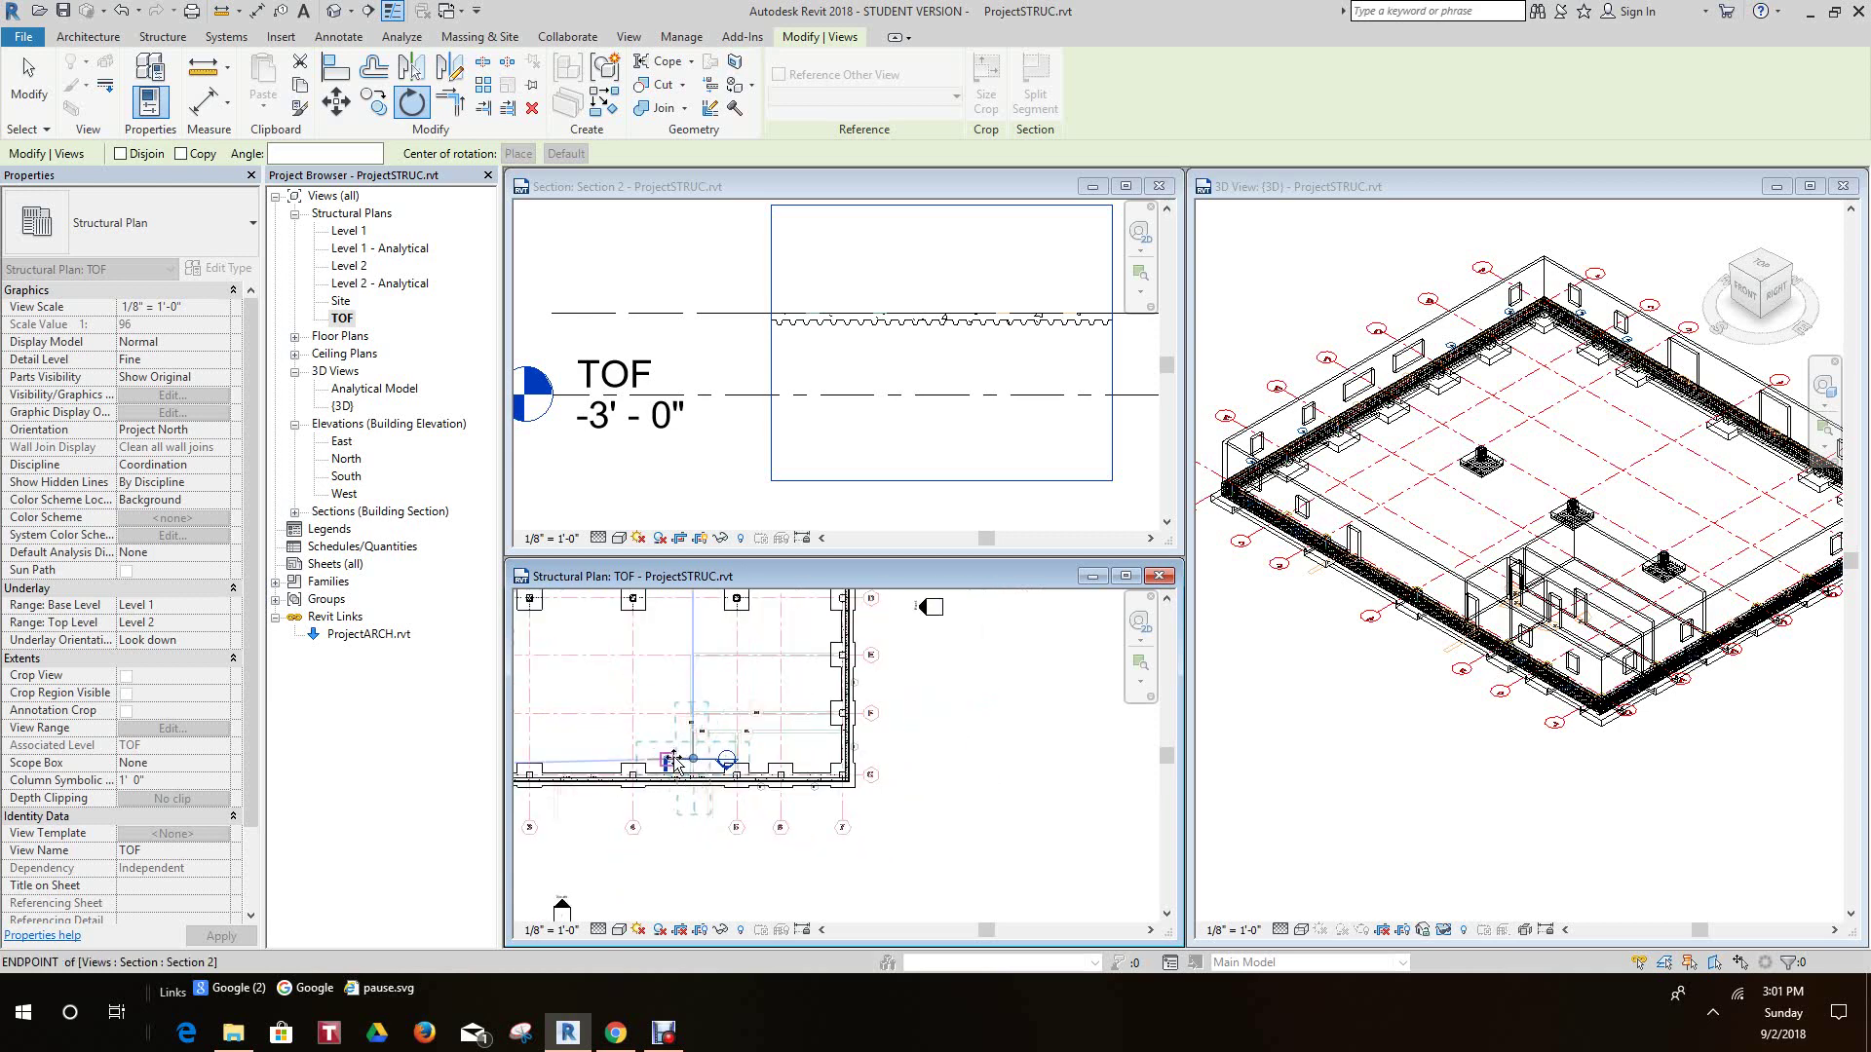
scroll(731, 765, "down", 2)
middle_click_drag(713, 748, 748, 759)
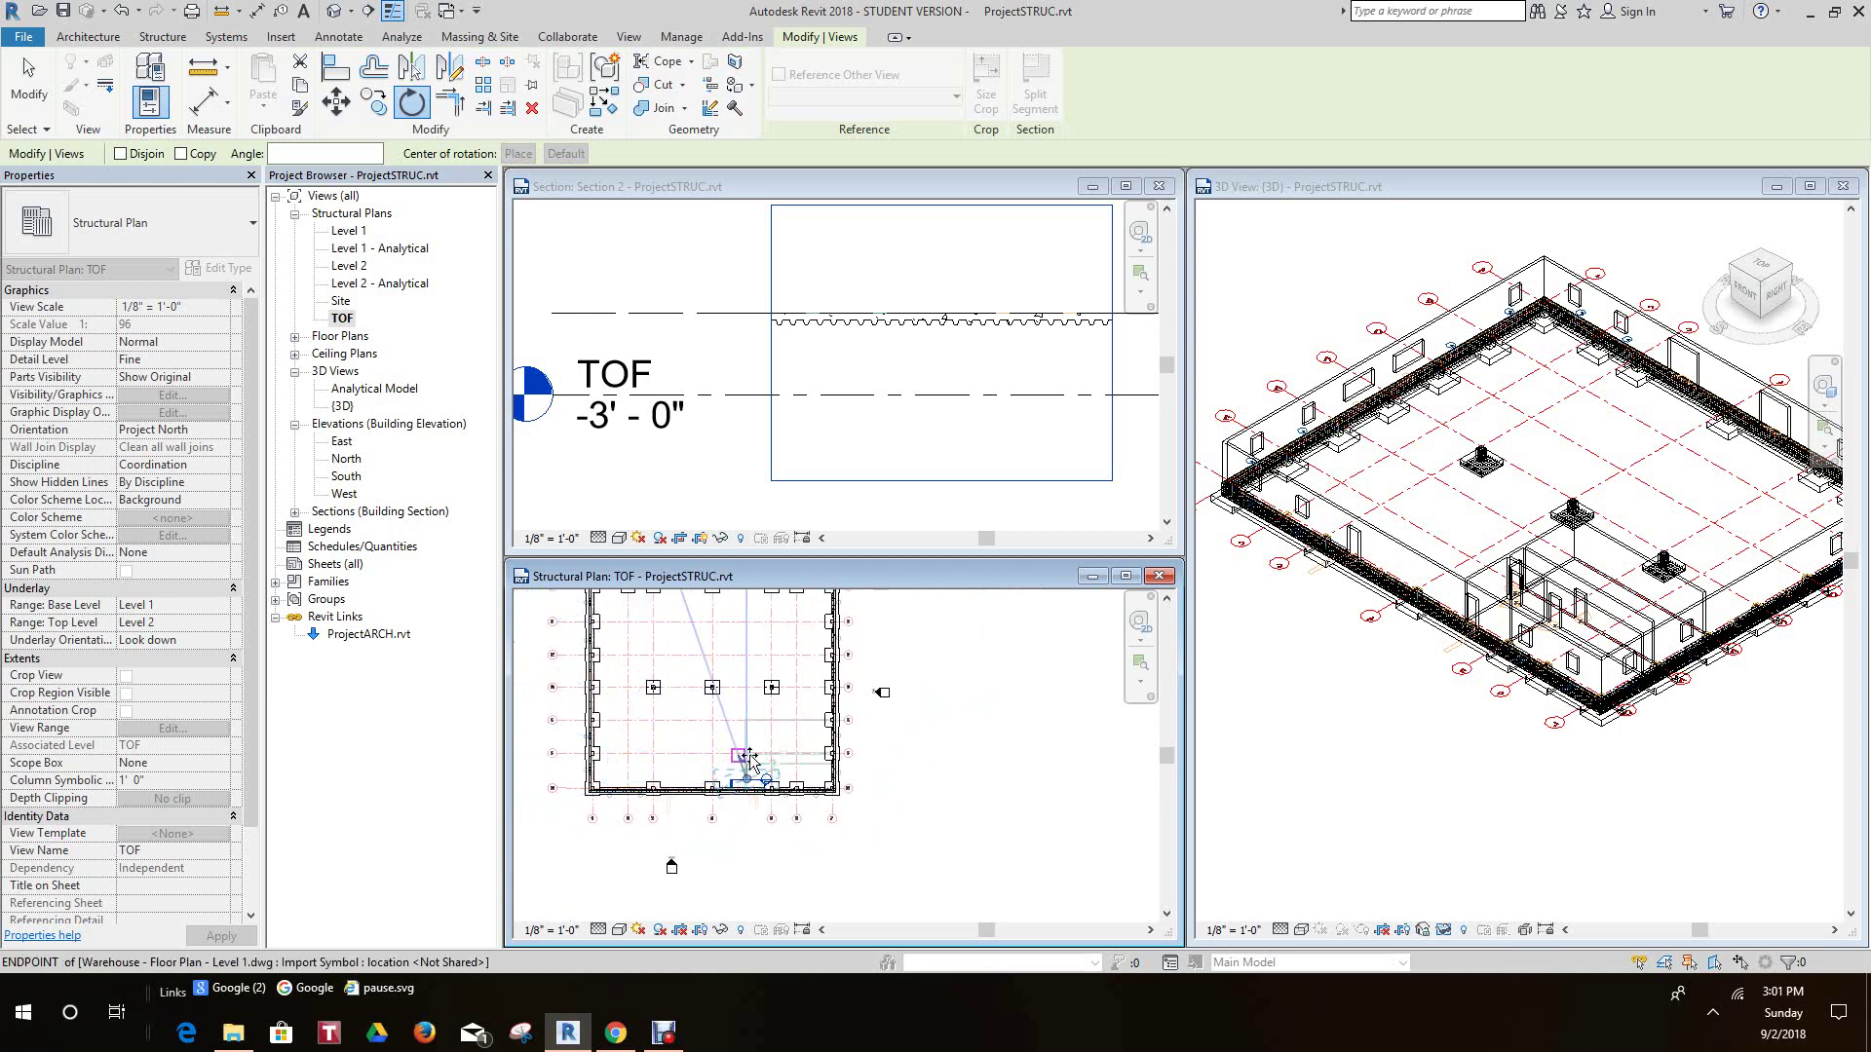
- Close the Section 2 view, tile the TOF plan beside the 3D view and fit both models in their windows
left_click(1164, 191)
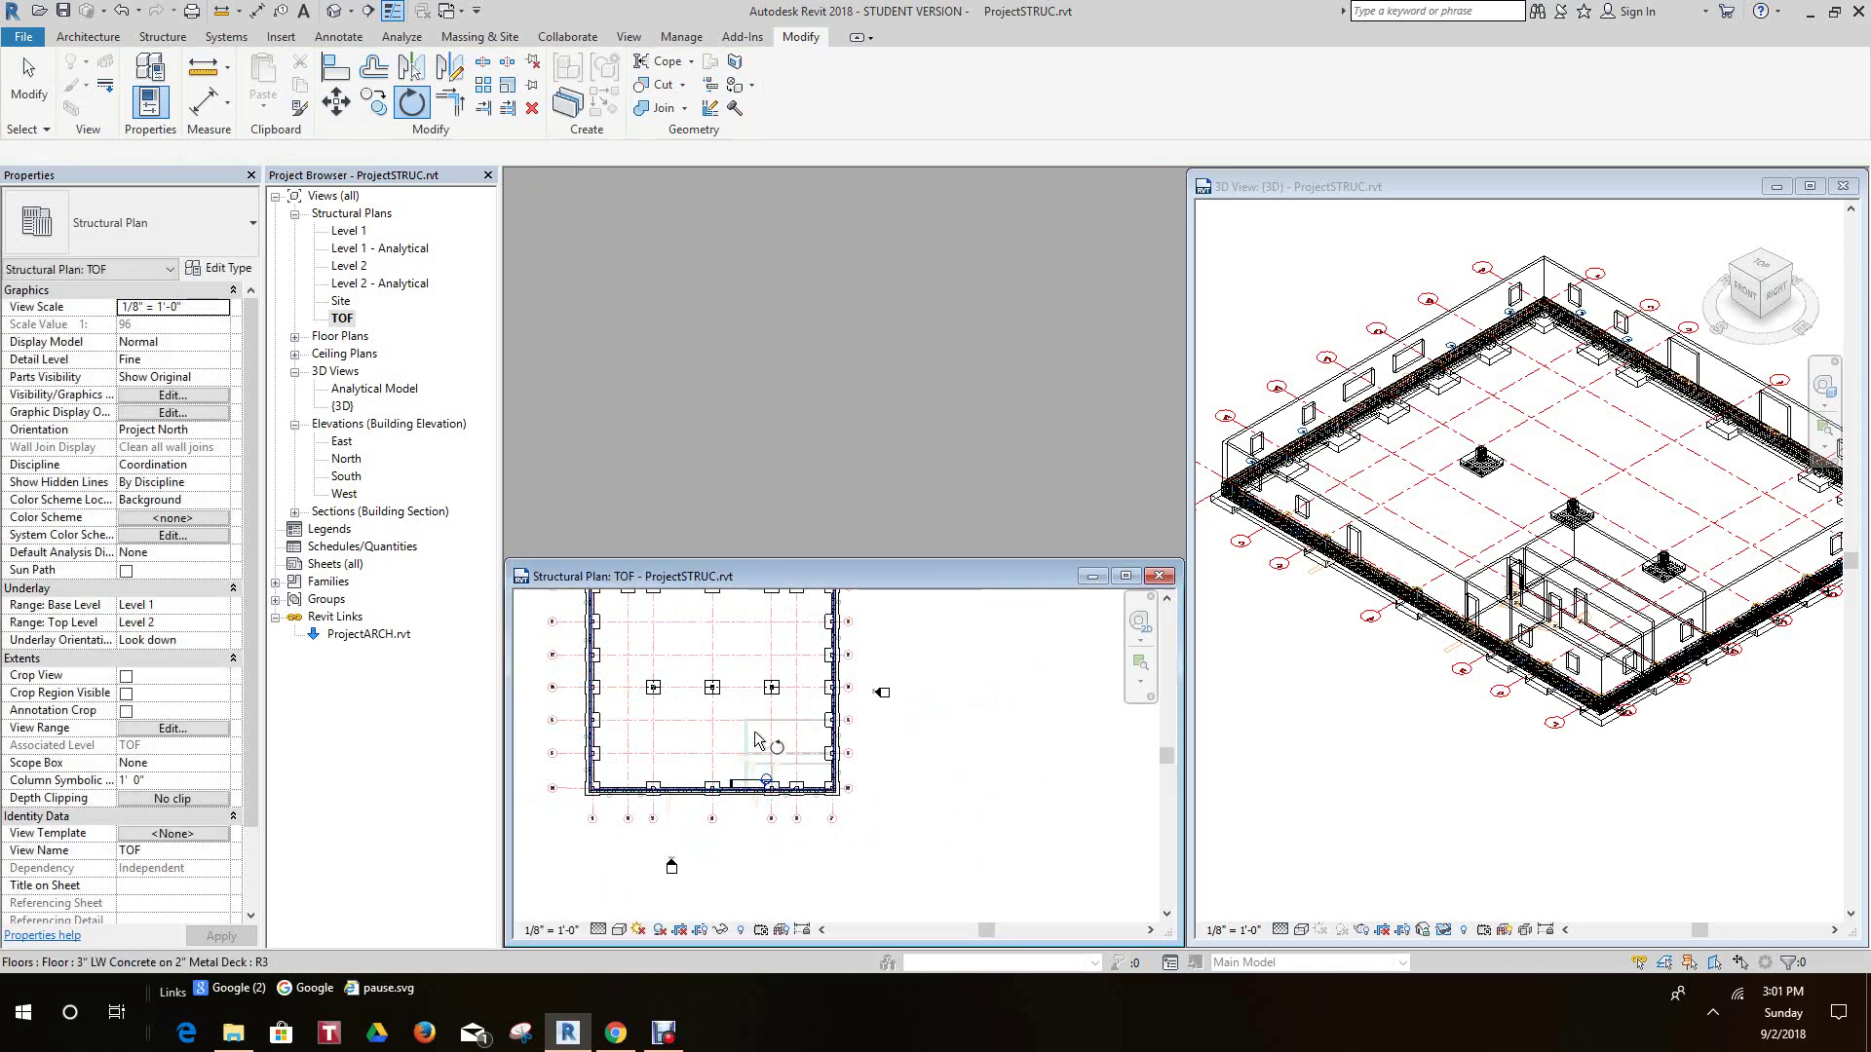
key("w")
key("t")
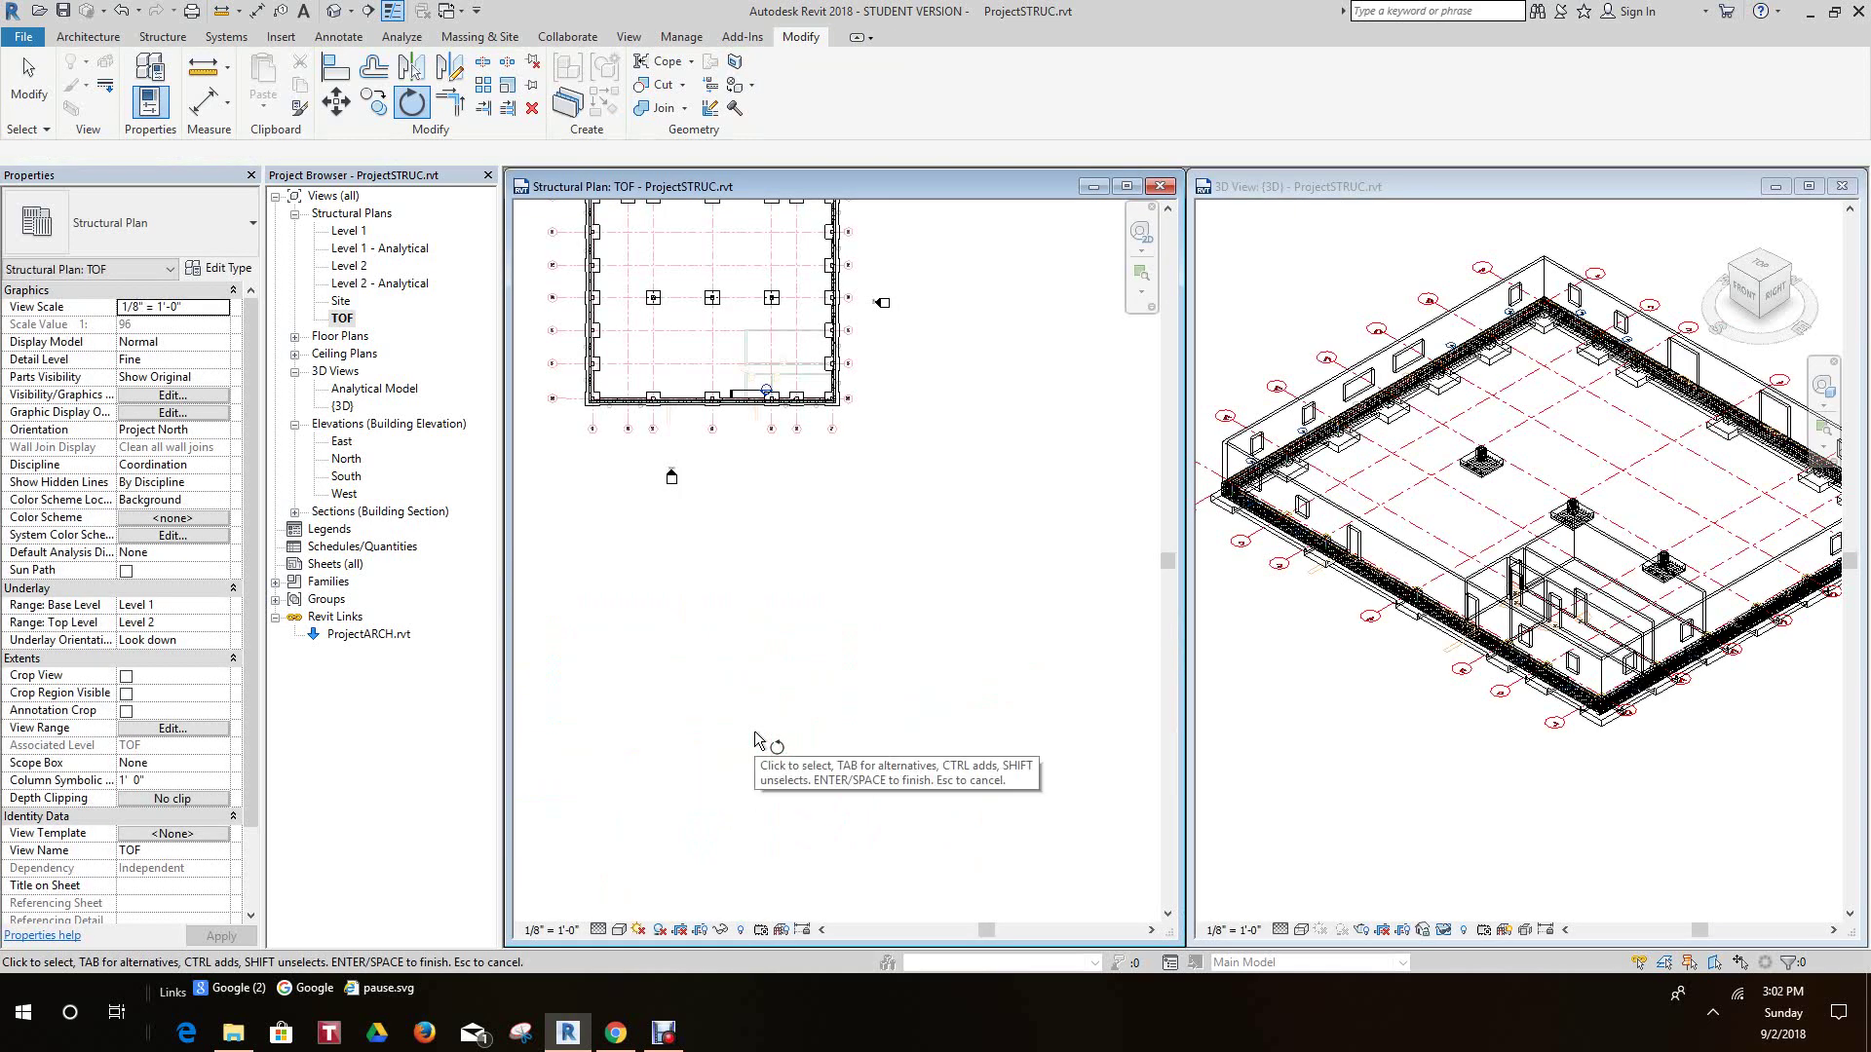
key("z")
key("a")
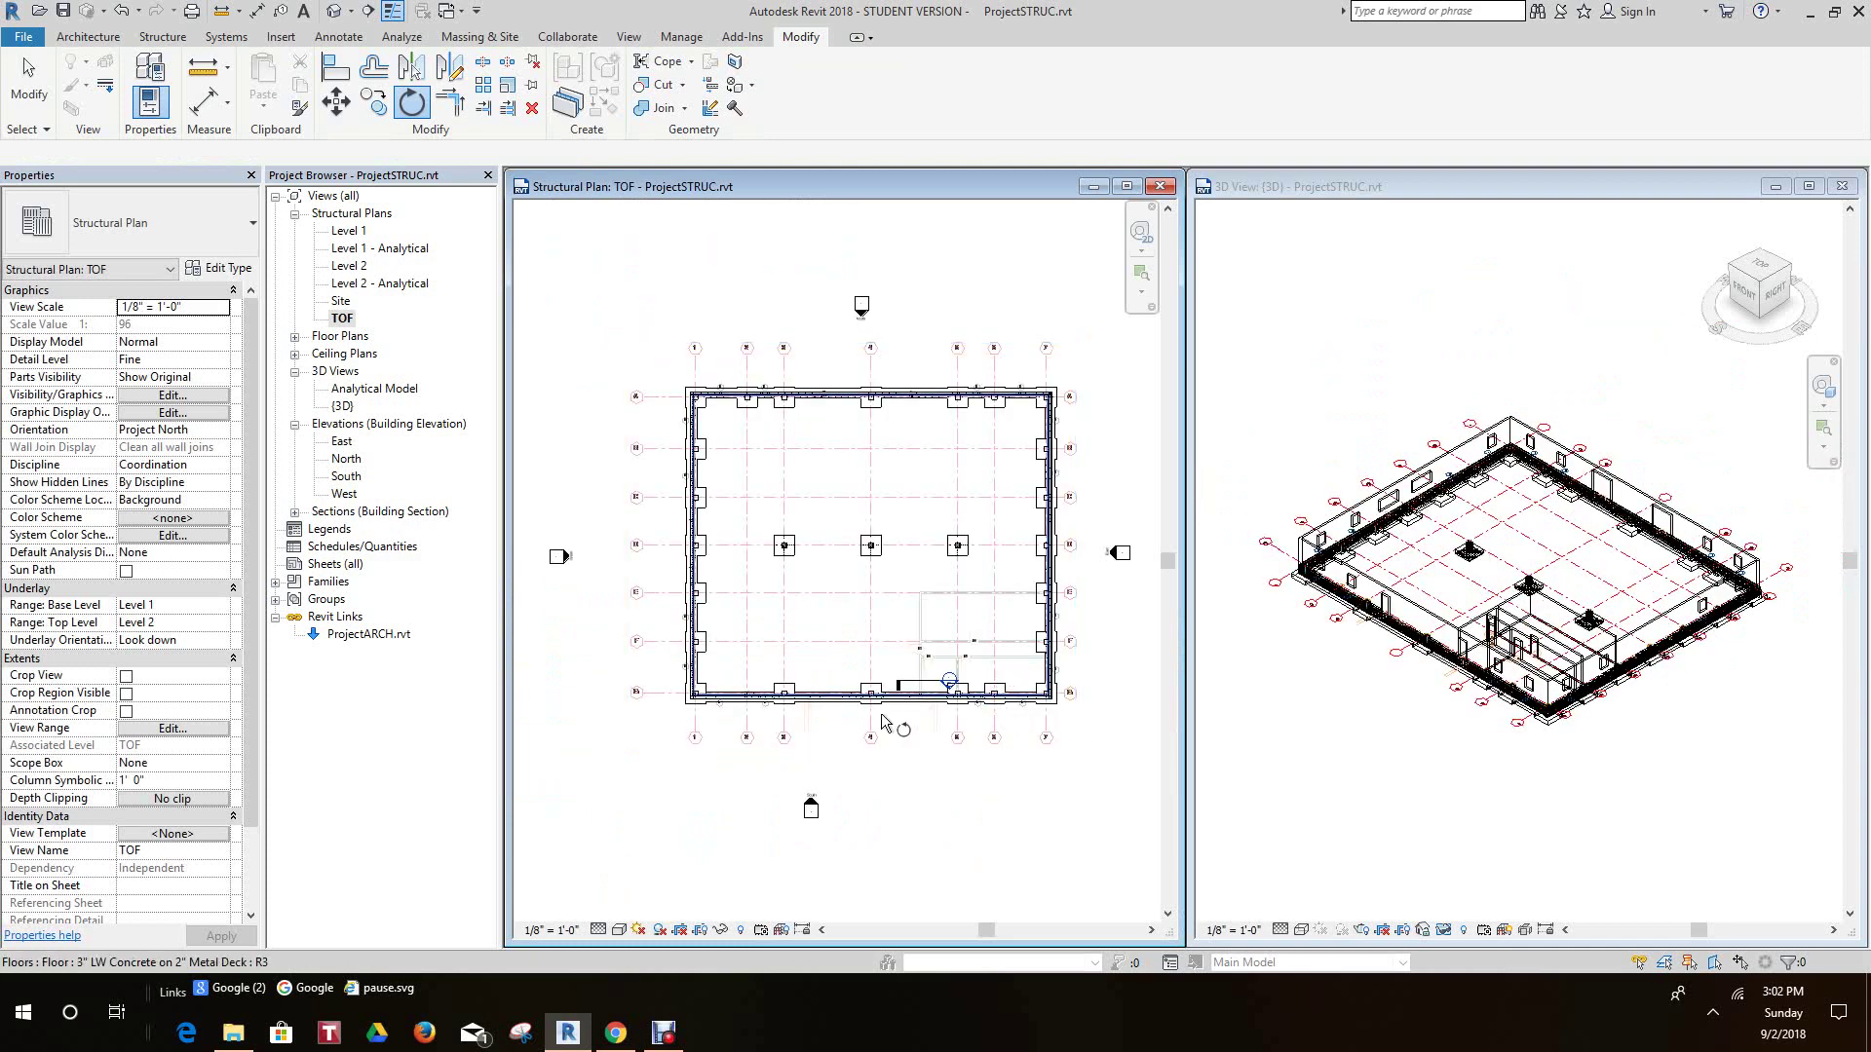
- Rotate the Section 2 marker 90° about its centre so it cuts across the grid G foundation wall
scroll(887, 770, "up", 4)
right_click(879, 828)
left_click(926, 561)
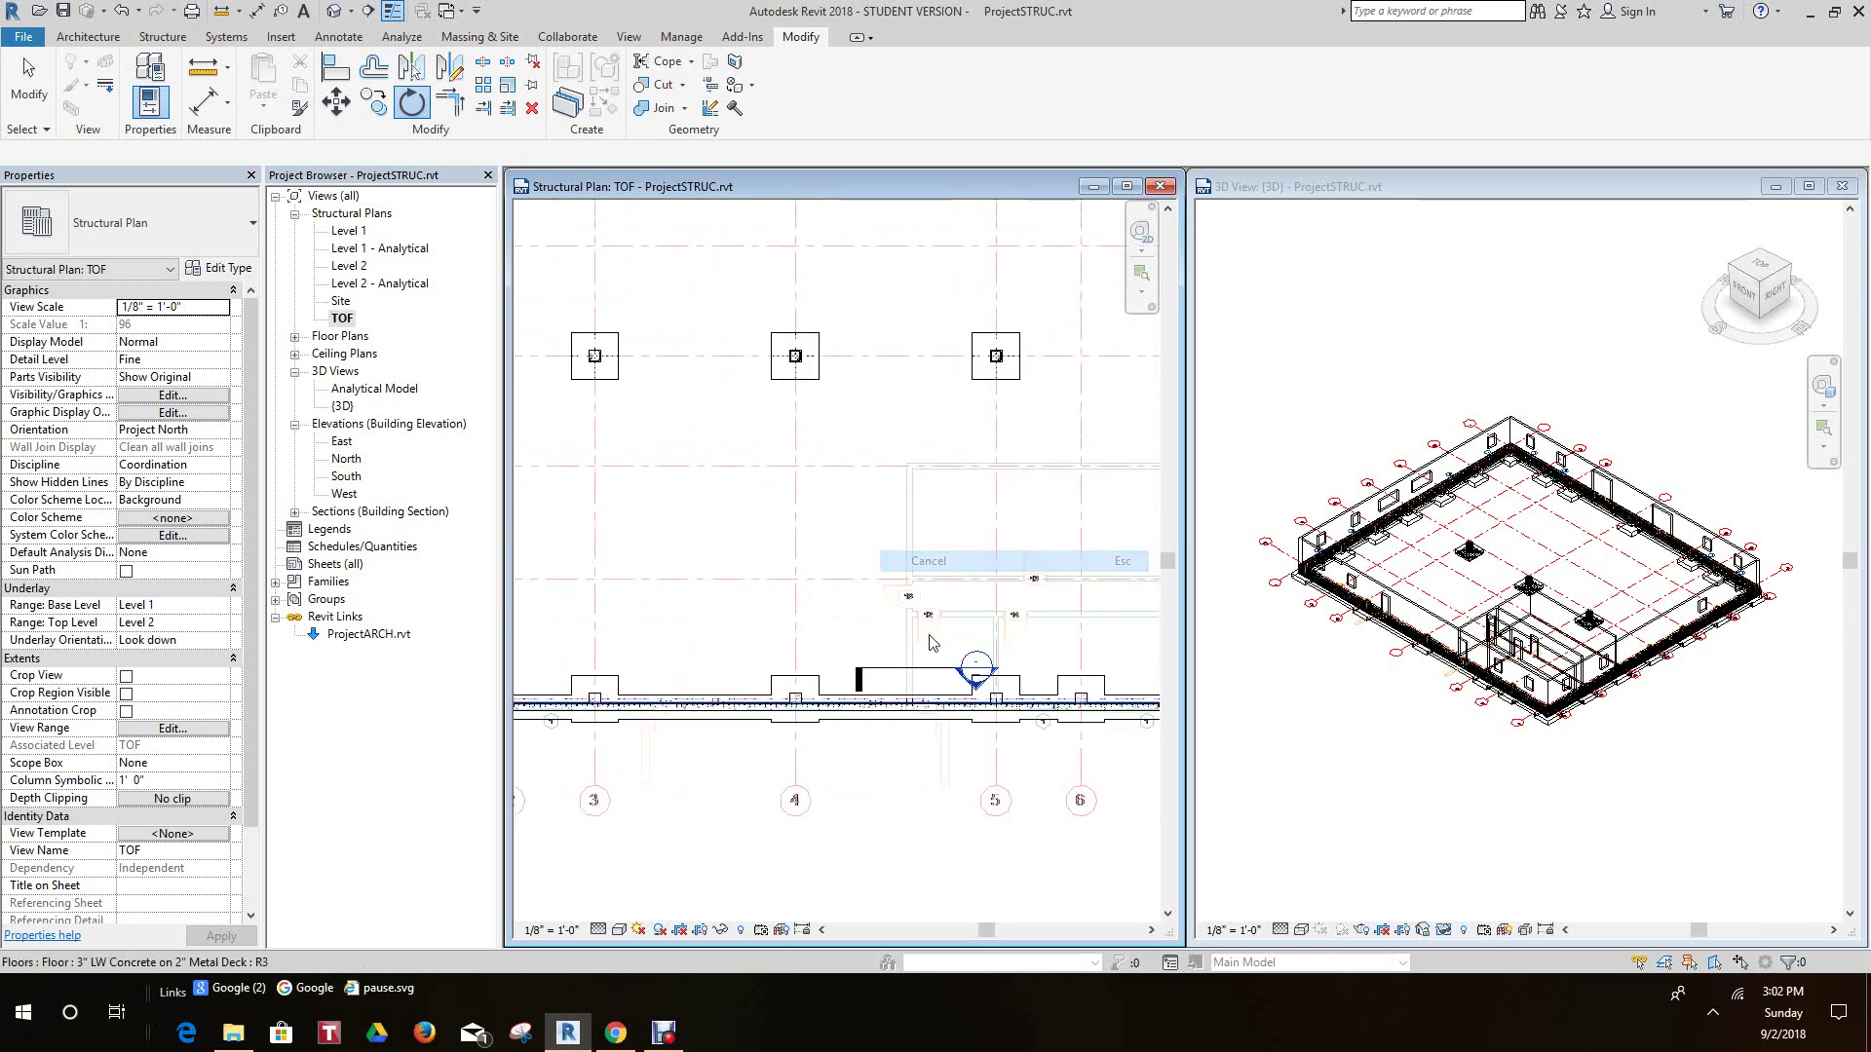
left_click(932, 679)
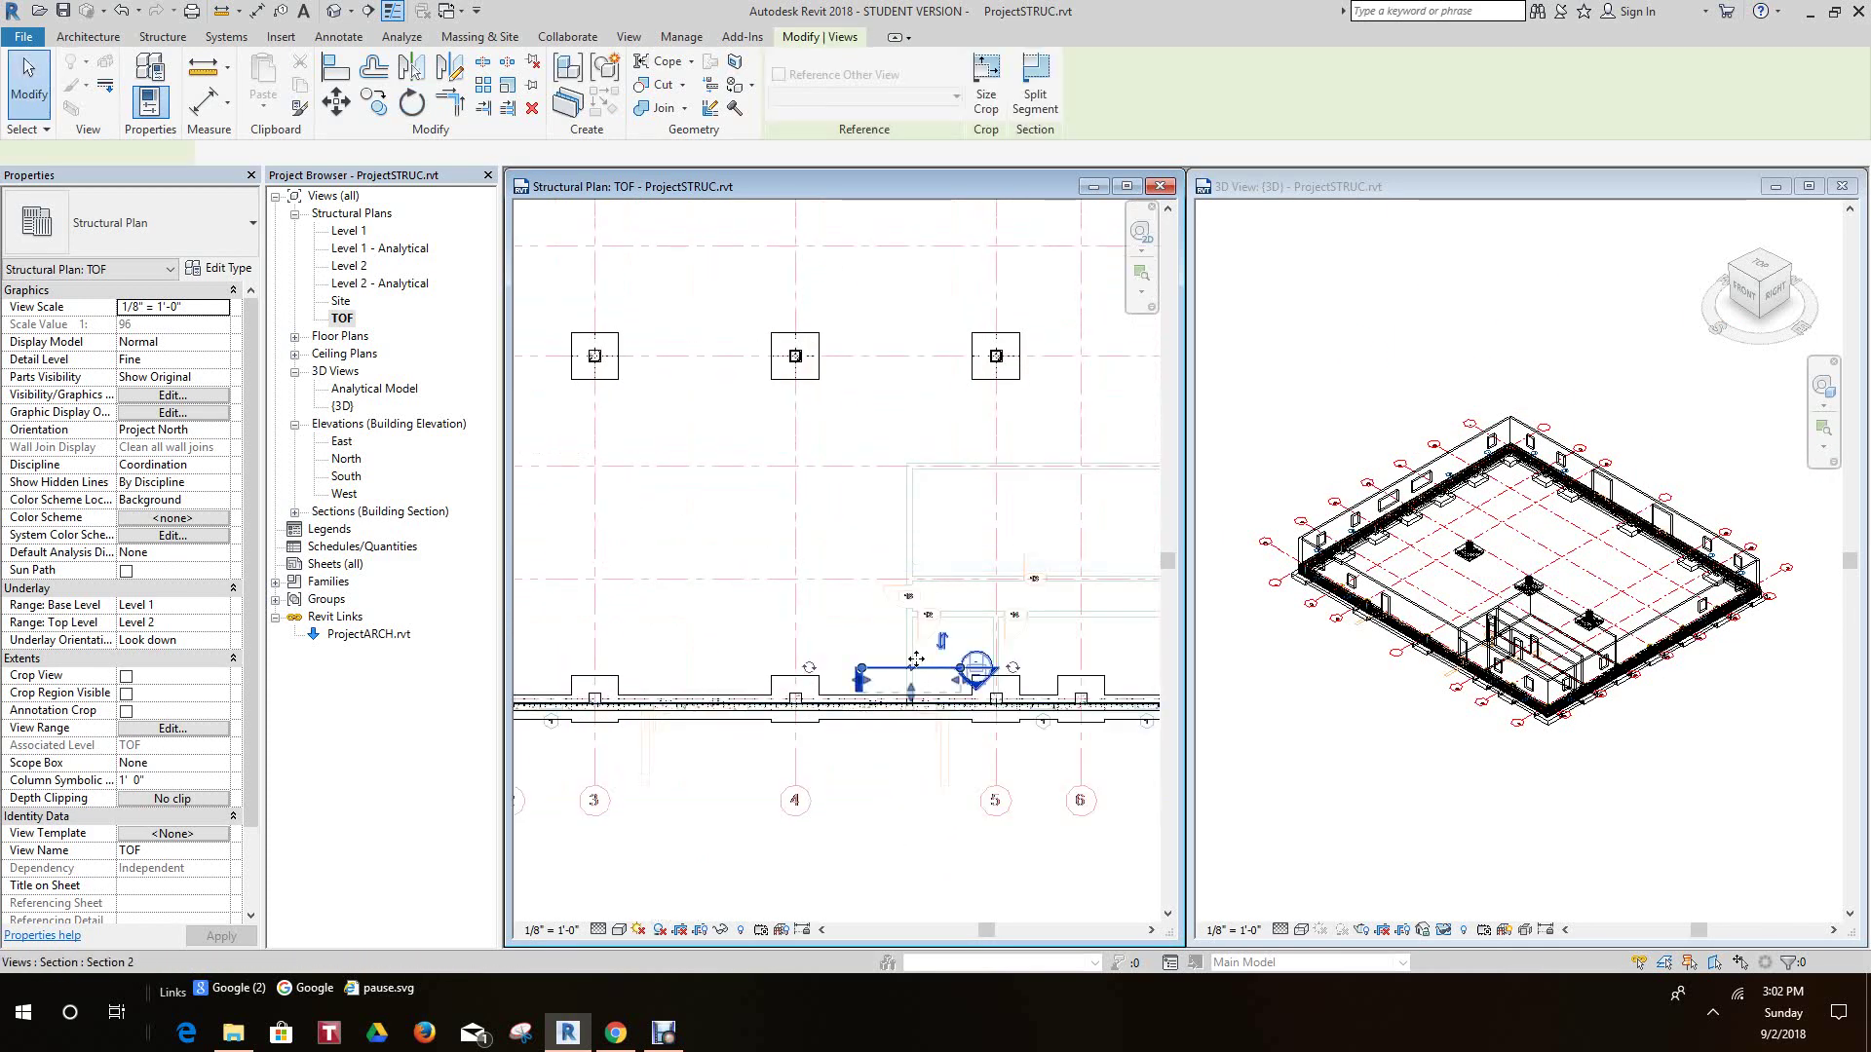
left_click(414, 105)
left_click(910, 382)
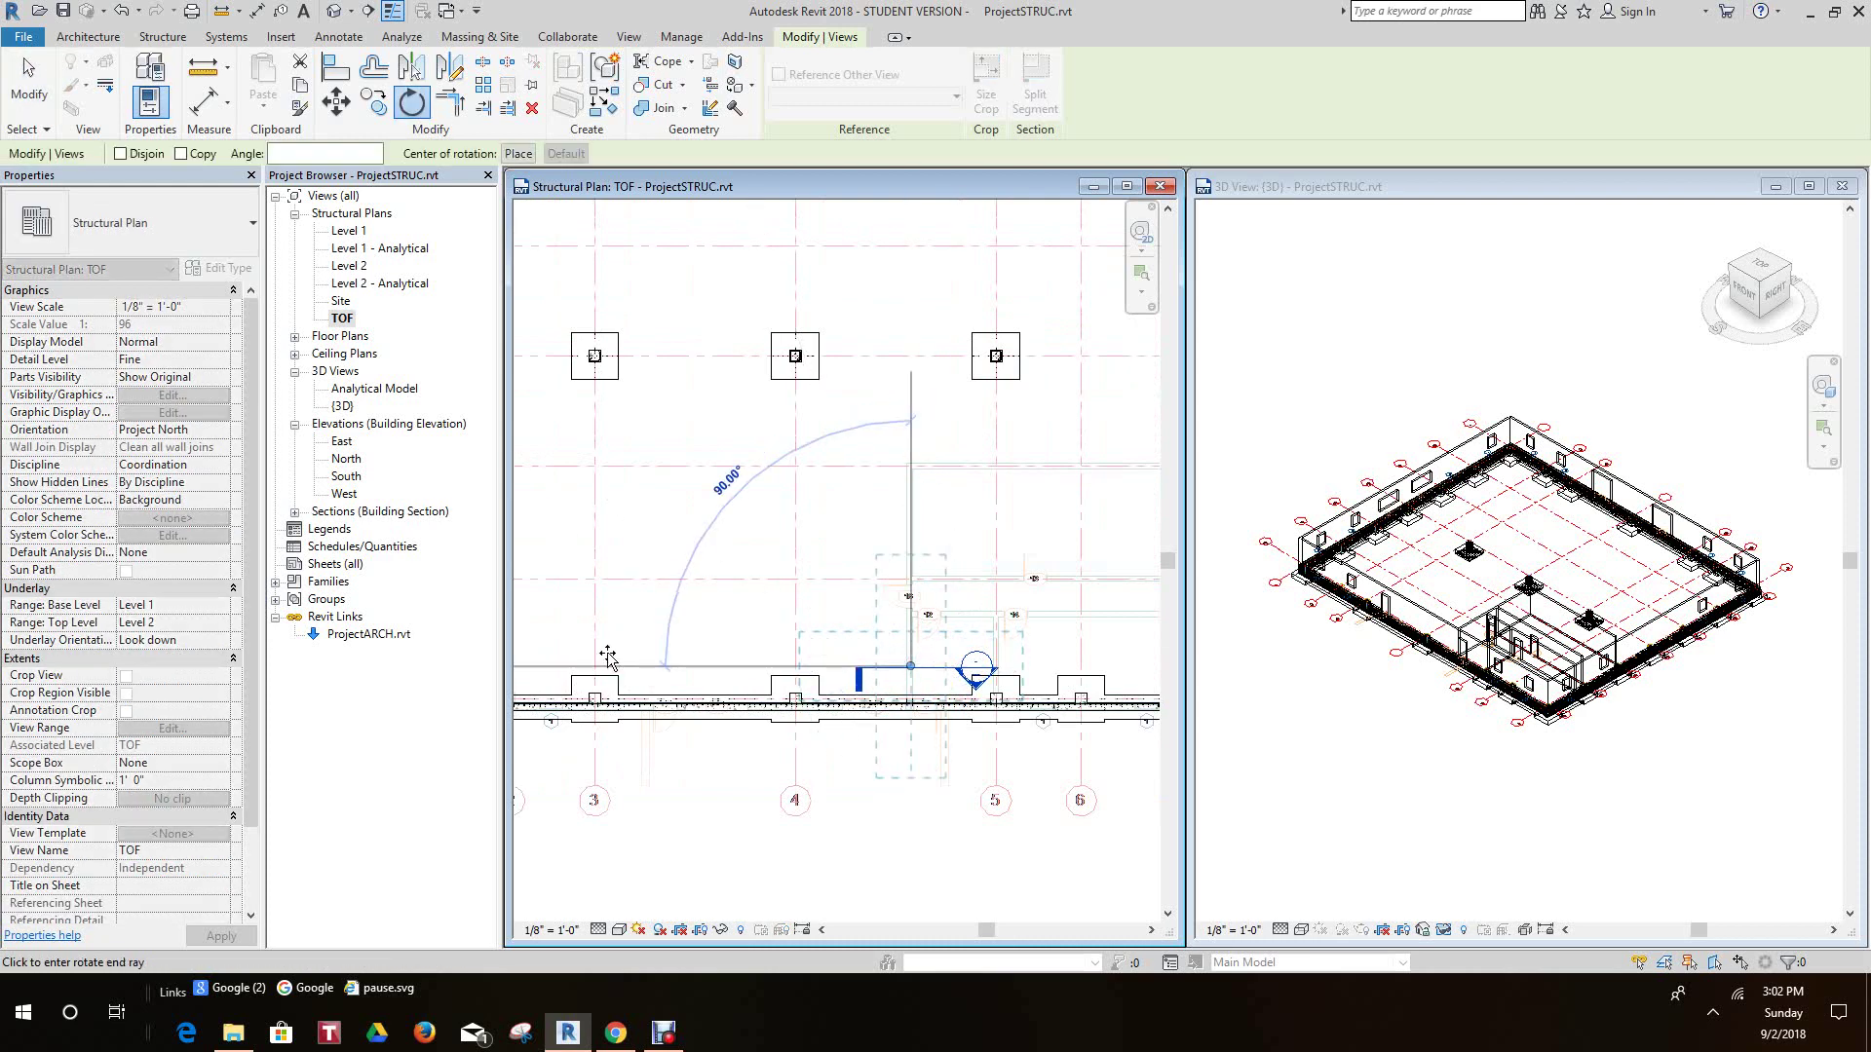
left_click(634, 662)
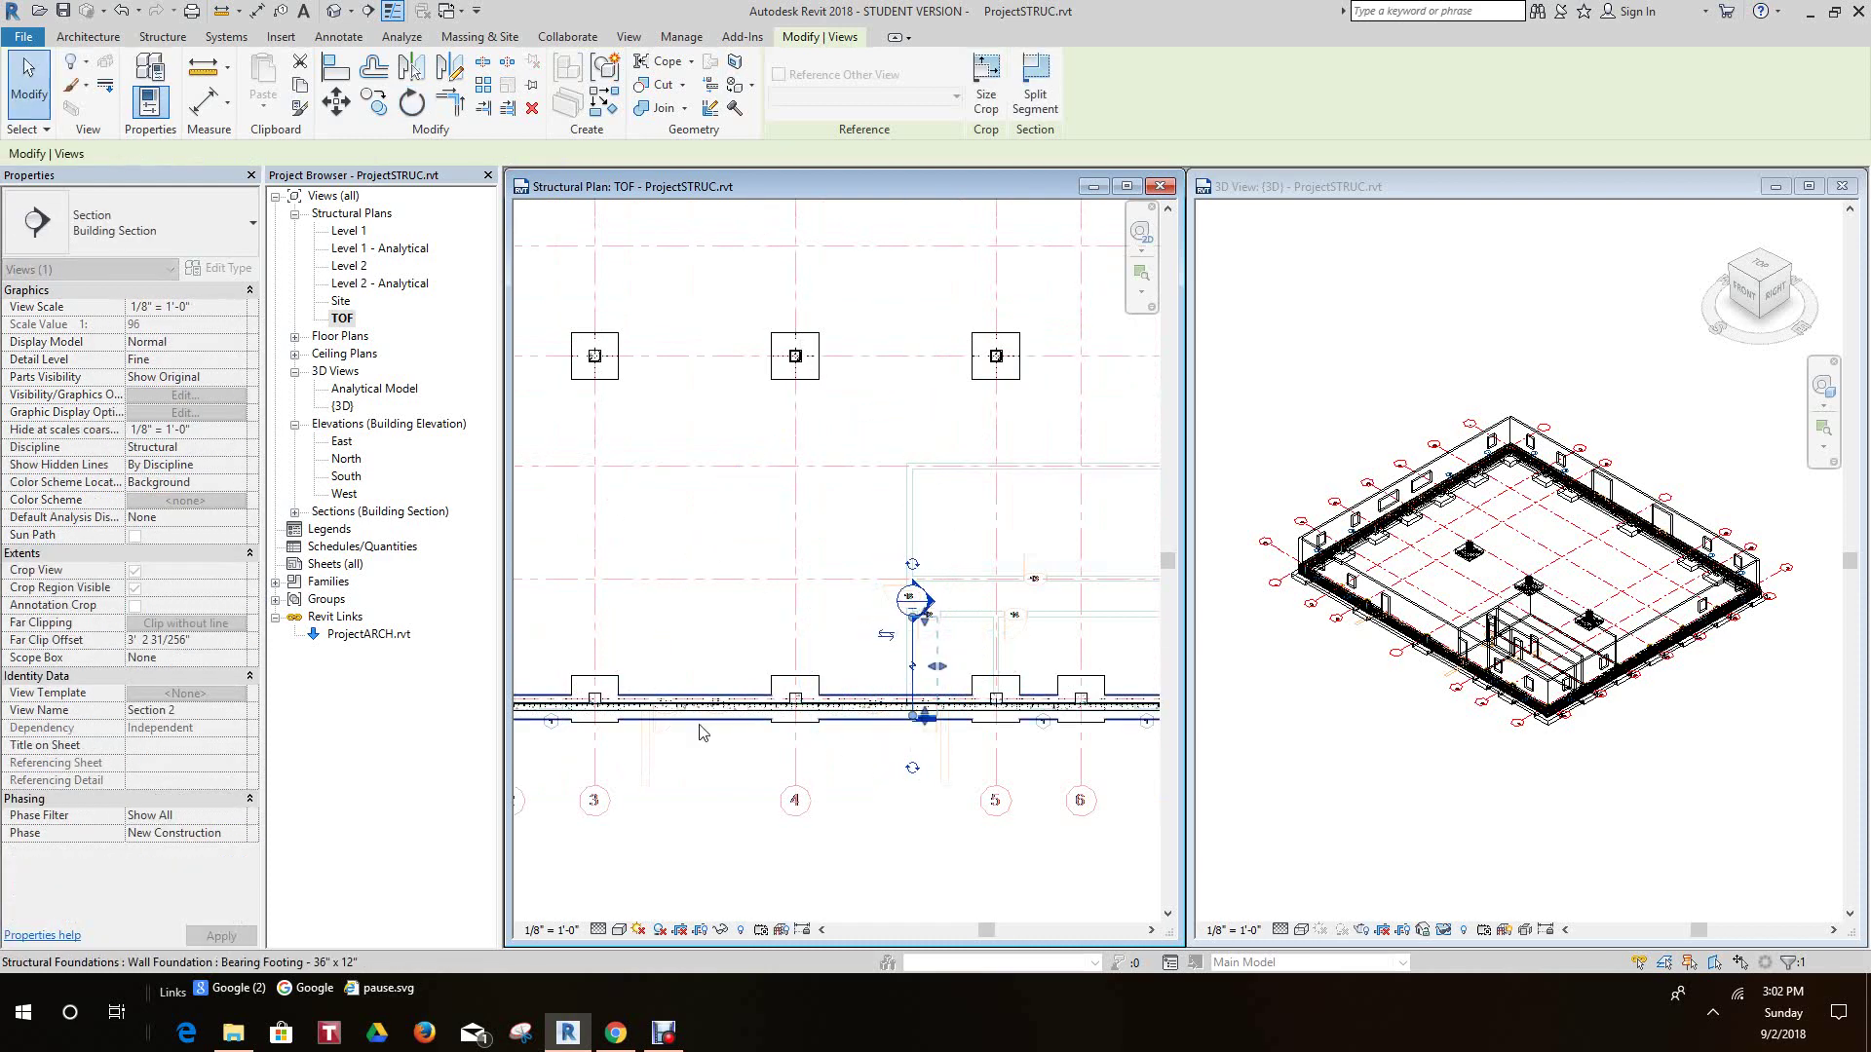
- Extend the Section 2 line's tail end outward past the grid G wall footing and deselect the section
key("Escape")
left_click(914, 672)
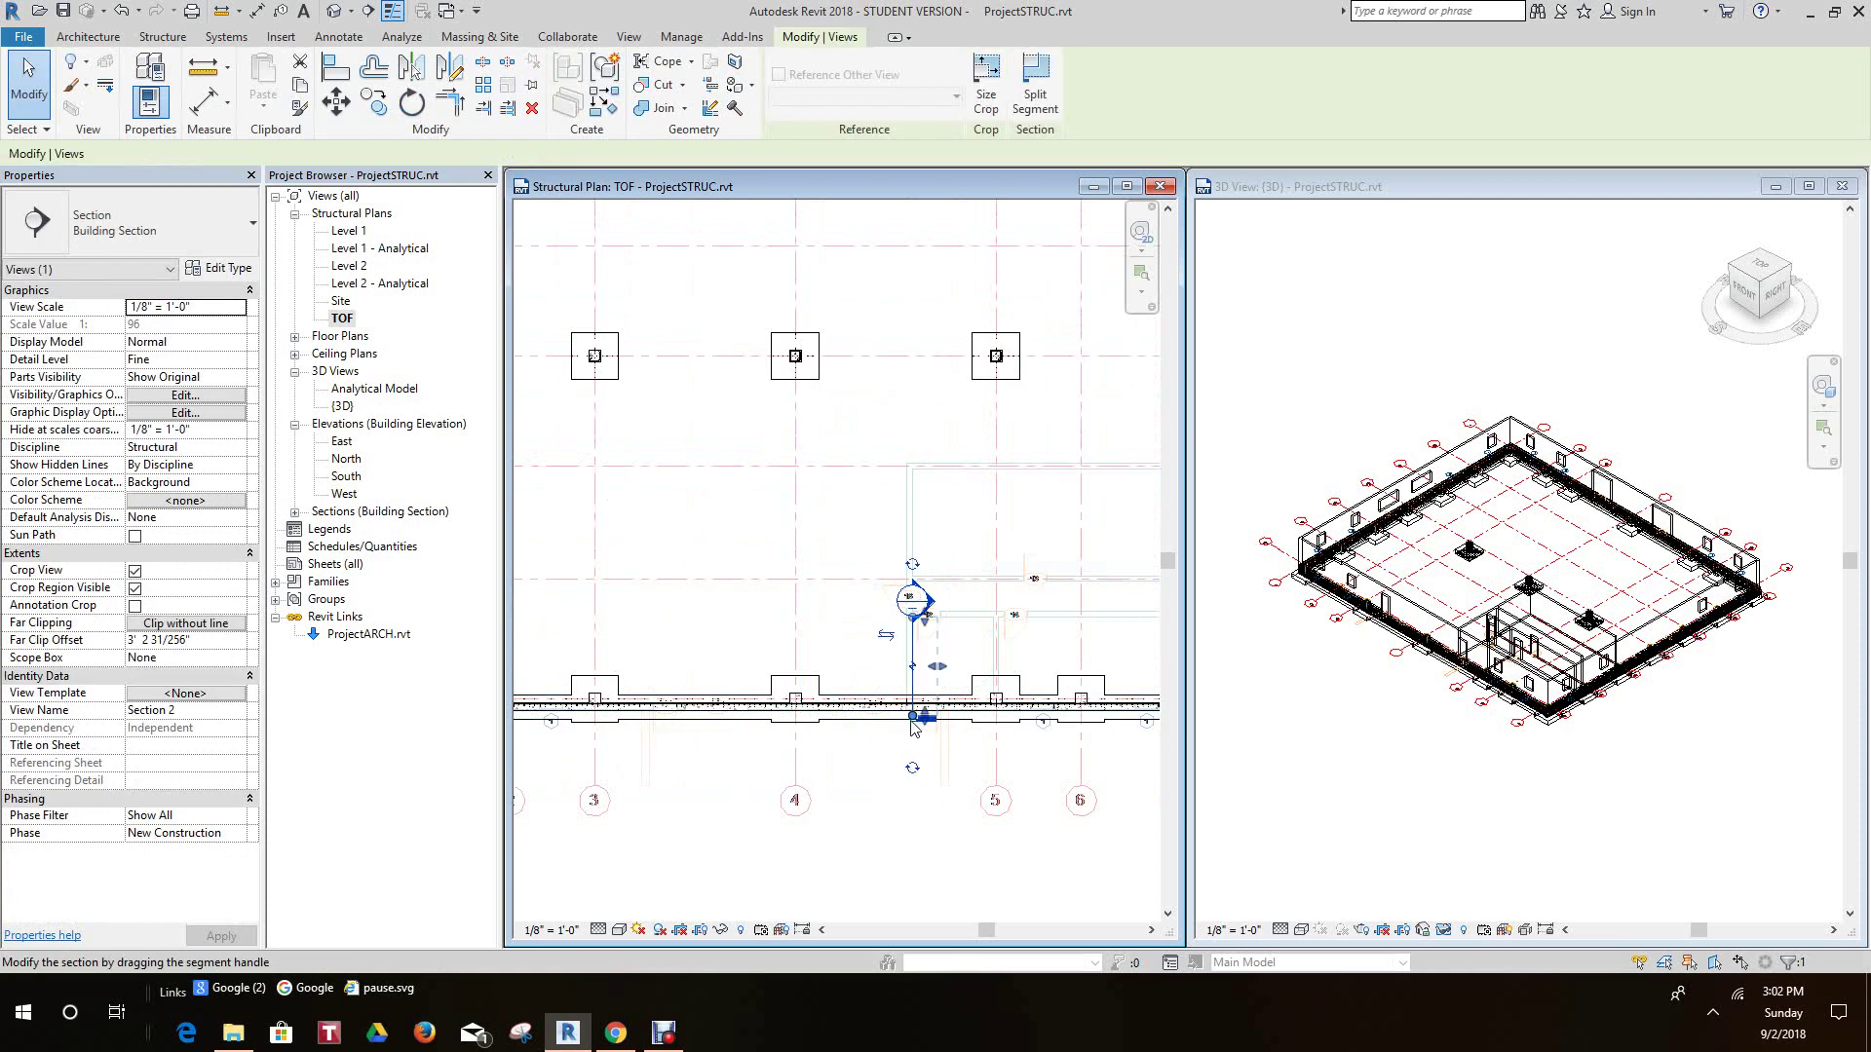
left_click_drag(913, 719, 913, 783)
left_click(865, 854)
scroll(919, 707, "down", 6)
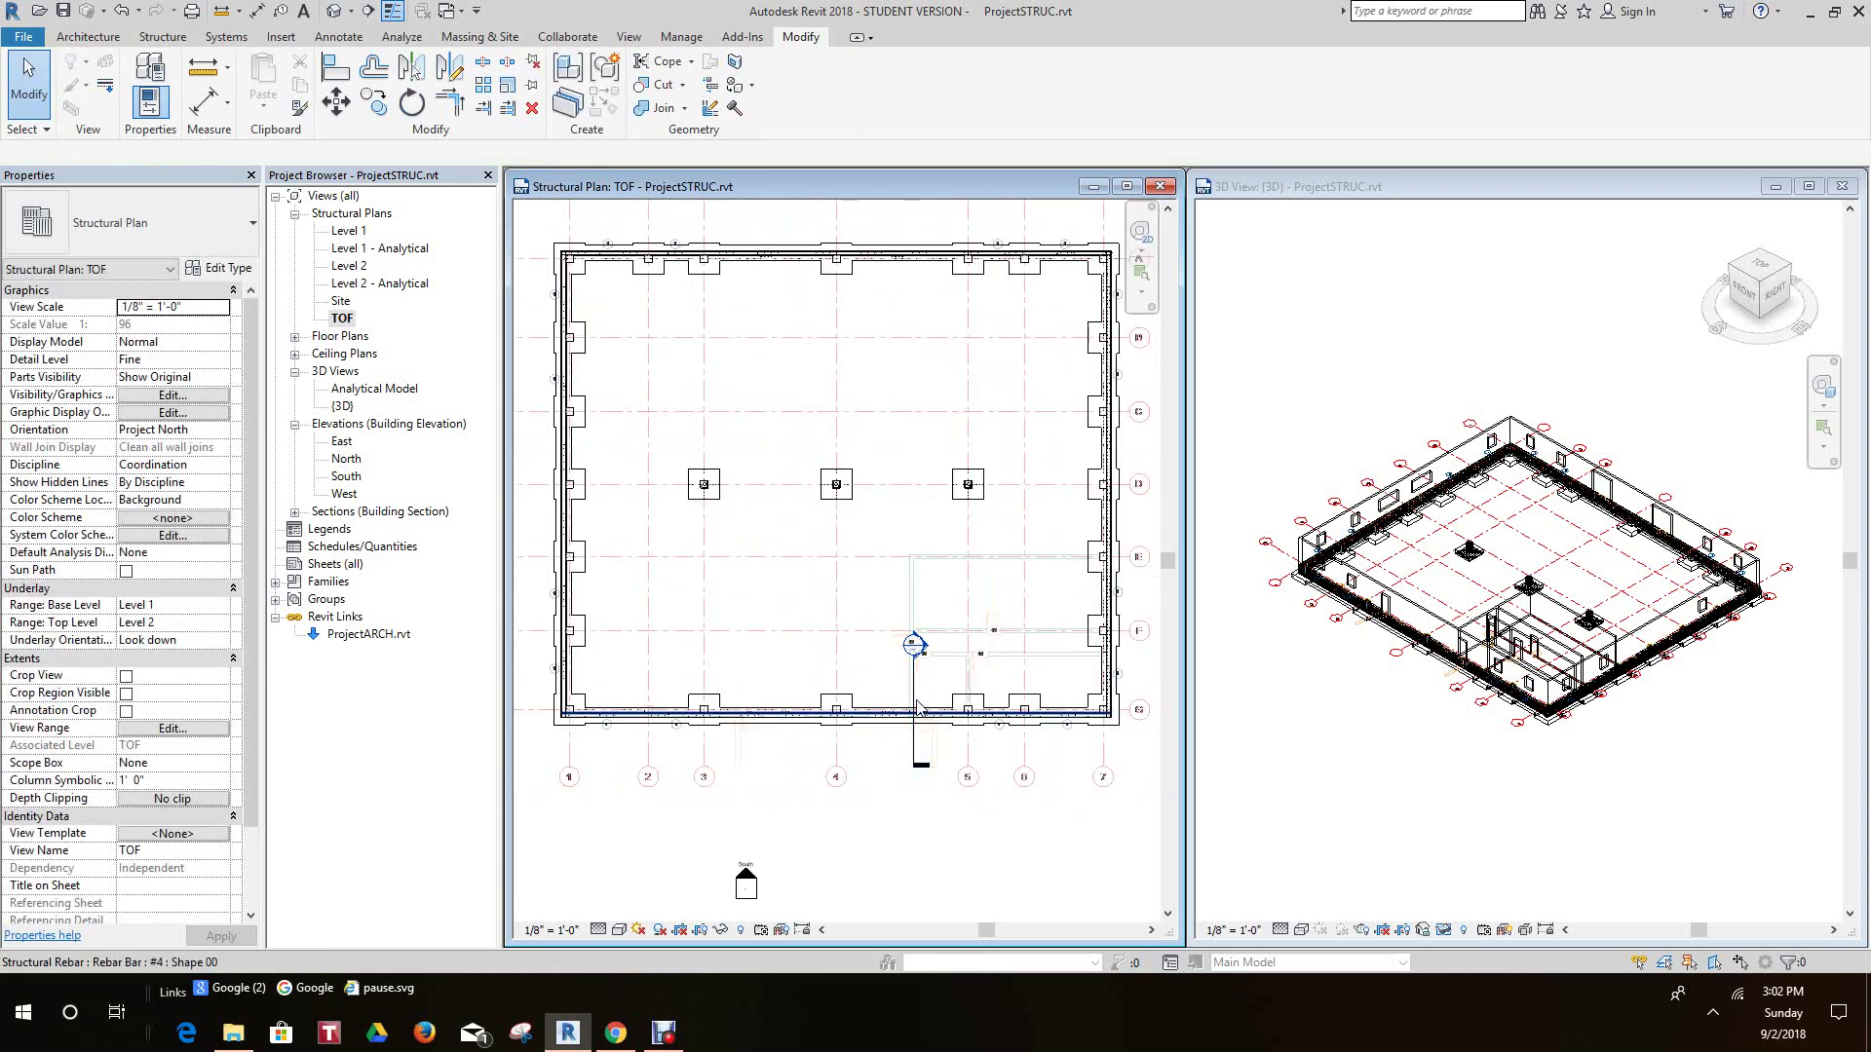
scroll(1567, 627, "up", 3)
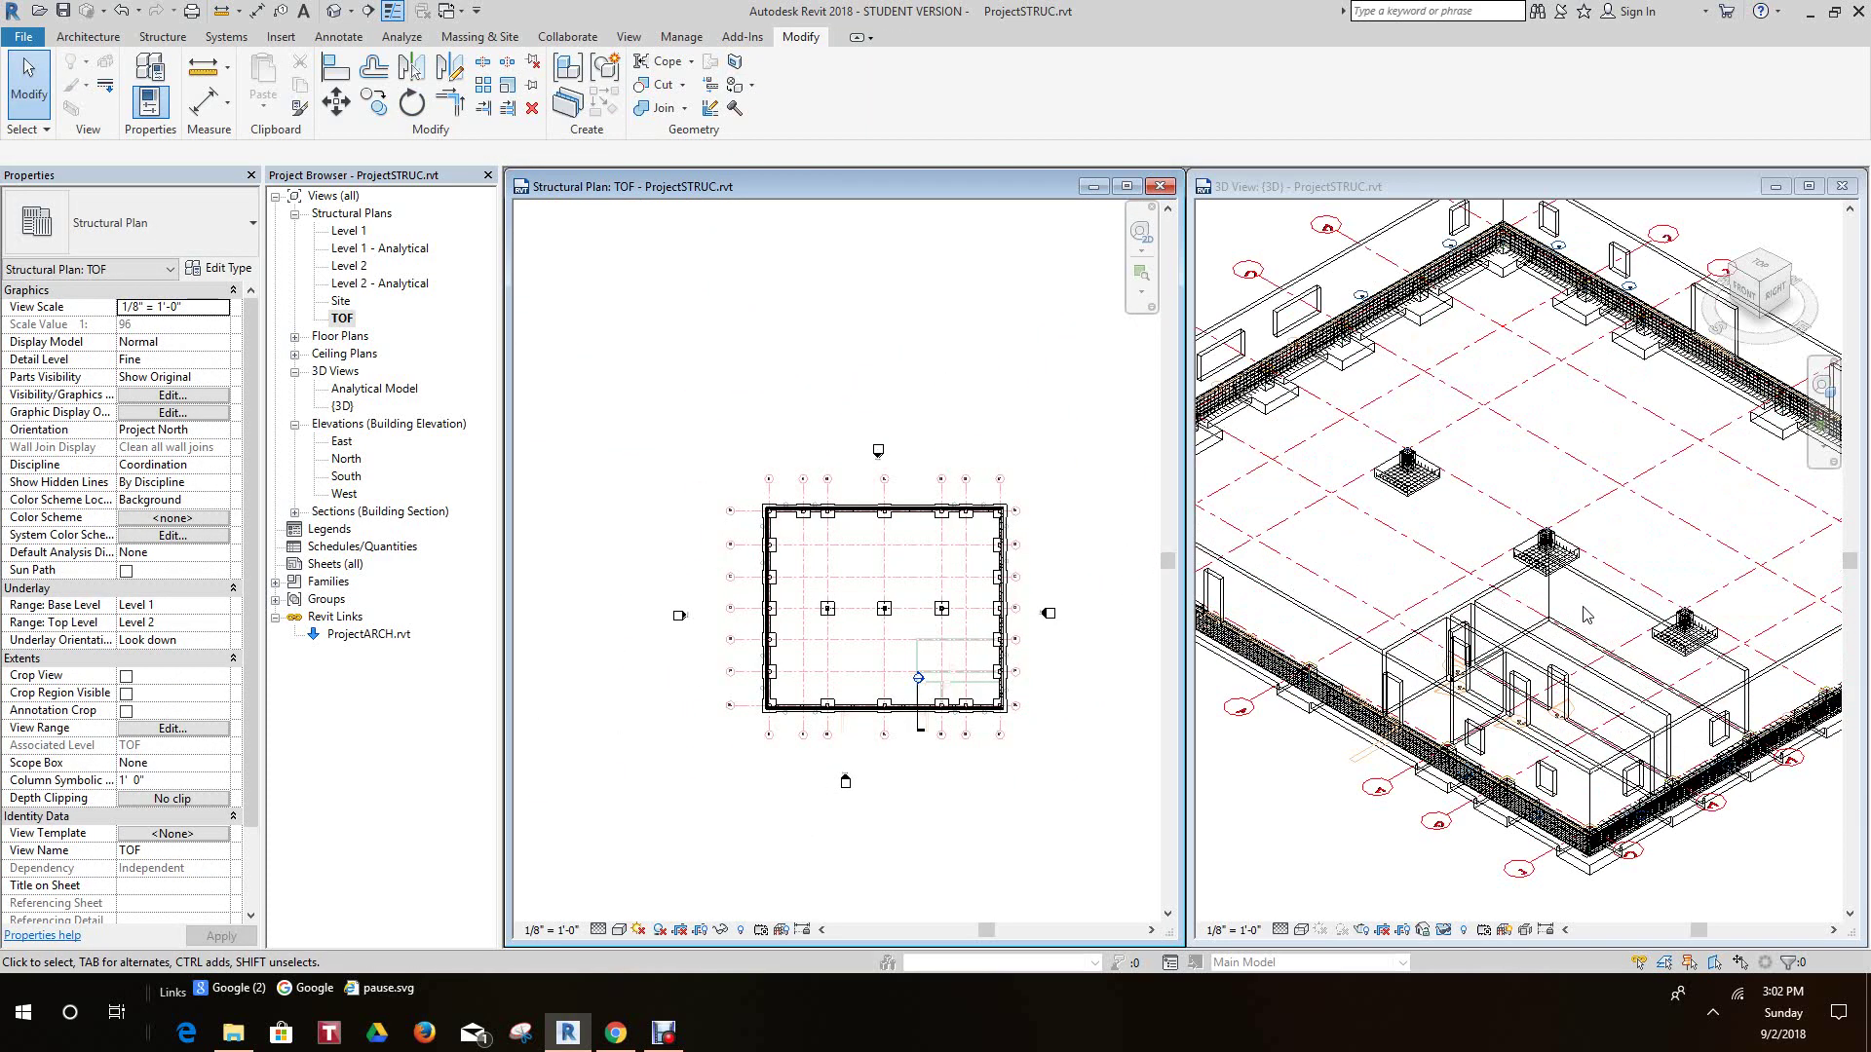
scroll(1567, 628, "down", 3)
scroll(961, 647, "up", 6)
middle_click_drag(991, 714, 811, 723)
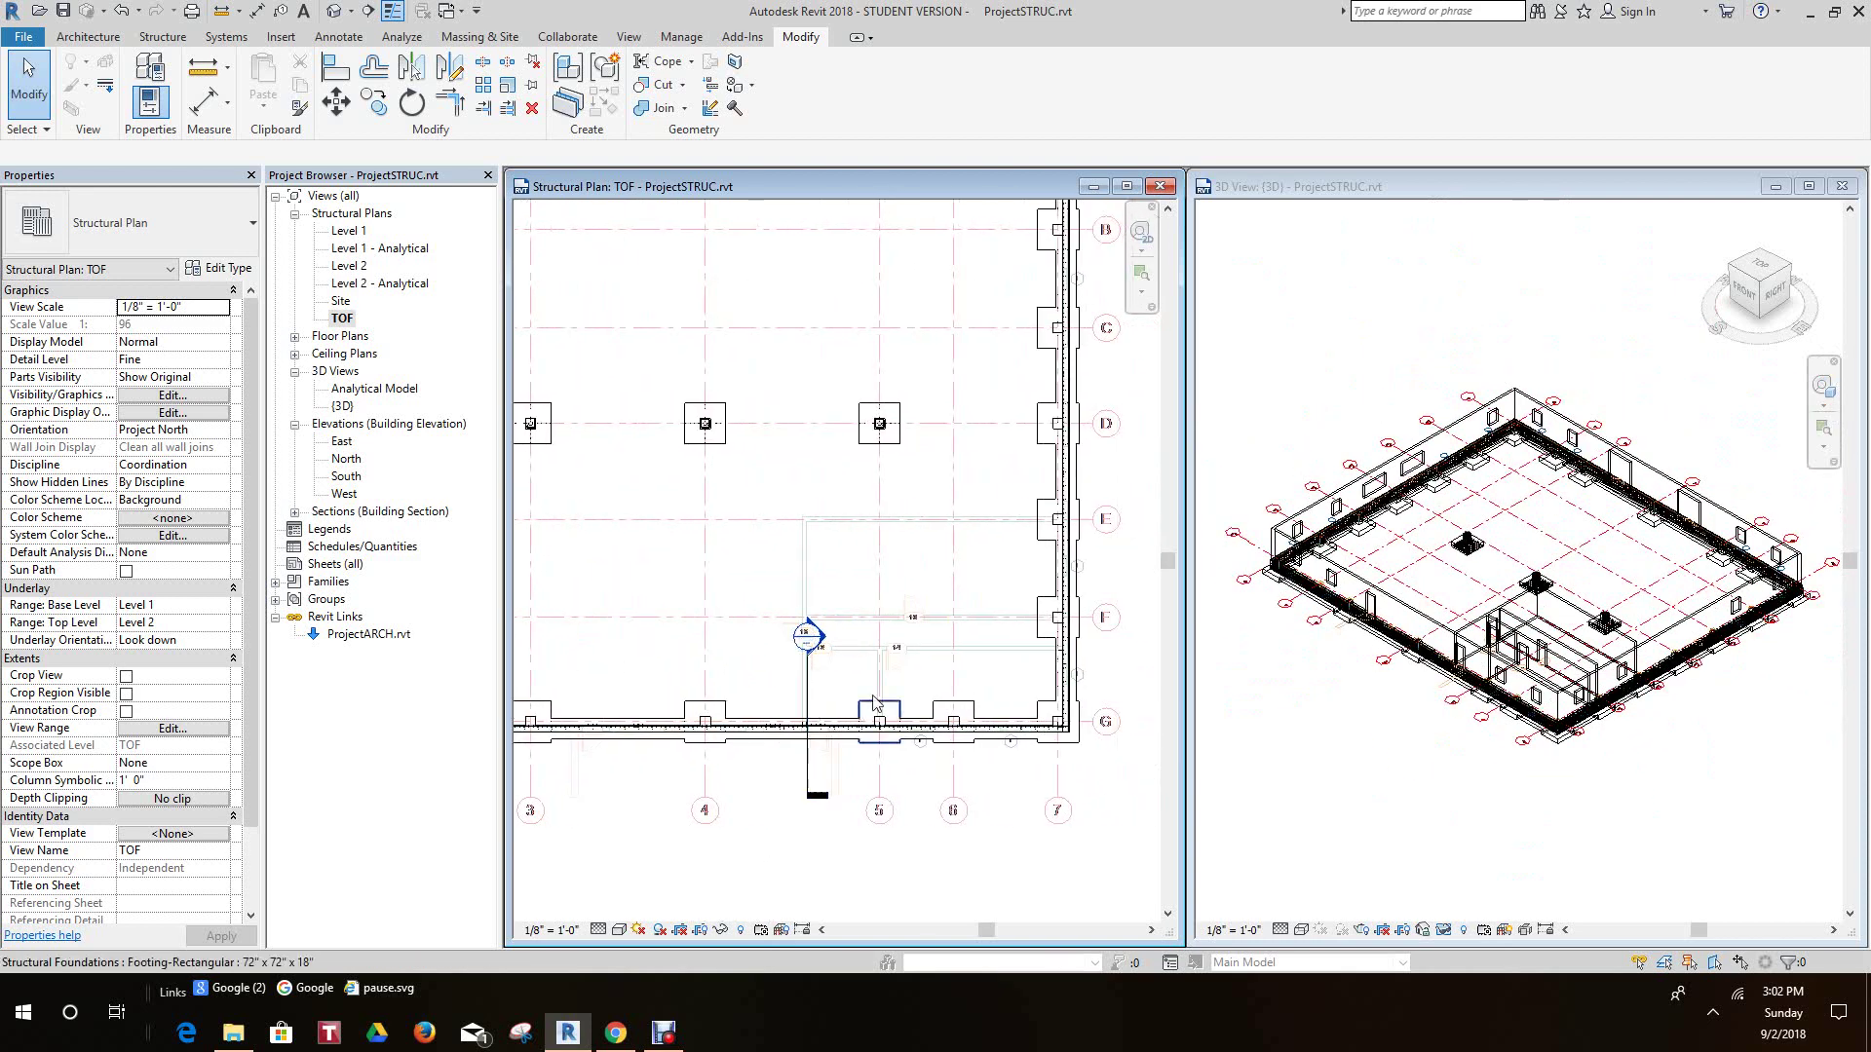
- Open the Section 2 view from its marker in the TOF plan at the joint between the Level 1 slab and grid G wall
scroll(879, 677, "up", 1)
right_click(1133, 666)
left_click(1184, 678)
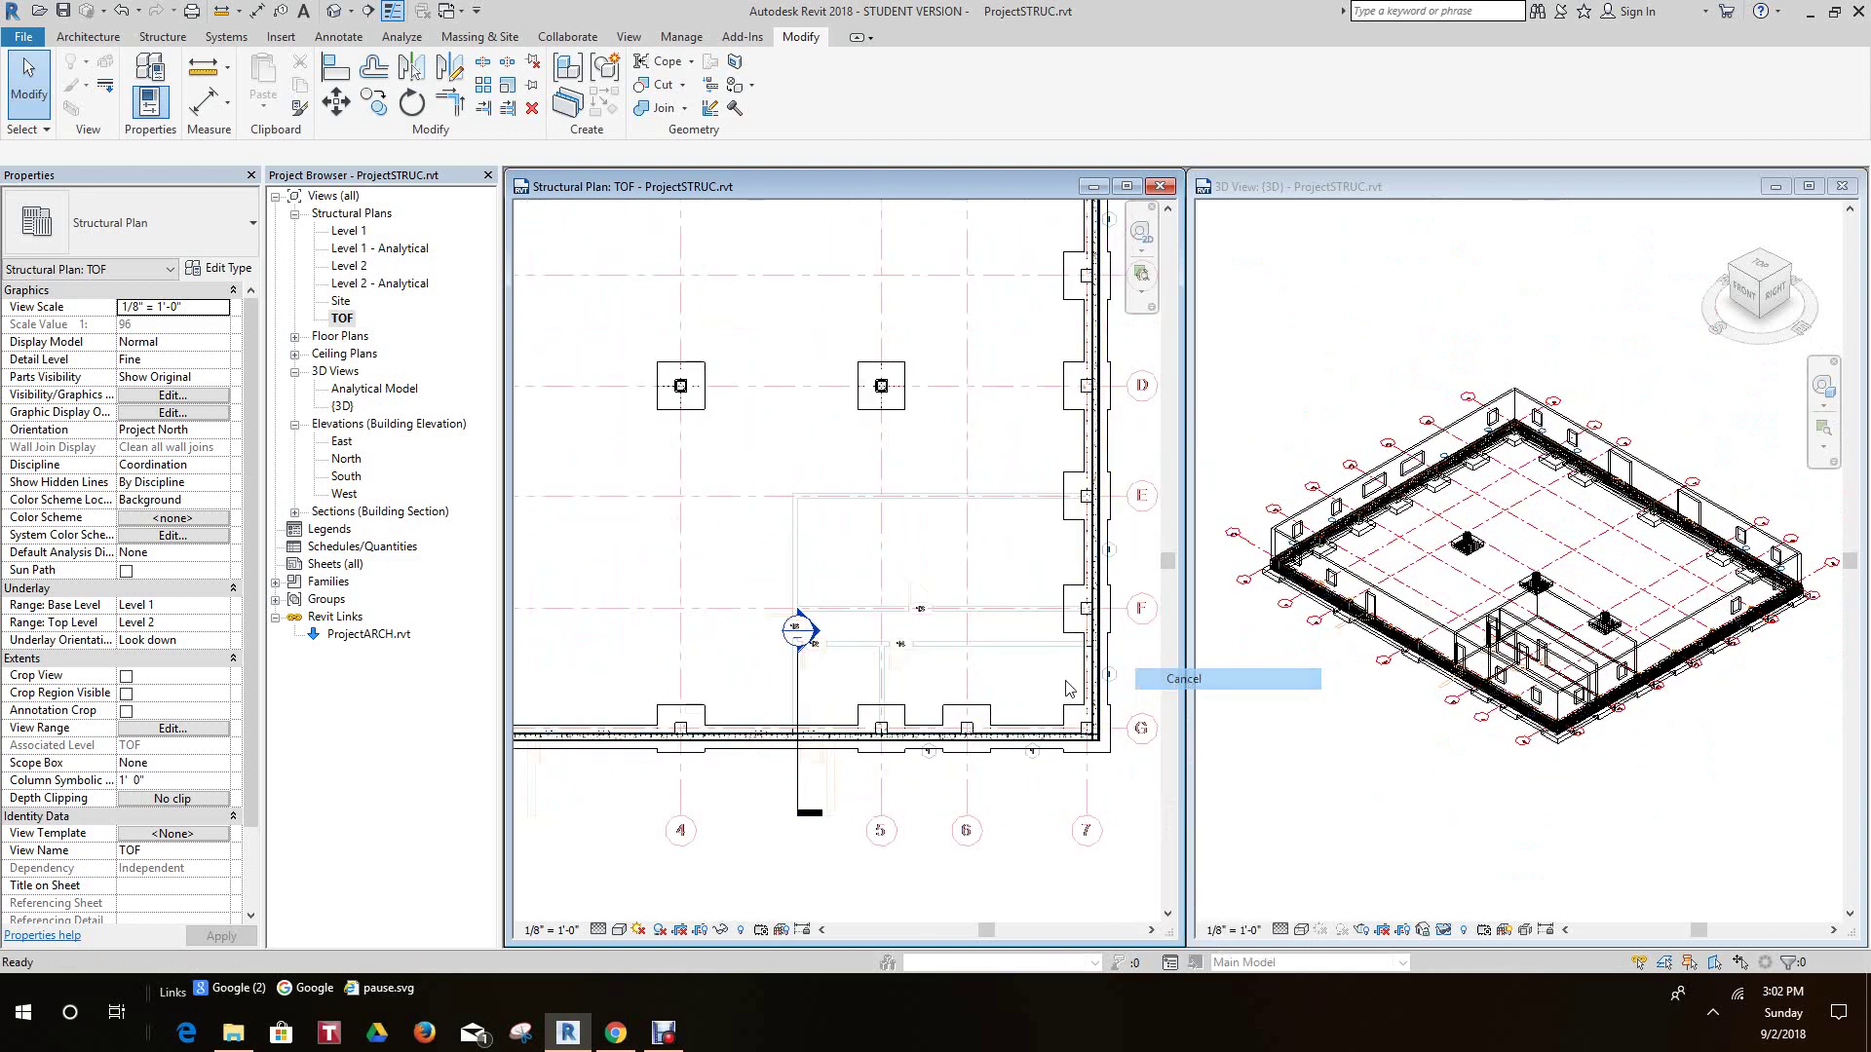
double_click(797, 630)
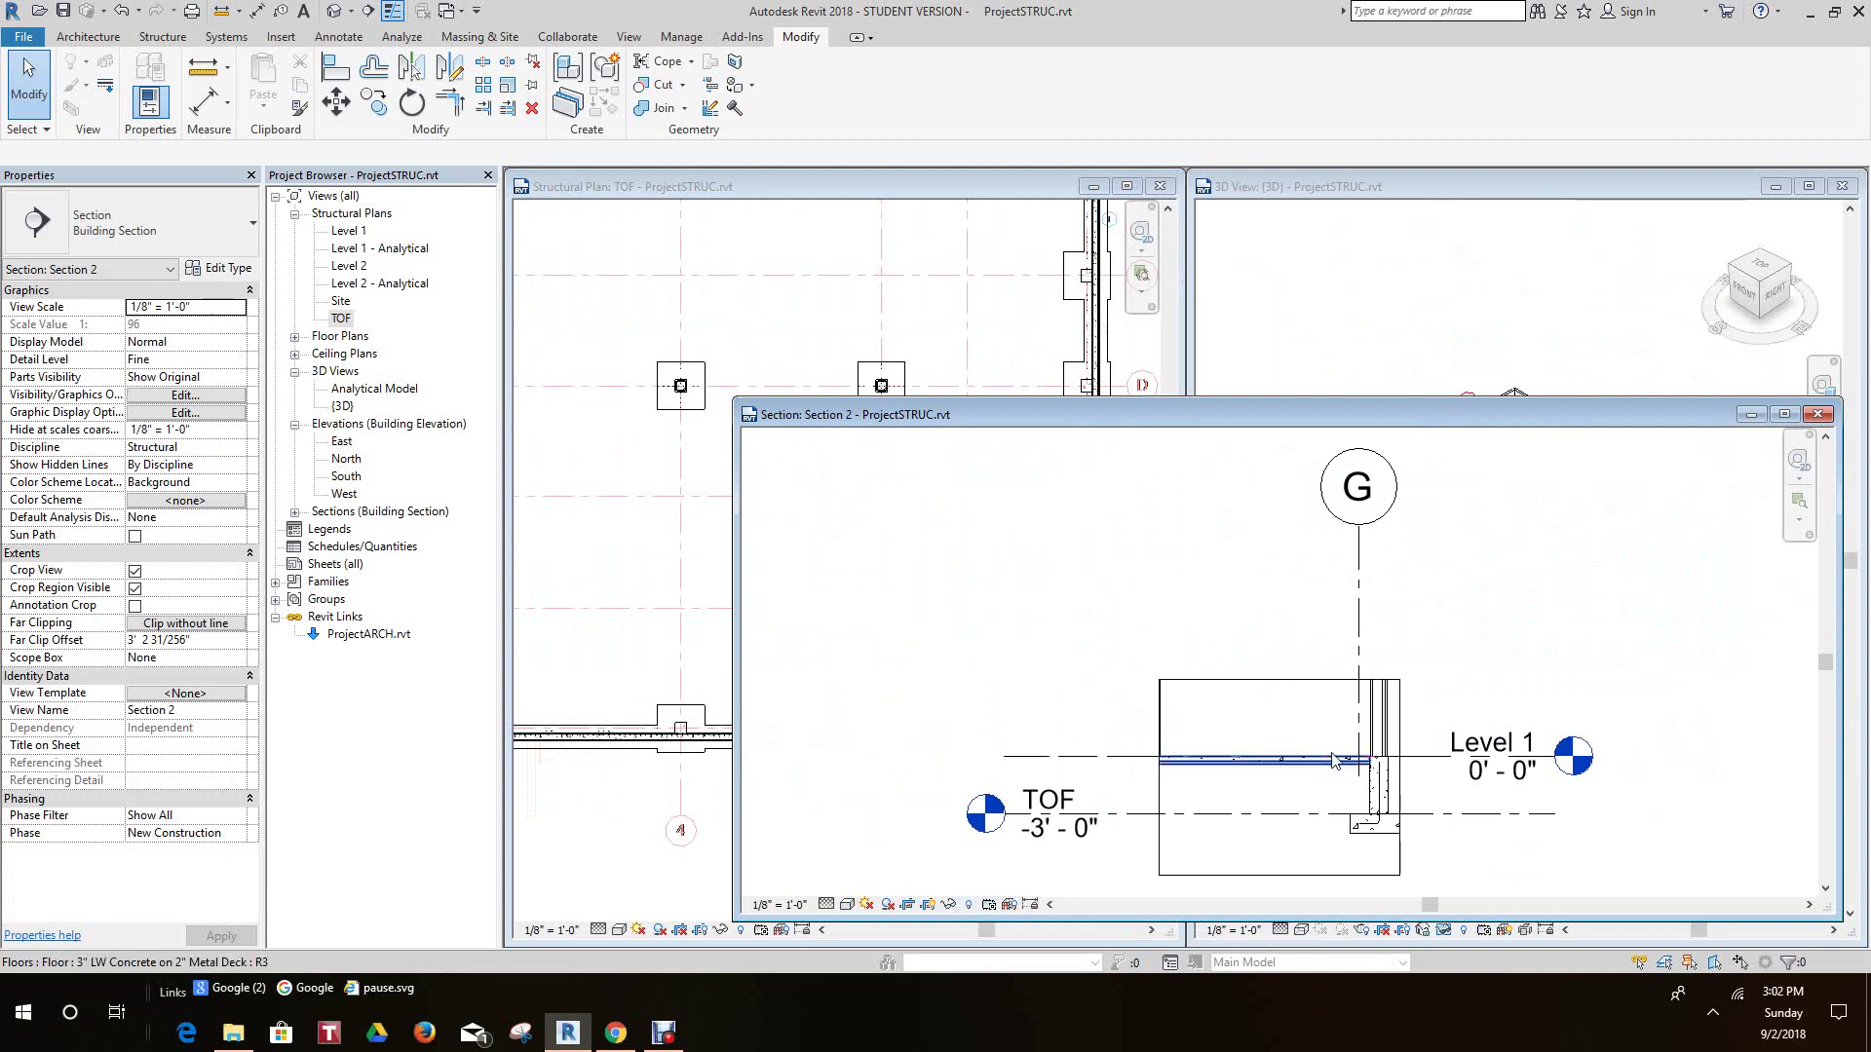
scroll(1305, 679, "up", 5)
scroll(1305, 679, "up", 1)
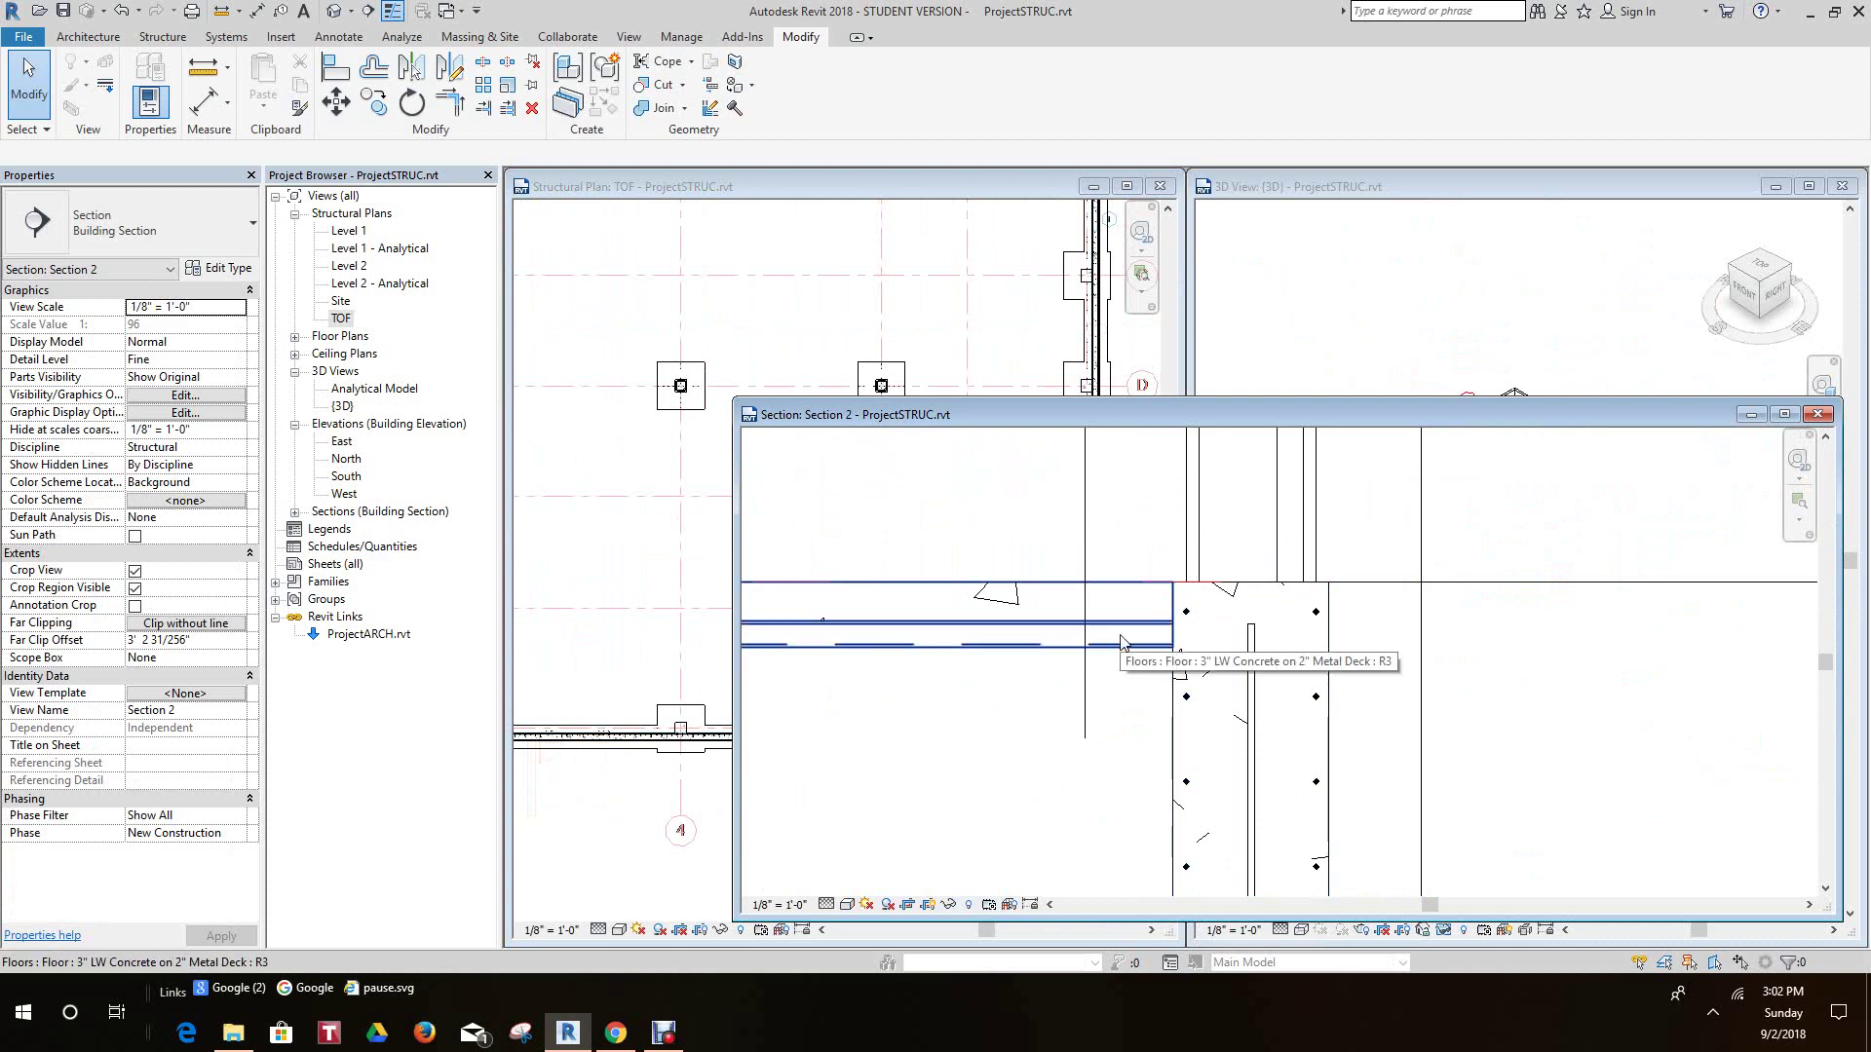
scroll(1121, 643, "down", 1)
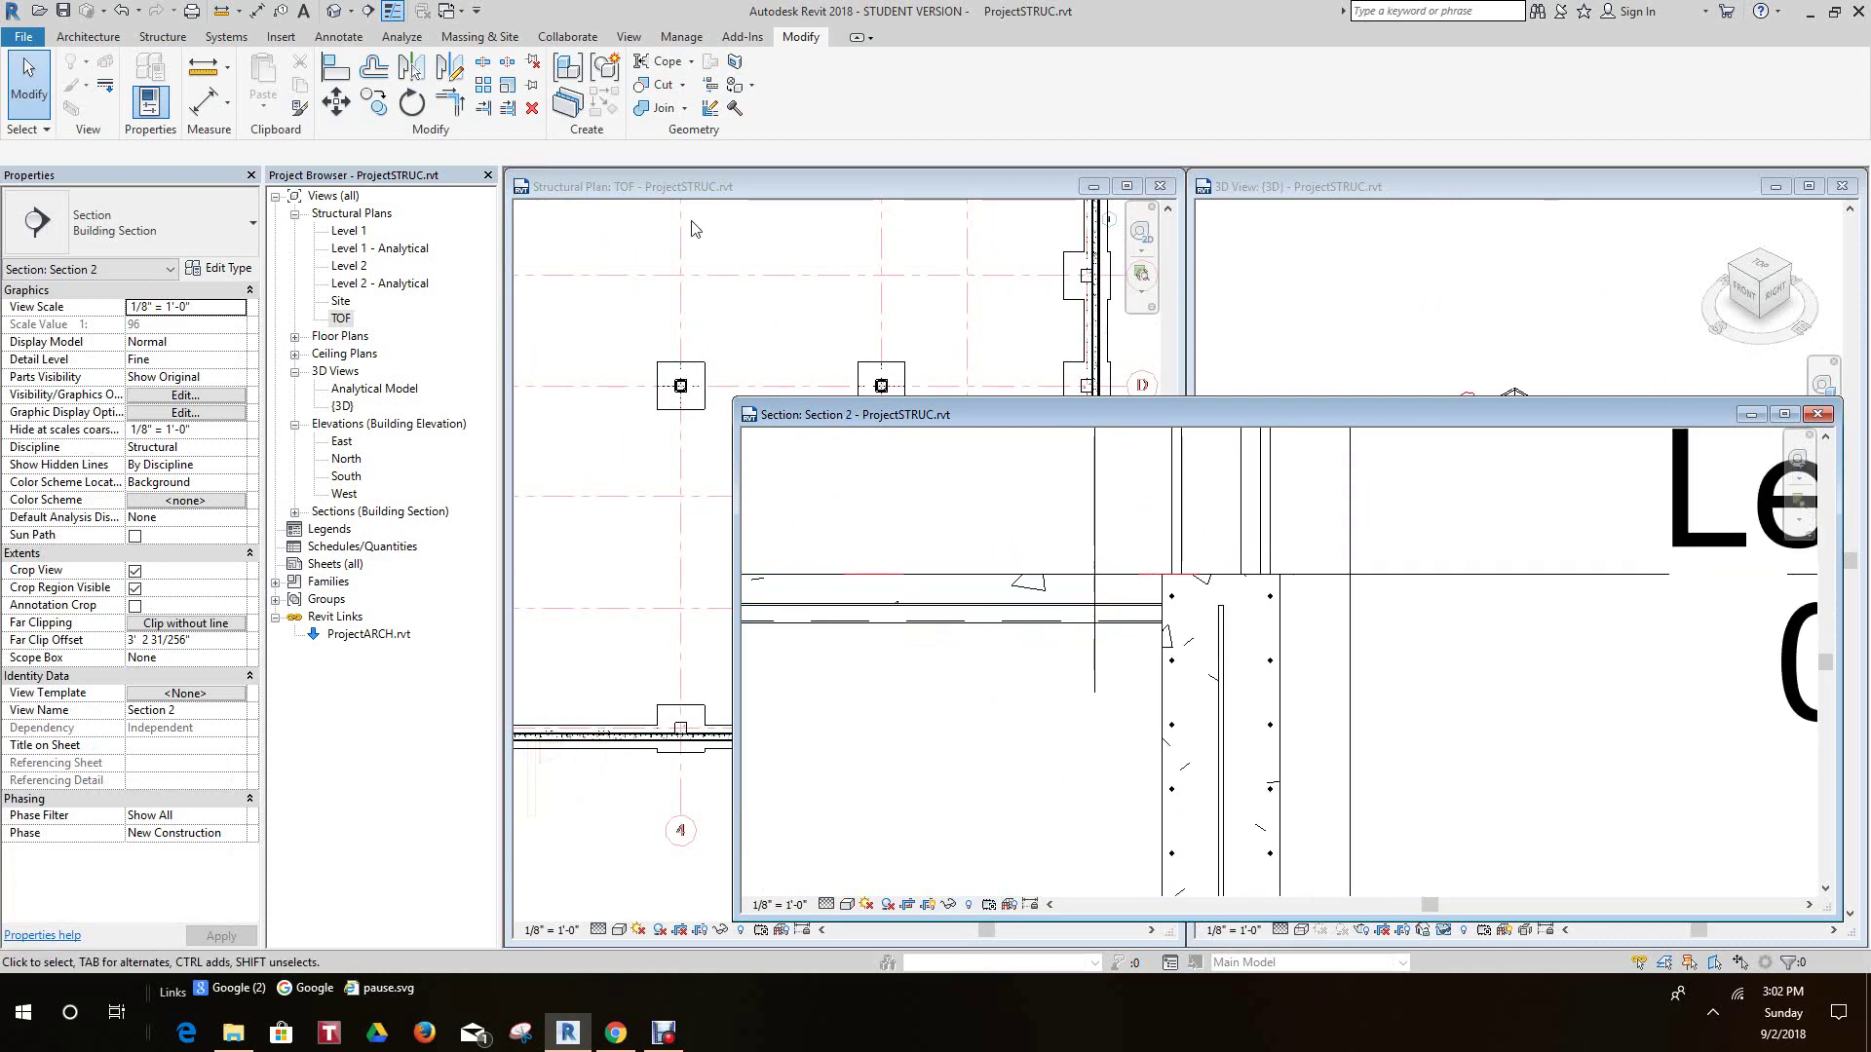
- Sketch an L-shaped #4 rebar hosted by the Level 1 slab, running about 1'-4" into the grid G wall and about 1'-4" down
left_click(166, 39)
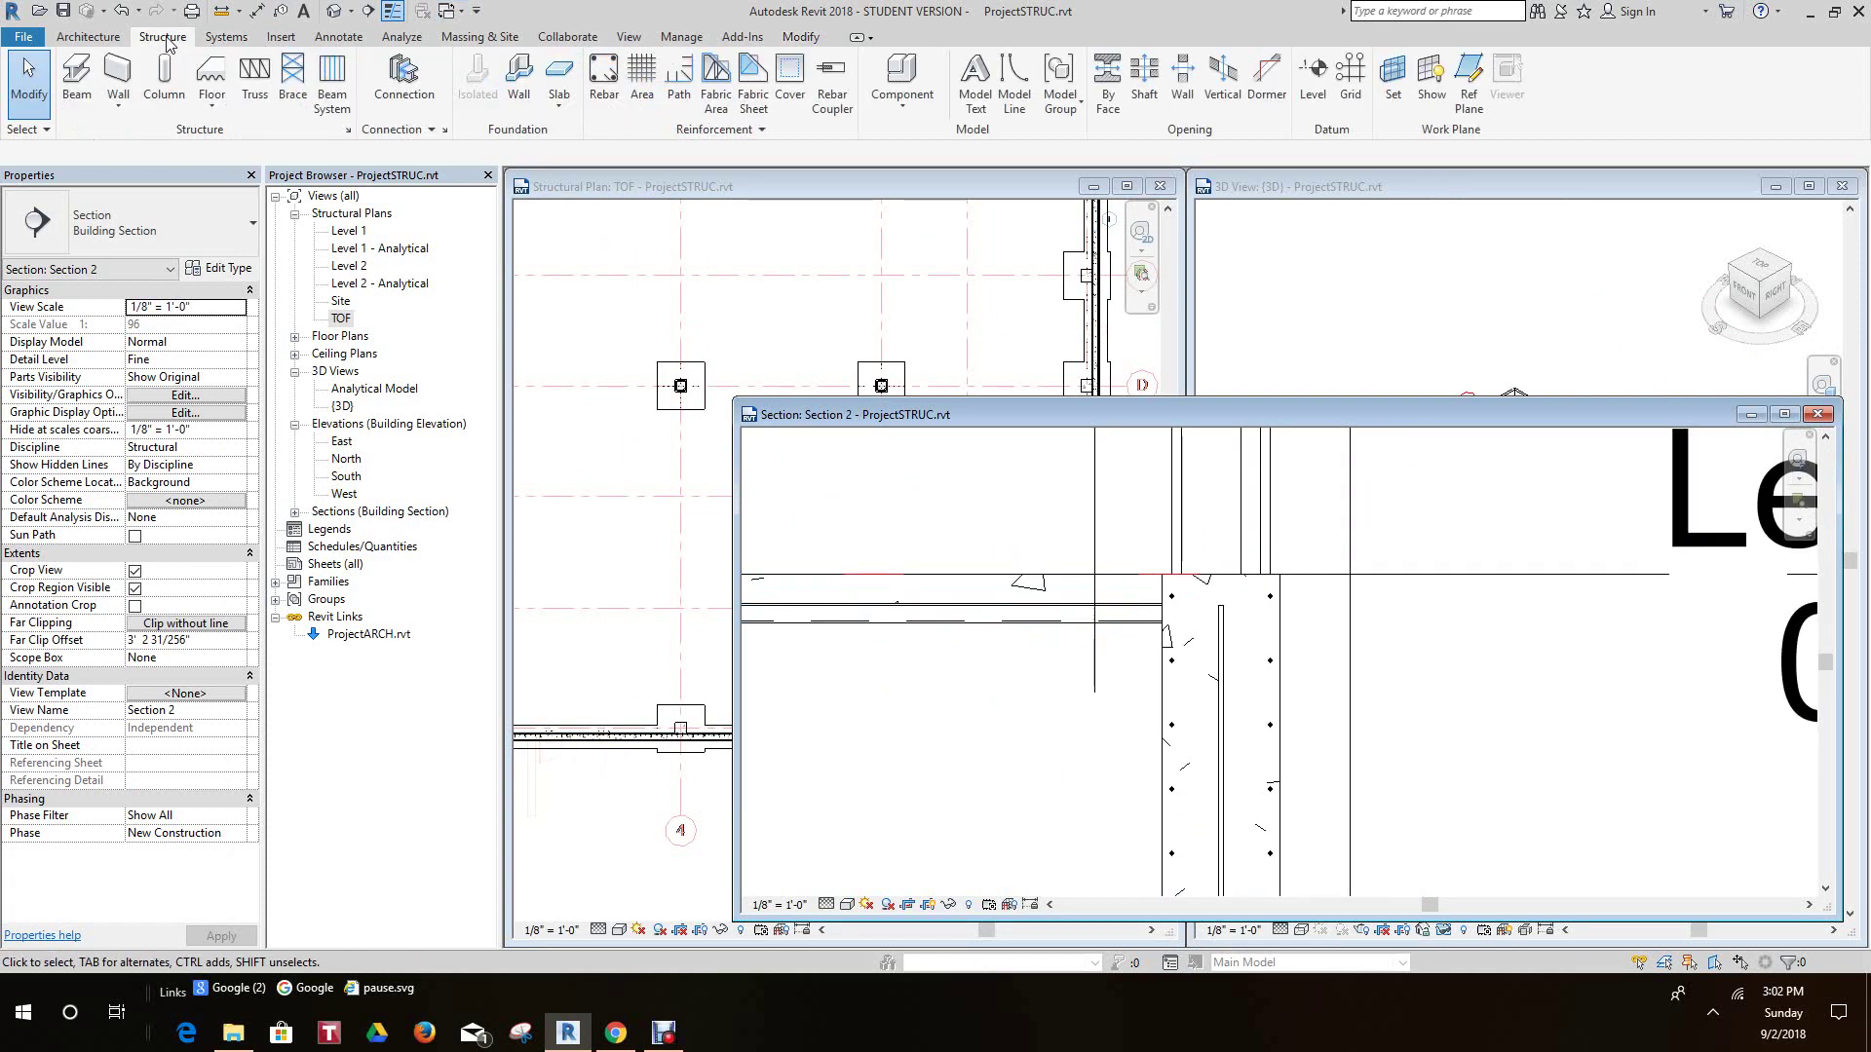
left_click(604, 80)
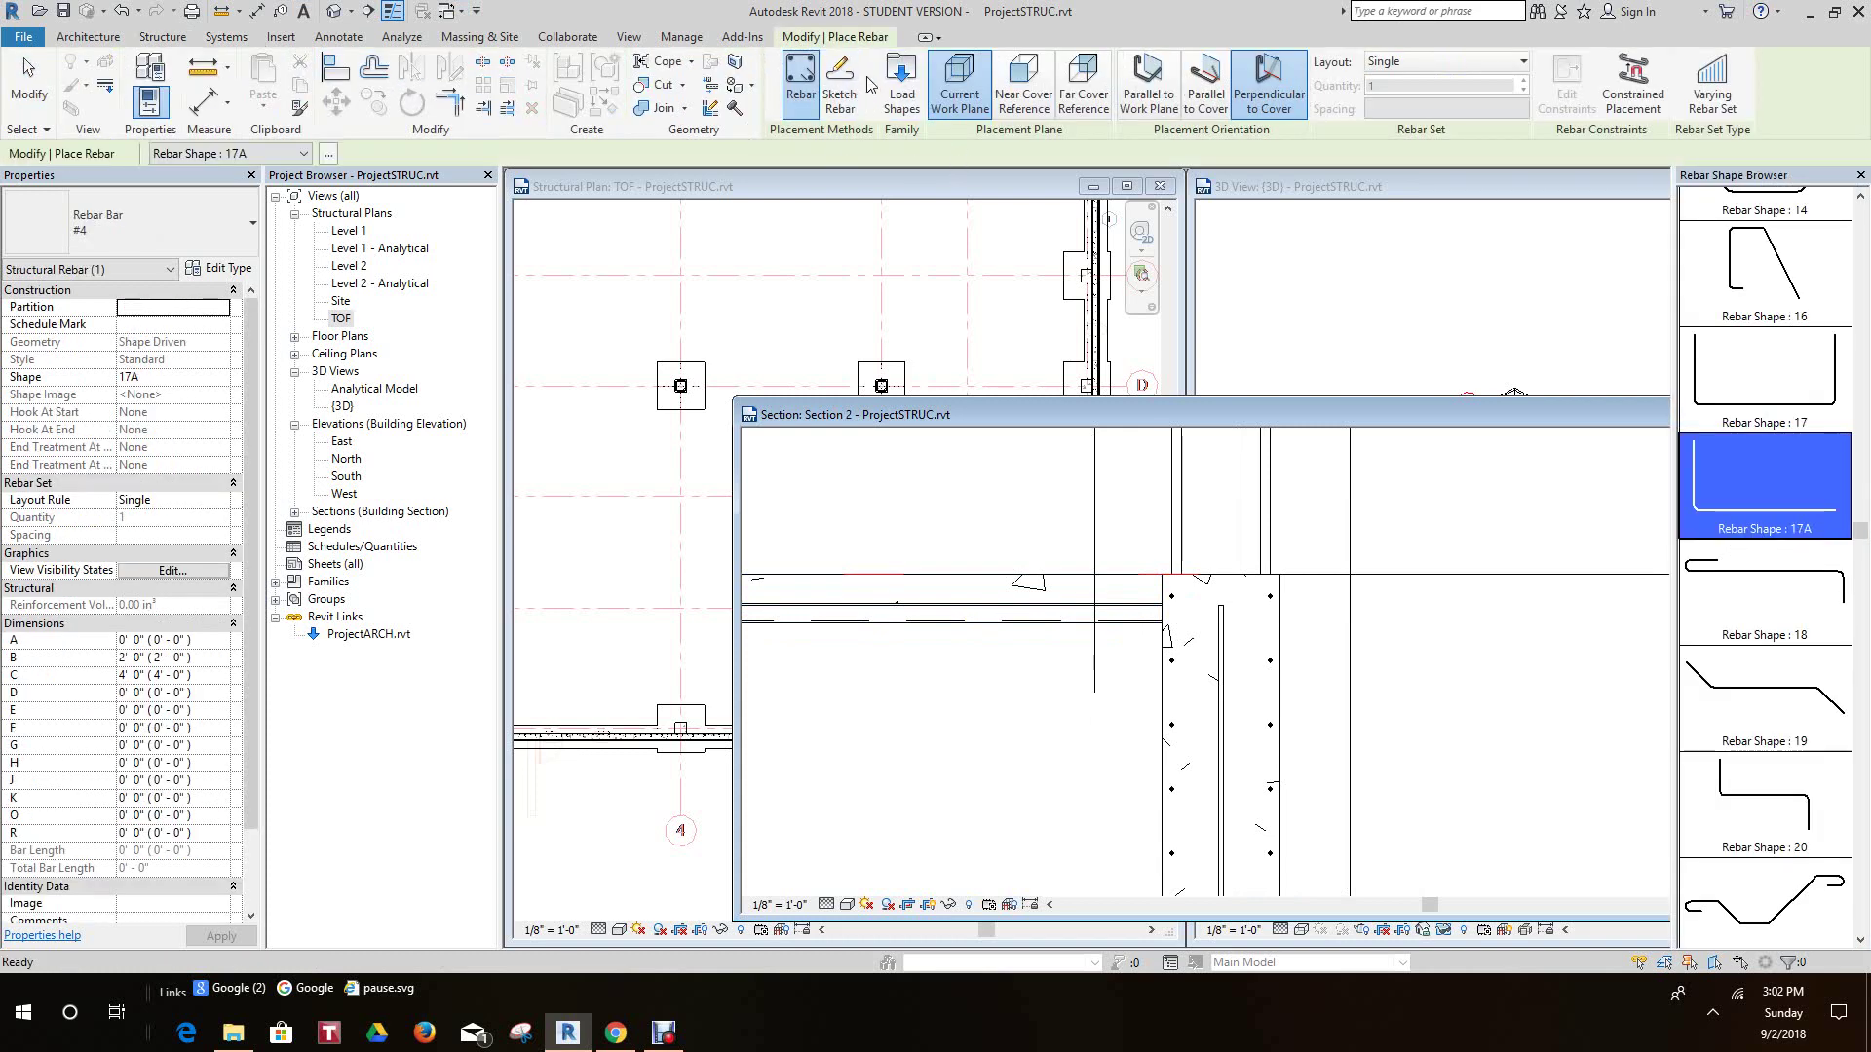
left_click(841, 79)
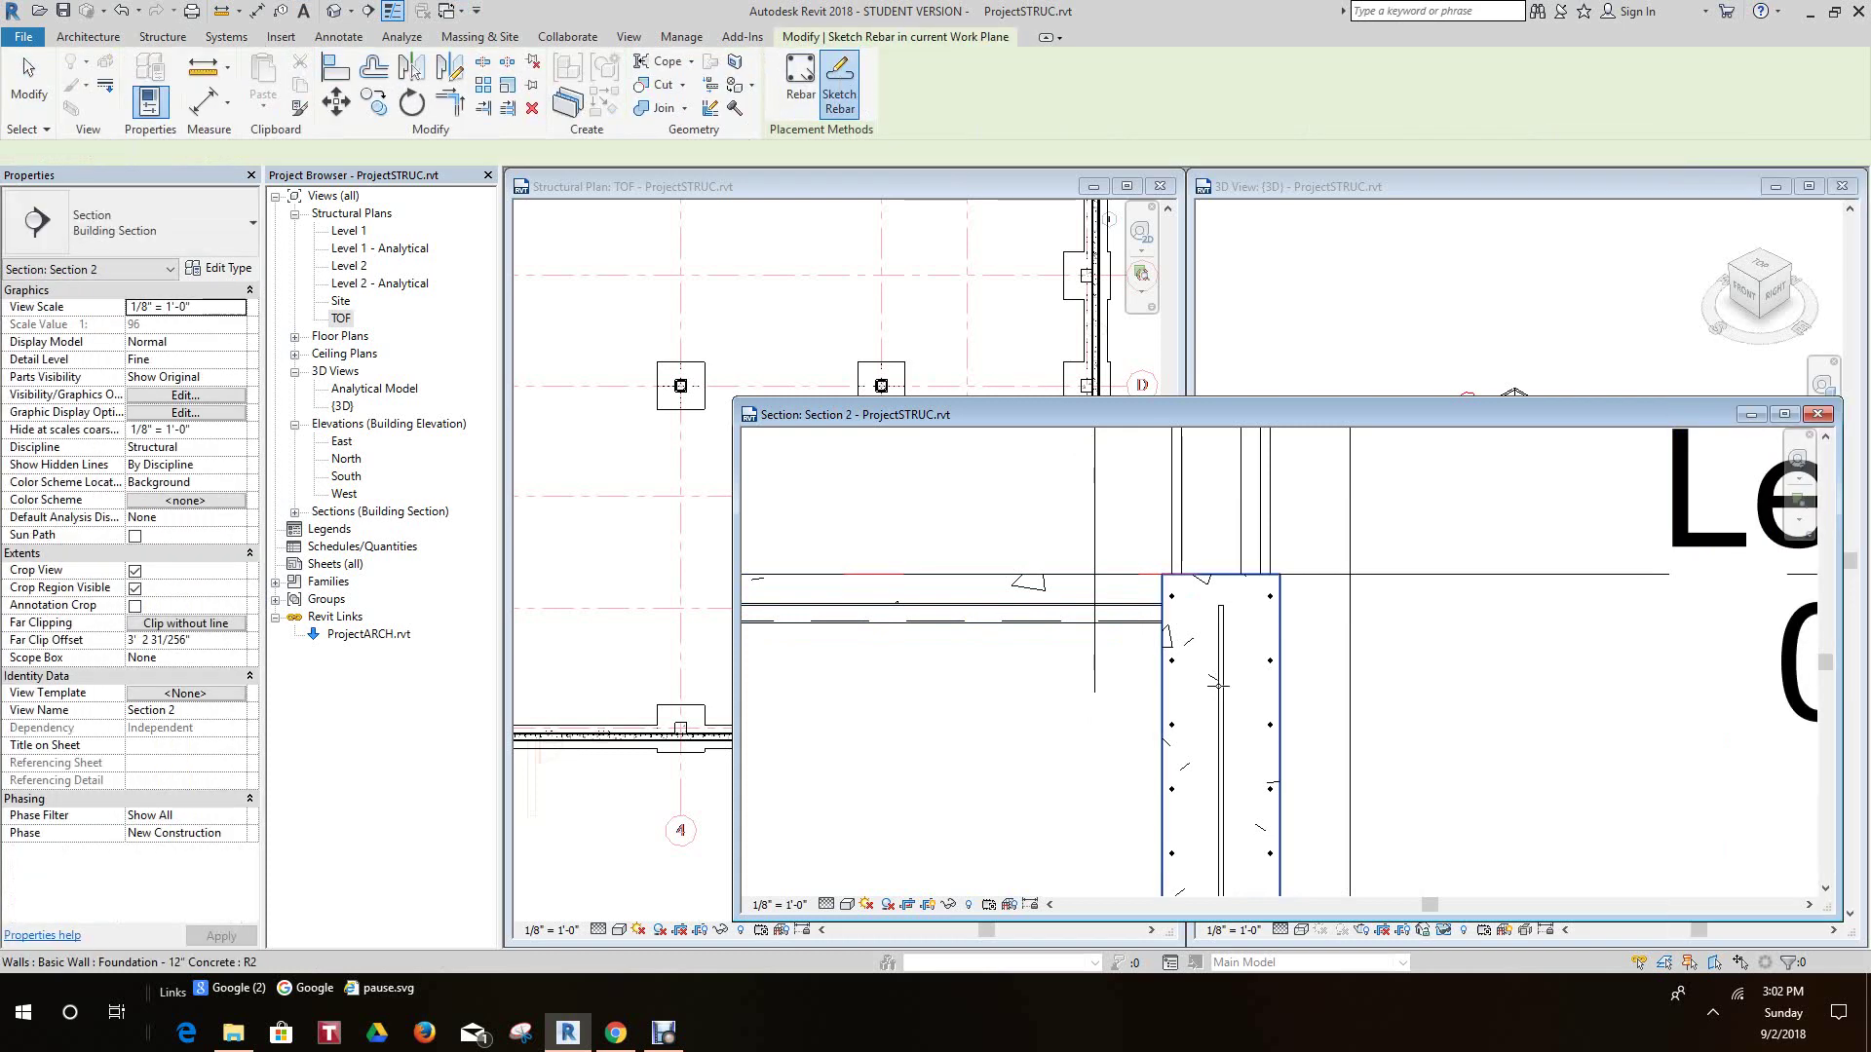
left_click(1091, 579)
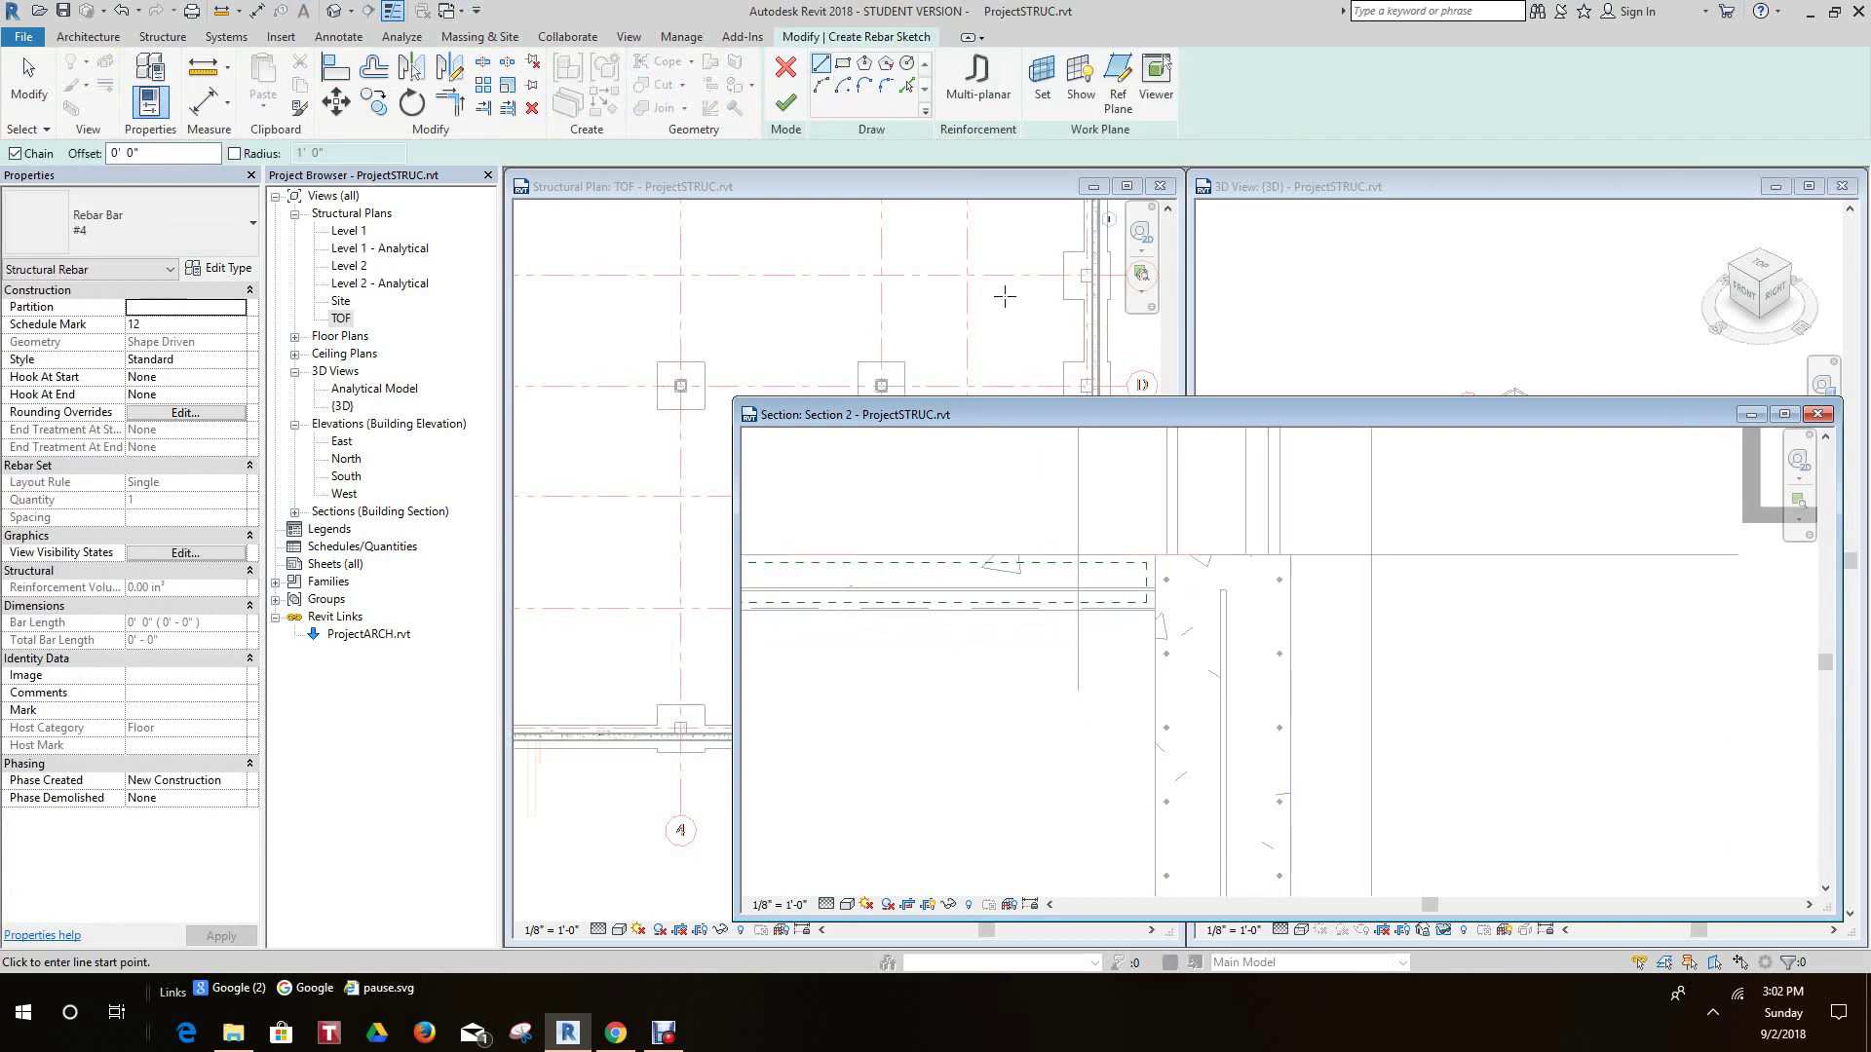
scroll(1082, 583, "up", 1)
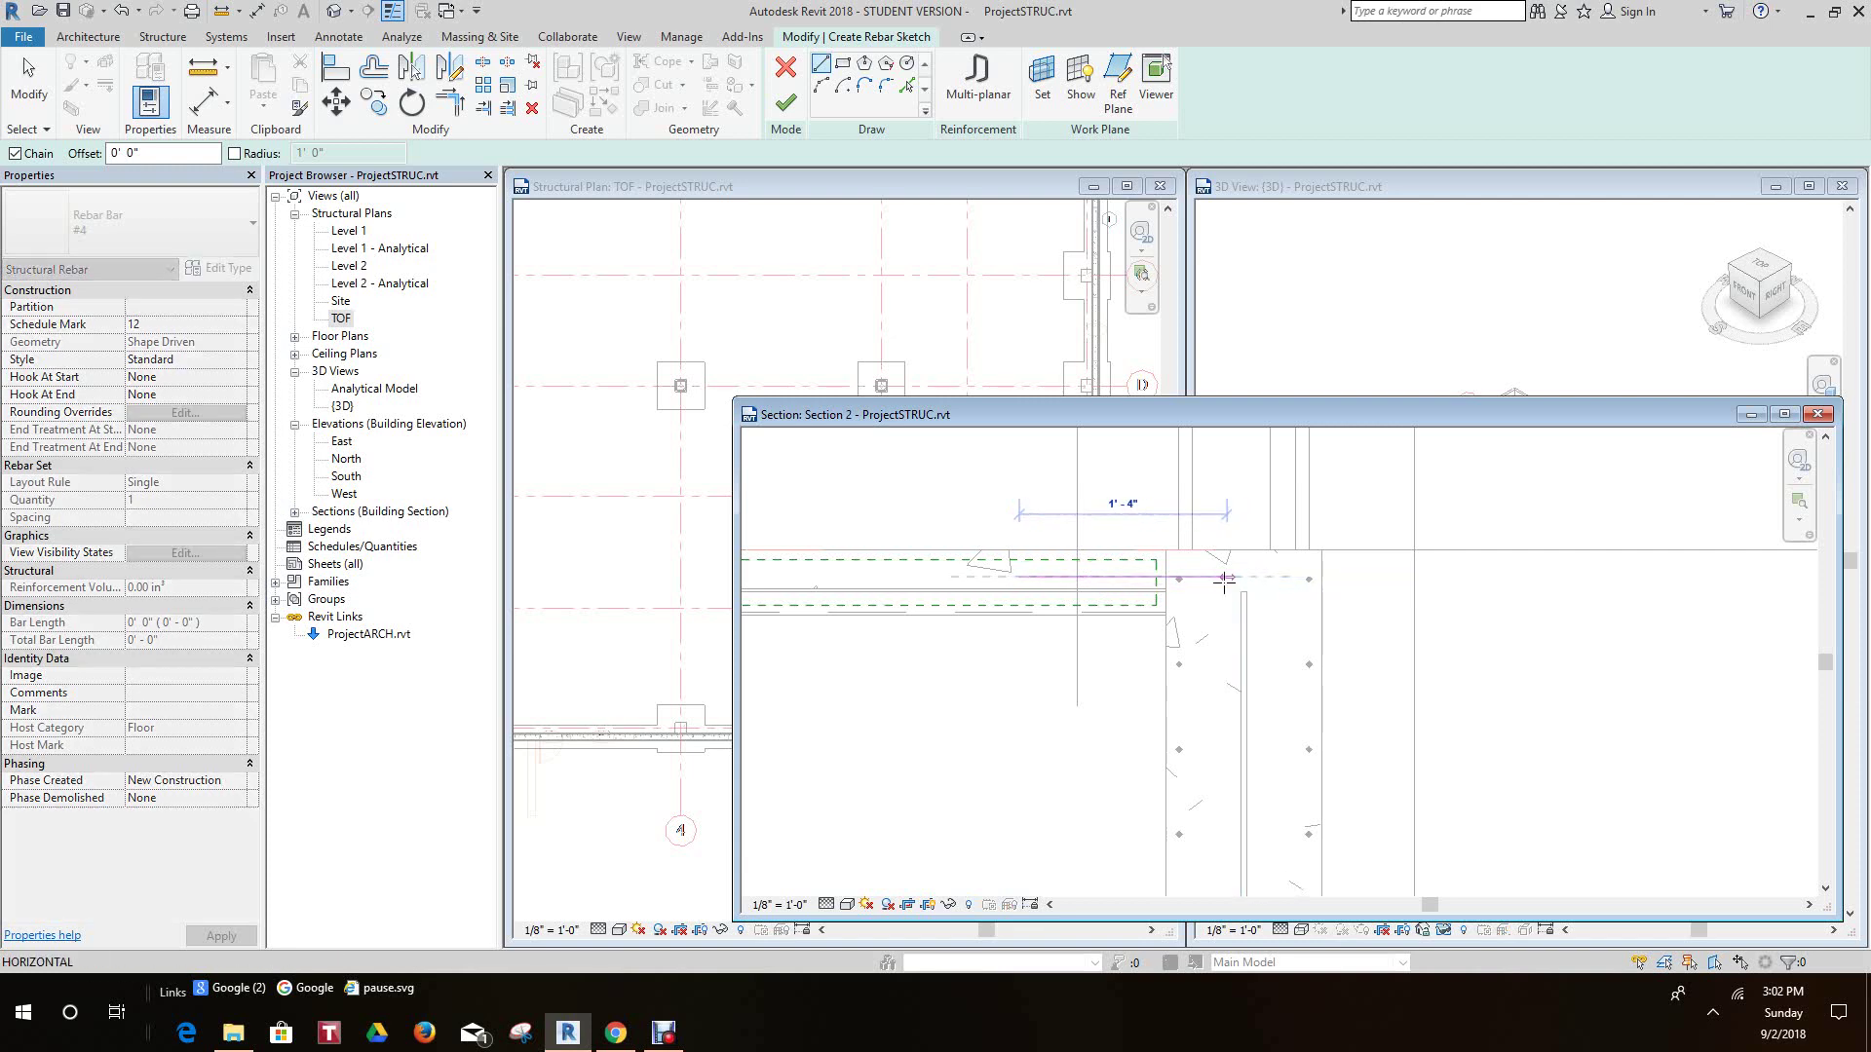
left_click(1225, 578)
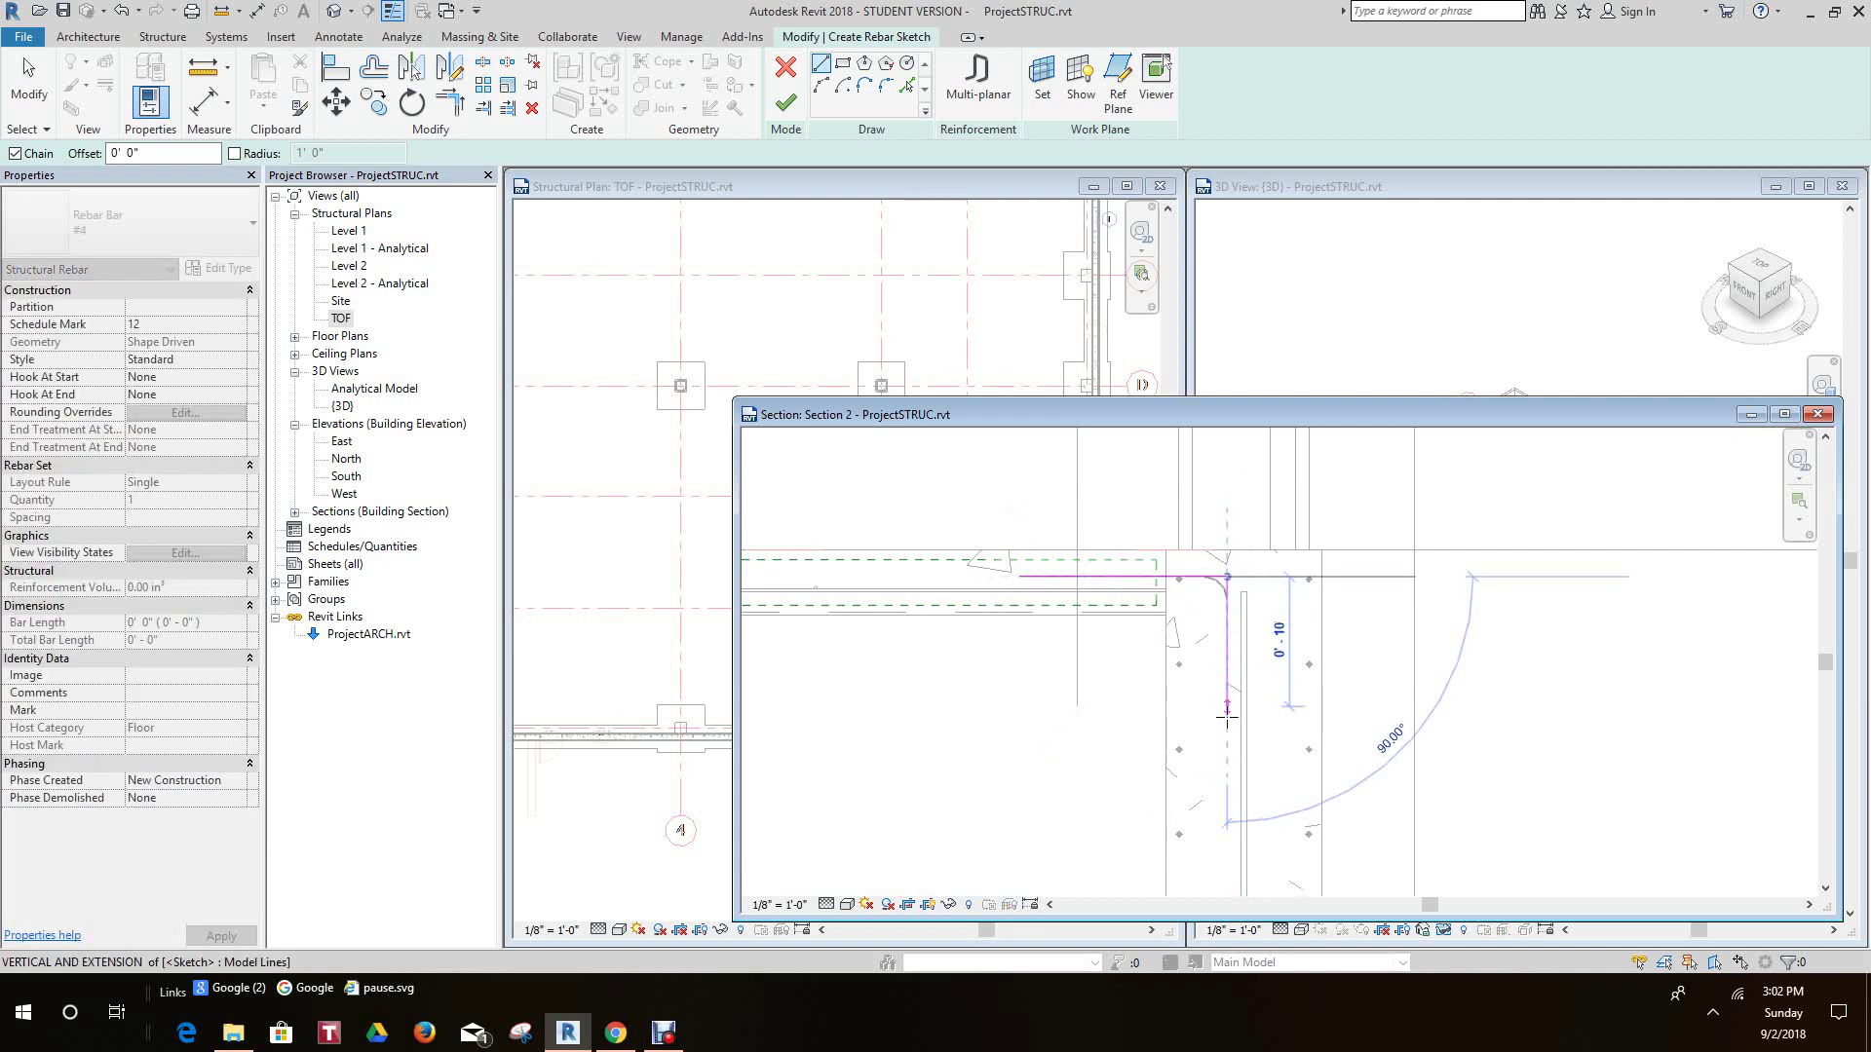
left_click(1226, 783)
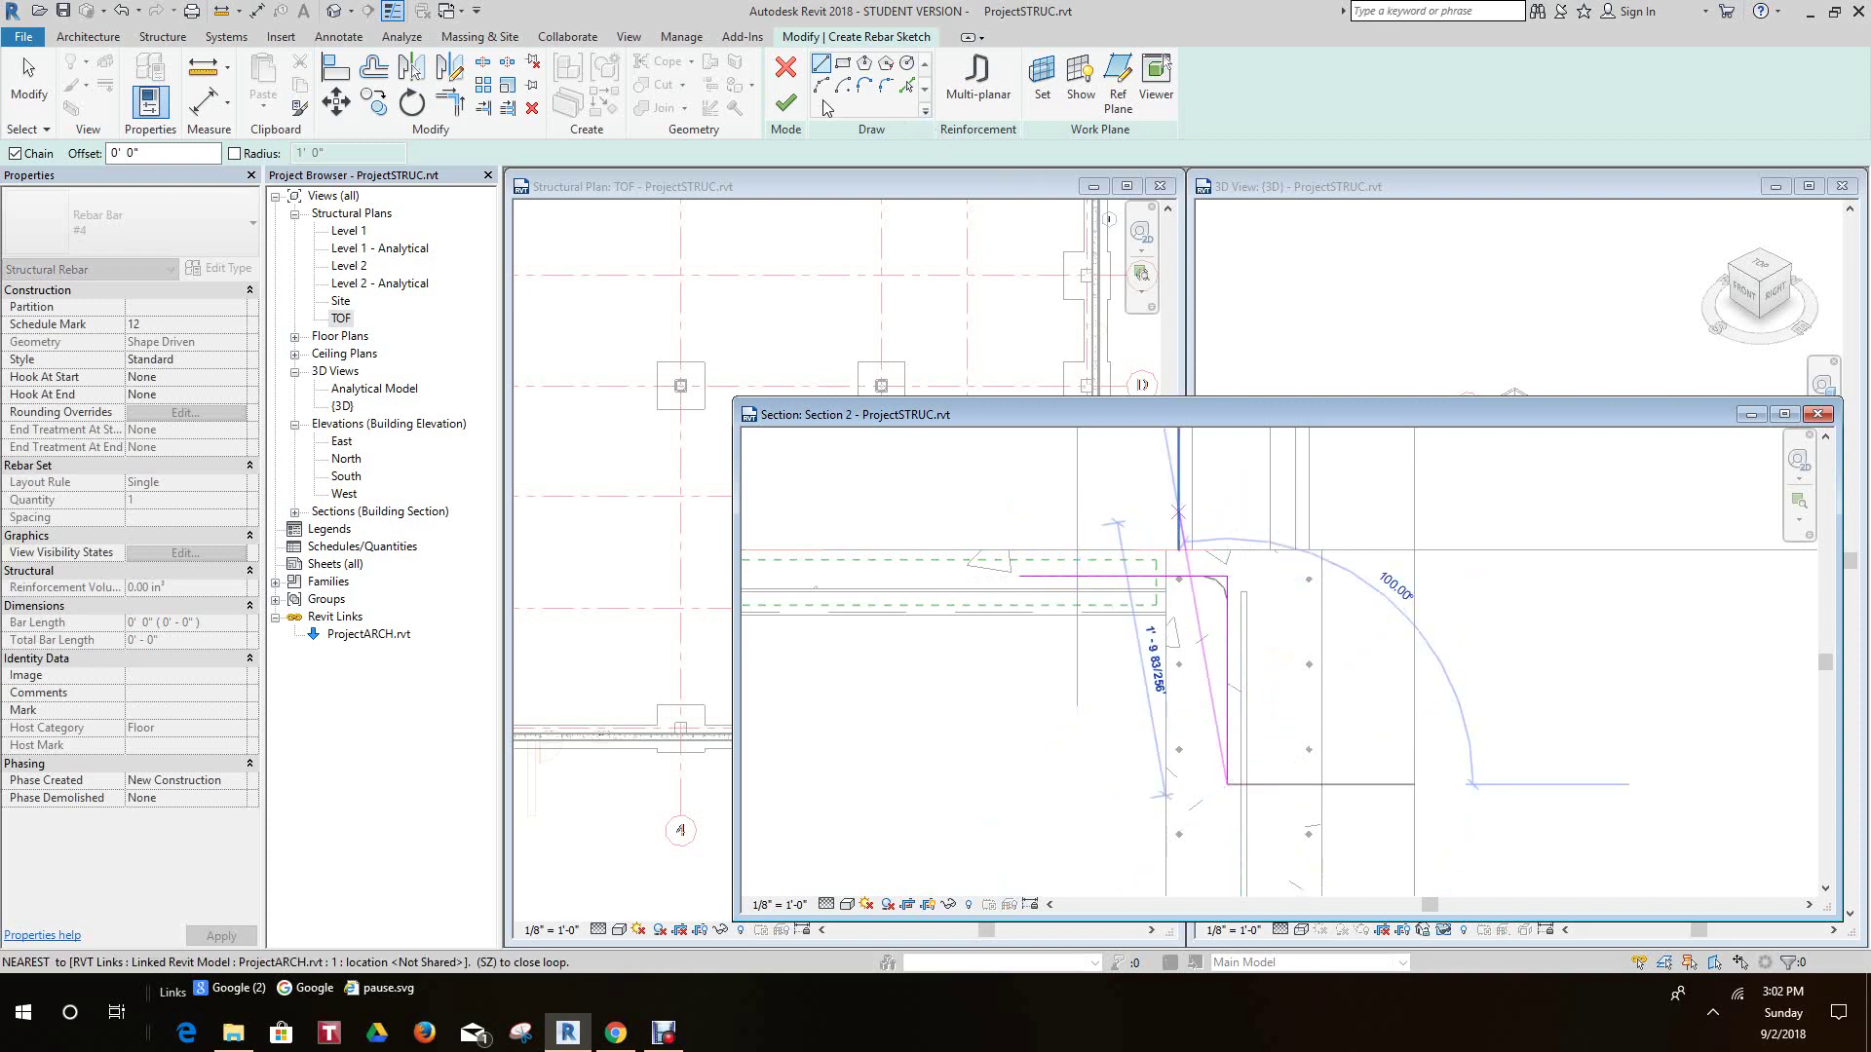
left_click(785, 103)
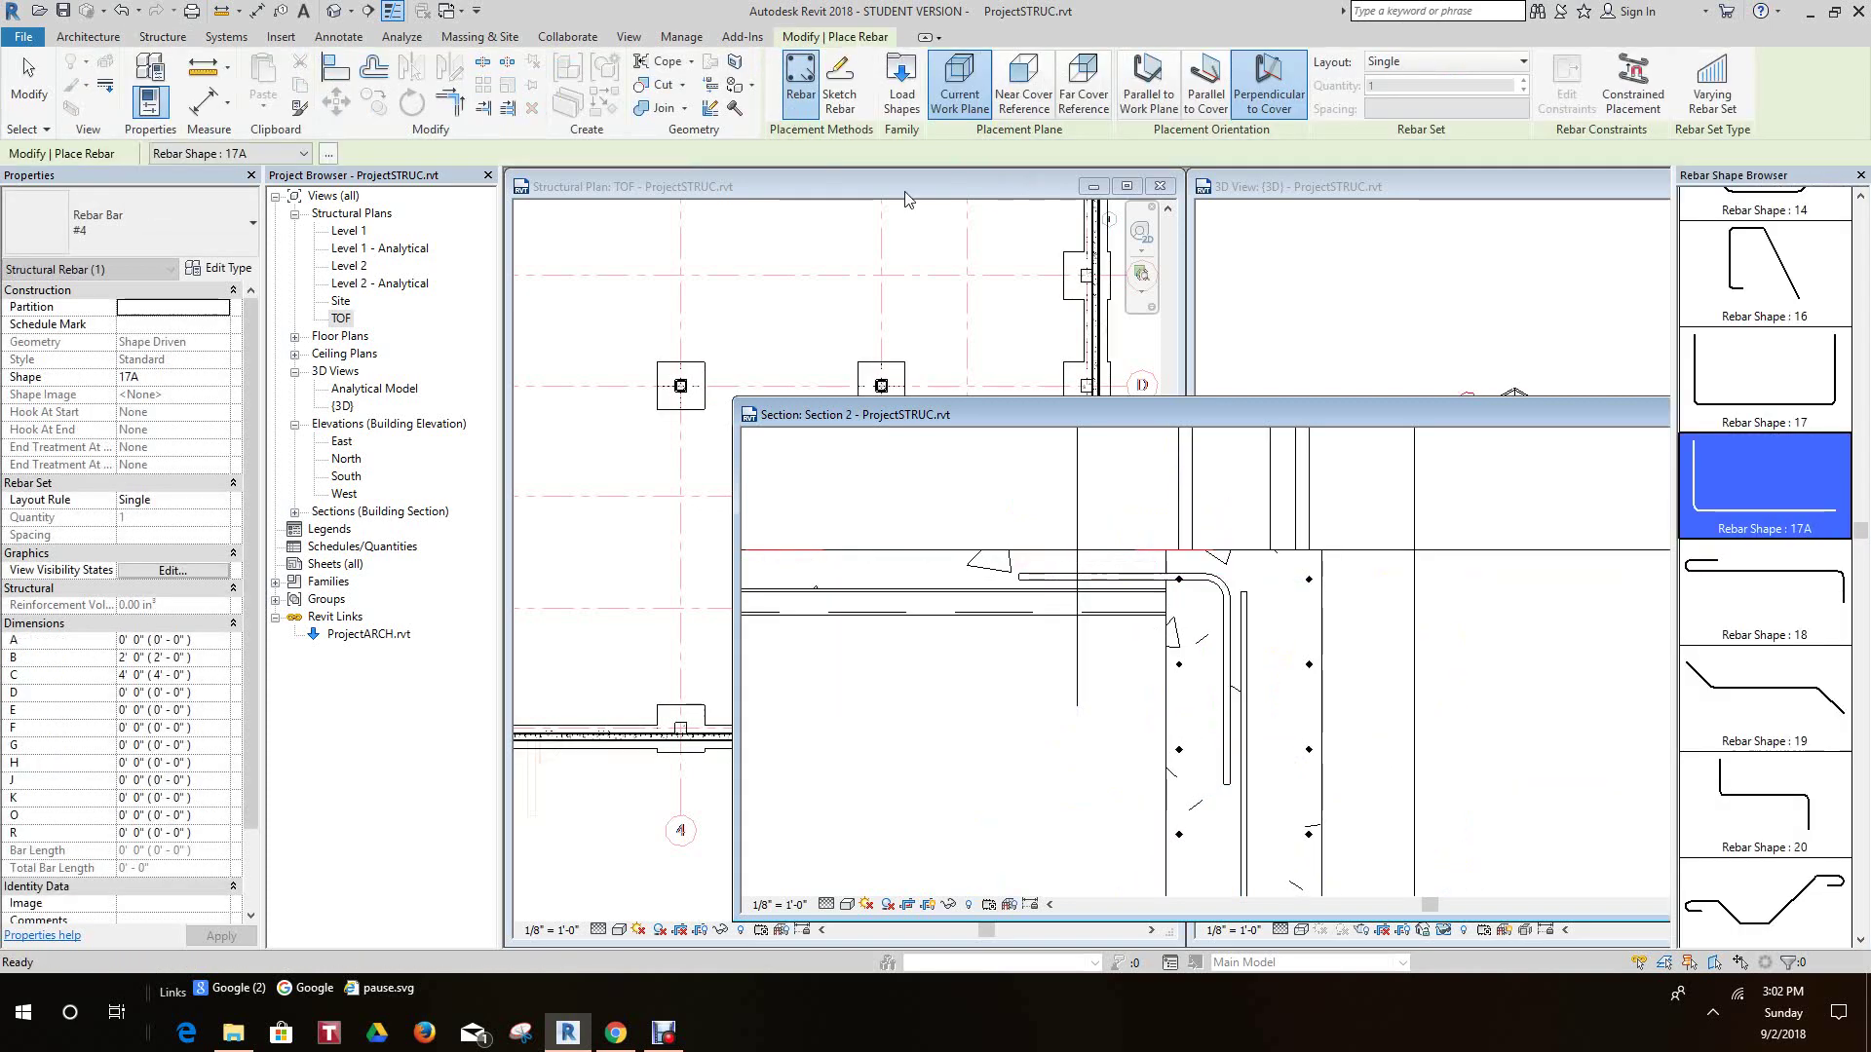
scroll(1374, 526, "up", 1)
right_click(1434, 595)
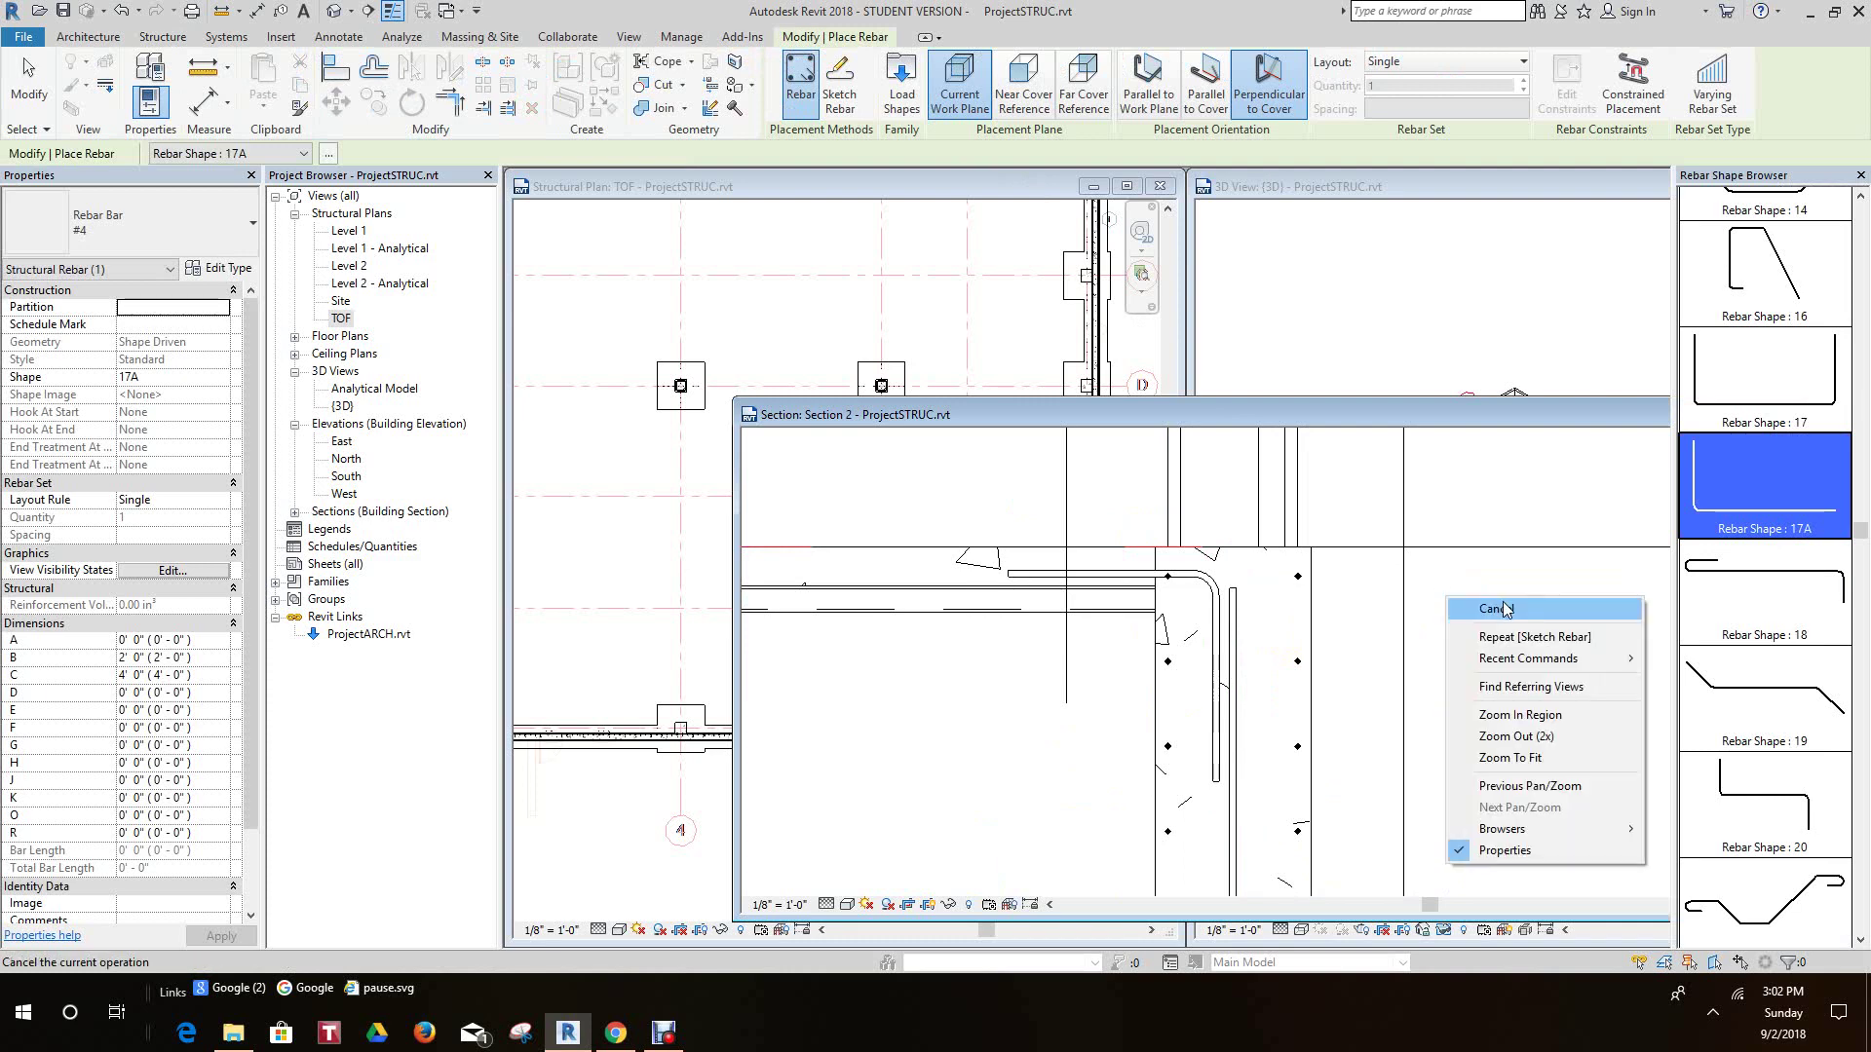
left_click(1500, 609)
- Set the new L-shaped bar's layout to Maximum Spacing at 1' and deselect it
scroll(1213, 583, "up", 1)
left_click(1214, 583)
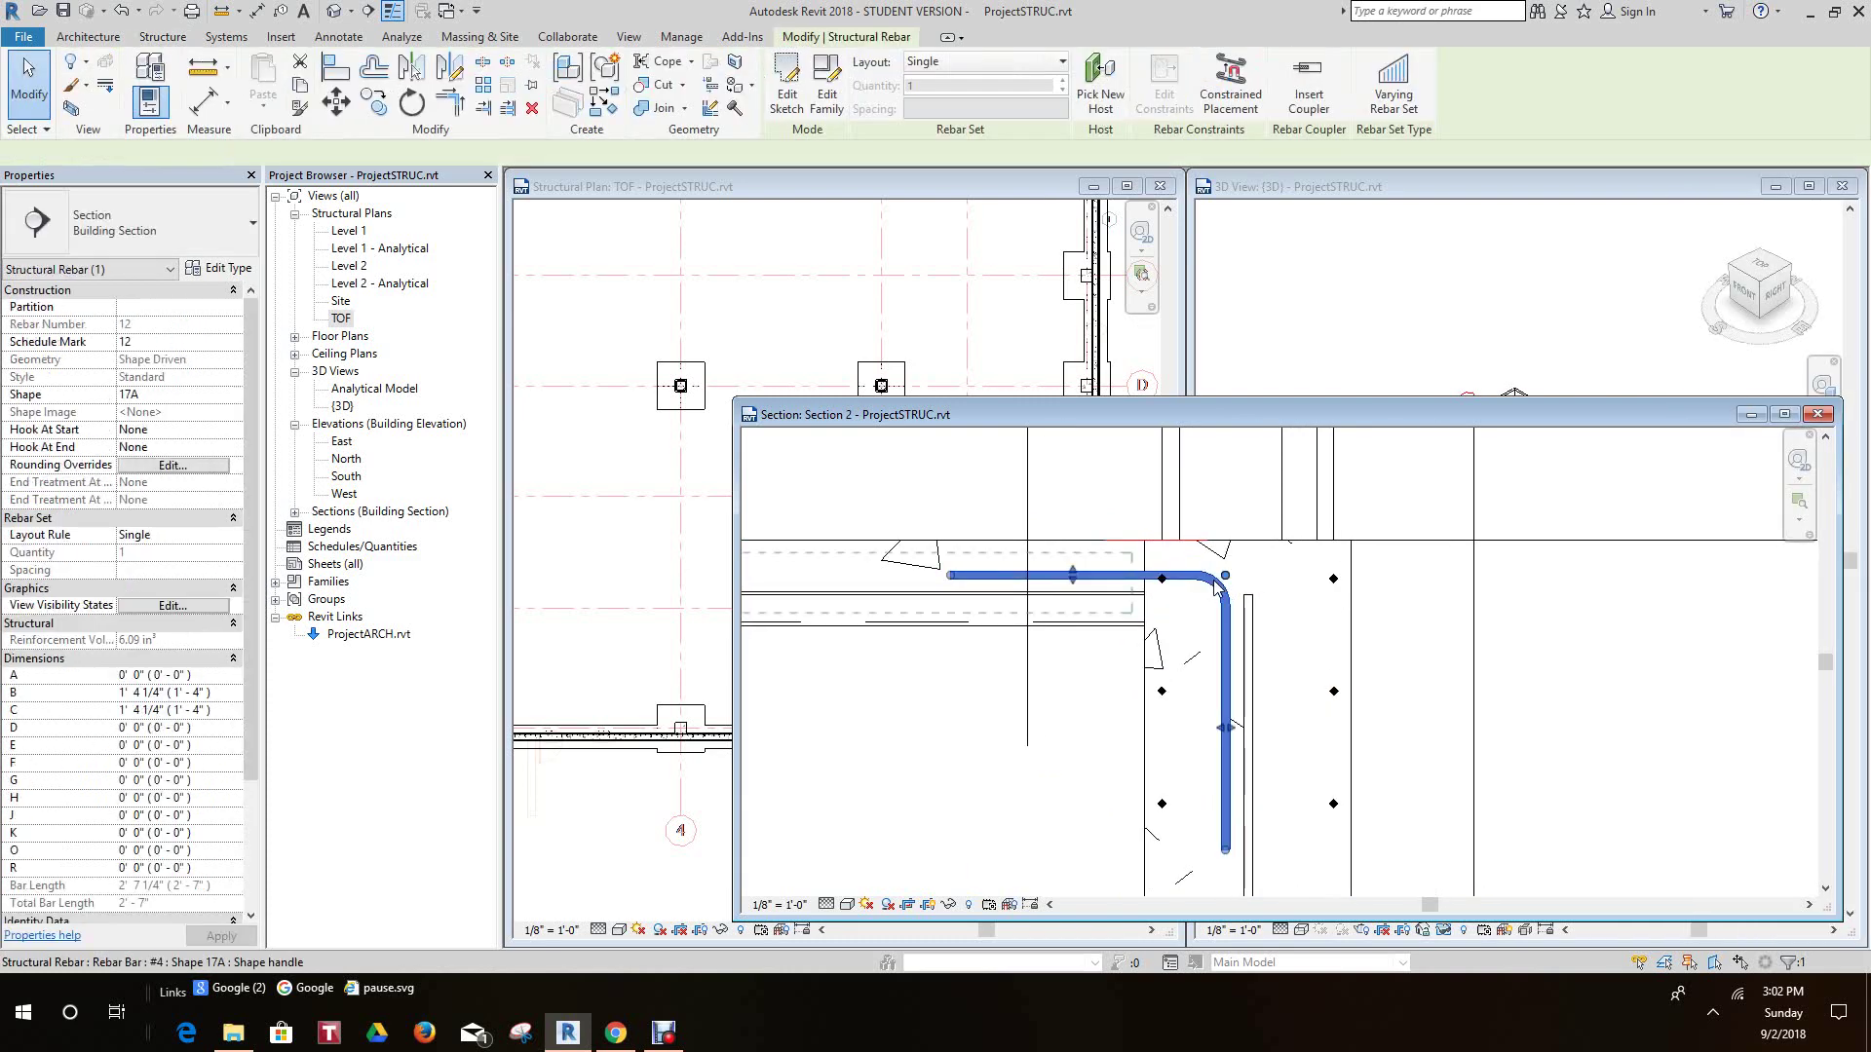
left_click(1061, 63)
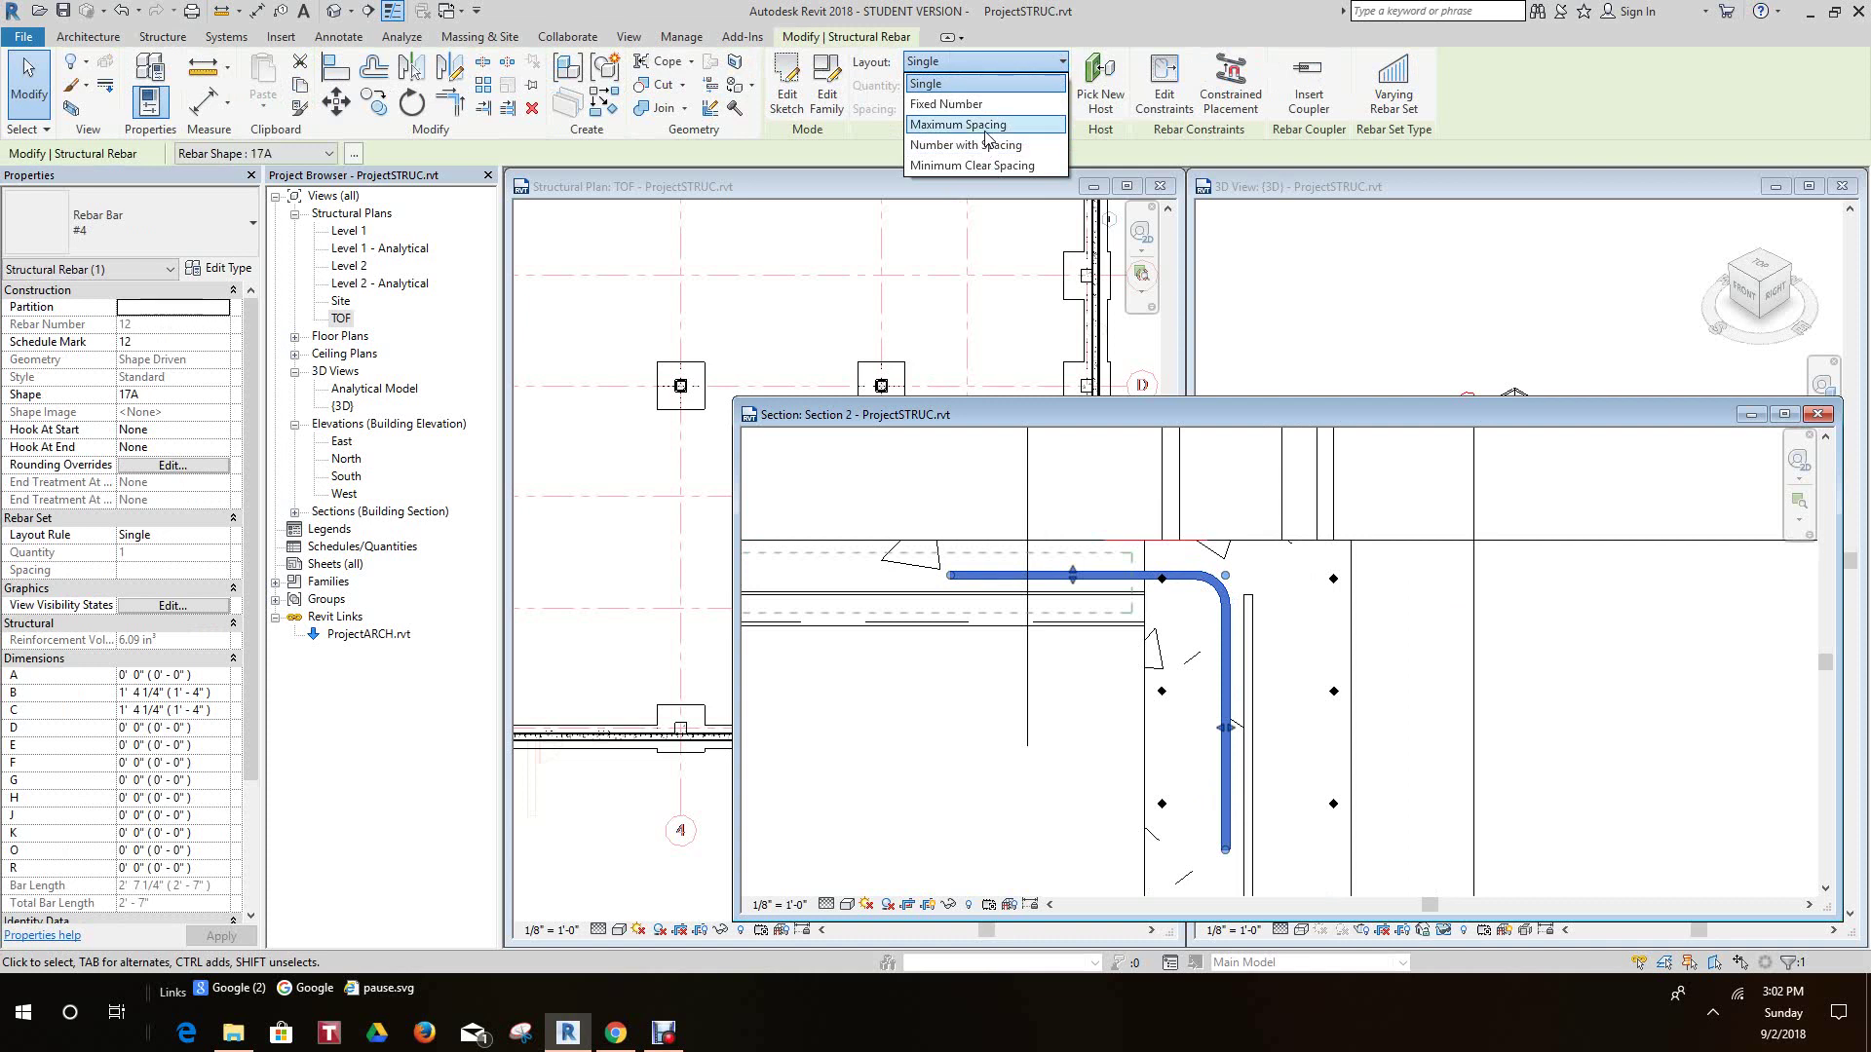
left_click(984, 127)
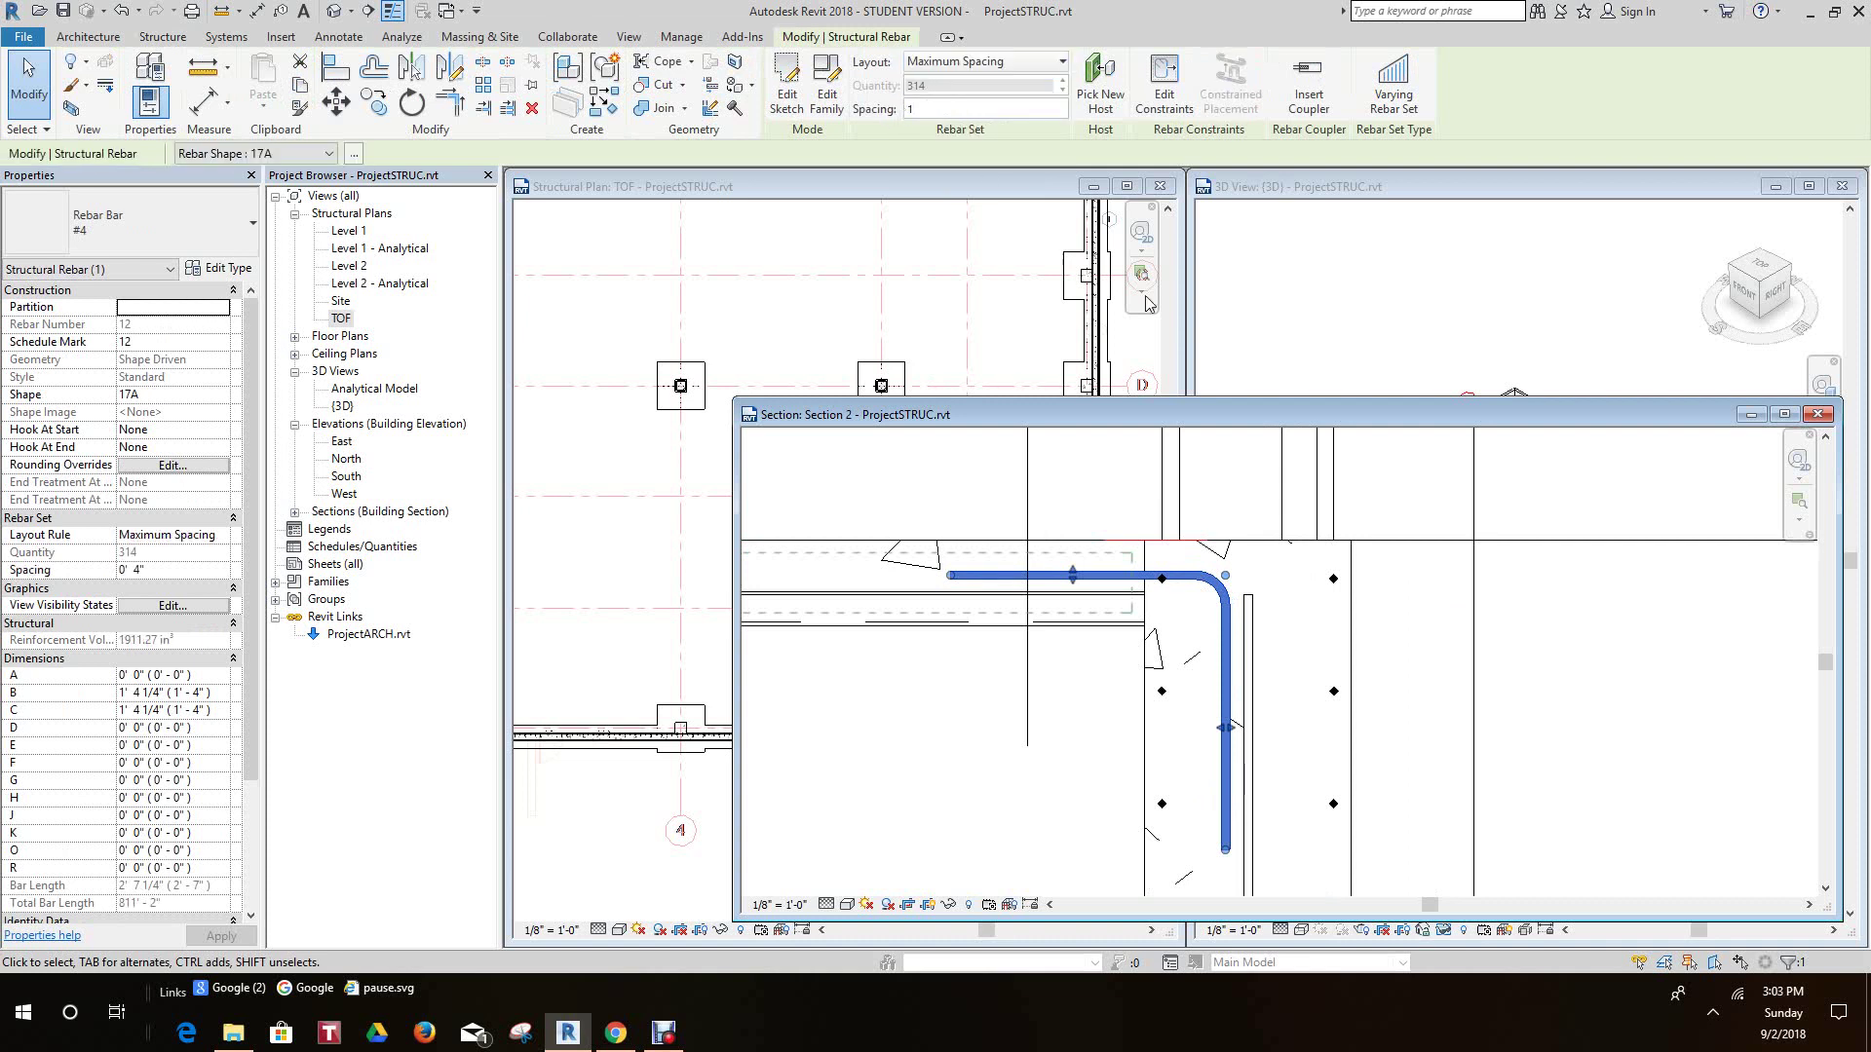
left_click(1045, 736)
scroll(989, 594, "down", 6)
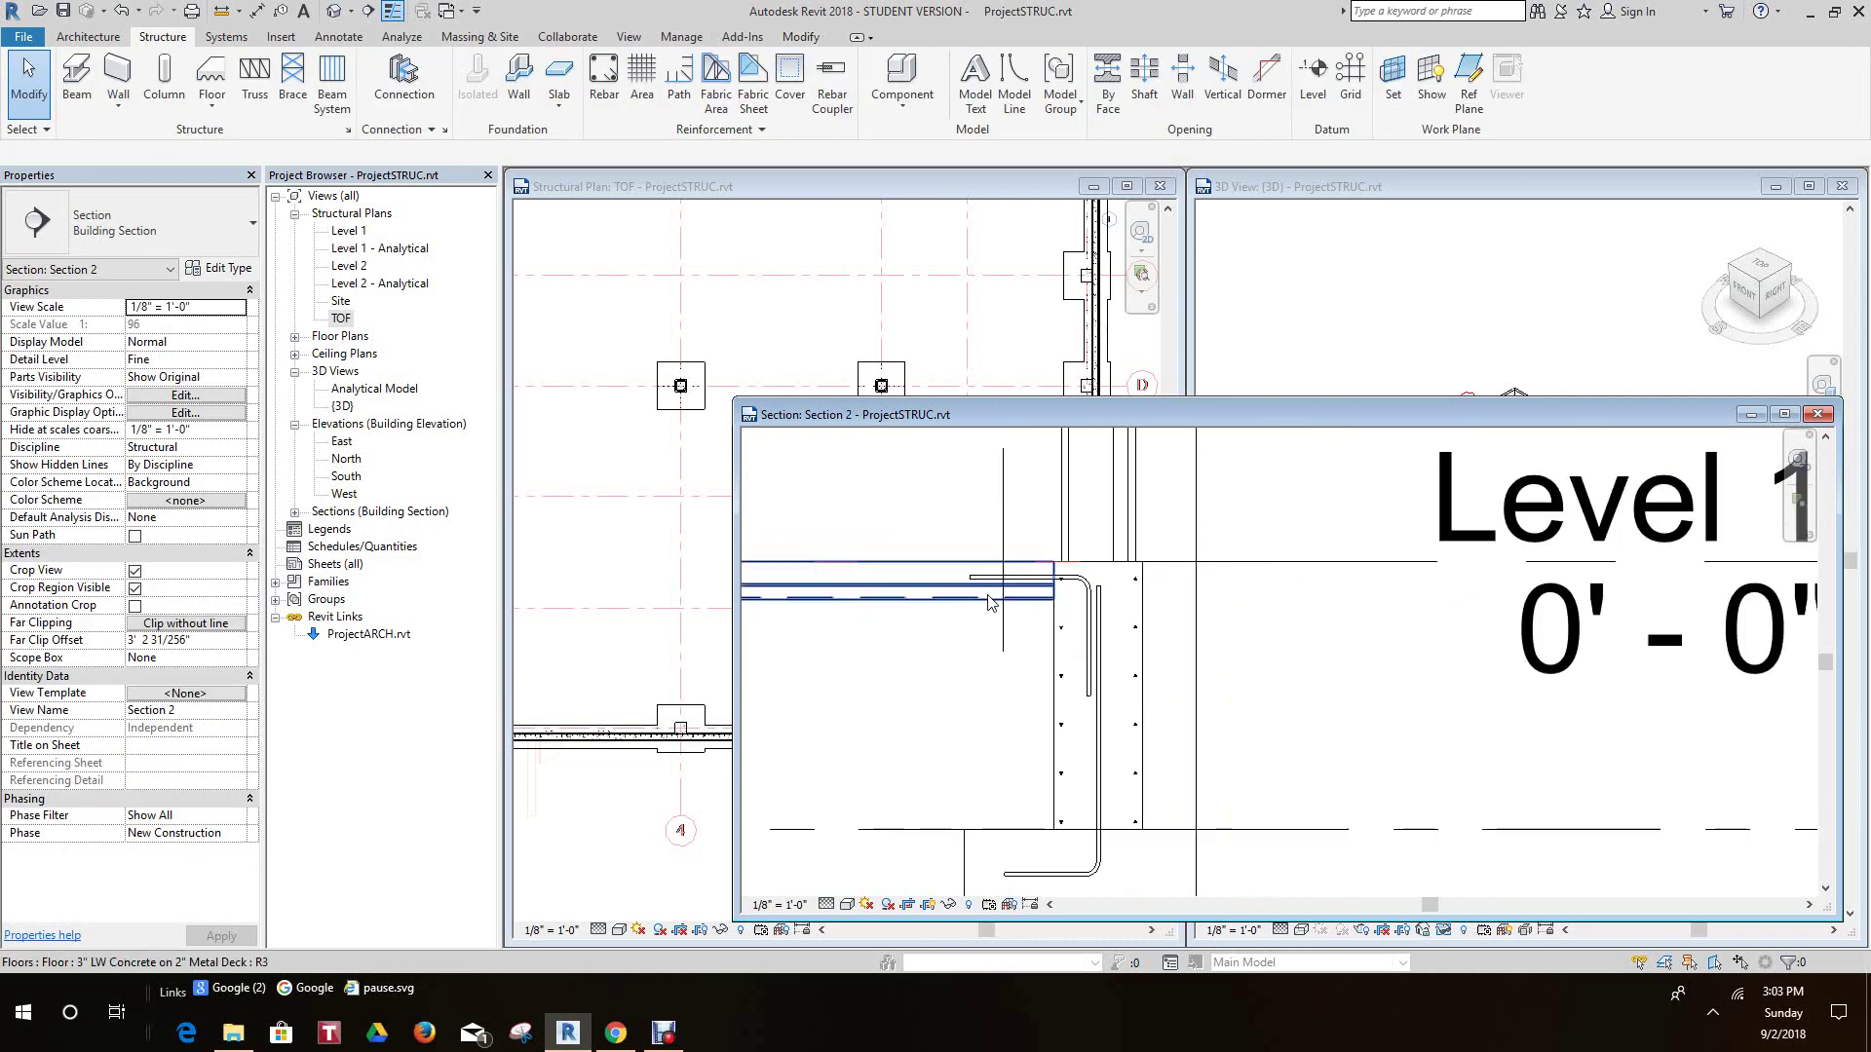
- Examine the new slab-to-wall rebar in Section 2 and compare the foundation walls in the TOF plan and 3D view
scroll(1006, 597, "up", 2)
scroll(1048, 620, "down", 1)
scroll(1048, 619, "up", 1)
scroll(1048, 617, "down", 2)
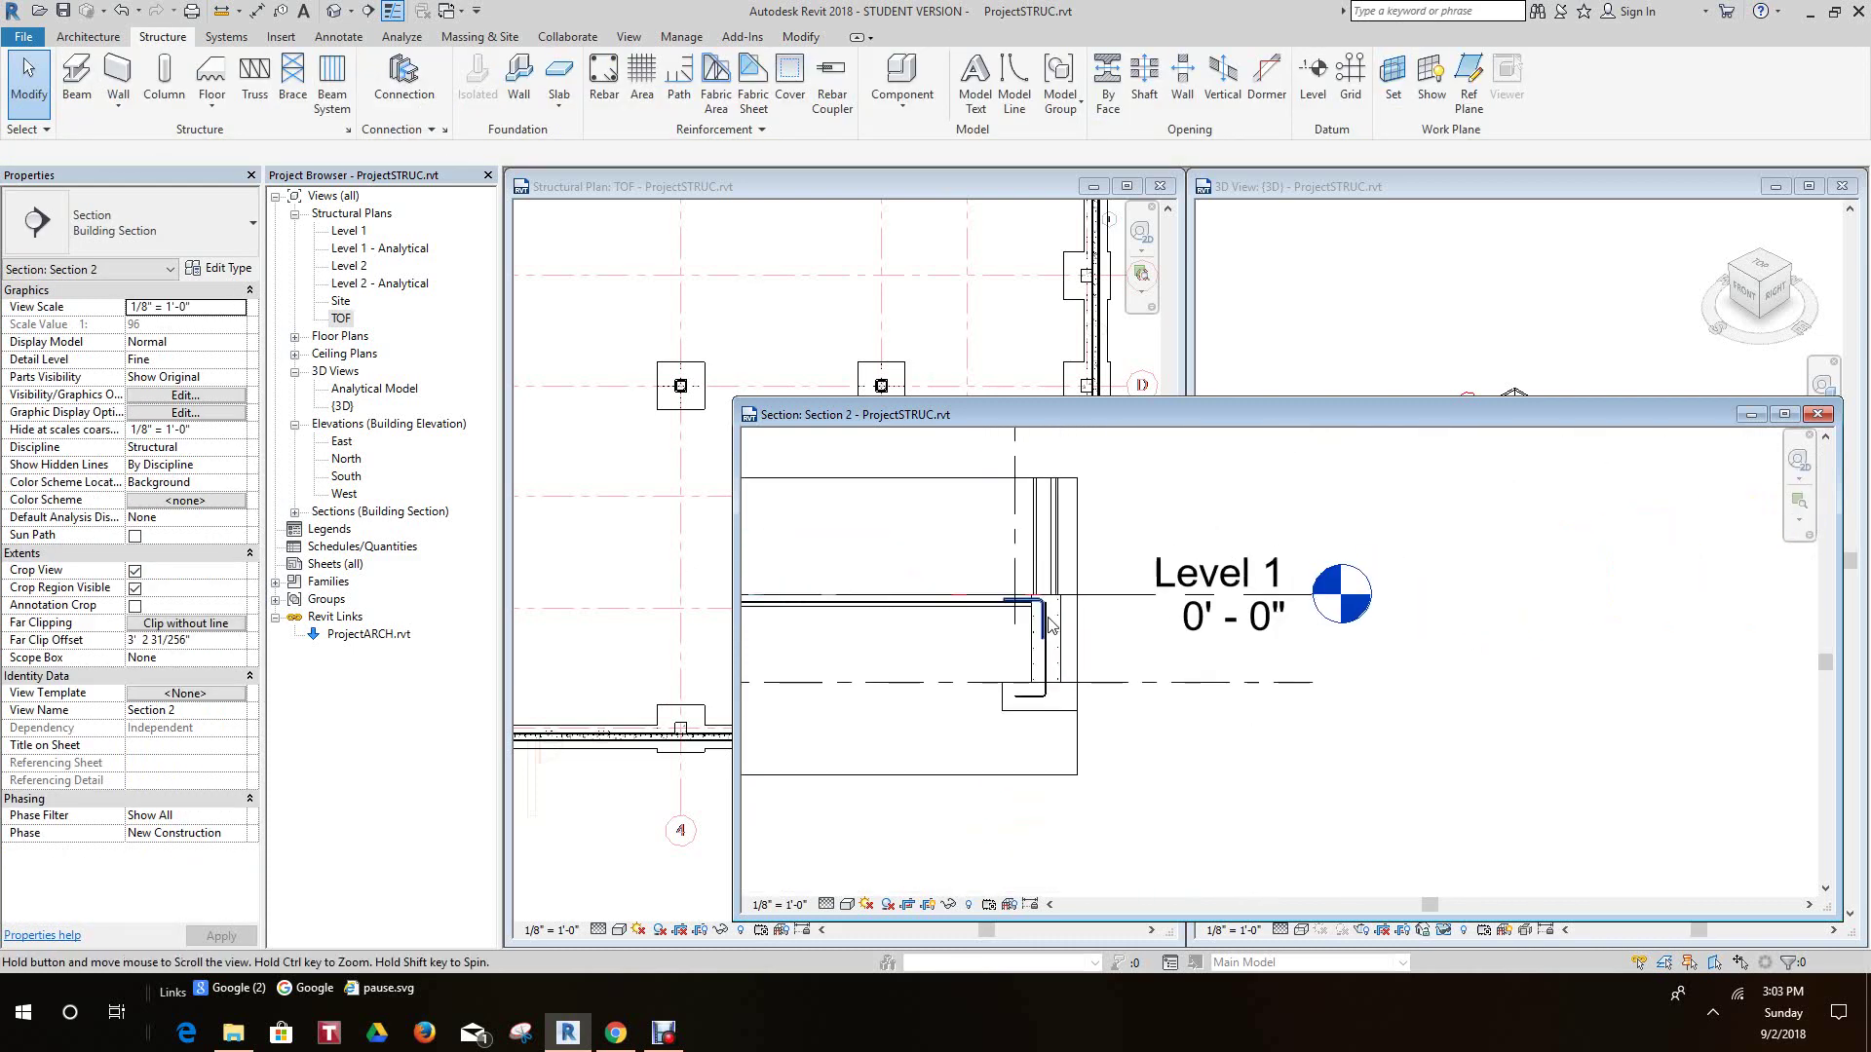
scroll(1049, 631, "down", 3)
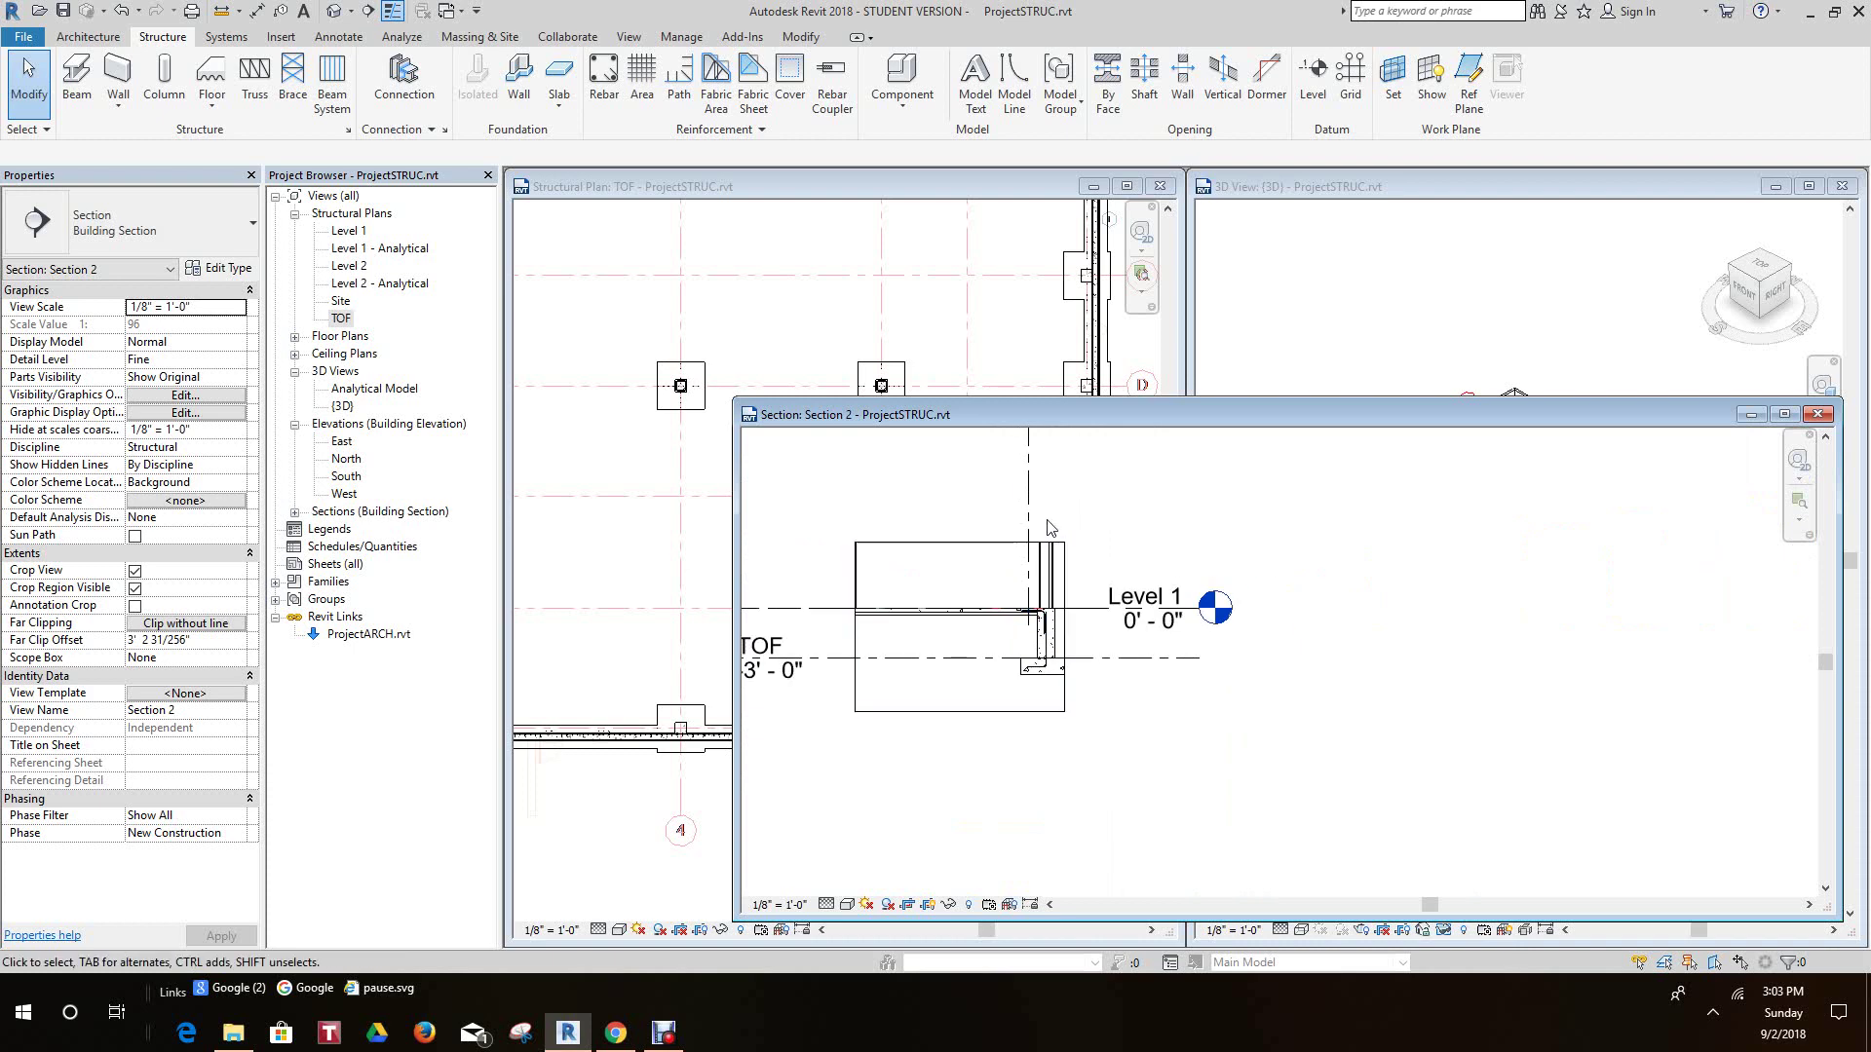
left_click(963, 327)
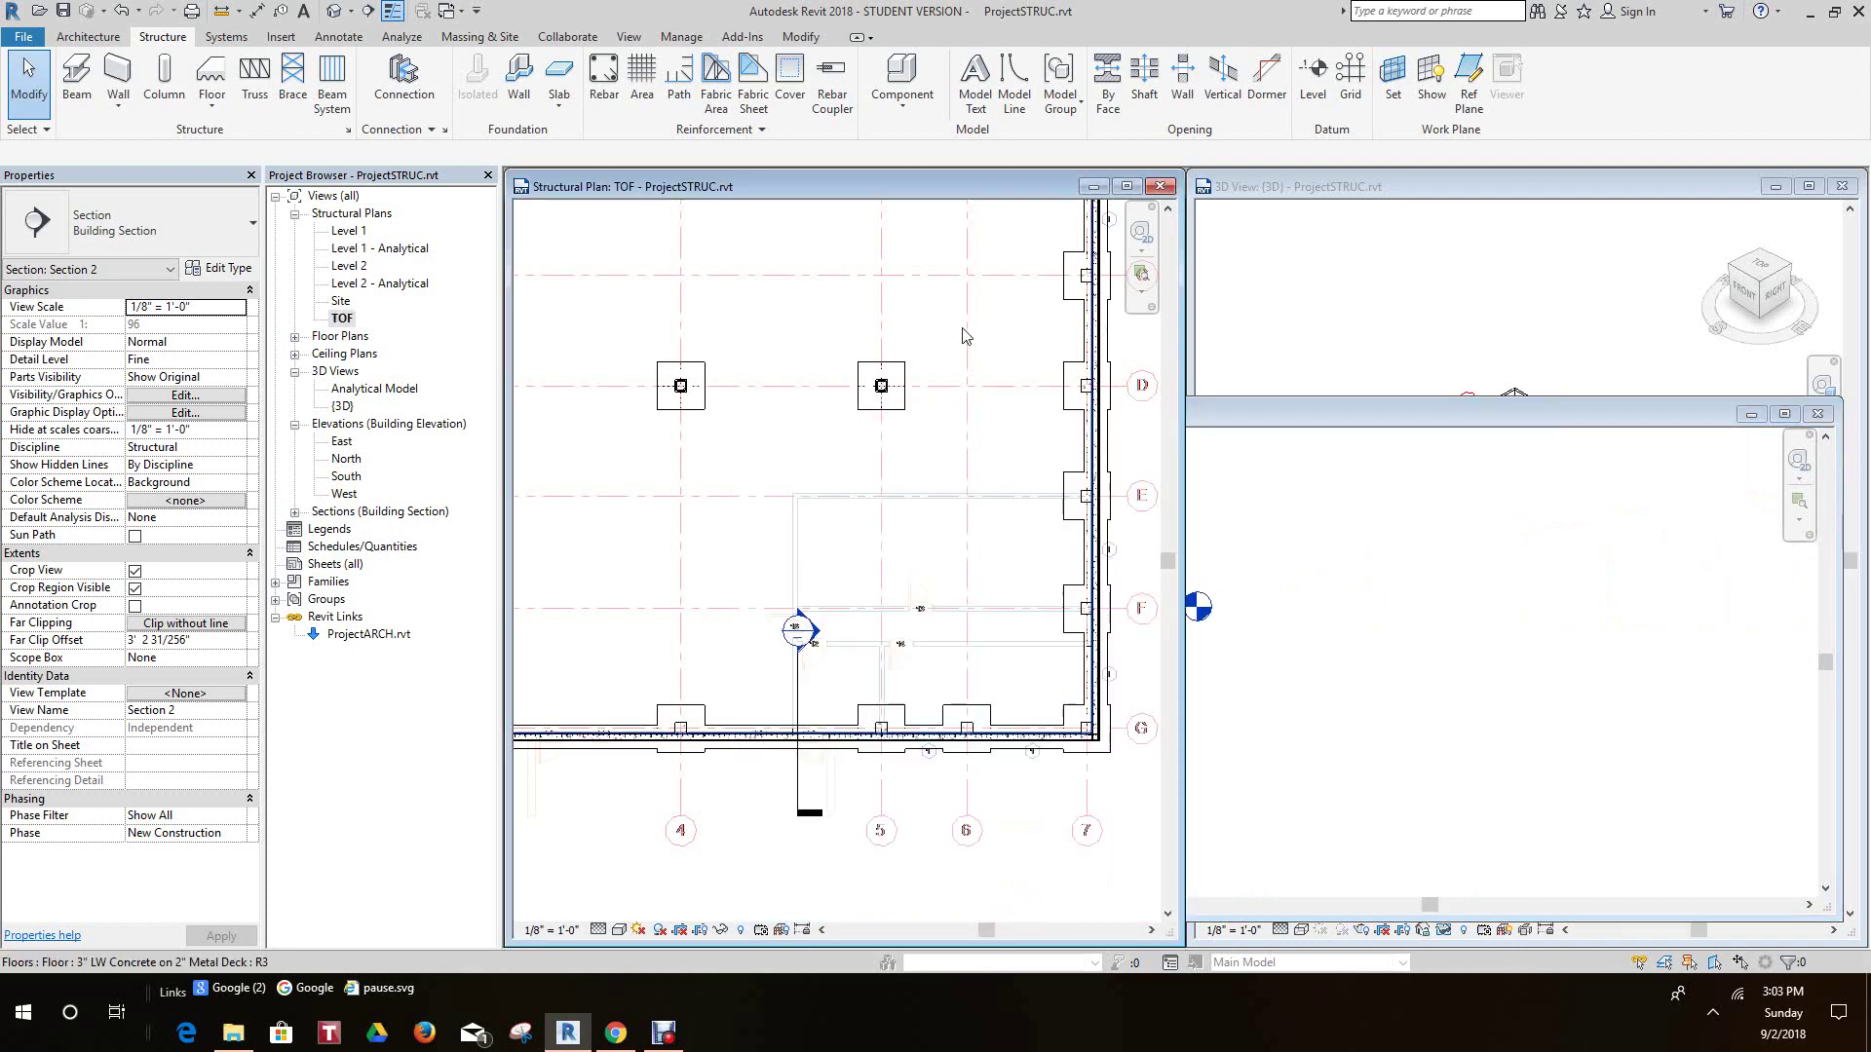
scroll(963, 329, "down", 2)
middle_click_drag(984, 401, 1069, 471)
scroll(1069, 472, "down", 1)
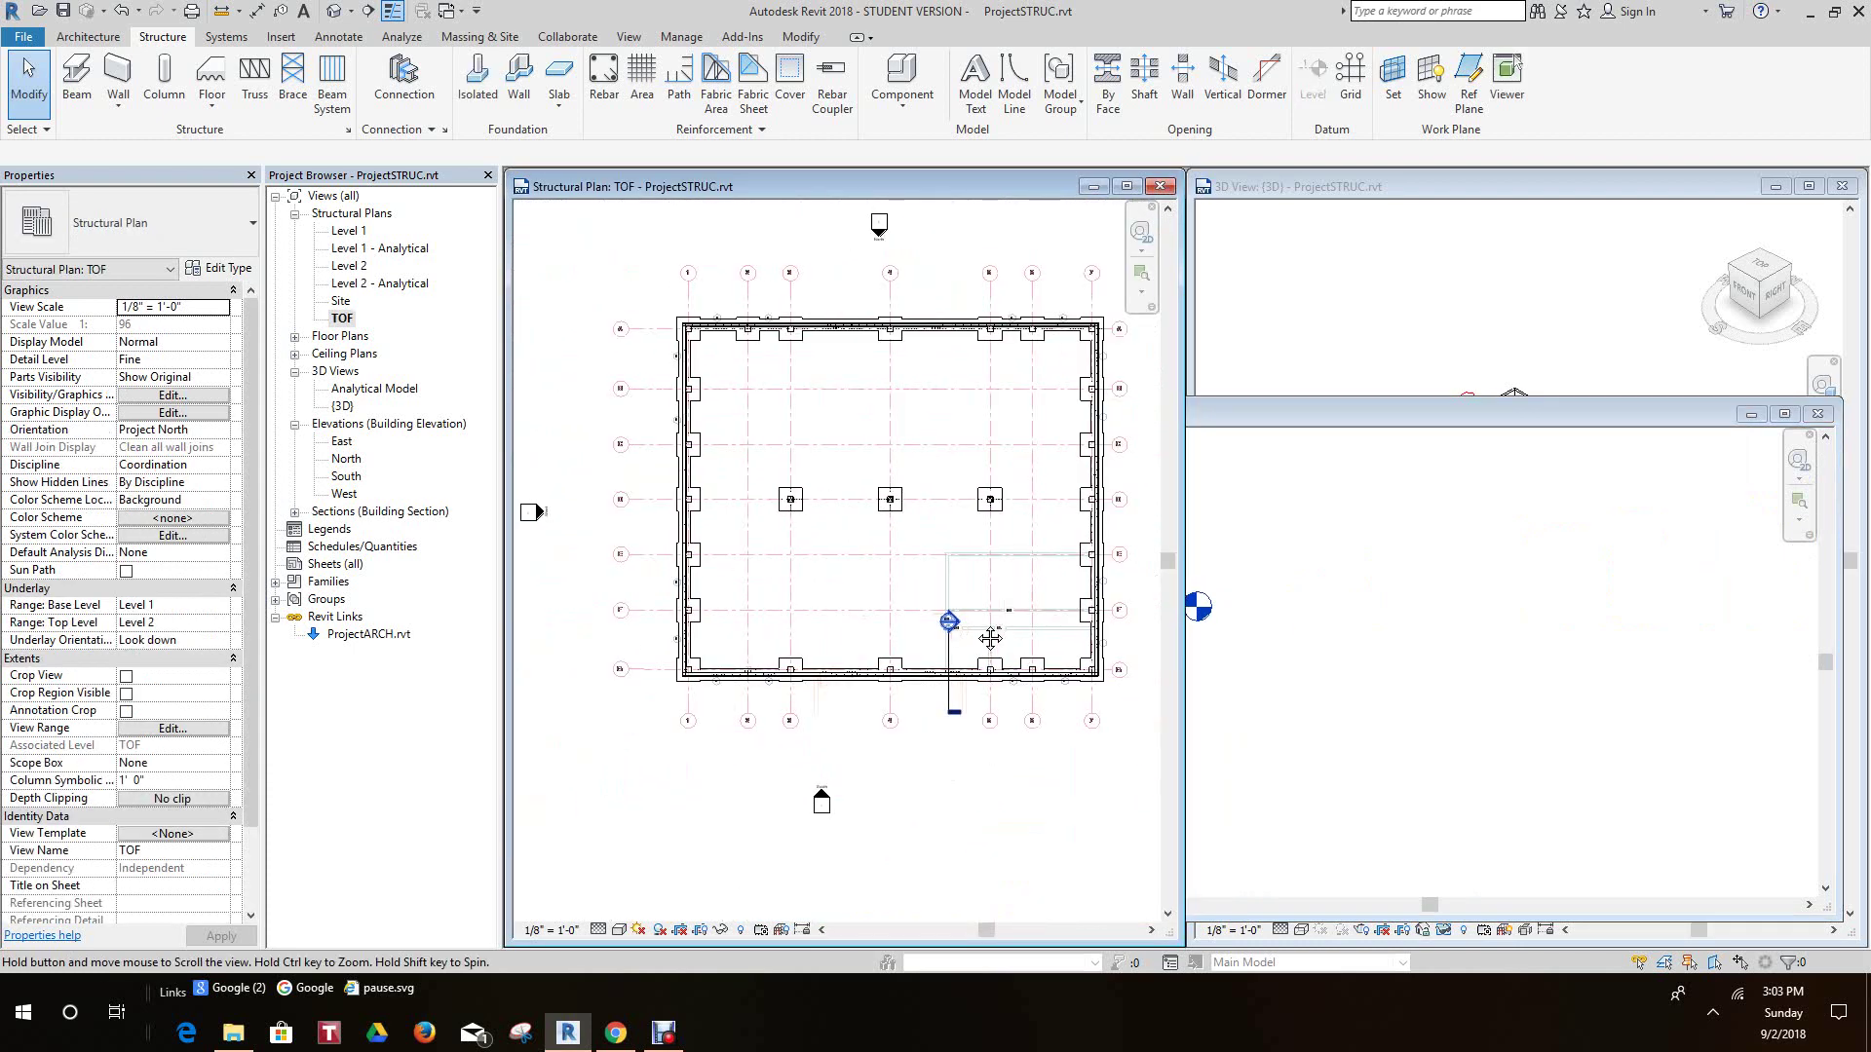
scroll(963, 648, "up", 2)
scroll(1062, 622, "down", 2)
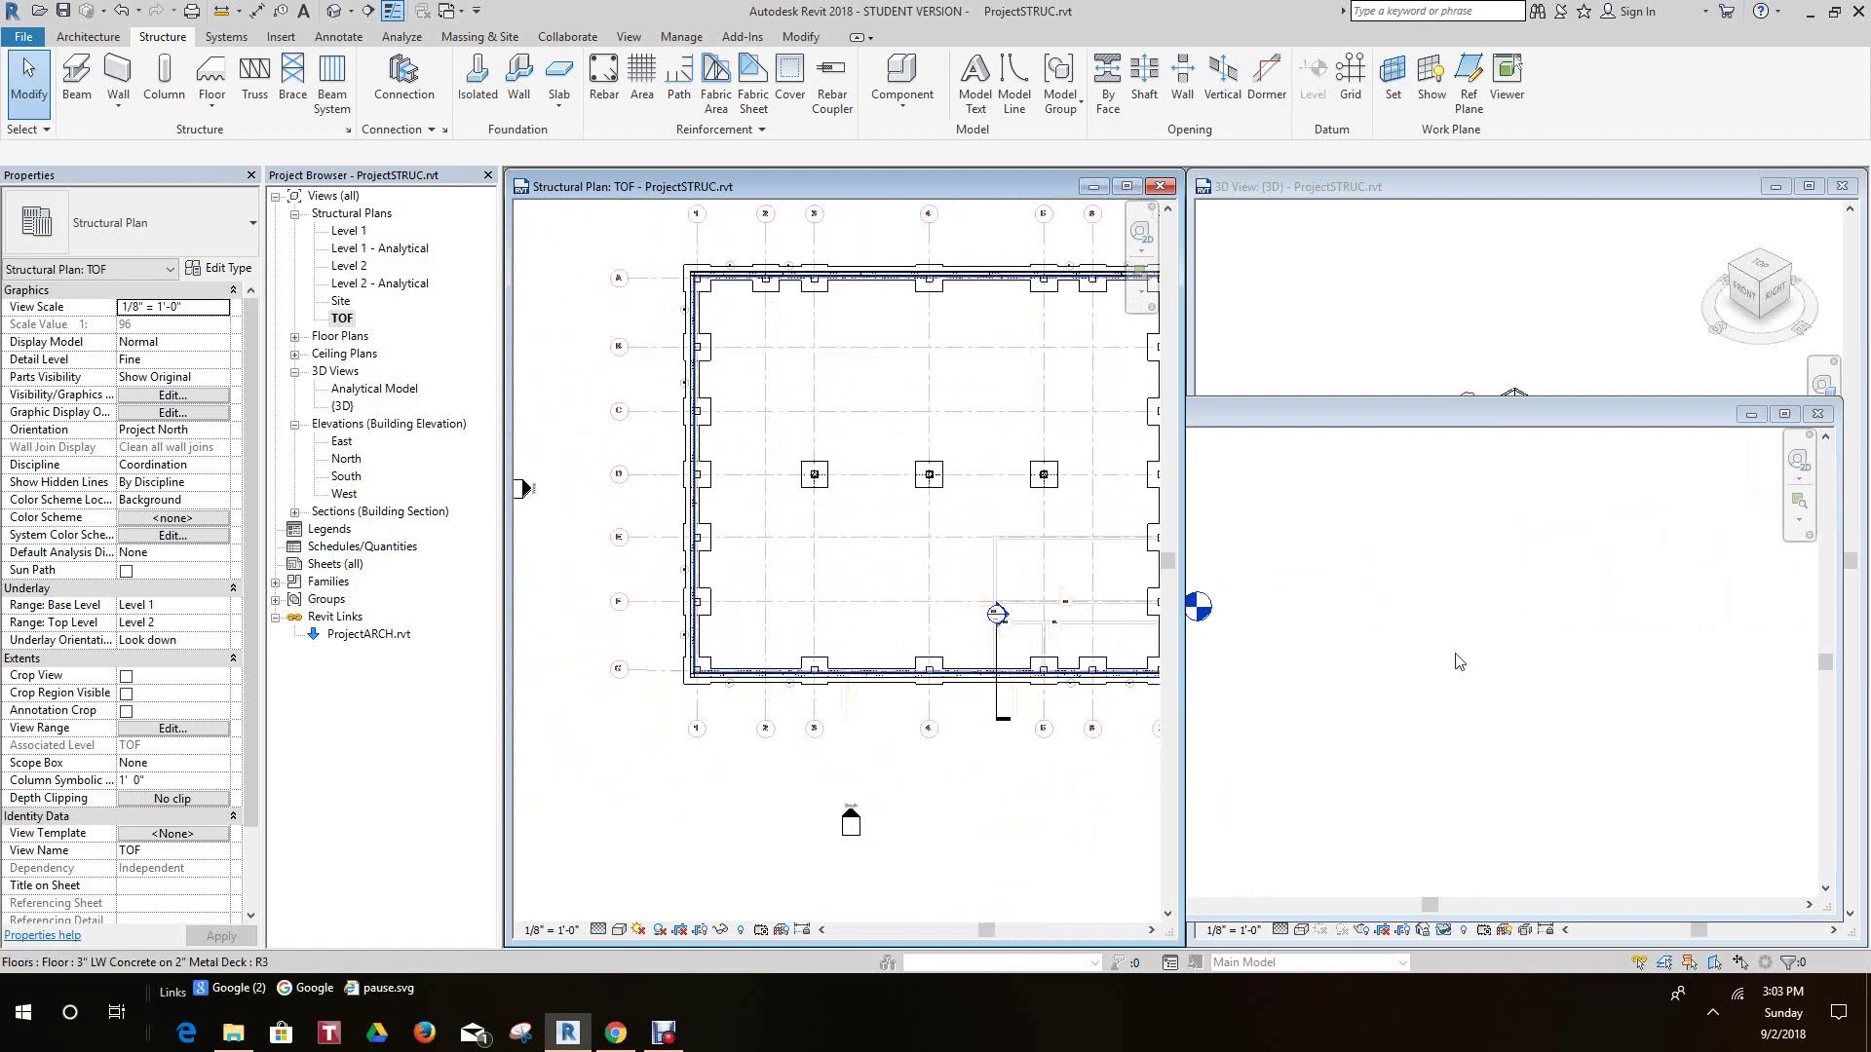
left_click(1652, 293)
scroll(1647, 297, "down", 3)
scroll(1520, 468, "up", 4)
scroll(1577, 522, "up", 6)
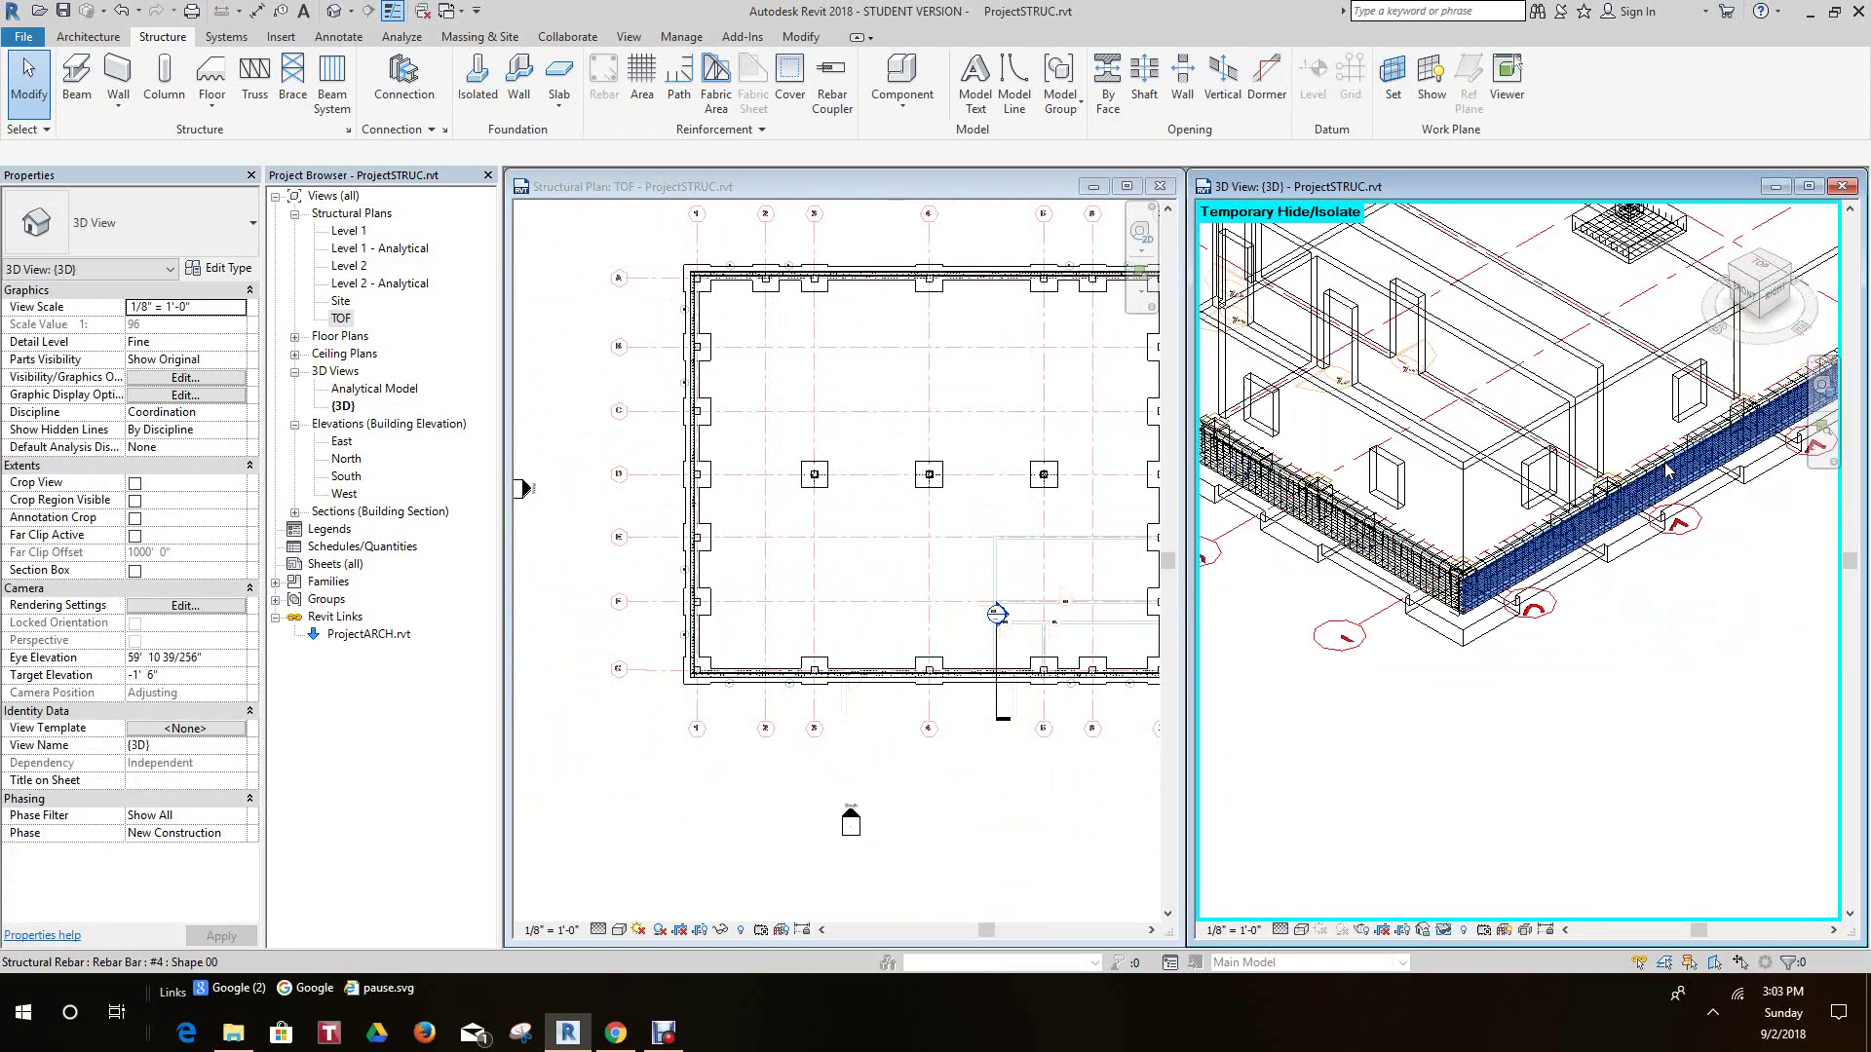
scroll(1577, 523, "up", 5)
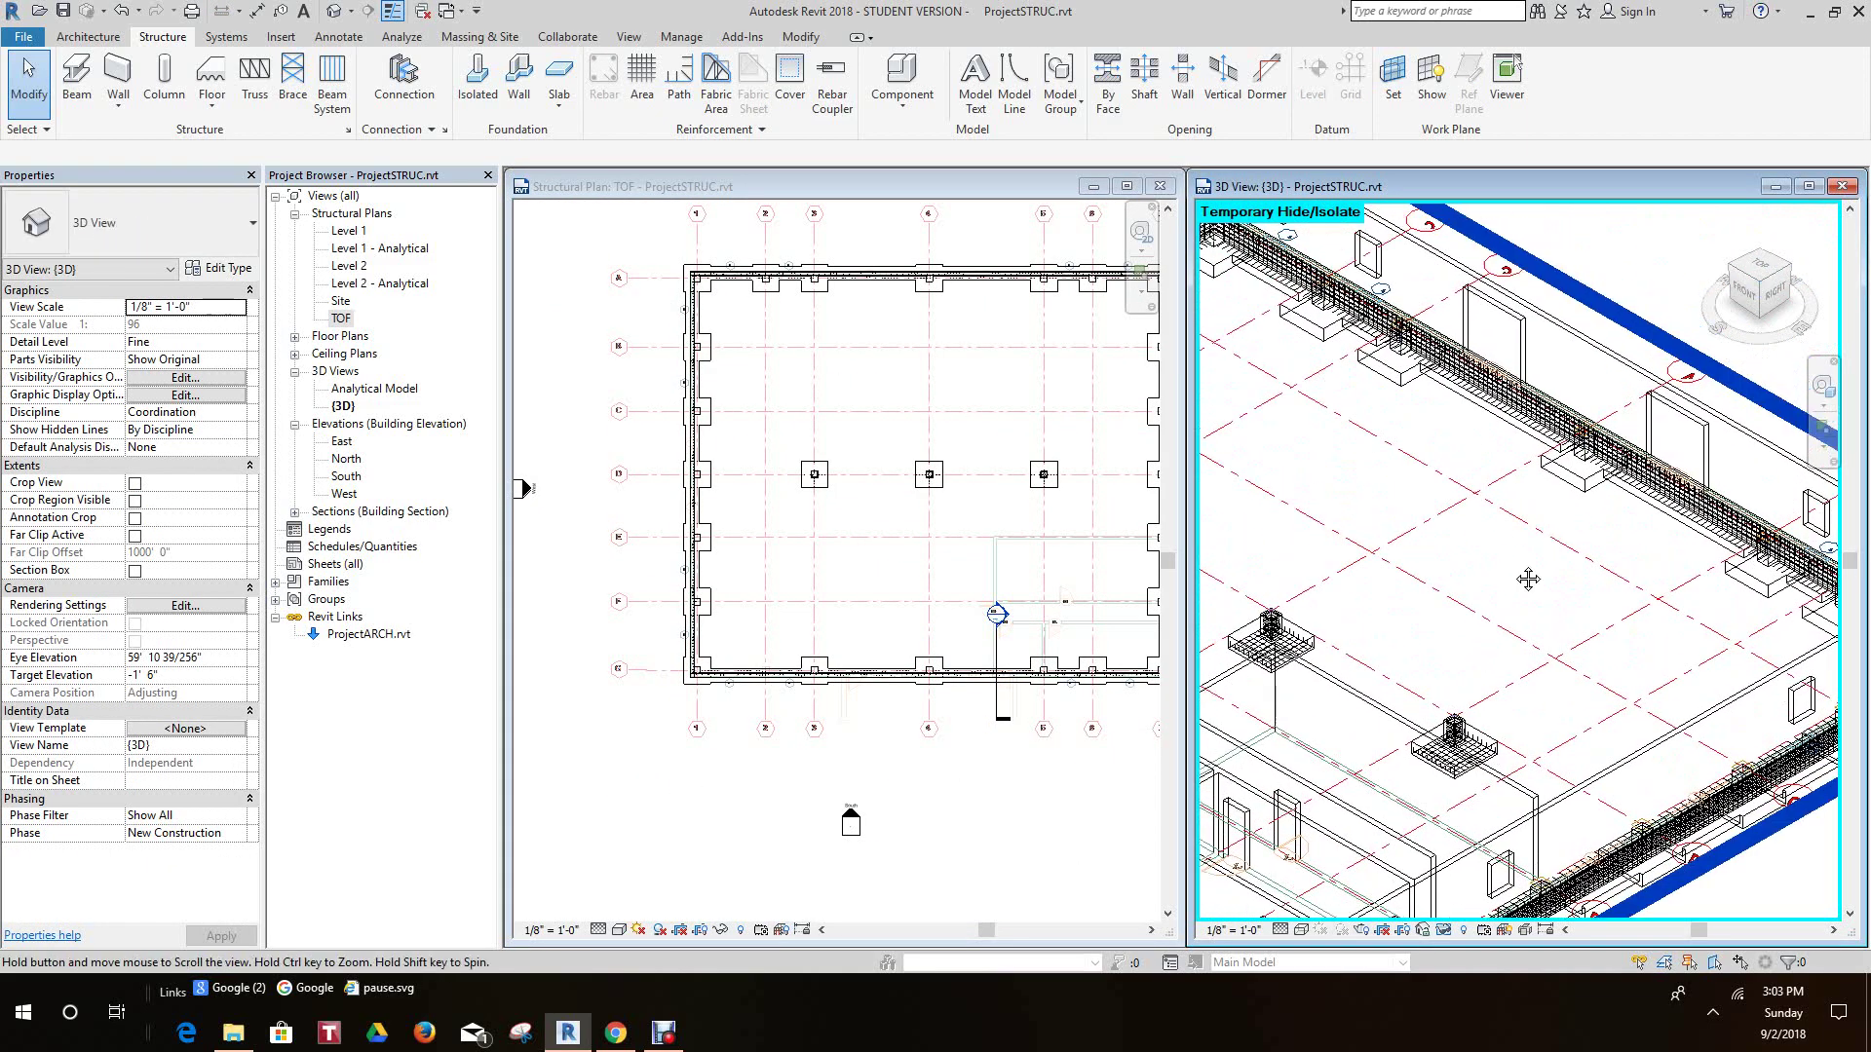
scroll(1402, 458, "down", 3)
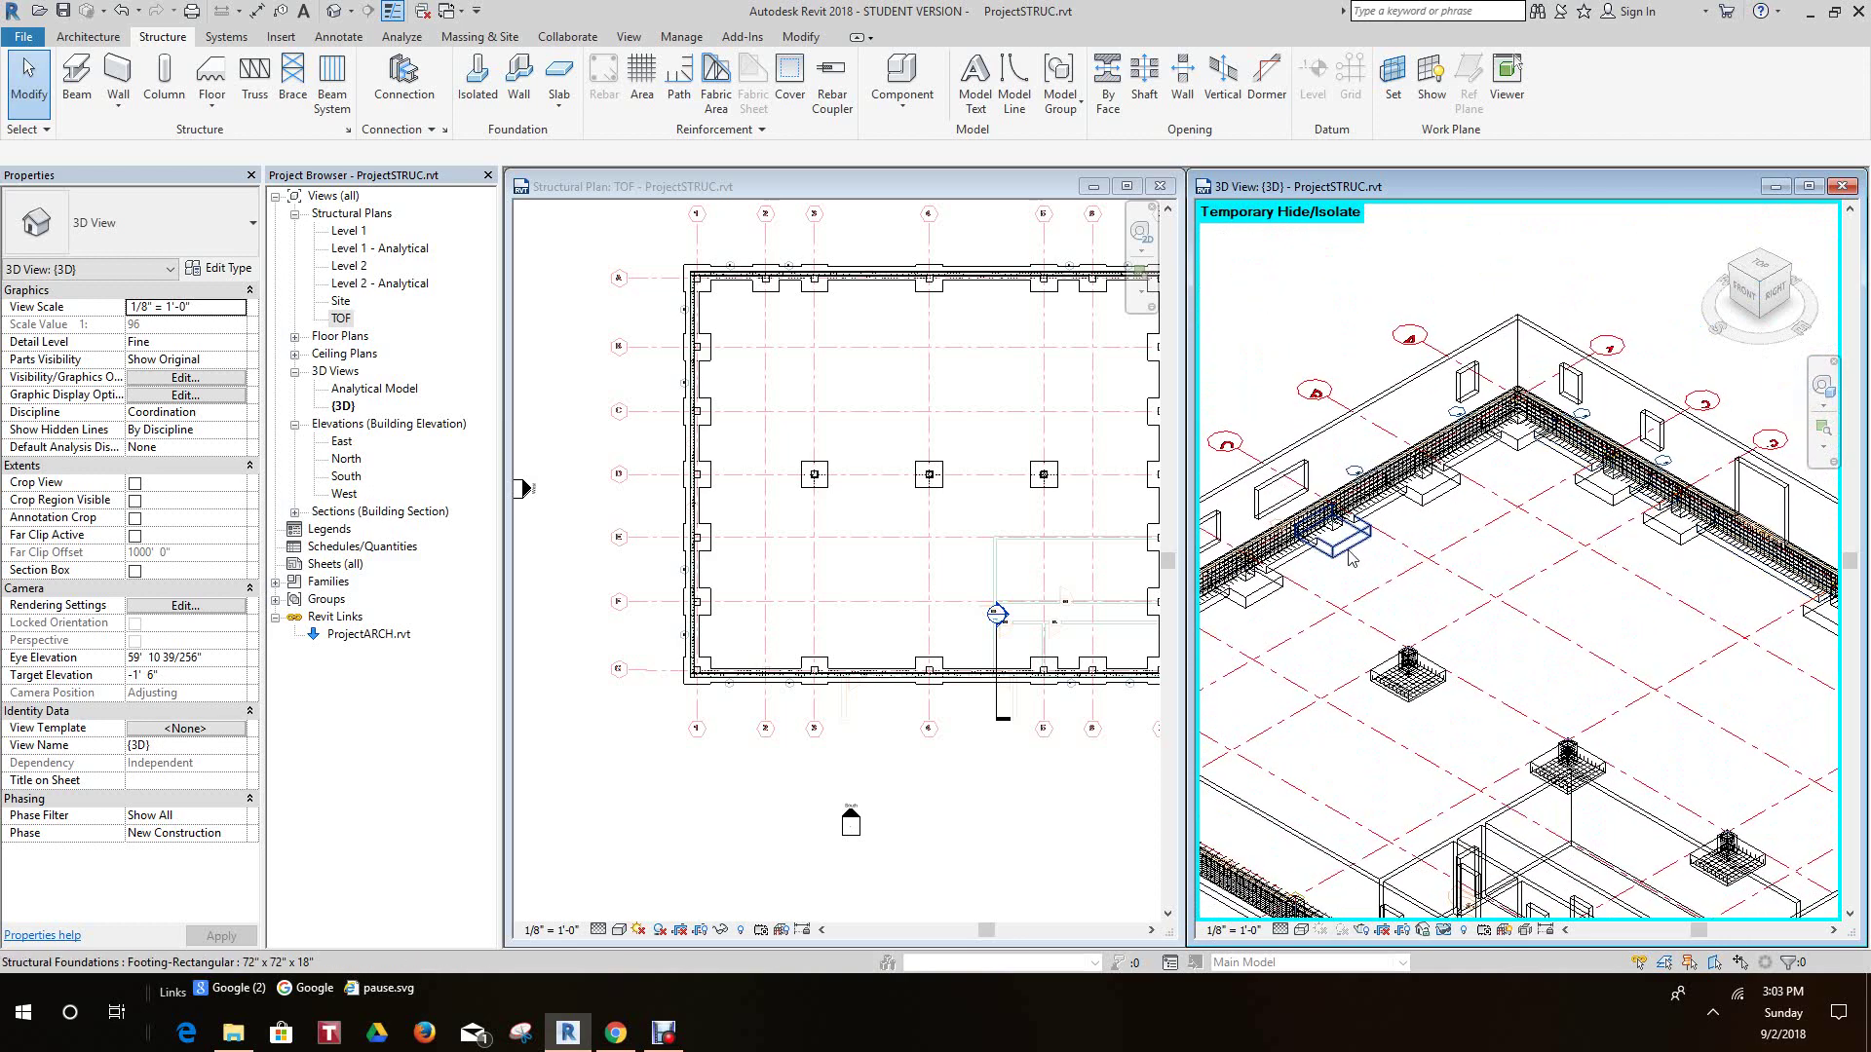
scroll(1335, 507, "up", 5)
scroll(1321, 480, "down", 4)
scroll(870, 583, "down", 2)
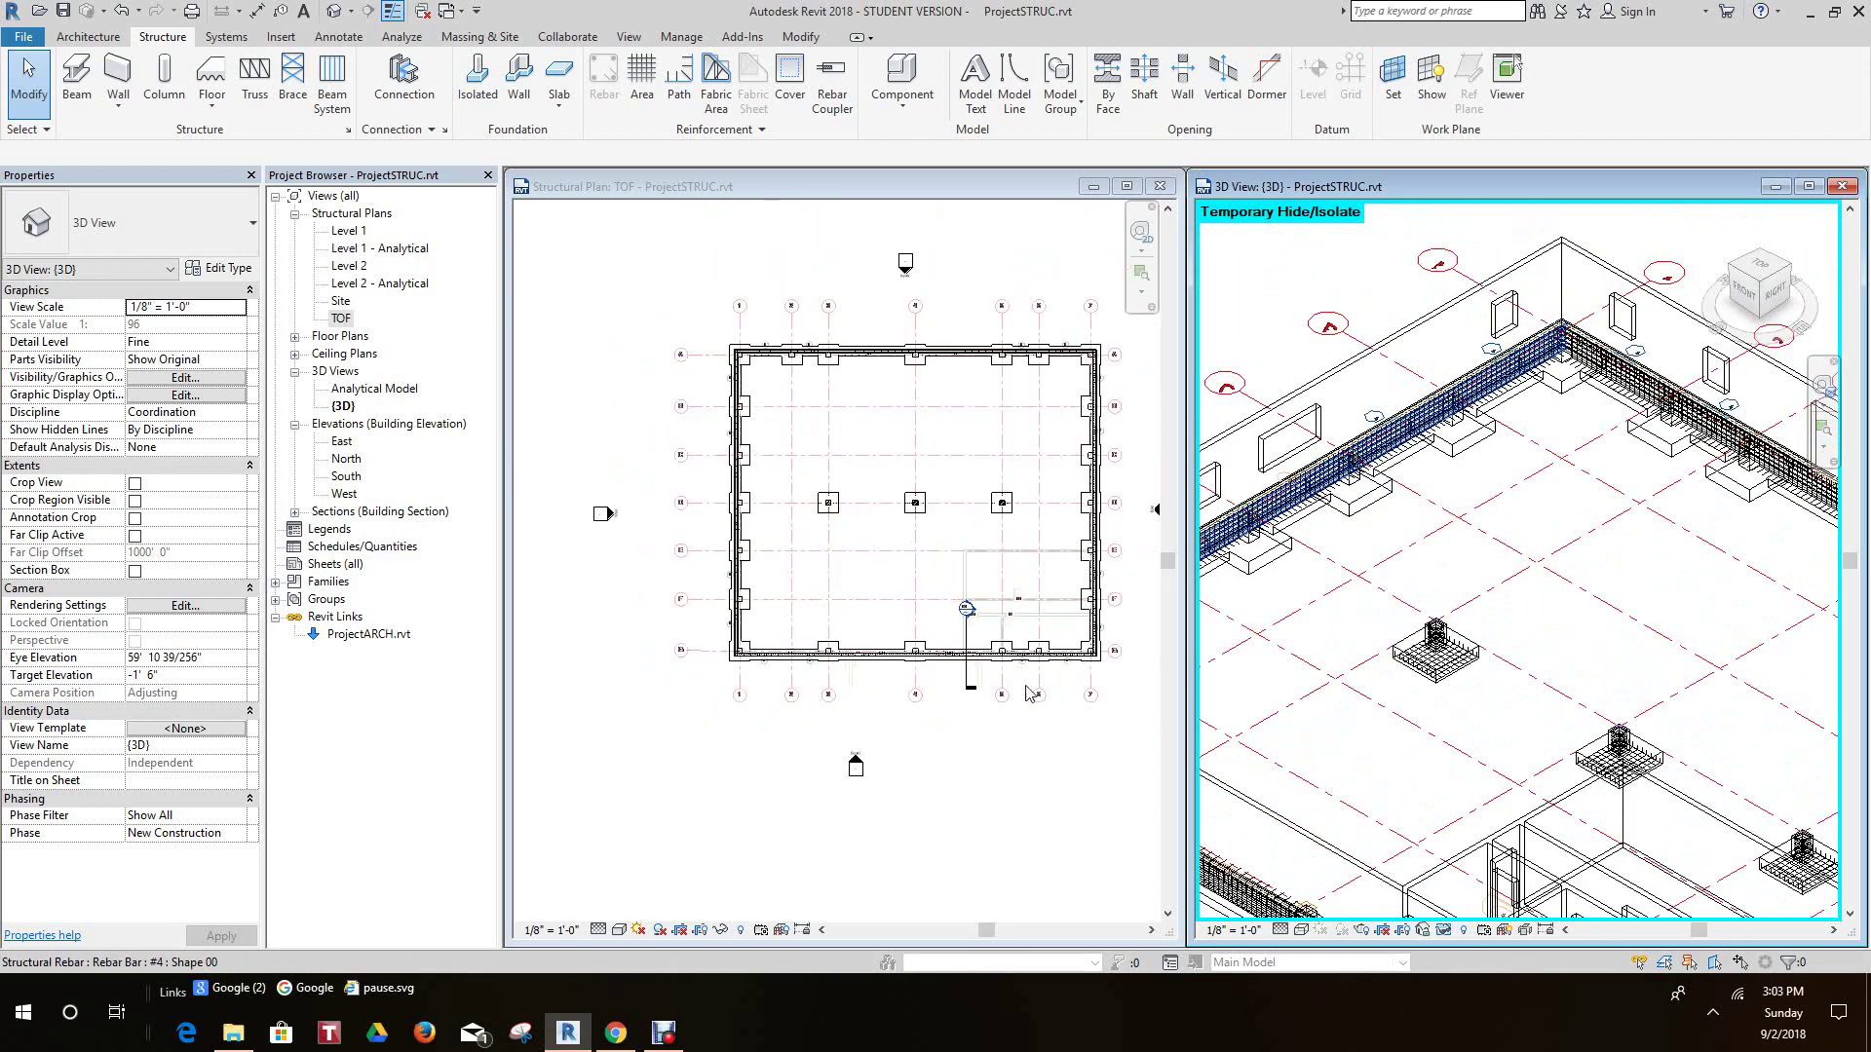
- Move the Section 2 marker in the TOF plan from the grid G wall to beside grid 3, between grids E and G
scroll(971, 648, "up", 5)
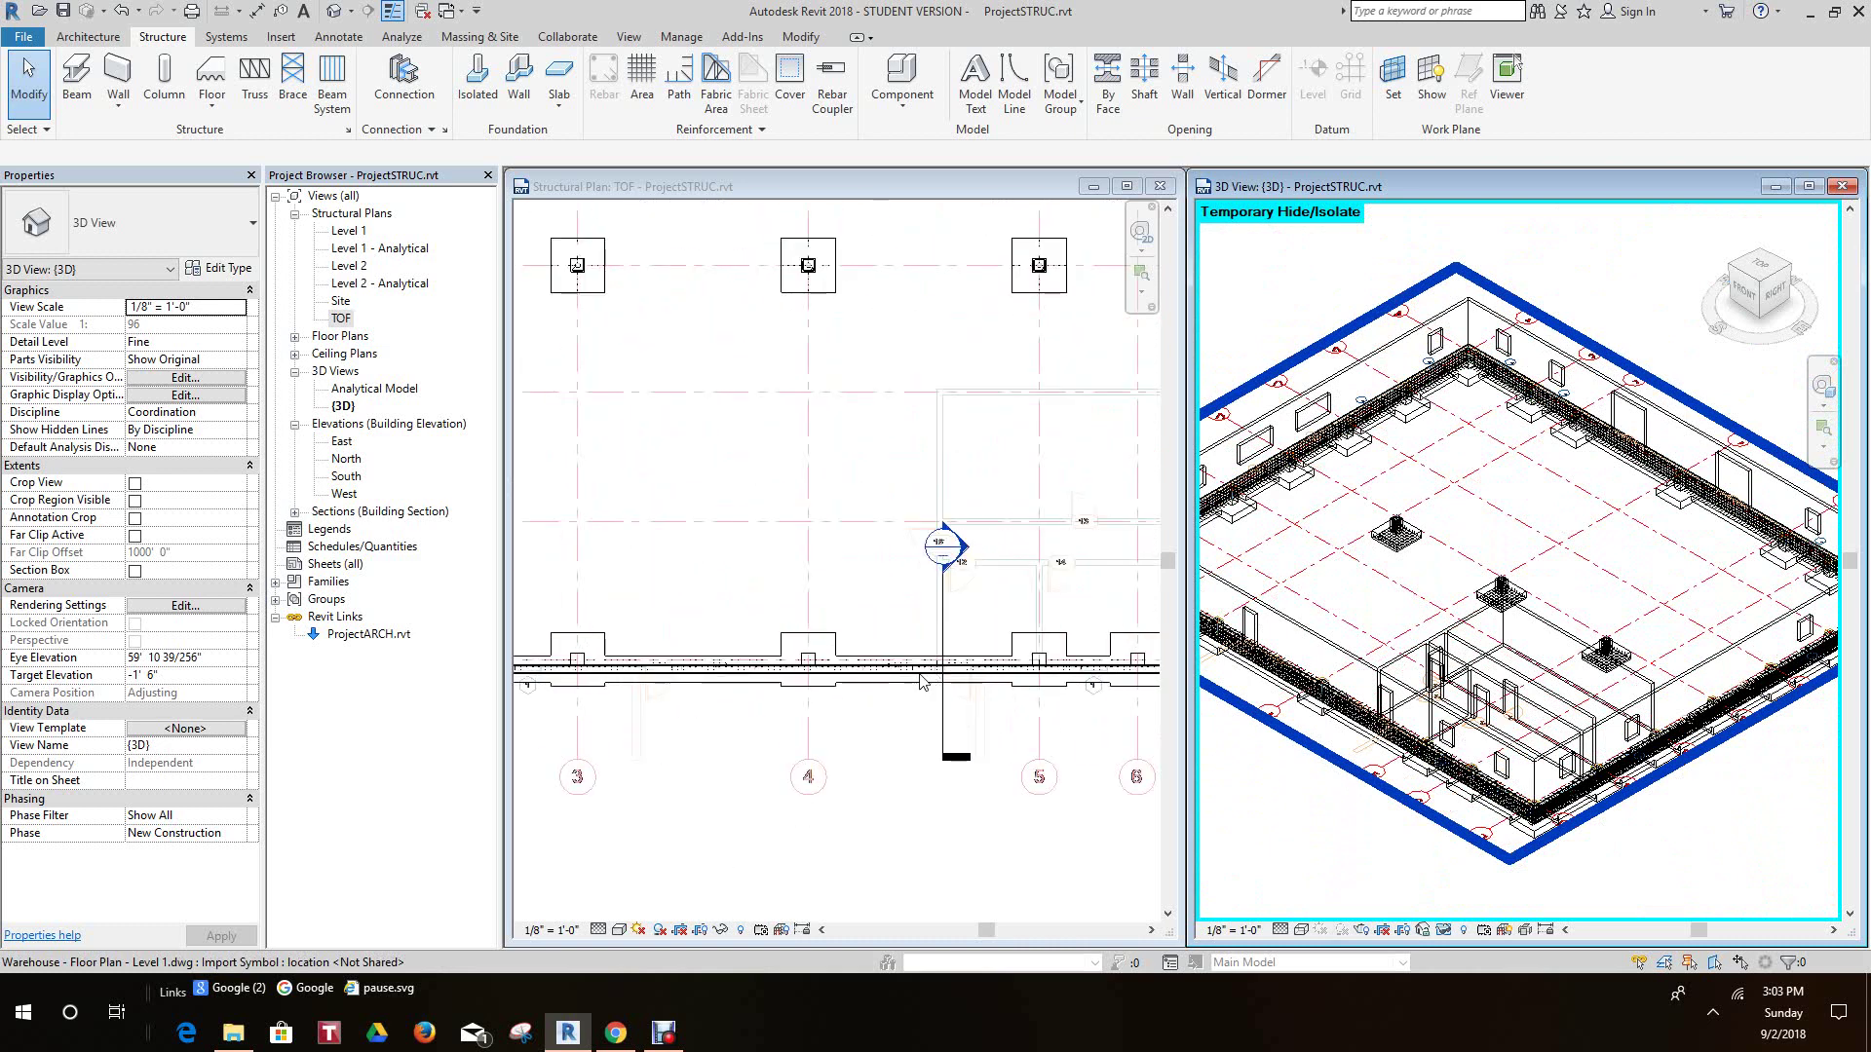
scroll(972, 648, "down", 3)
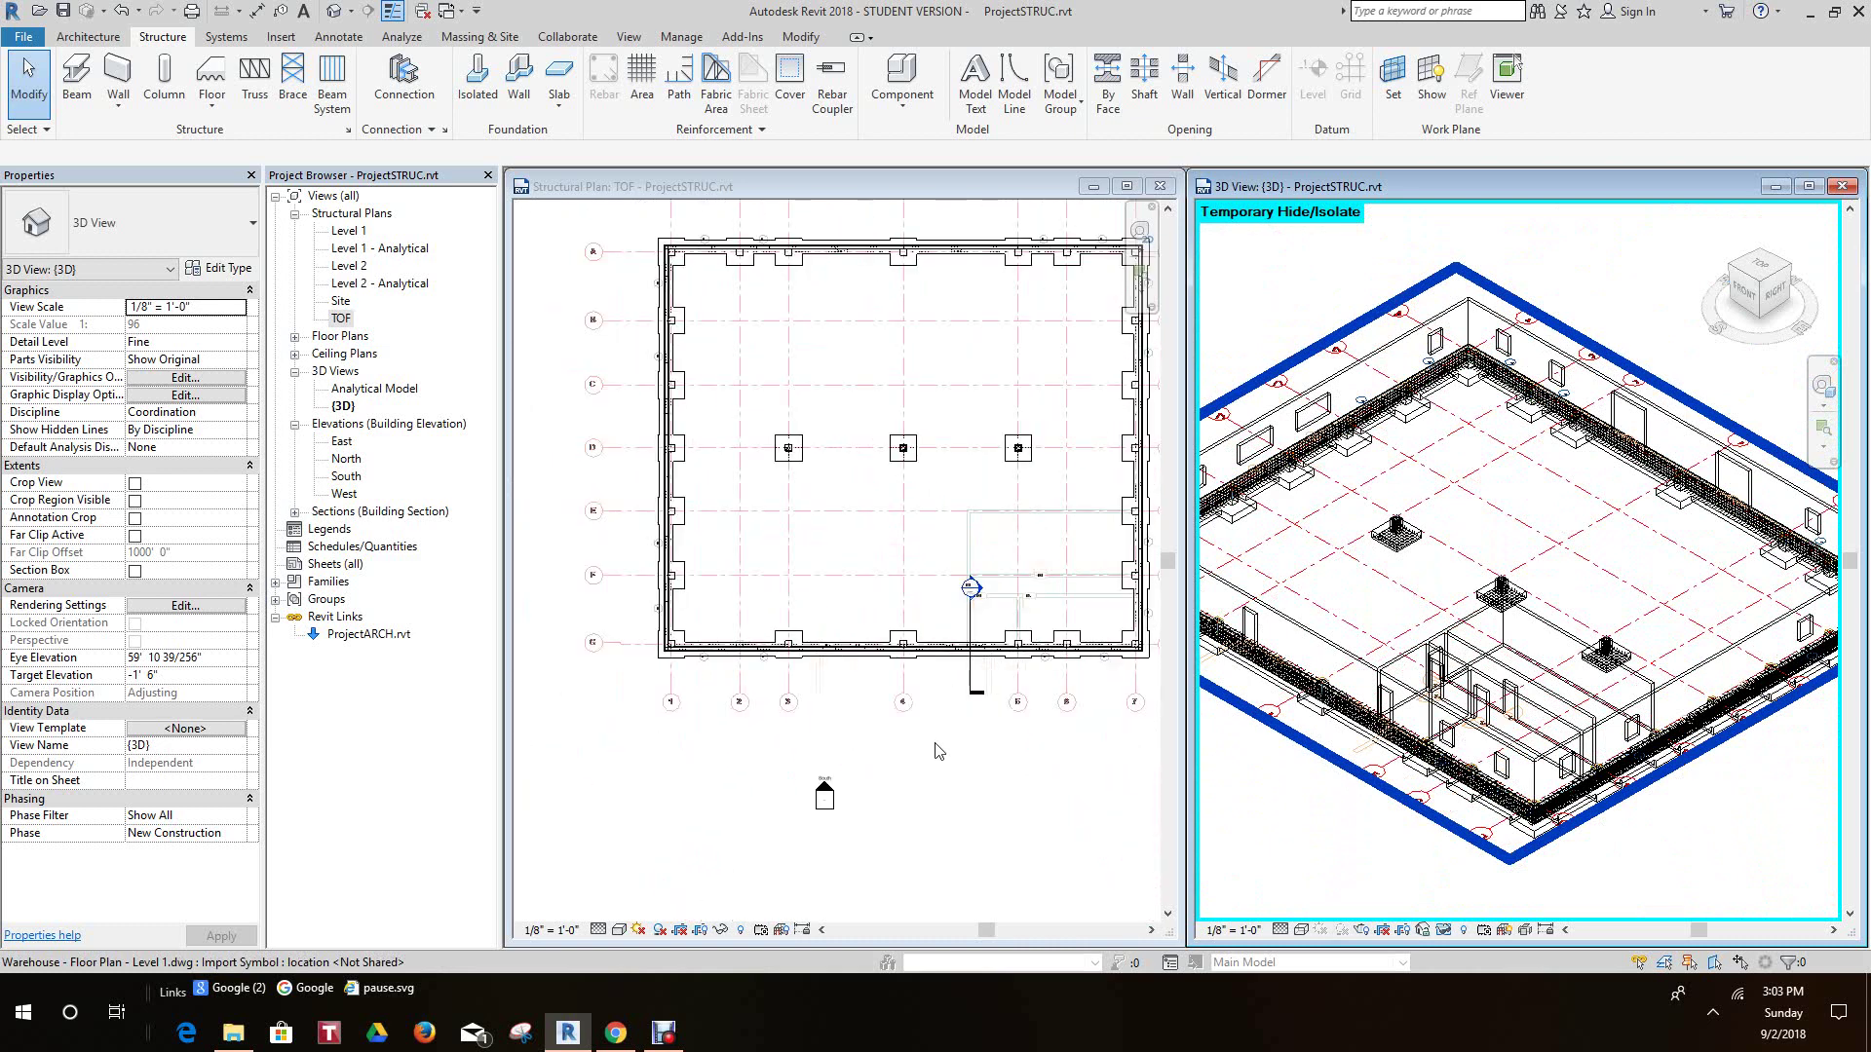
left_click(982, 650)
left_click_drag(970, 640, 797, 559)
scroll(789, 546, "up", 2)
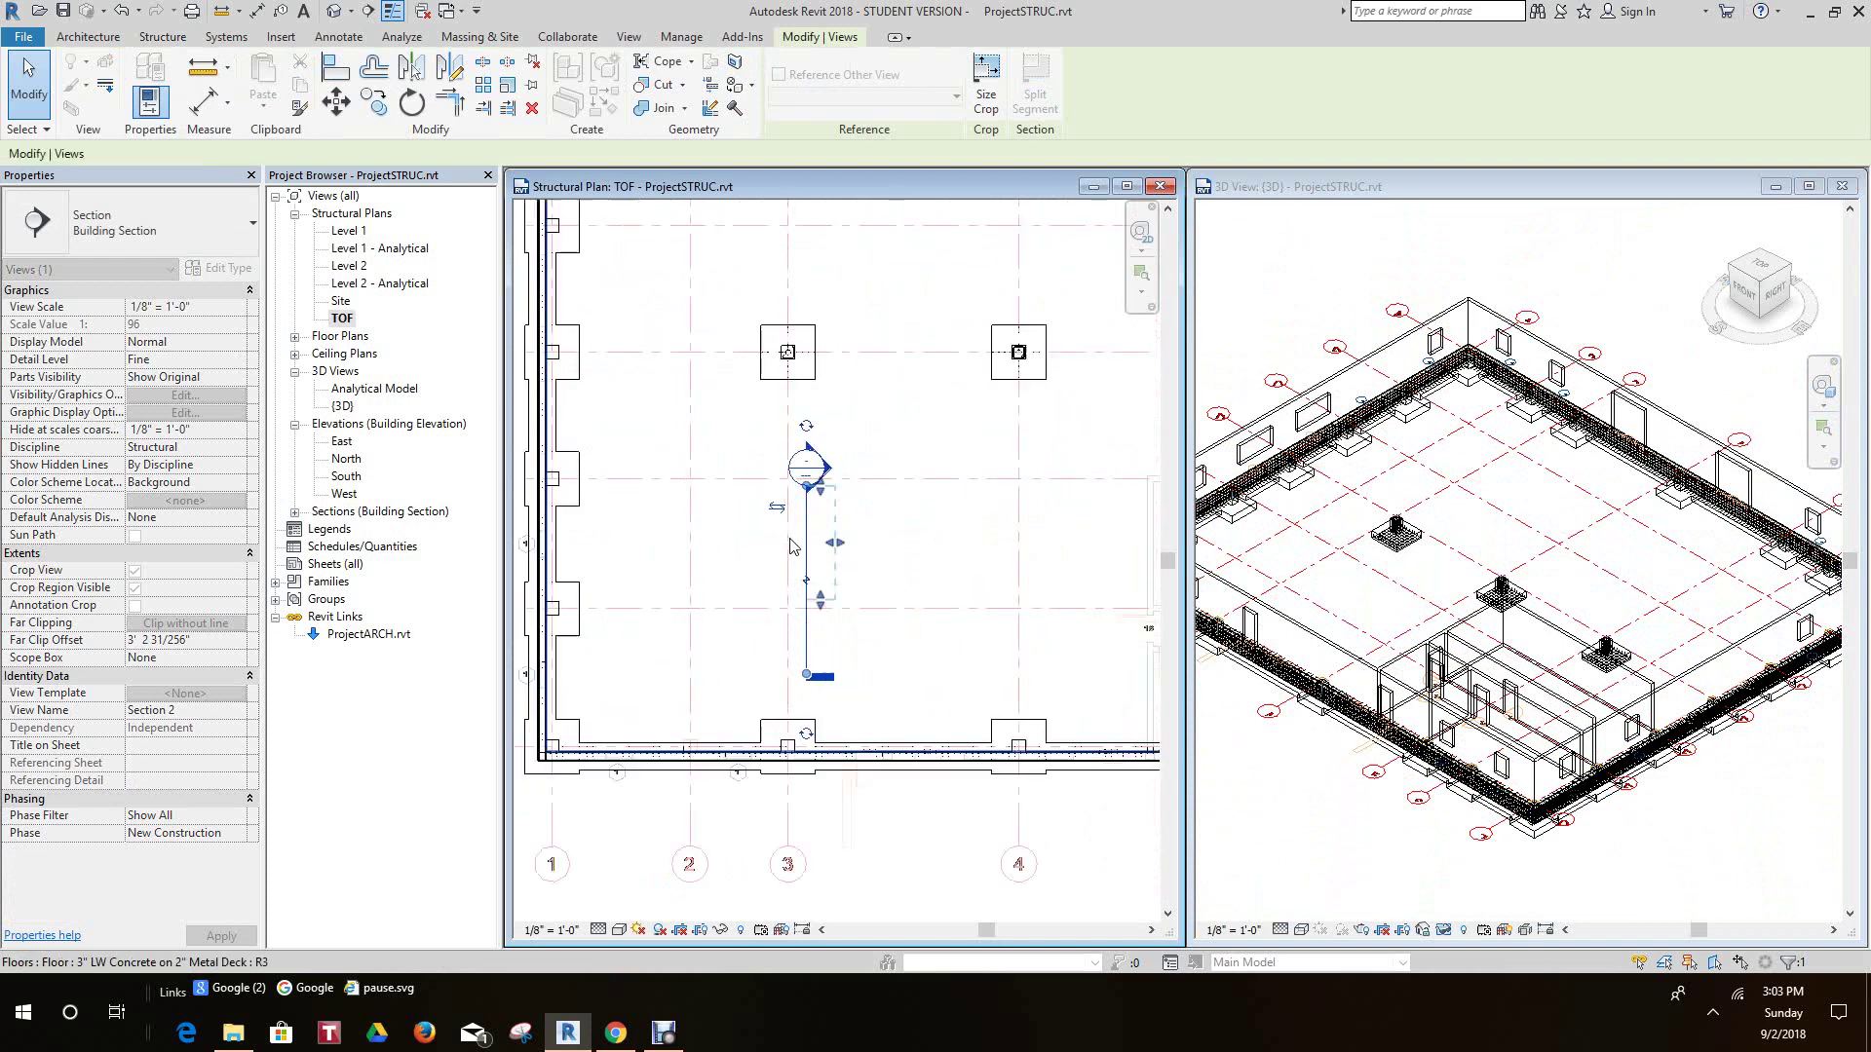
- Rotate the Section 2 marker 90° and move it across the grid 1 foundation wall between grids F and G
left_click(411, 102)
left_click(805, 292)
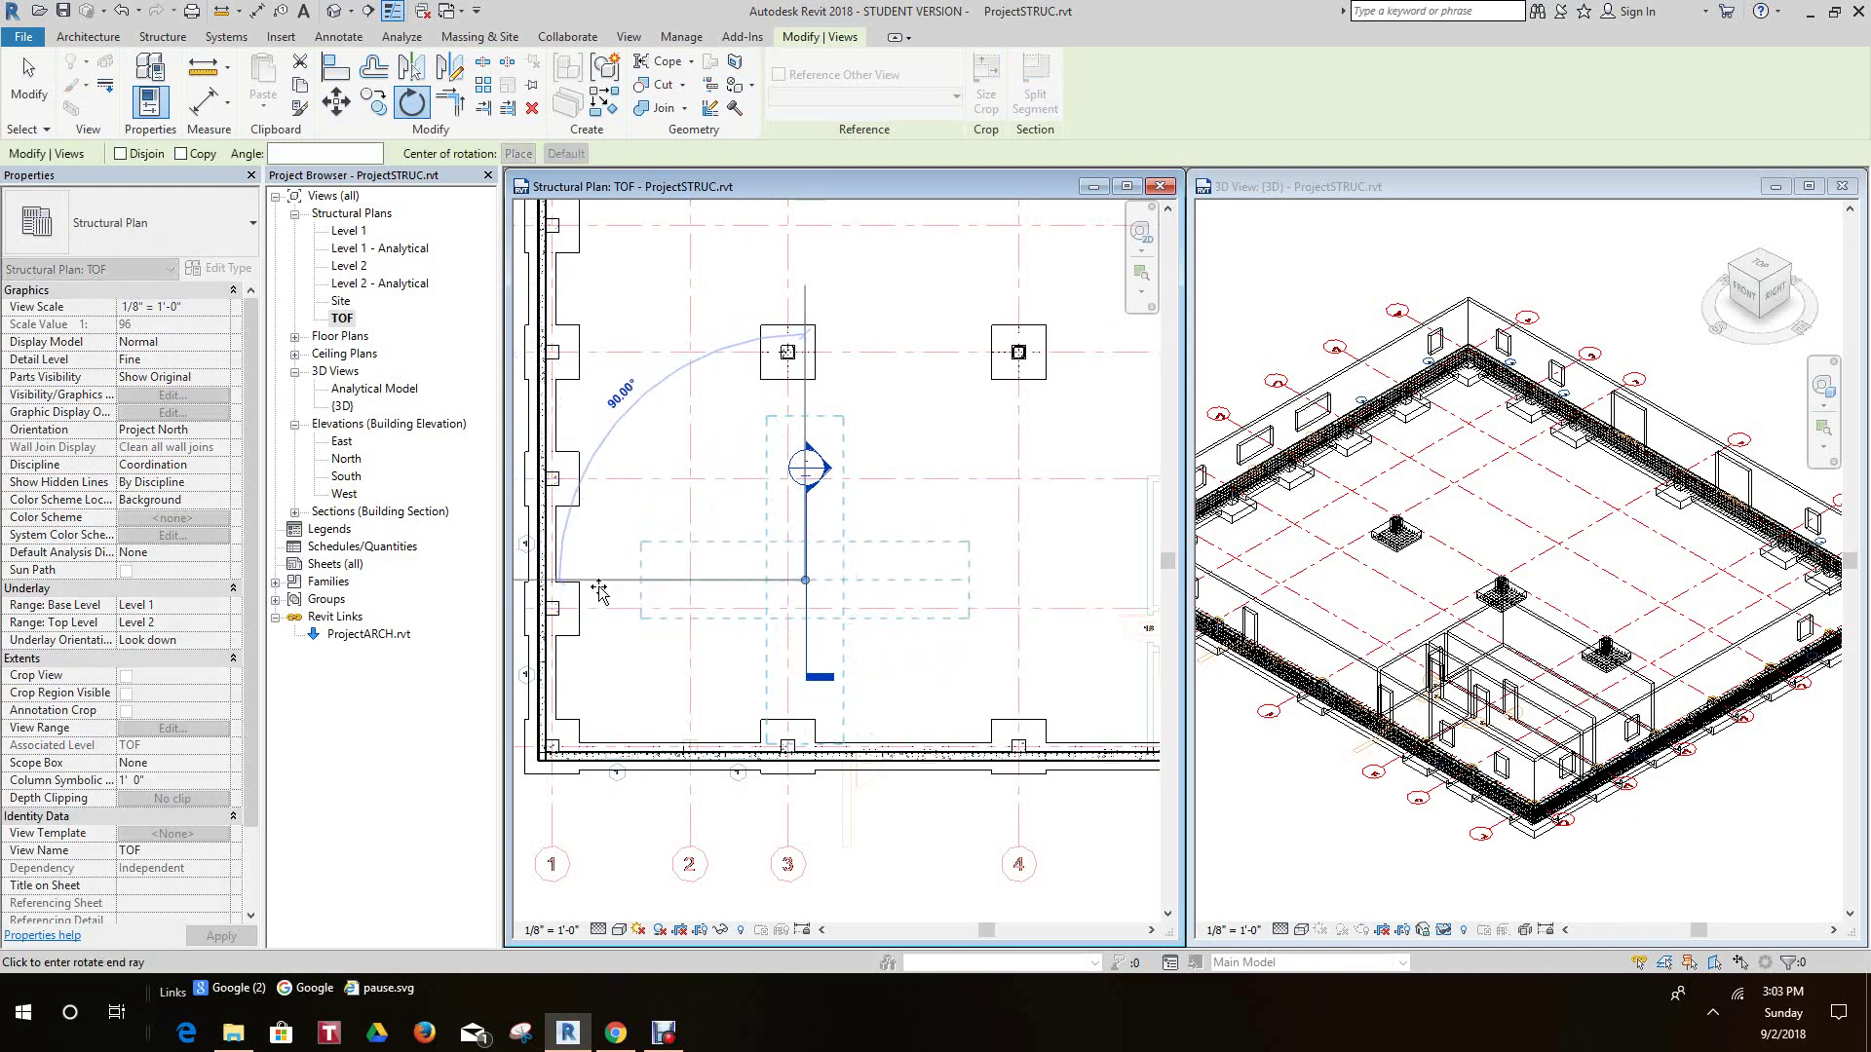
left_click(595, 584)
middle_click_drag(614, 558, 805, 505)
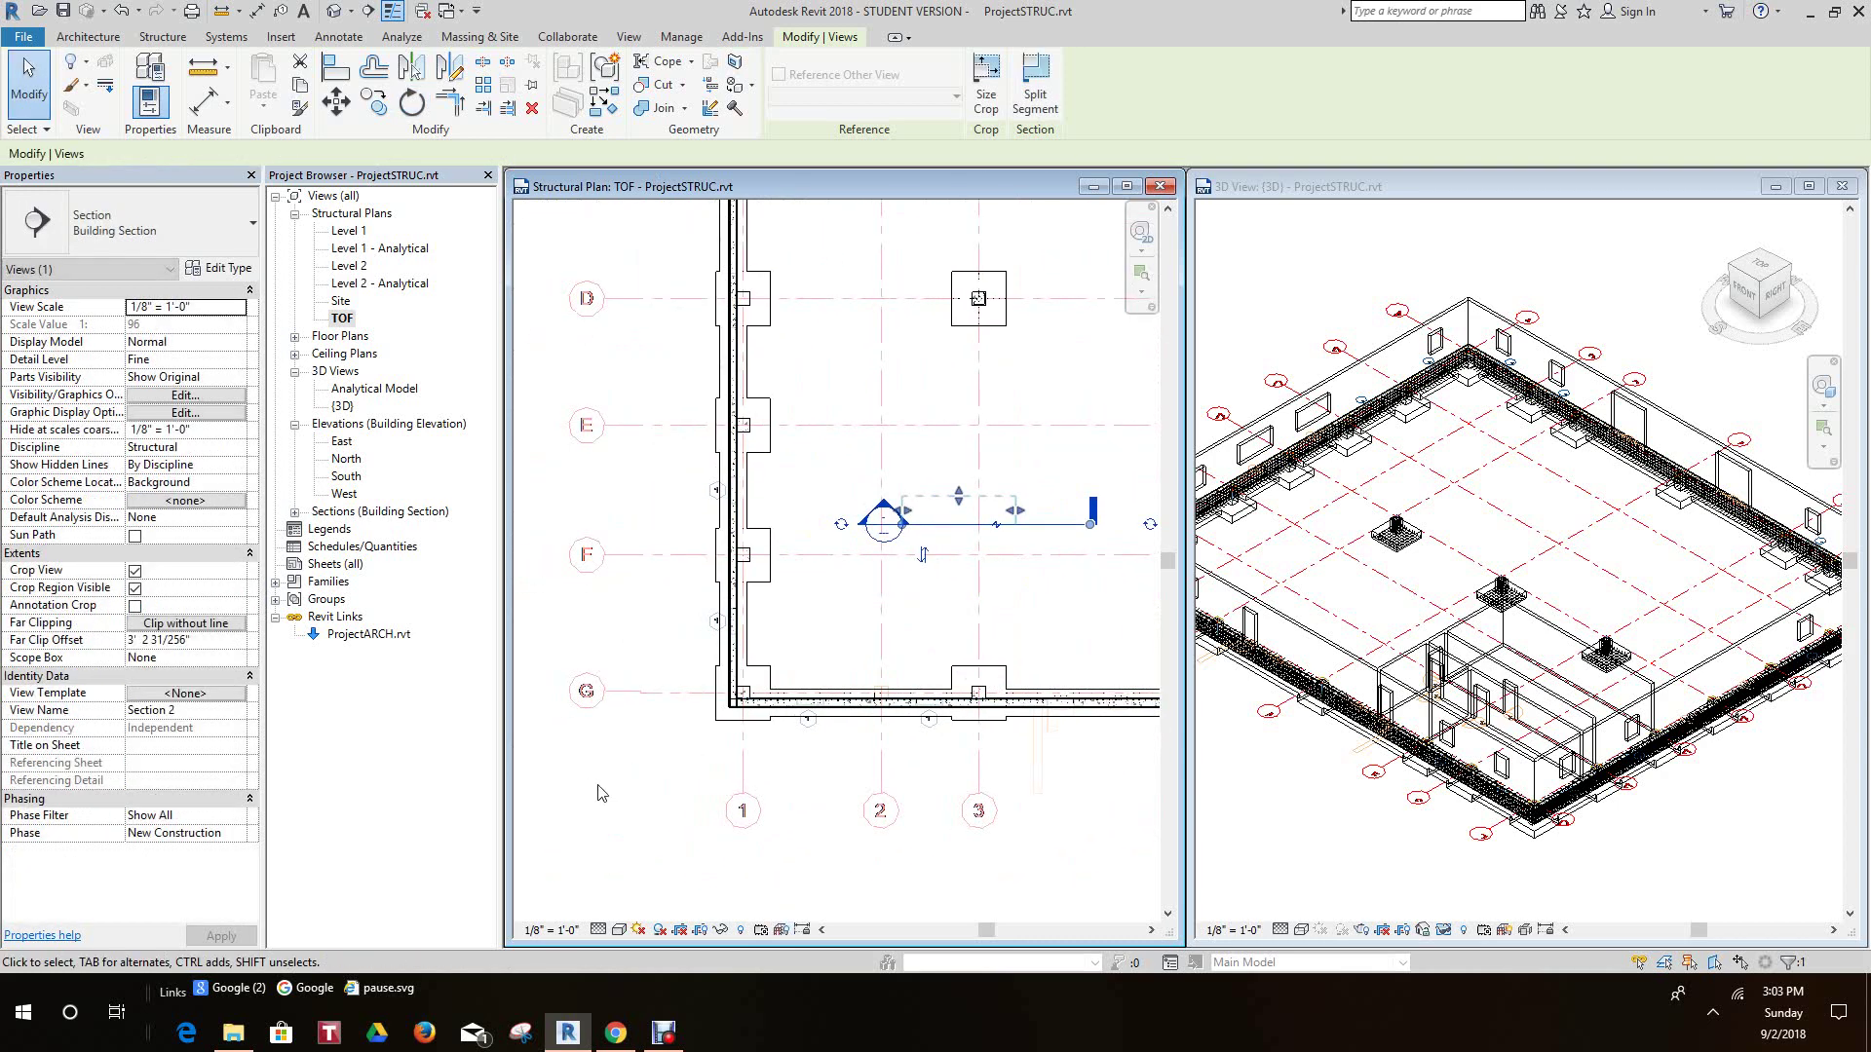
left_click(598, 787)
left_click_drag(970, 527, 755, 604)
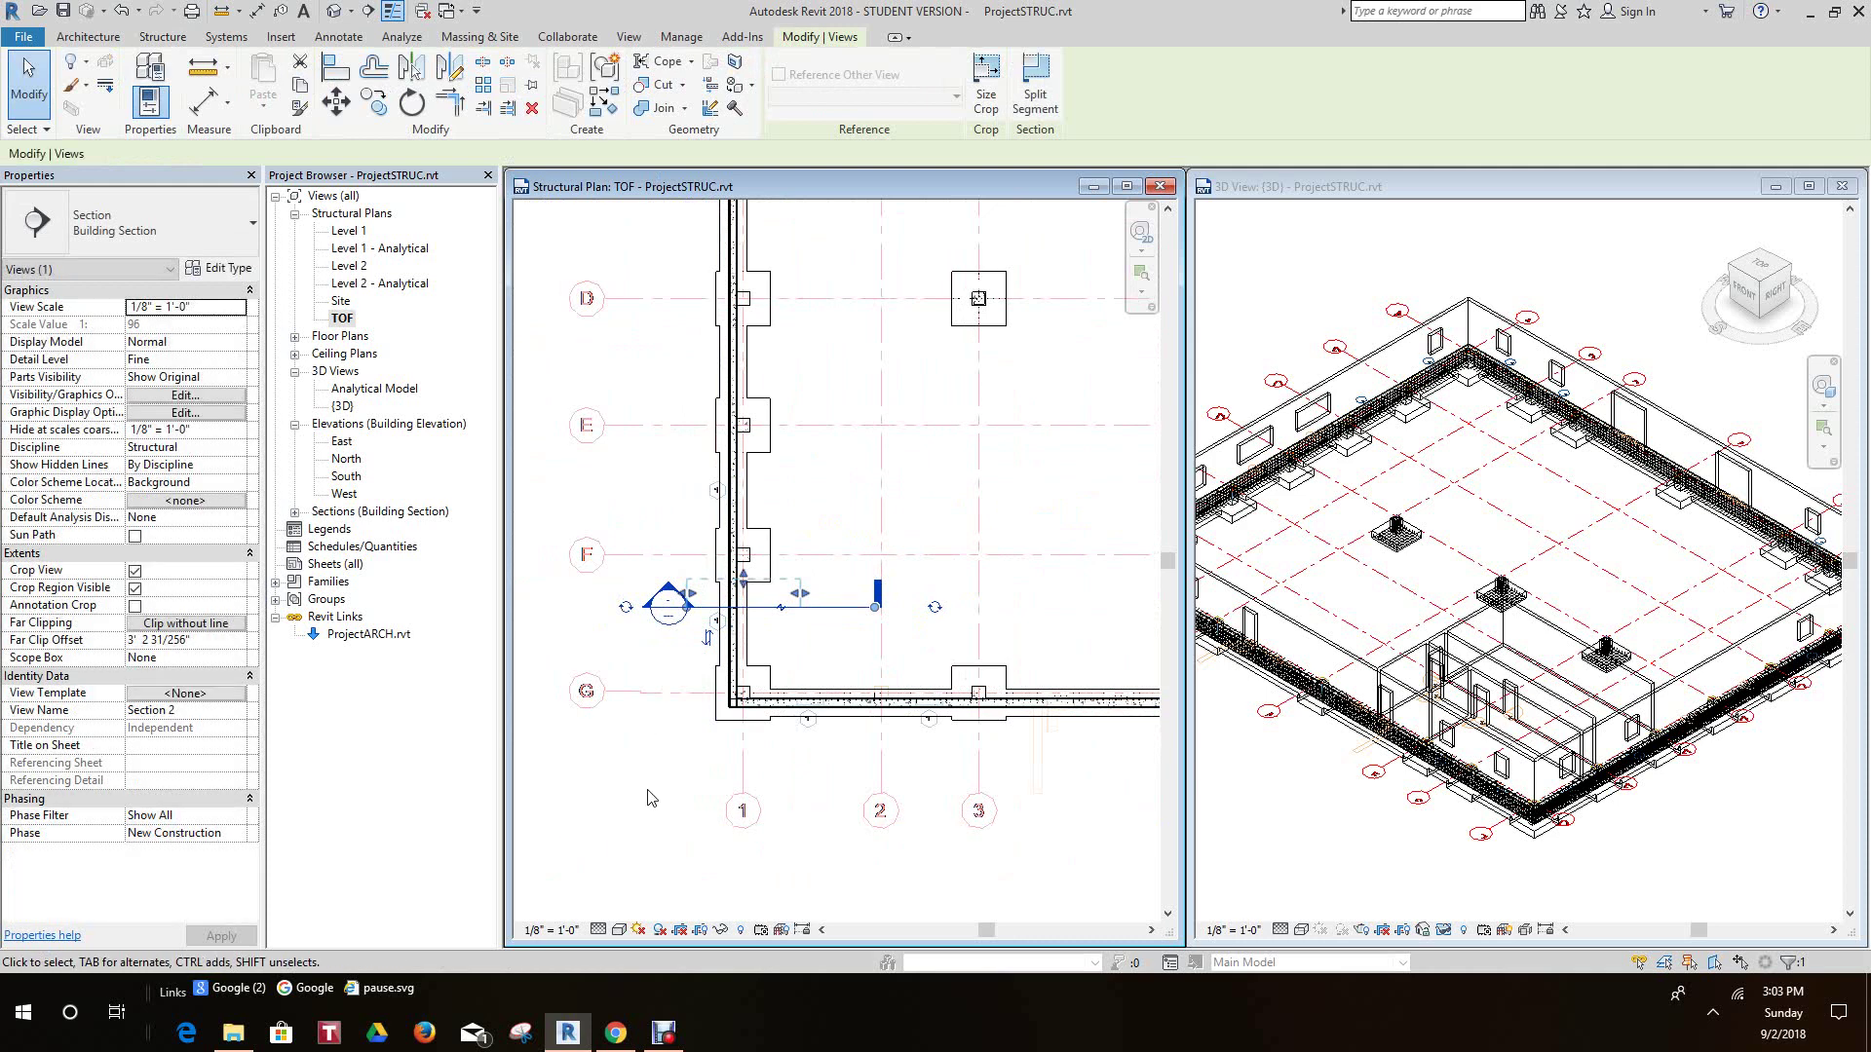
left_click(653, 797)
- Open the Section 2 view from its relocated marker at the joint between the Level 1 slab and grid 1 wall
scroll(670, 580, "up", 2)
double_click(668, 579)
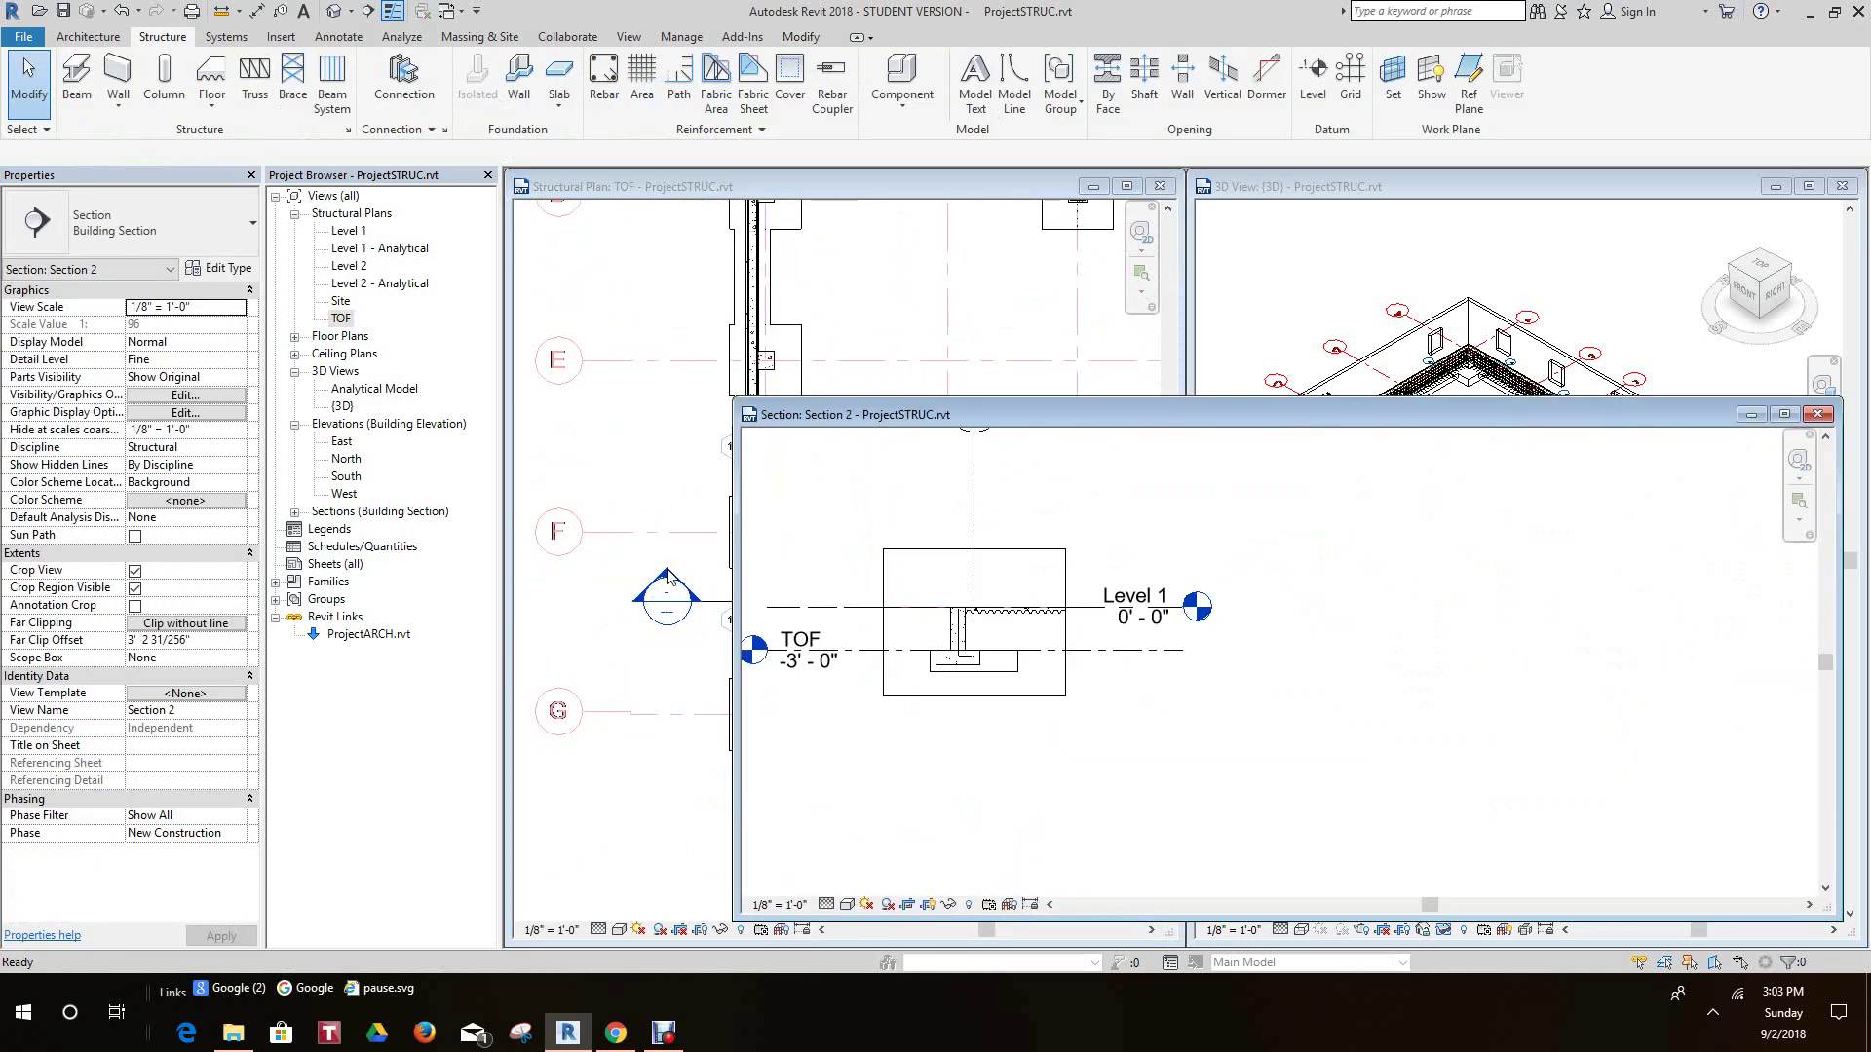
scroll(993, 592, "up", 8)
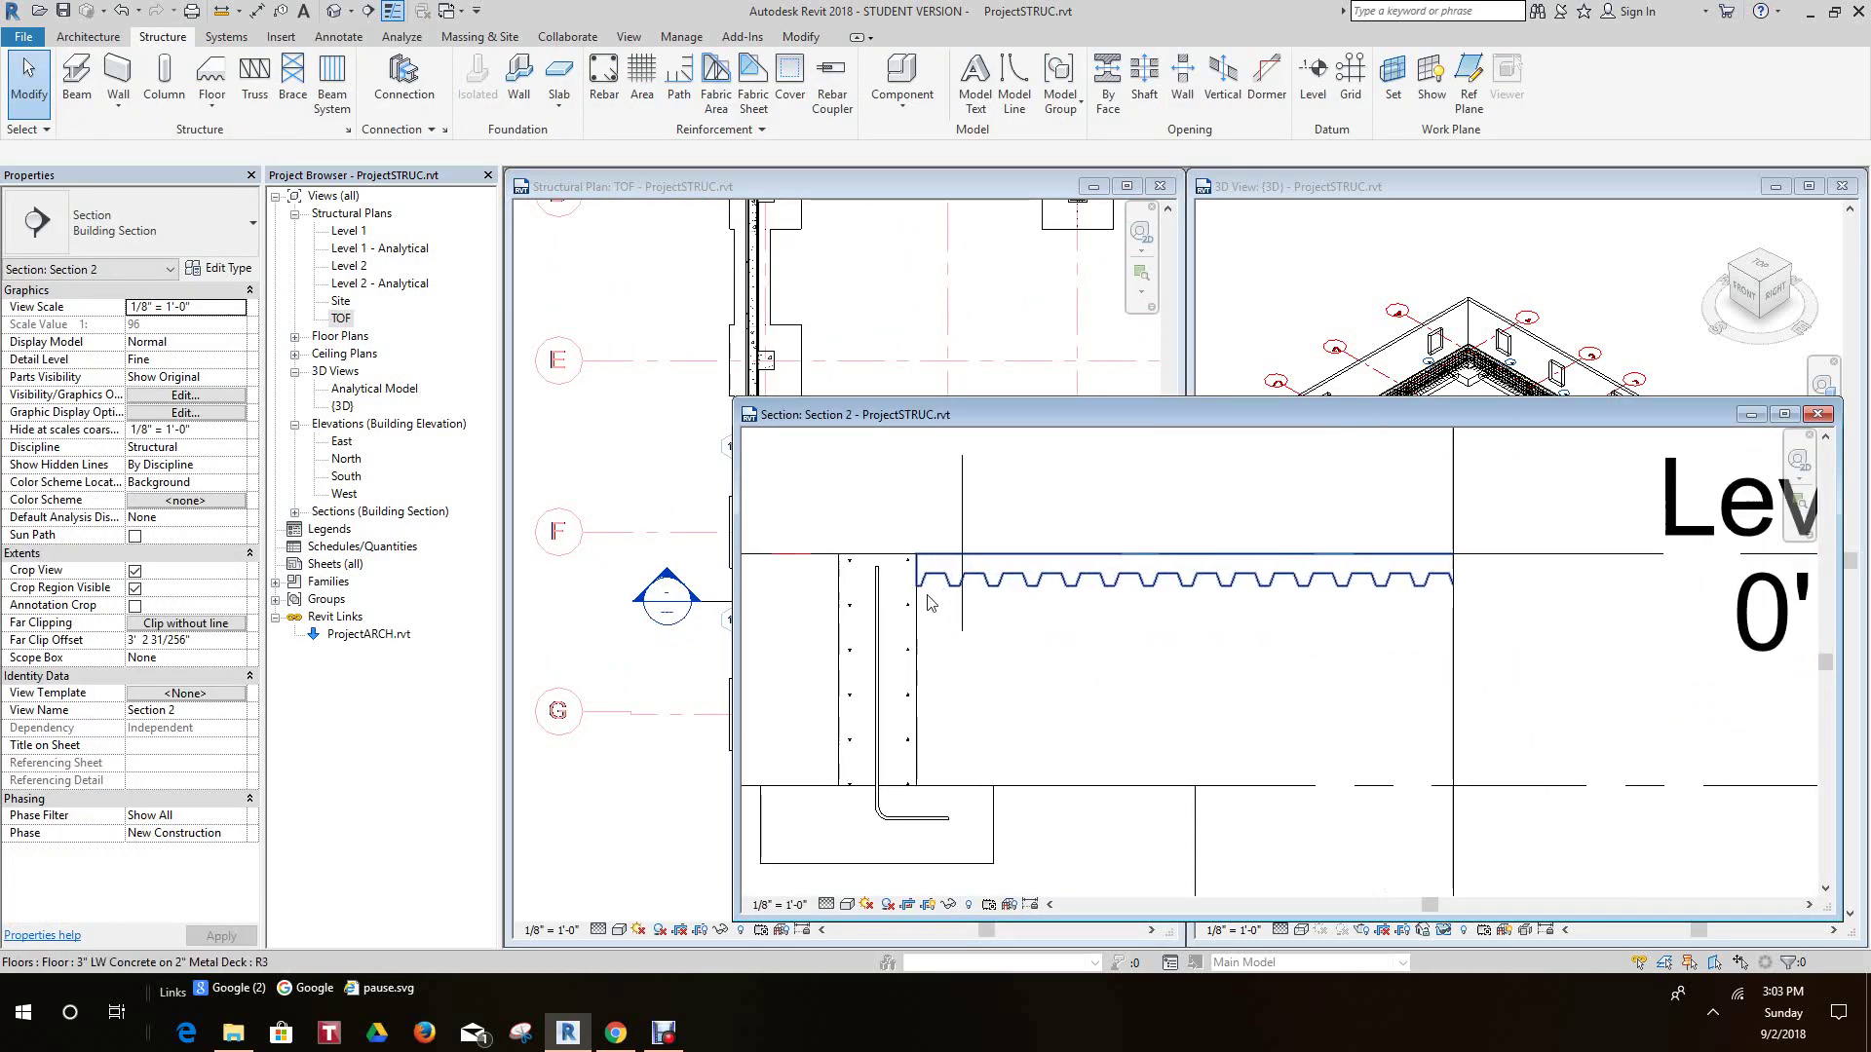
scroll(939, 234, "down", 2)
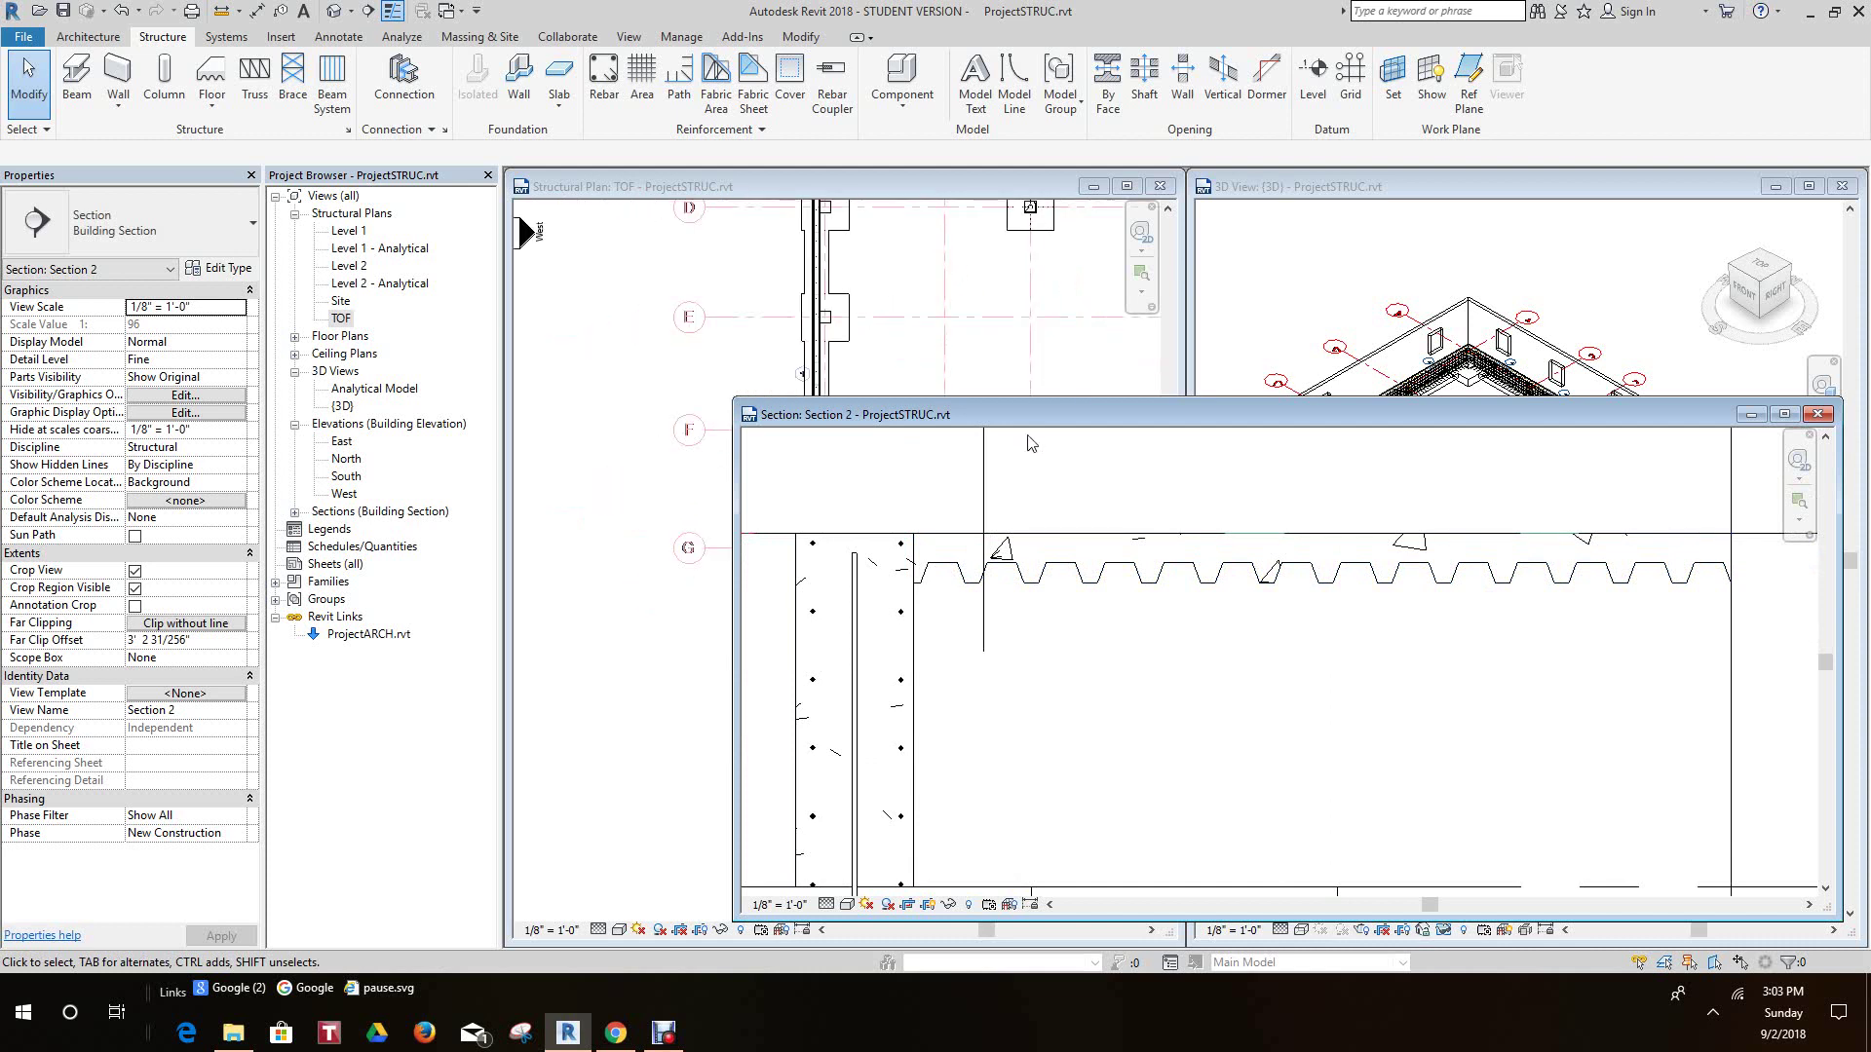
- Sketch an L-shaped #4 rebar hosted by the Level 1 slab in Section 2, about 11" into the slab and 1'-4" down the grid 1 wall
scroll(935, 556, "up", 2)
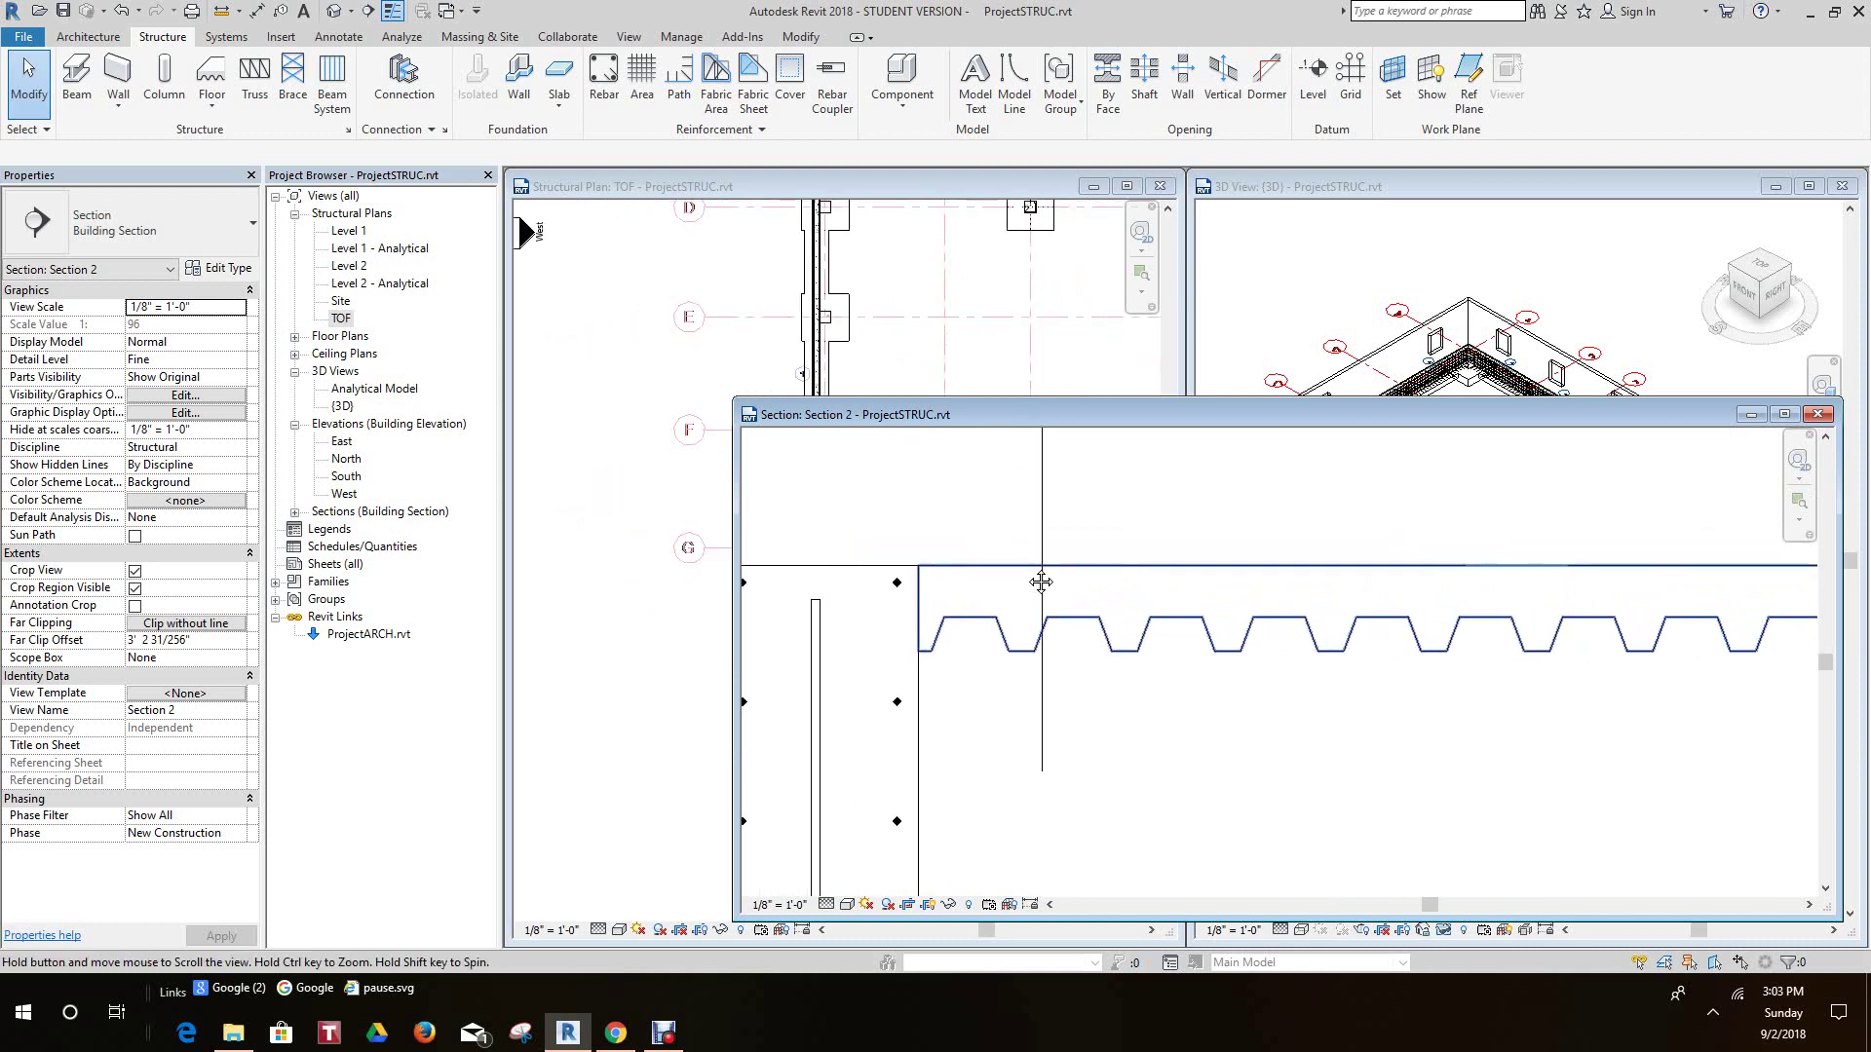
left_click(605, 85)
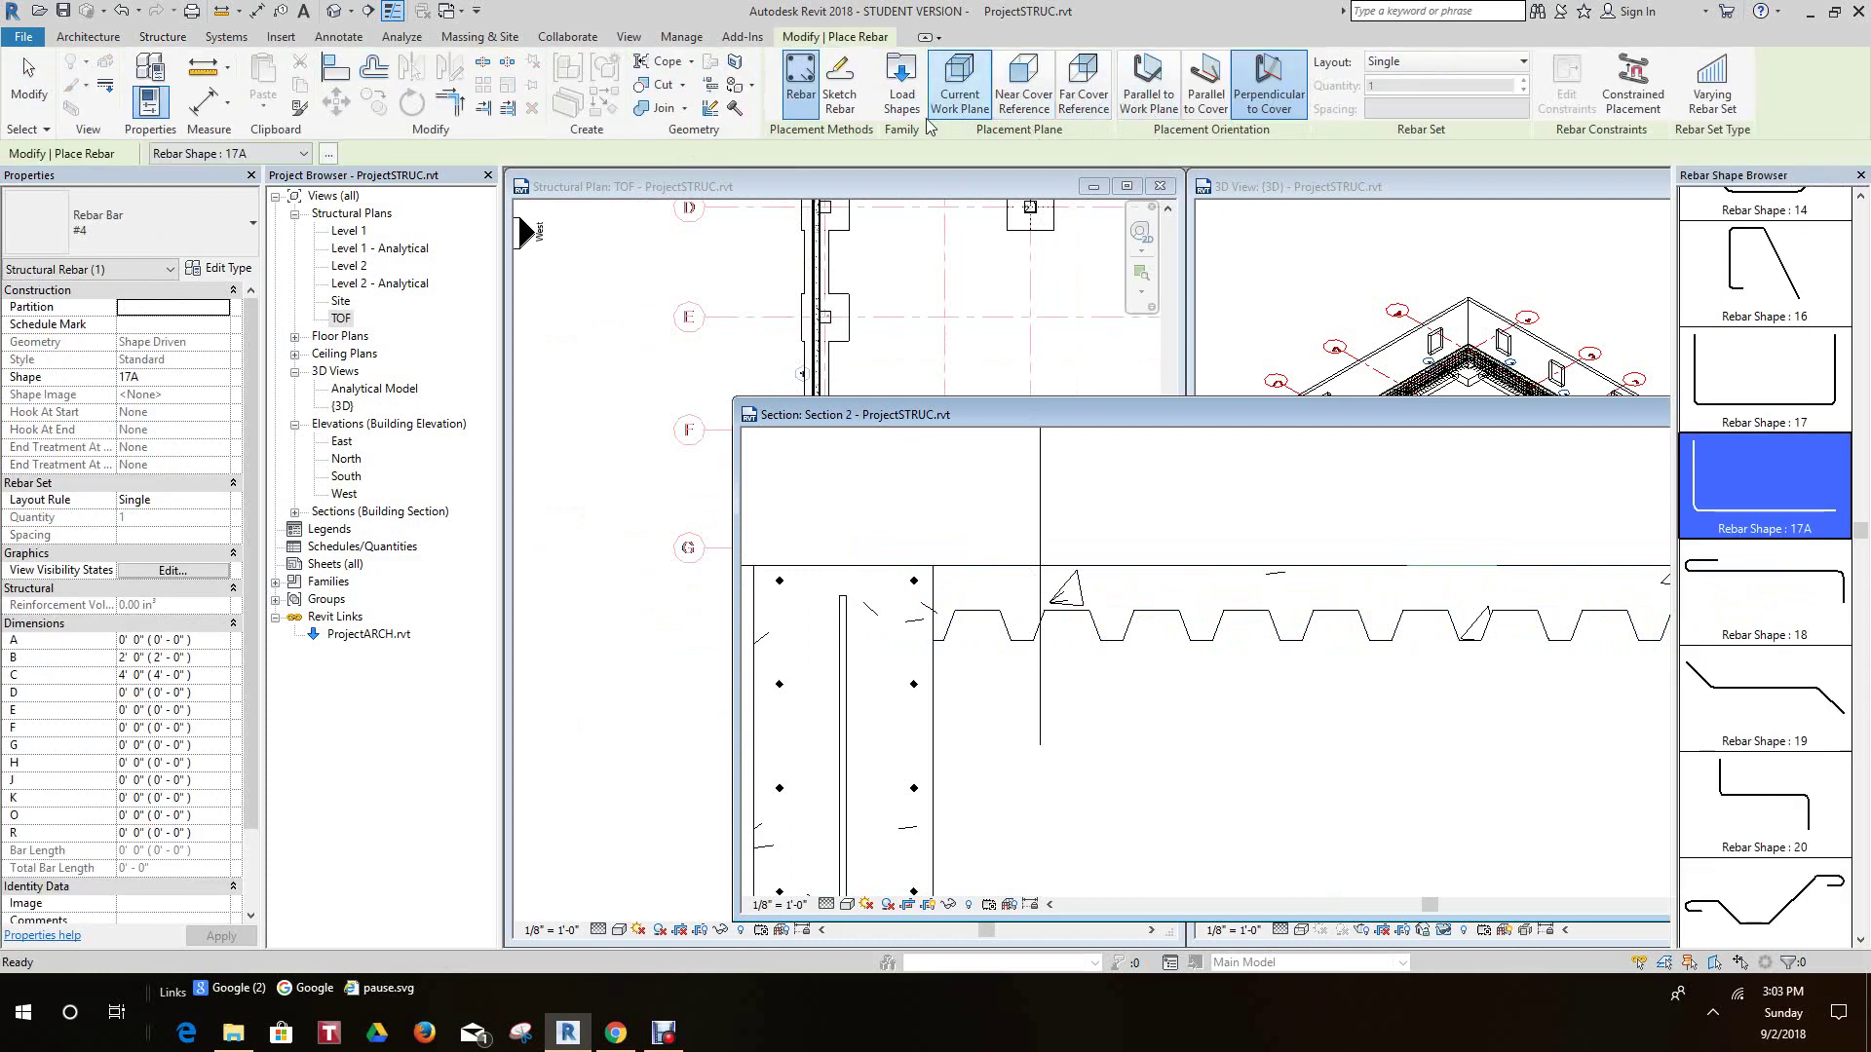
left_click(839, 86)
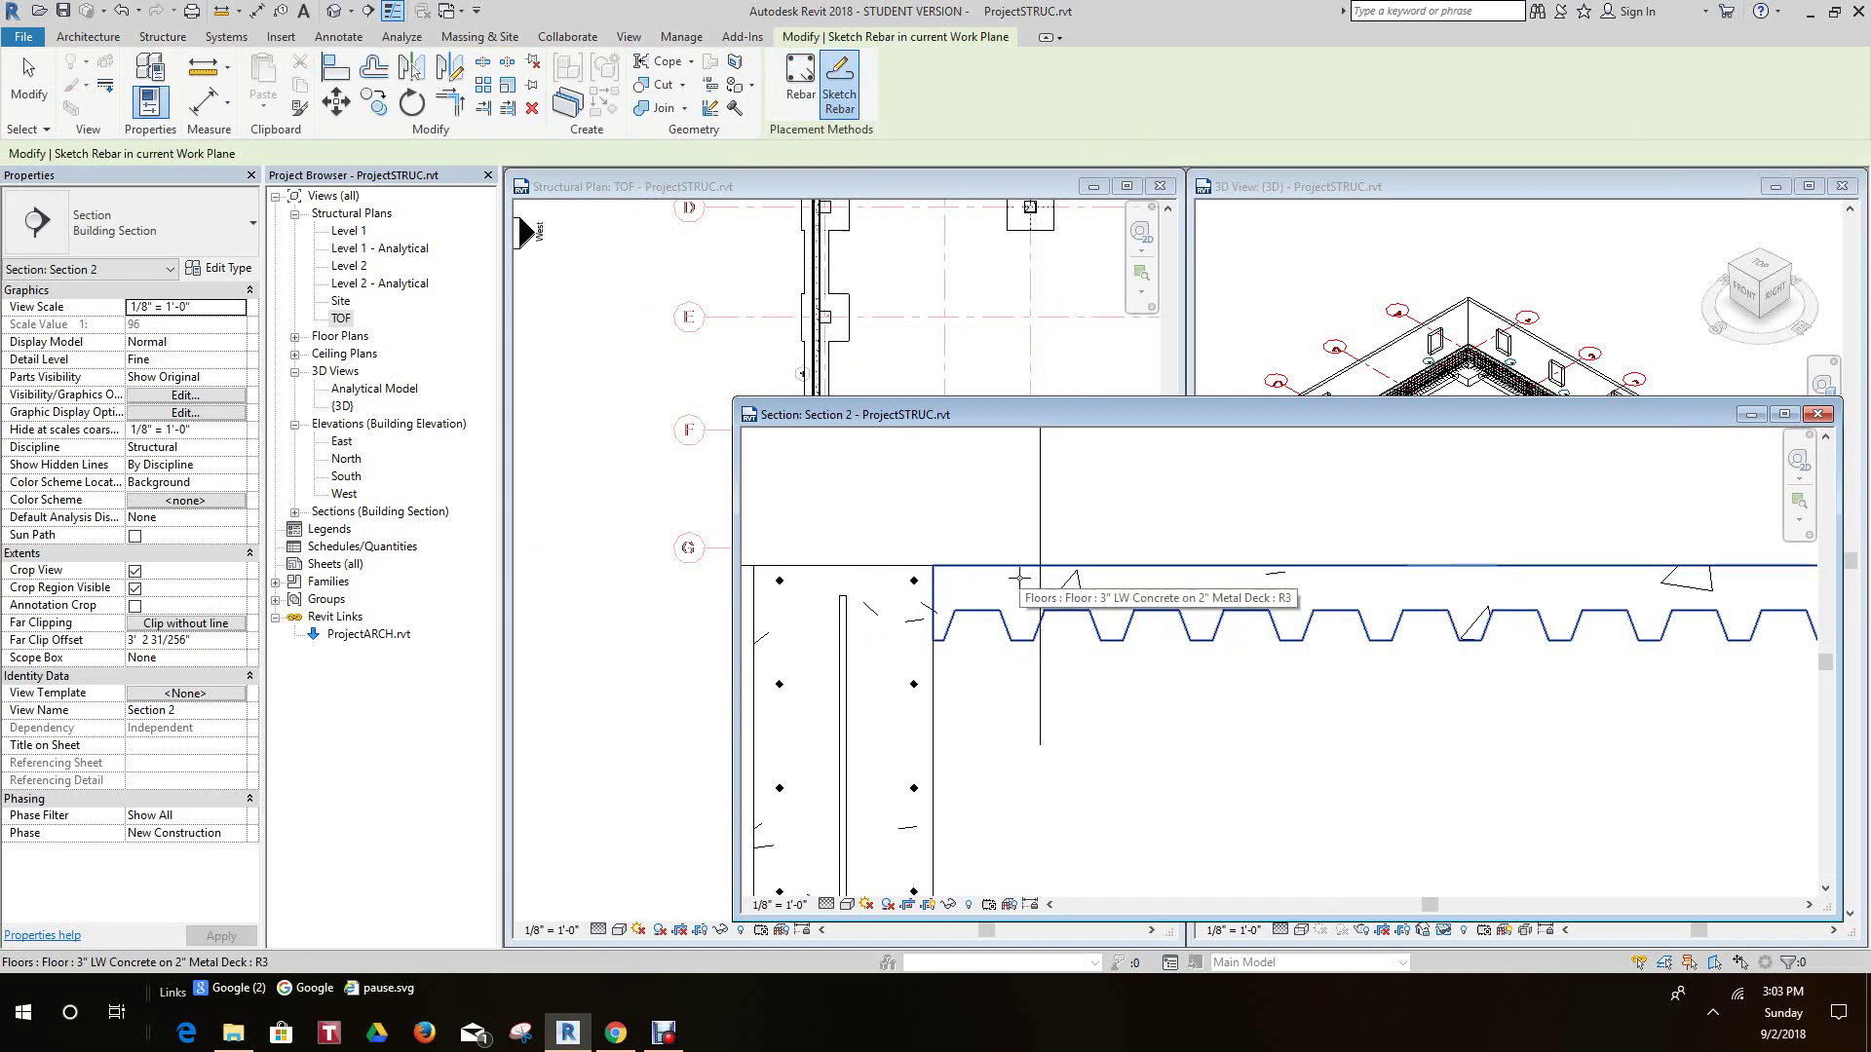
scroll(1018, 577, "down", 1)
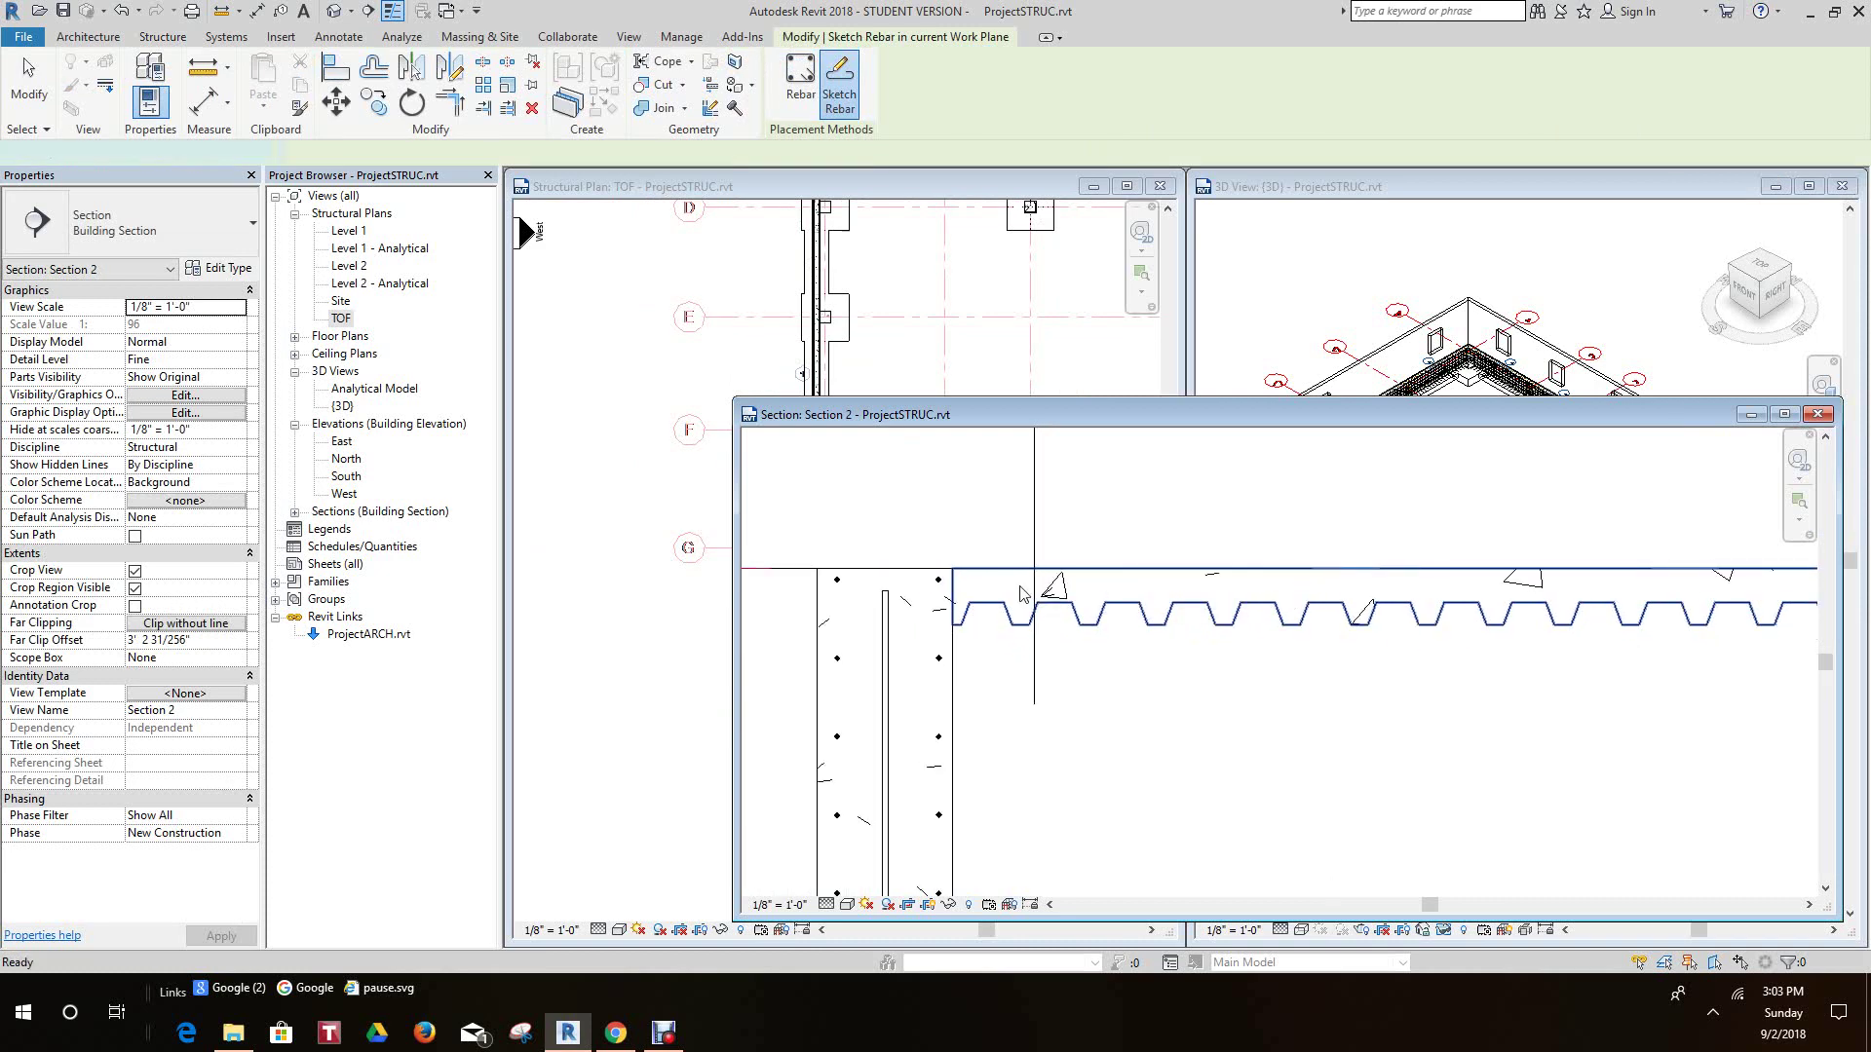
left_click(1020, 592)
scroll(1025, 590, "up", 1)
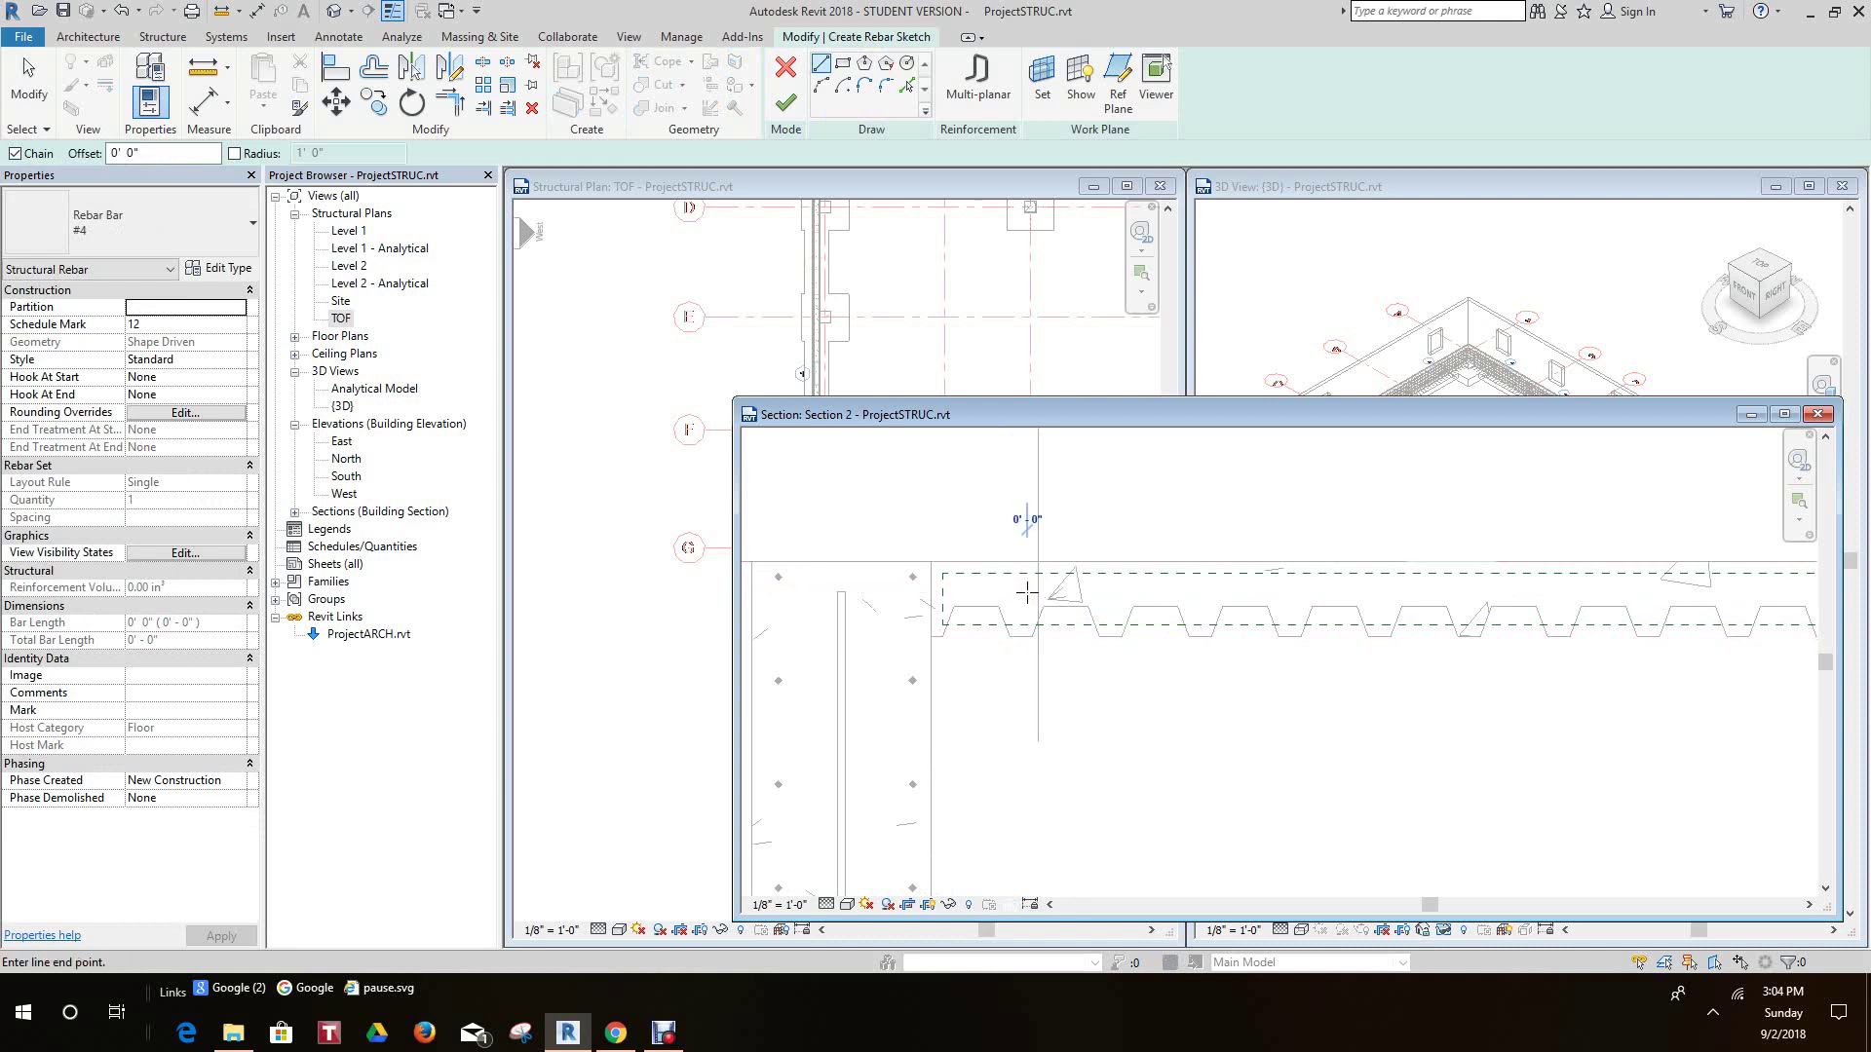
left_click(860, 592)
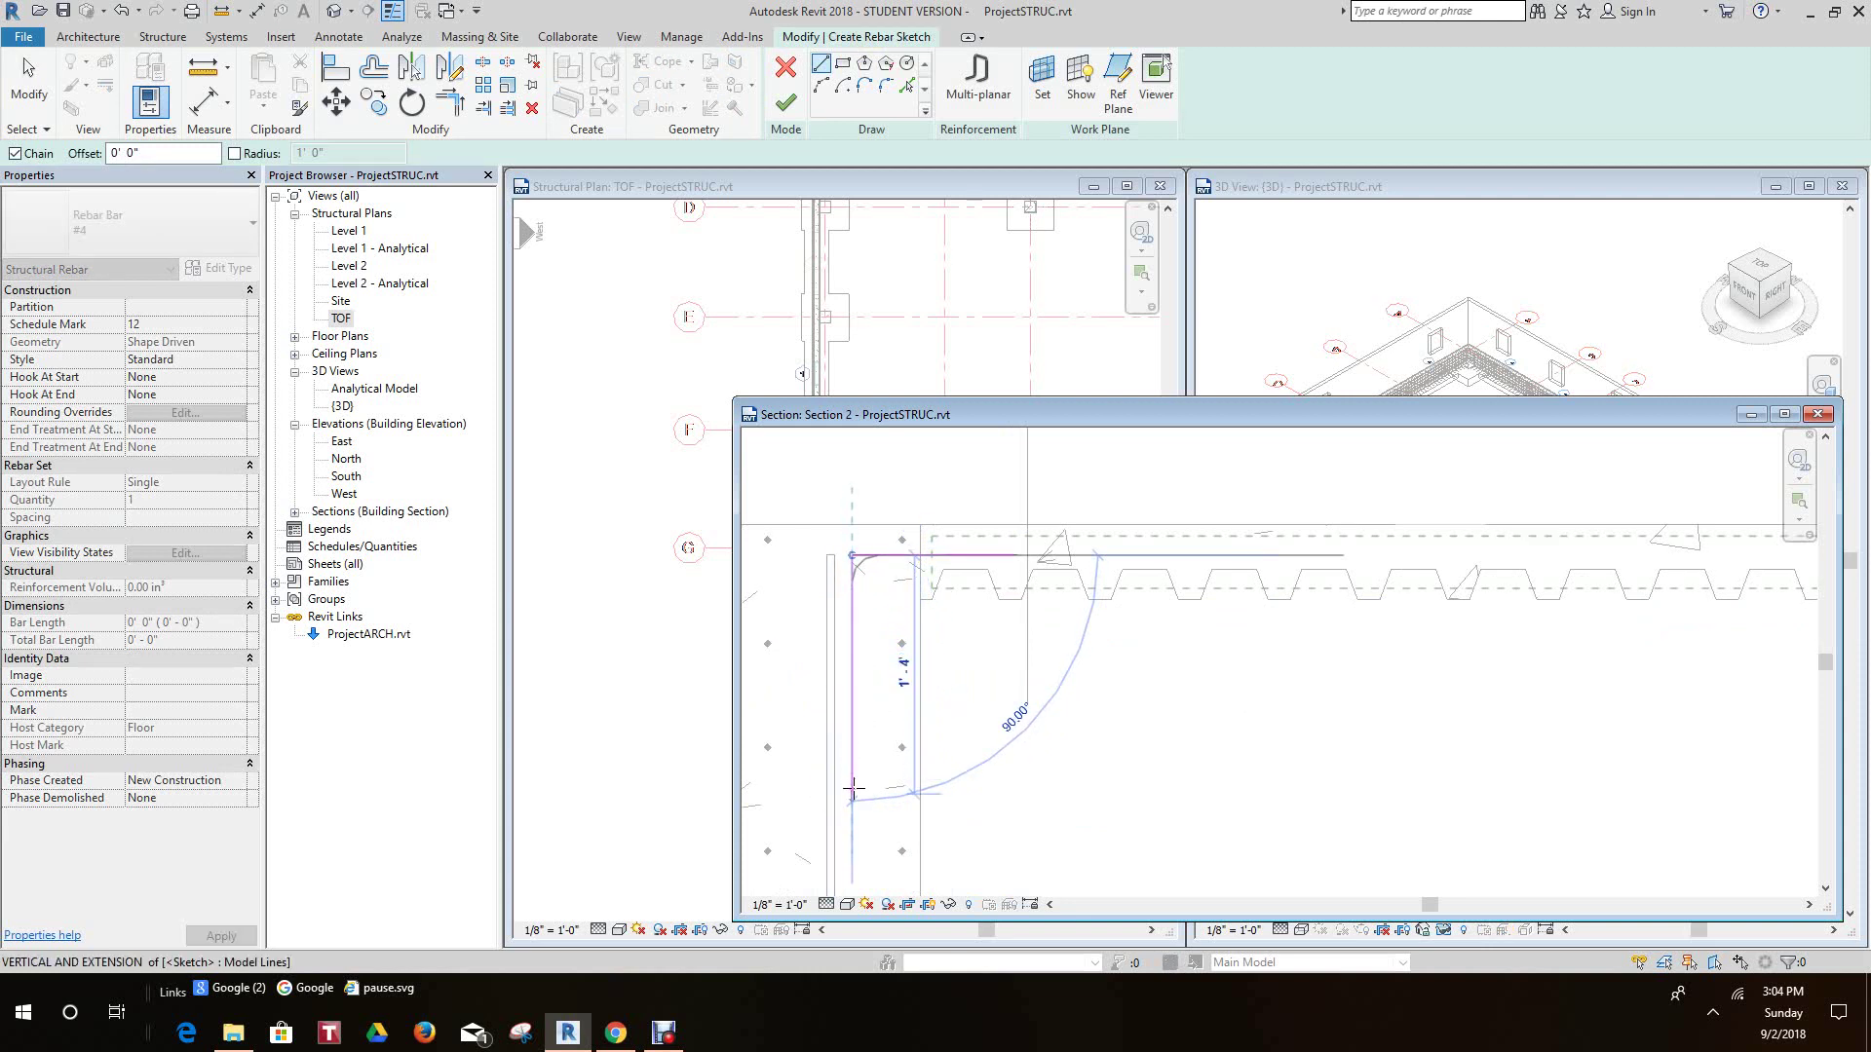
left_click(853, 791)
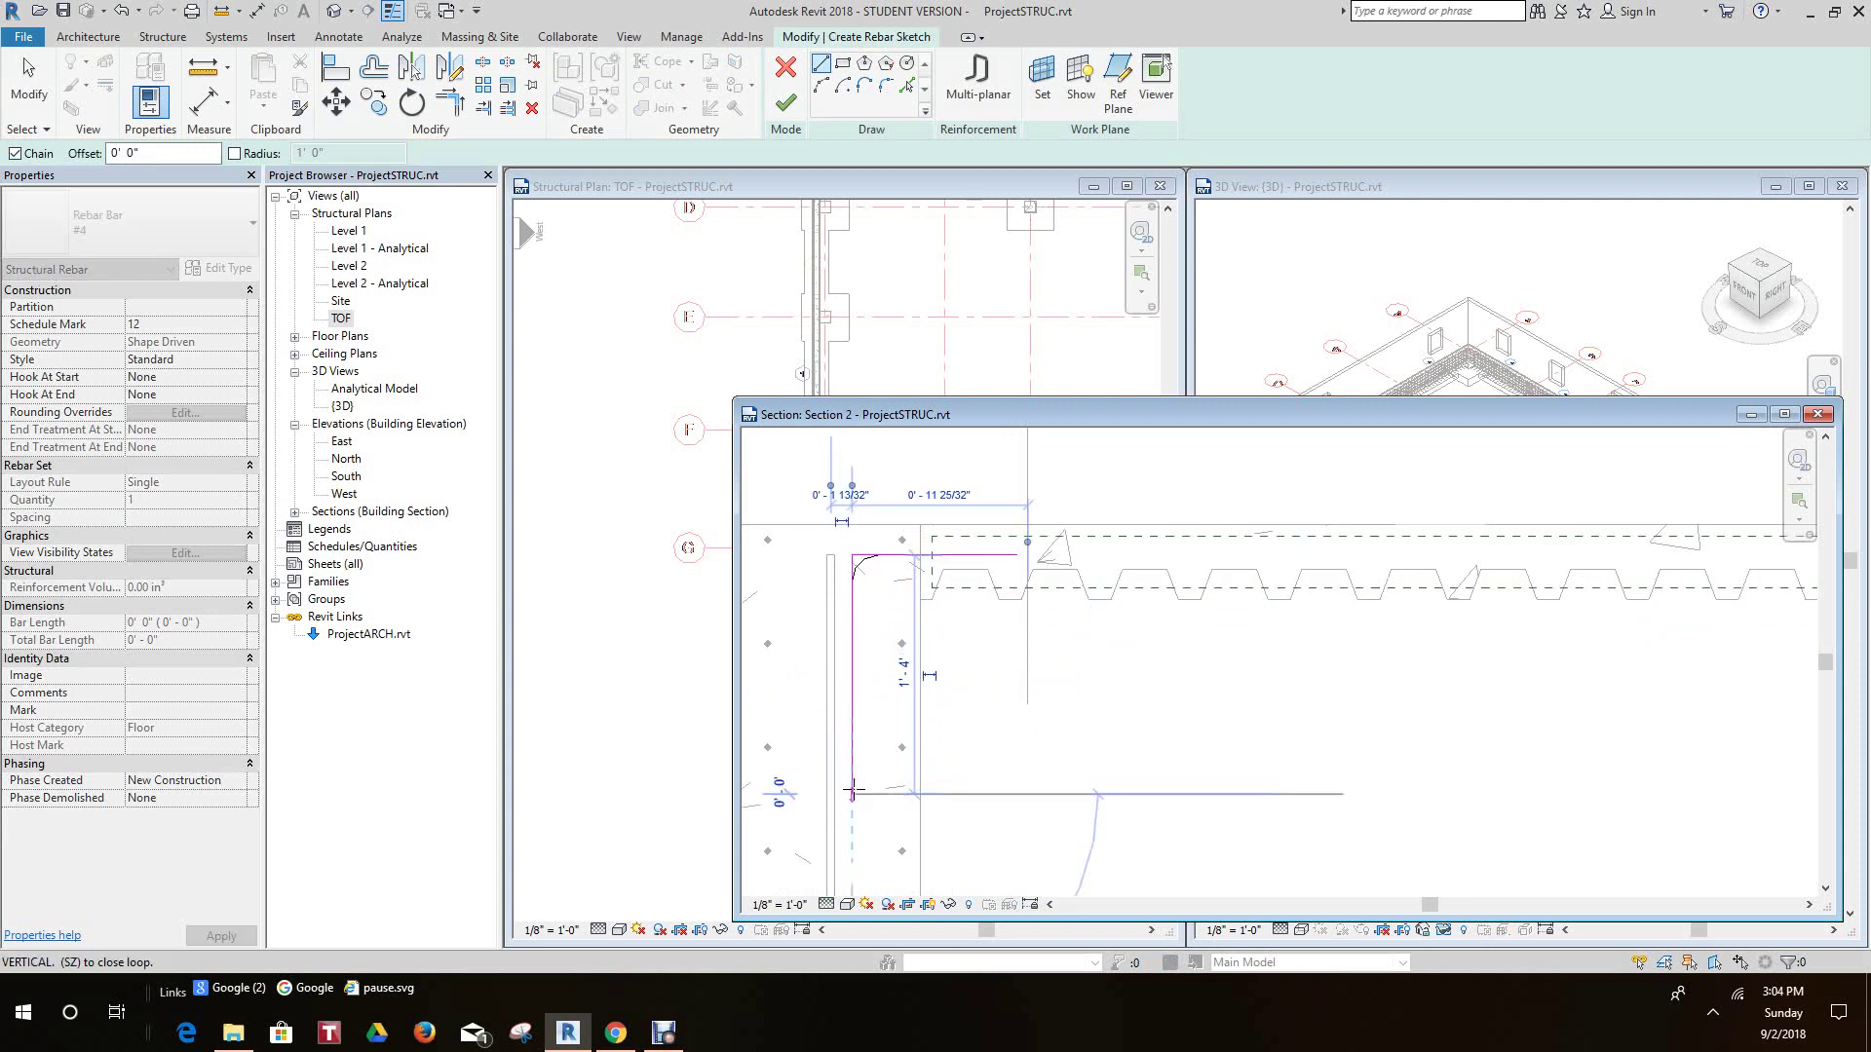
left_click(786, 105)
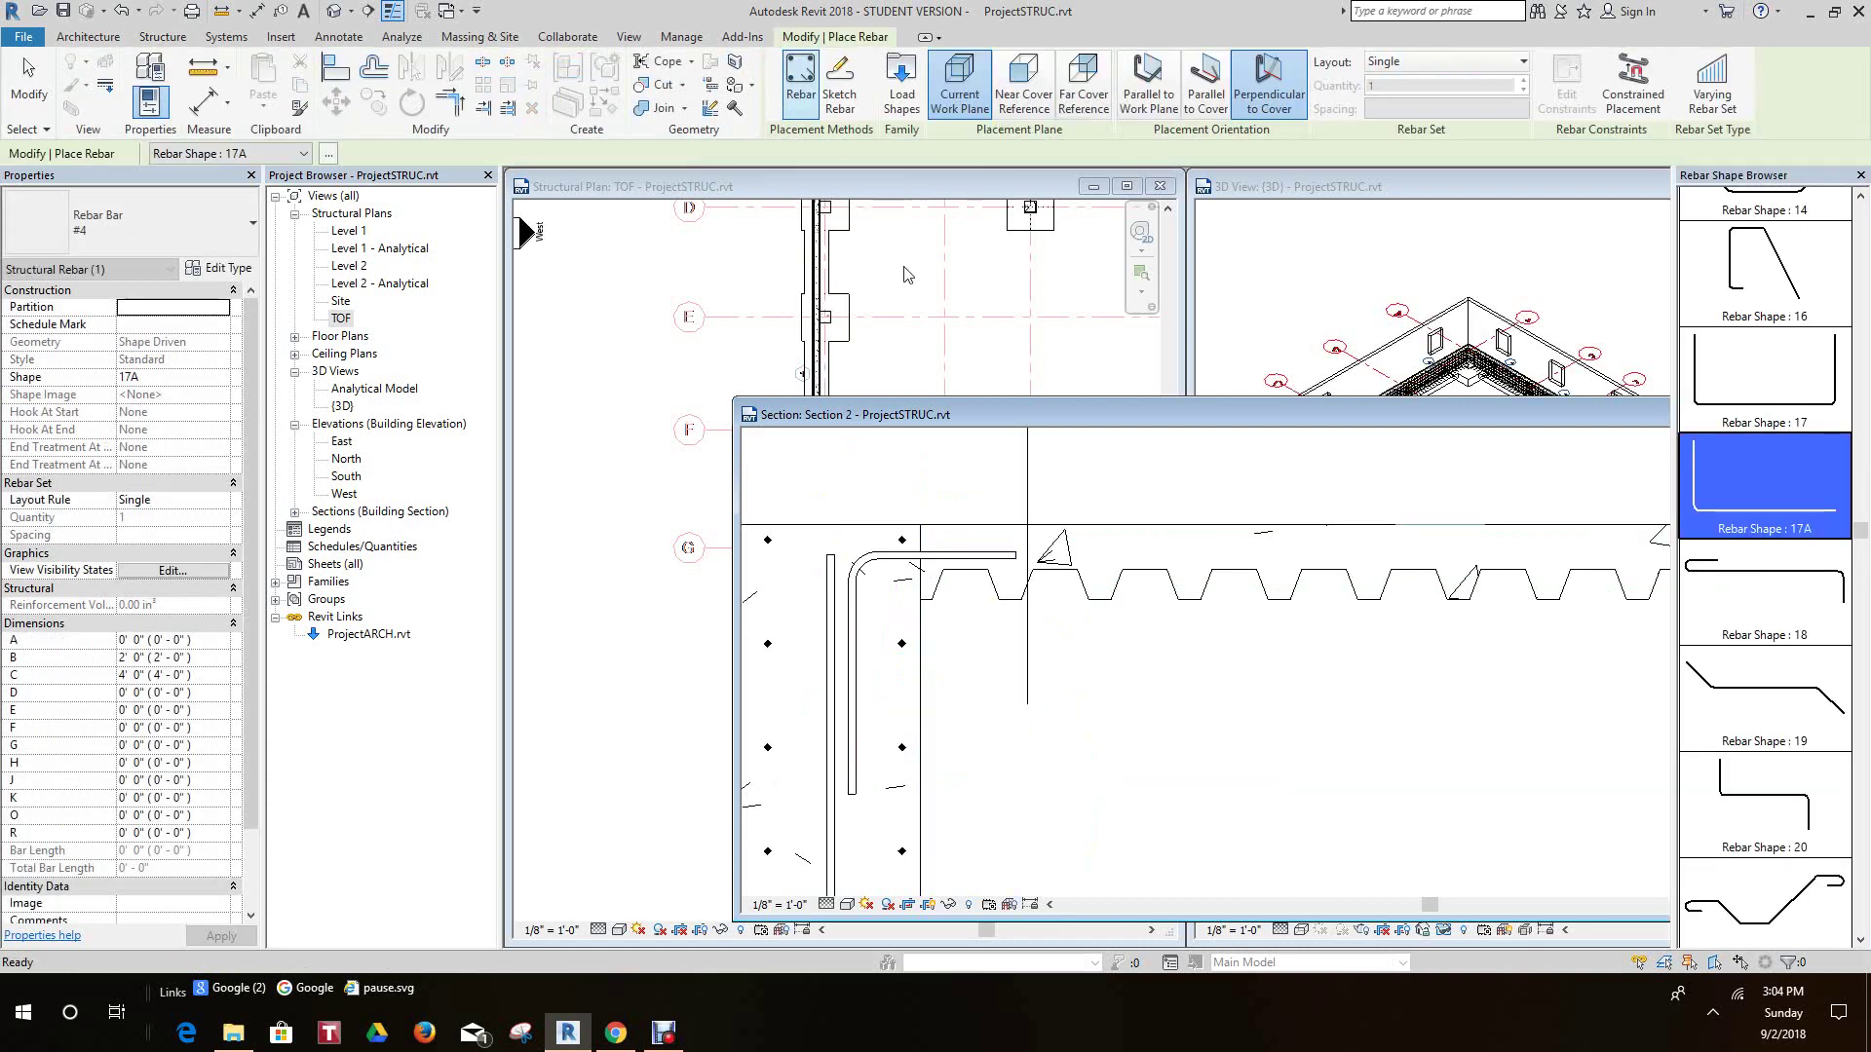
right_click(994, 643)
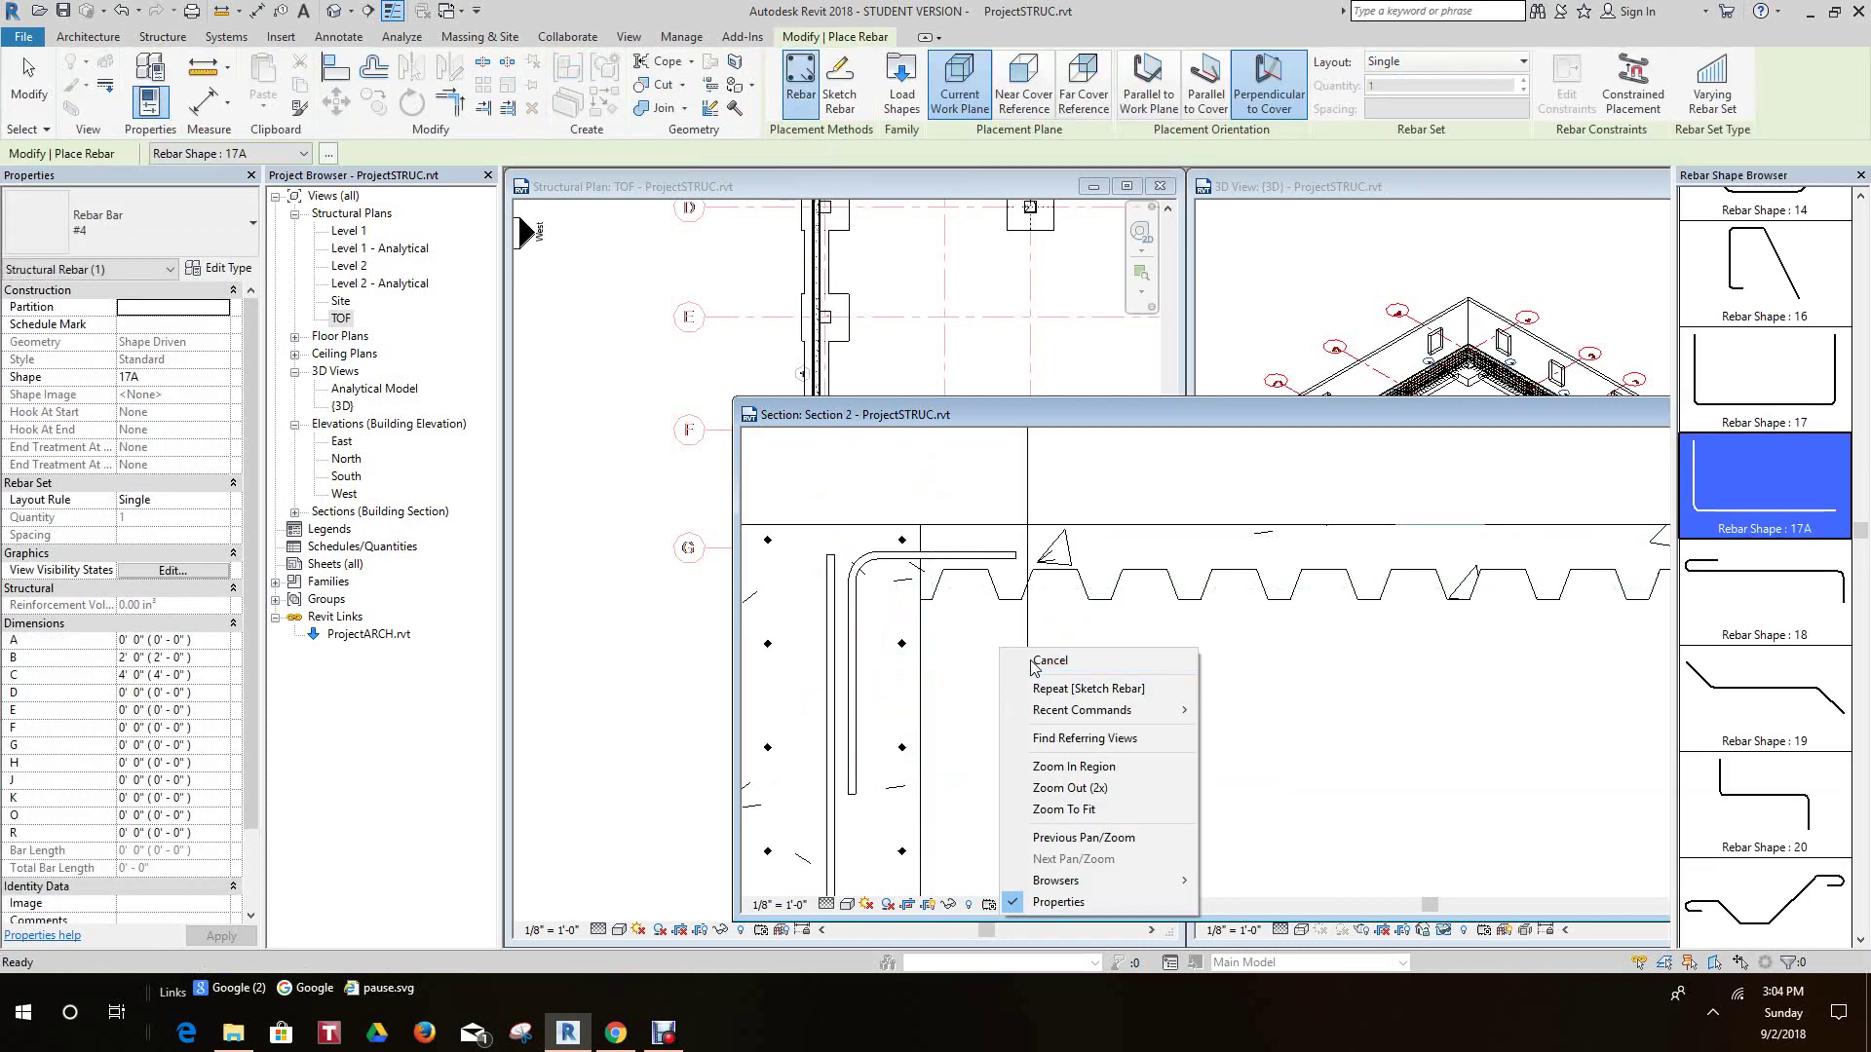
left_click(1018, 656)
- Set the new bent rebar's layout to Maximum Spacing at 1' along the grid 1 wall
left_click(933, 570)
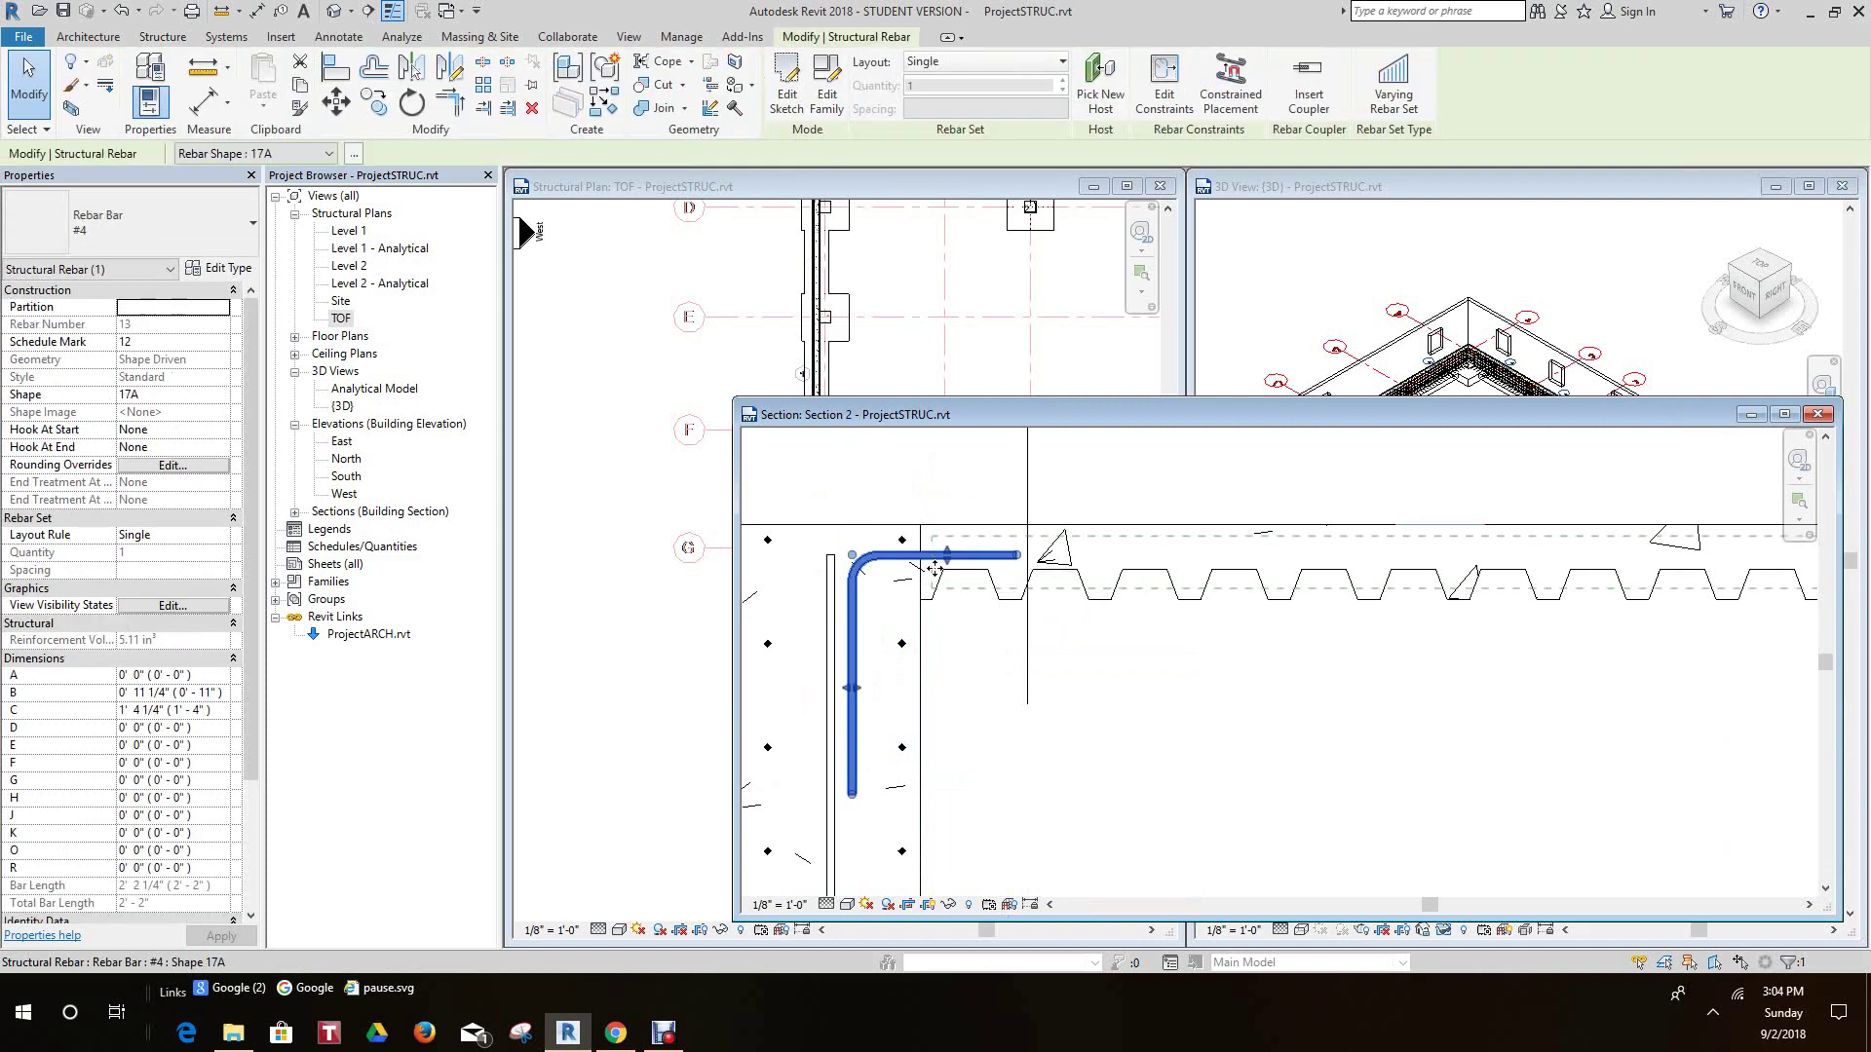
left_click(1061, 63)
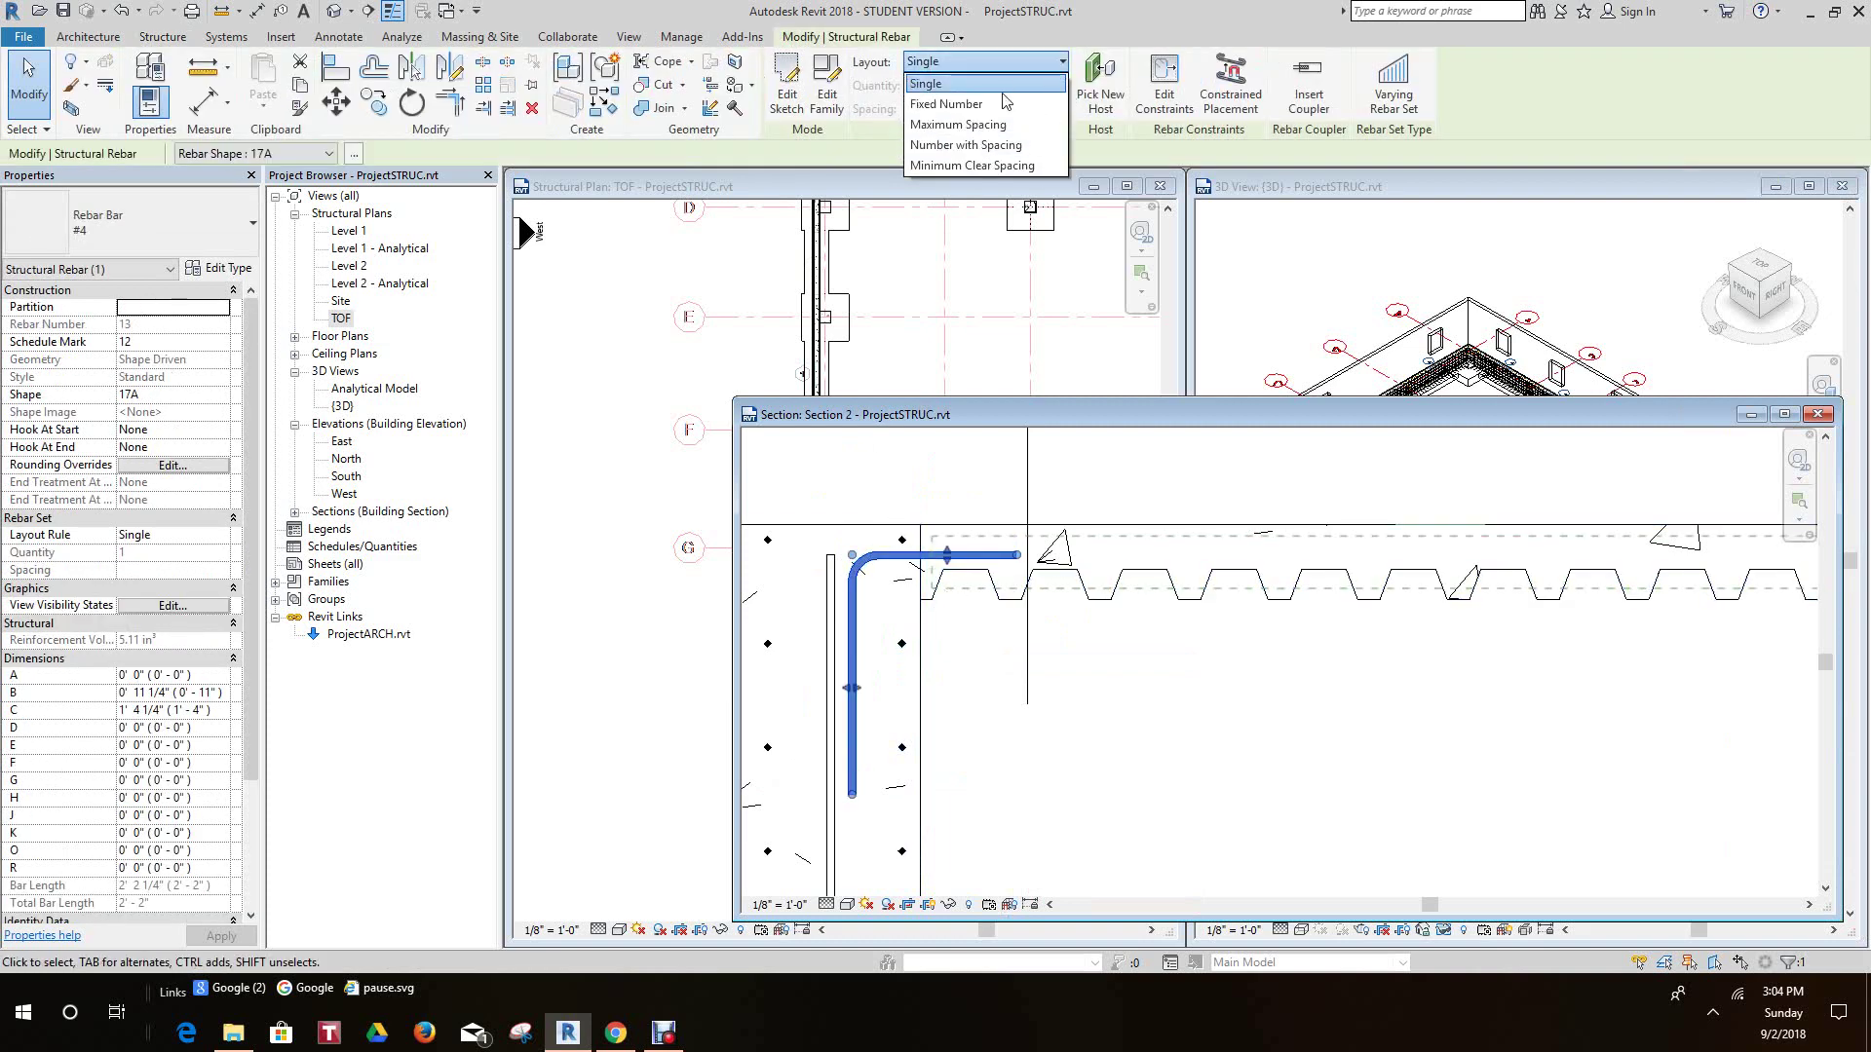
left_click(959, 125)
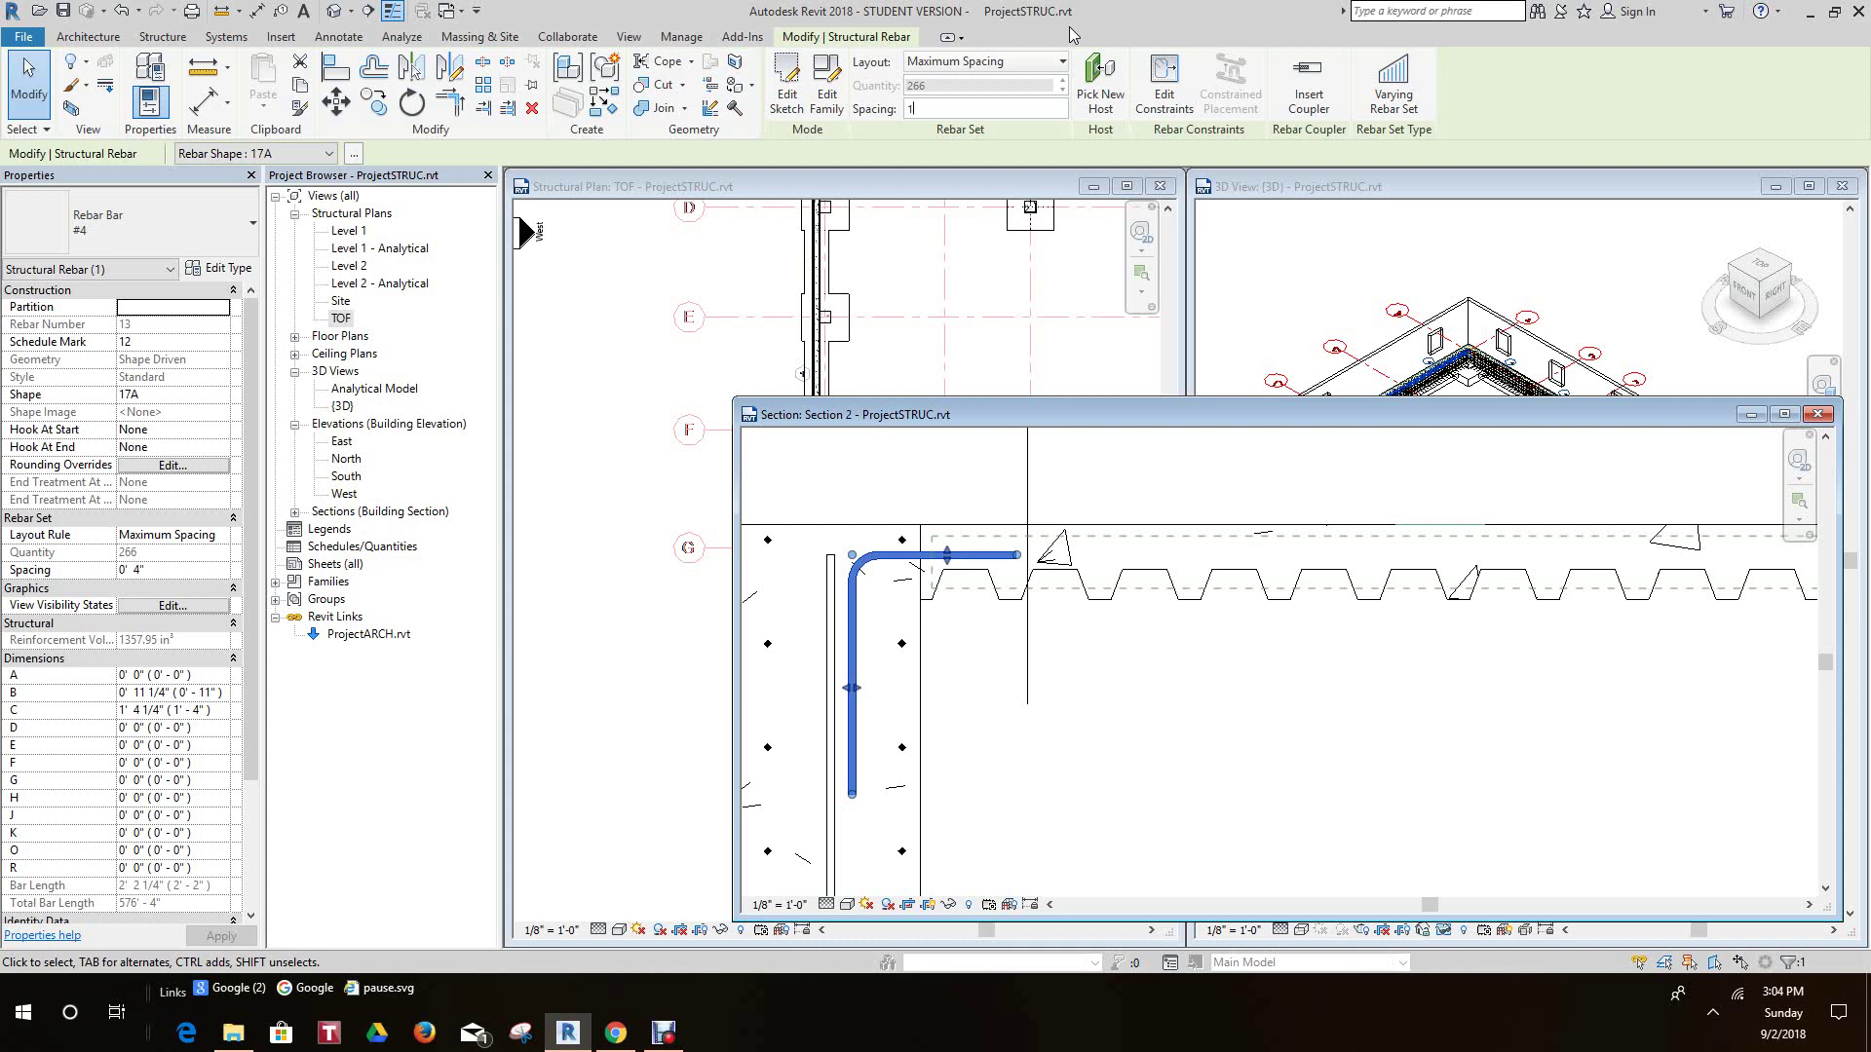
key("Return")
left_click(994, 665)
- Examine the foundation walls and the Section 2 location around grids 1 and G in the TOF plan
scroll(927, 391, "down", 4)
scroll(937, 316, "down", 3)
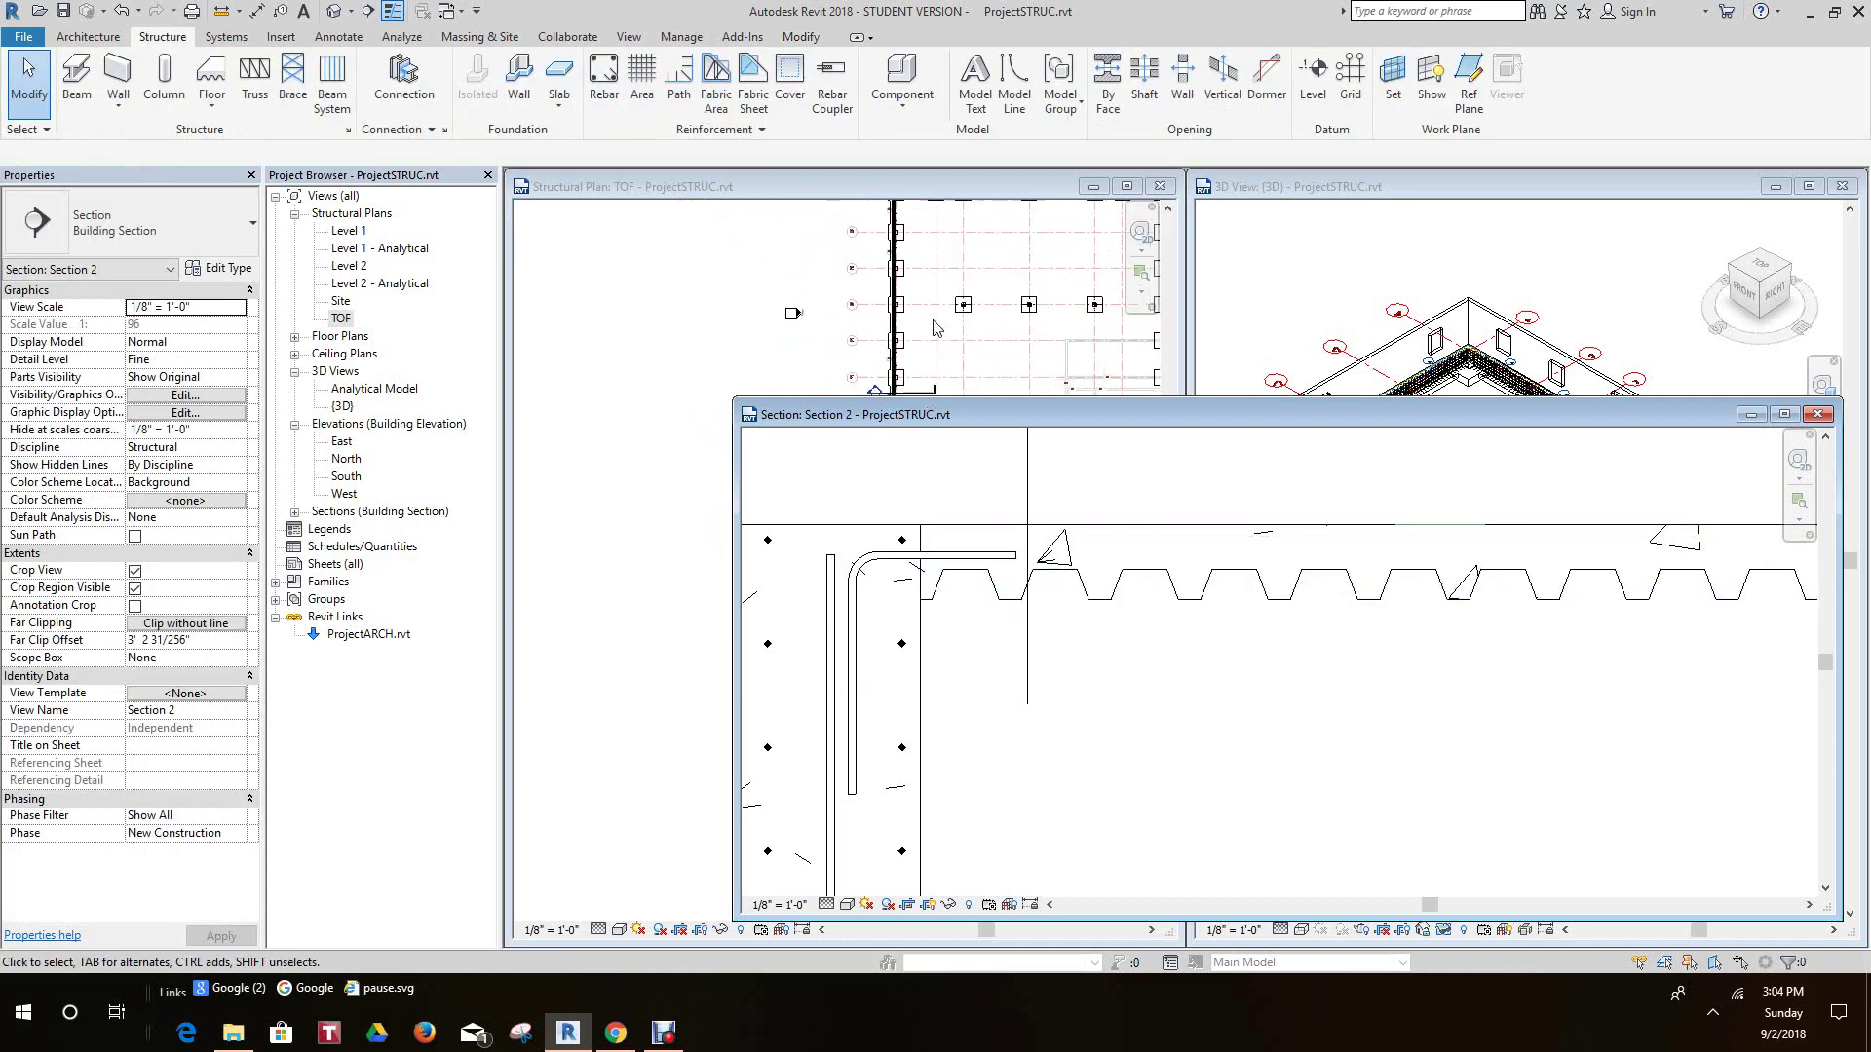
left_click(939, 318)
scroll(969, 366, "up", 1)
scroll(969, 372, "up", 6)
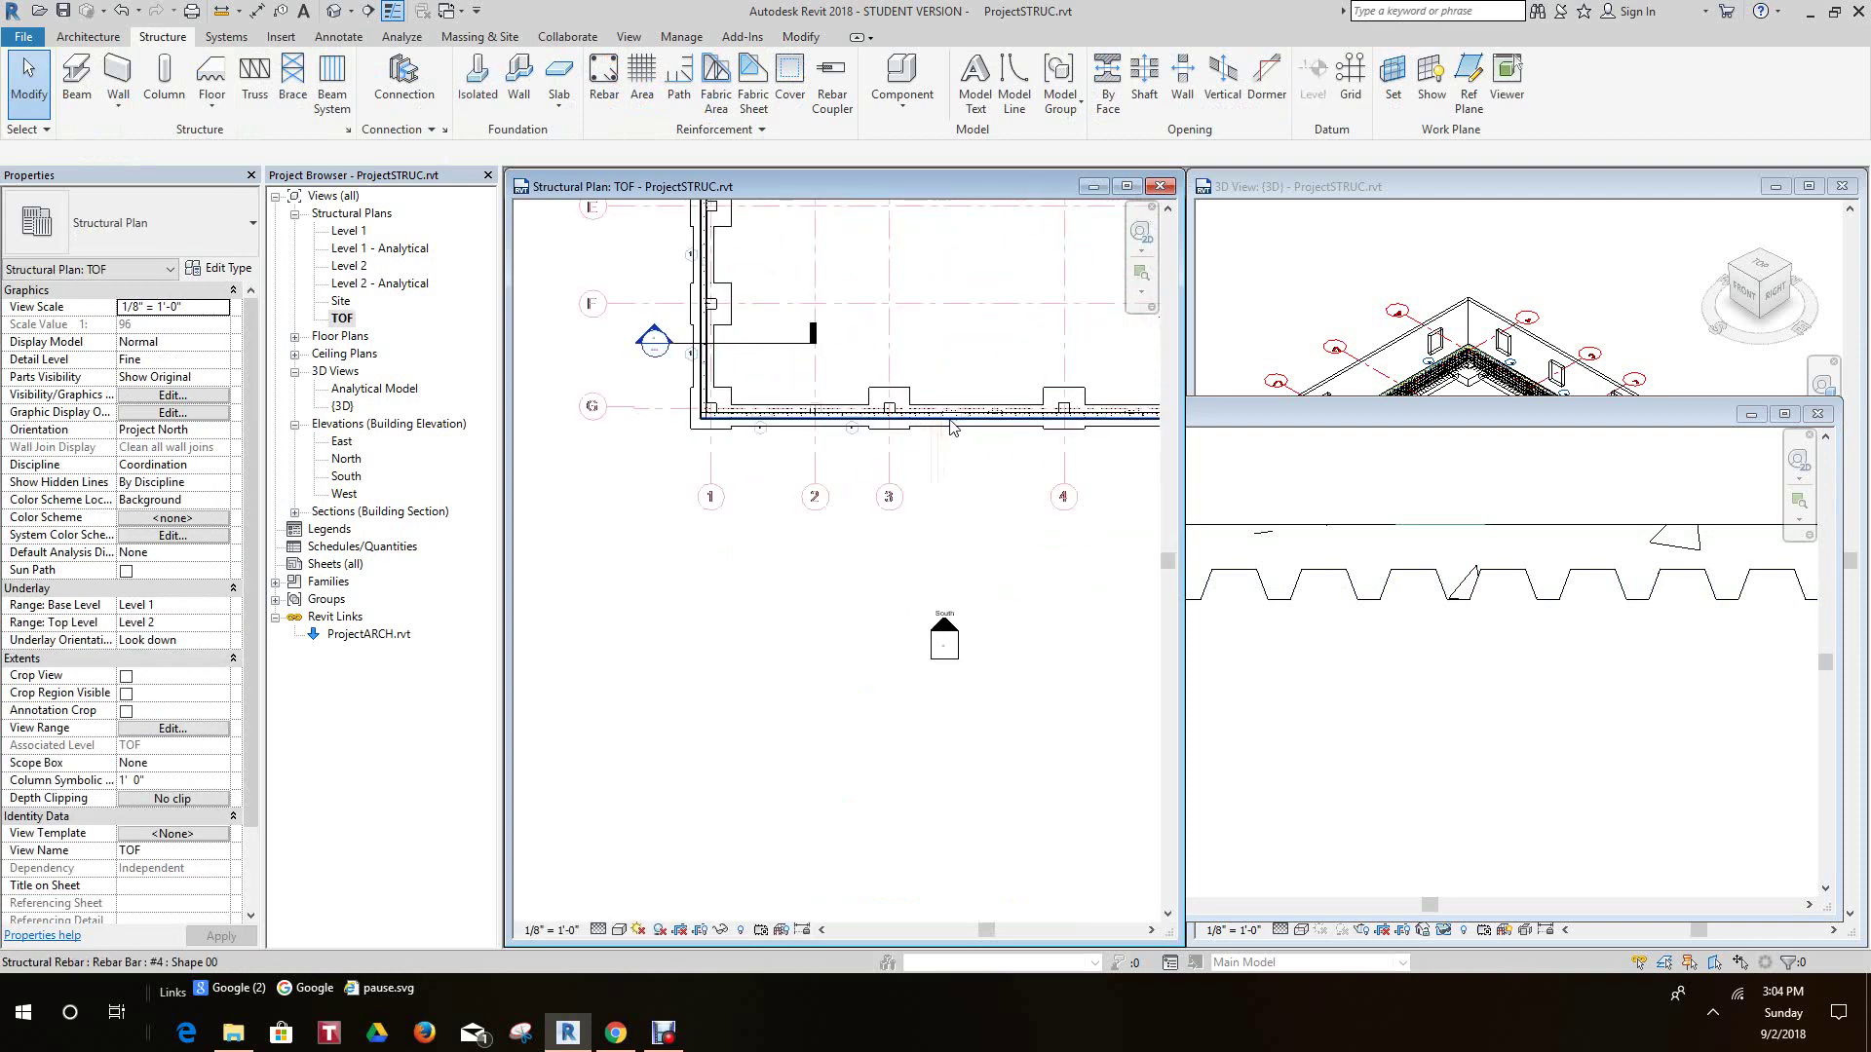
scroll(896, 409, "down", 4)
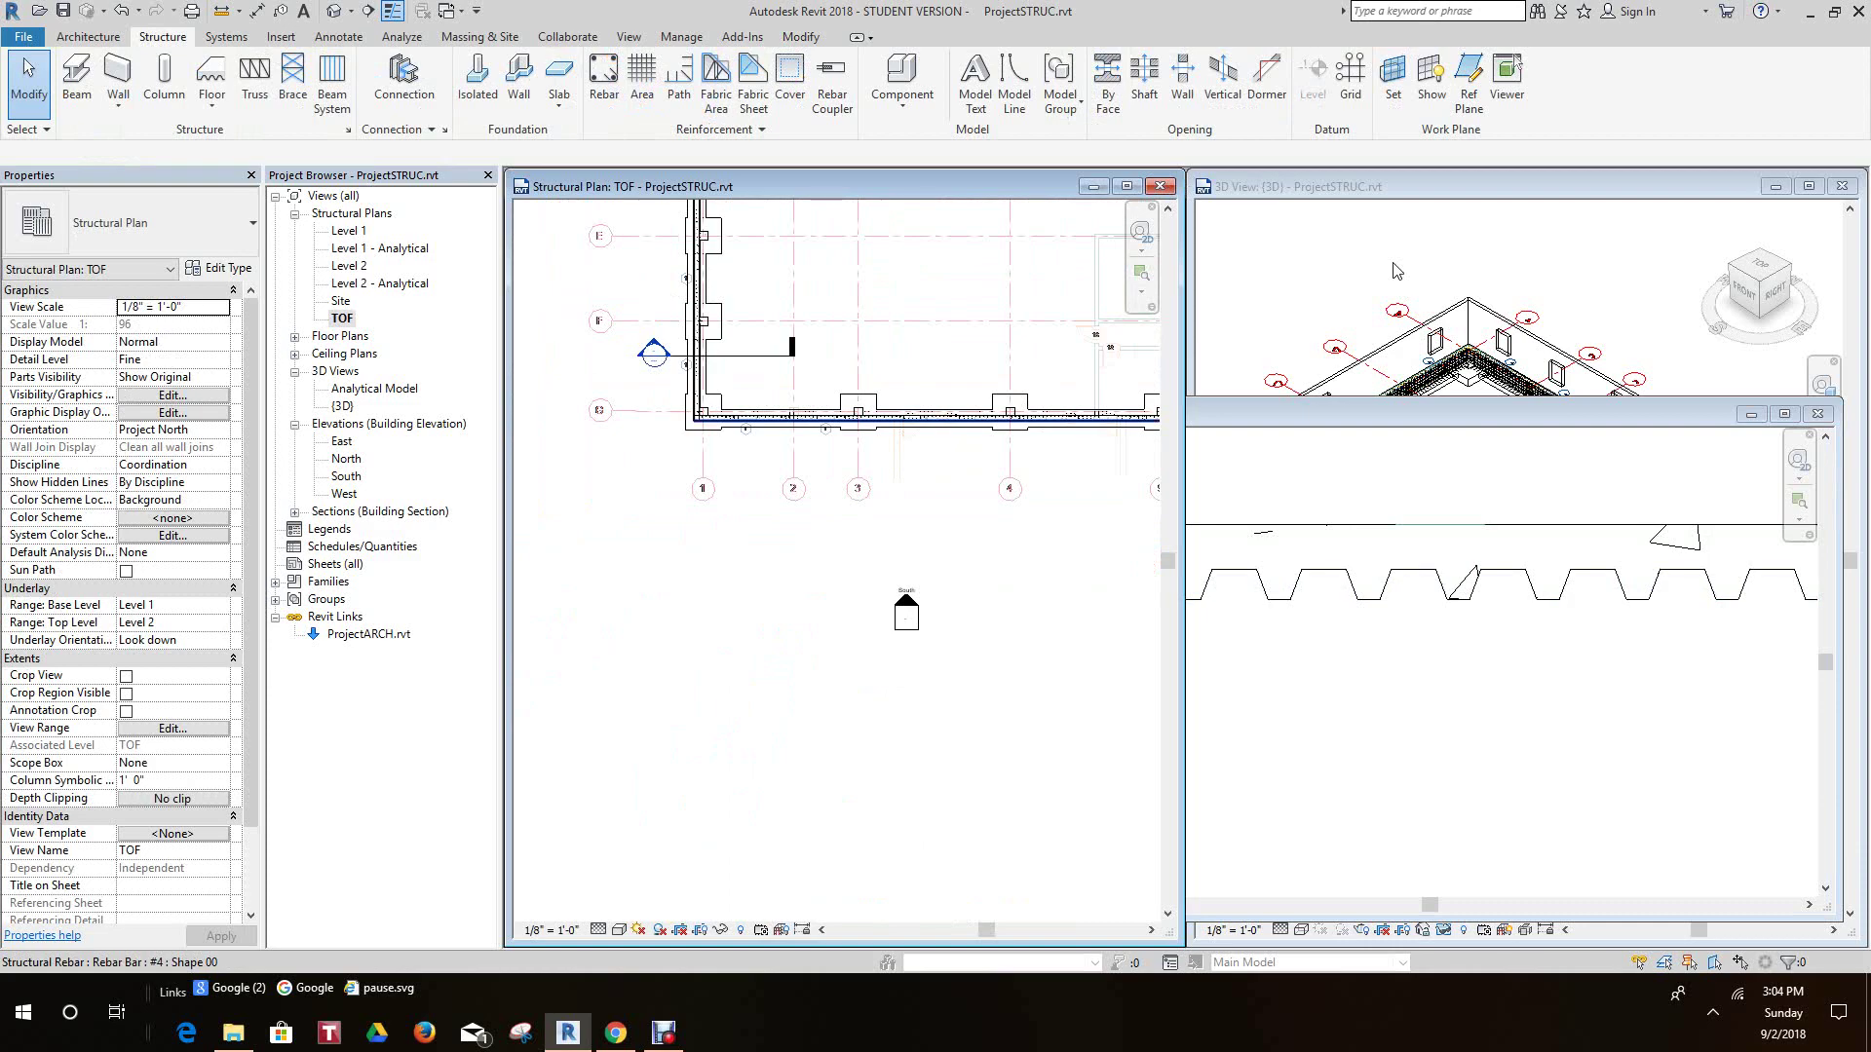
- Maximize the 3D view and examine the slab-to-wall rebar along the foundation walls
left_click_drag(1574, 415, 1506, 727)
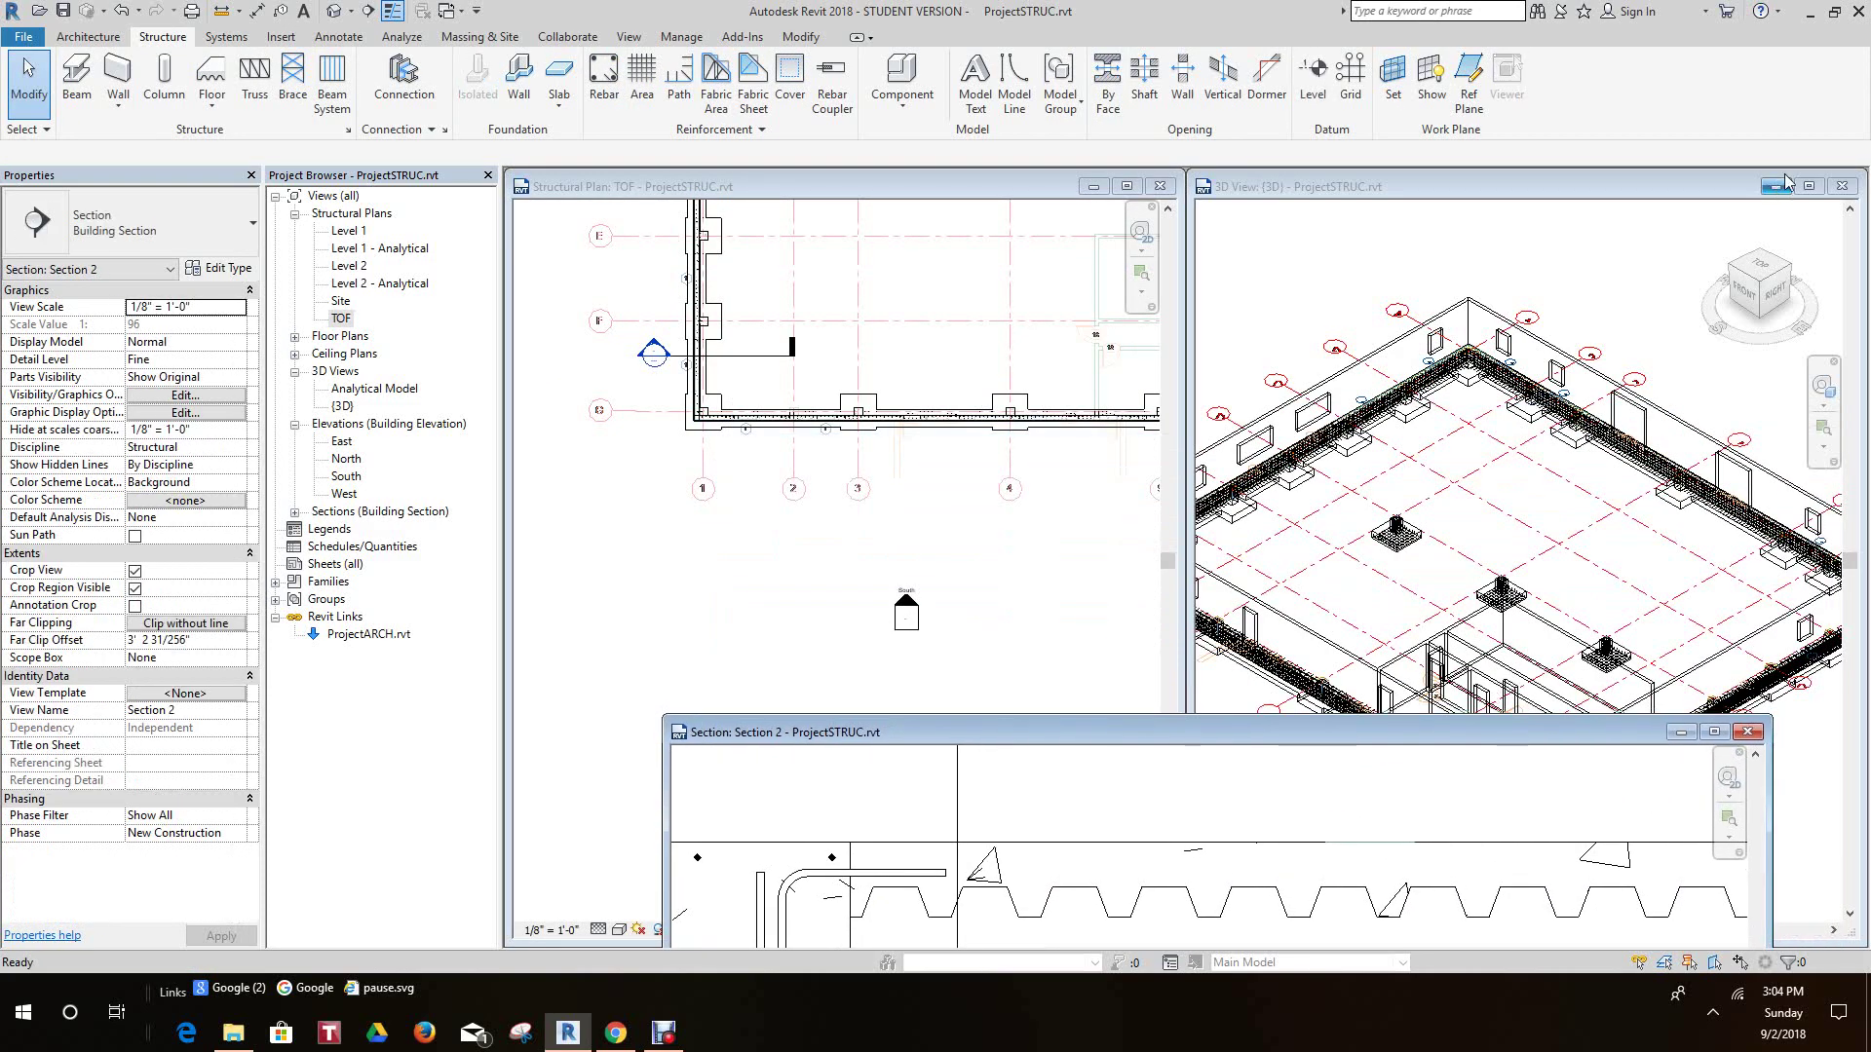
left_click(1812, 188)
scroll(984, 729, "up", 6)
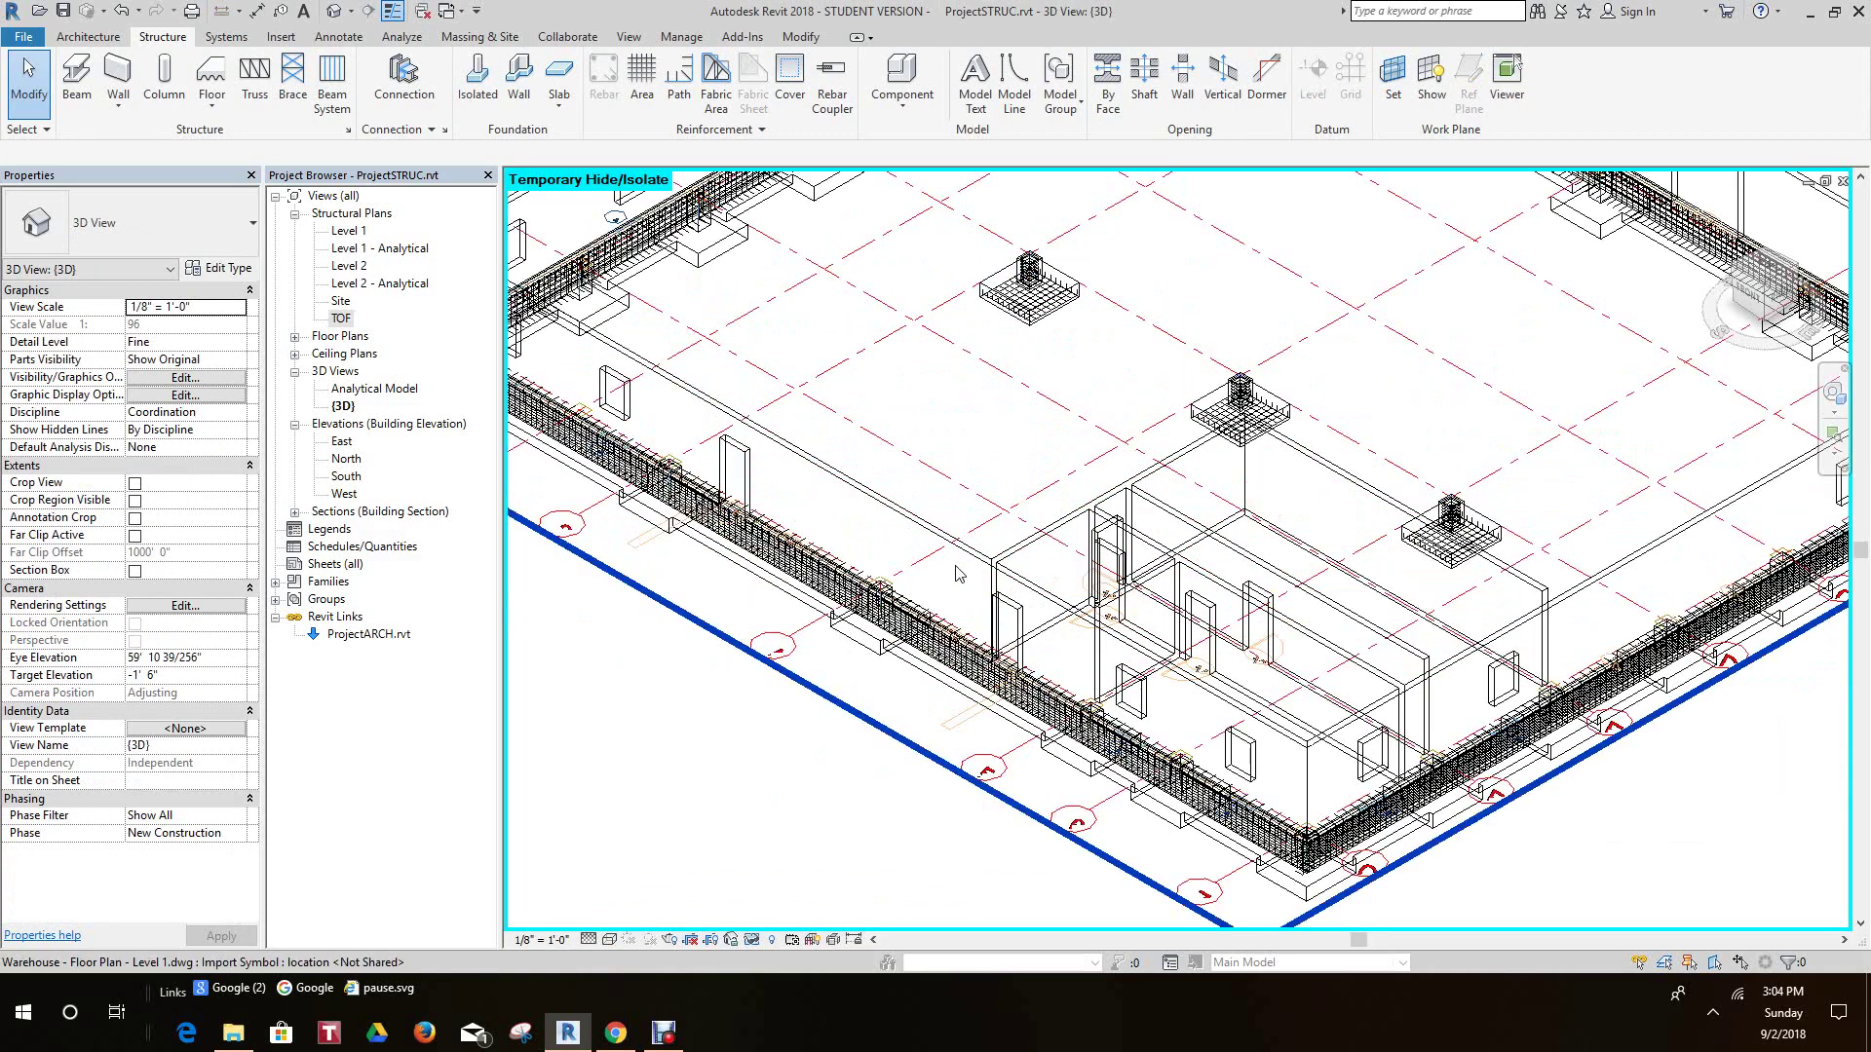
middle_click_drag(984, 729, 998, 714)
scroll(998, 711, "down", 3)
middle_click_drag(1004, 614, 1116, 911)
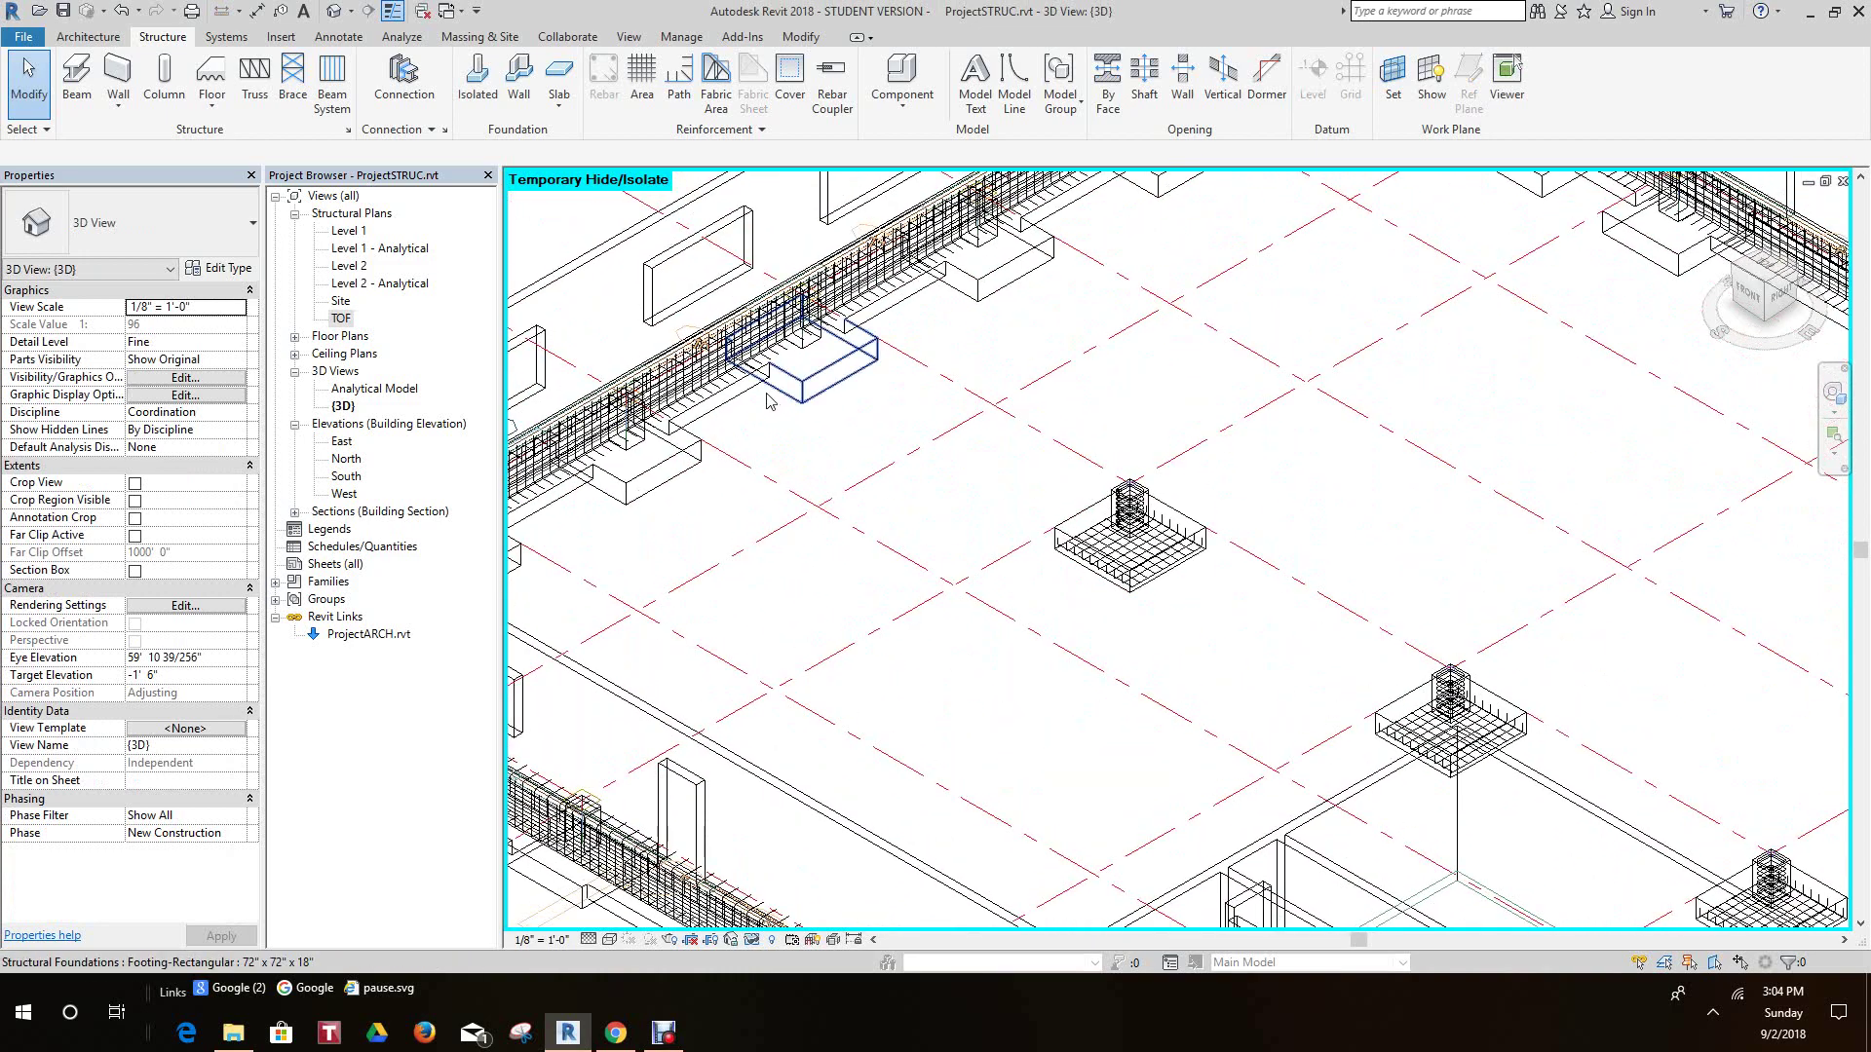
scroll(760, 382, "up", 4)
scroll(726, 375, "up", 5)
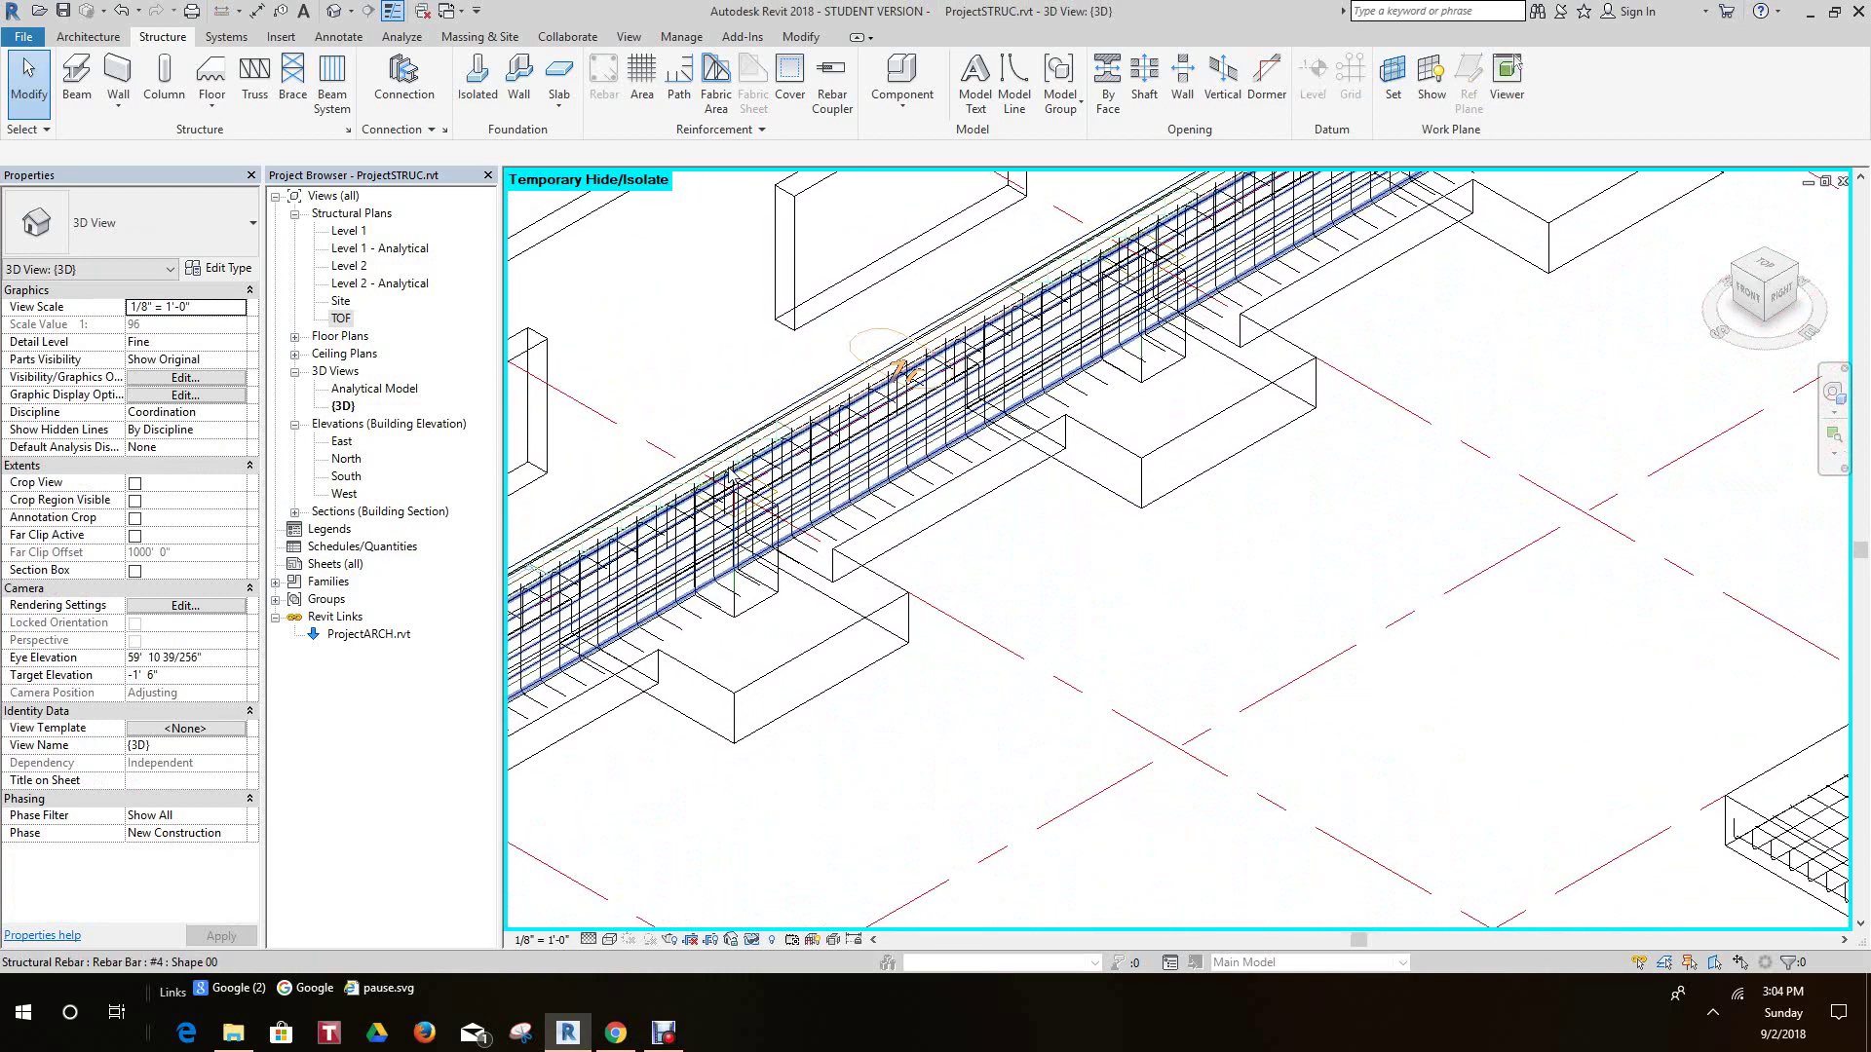
scroll(762, 476, "down", 2)
scroll(1150, 376, "down", 1)
middle_click_drag(1150, 376, 764, 523)
scroll(1248, 268, "up", 2)
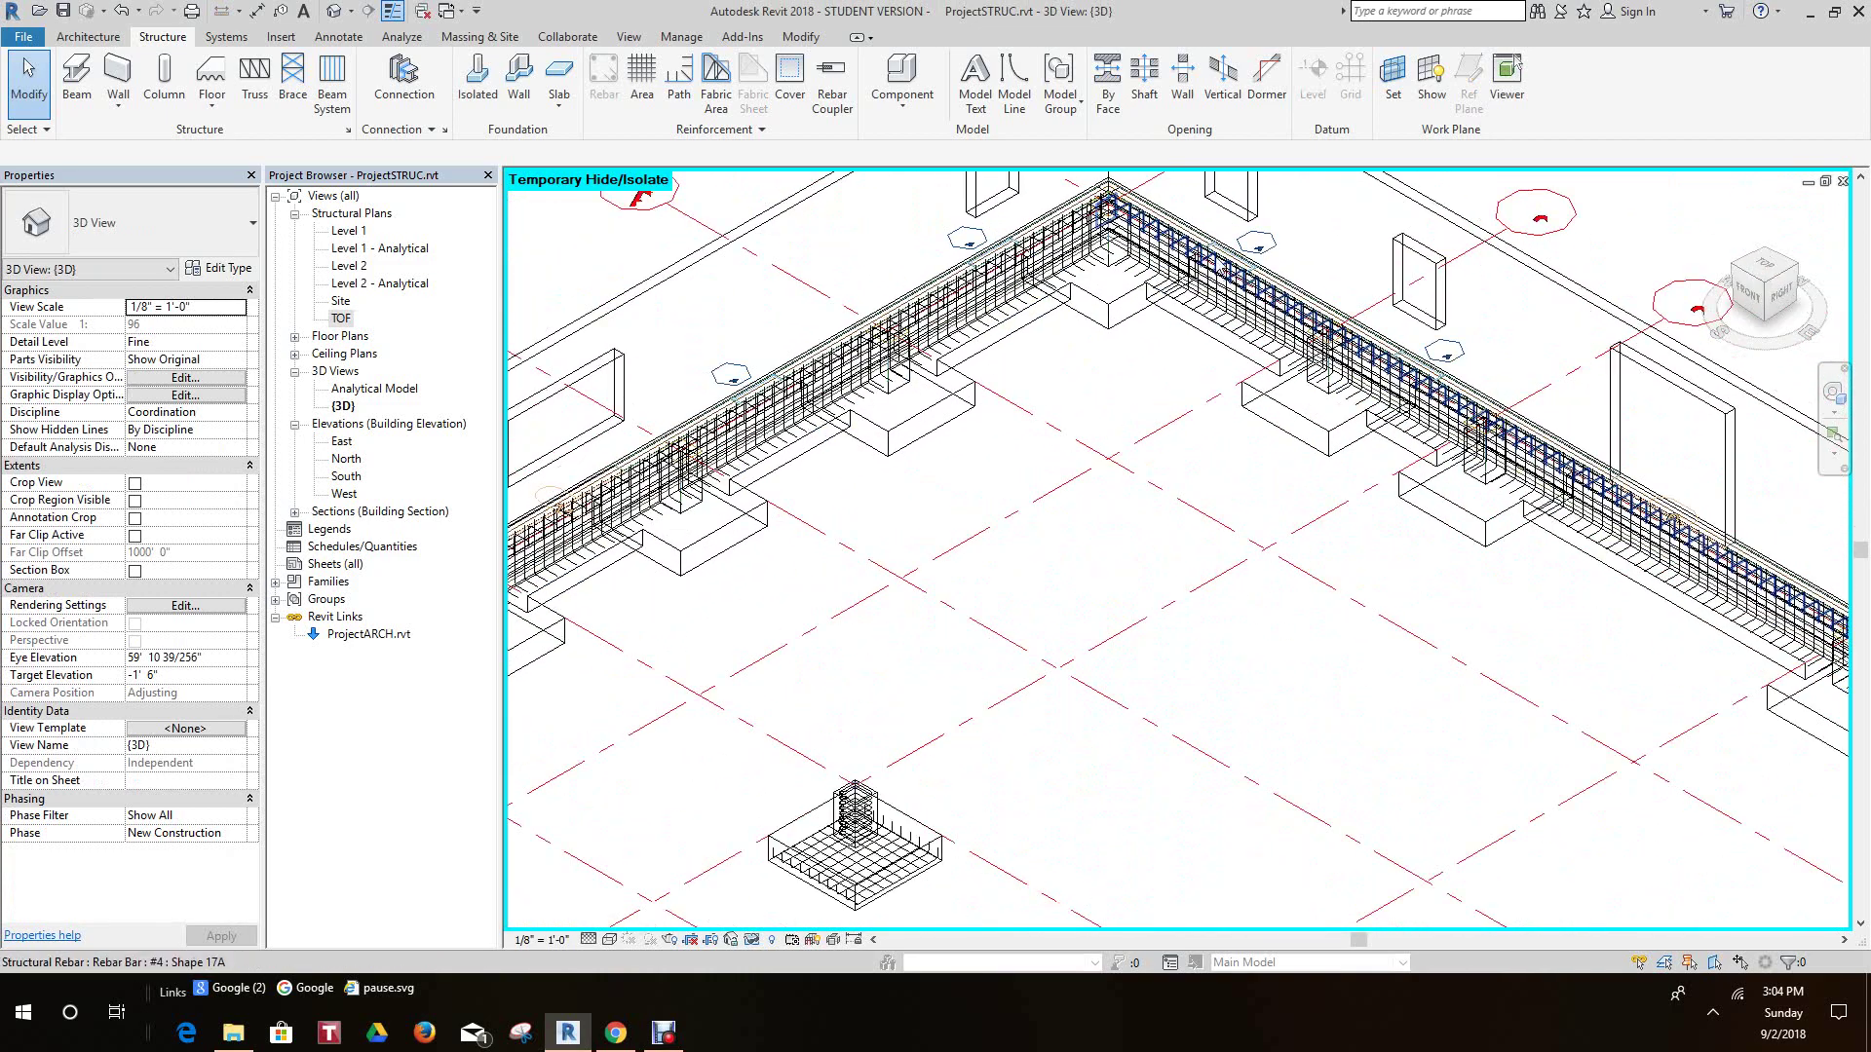
scroll(1257, 258, "down", 2)
scroll(1374, 488, "up", 2)
middle_click_drag(1374, 489, 1296, 336)
right_click(1296, 337)
left_click(1403, 363)
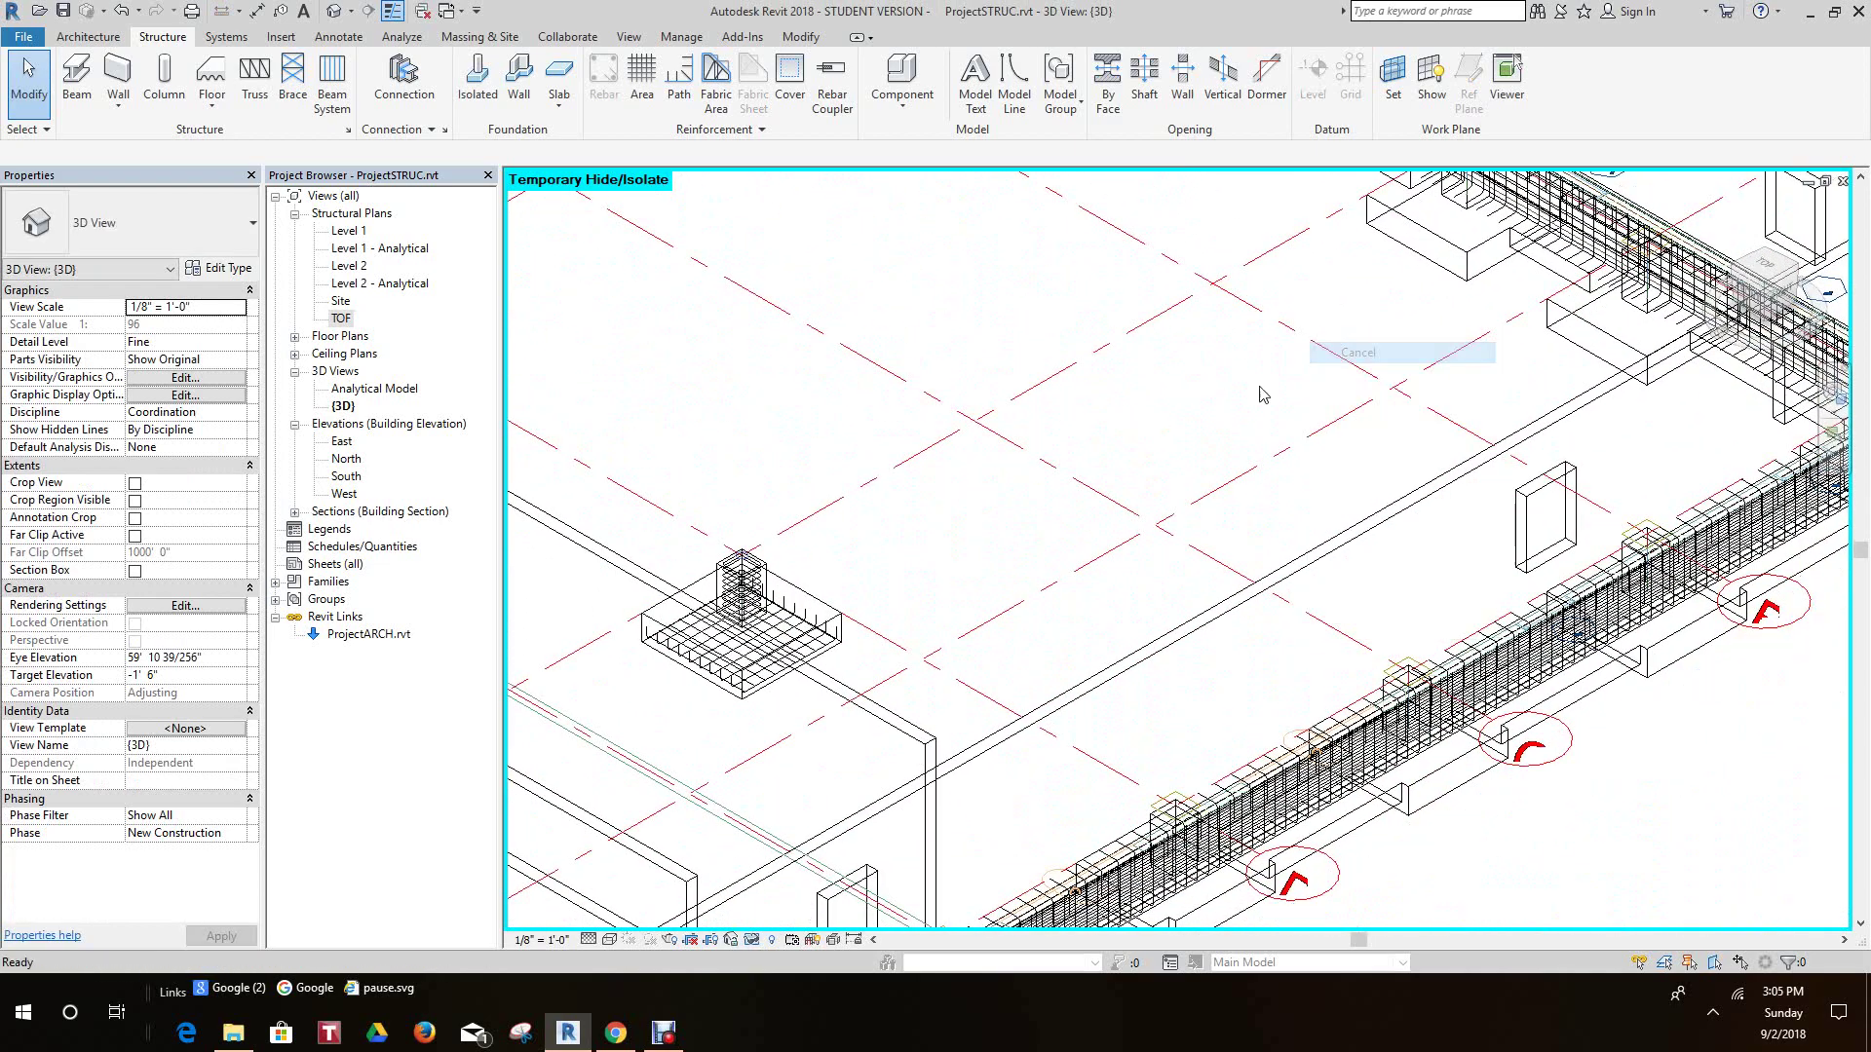
scroll(1228, 446, "down", 2)
scroll(1228, 446, "down", 5)
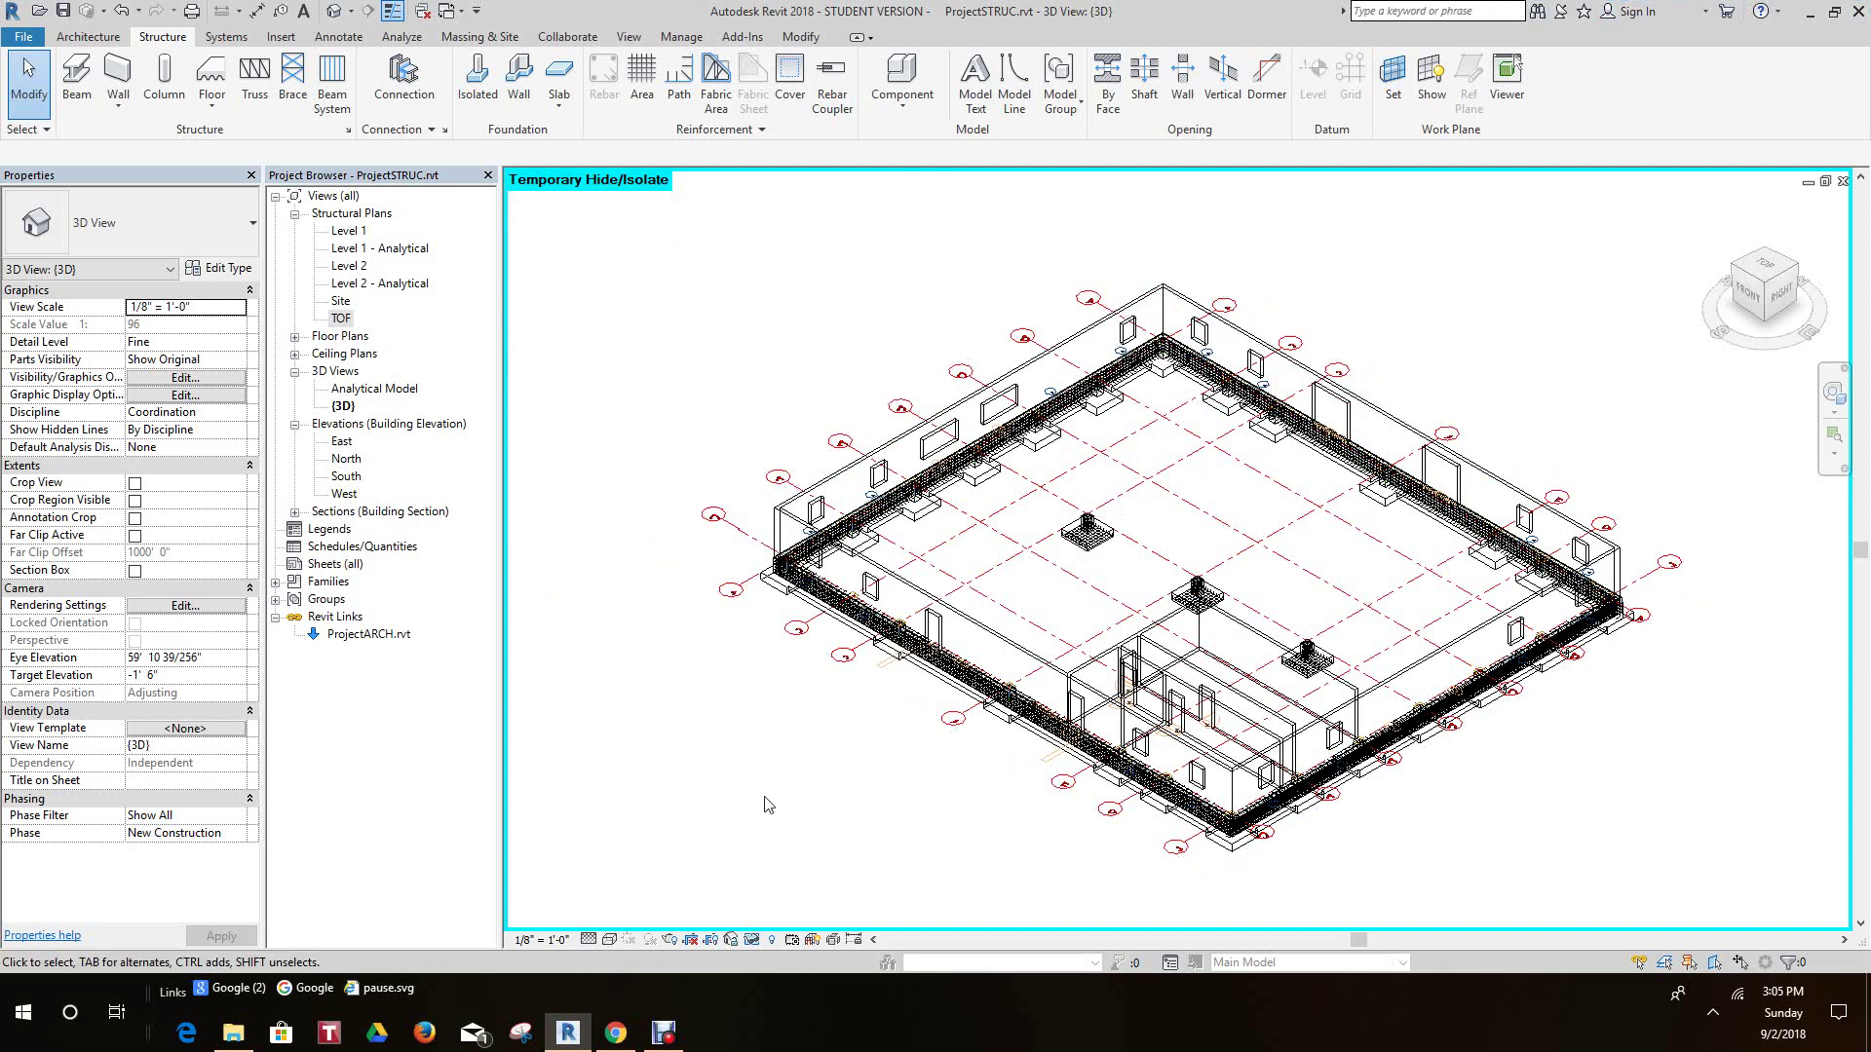
- Change the 3D view's visual style to Hidden Line
left_click(611, 939)
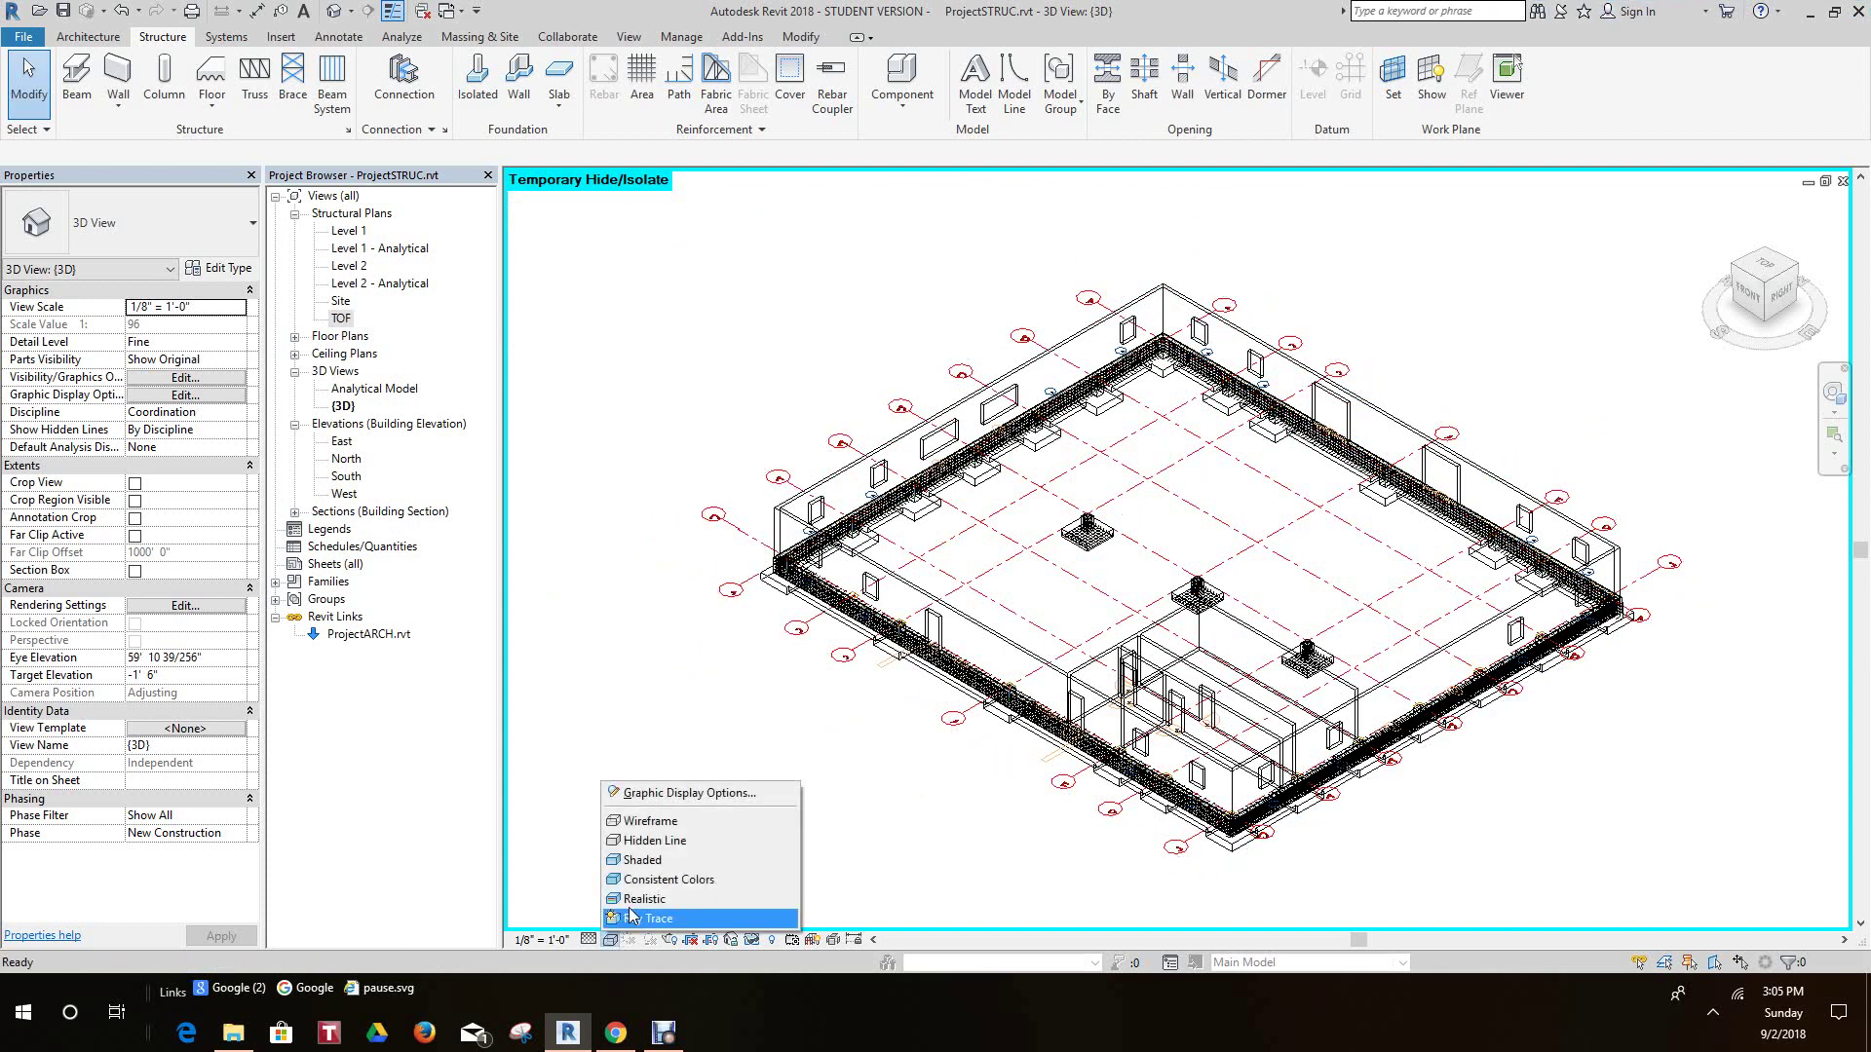
left_click(642, 850)
scroll(996, 366, "up", 4)
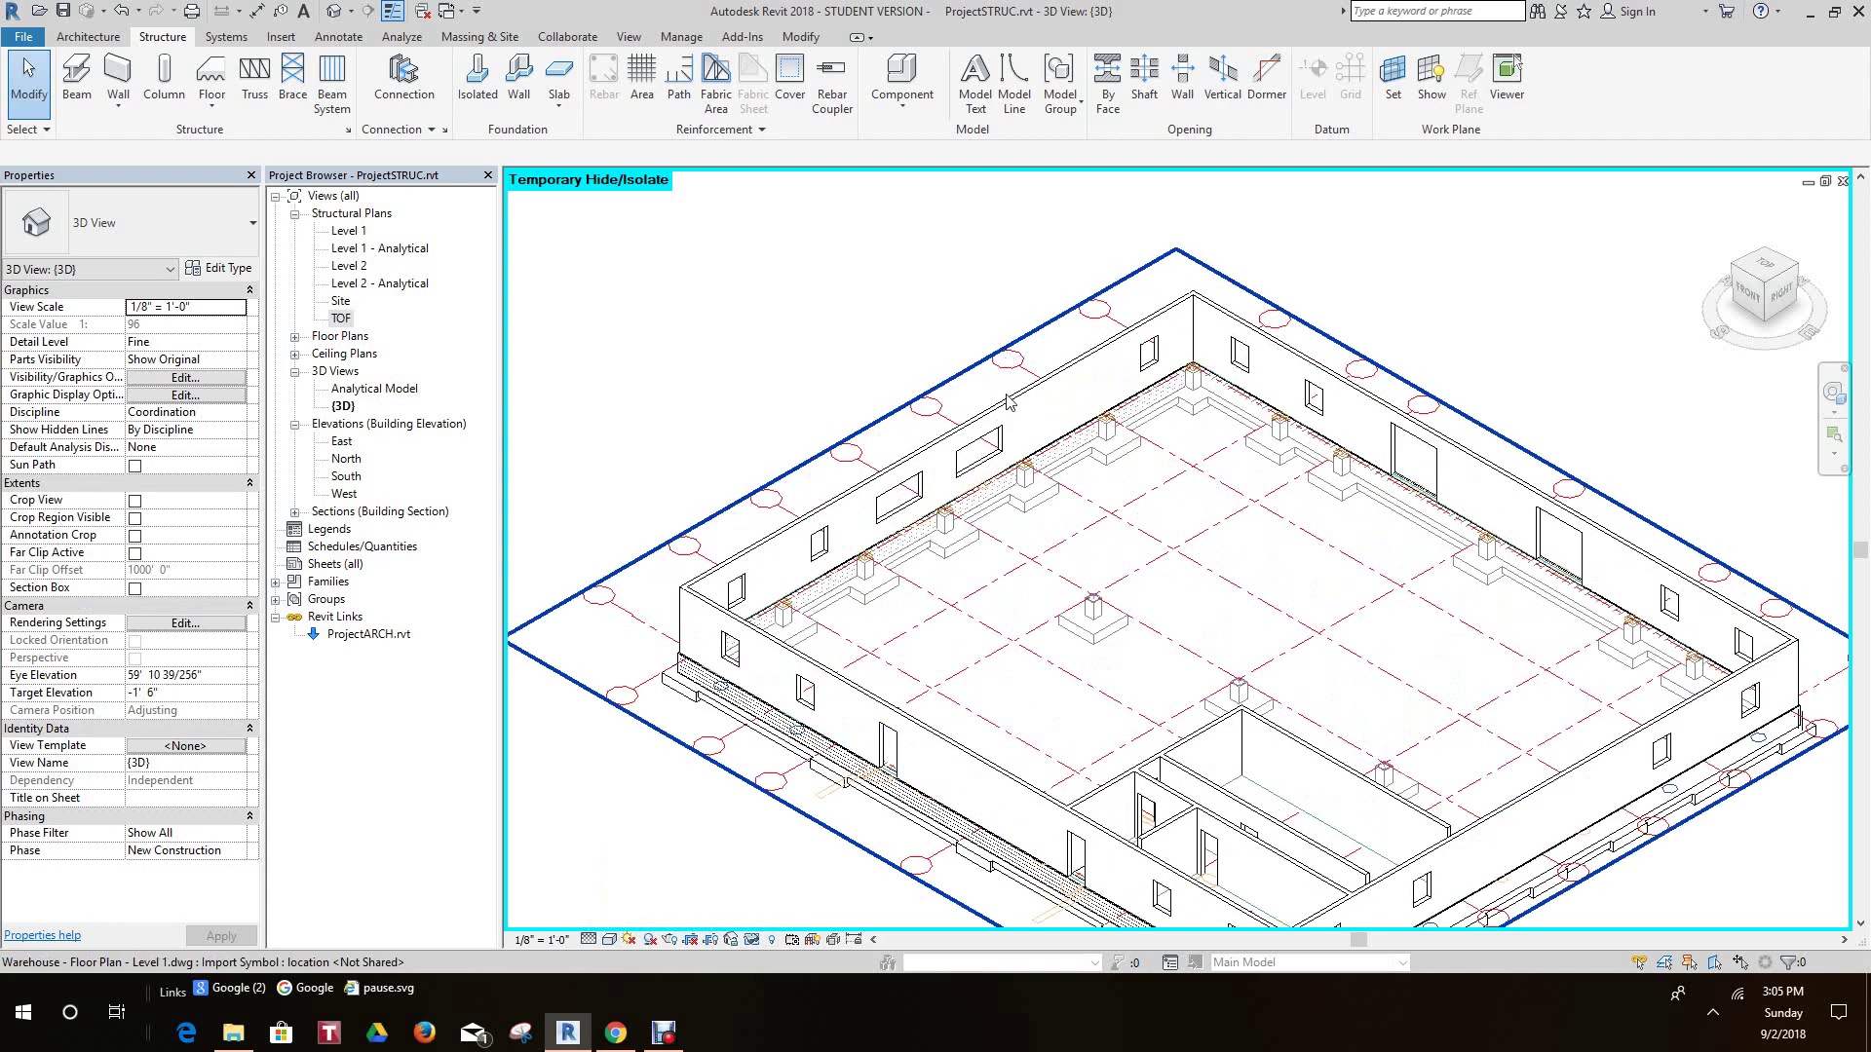
scroll(956, 558, "down", 5)
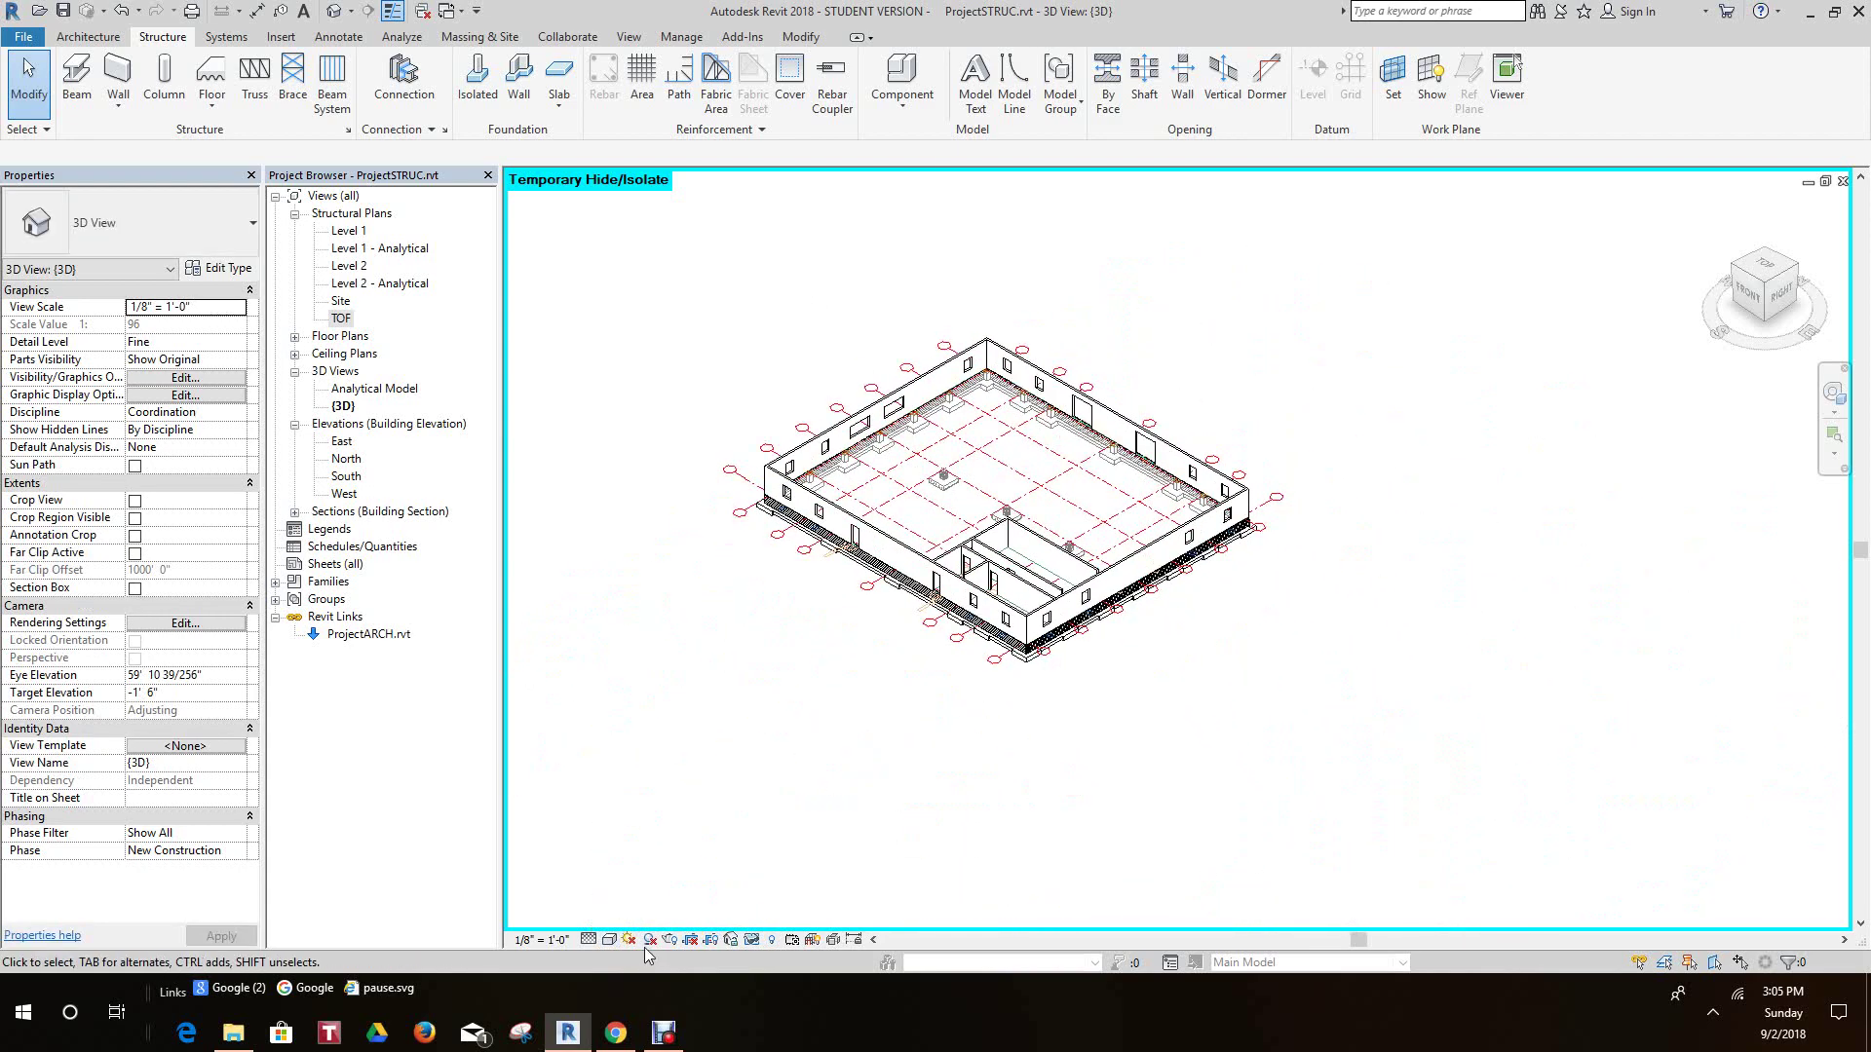
- Reset the temporary hide/isolate in the 3D view, check the foundation corner, and fit the whole building in view
left_click(751, 939)
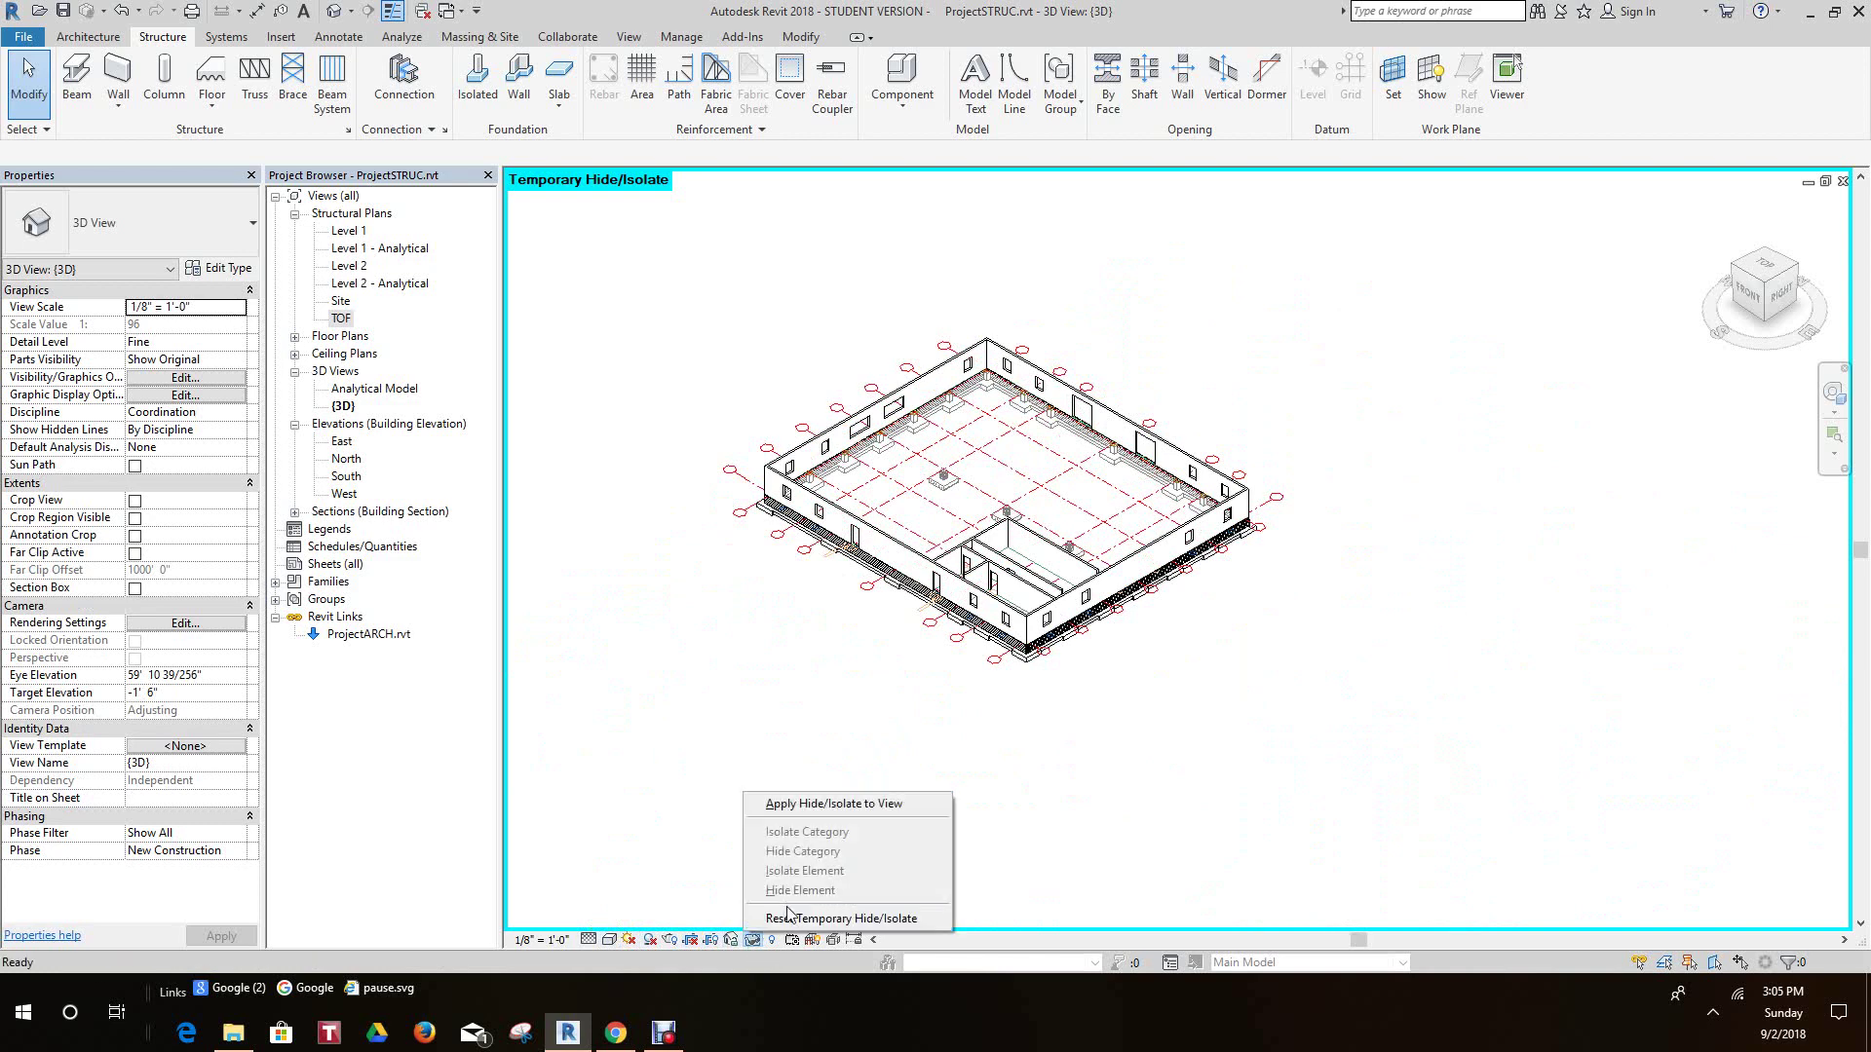
left_click(789, 918)
scroll(850, 538, "up", 1)
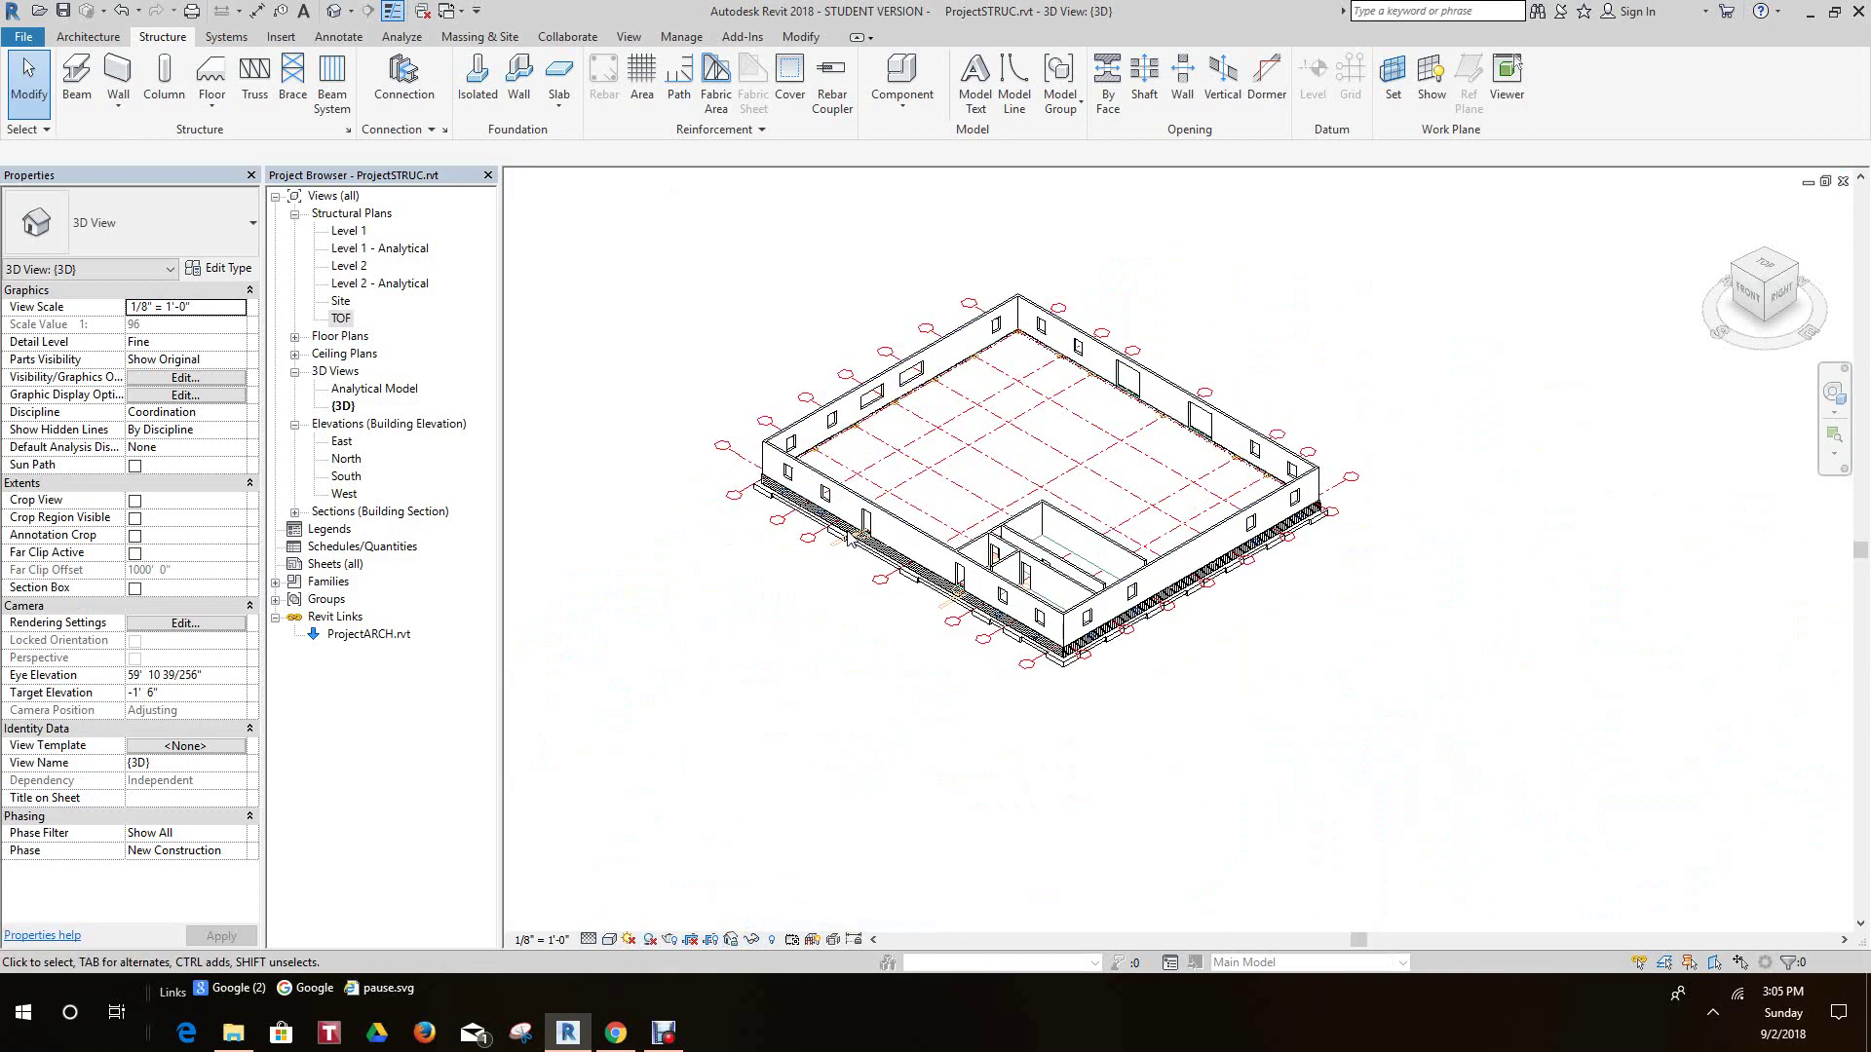
scroll(936, 605, "up", 1)
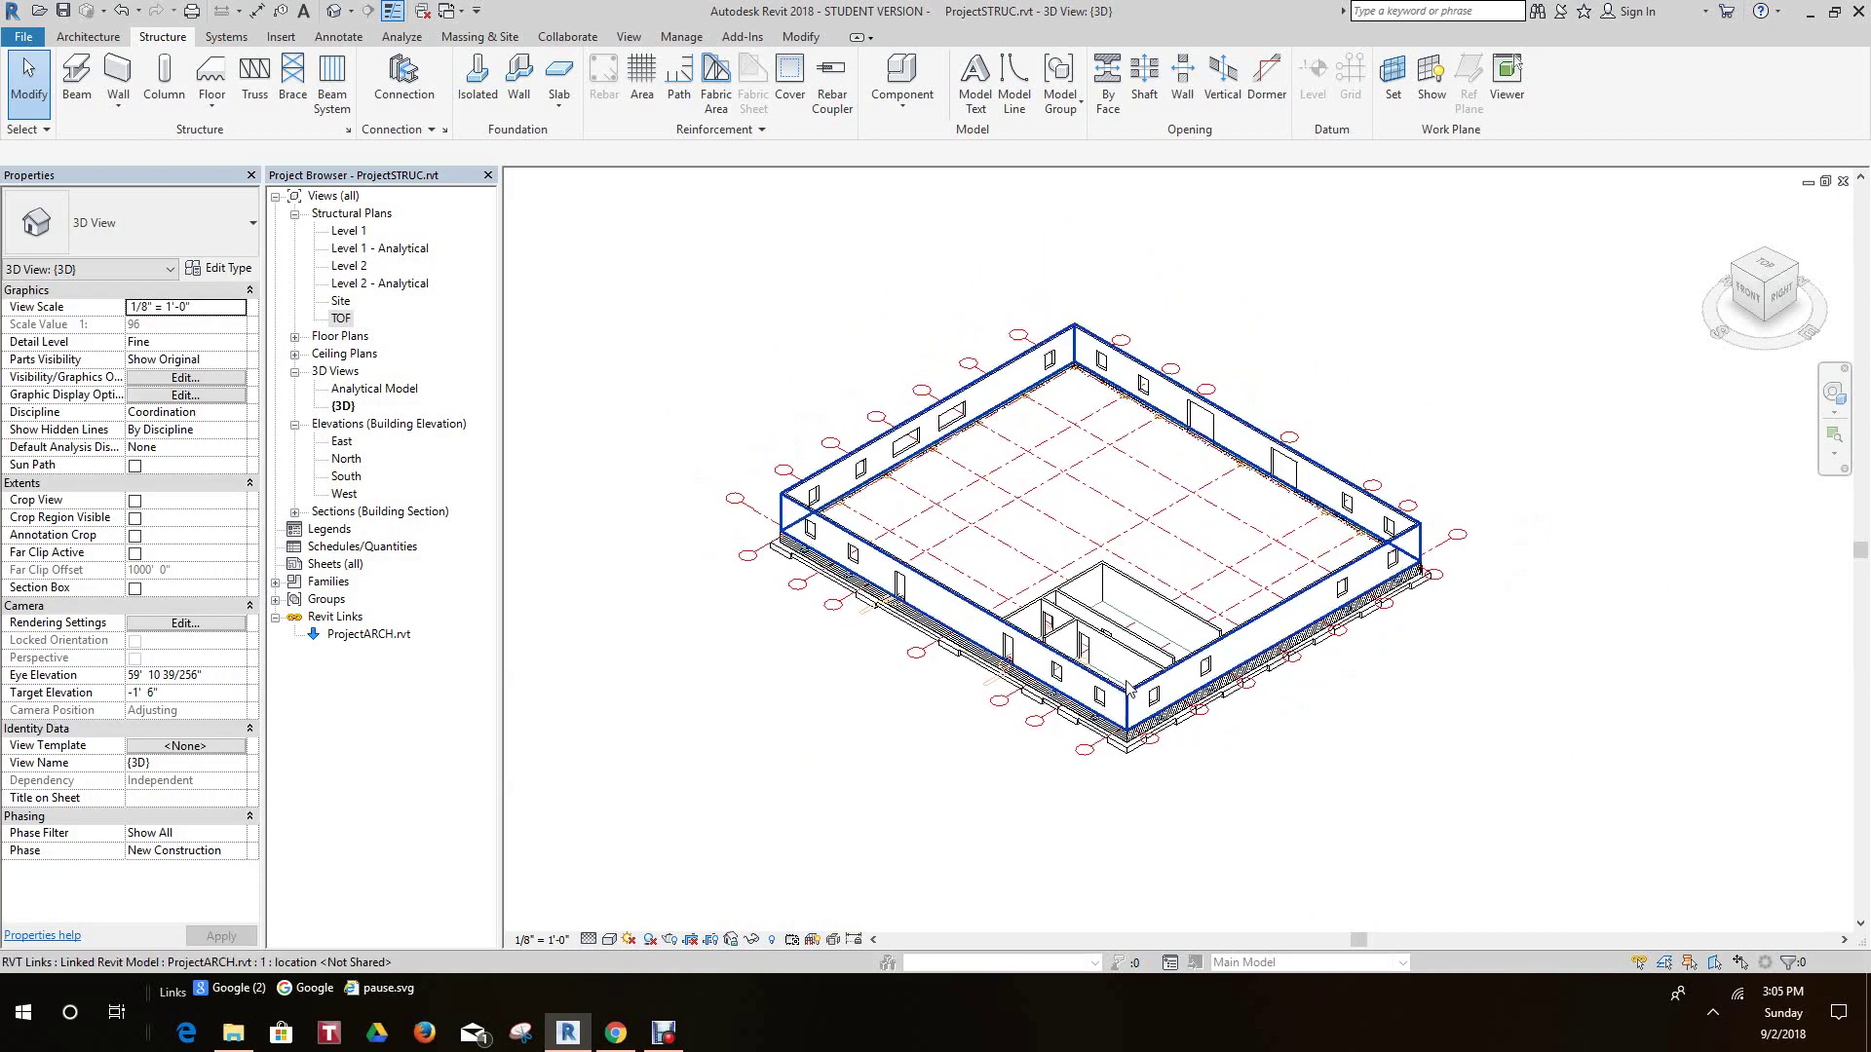
scroll(1127, 687, "up", 5)
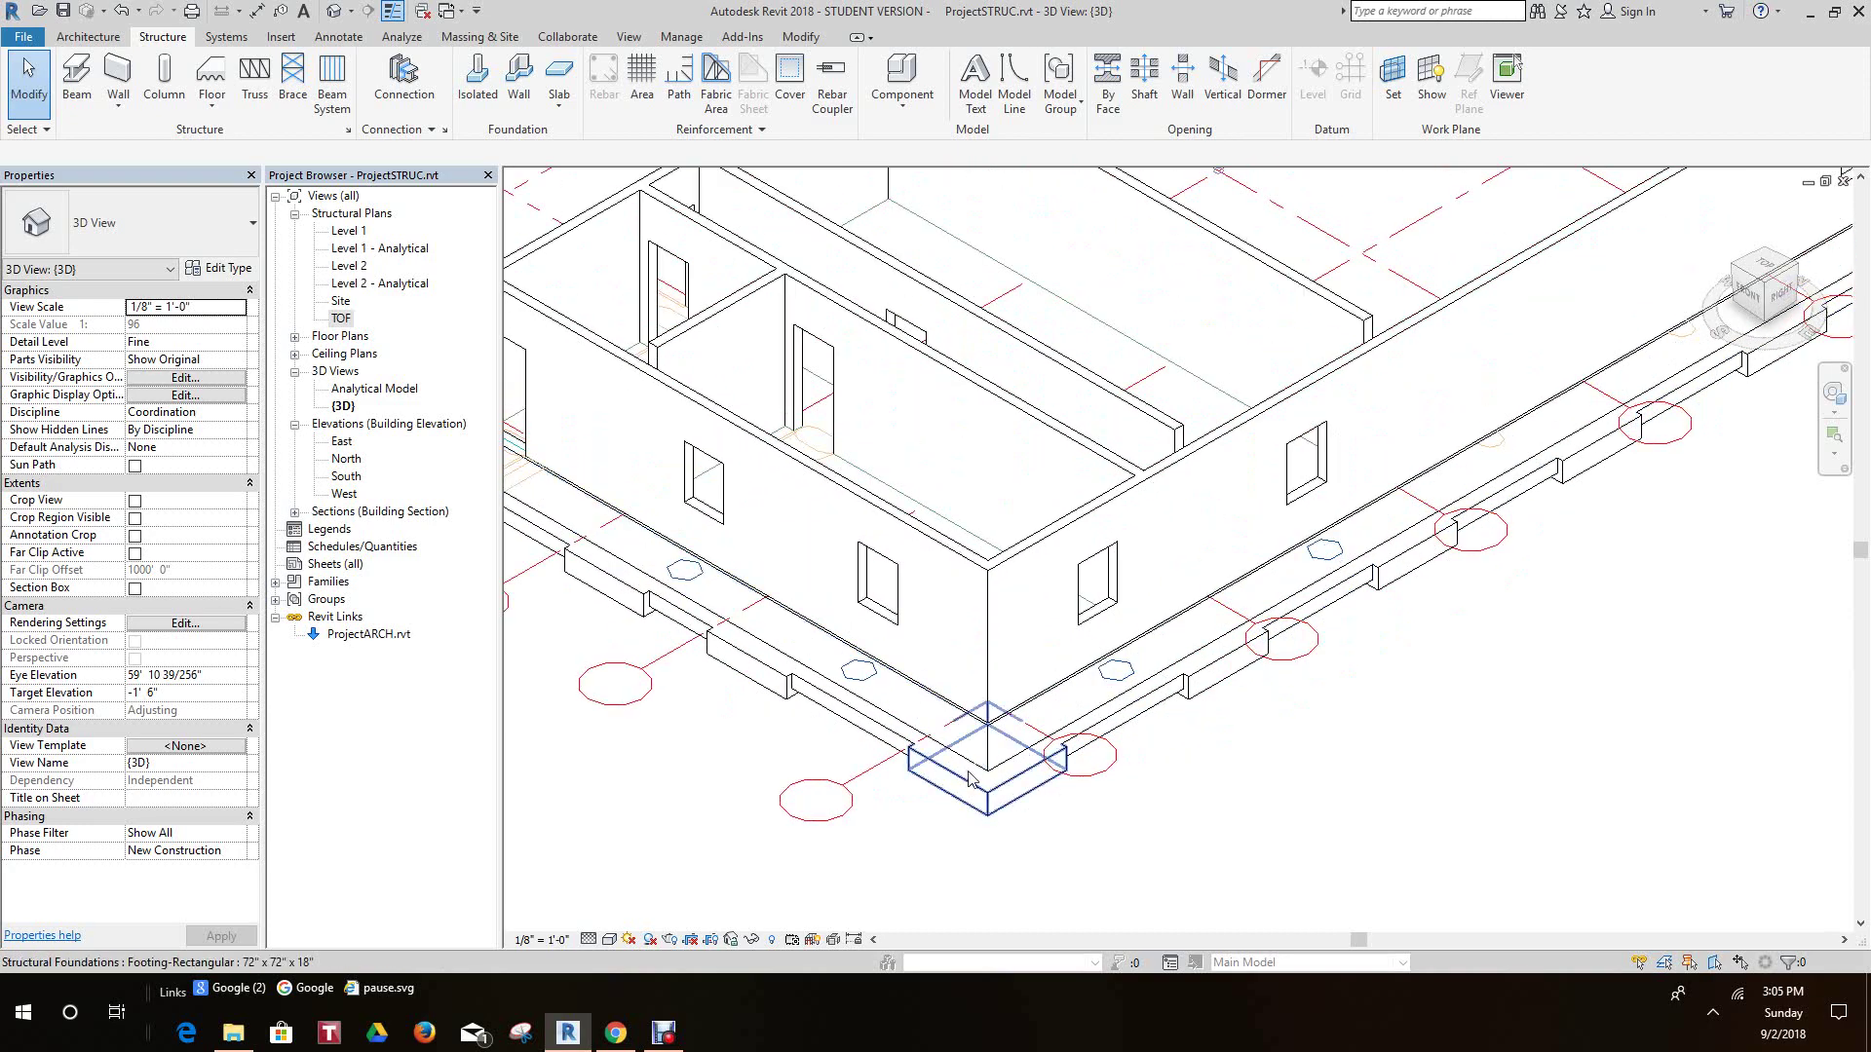
scroll(972, 781, "down", 9)
middle_click(1230, 377)
middle_click(1229, 377)
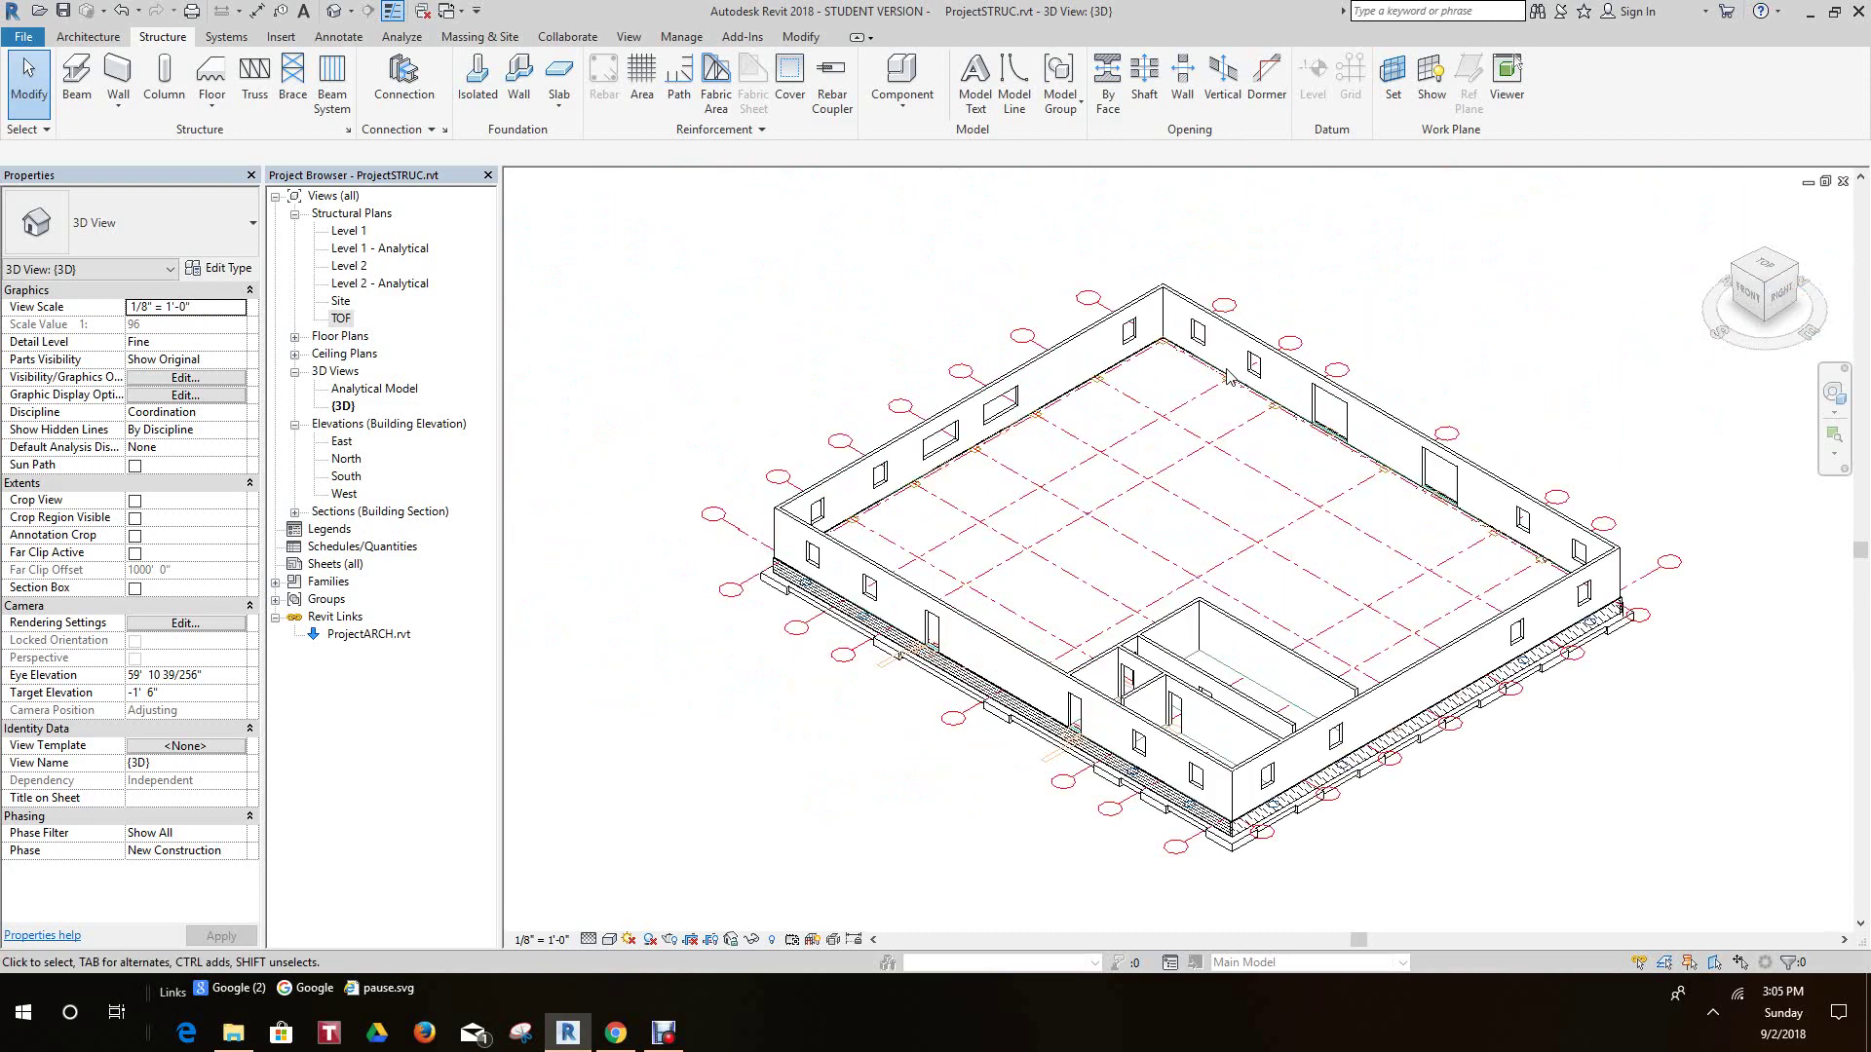
- Export the model to Navisworks as ProjectSTRUC.nwc in the assign727 folder, replacing the existing file
left_click(746, 41)
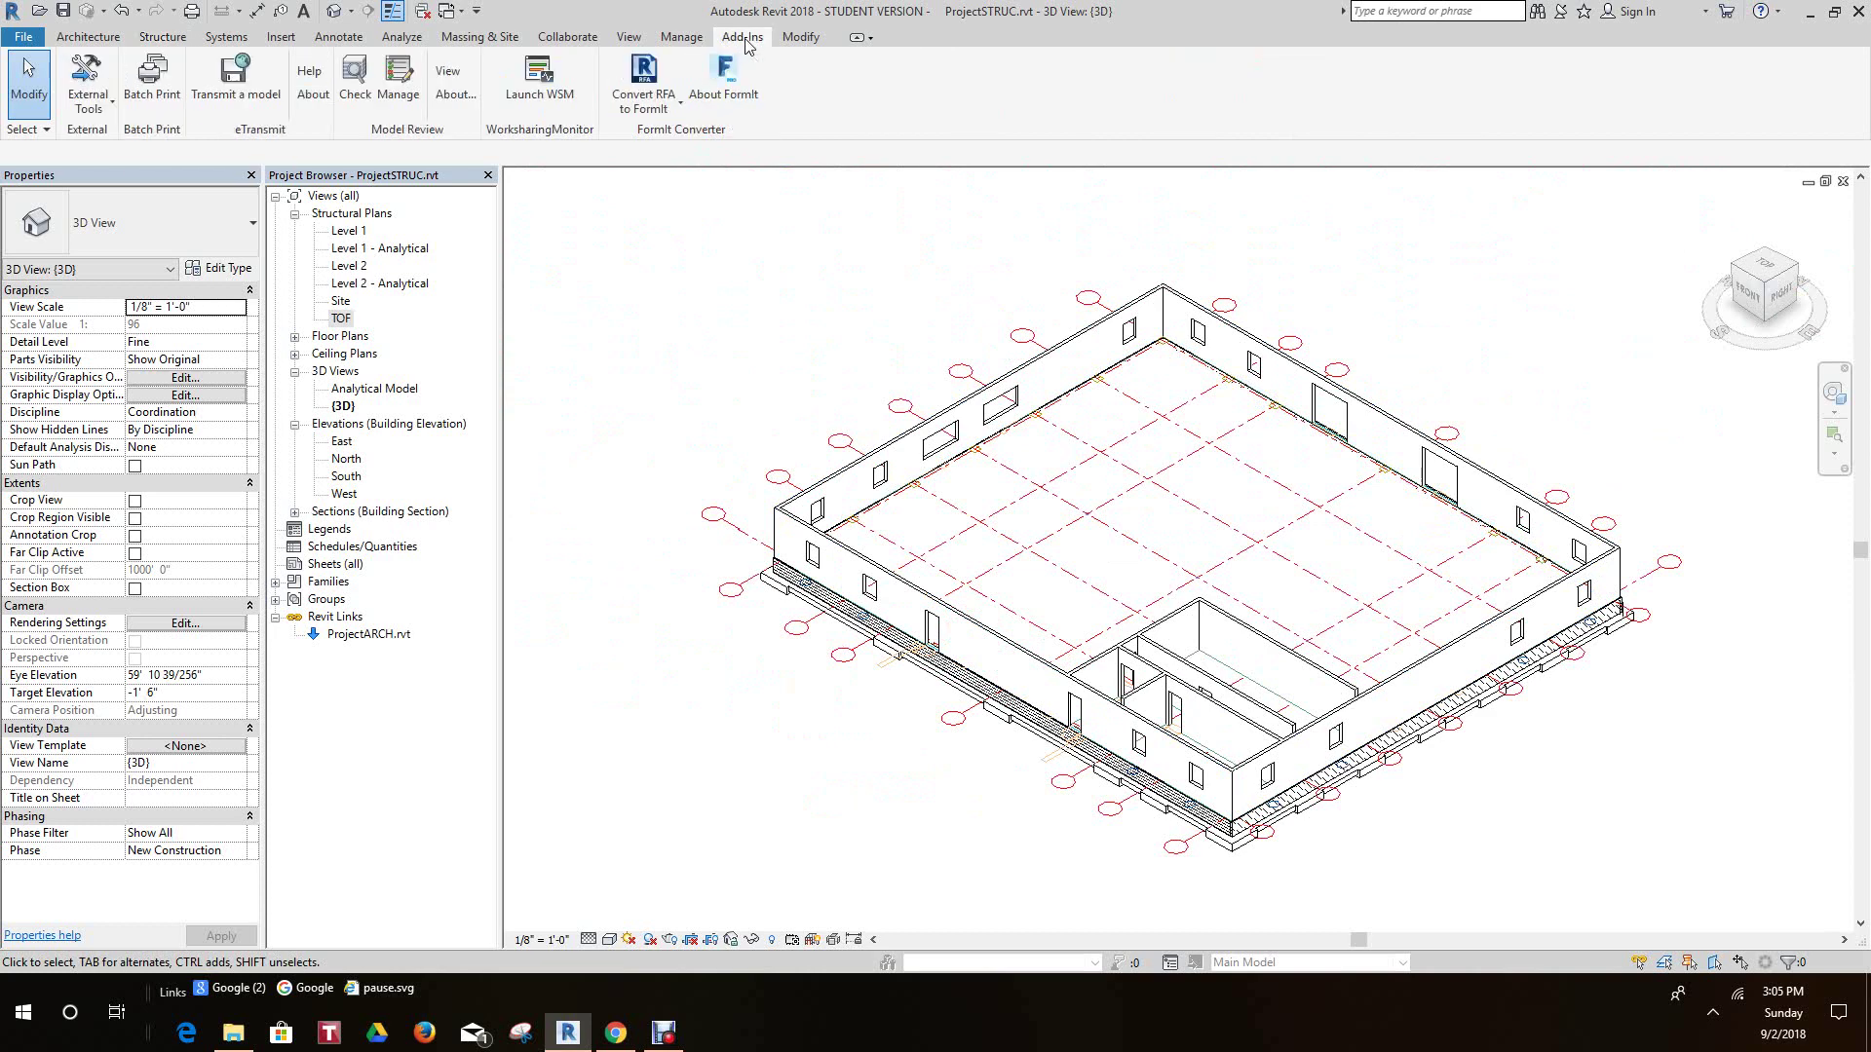
left_click(98, 105)
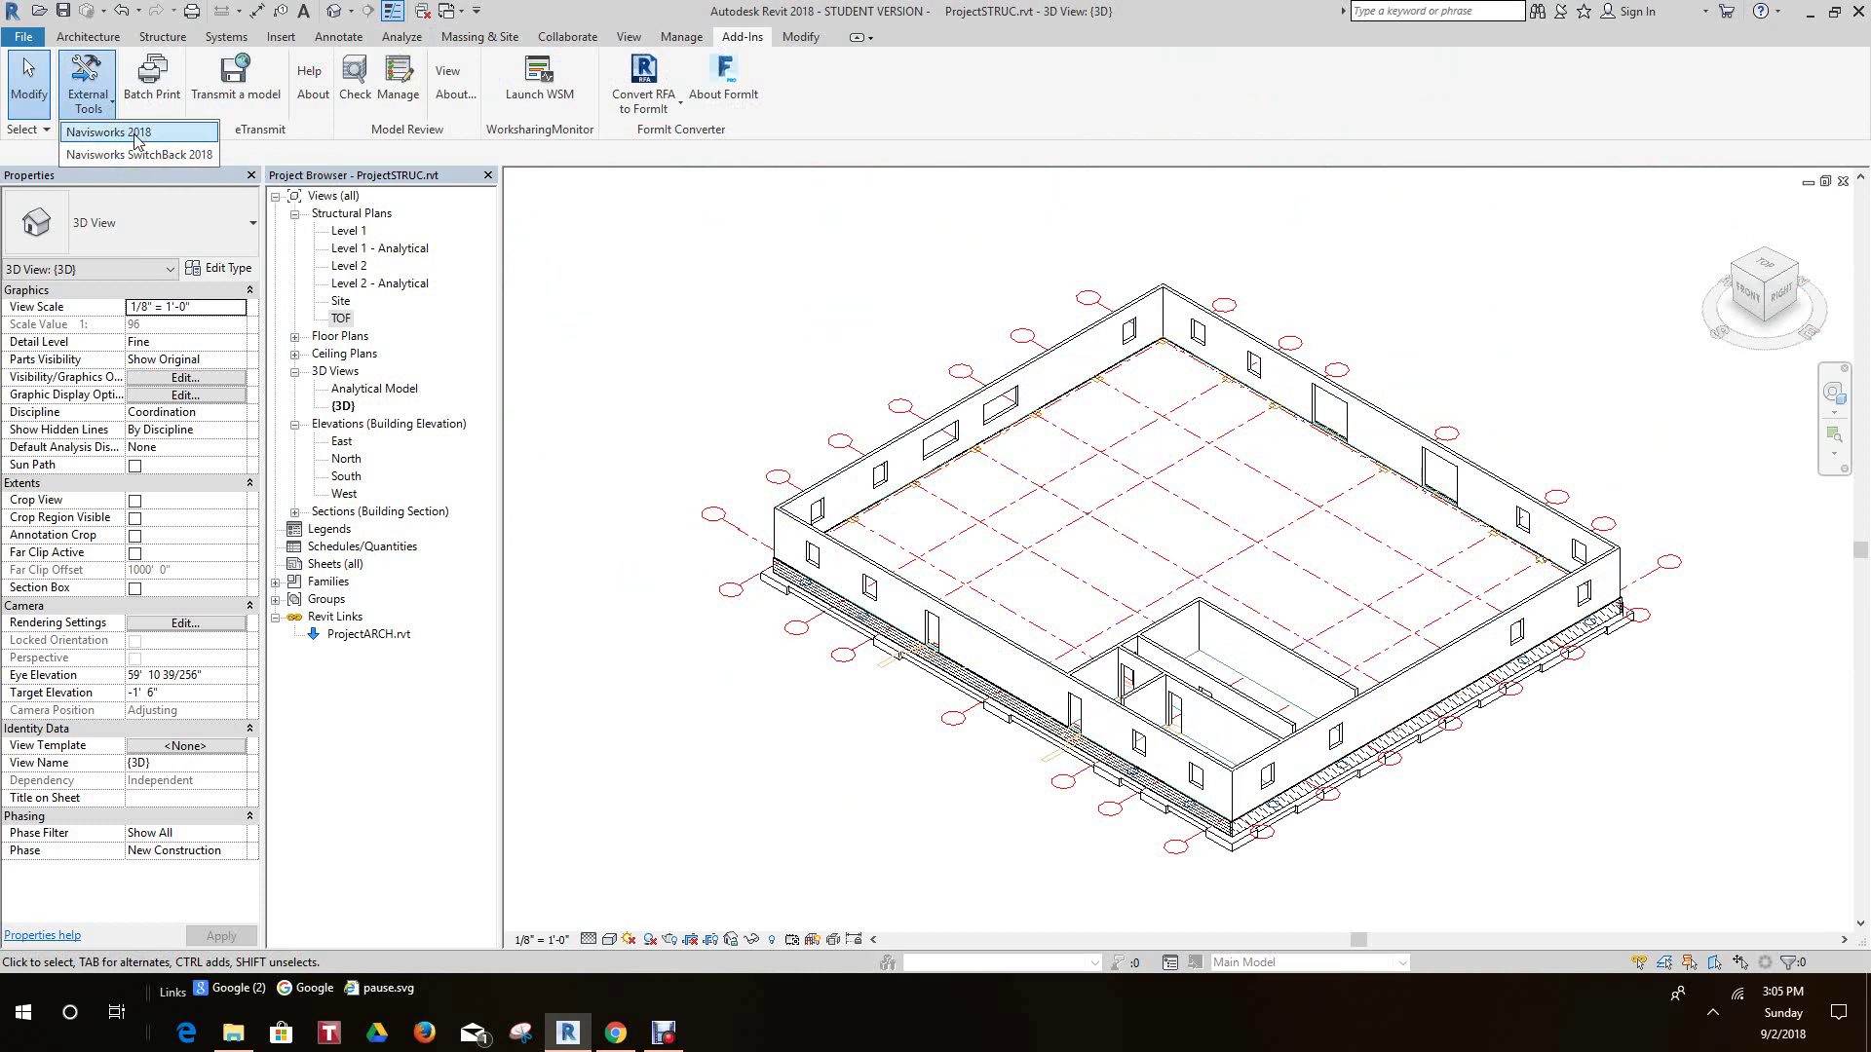
left_click(130, 132)
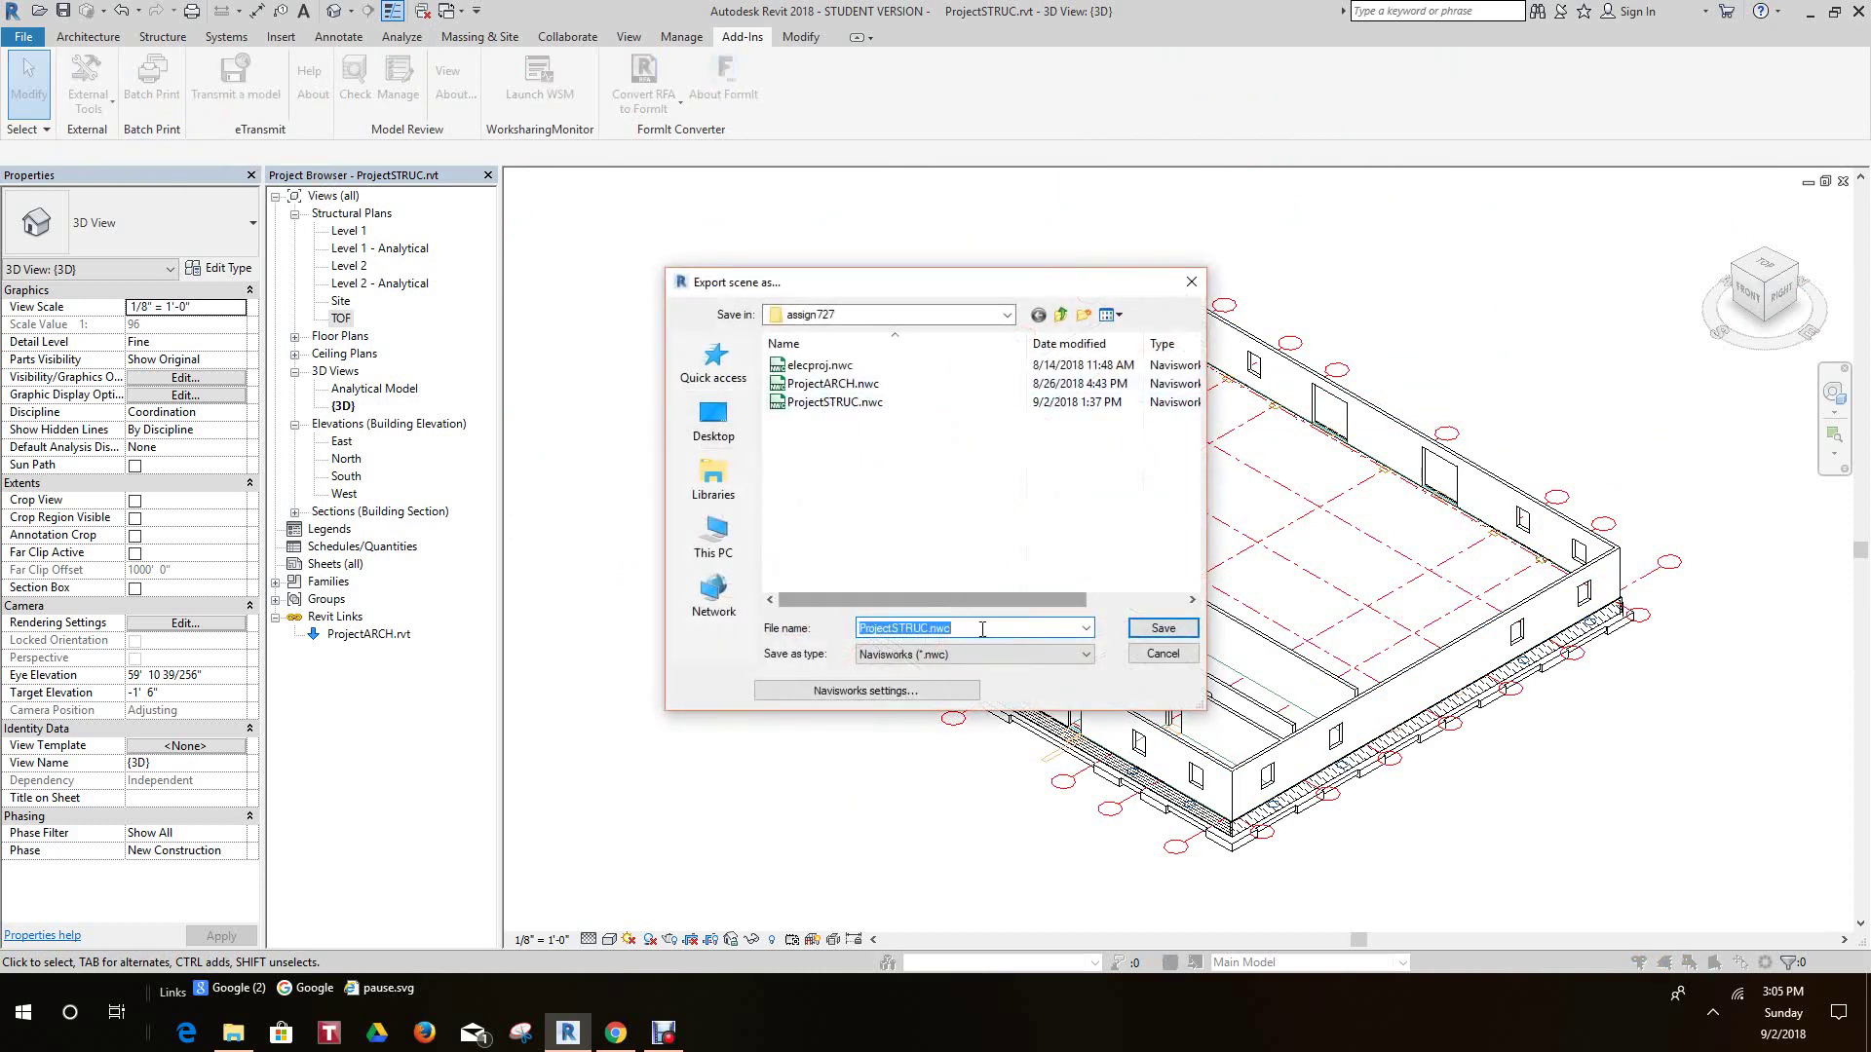
left_click(1165, 629)
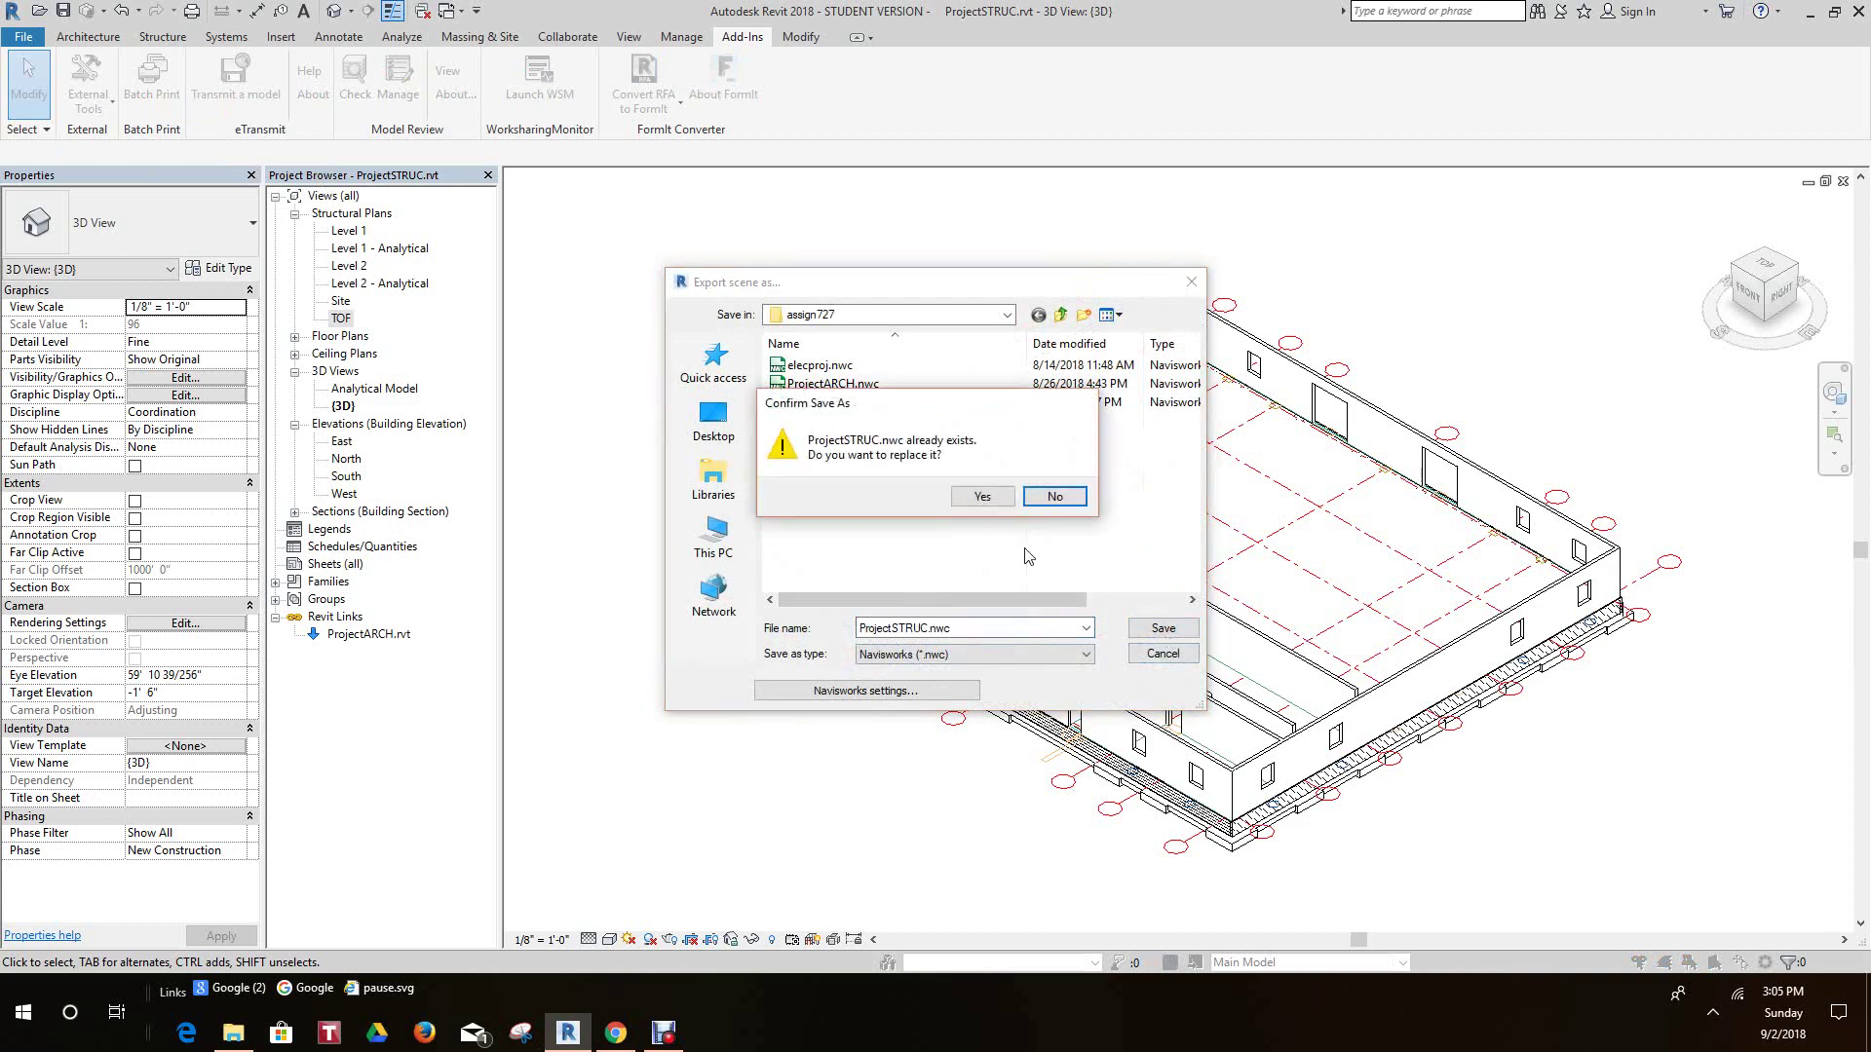
left_click(980, 497)
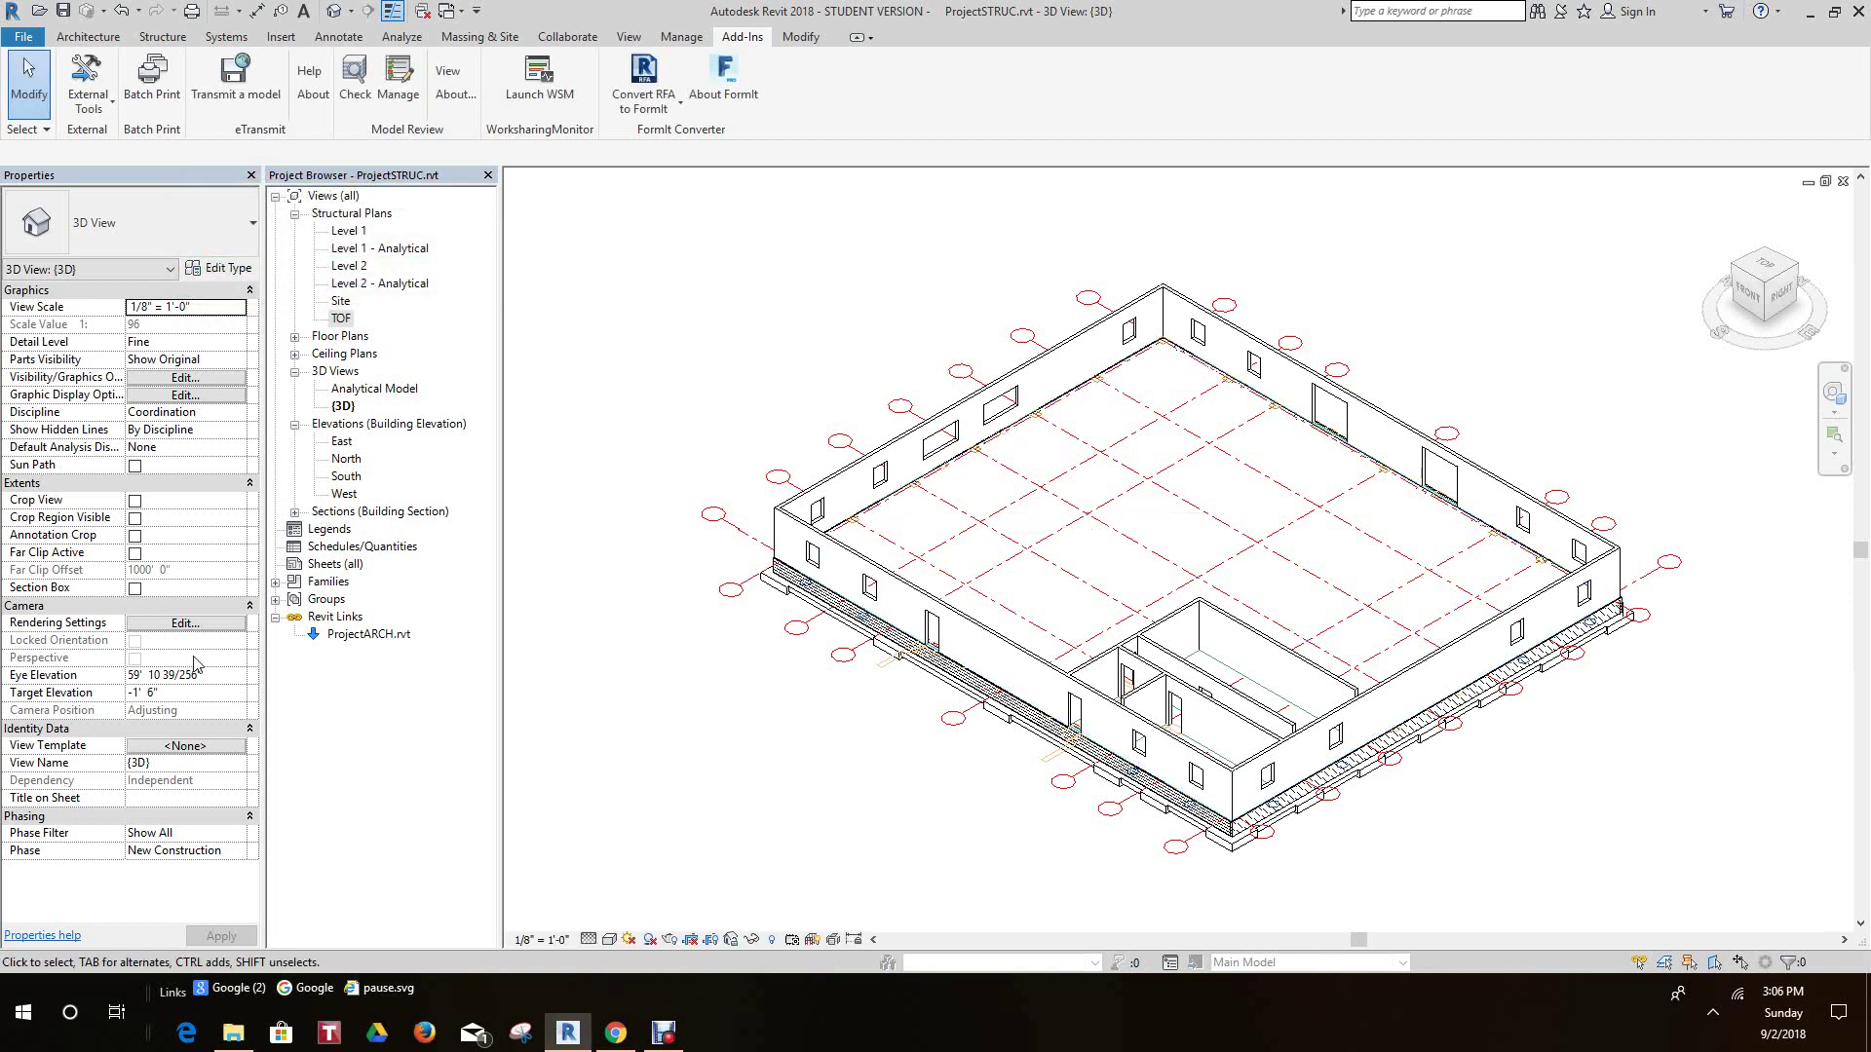
- Open ProjectSTRUC.nwc from the assign727 folder in Navisworks Manage
left_click(244, 1037)
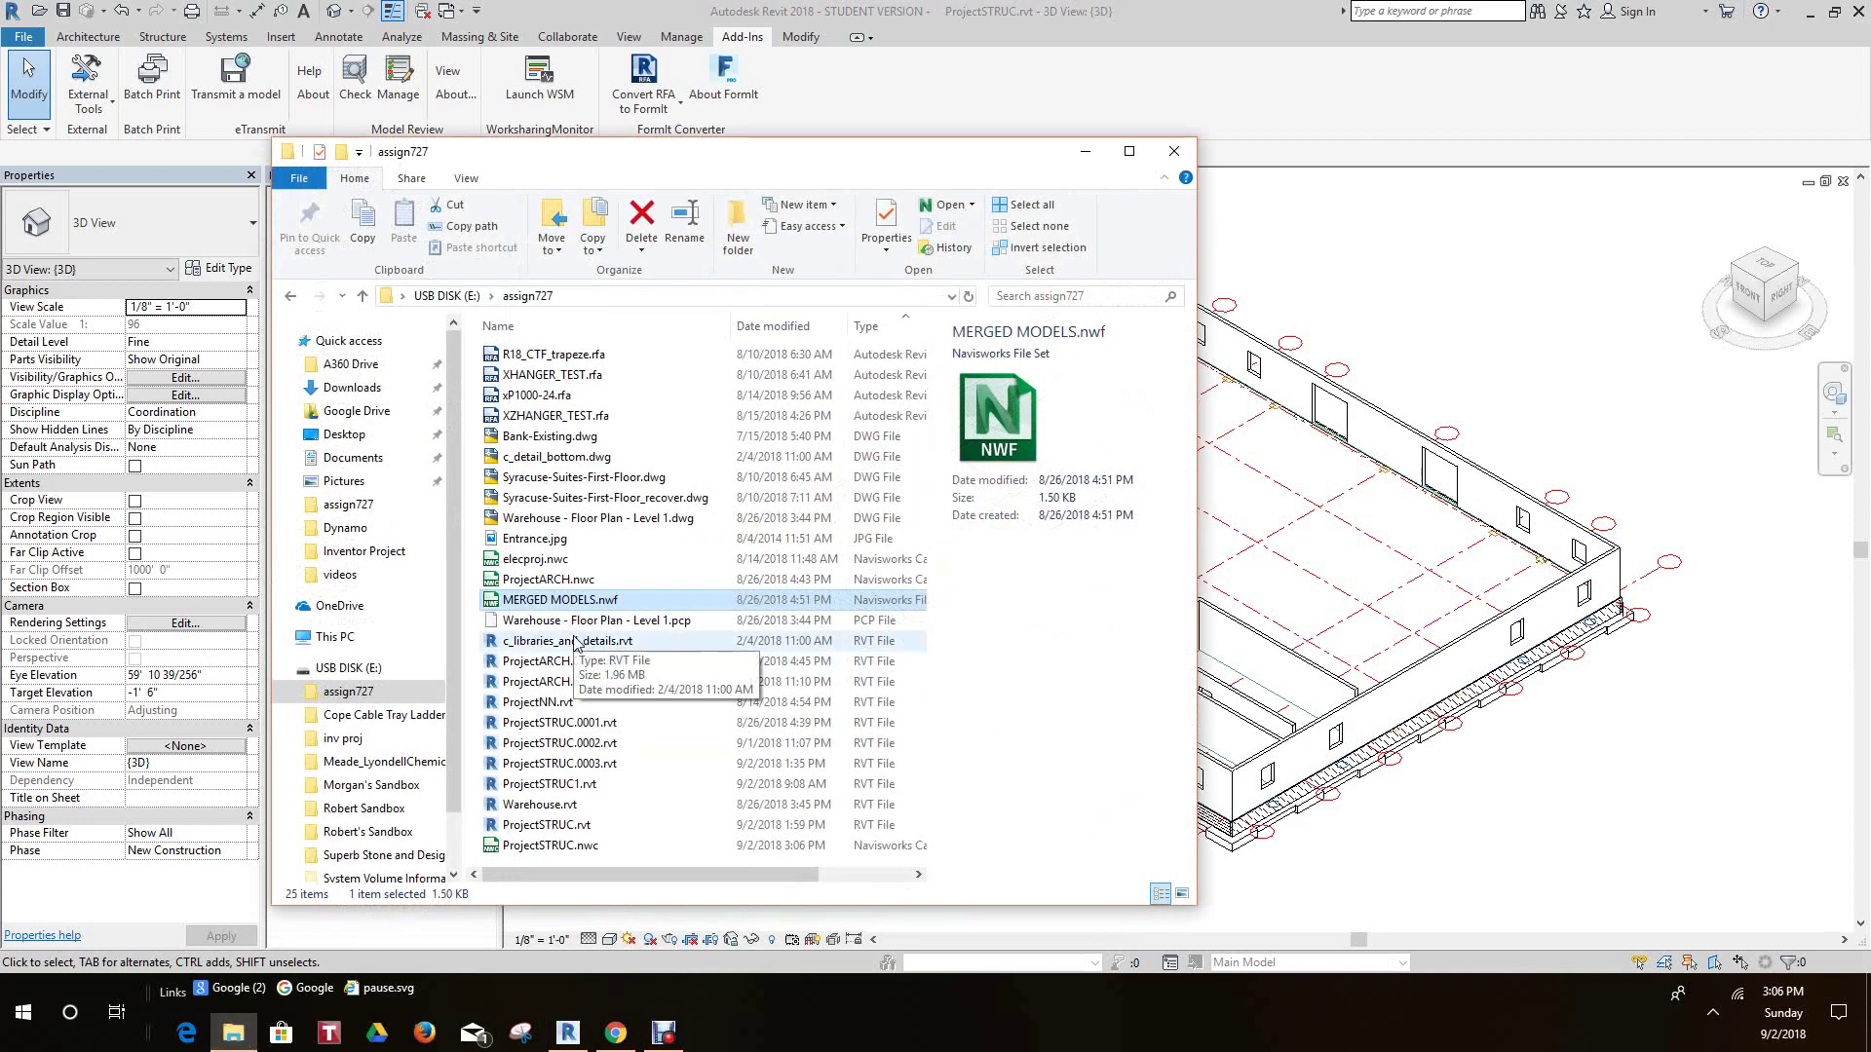
left_click(523, 850)
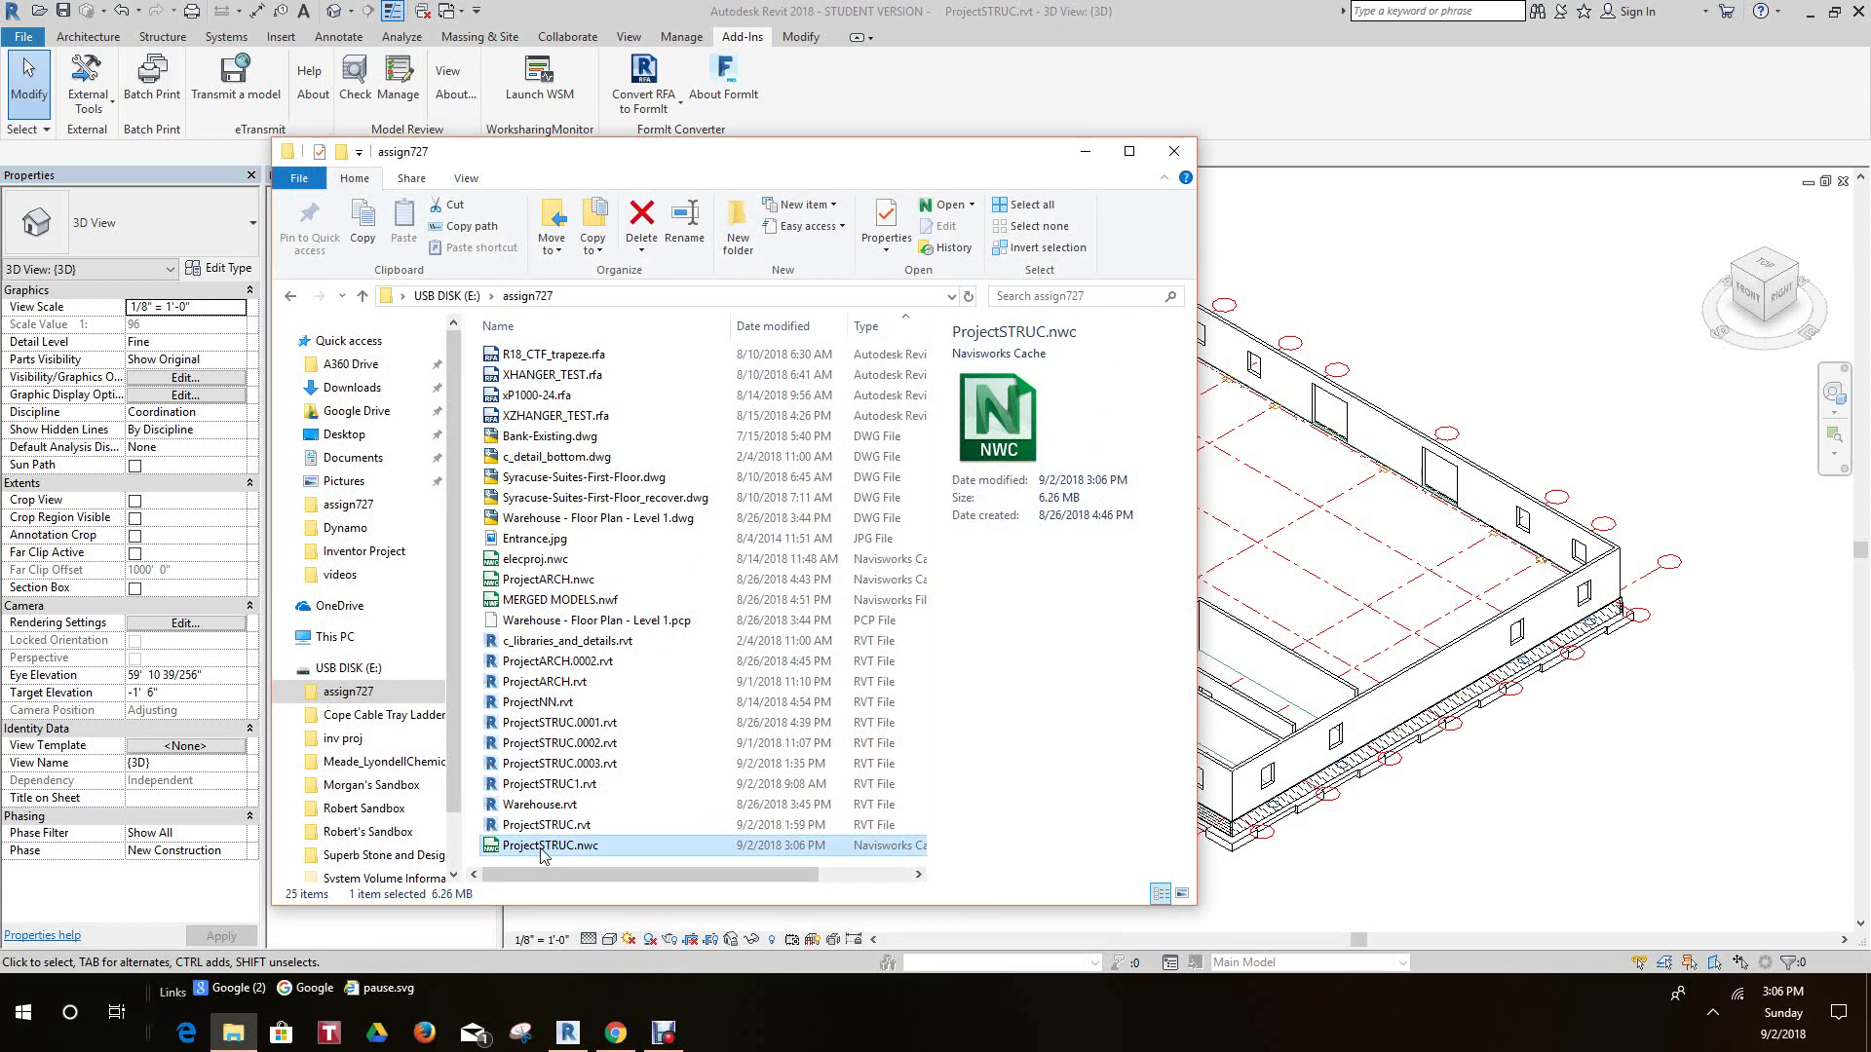
double_click(542, 847)
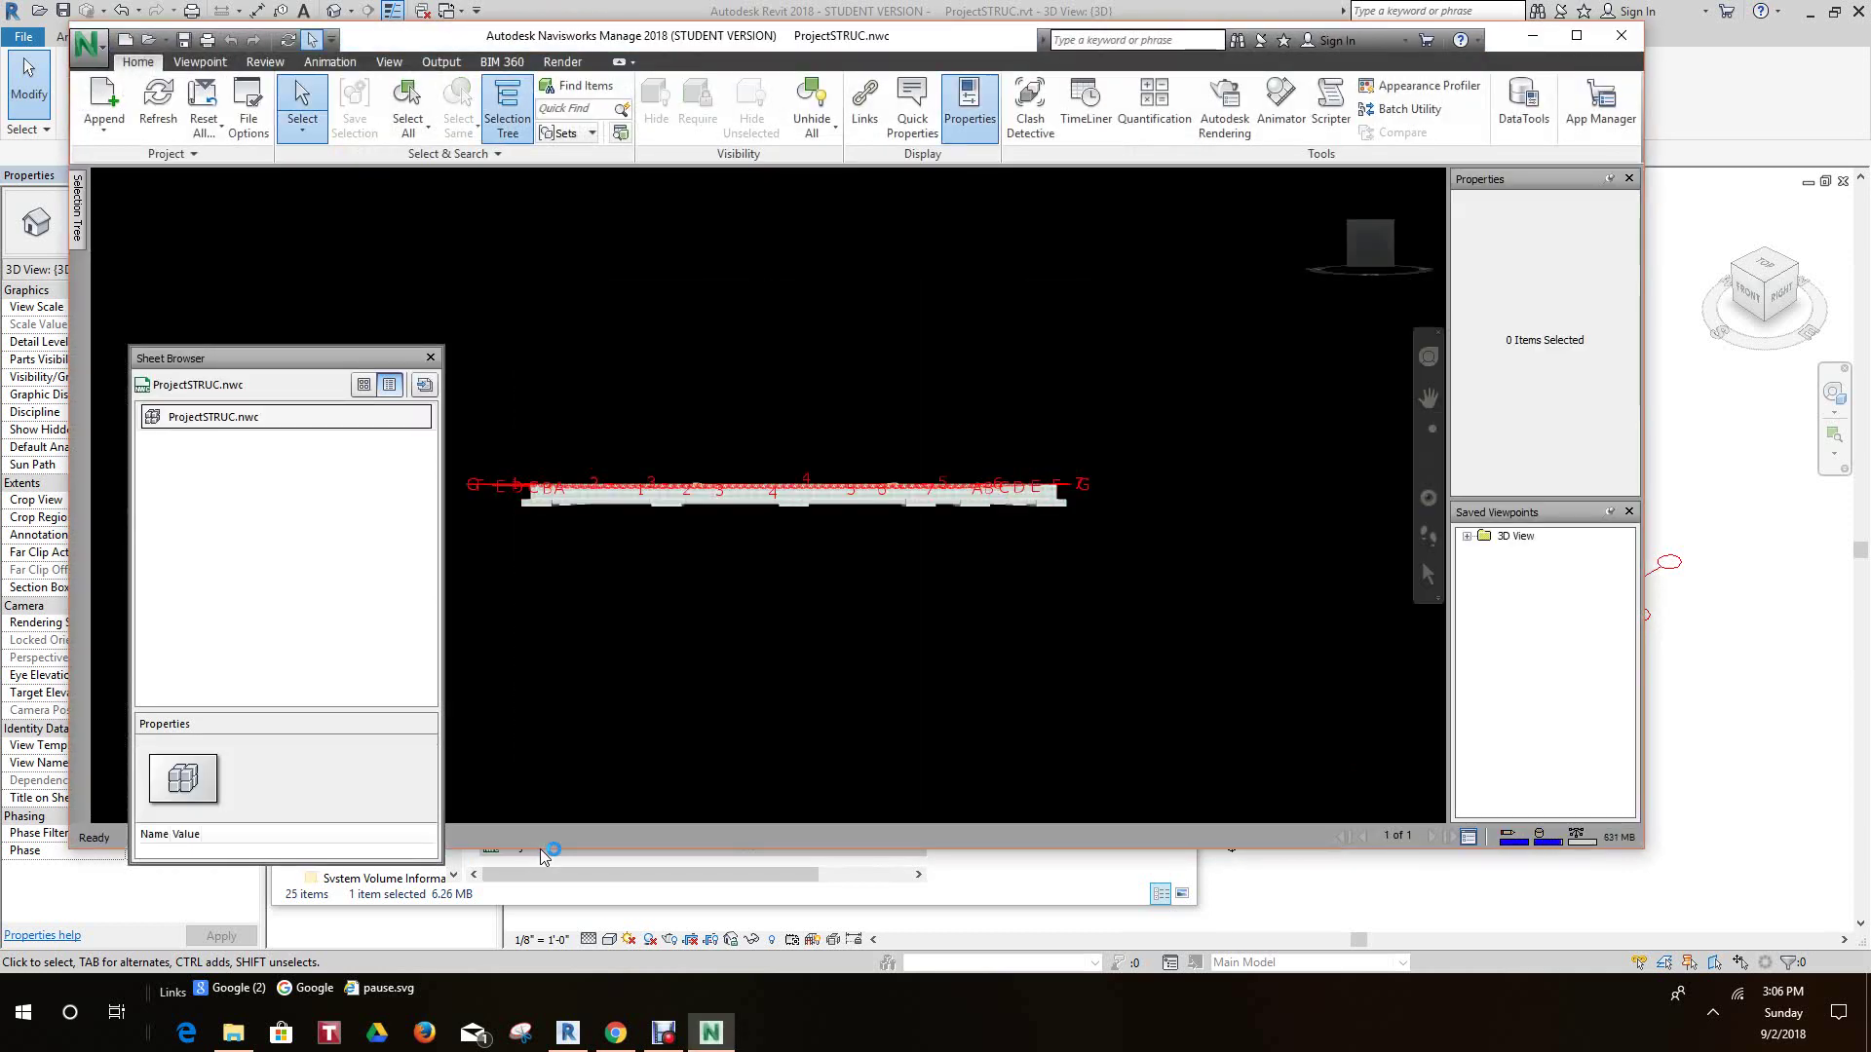
- Highlight the 72" x 72" x 18" rectangular footings listed under TOF's structural foundations in the selection tree
scroll(639, 535, "up", 2)
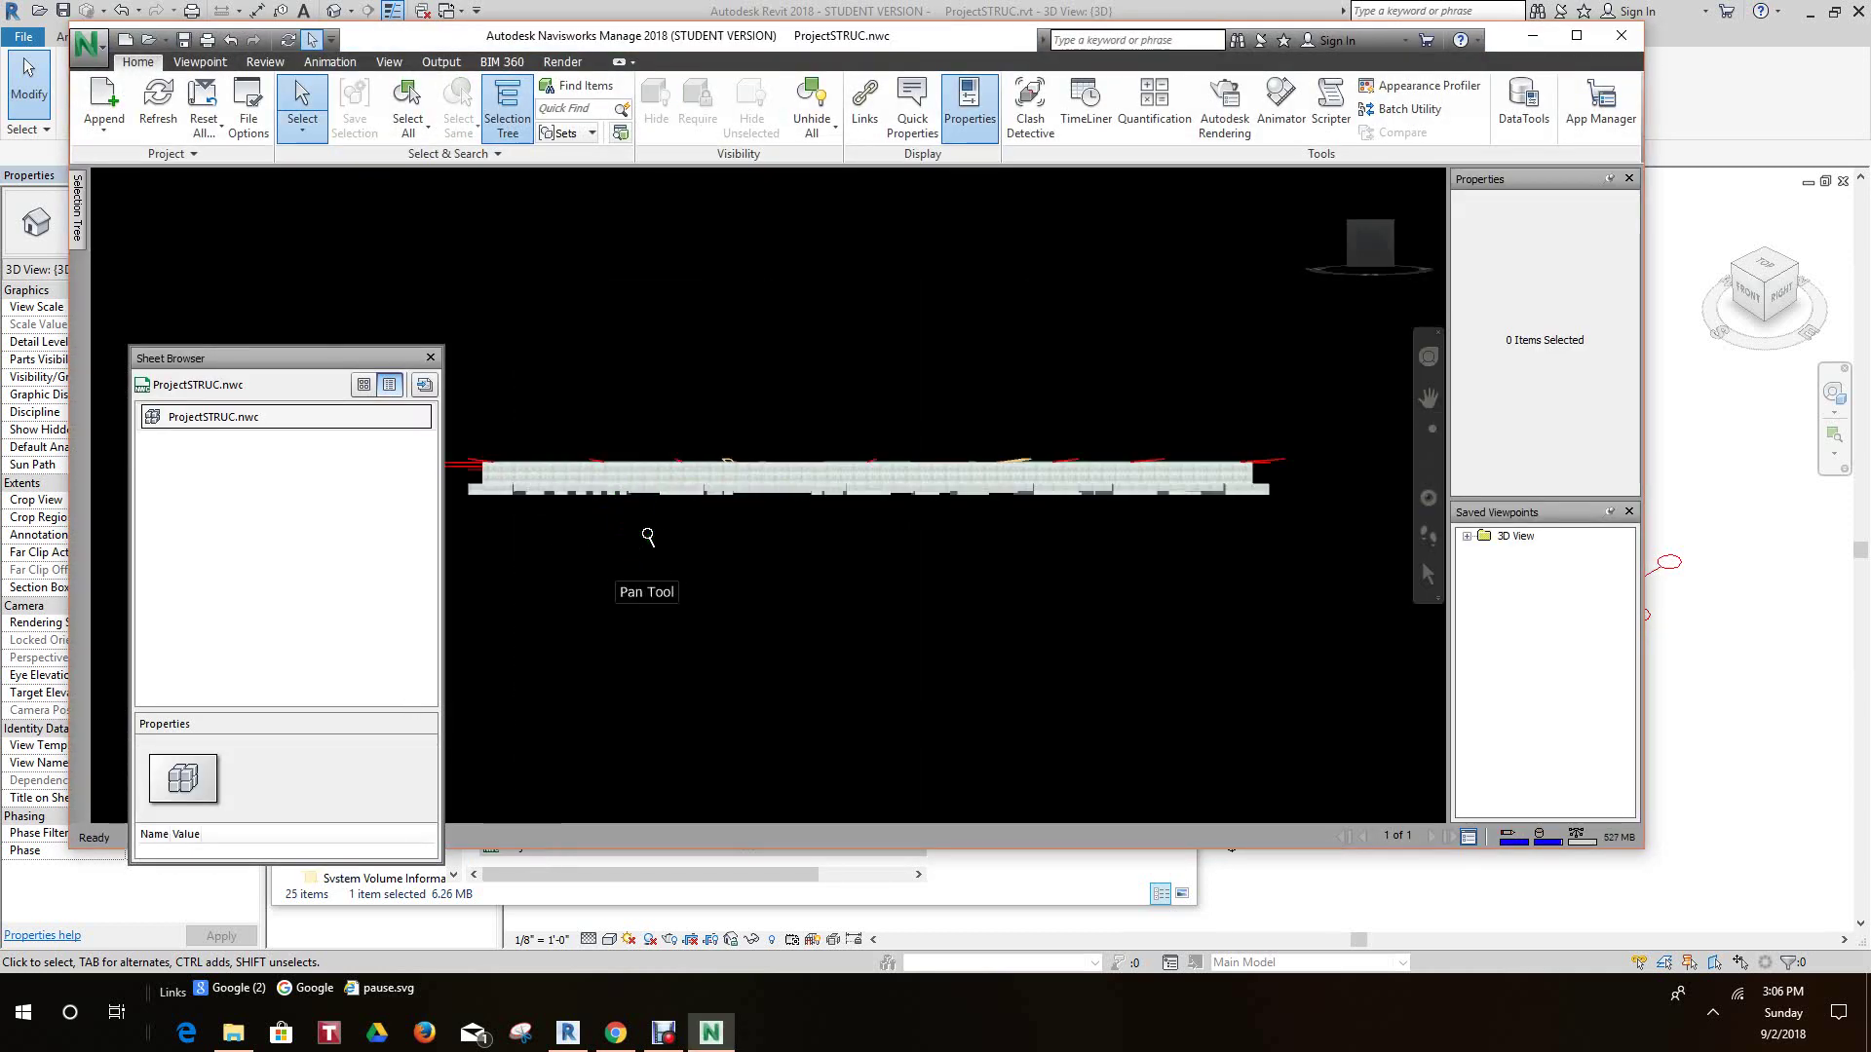
left_click(1370, 246)
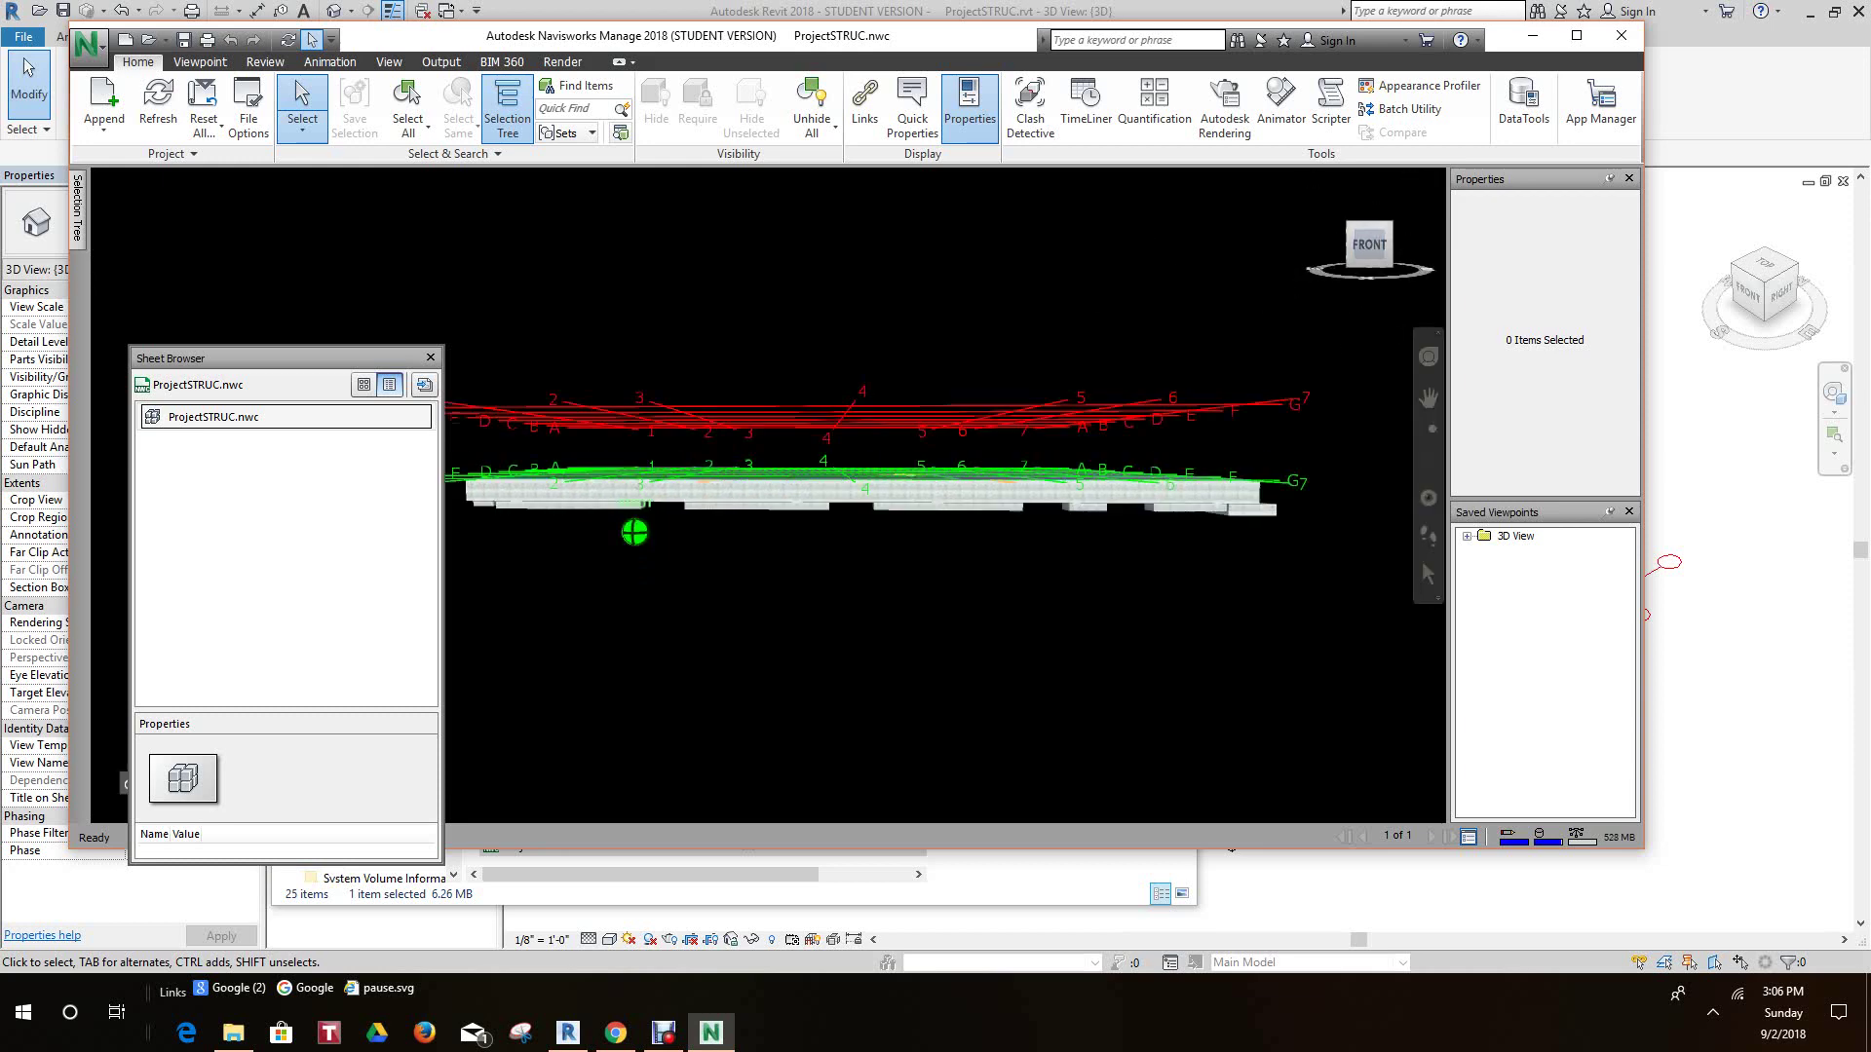
middle_click_drag(1190, 360, 1270, 240)
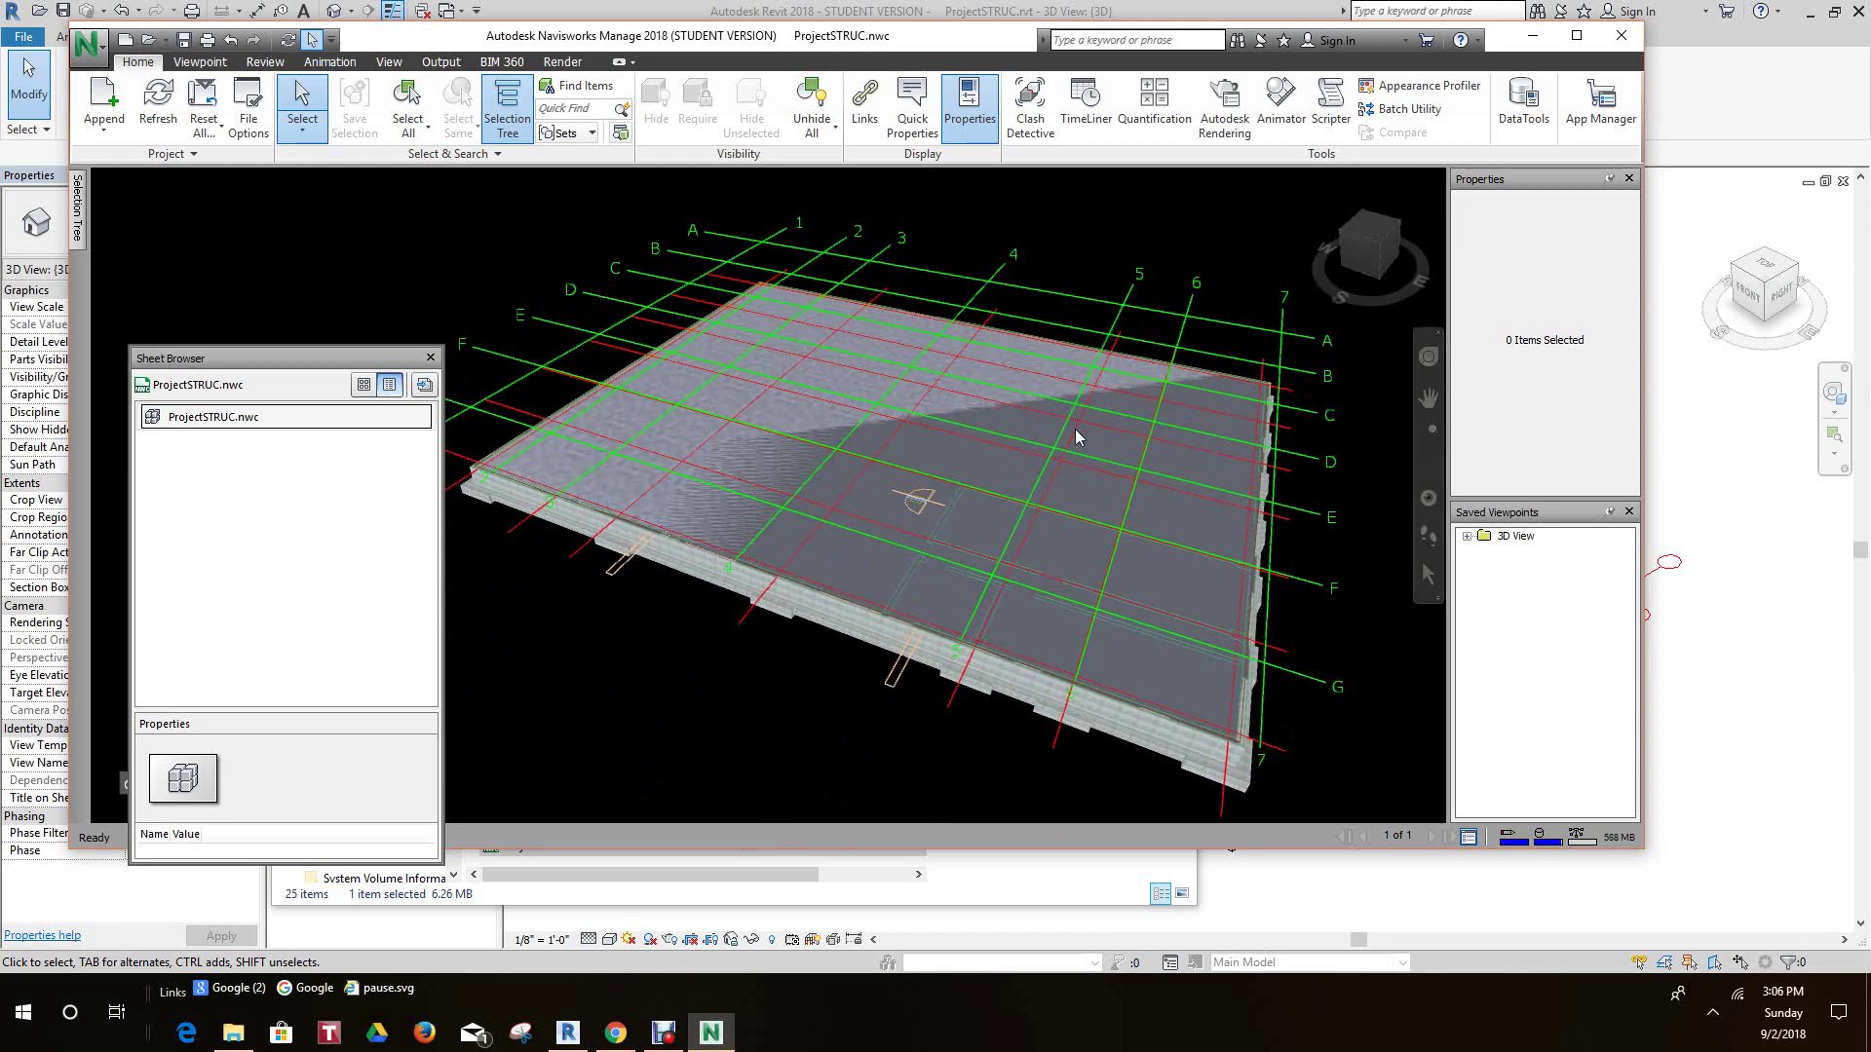
middle_click_drag(1013, 443, 1074, 468)
scroll(1073, 467, "up", 1)
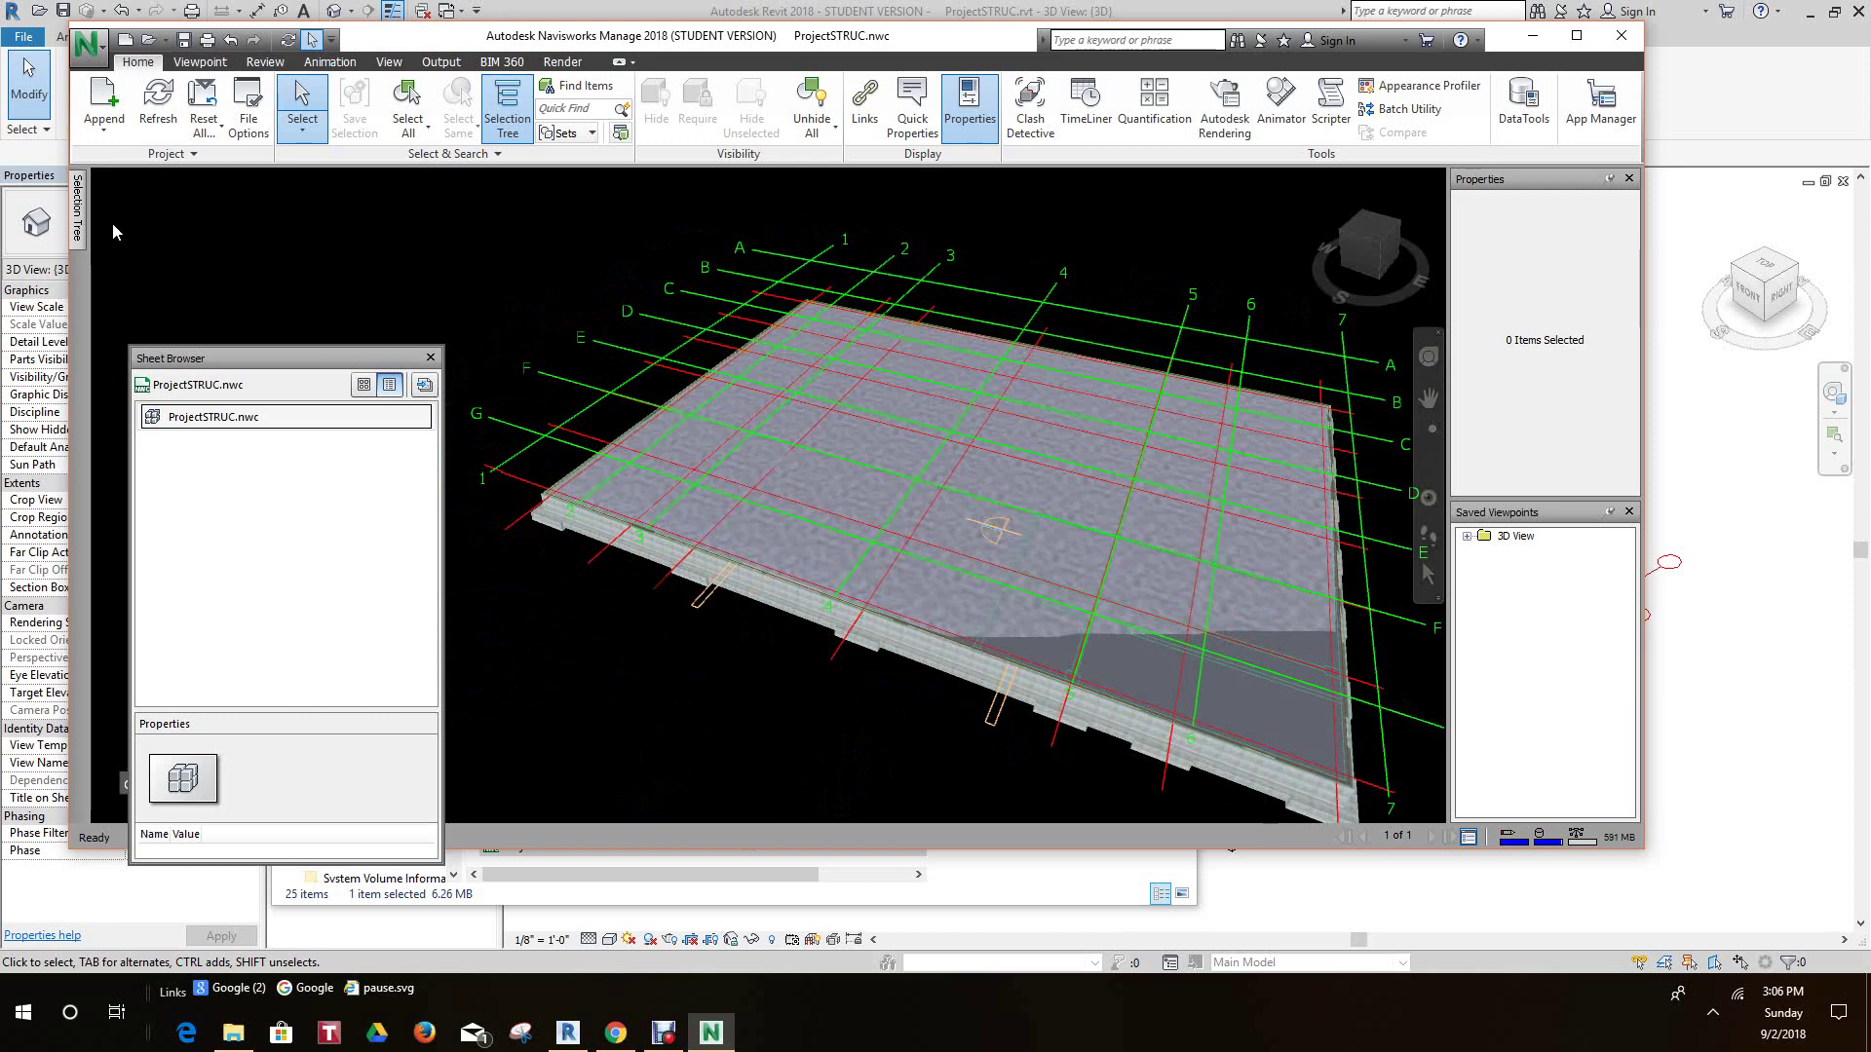
left_click(116, 227)
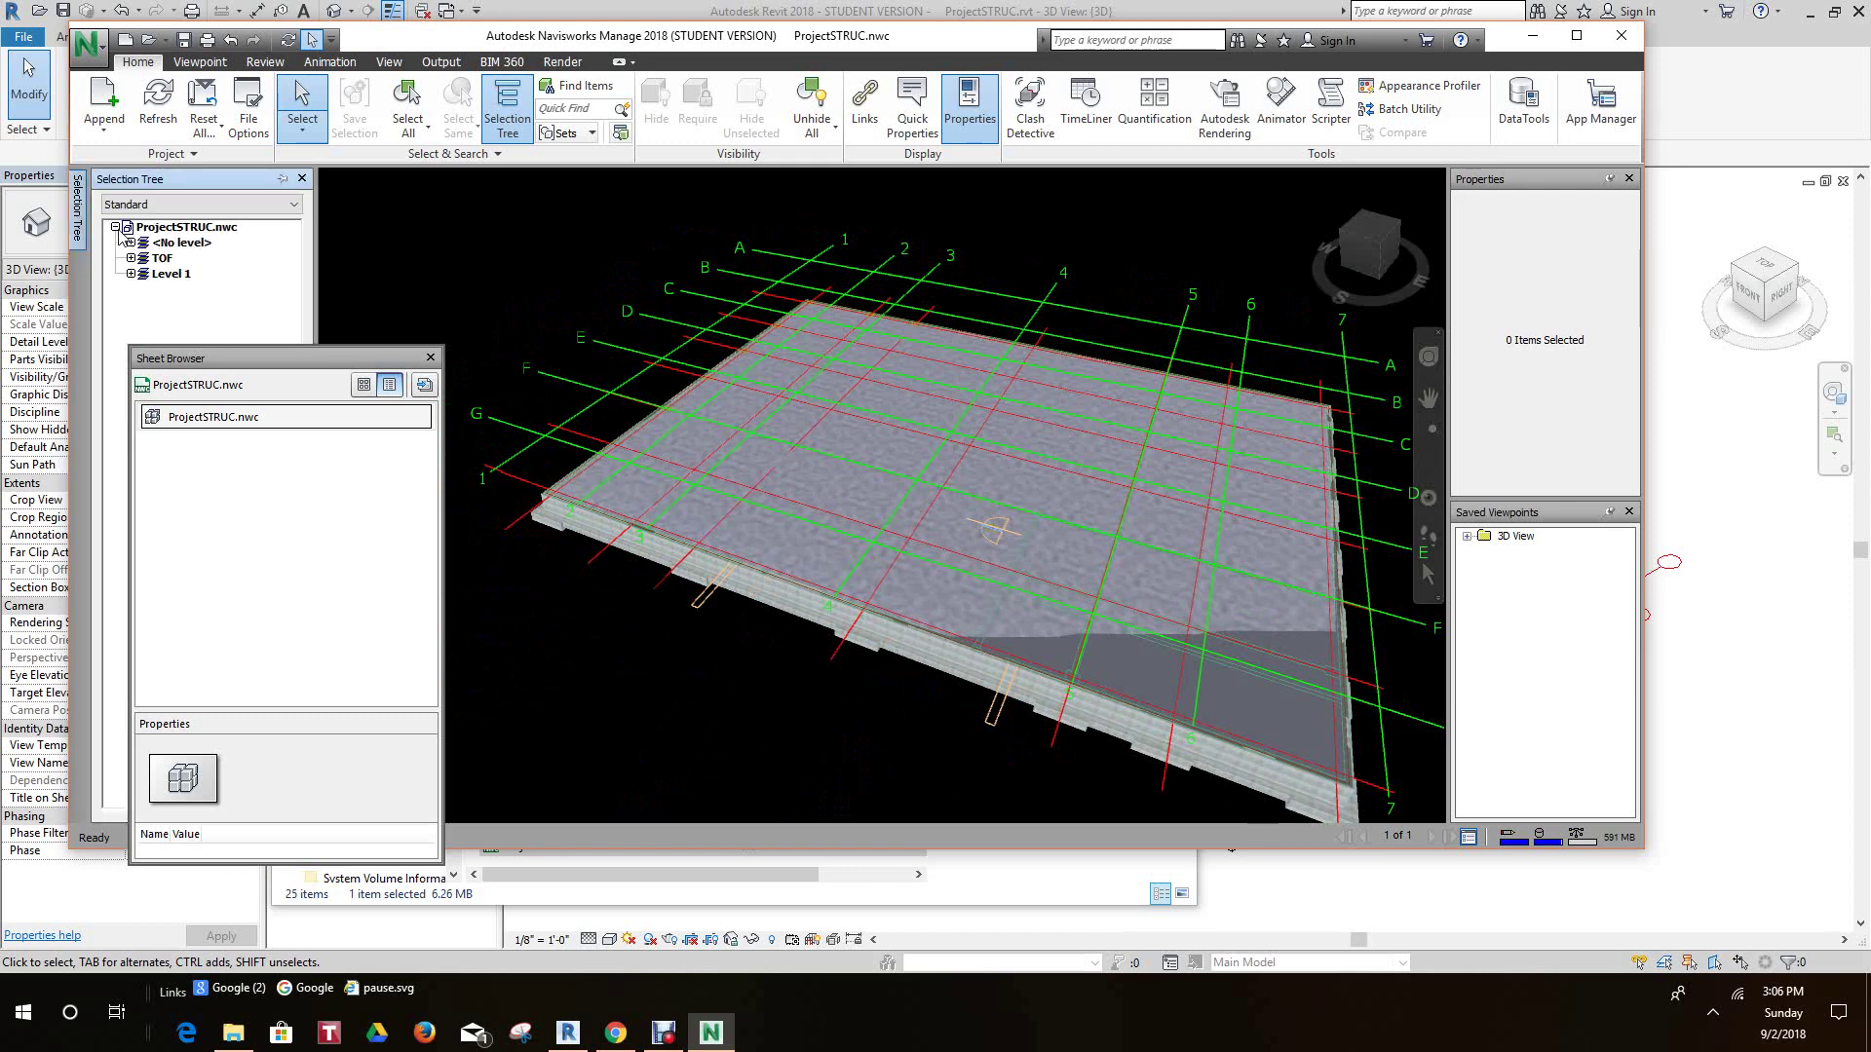
left_click(131, 258)
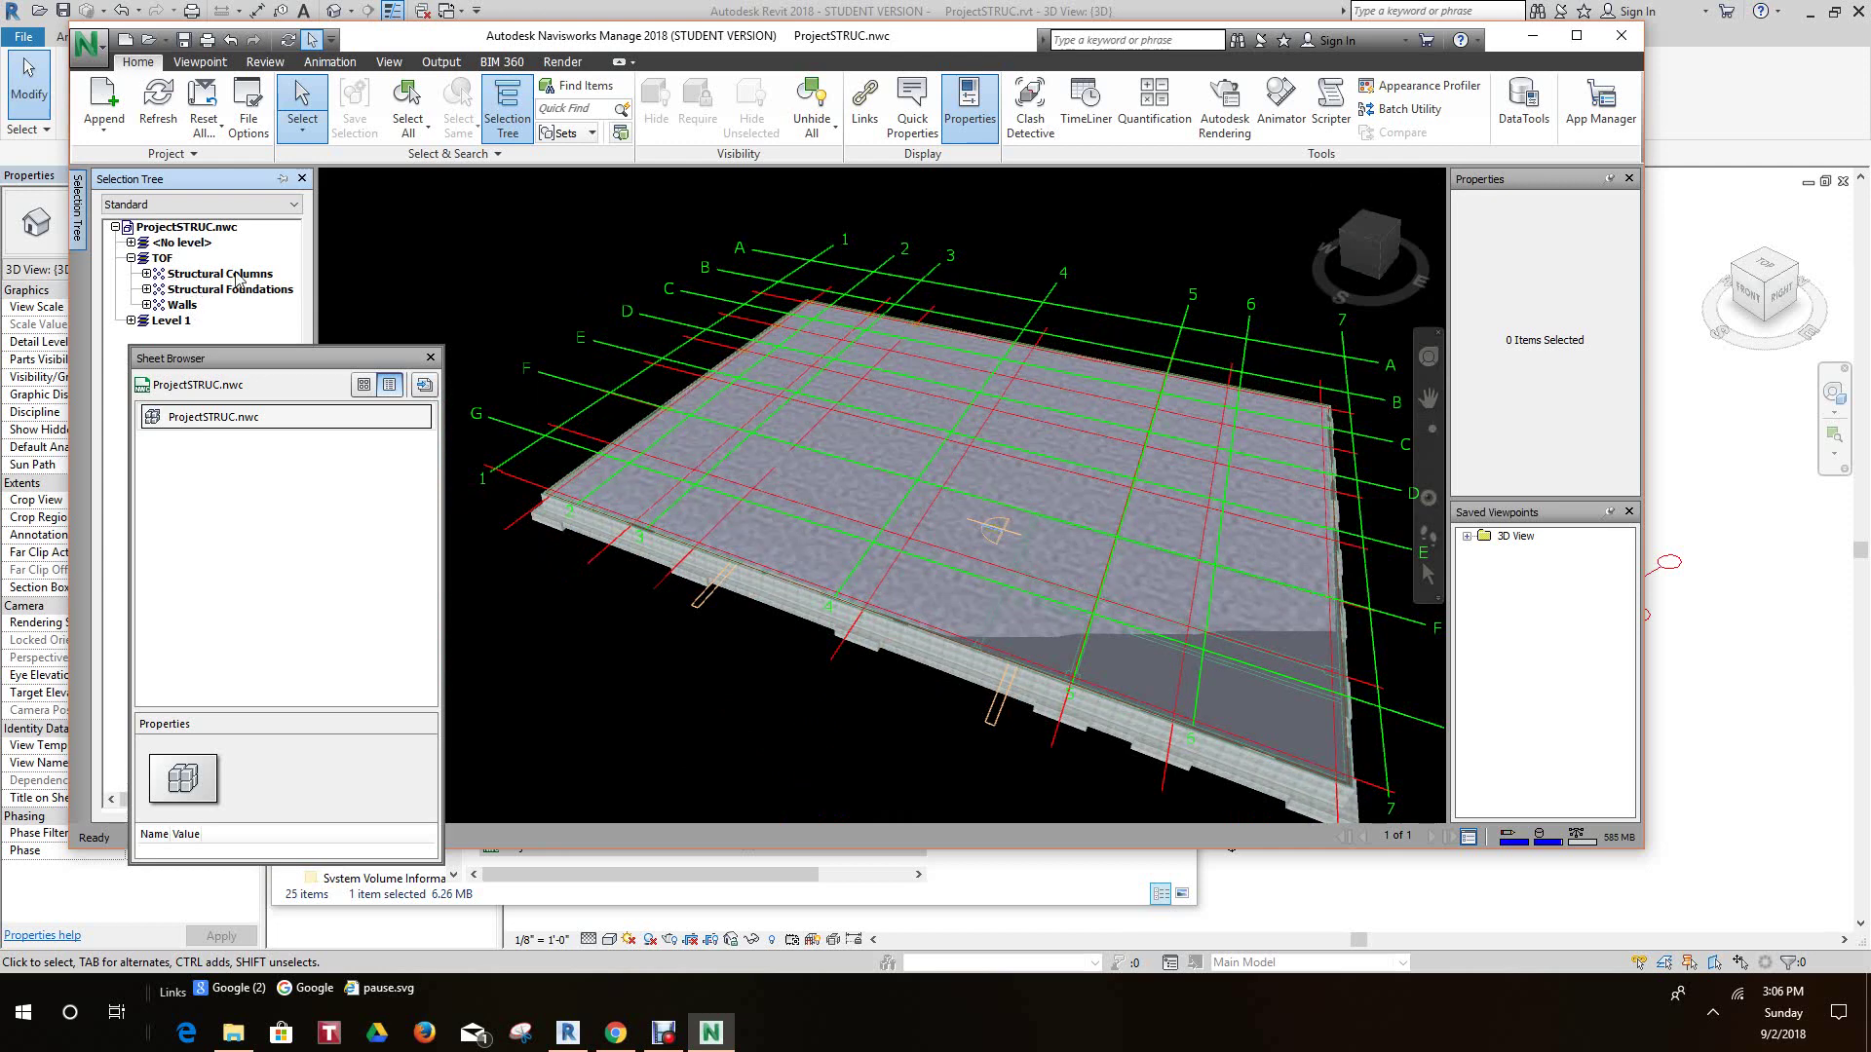
left_click(147, 289)
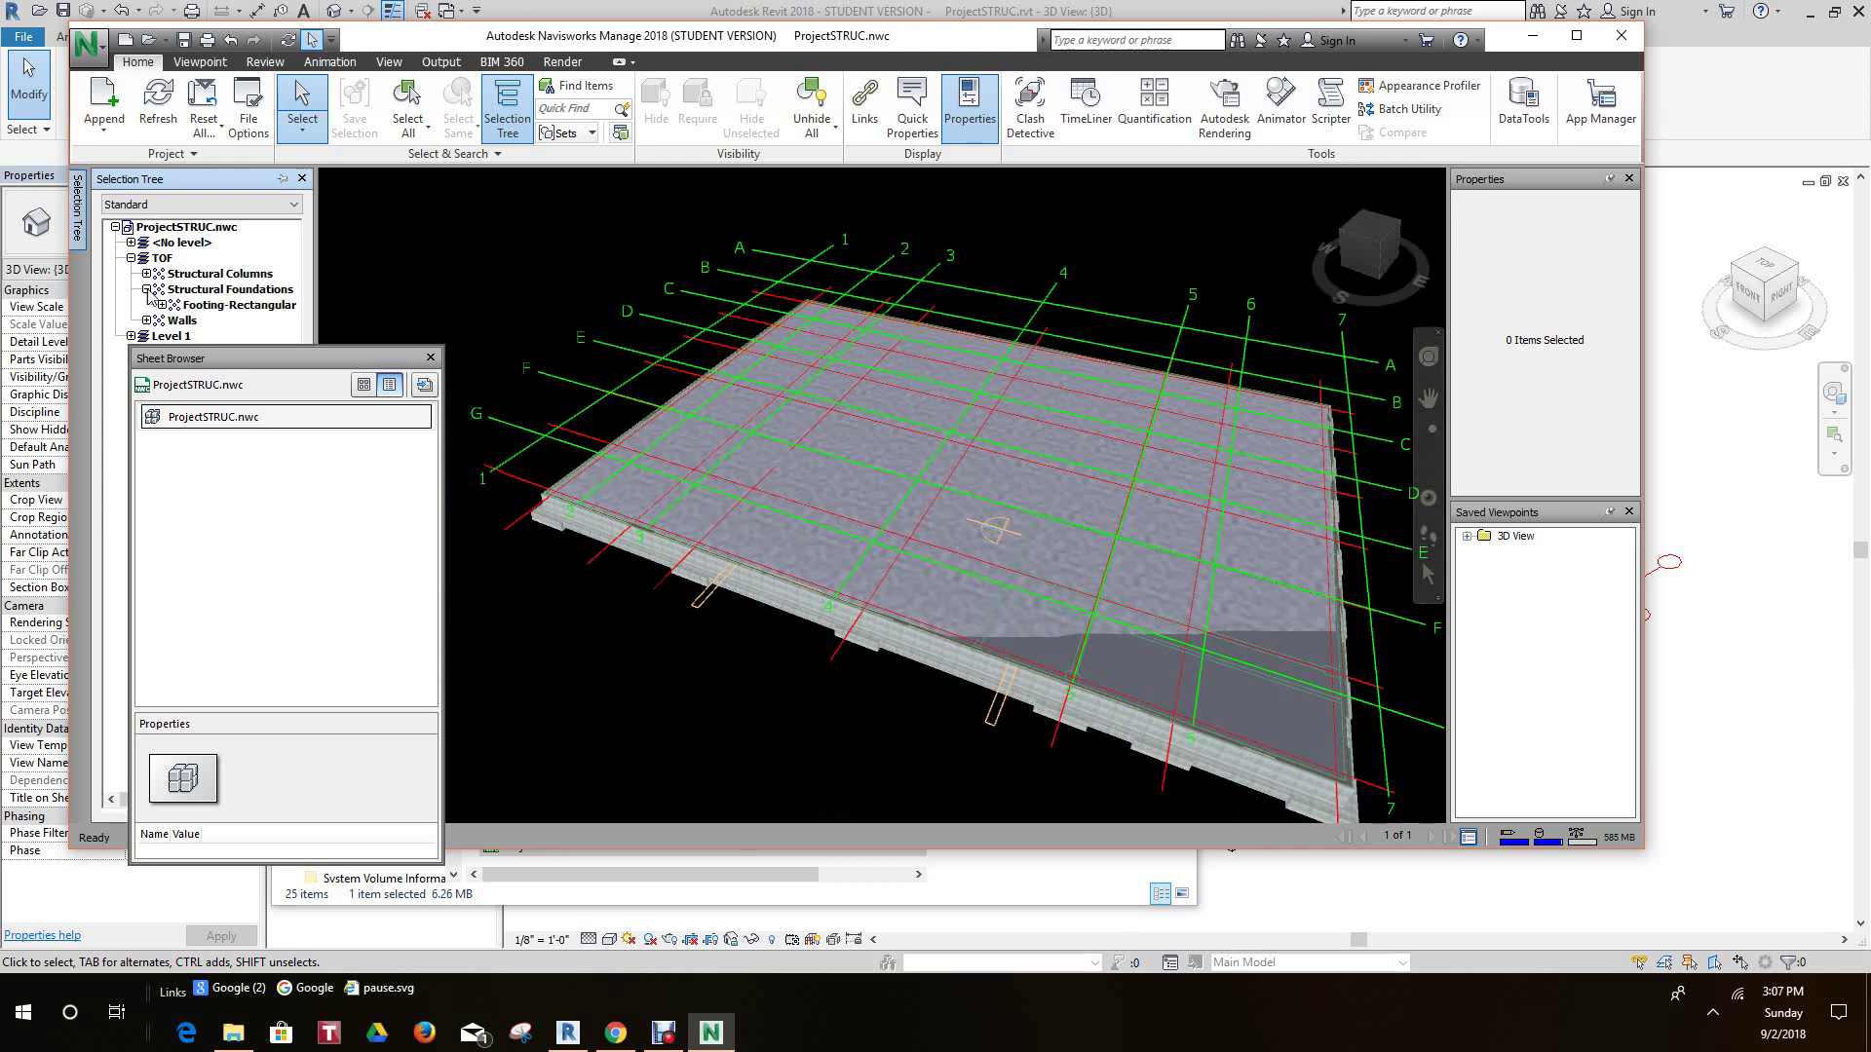
left_click(162, 305)
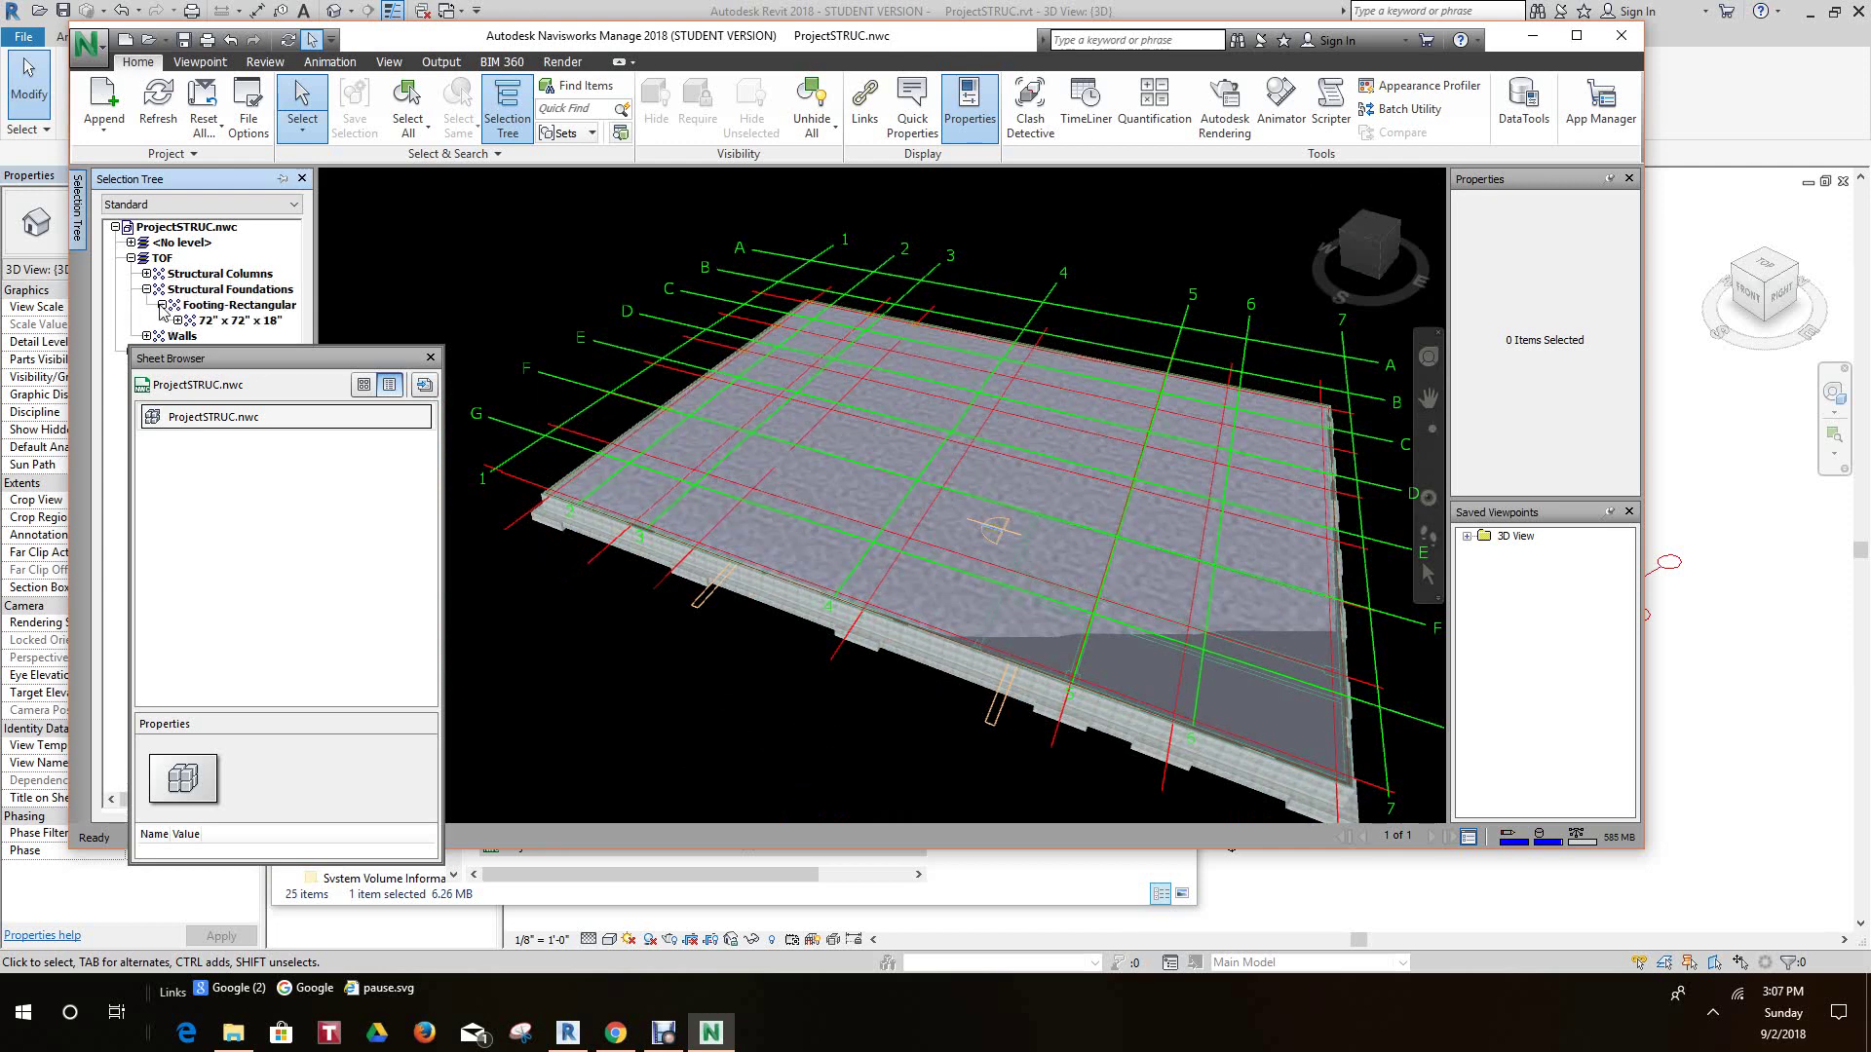
left_click(227, 324)
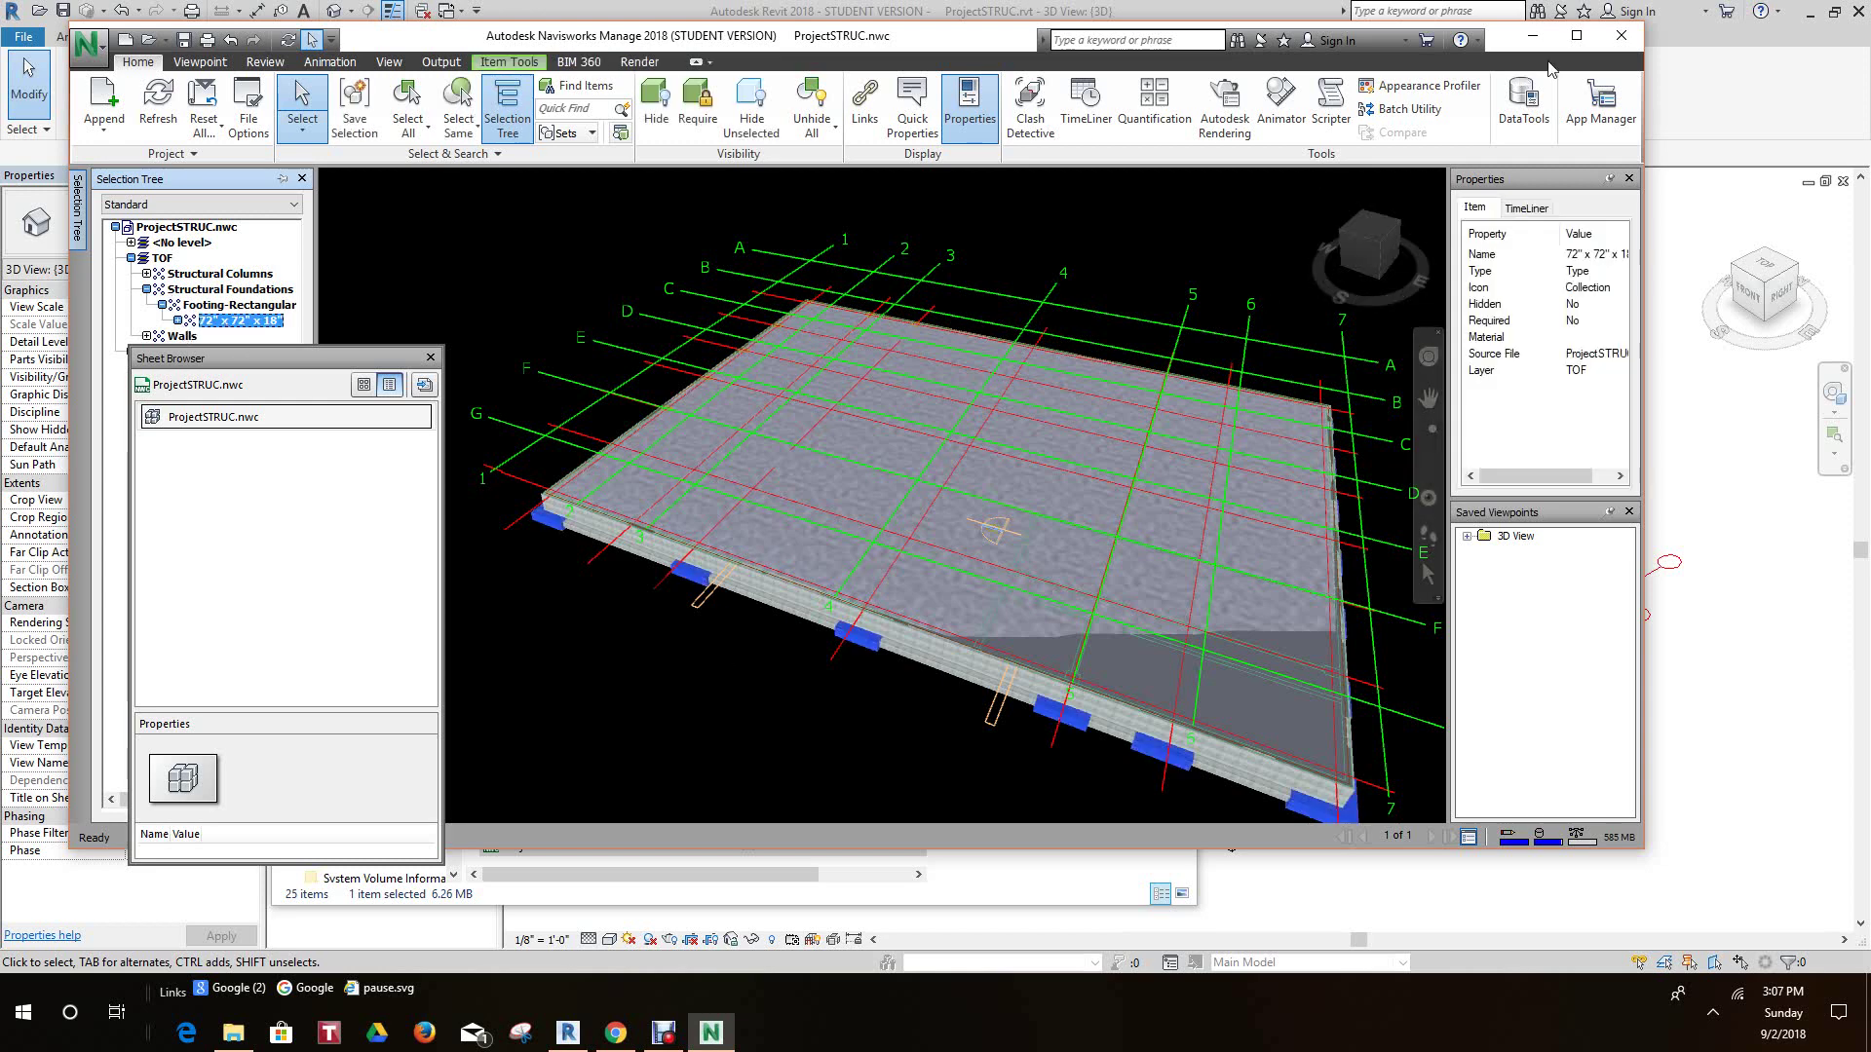
- Examine the highlighted footings around the foundation perimeter from below and from above the slab
left_click(1369, 271)
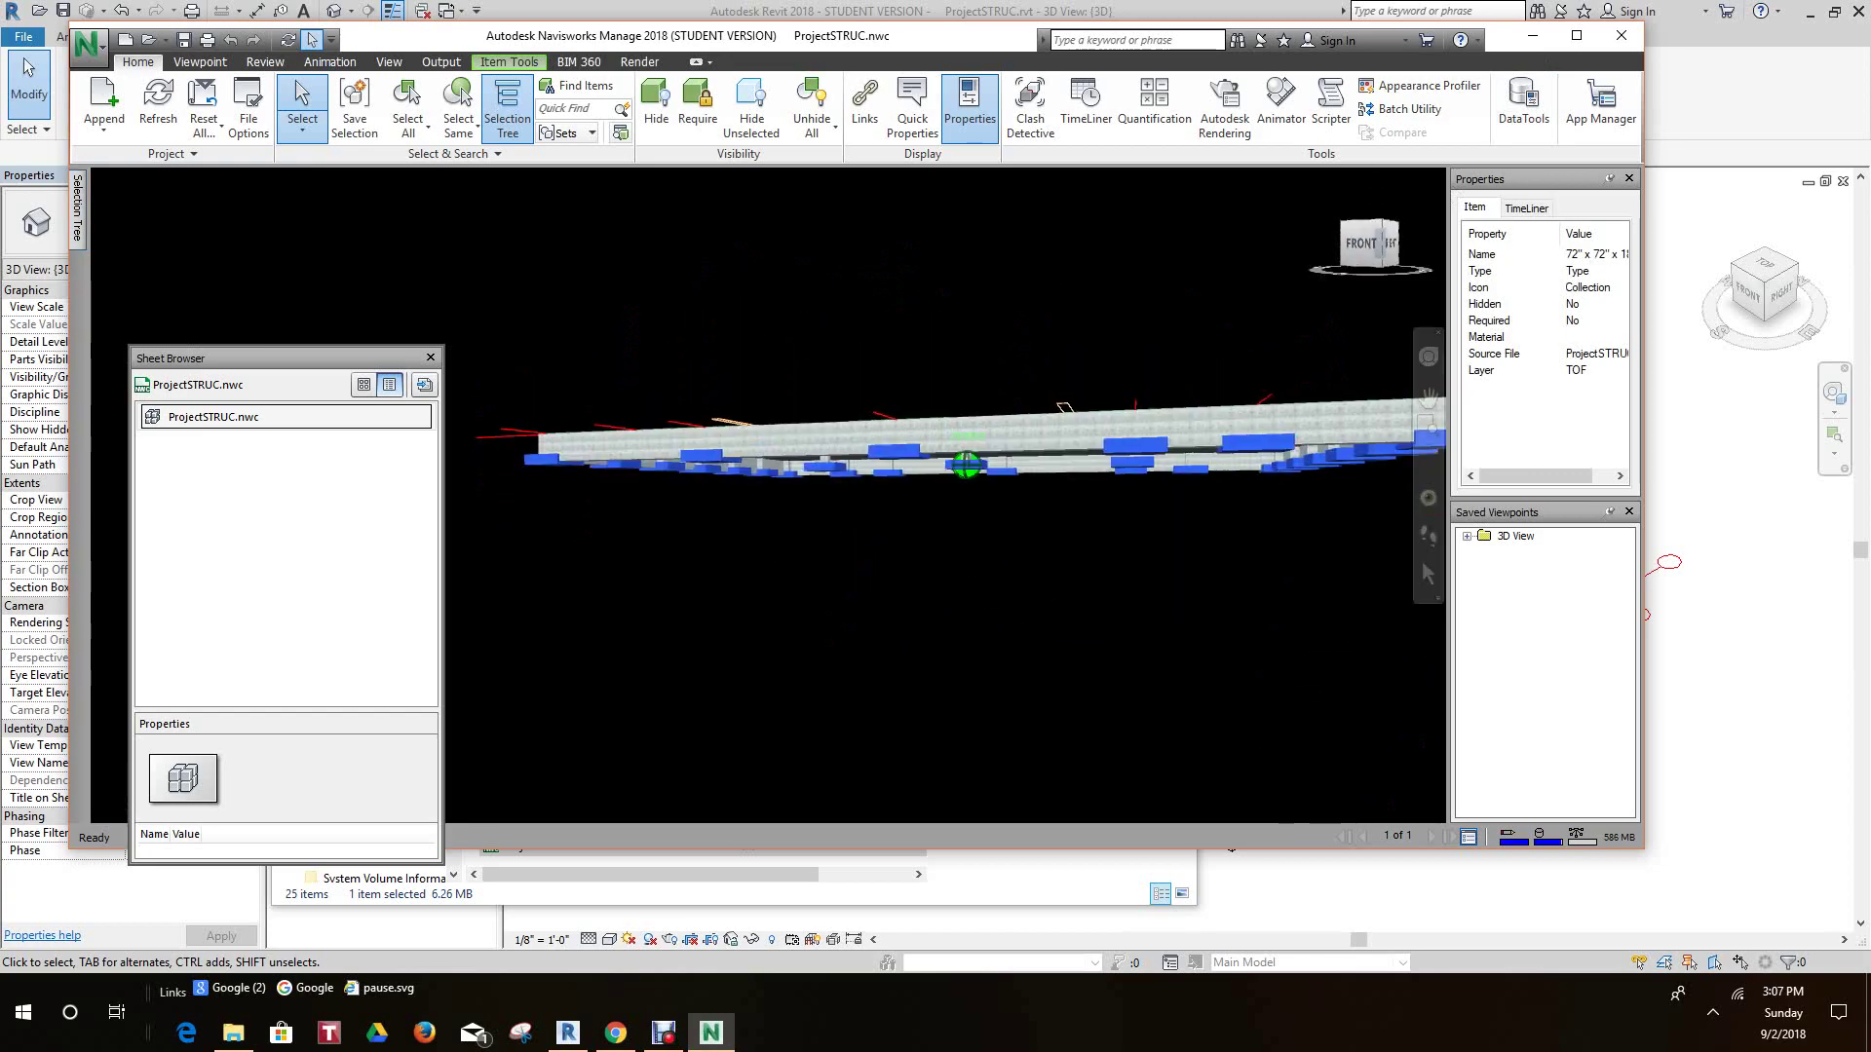
left_click_drag(1382, 244, 1361, 378)
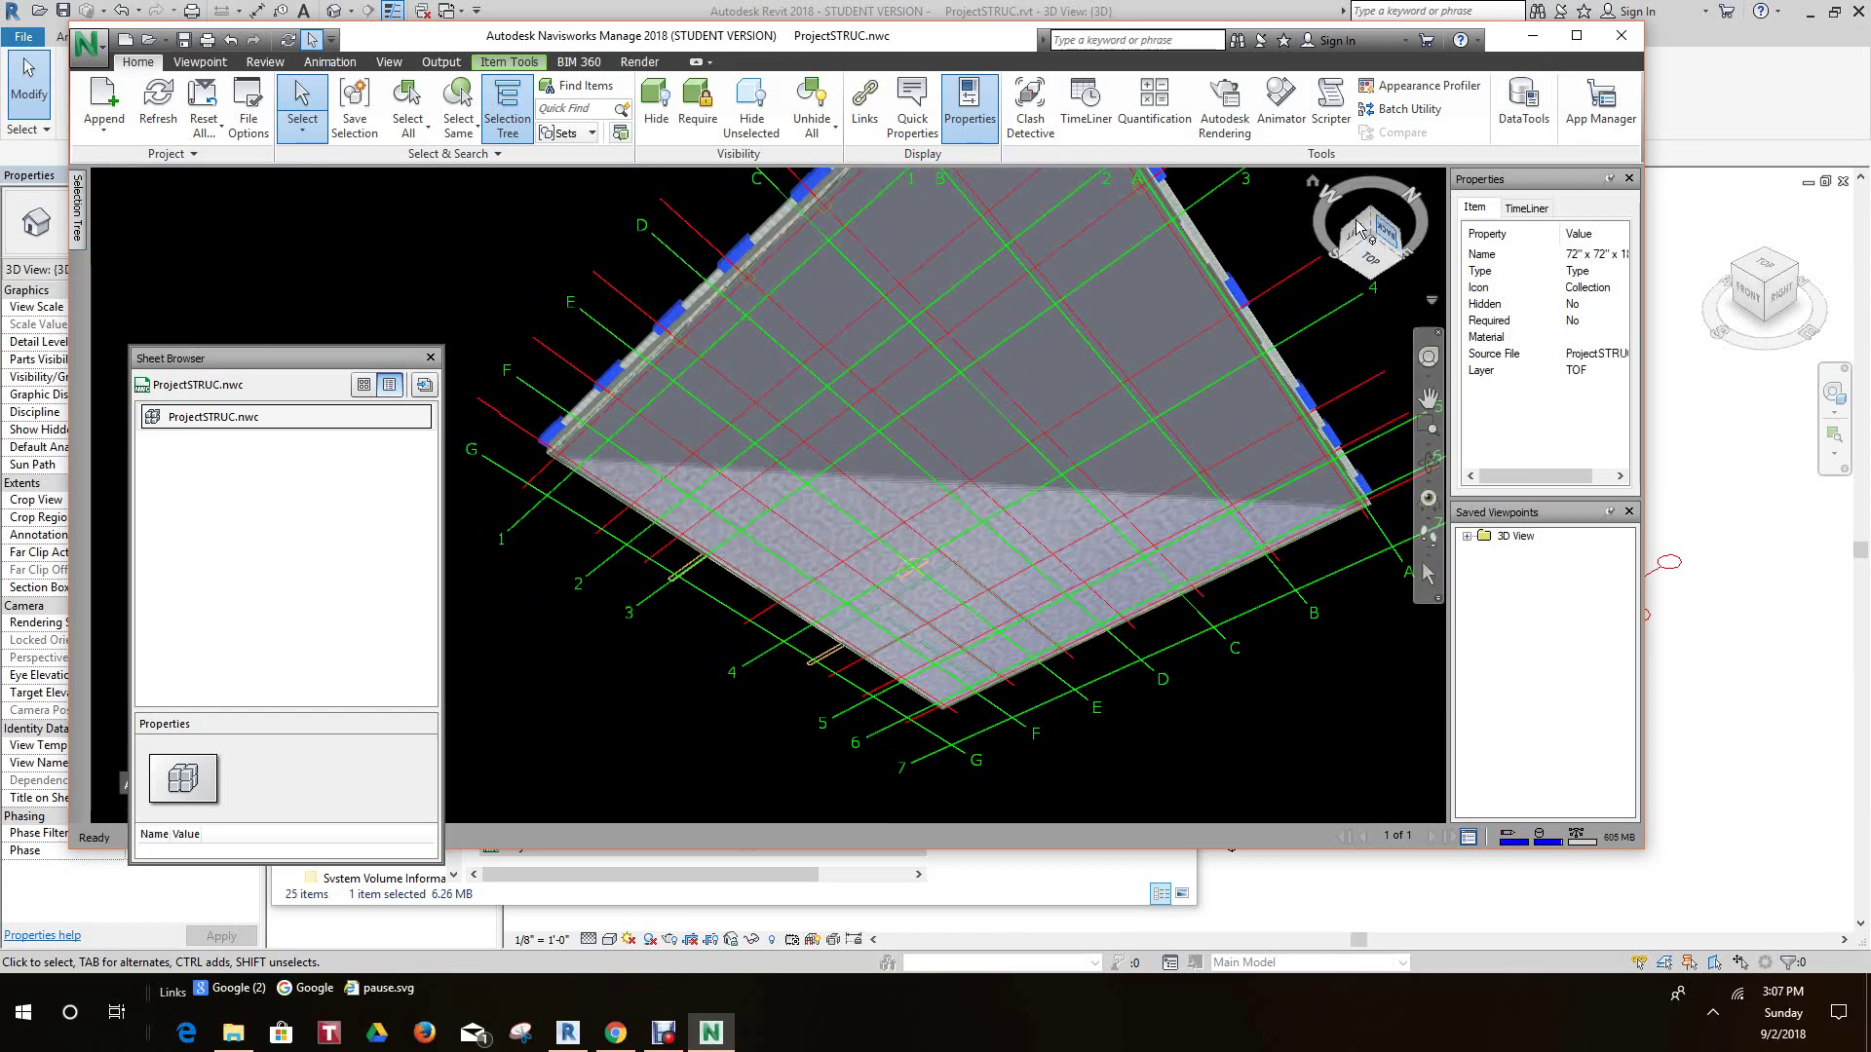
left_click(1317, 186)
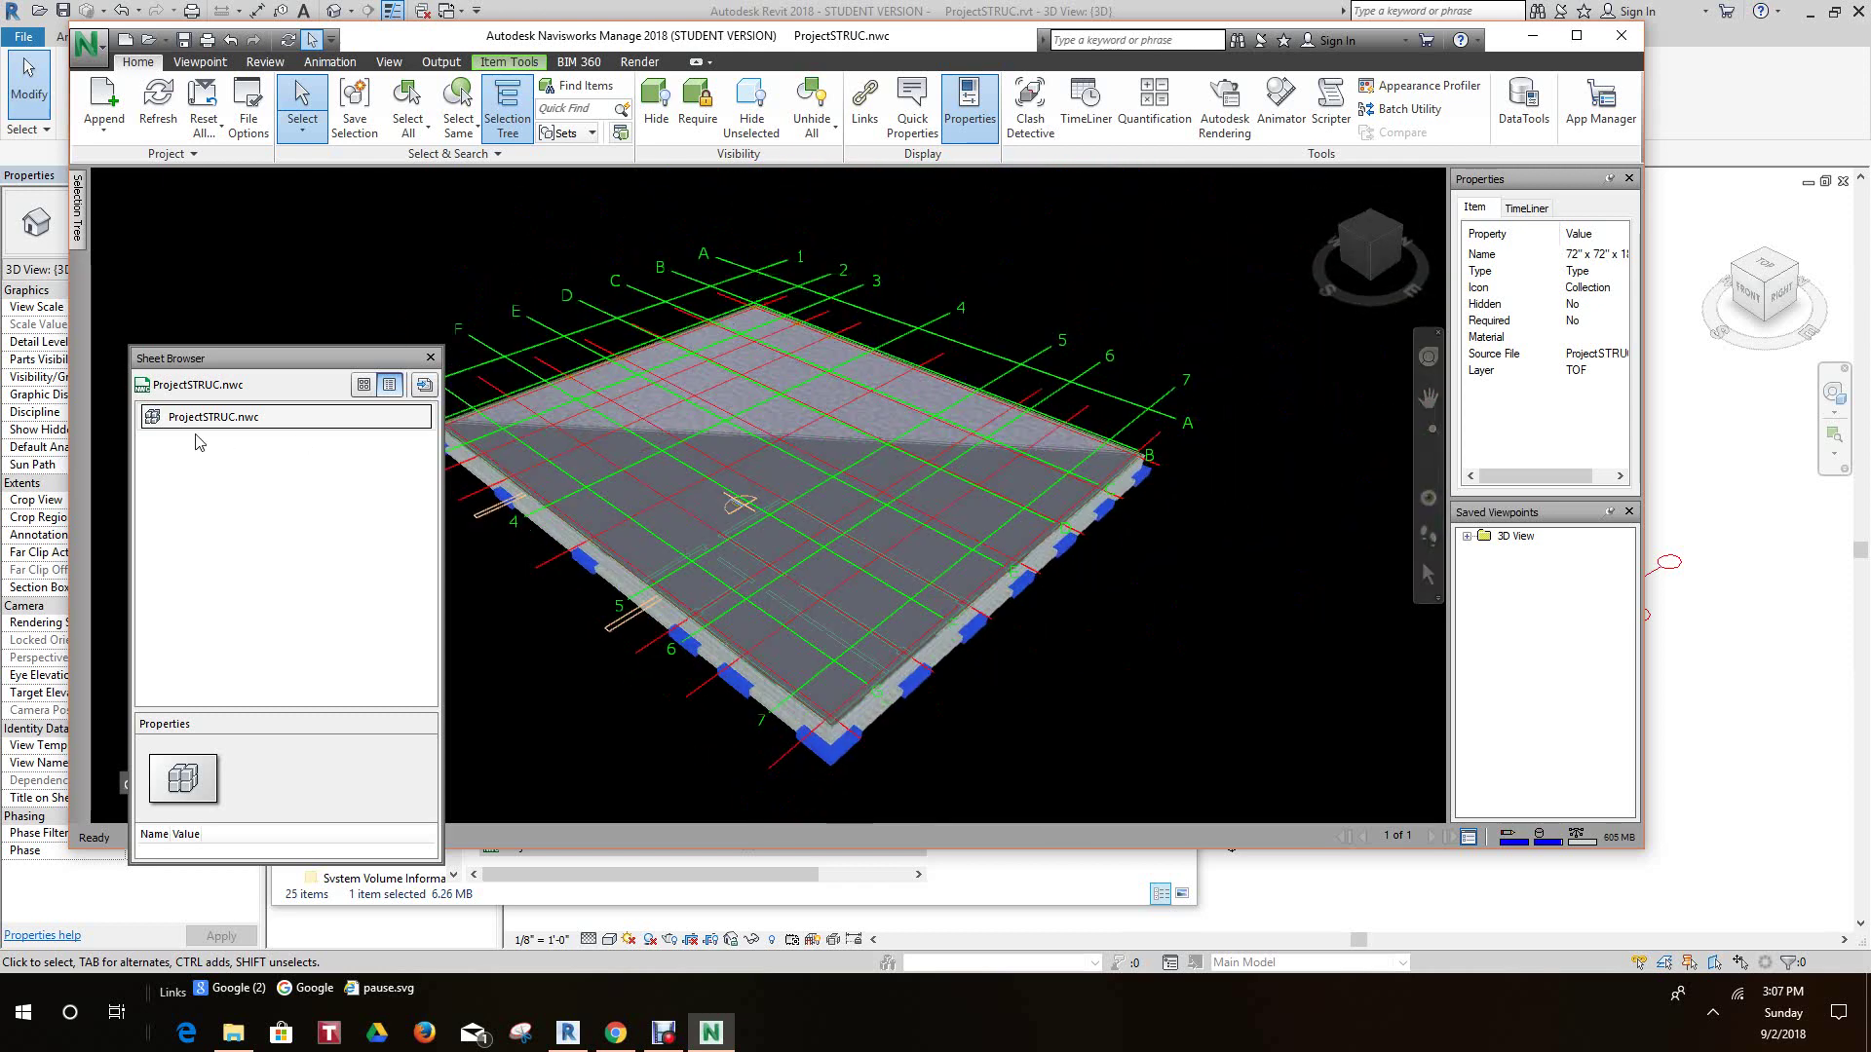
- Move the Sheet Browser off the selection tree and expand TOF's 12" foundation walls down to the first wall's concrete
mouse_move(86, 219)
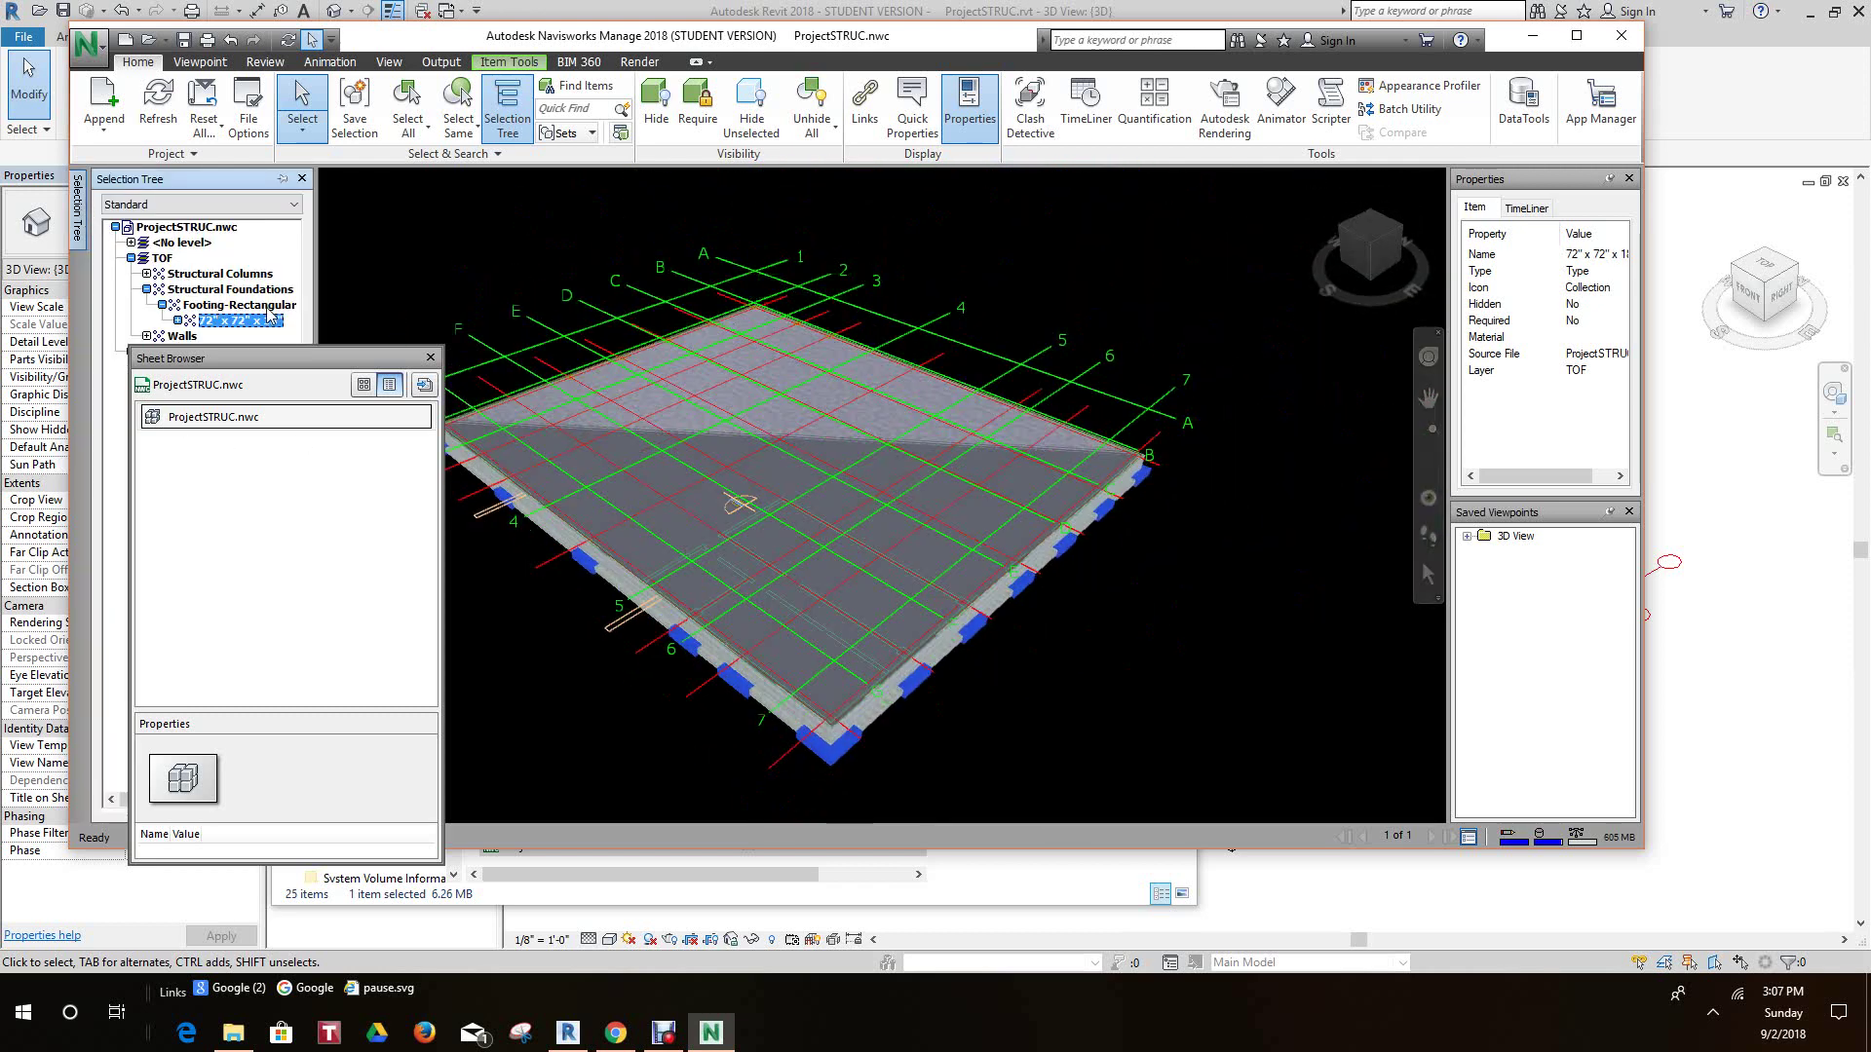
left_click_drag(269, 356, 1364, 419)
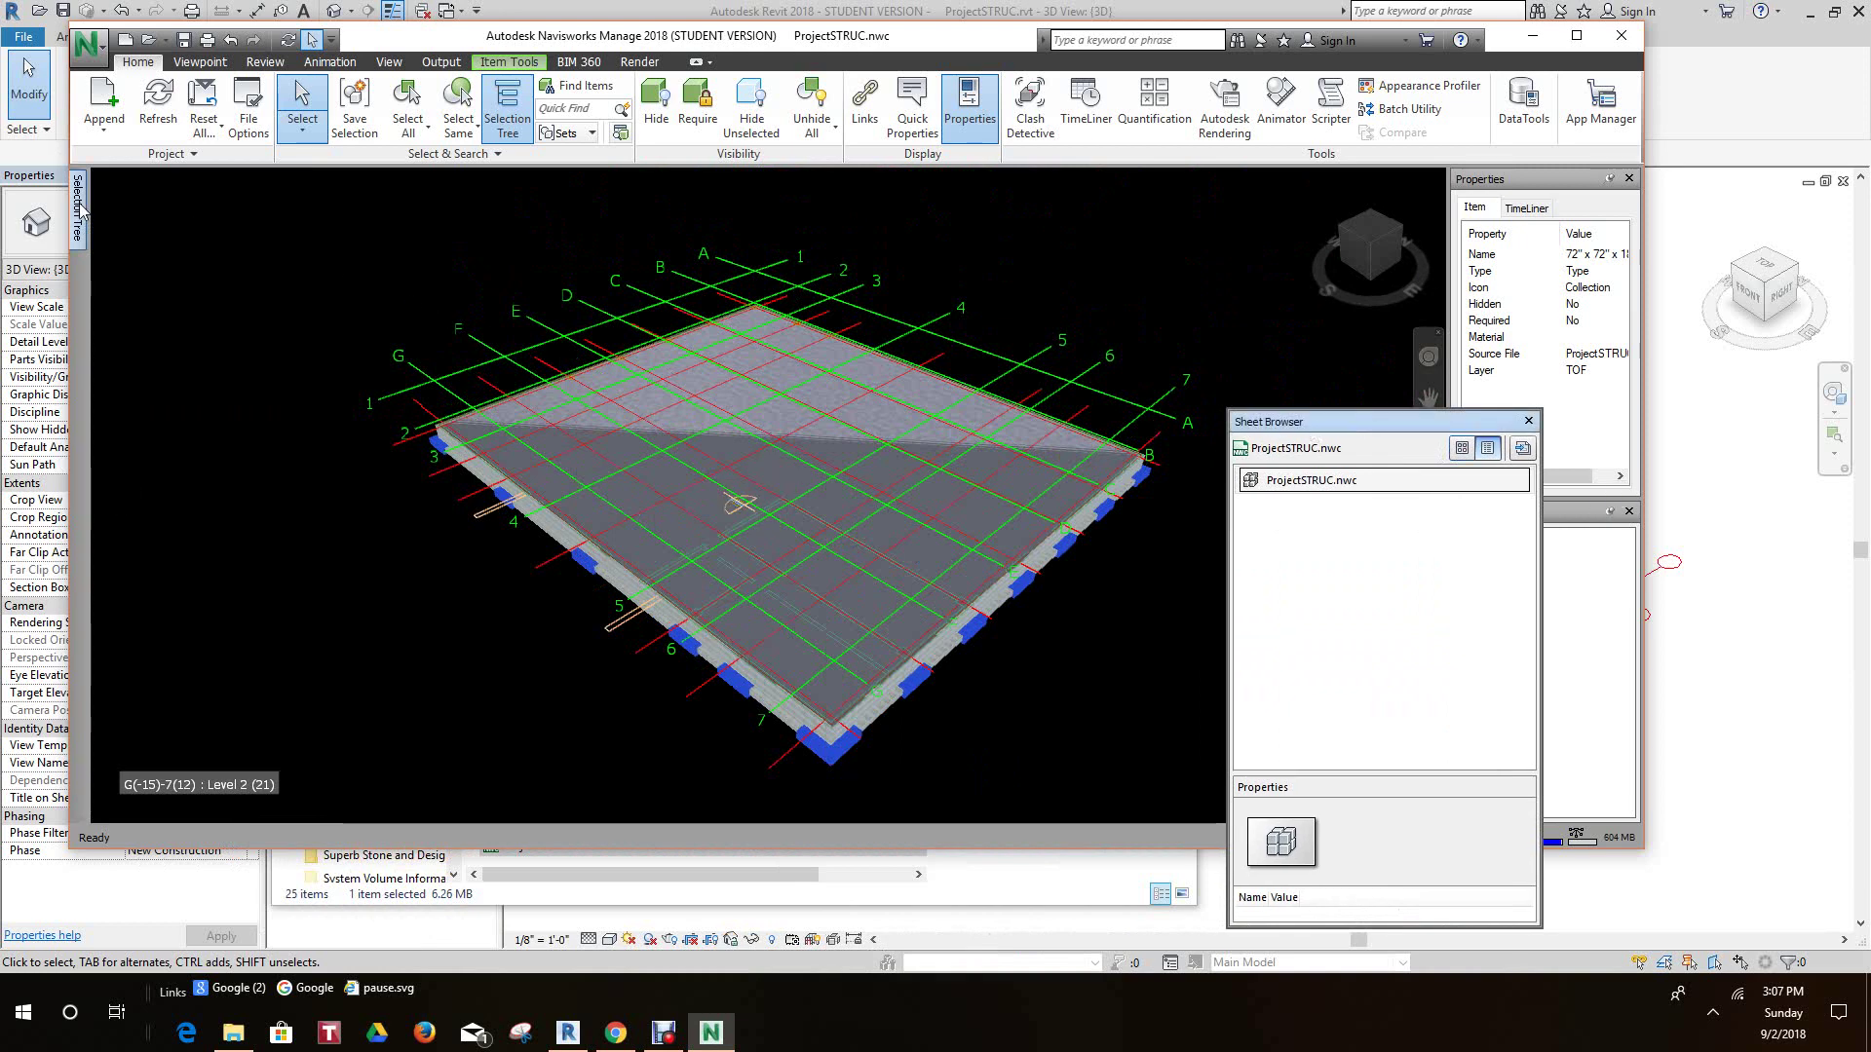
mouse_move(84, 214)
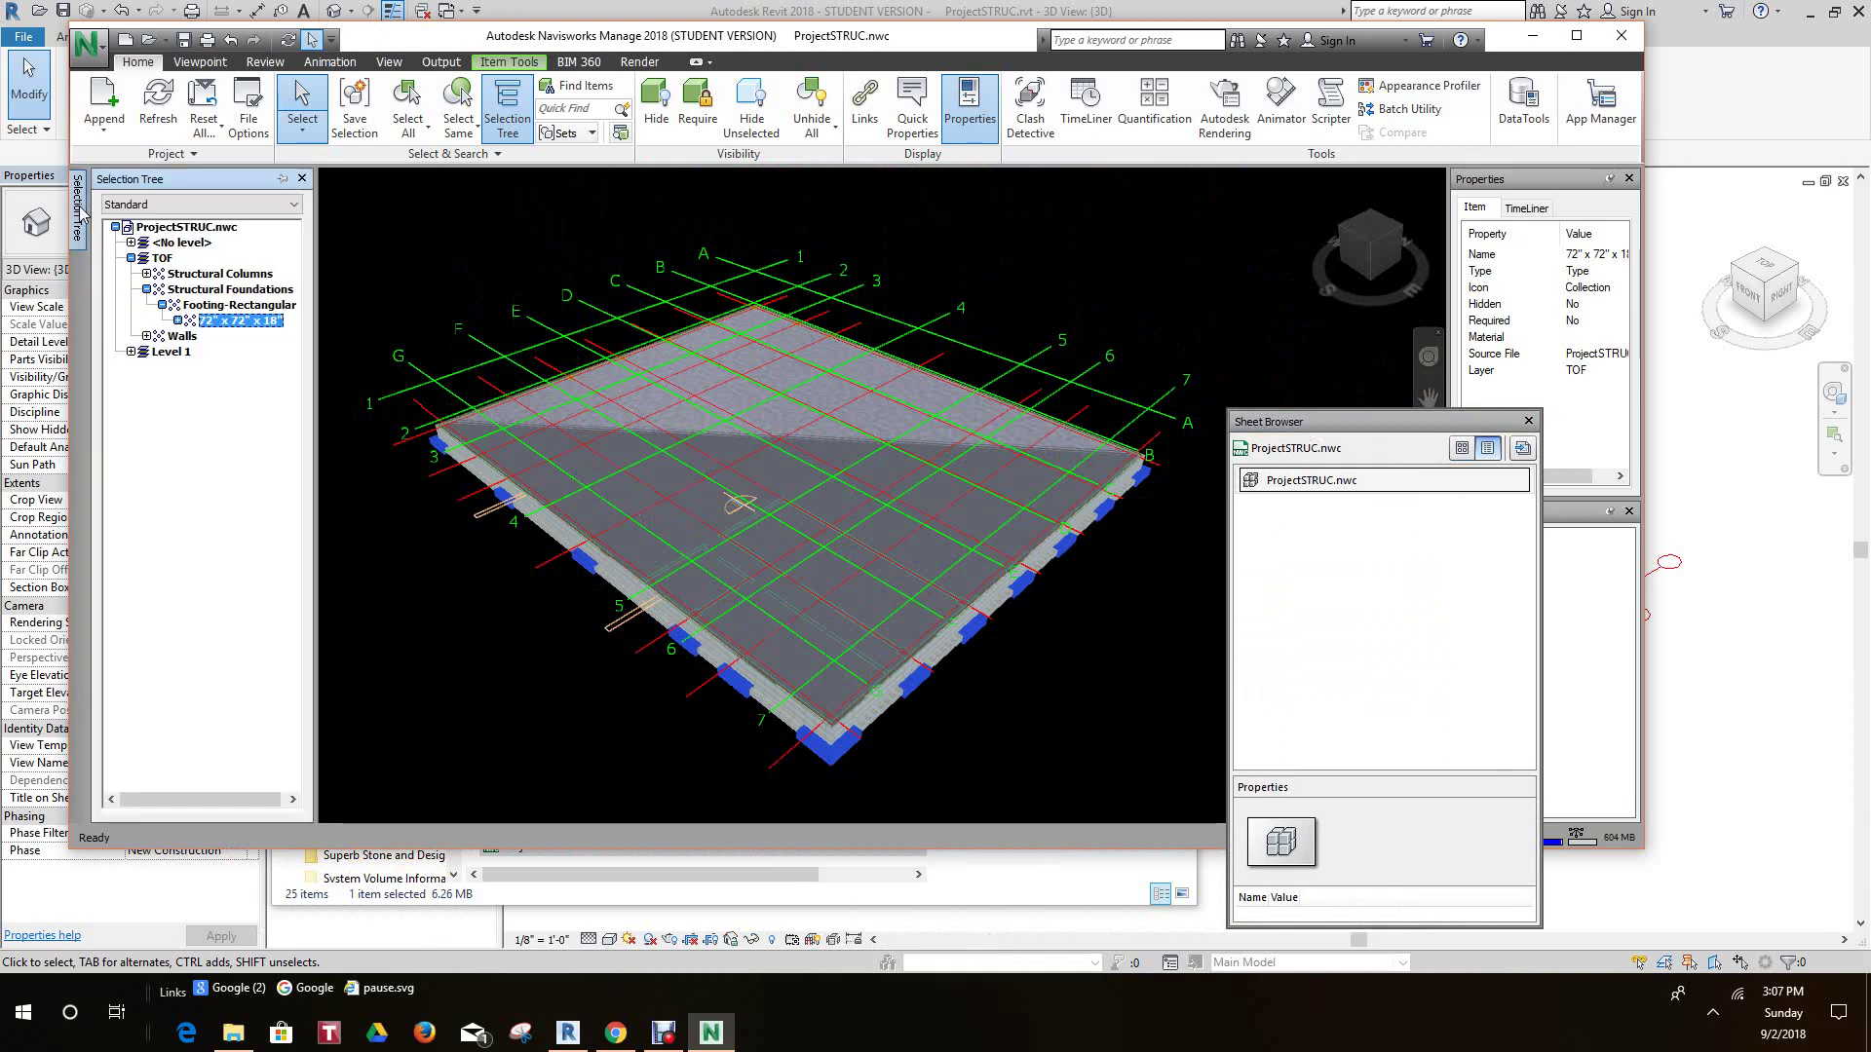
left_click(146, 336)
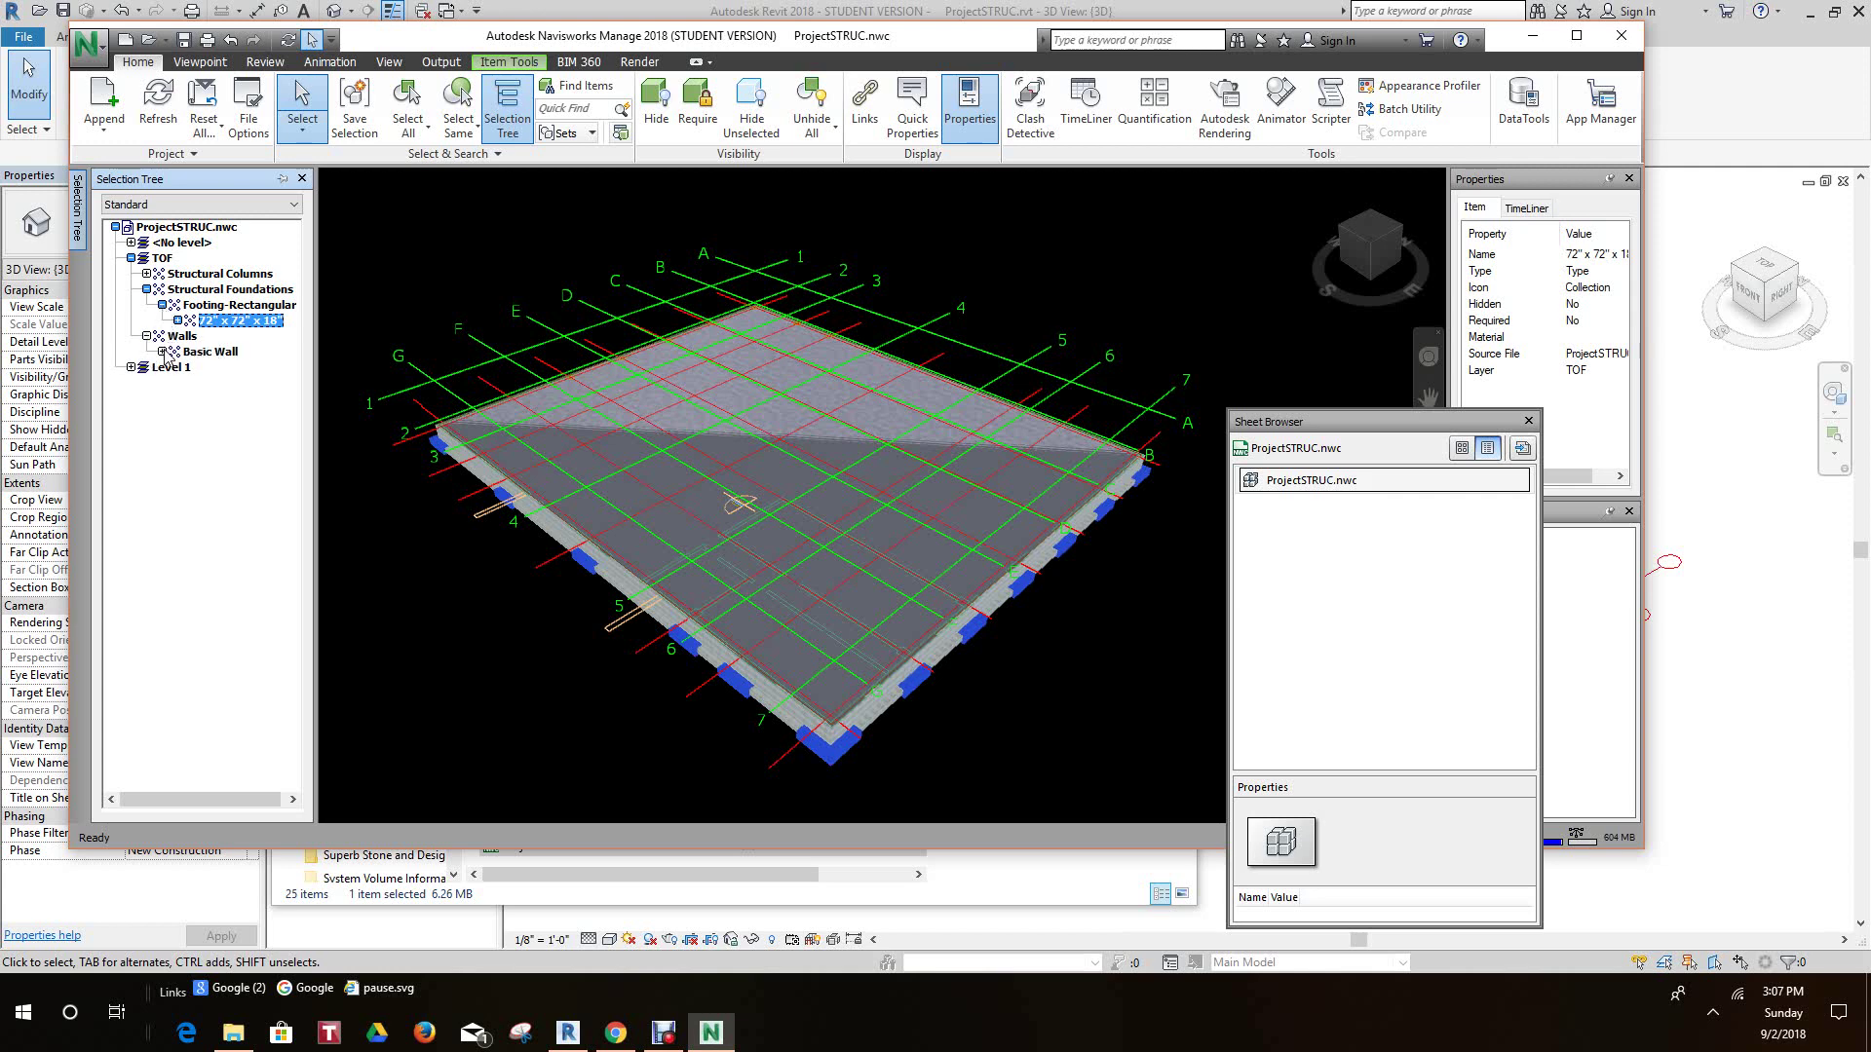
left_click(163, 352)
key("Escape")
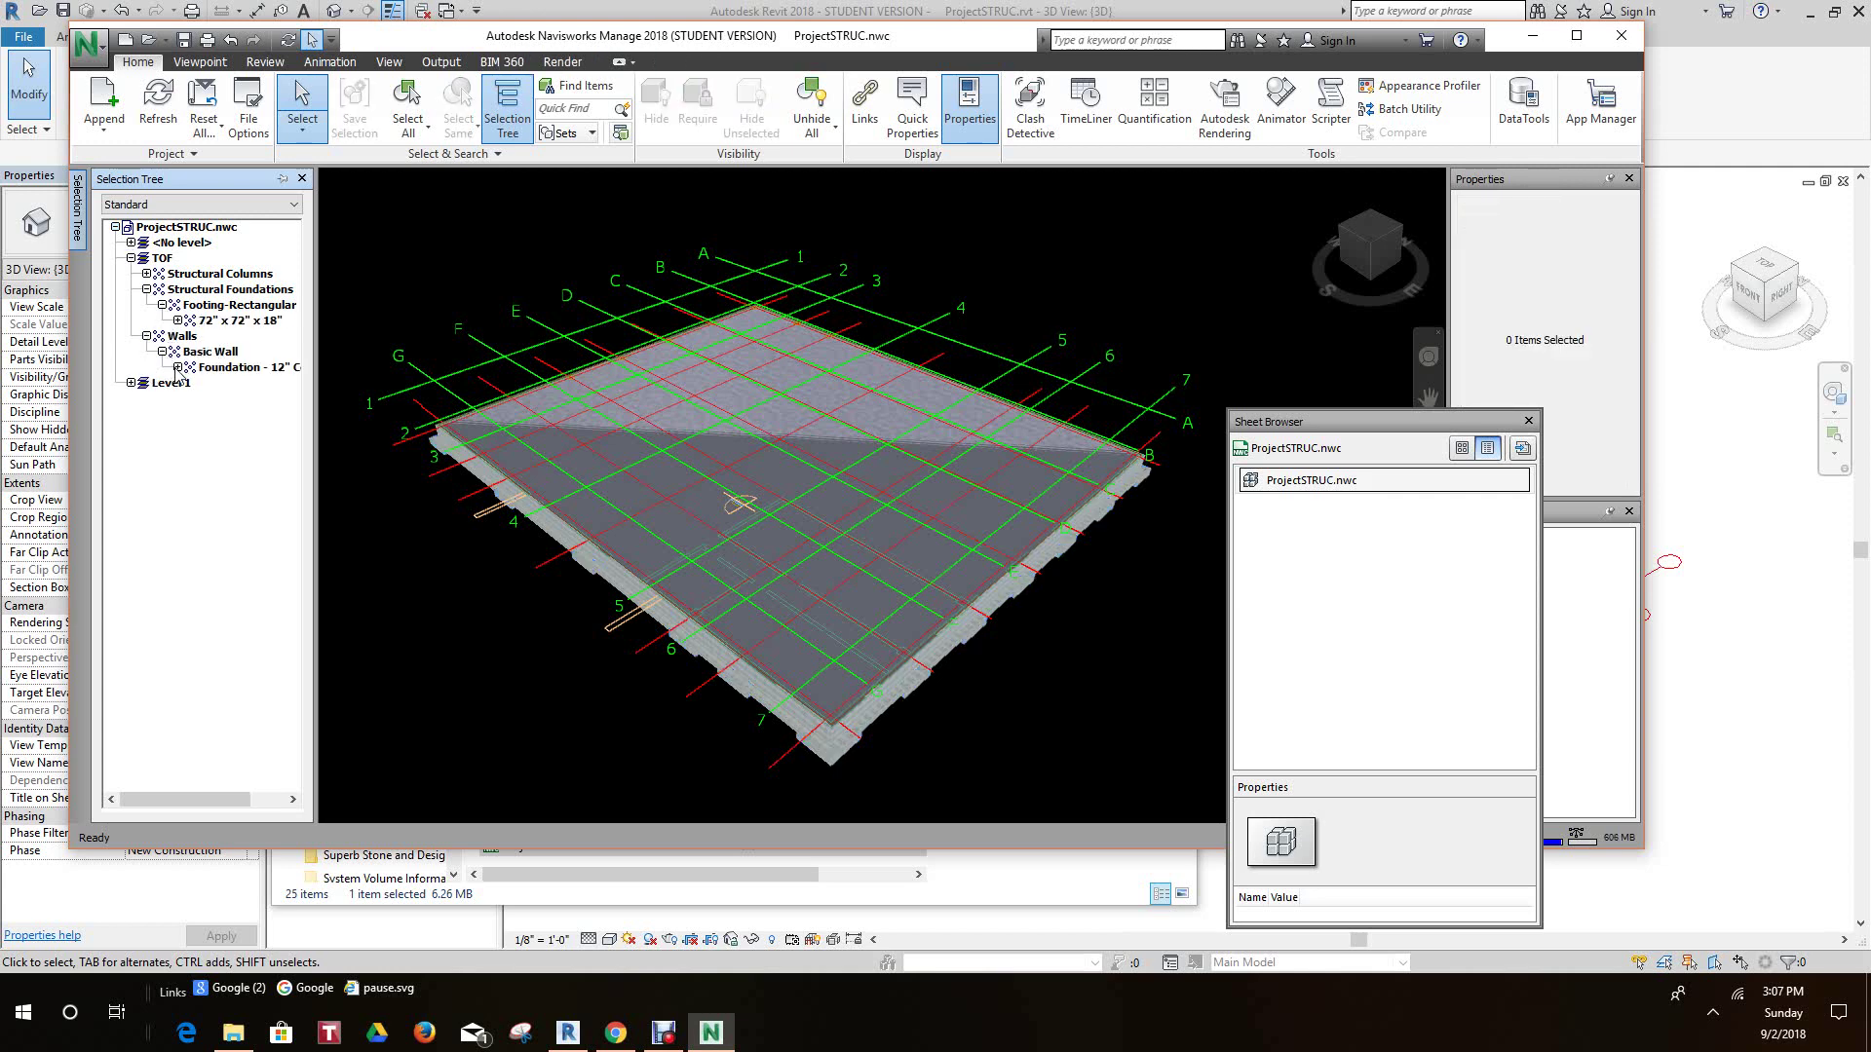
left_click(179, 368)
left_click(193, 383)
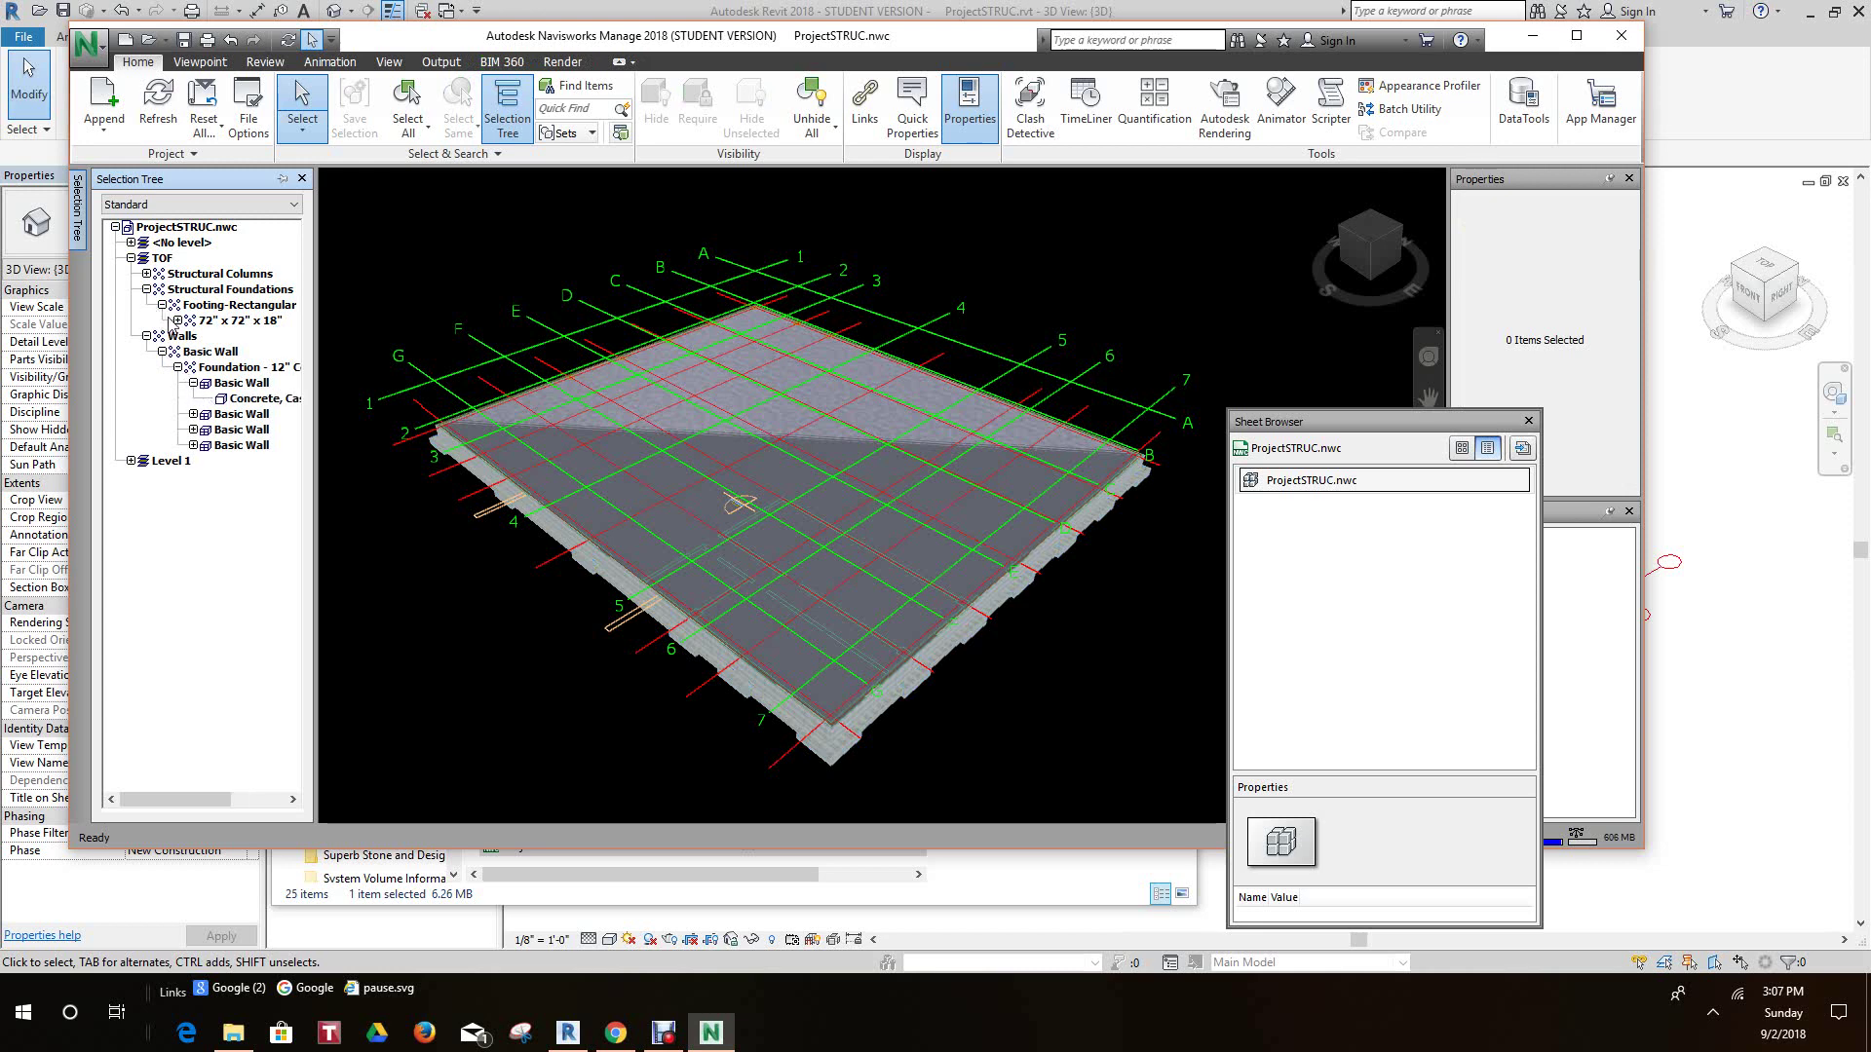
- Expand TOF's structural columns, the <No level> categories, and Level 1's floors and imported warehouse floor plan to review the model contents
left_click(146, 274)
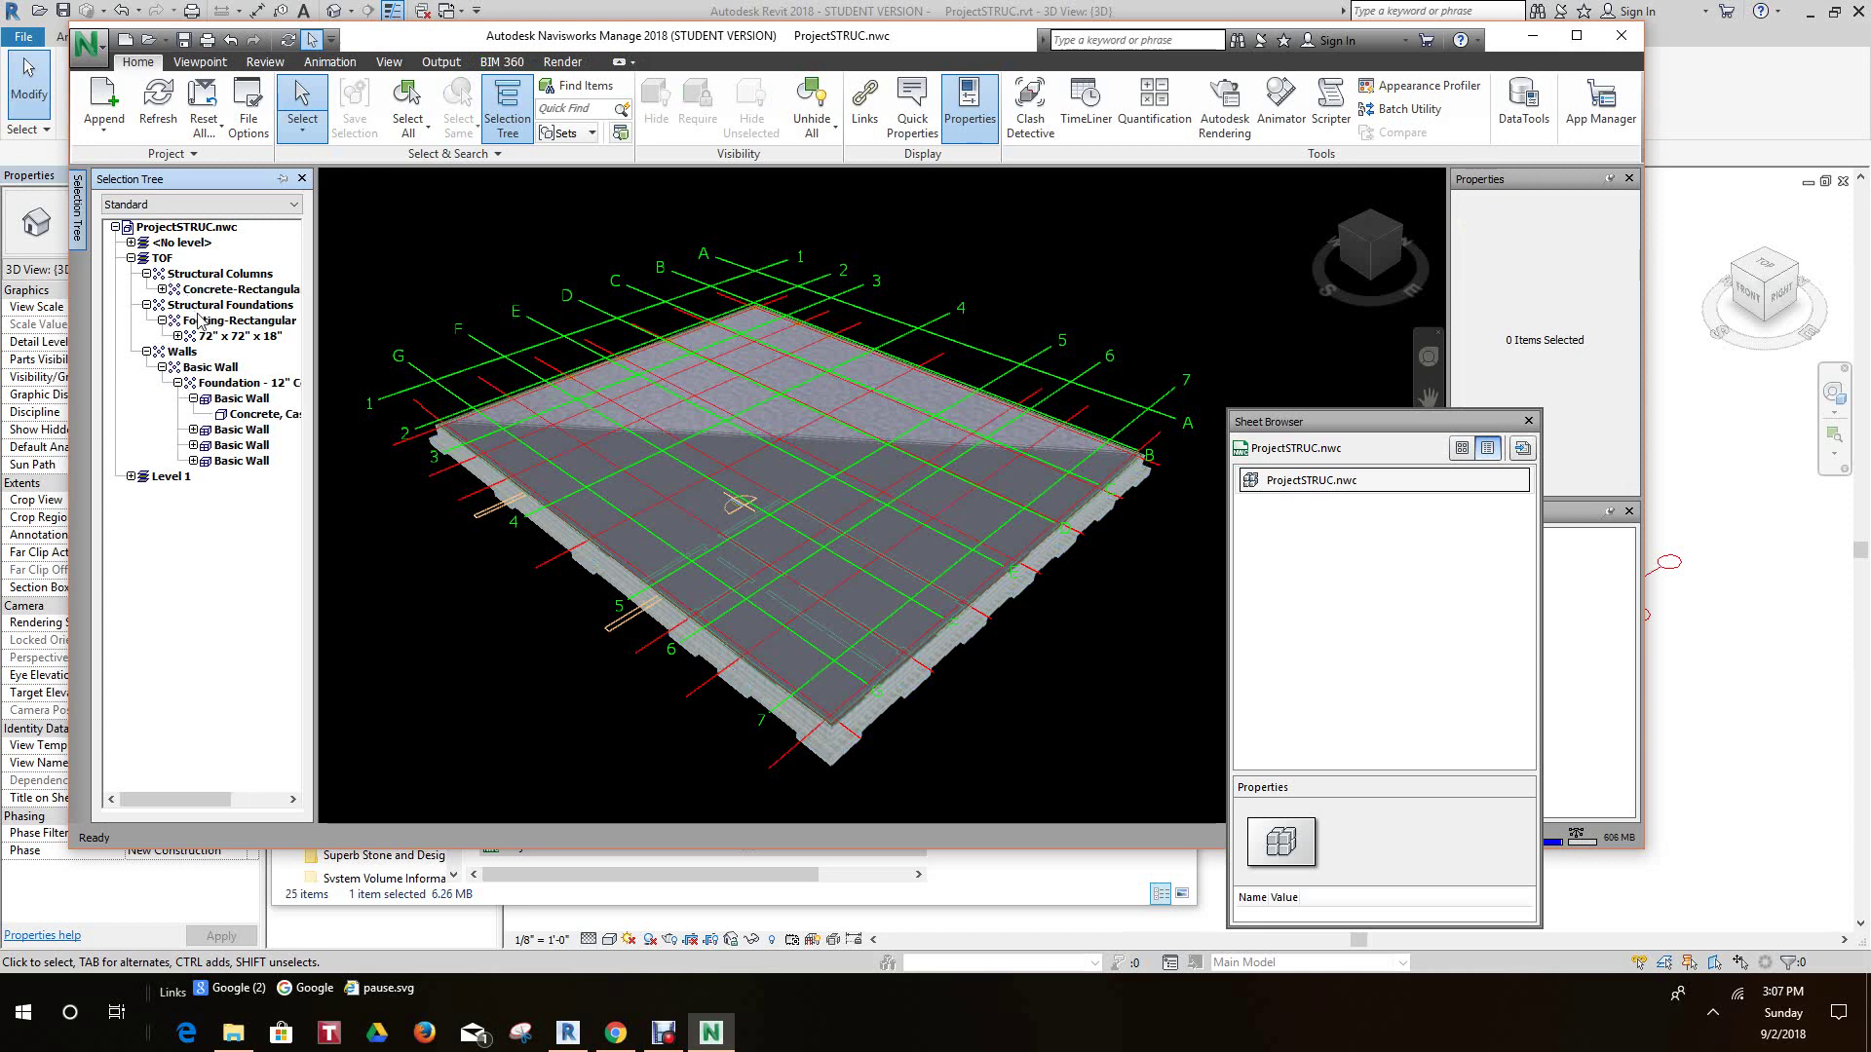
left_click(131, 243)
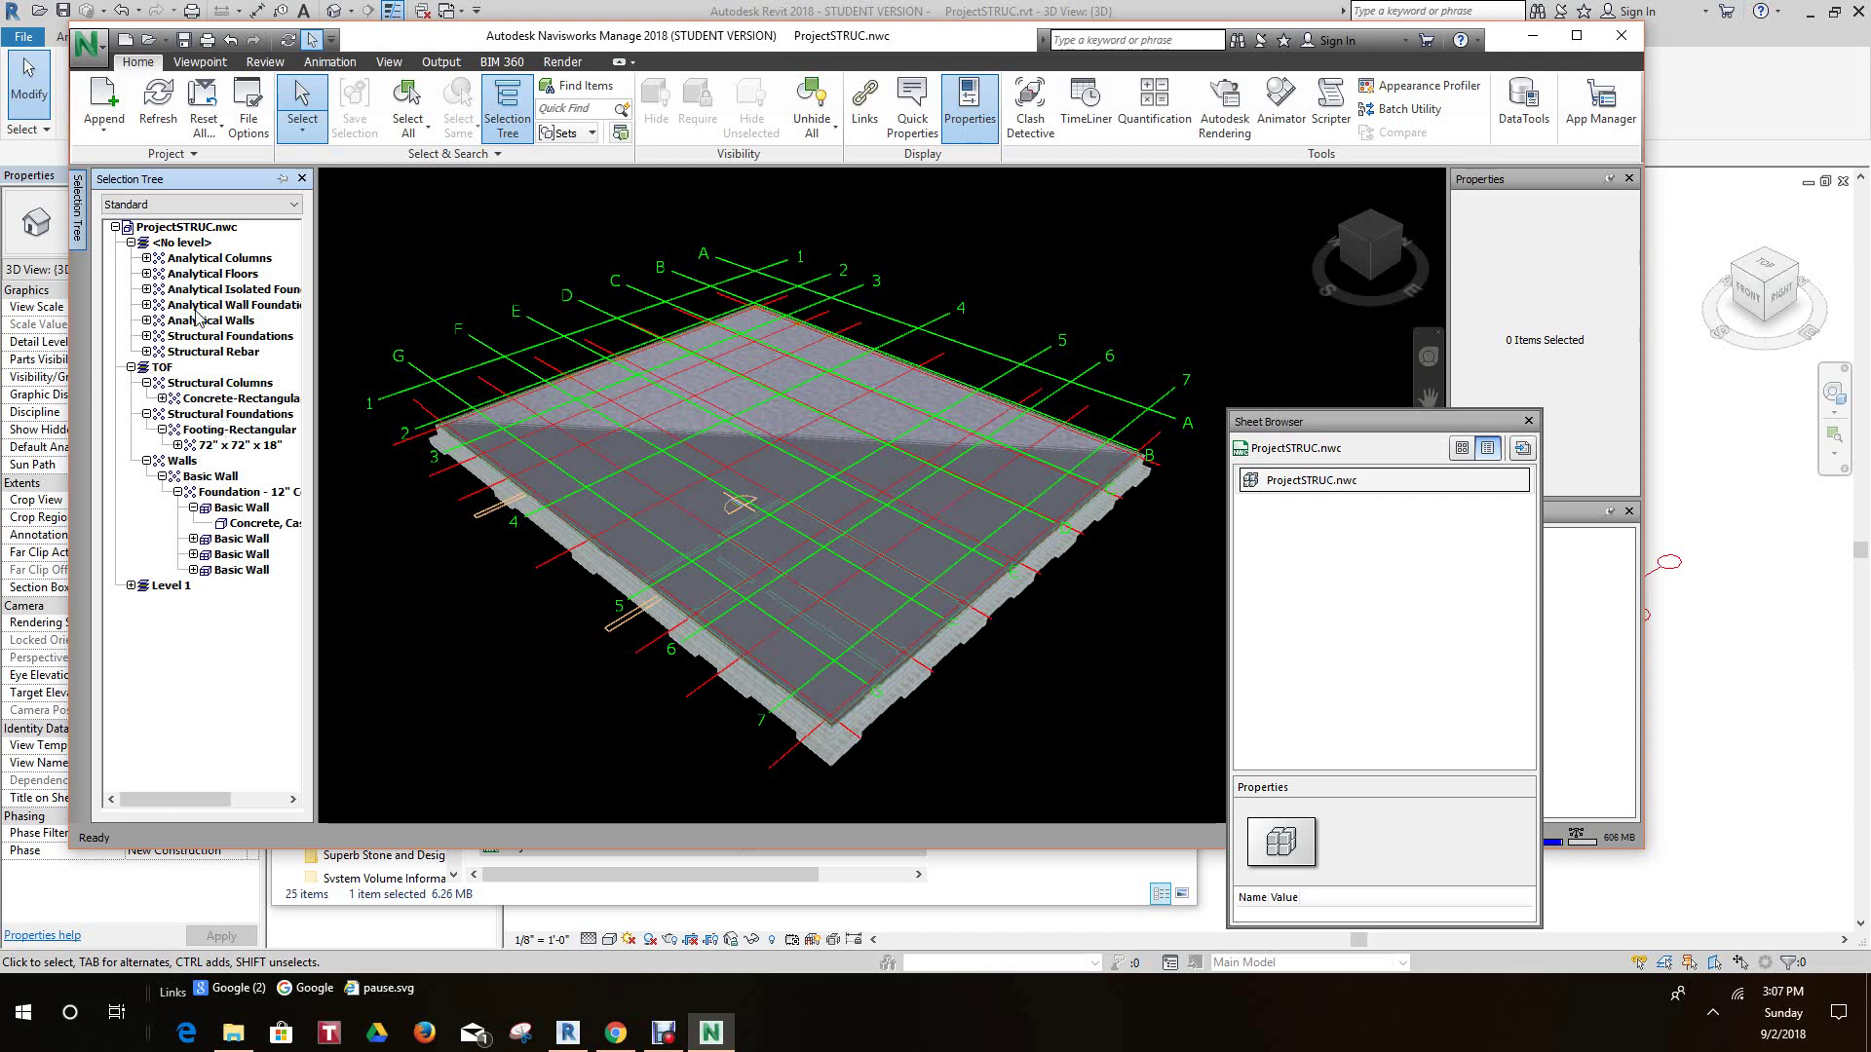
left_click(163, 399)
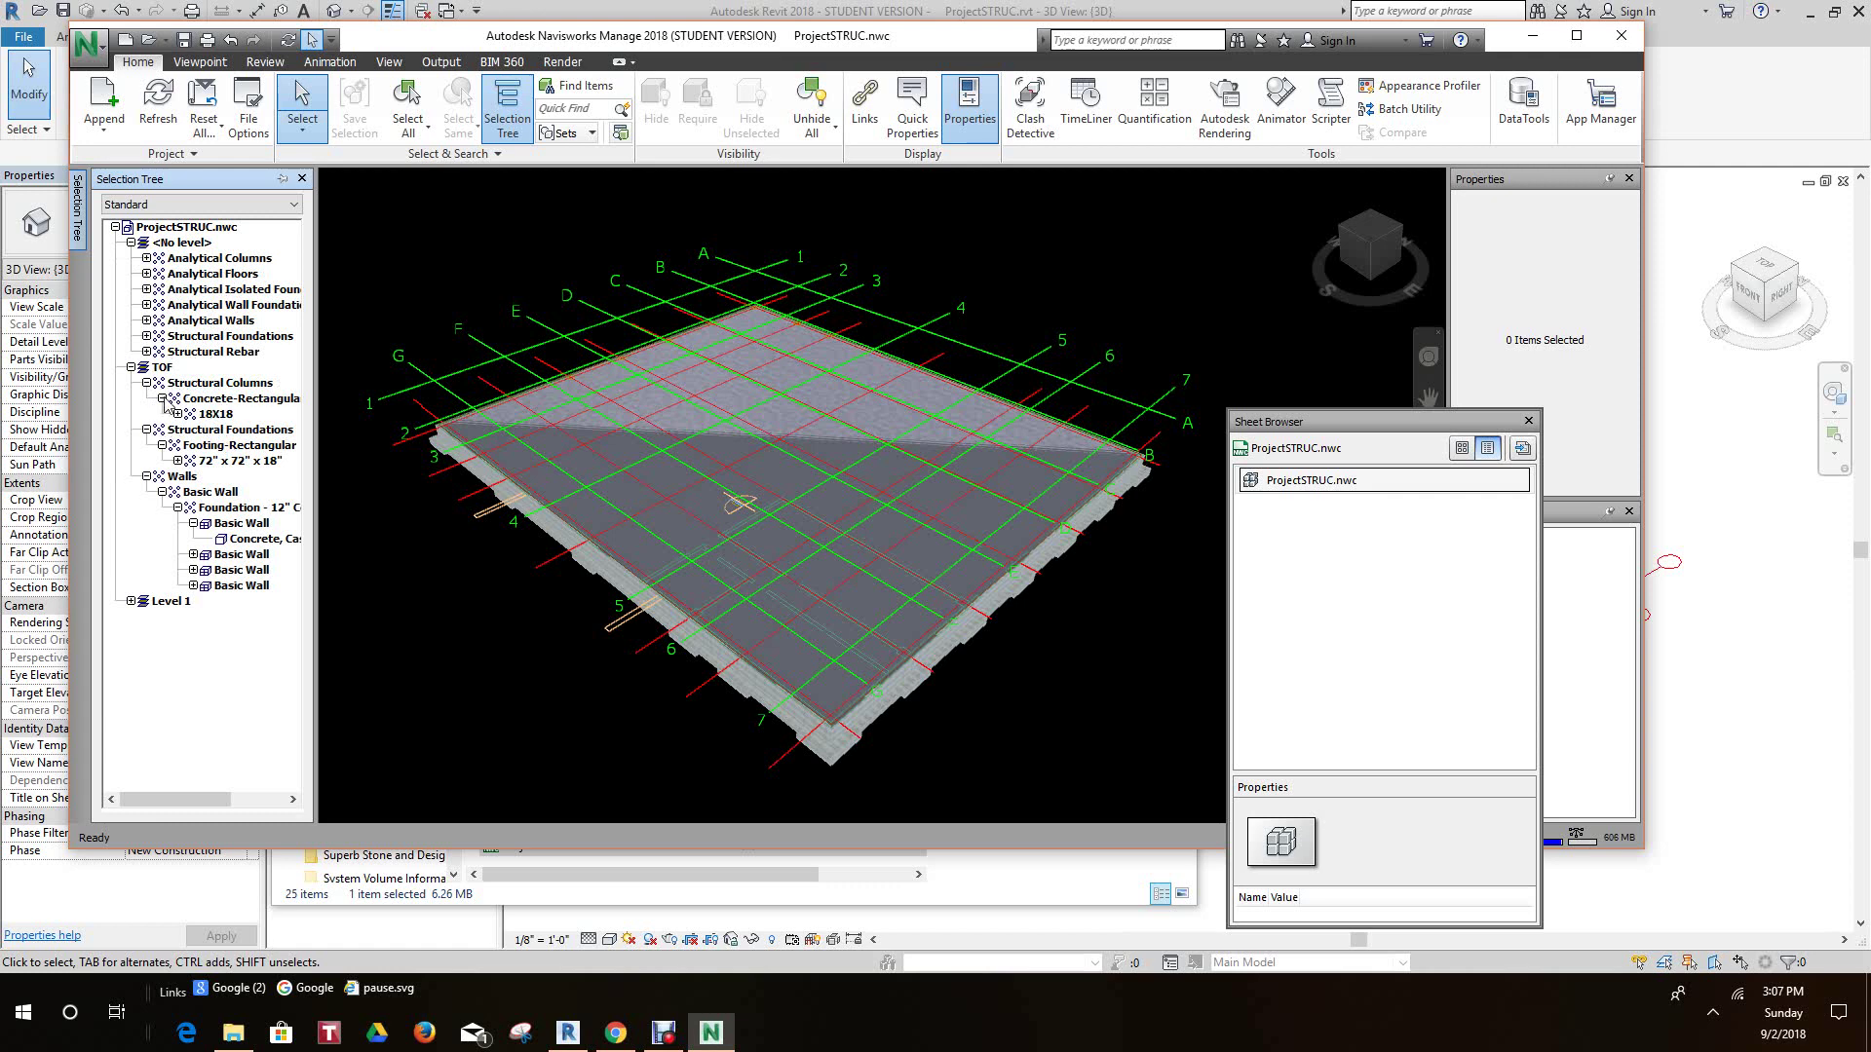
left_click(162, 398)
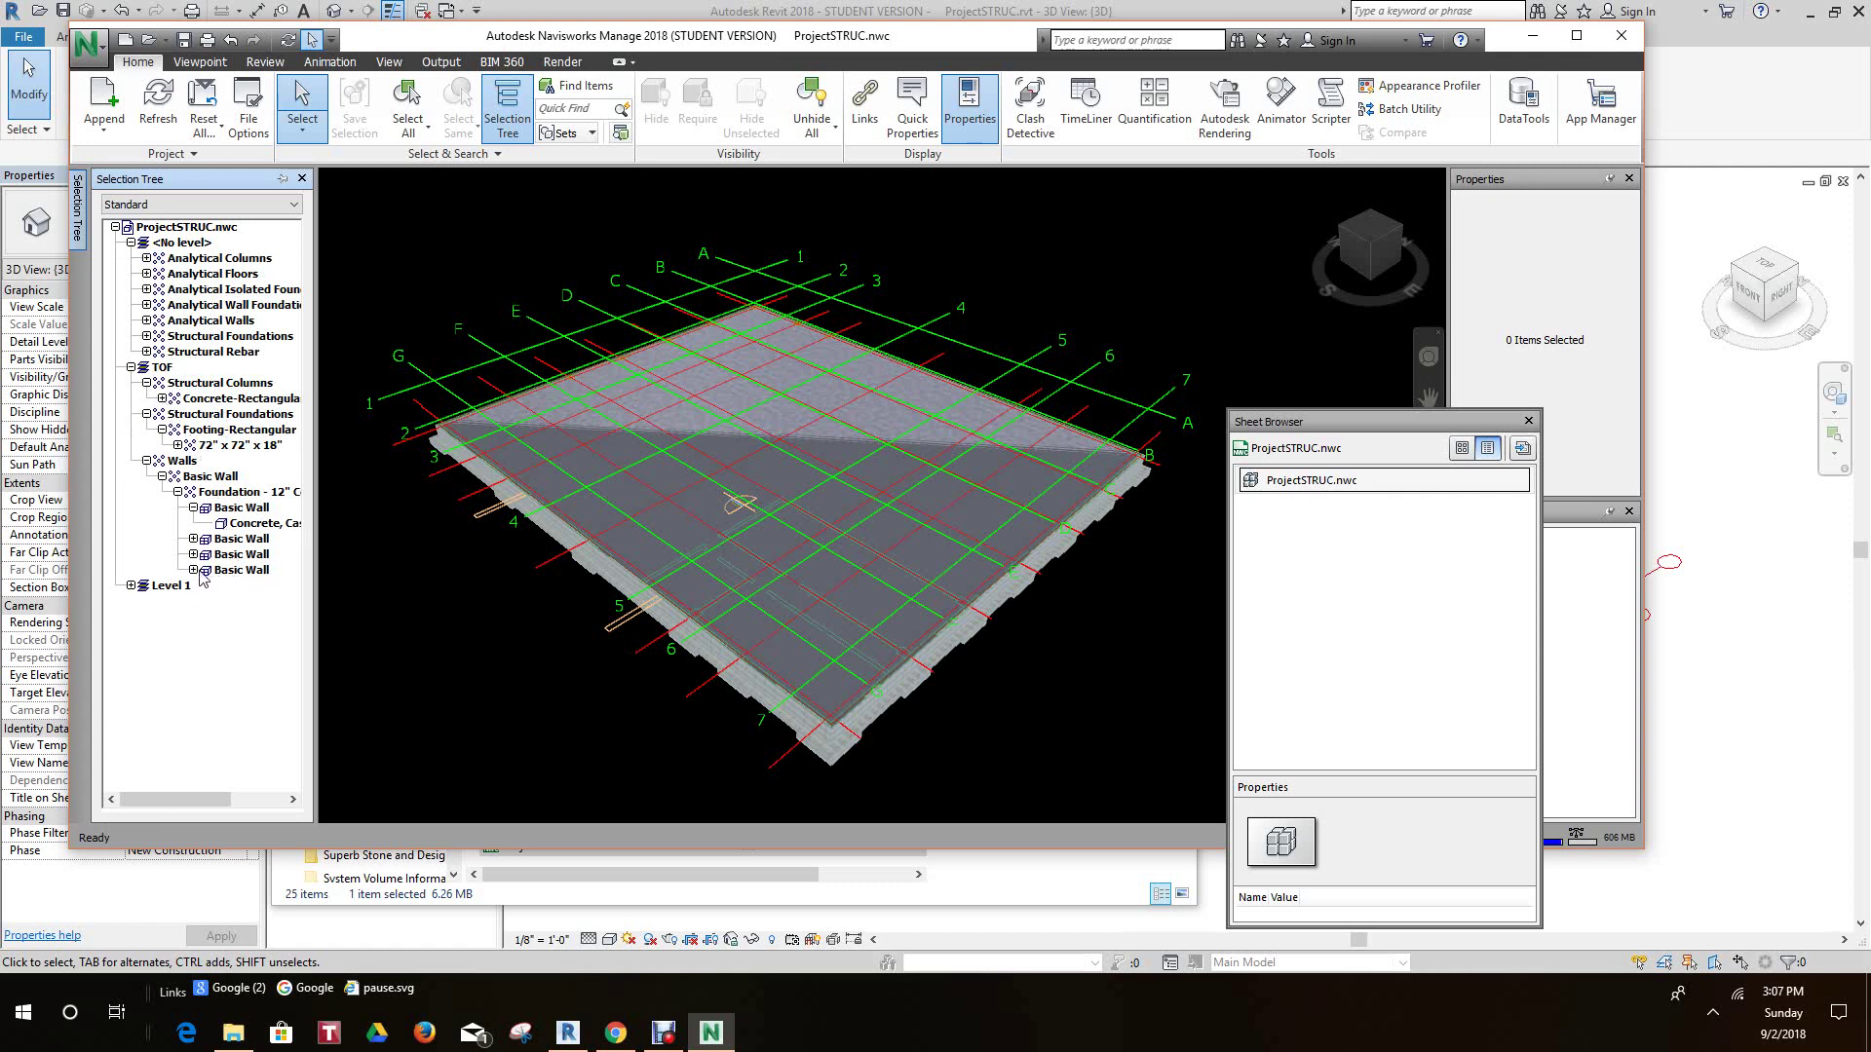
left_click(132, 585)
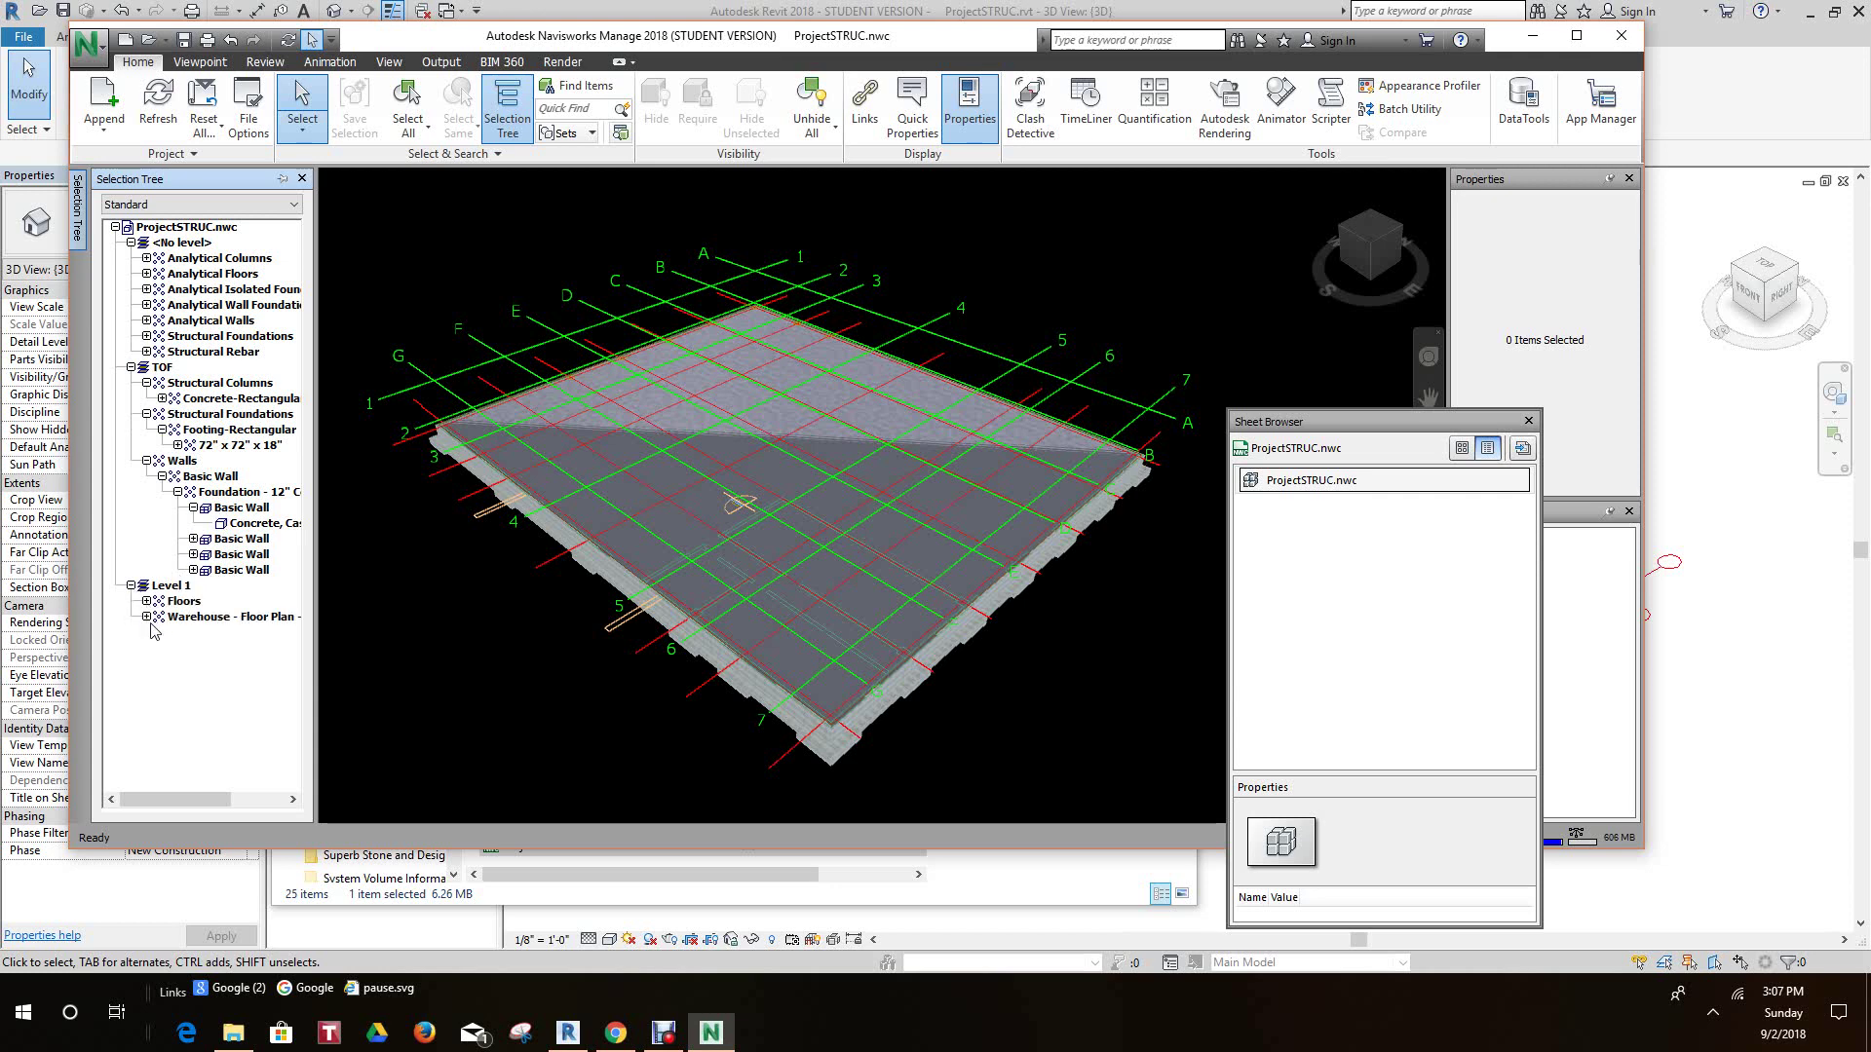
left_click(147, 616)
left_click(146, 601)
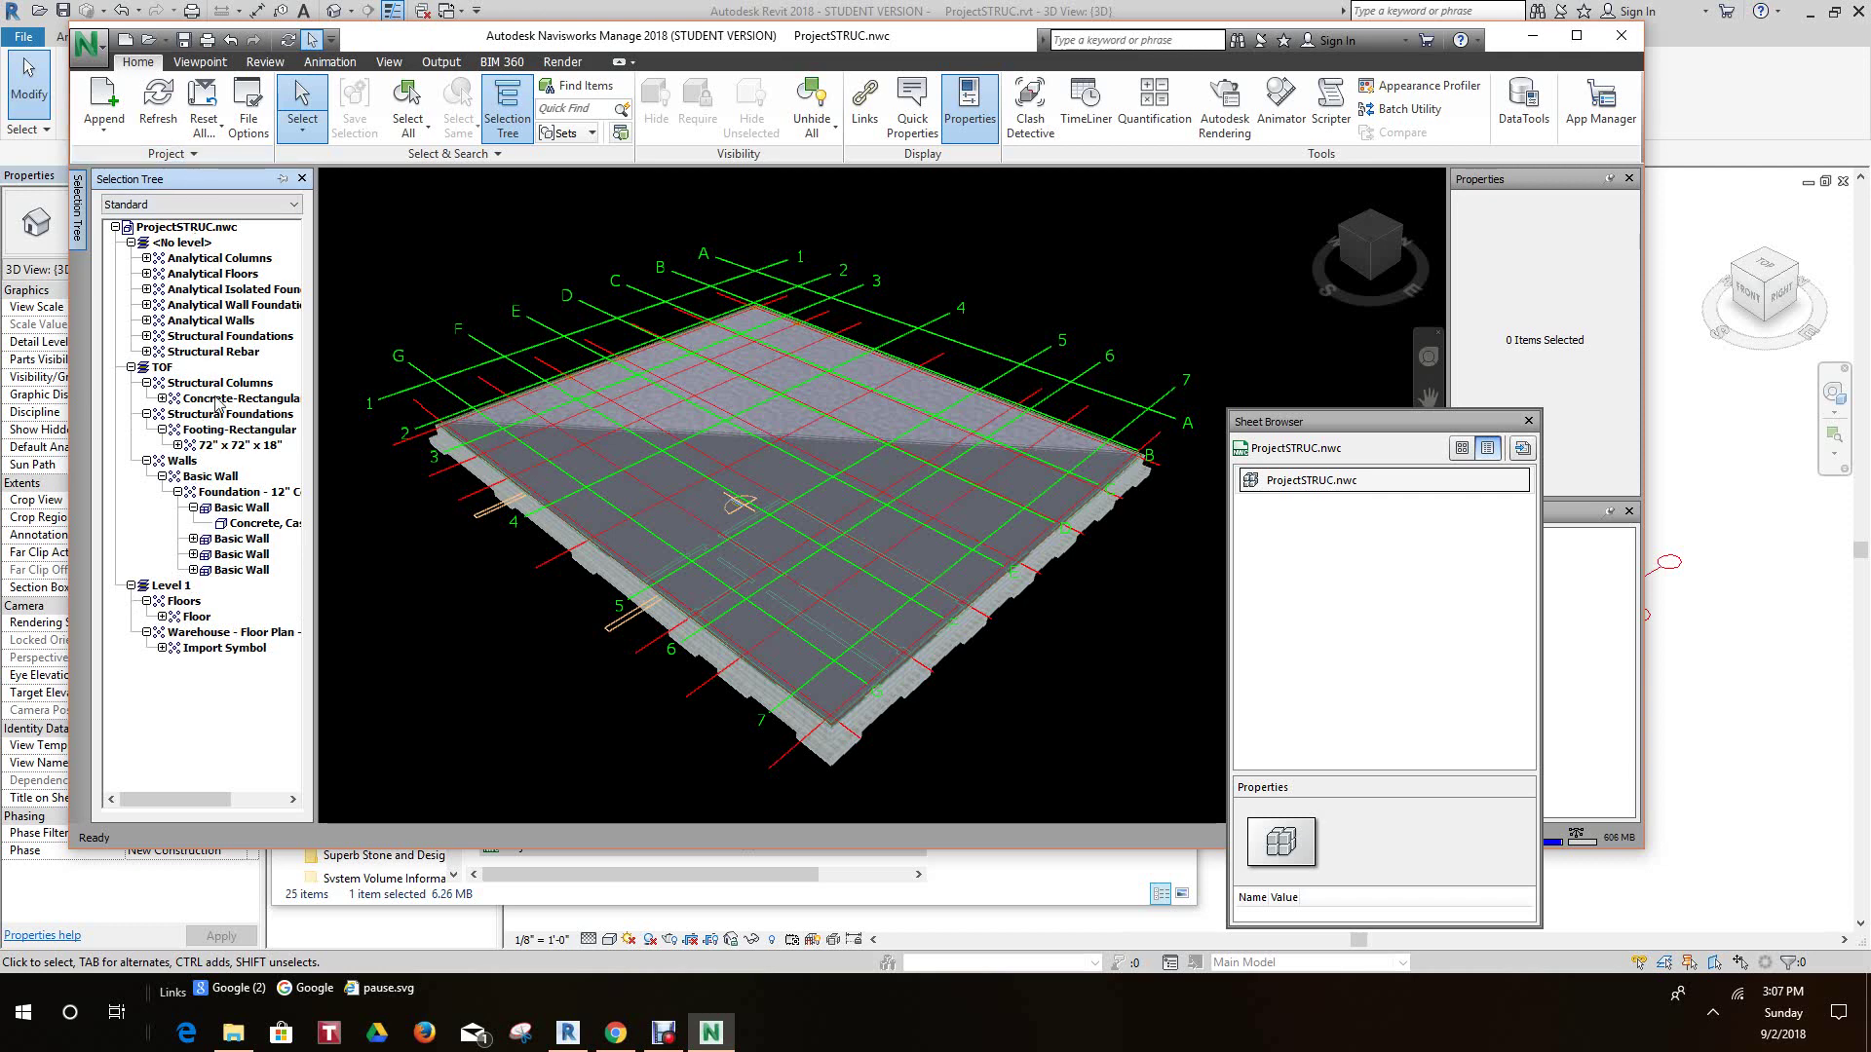
- Widen the selection tree and expand Structural Rebar under <No level> down to the individual #4 bars
left_click_drag(317, 432, 353, 432)
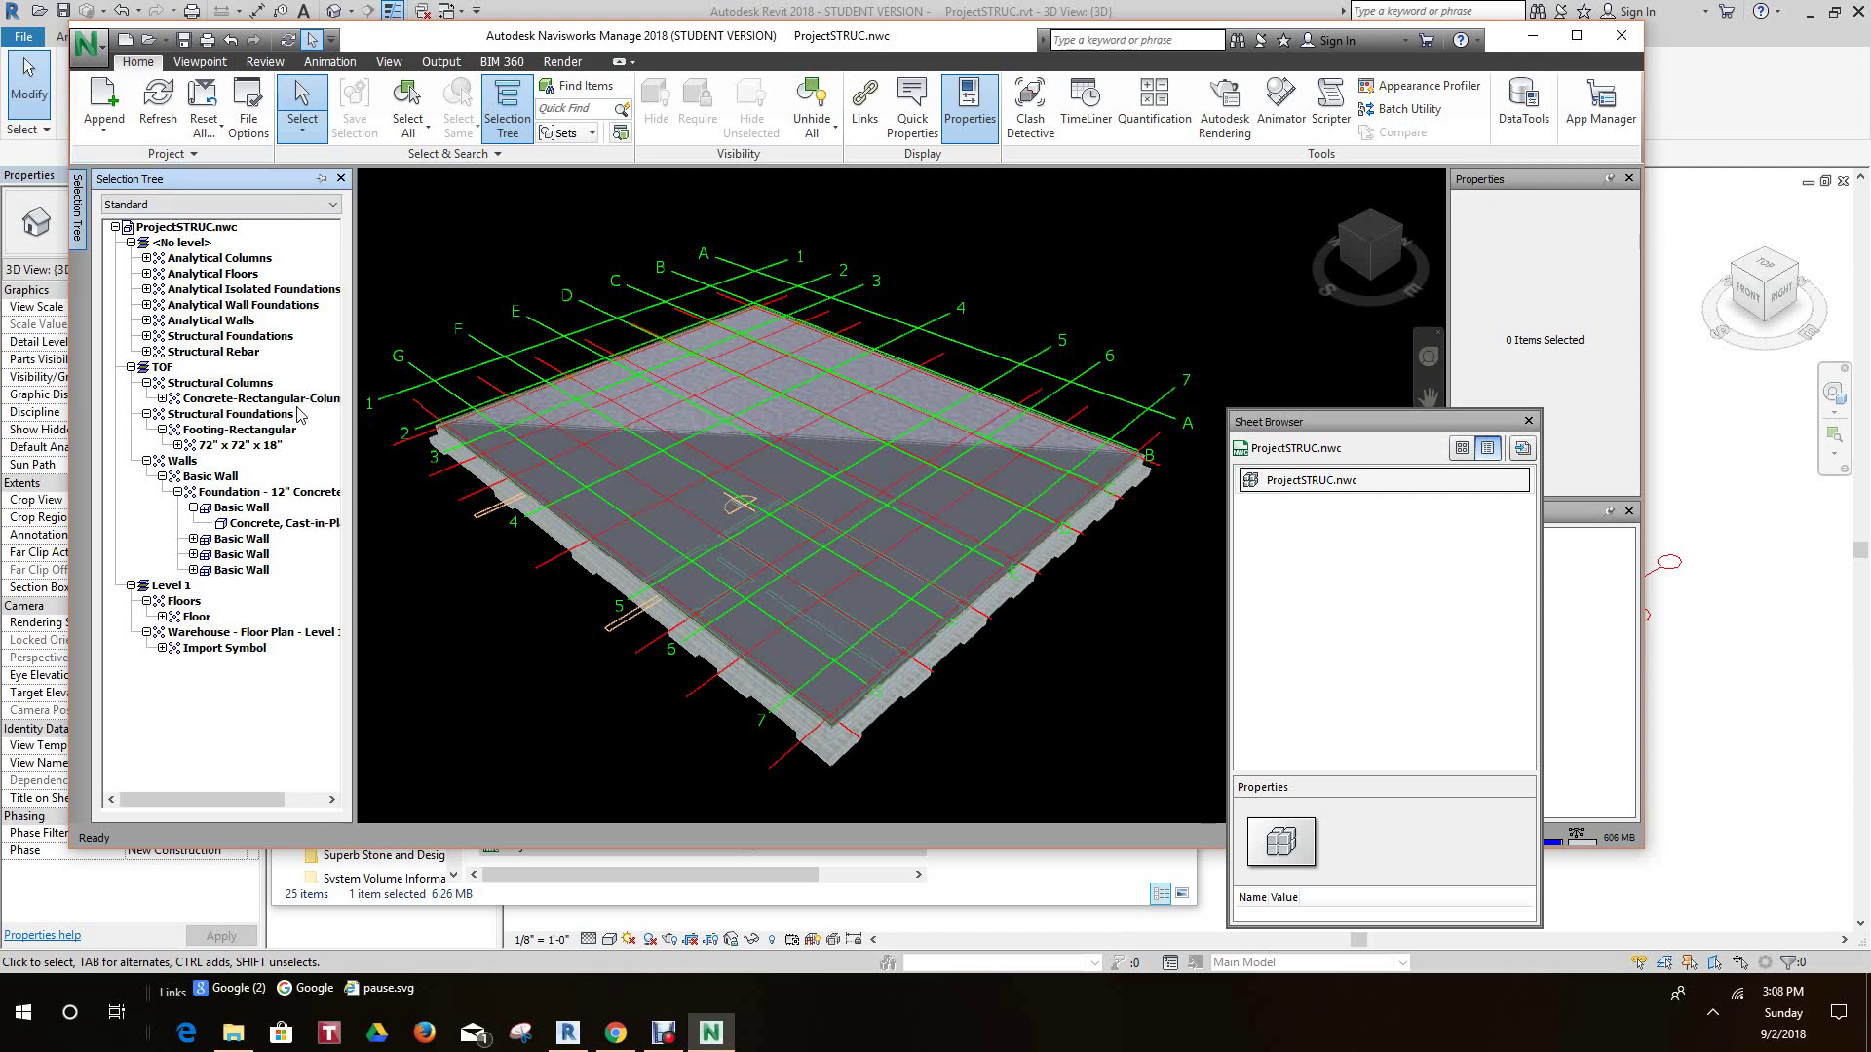
left_click(147, 352)
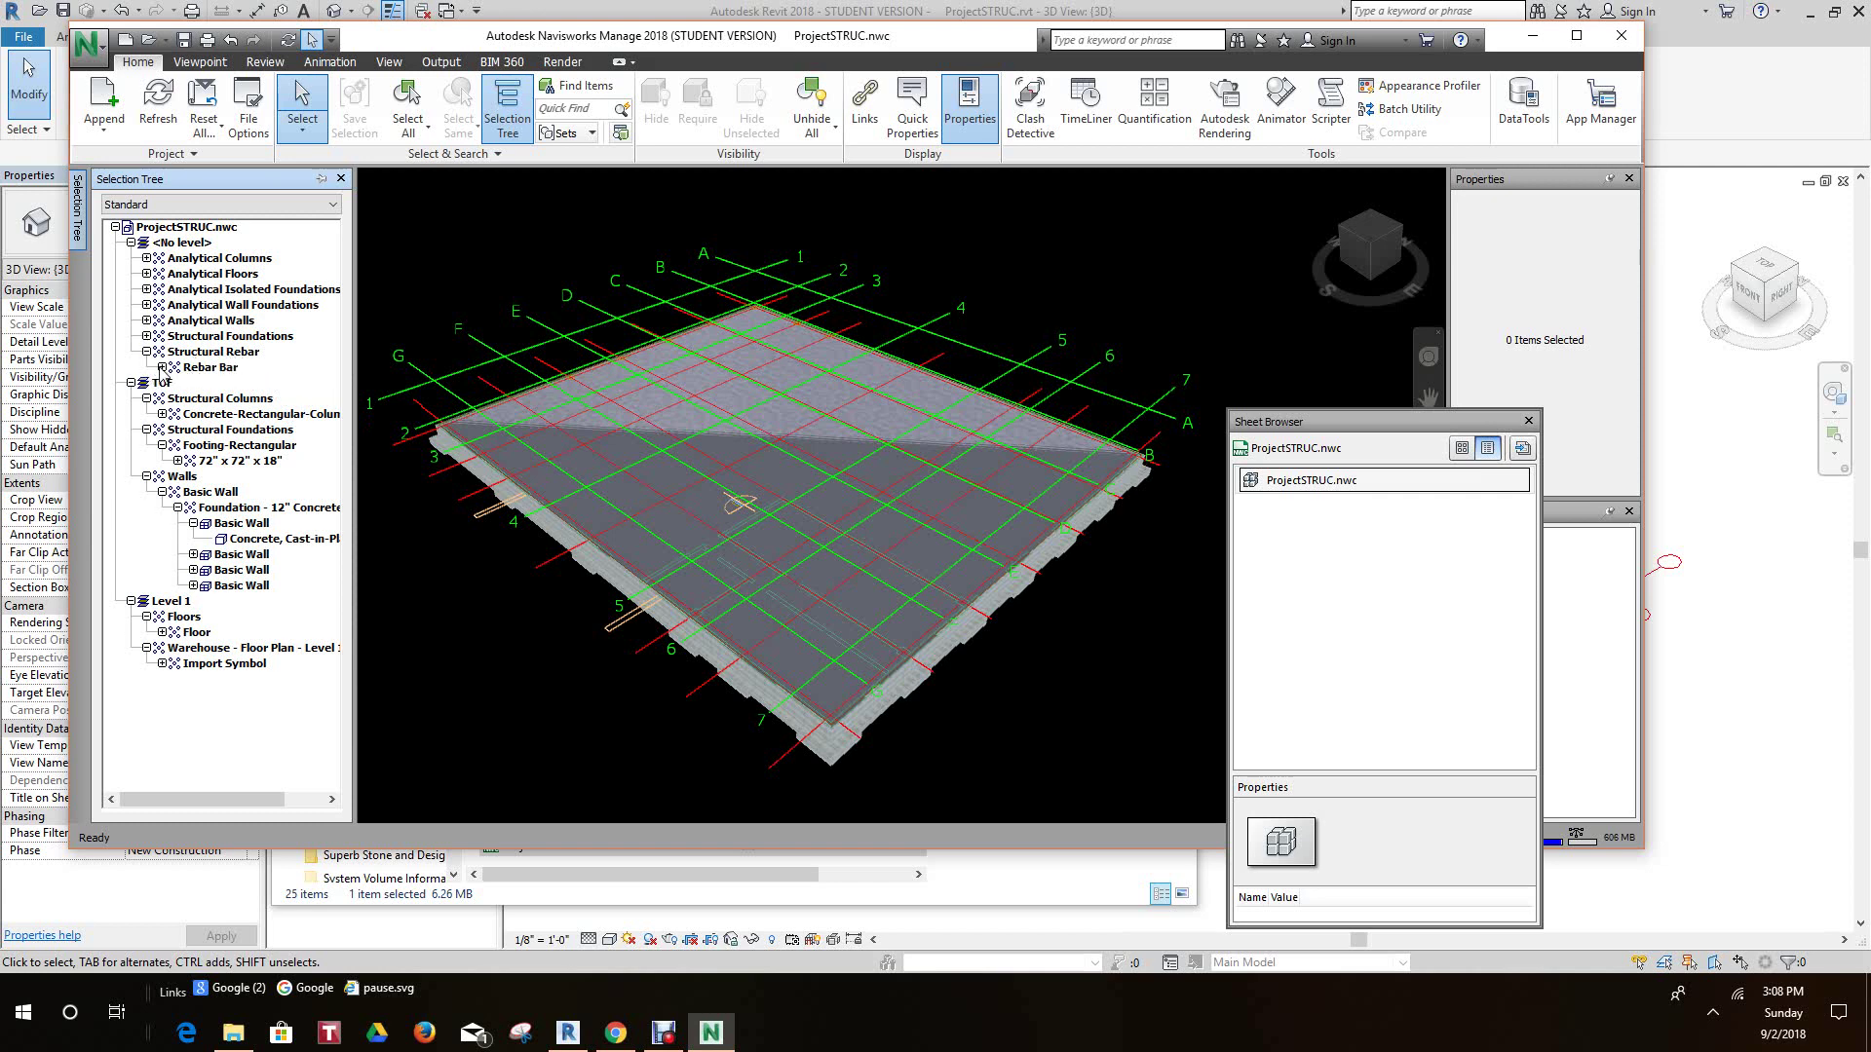
left_click(162, 367)
left_click(178, 383)
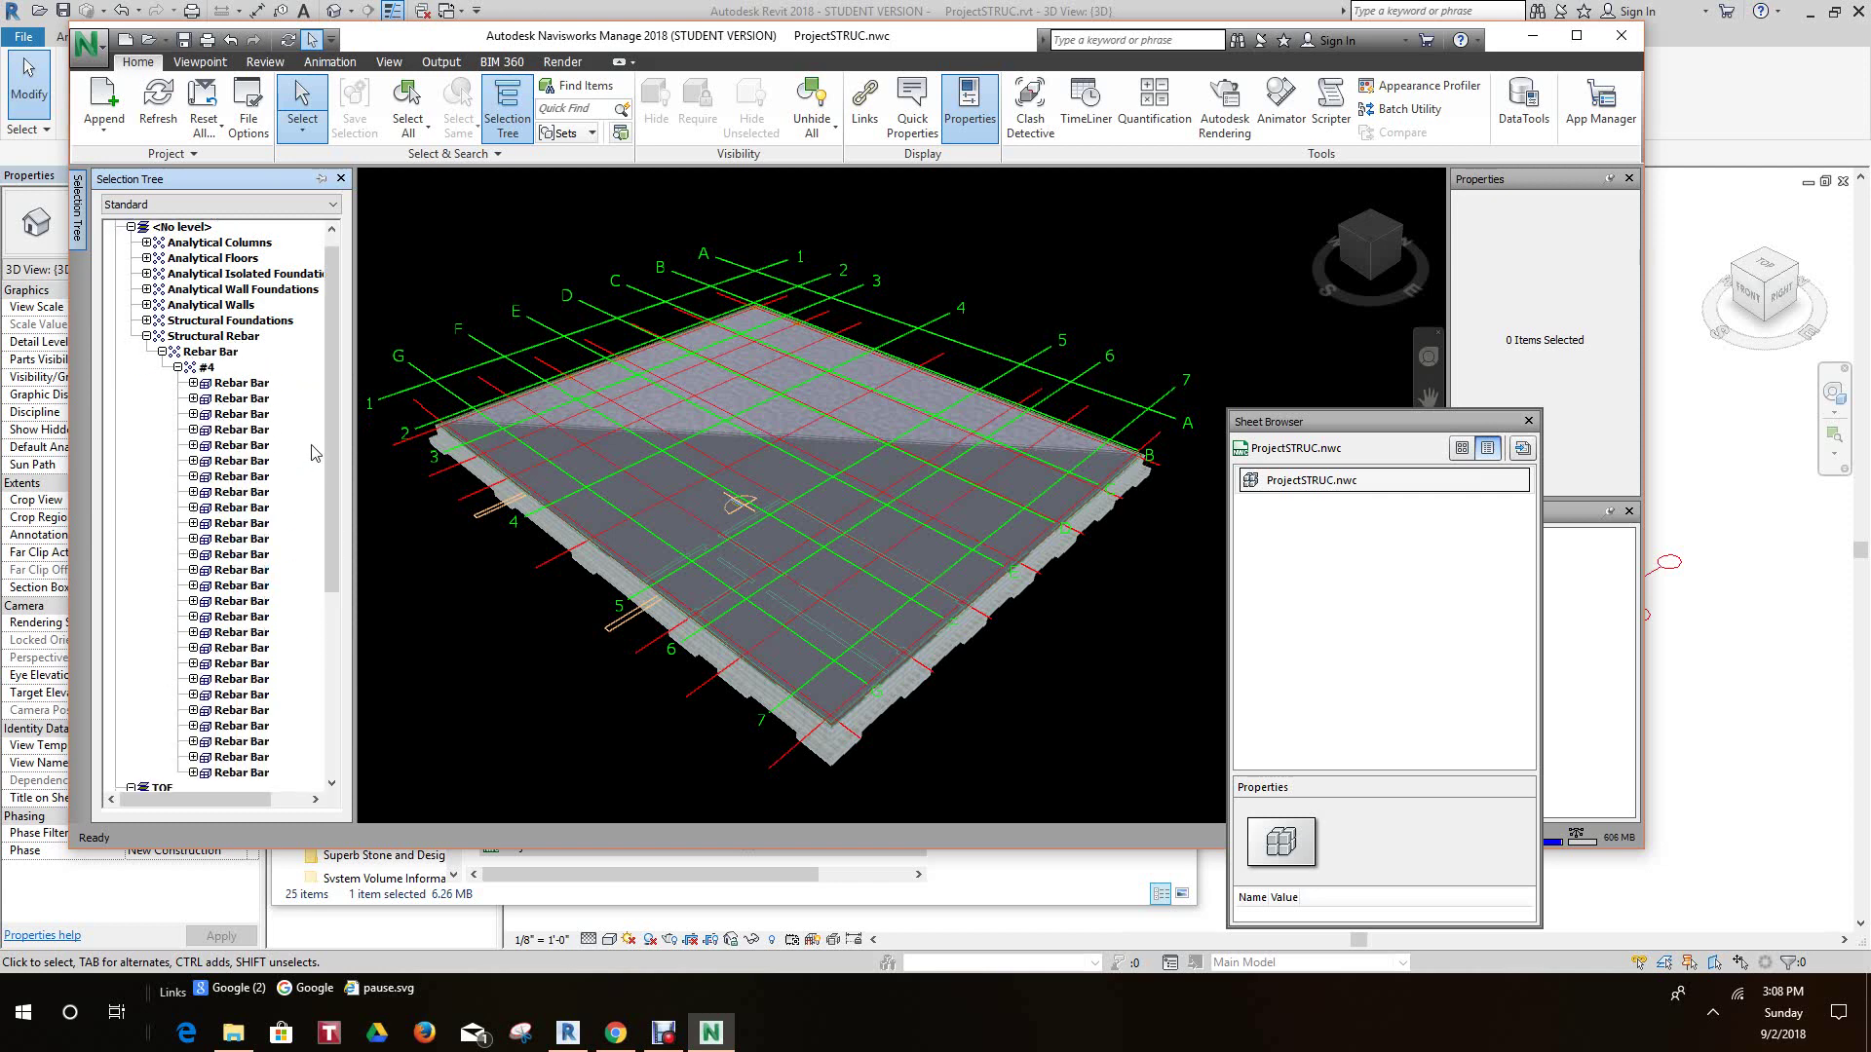
scroll(325, 428, "down", 4)
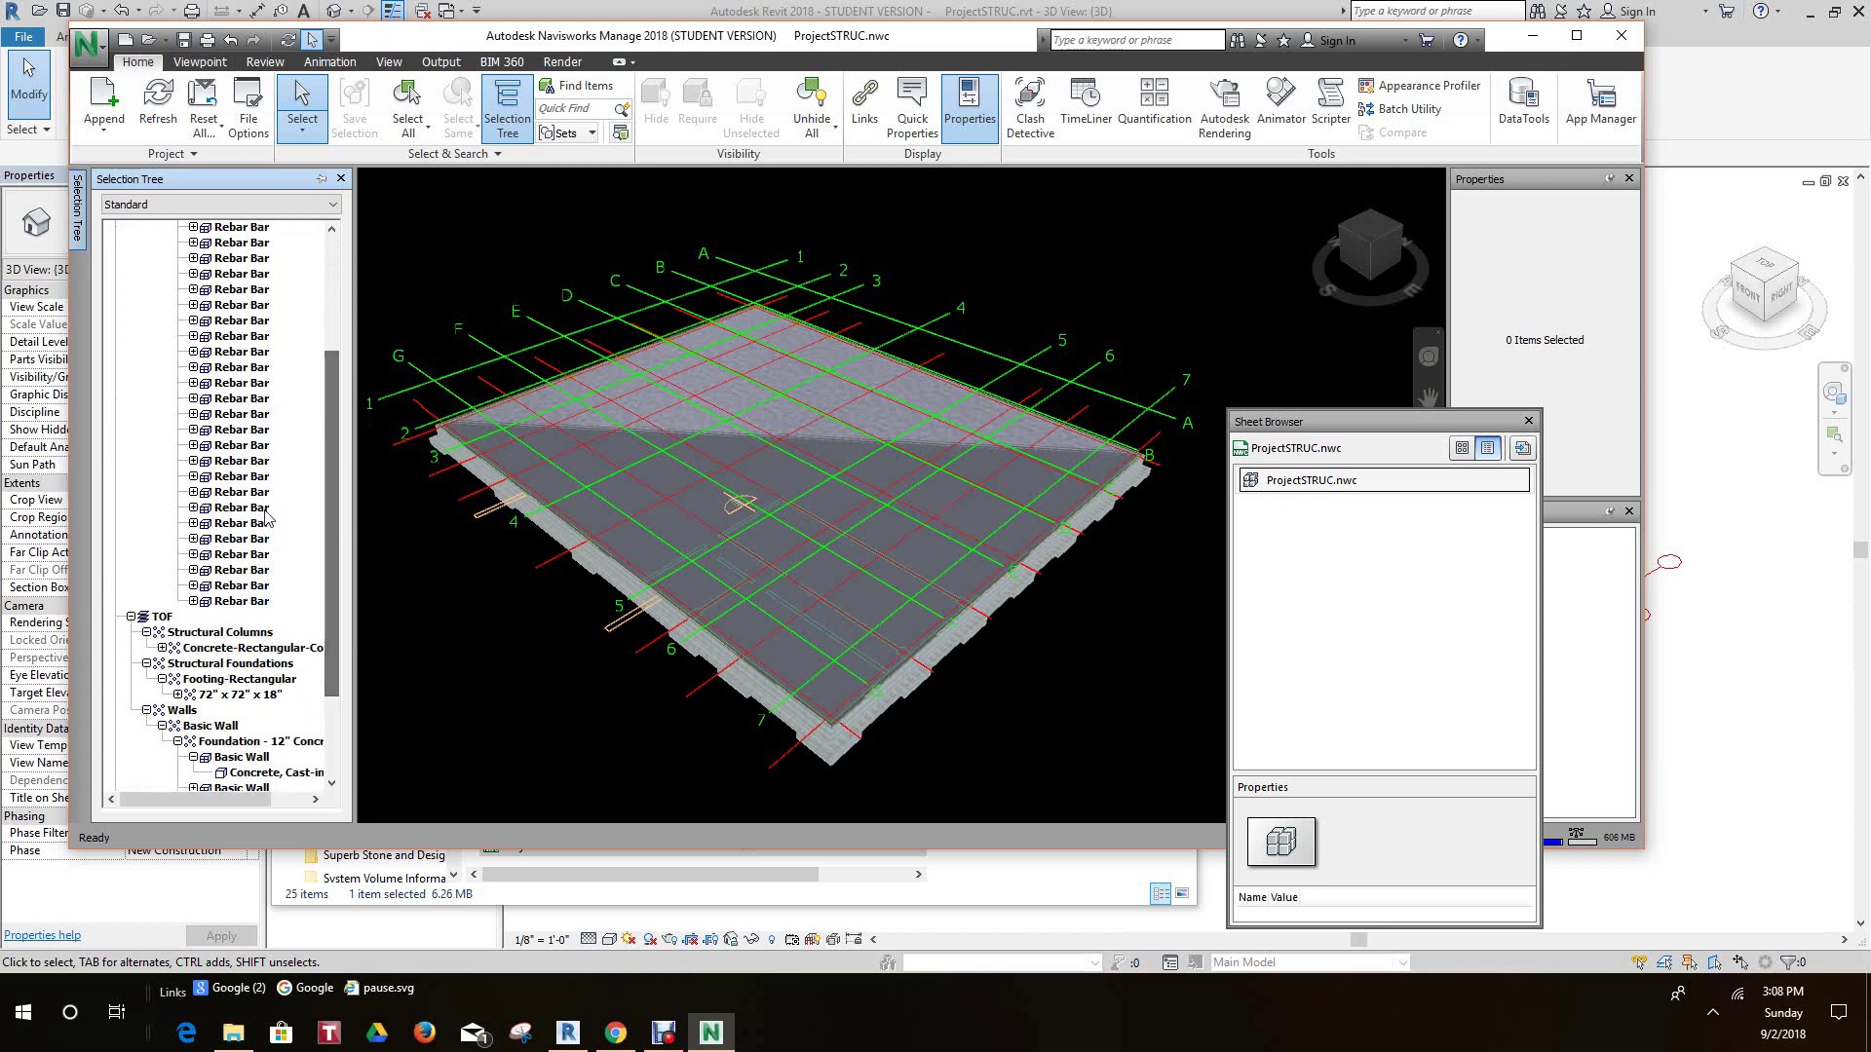
scroll(268, 517, "up", 4)
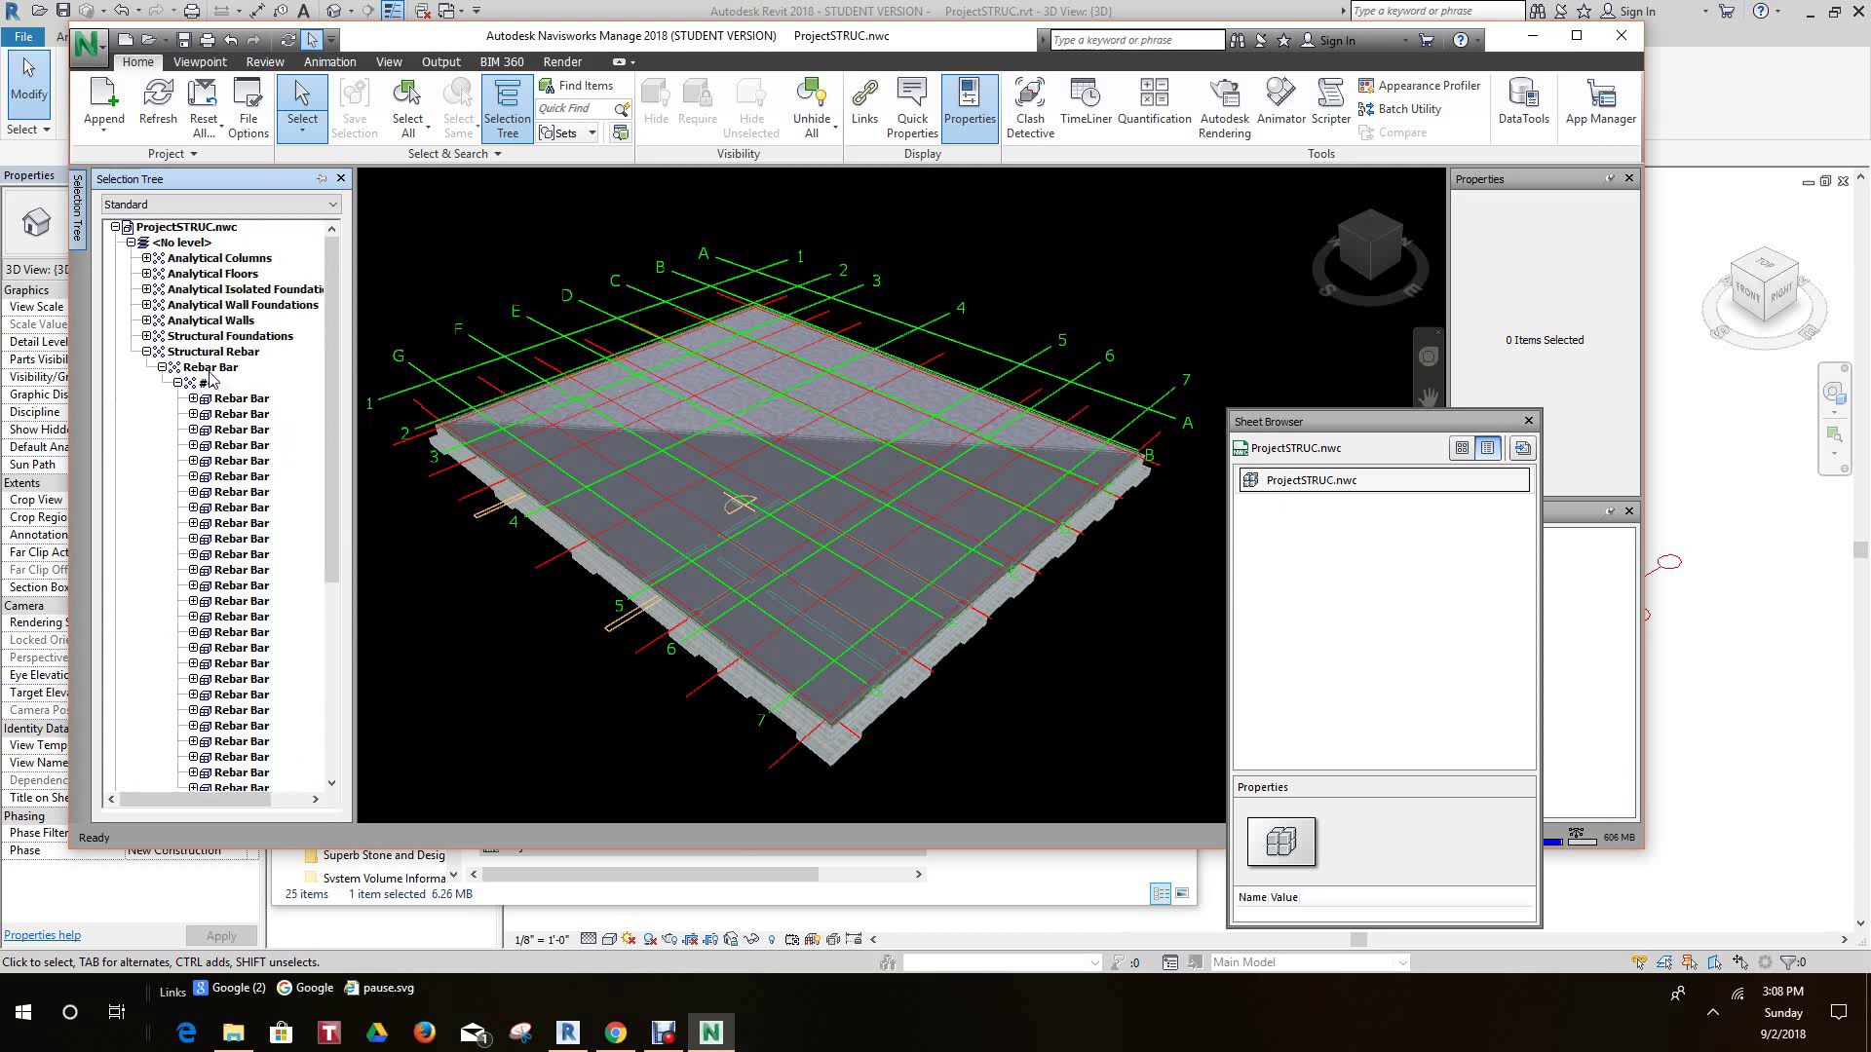
- Select the whole Rebar Bar family under Structural Rebar in the selection tree
left_click(210, 370)
right_click(210, 378)
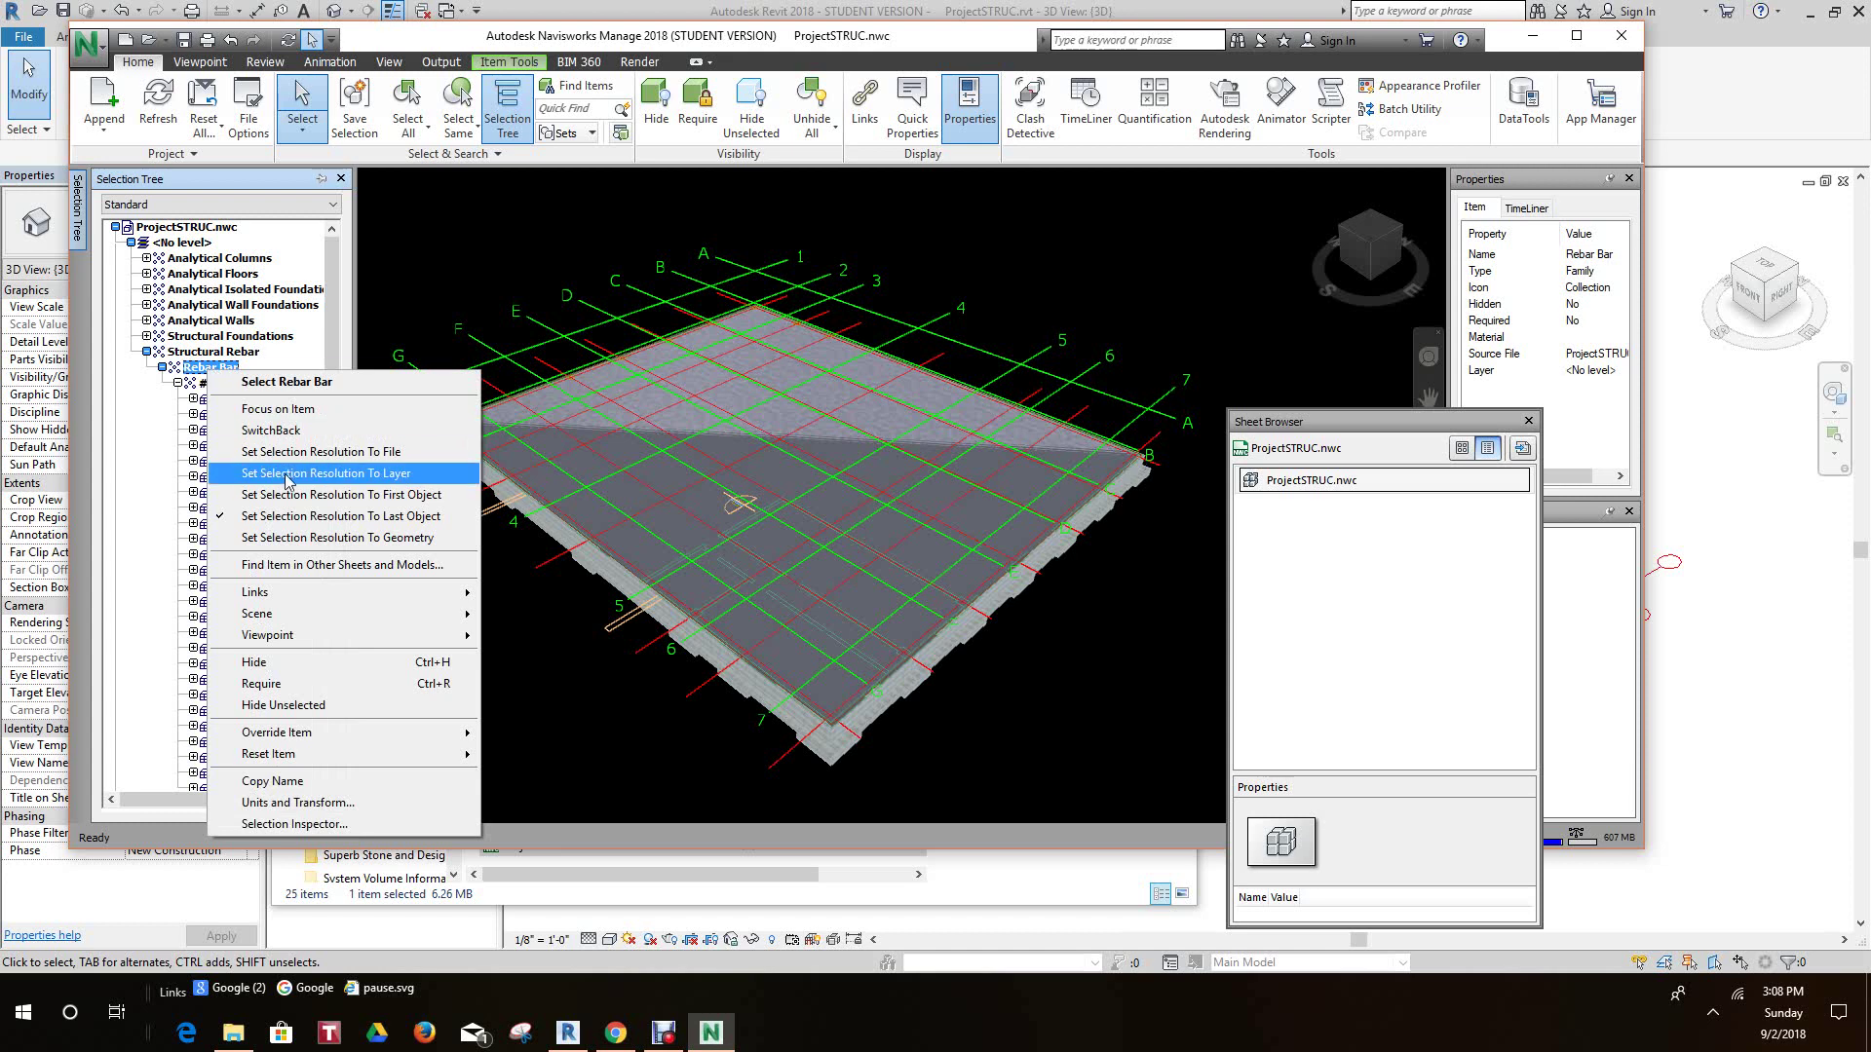
left_click(434, 257)
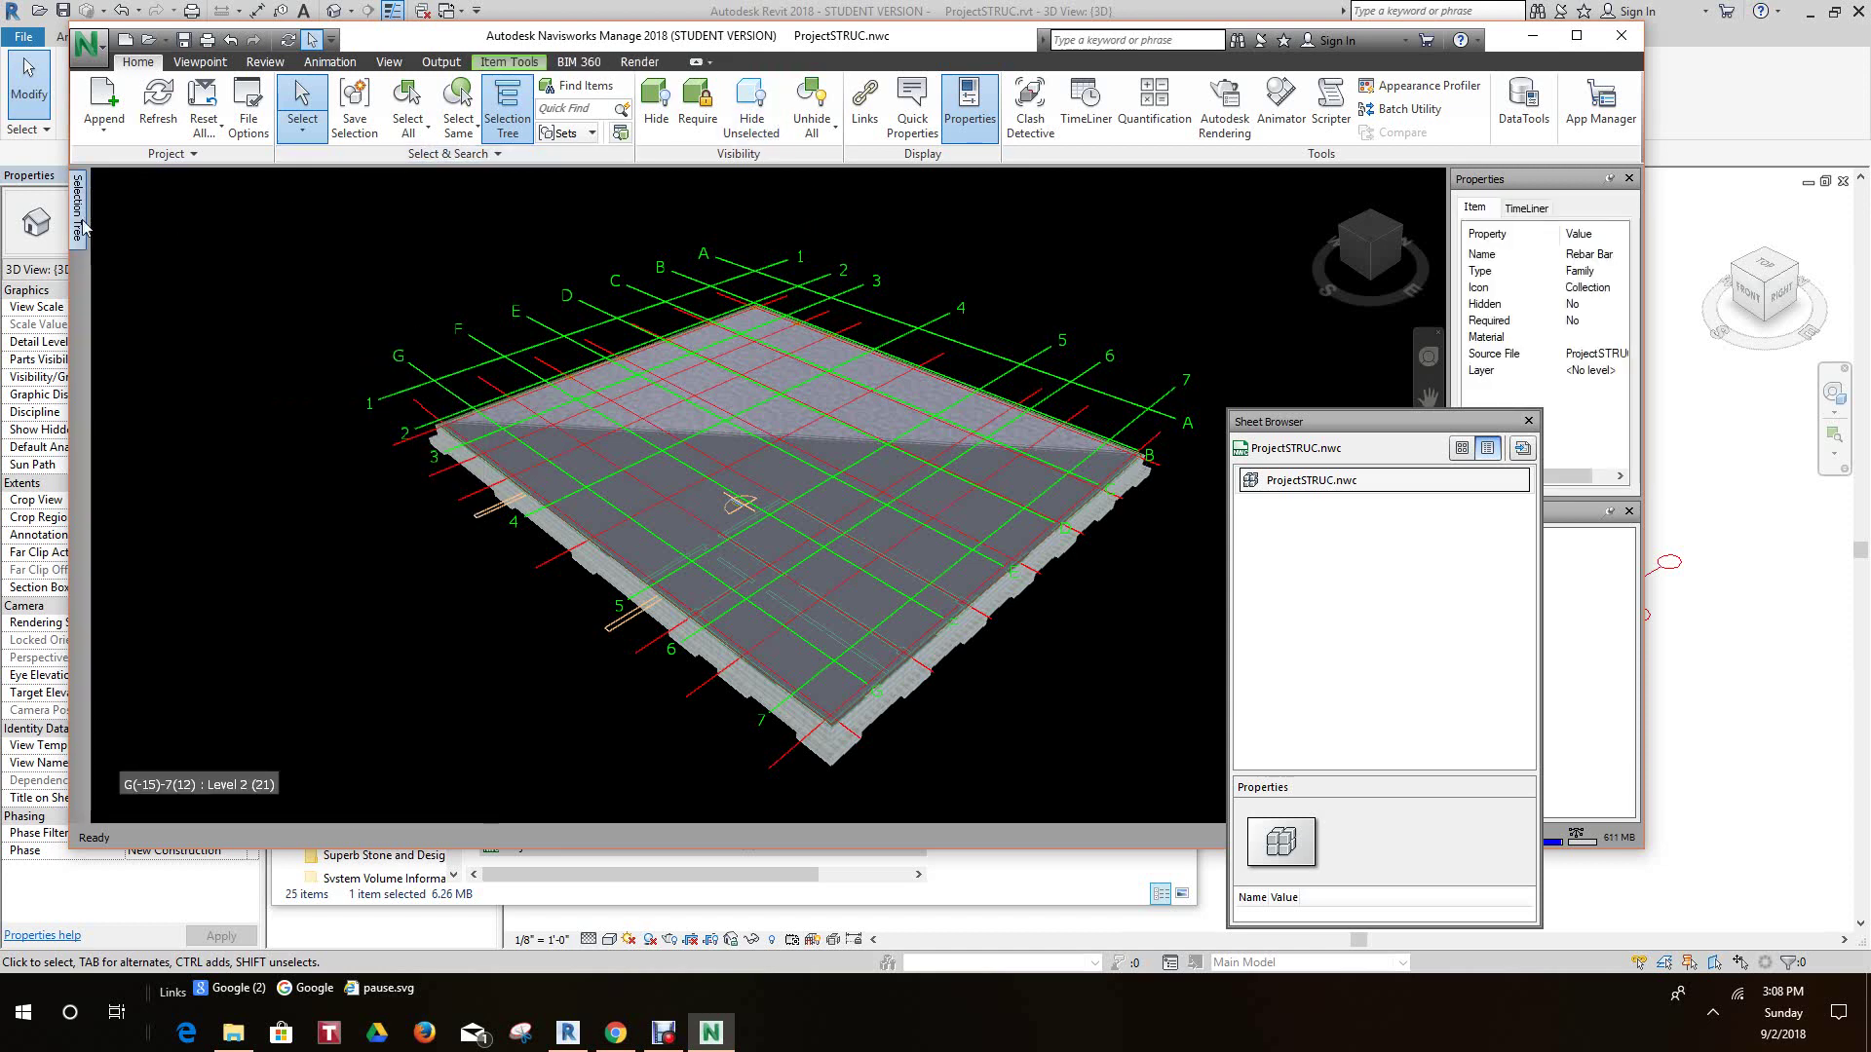
mouse_move(83, 226)
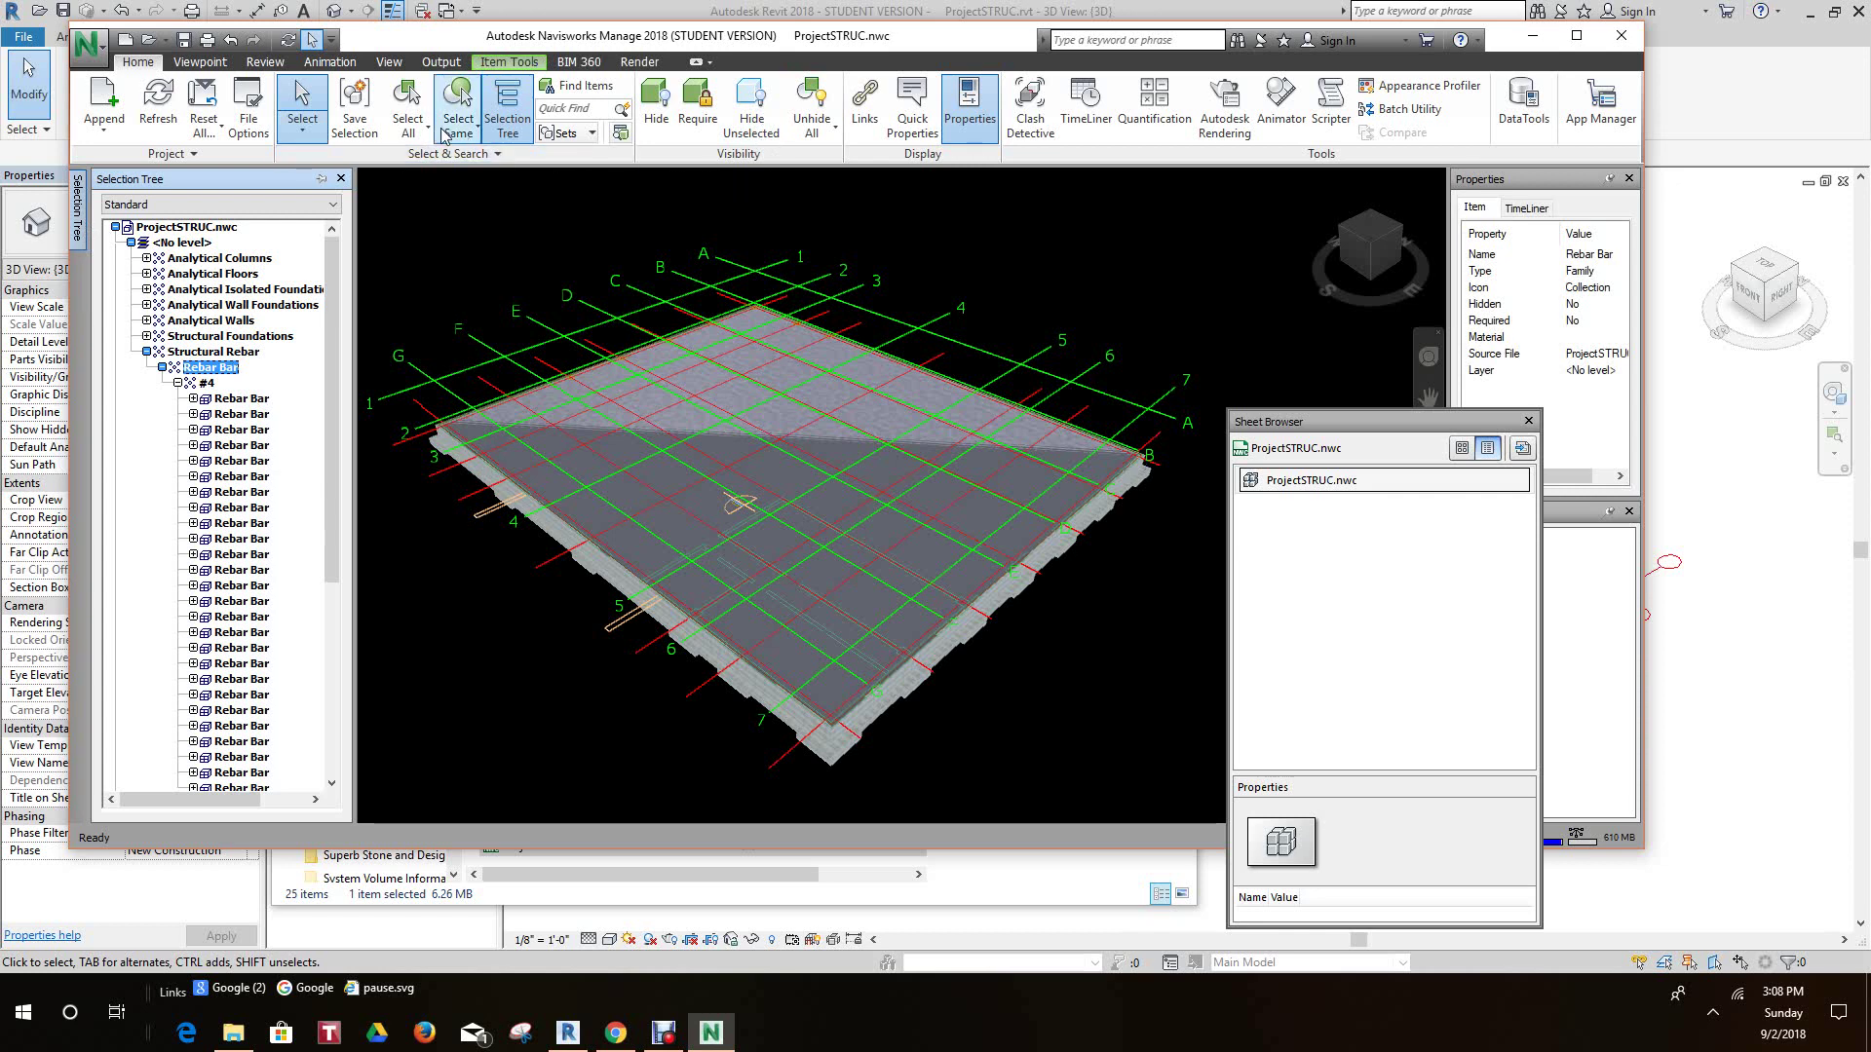
- Select the entire model, and replace that selection with the first individual #4 bar under Structural Rebar
left_click(407, 102)
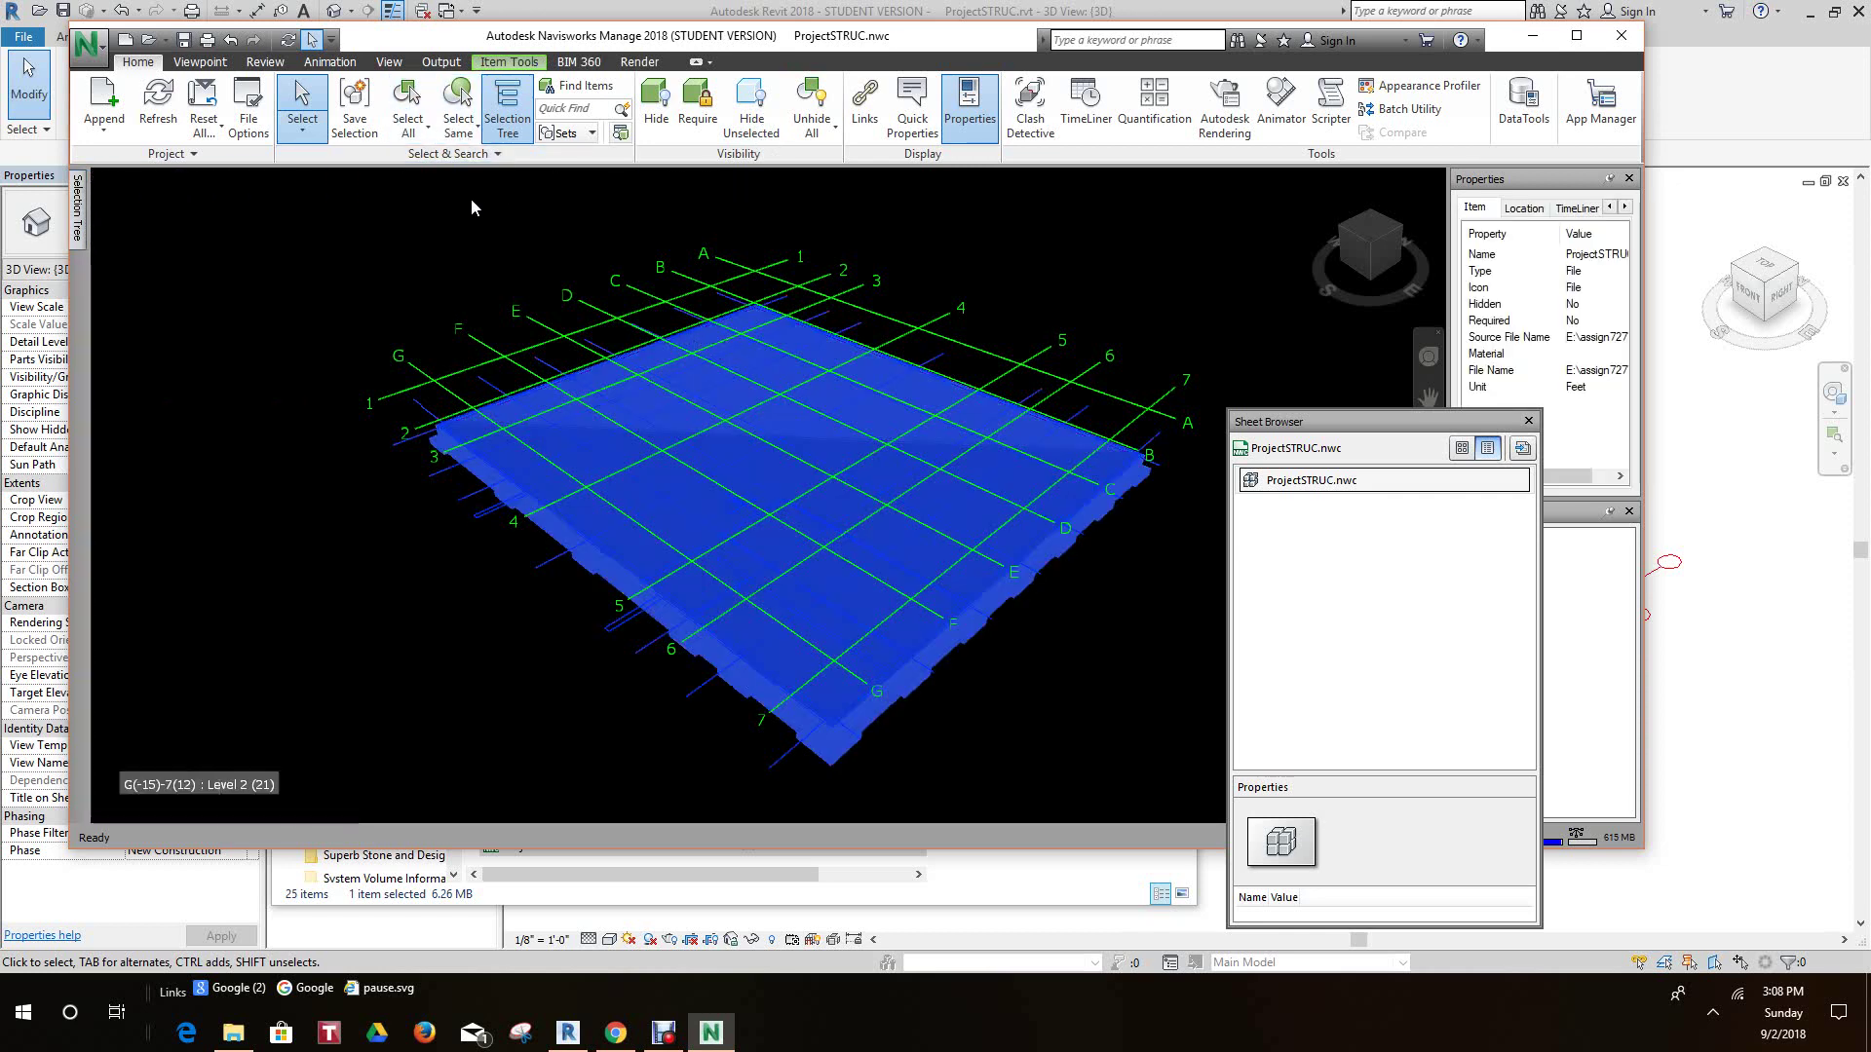
left_click(78, 224)
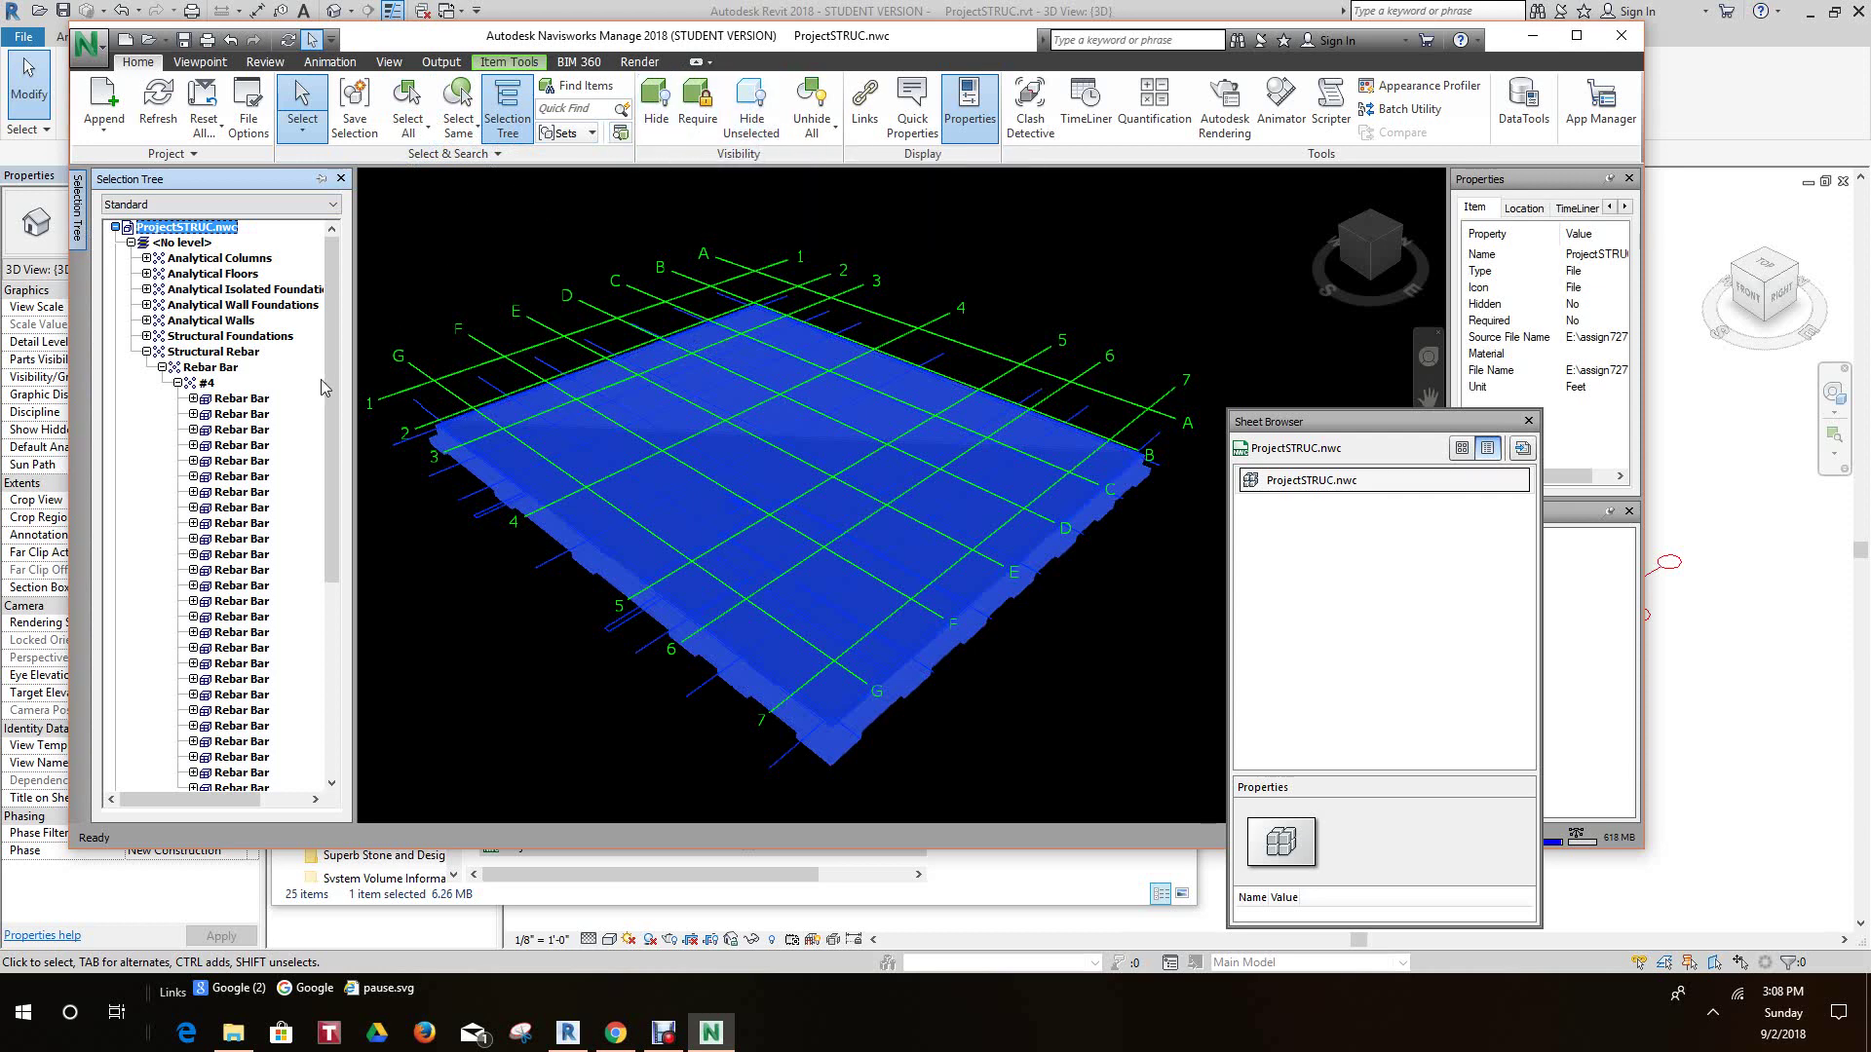
left_click(255, 401)
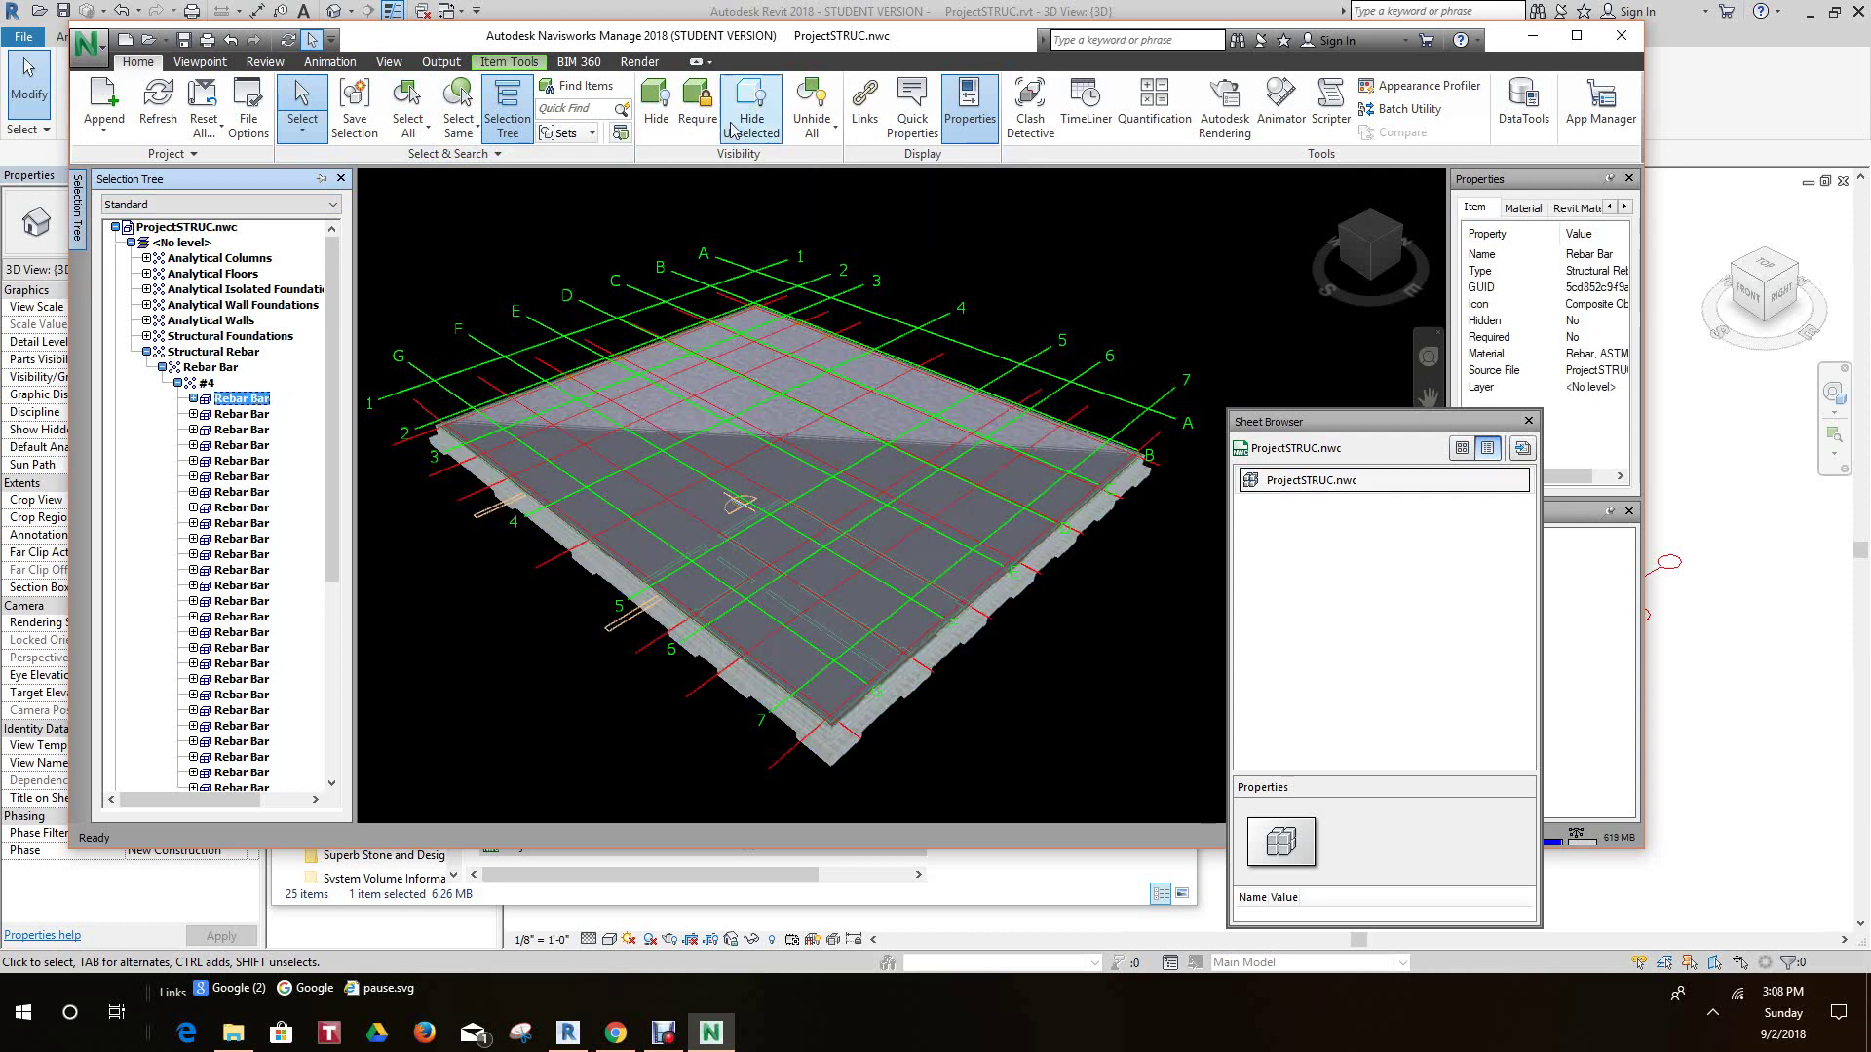
left_click(814, 127)
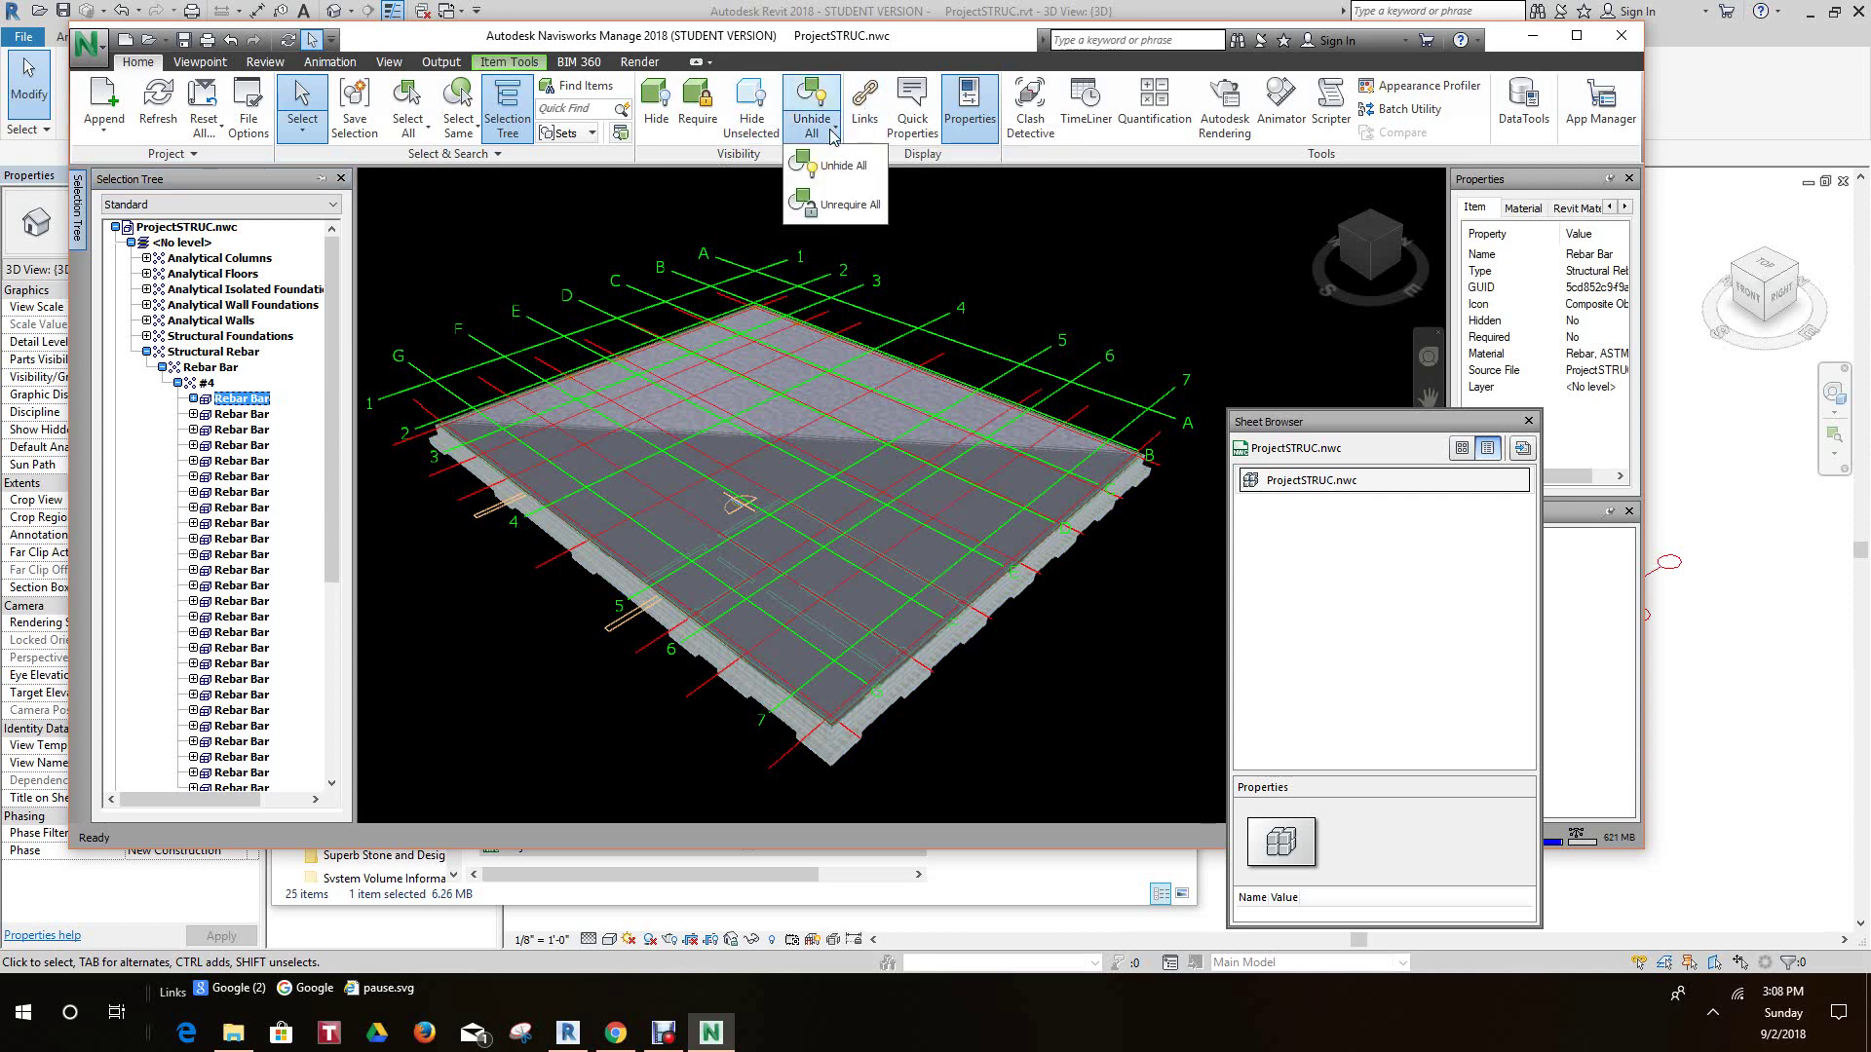
left_click(959, 226)
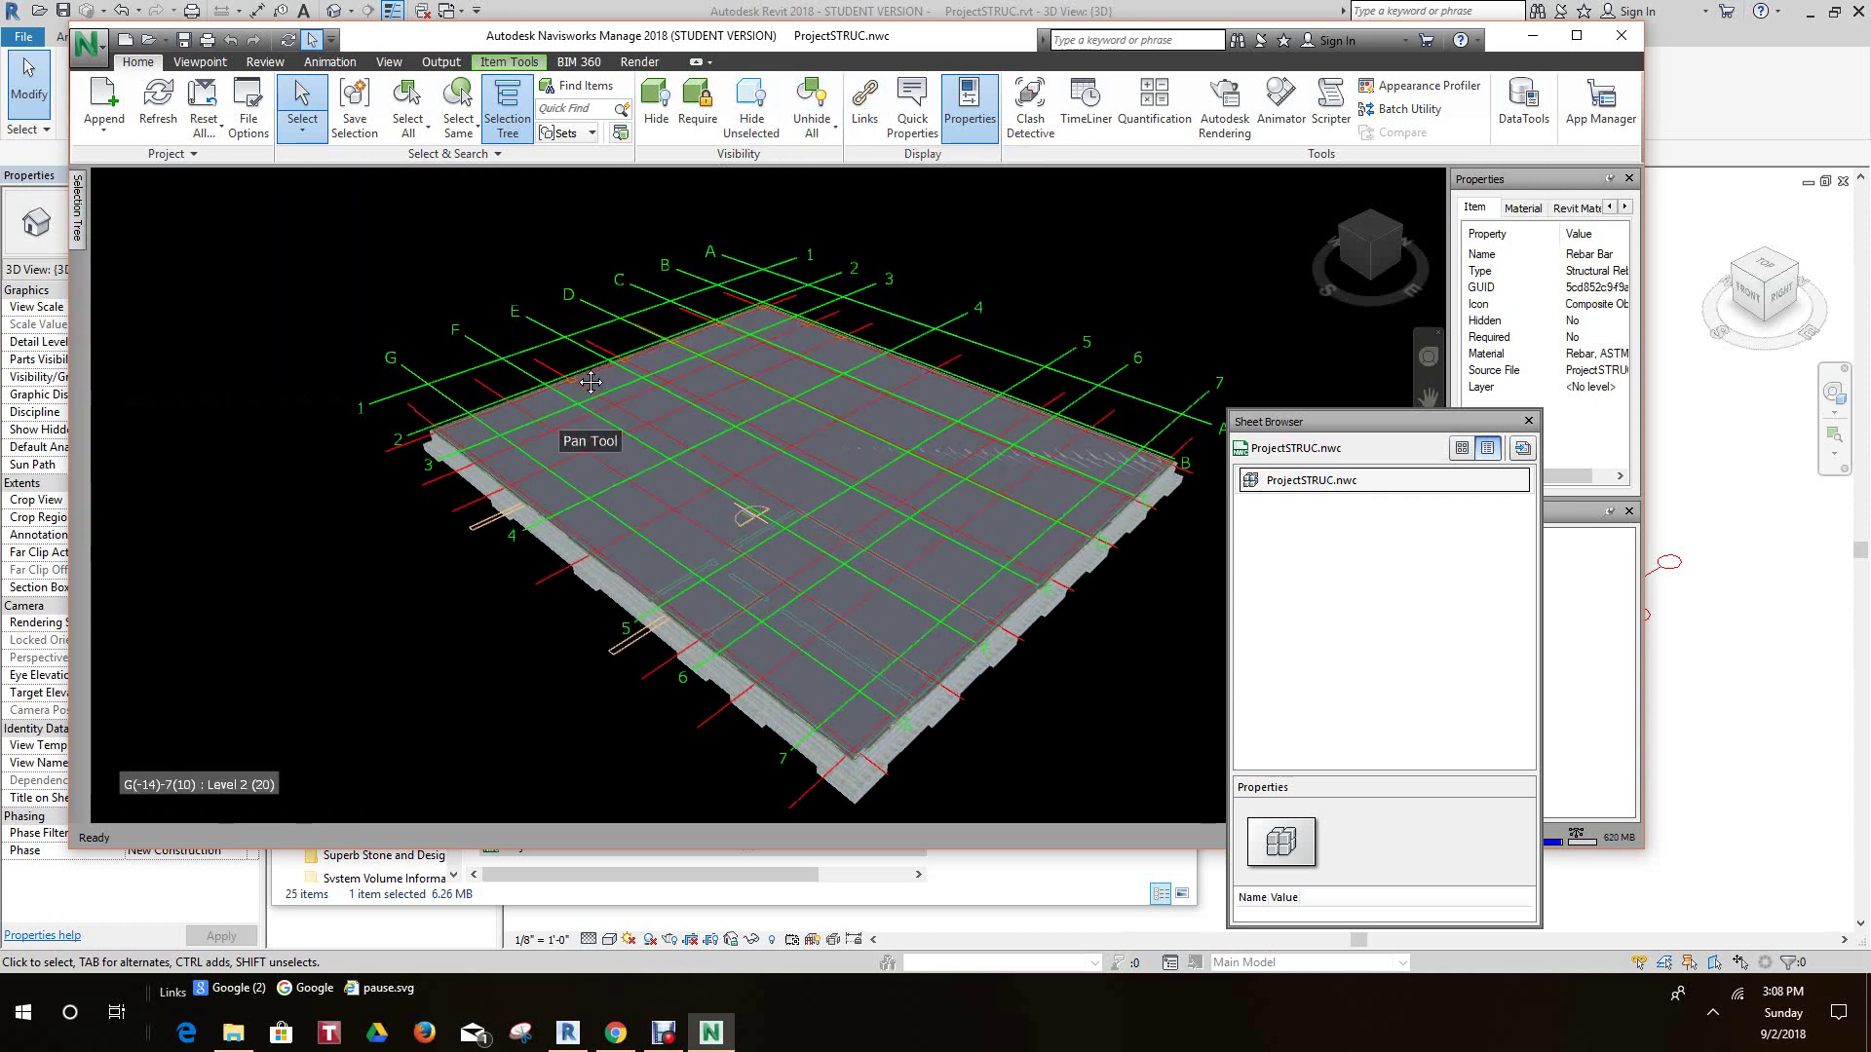
- Examine the slab and foundation walls from several angles, including the back and the home view, with the single bar selected
scroll(629, 585, "up", 3)
scroll(615, 581, "down", 2)
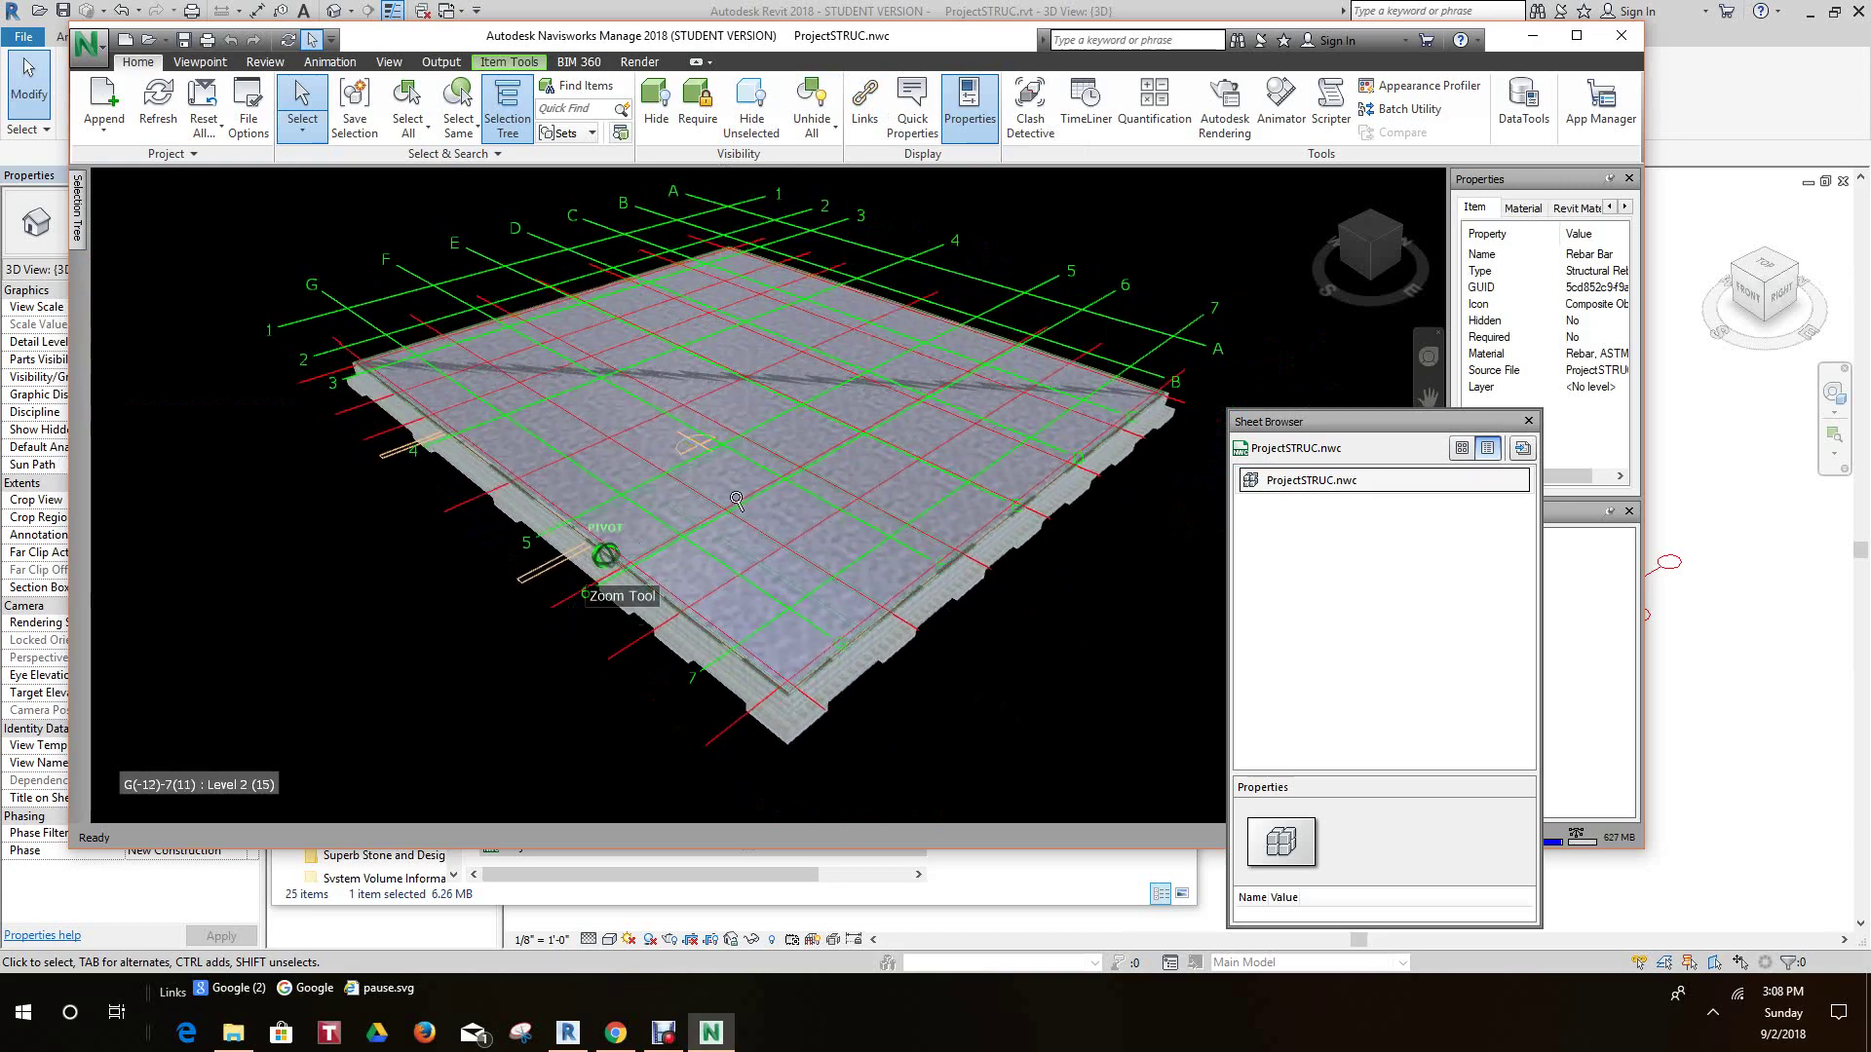
left_click_drag(1354, 243, 1003, 133)
left_click_drag(1364, 185, 1379, 419)
left_click(1312, 182)
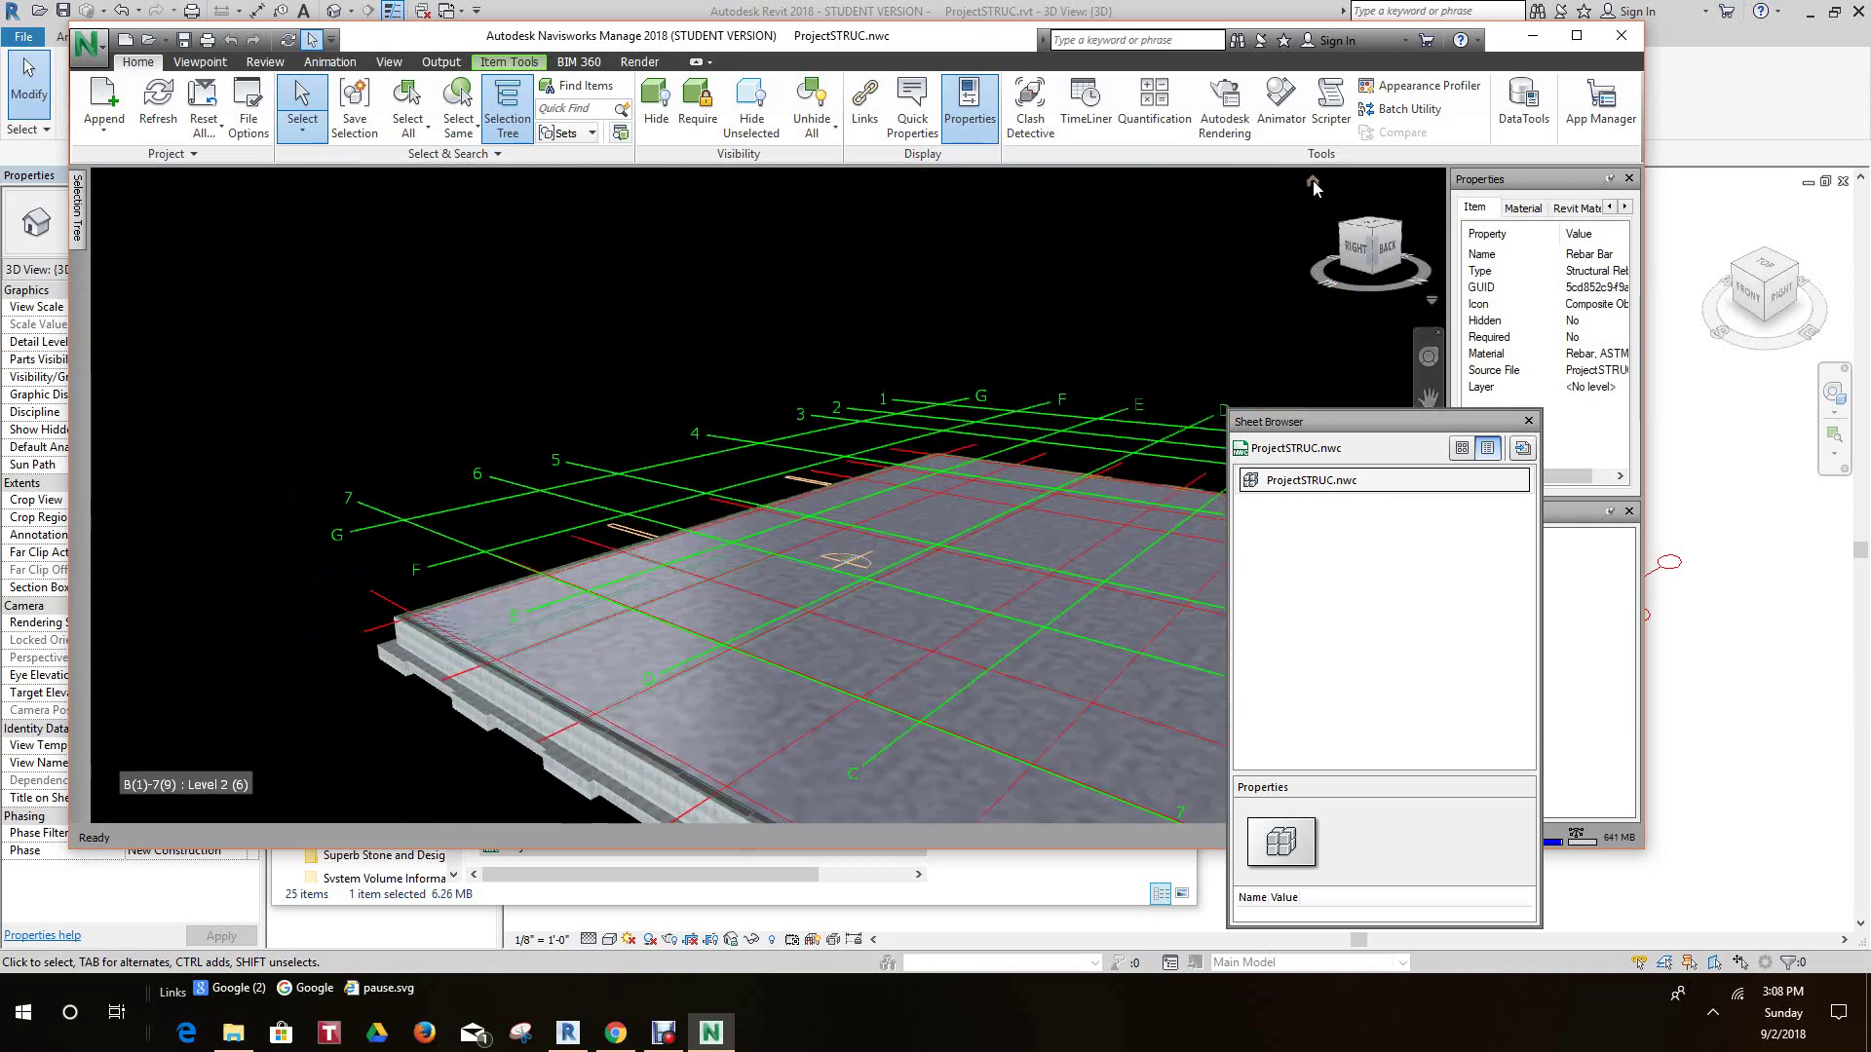
middle_click_drag(993, 755, 997, 768)
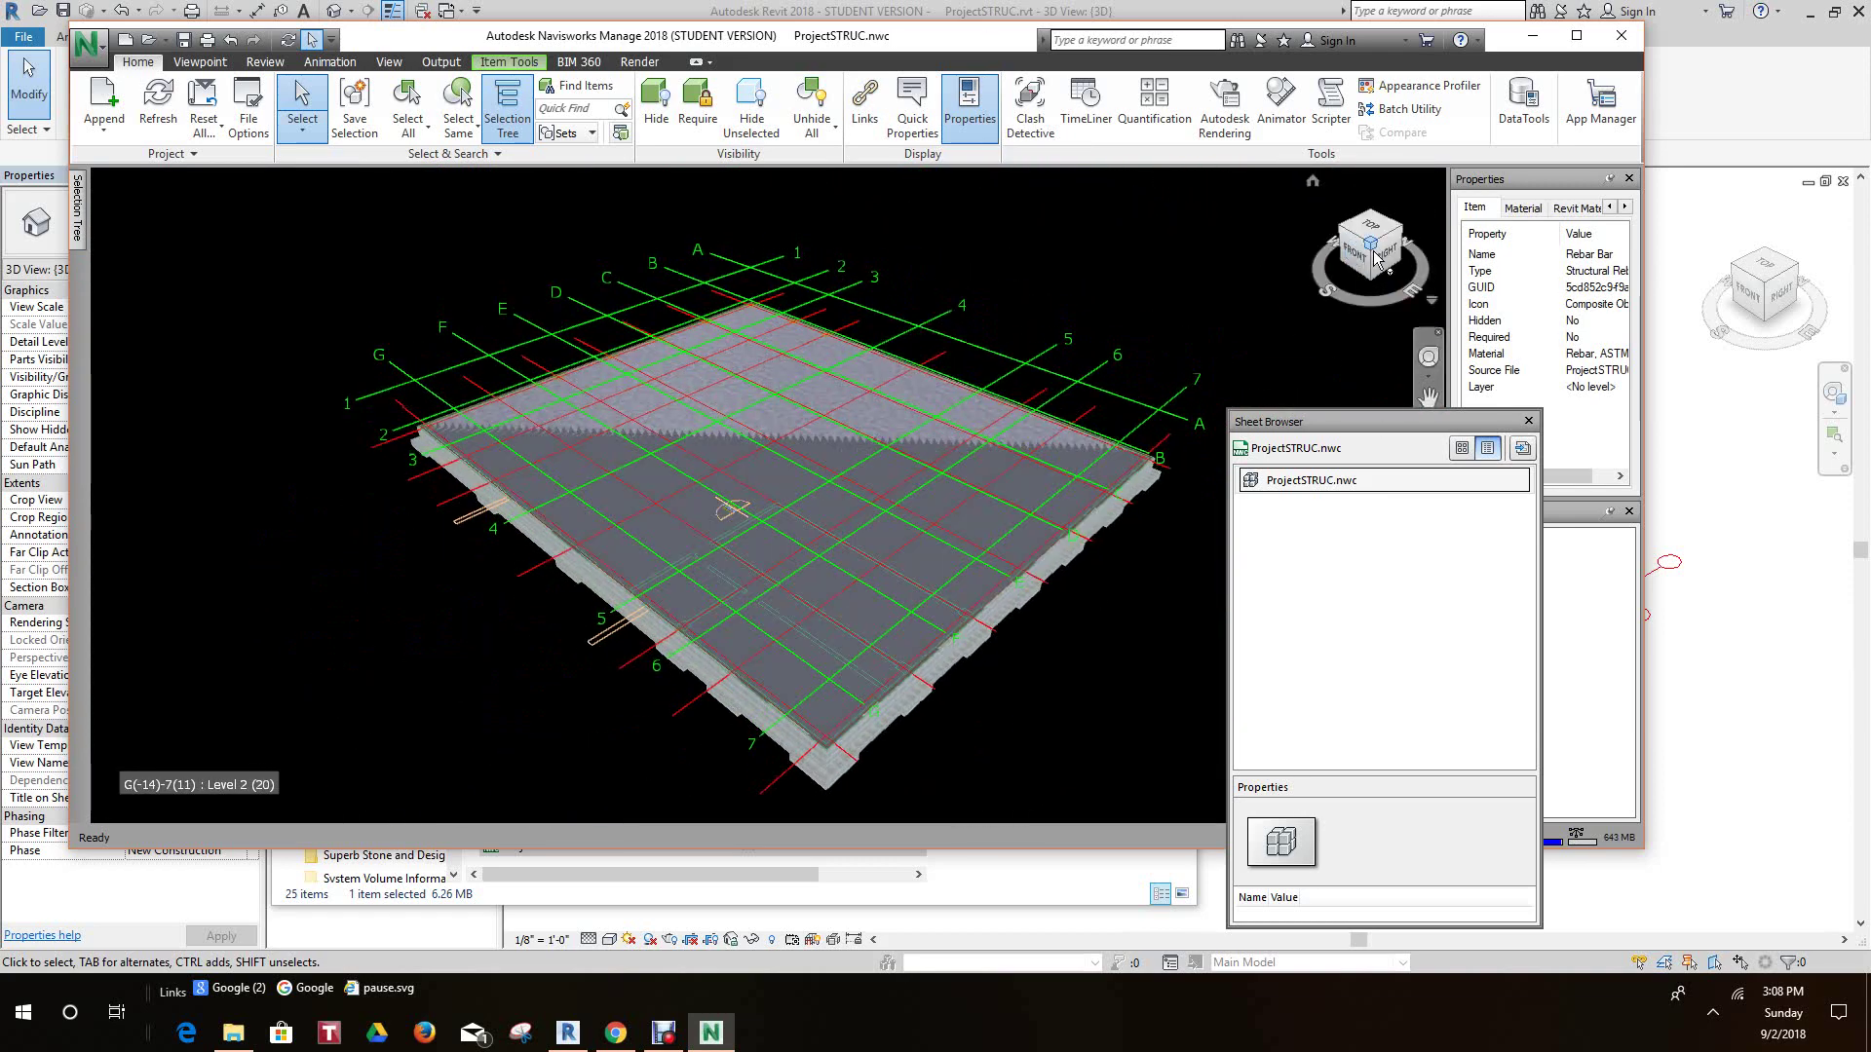
left_click_drag(1356, 255, 1349, 229)
- Select the #4 type and then its parent Rebar Bar family under Structural Rebar
mouse_move(81, 208)
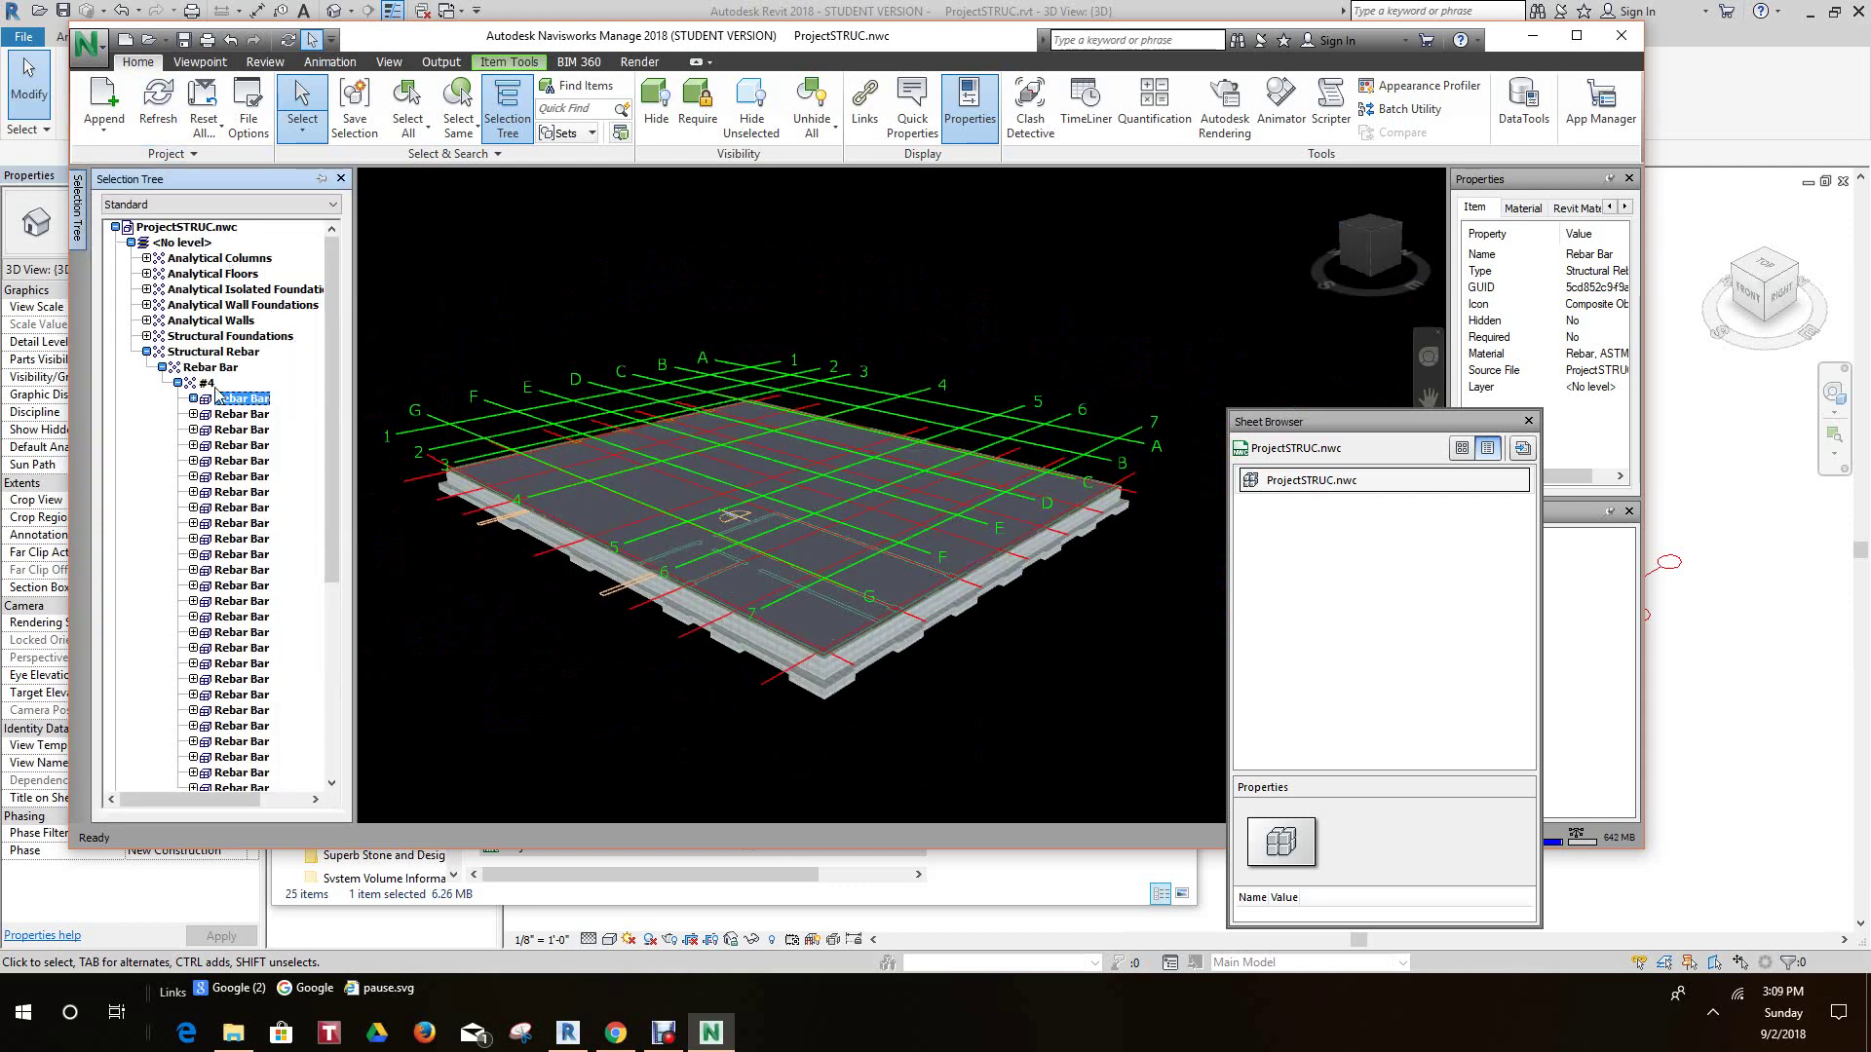
left_click(215, 388)
left_click(208, 385)
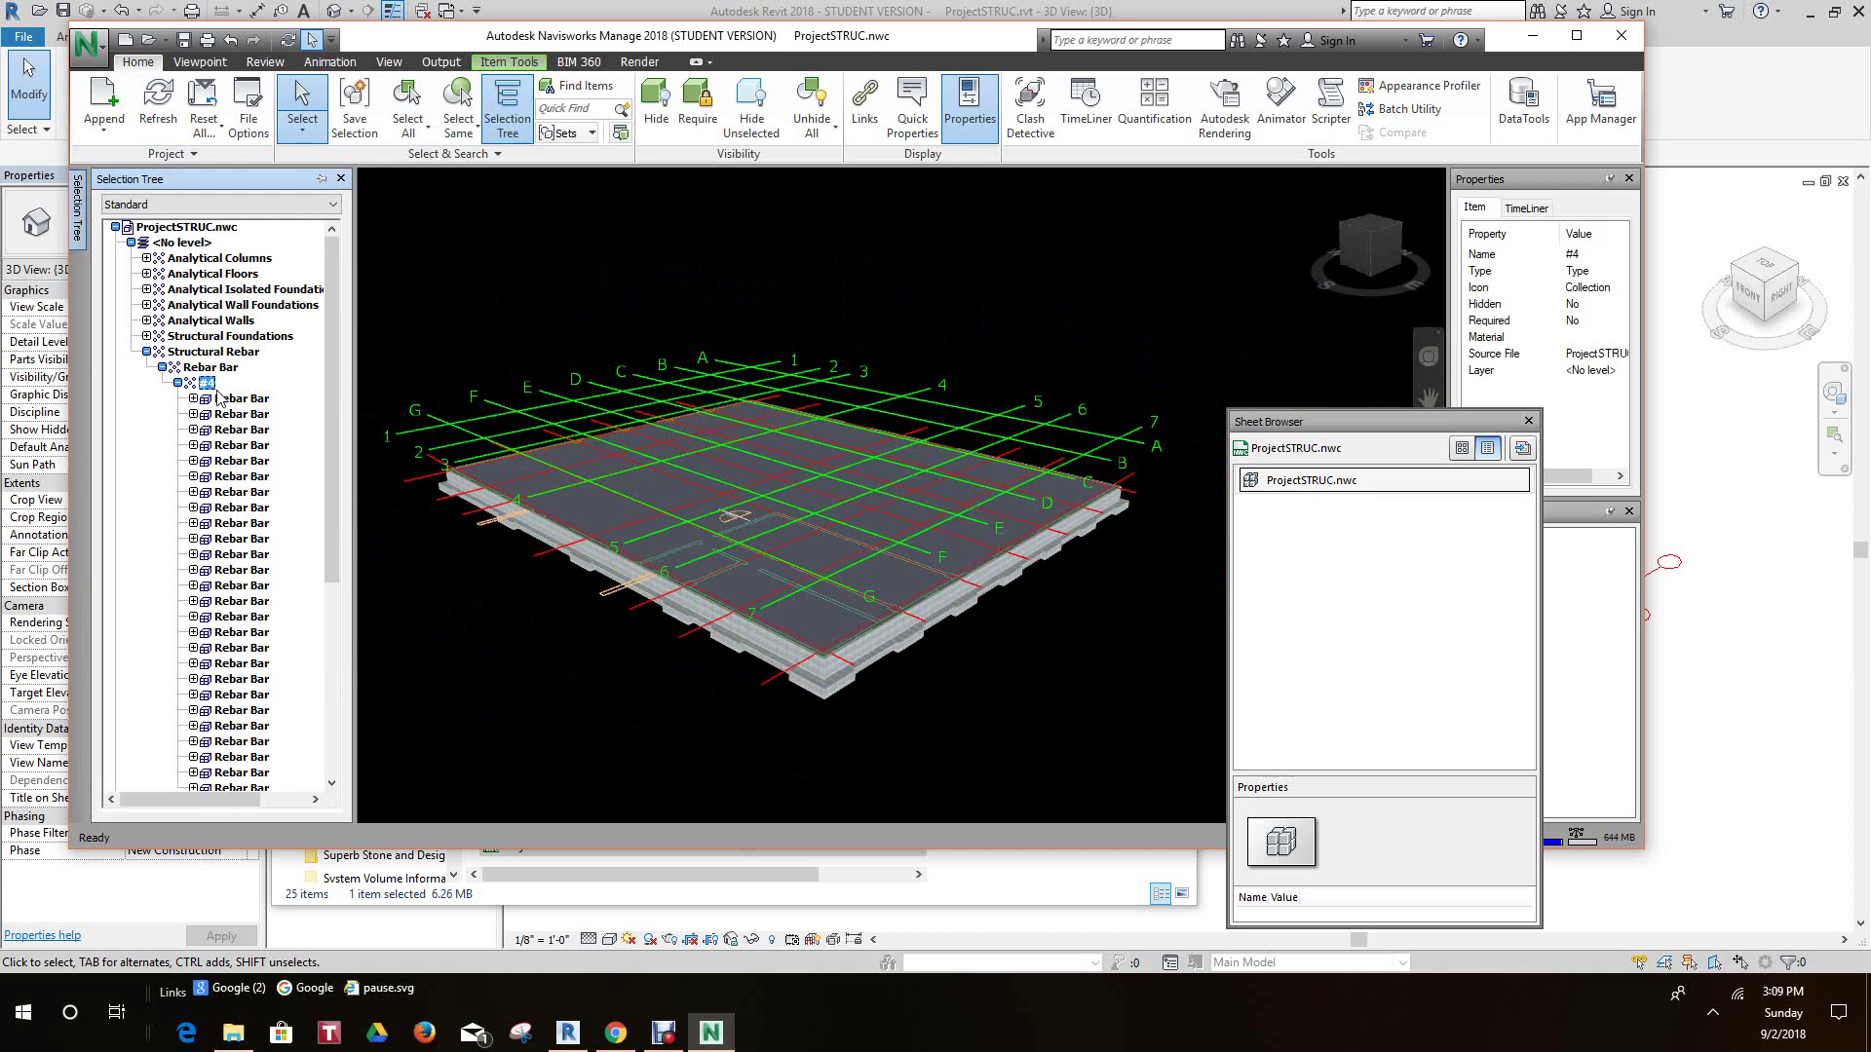
left_click(222, 370)
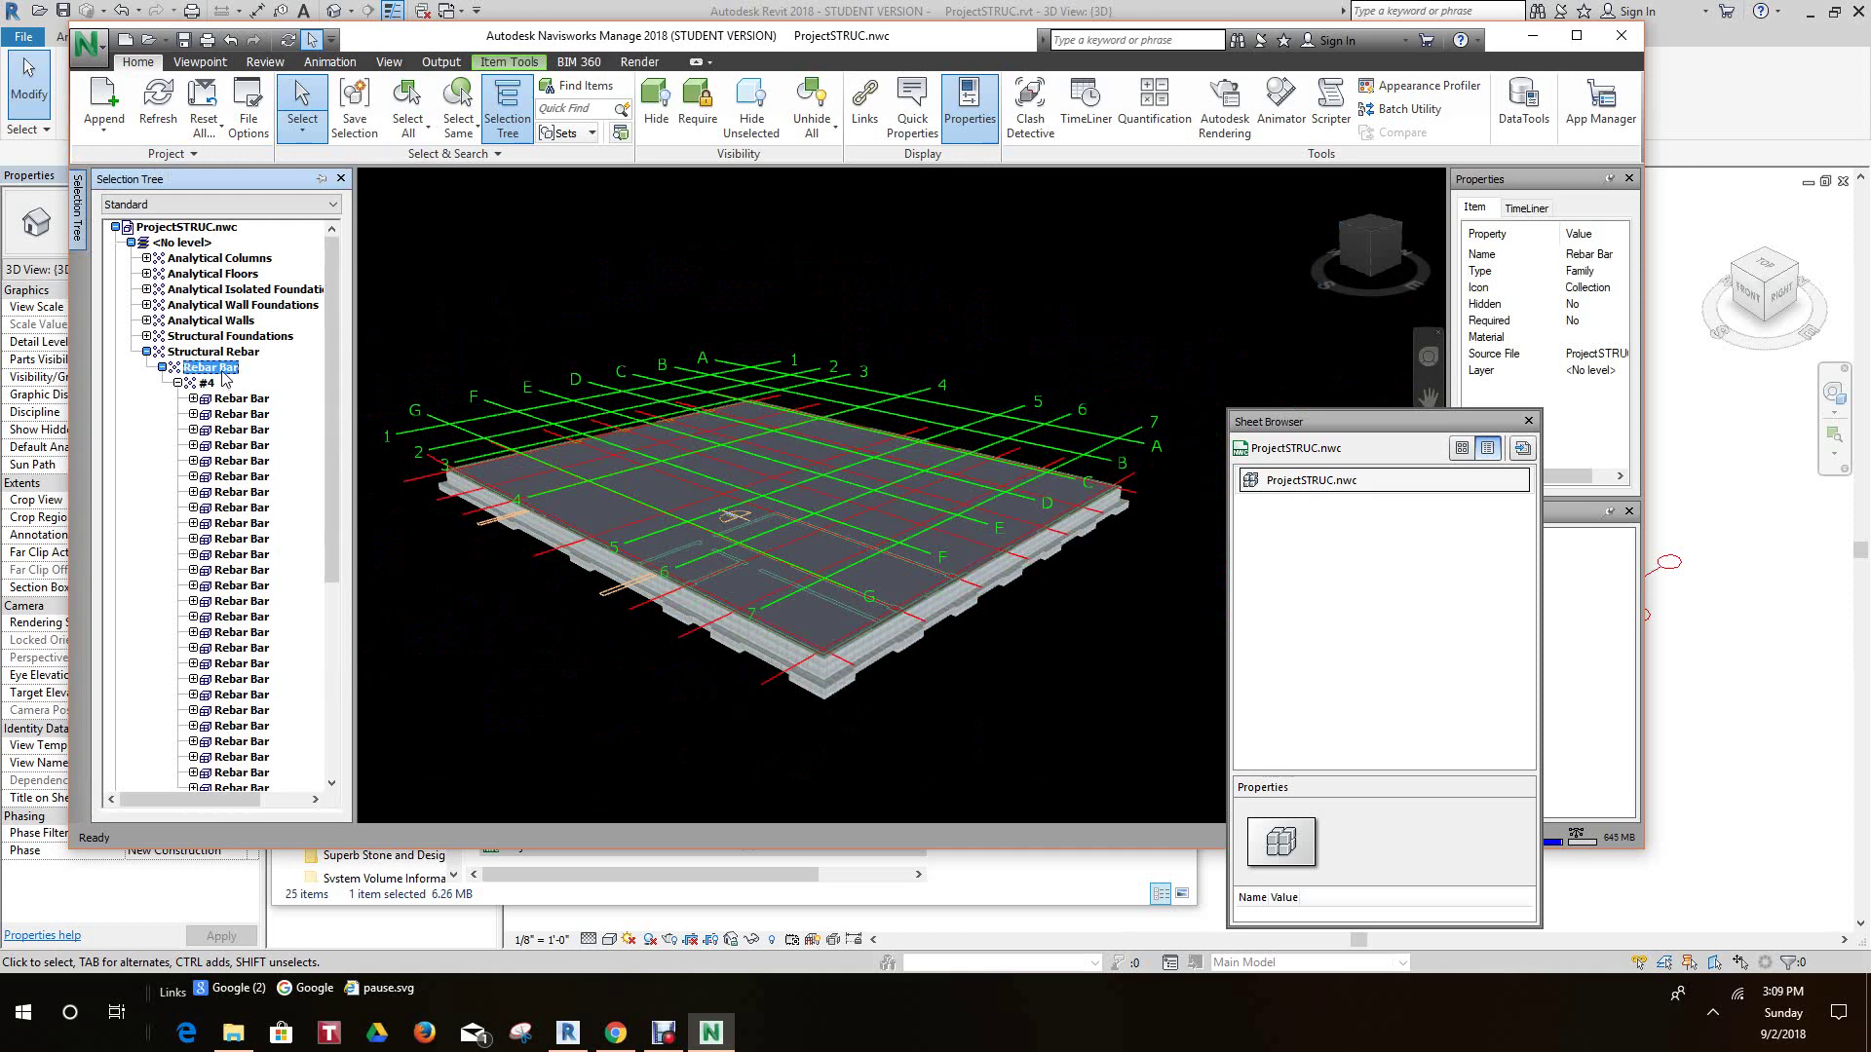
- Inspect the slab corner and review the visibility and item commands available for the selected Rebar Bar family
scroll(831, 658, "up", 4)
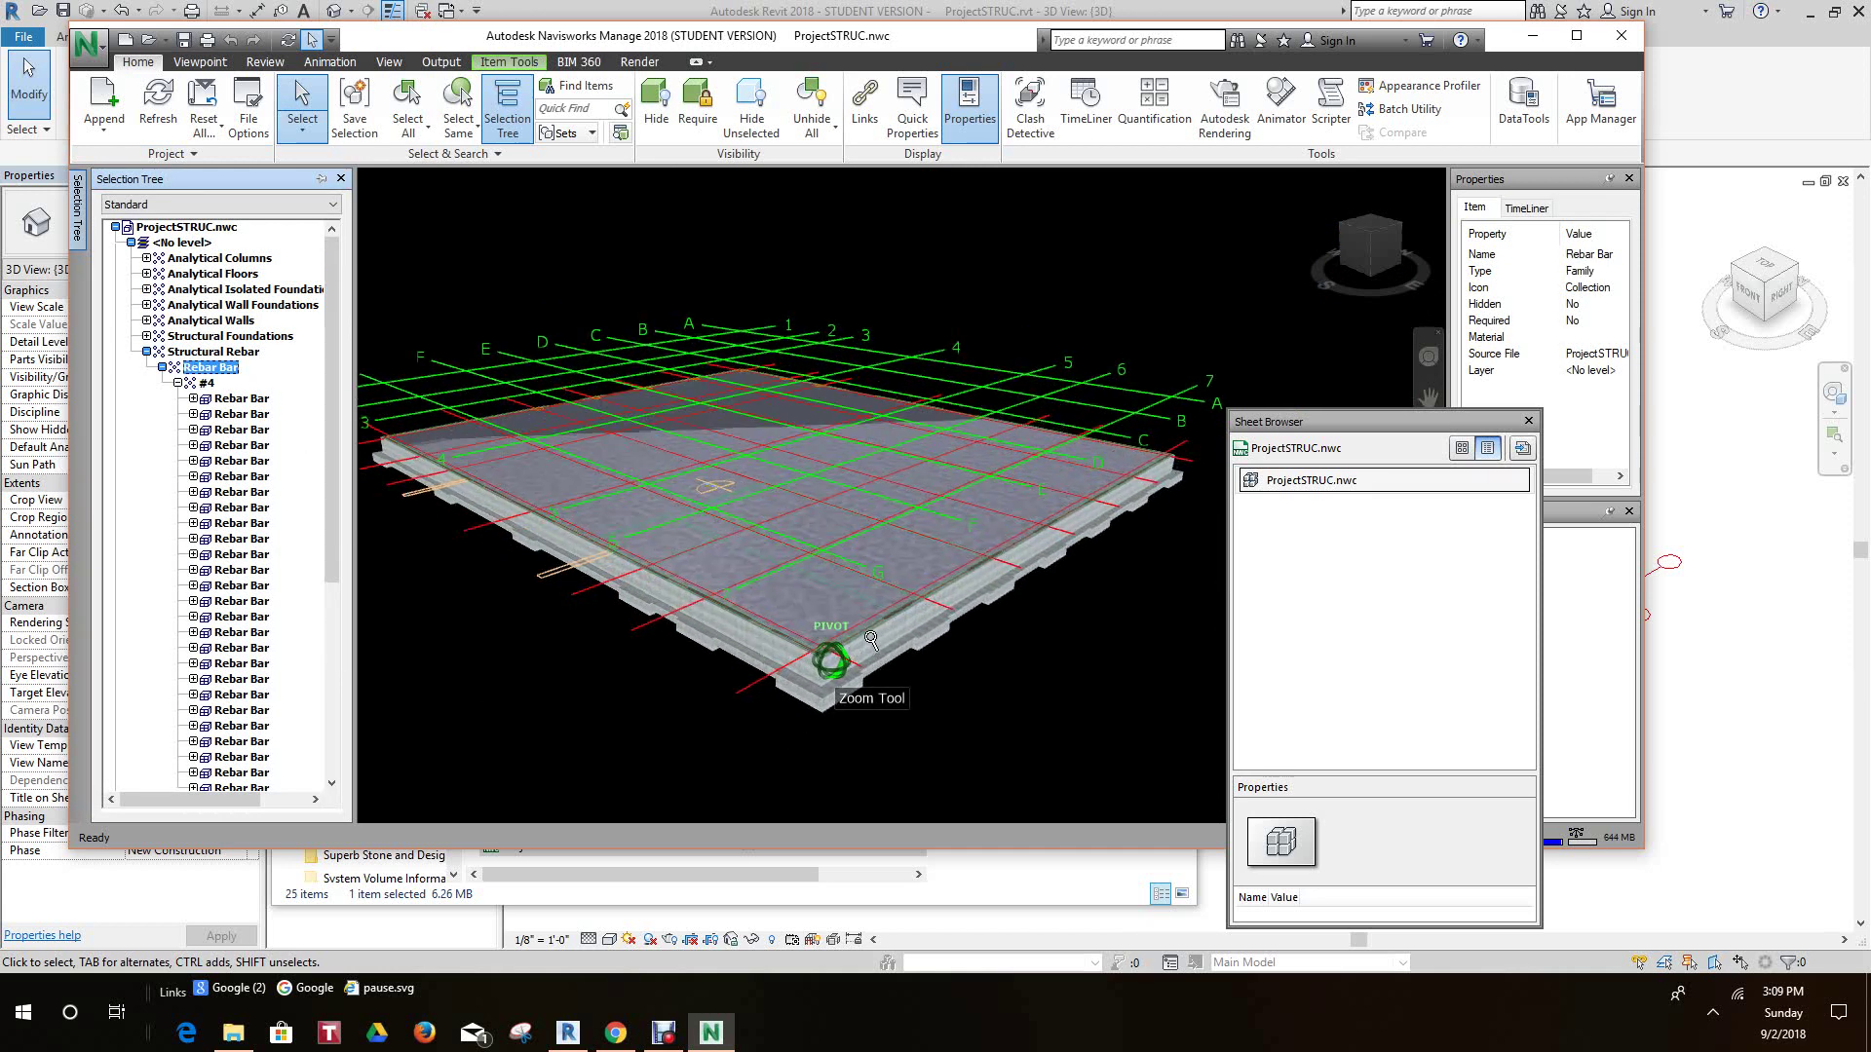
middle_click_drag(852, 570, 844, 568)
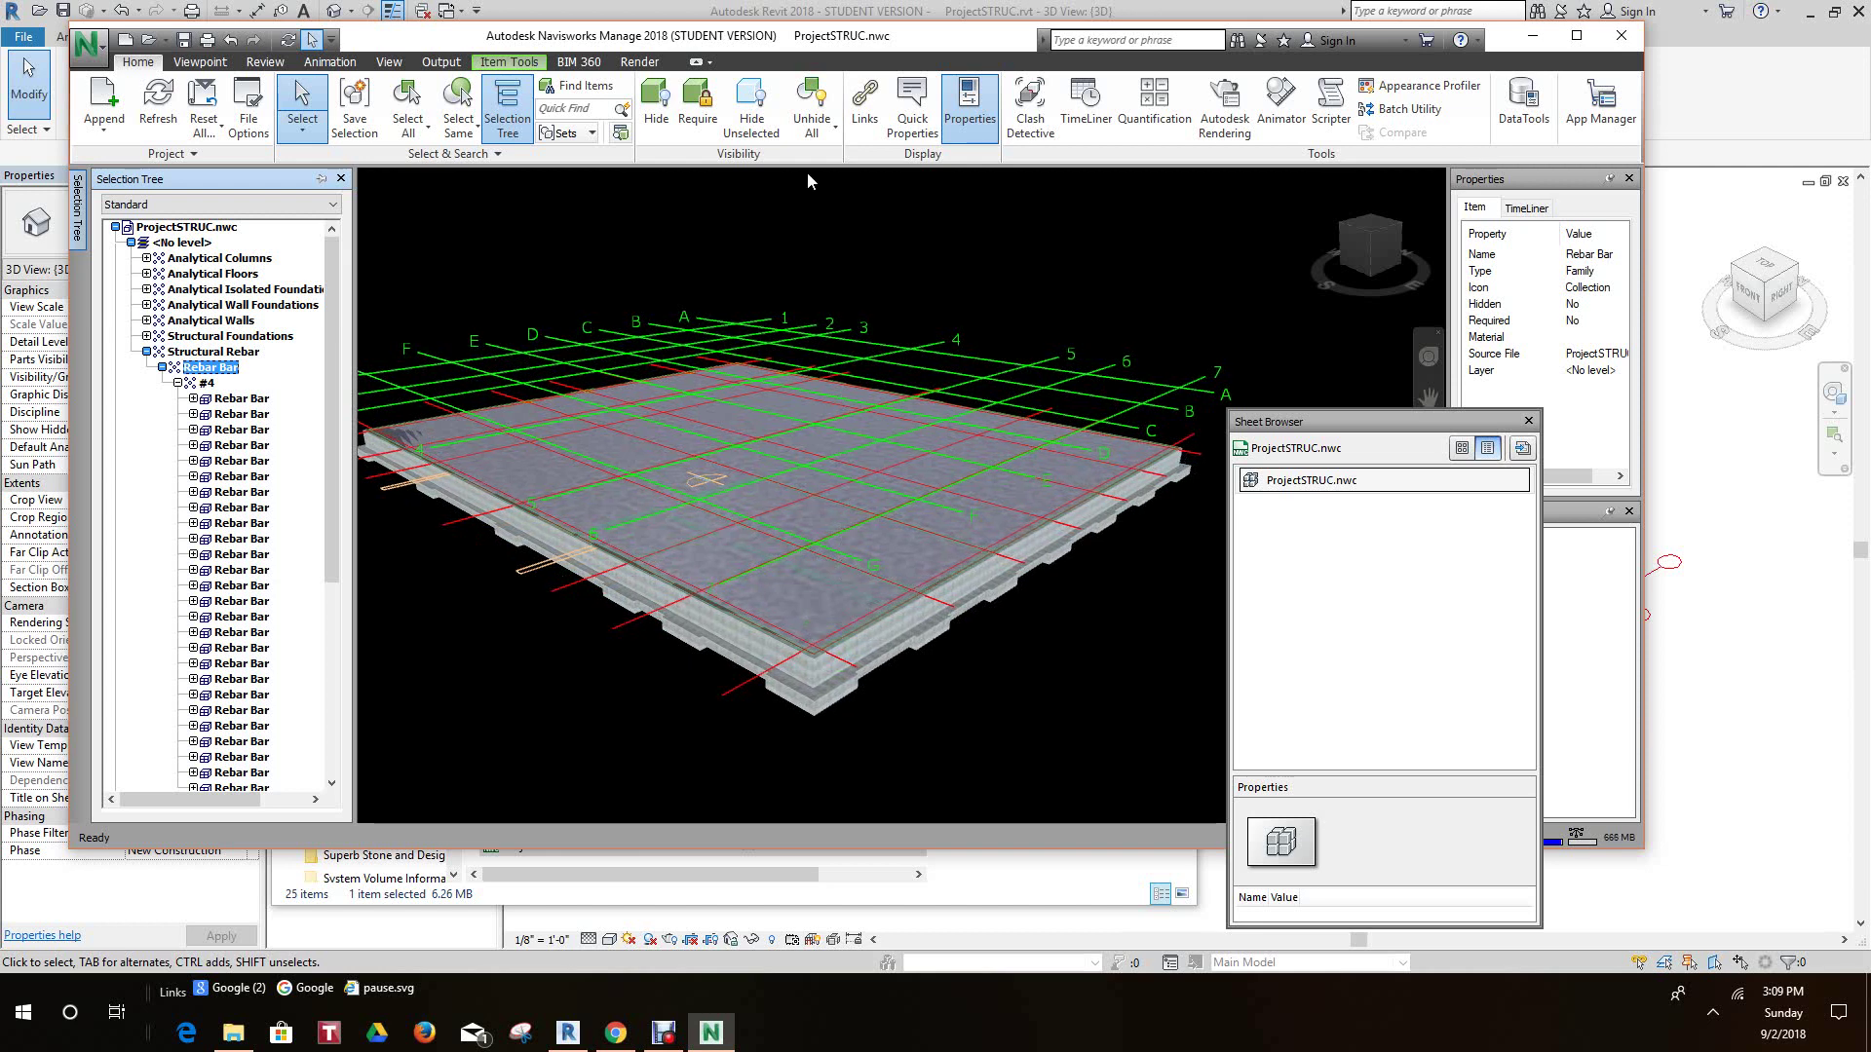
left_click(833, 127)
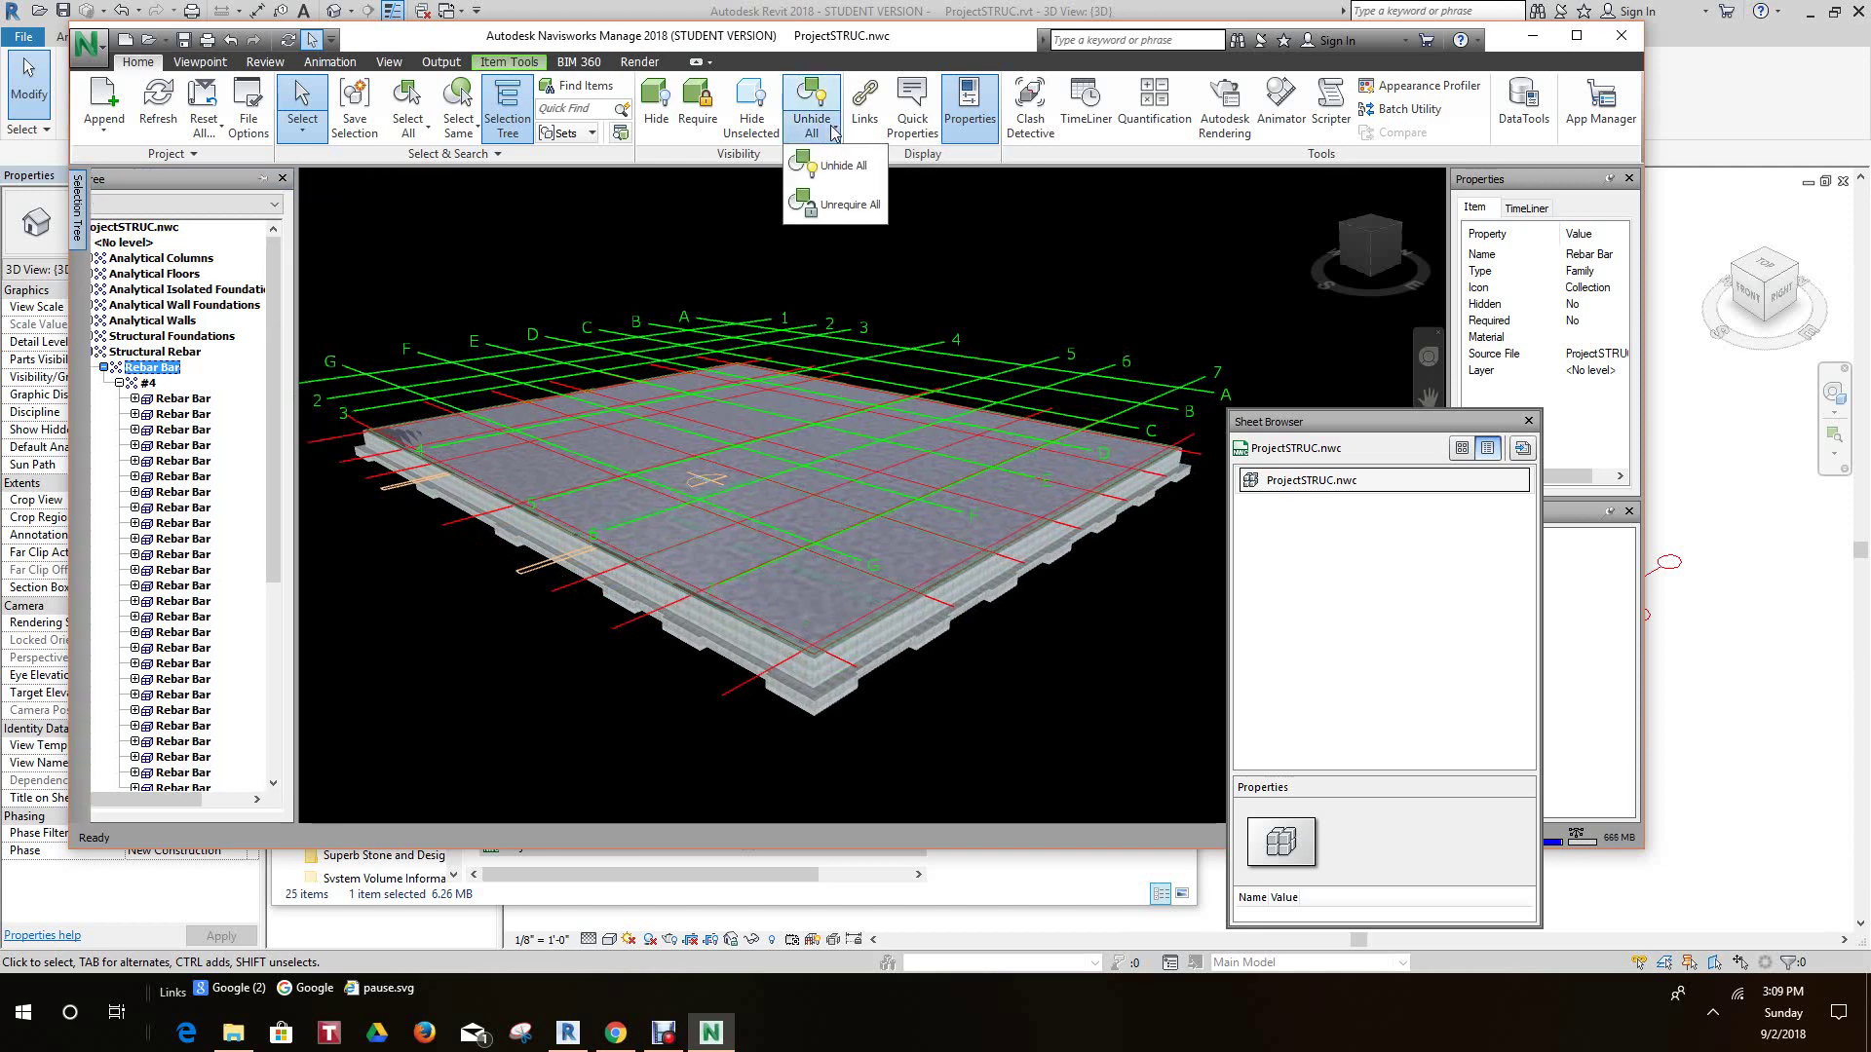
left_click(586, 257)
mouse_move(79, 220)
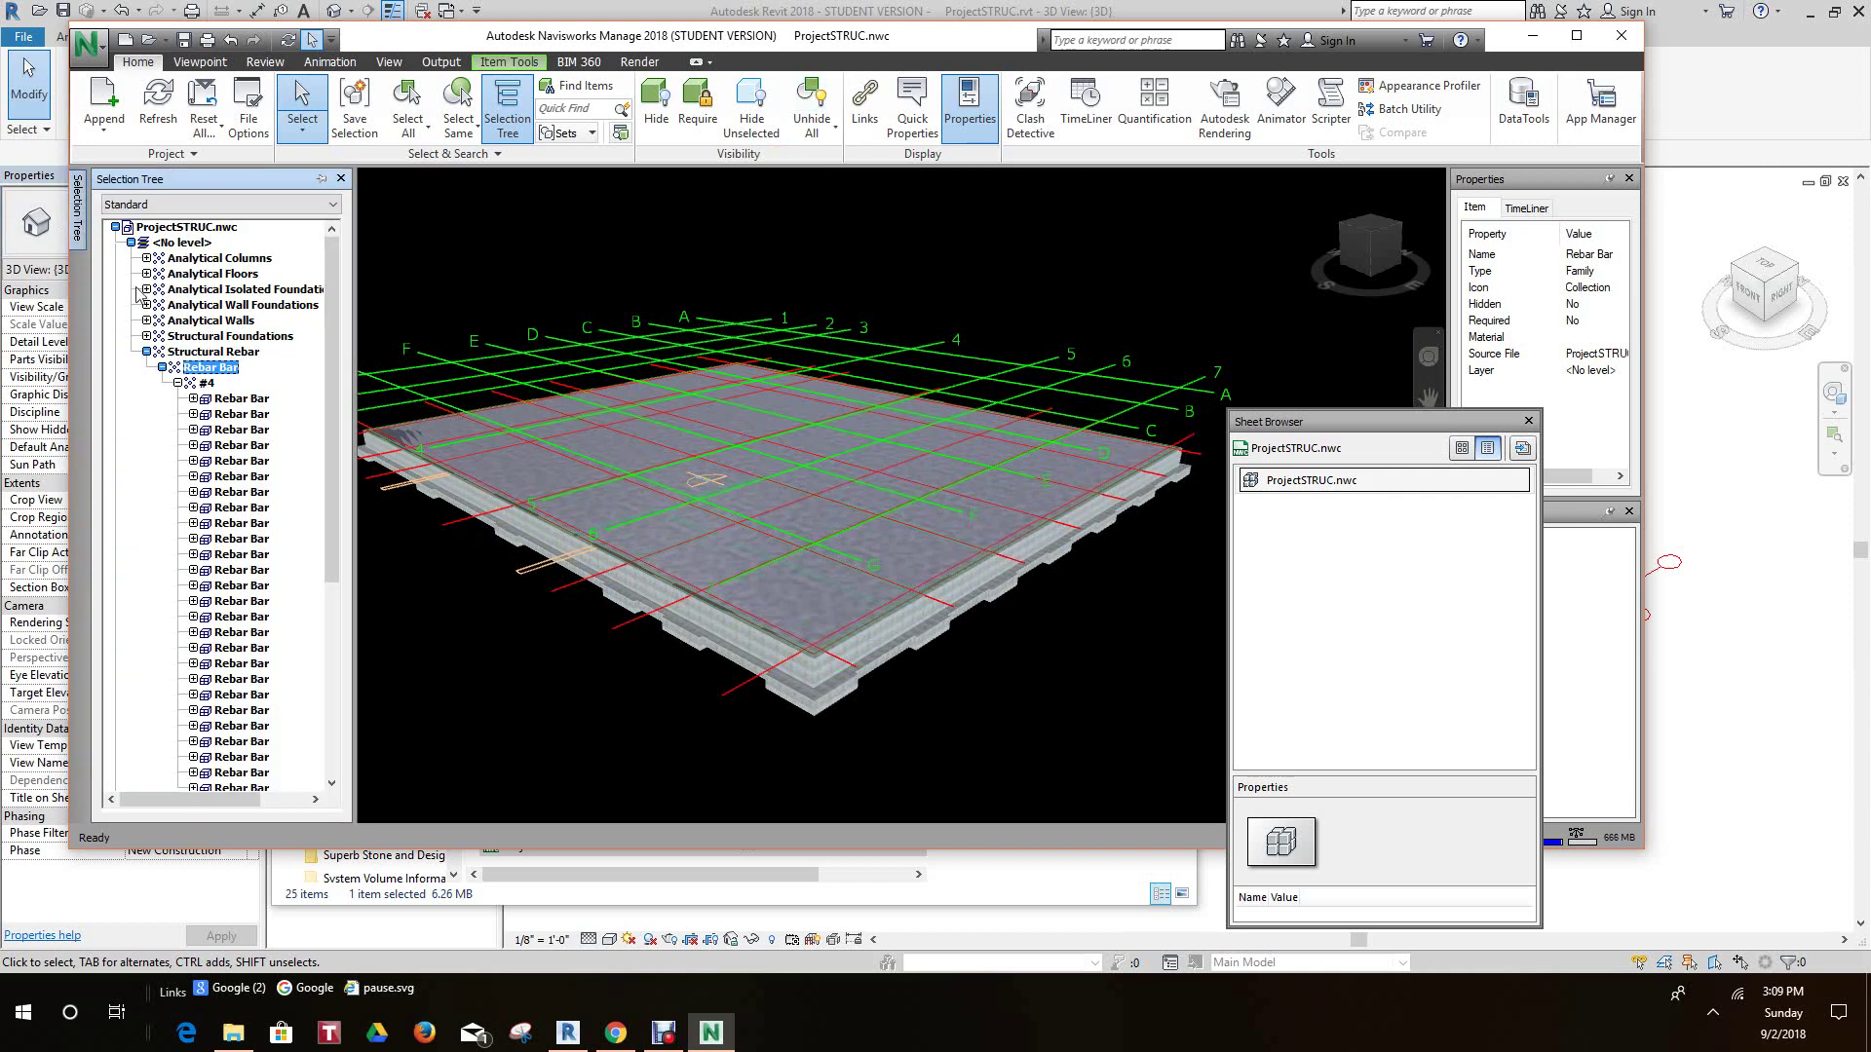
right_click(209, 370)
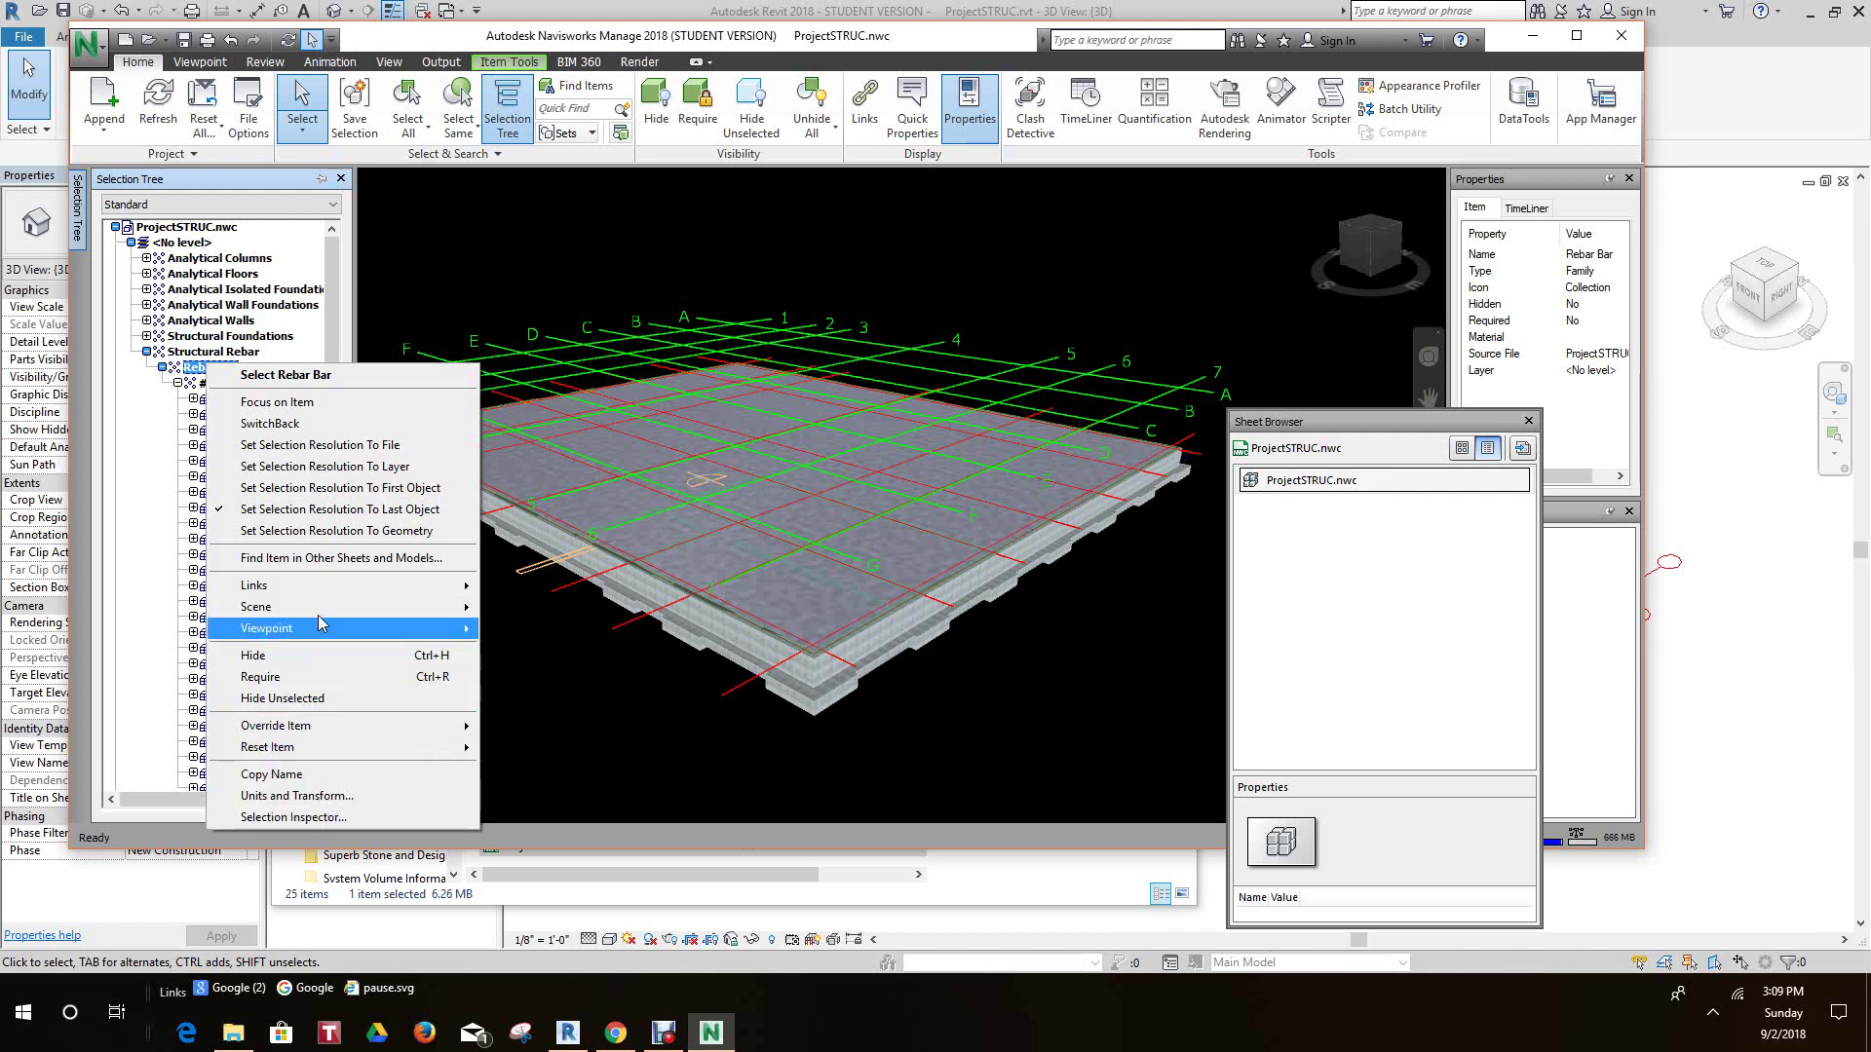
left_click(424, 277)
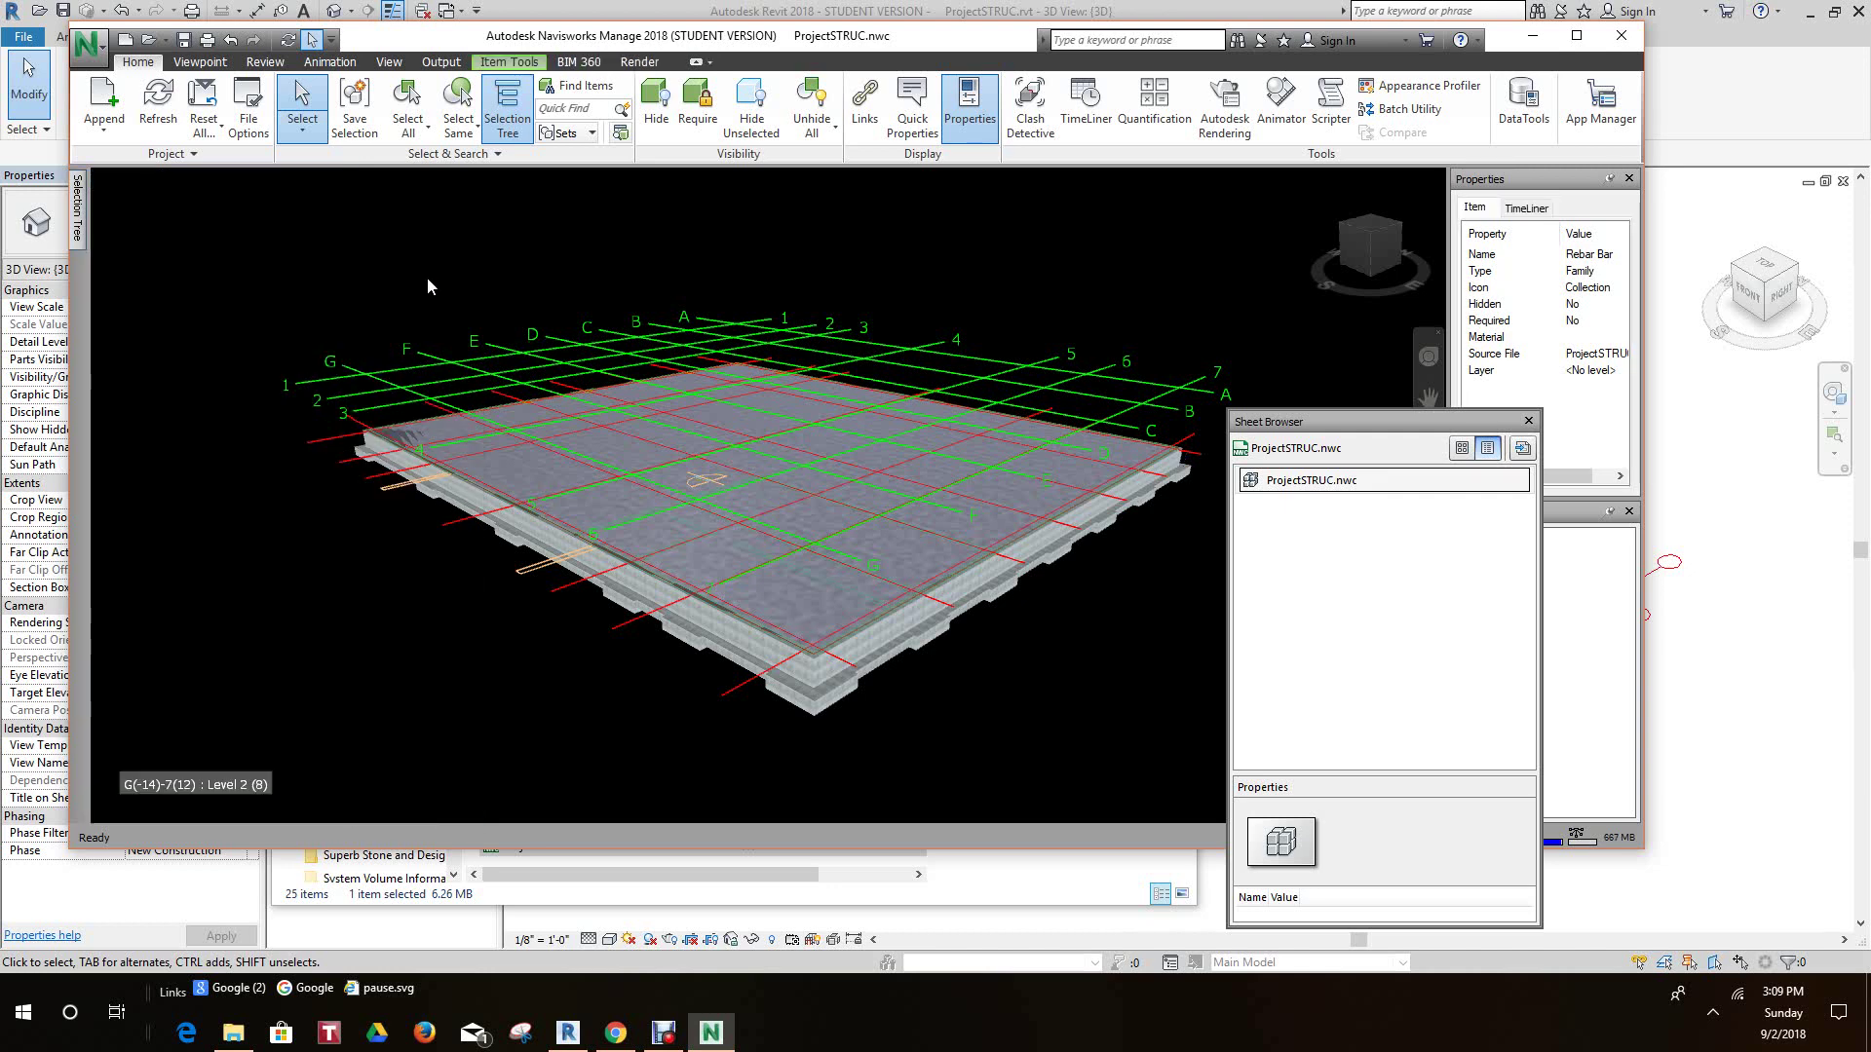
scroll(553, 526, "up", 2)
middle_click_drag(552, 534, 525, 524)
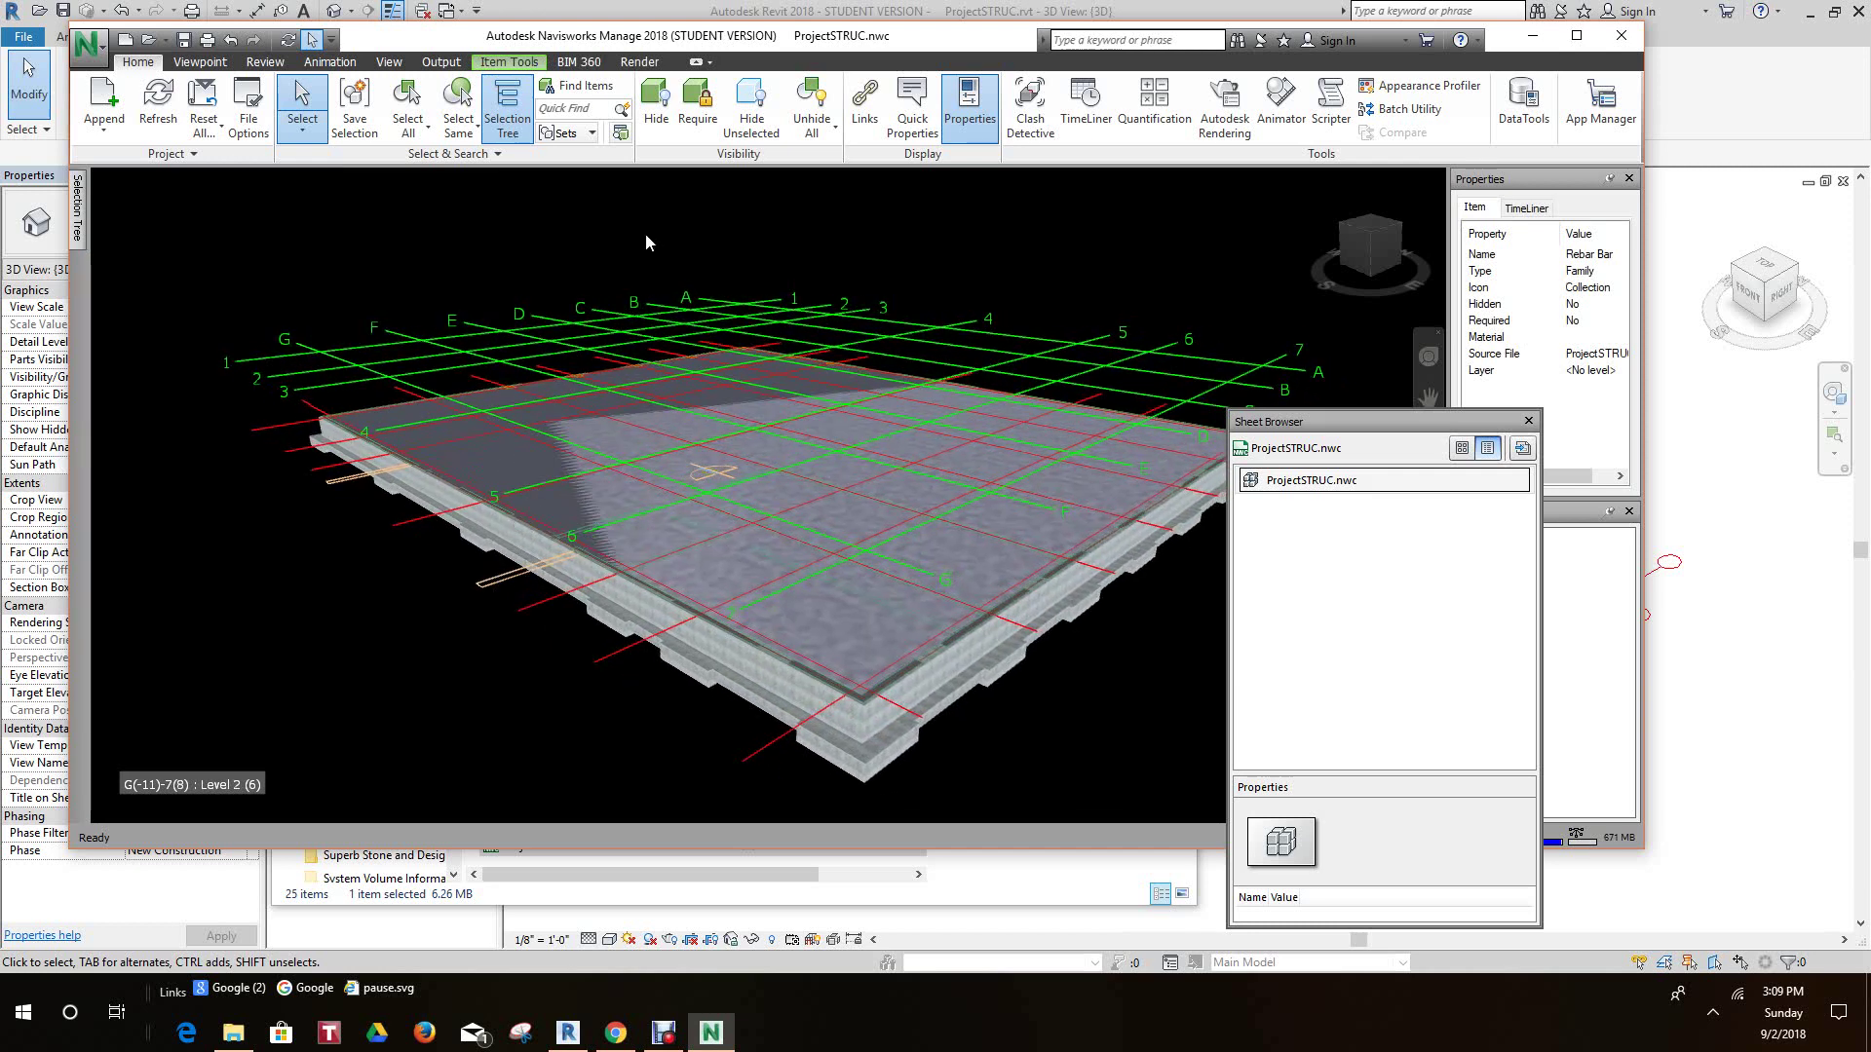
middle_click_drag(647, 243, 587, 271)
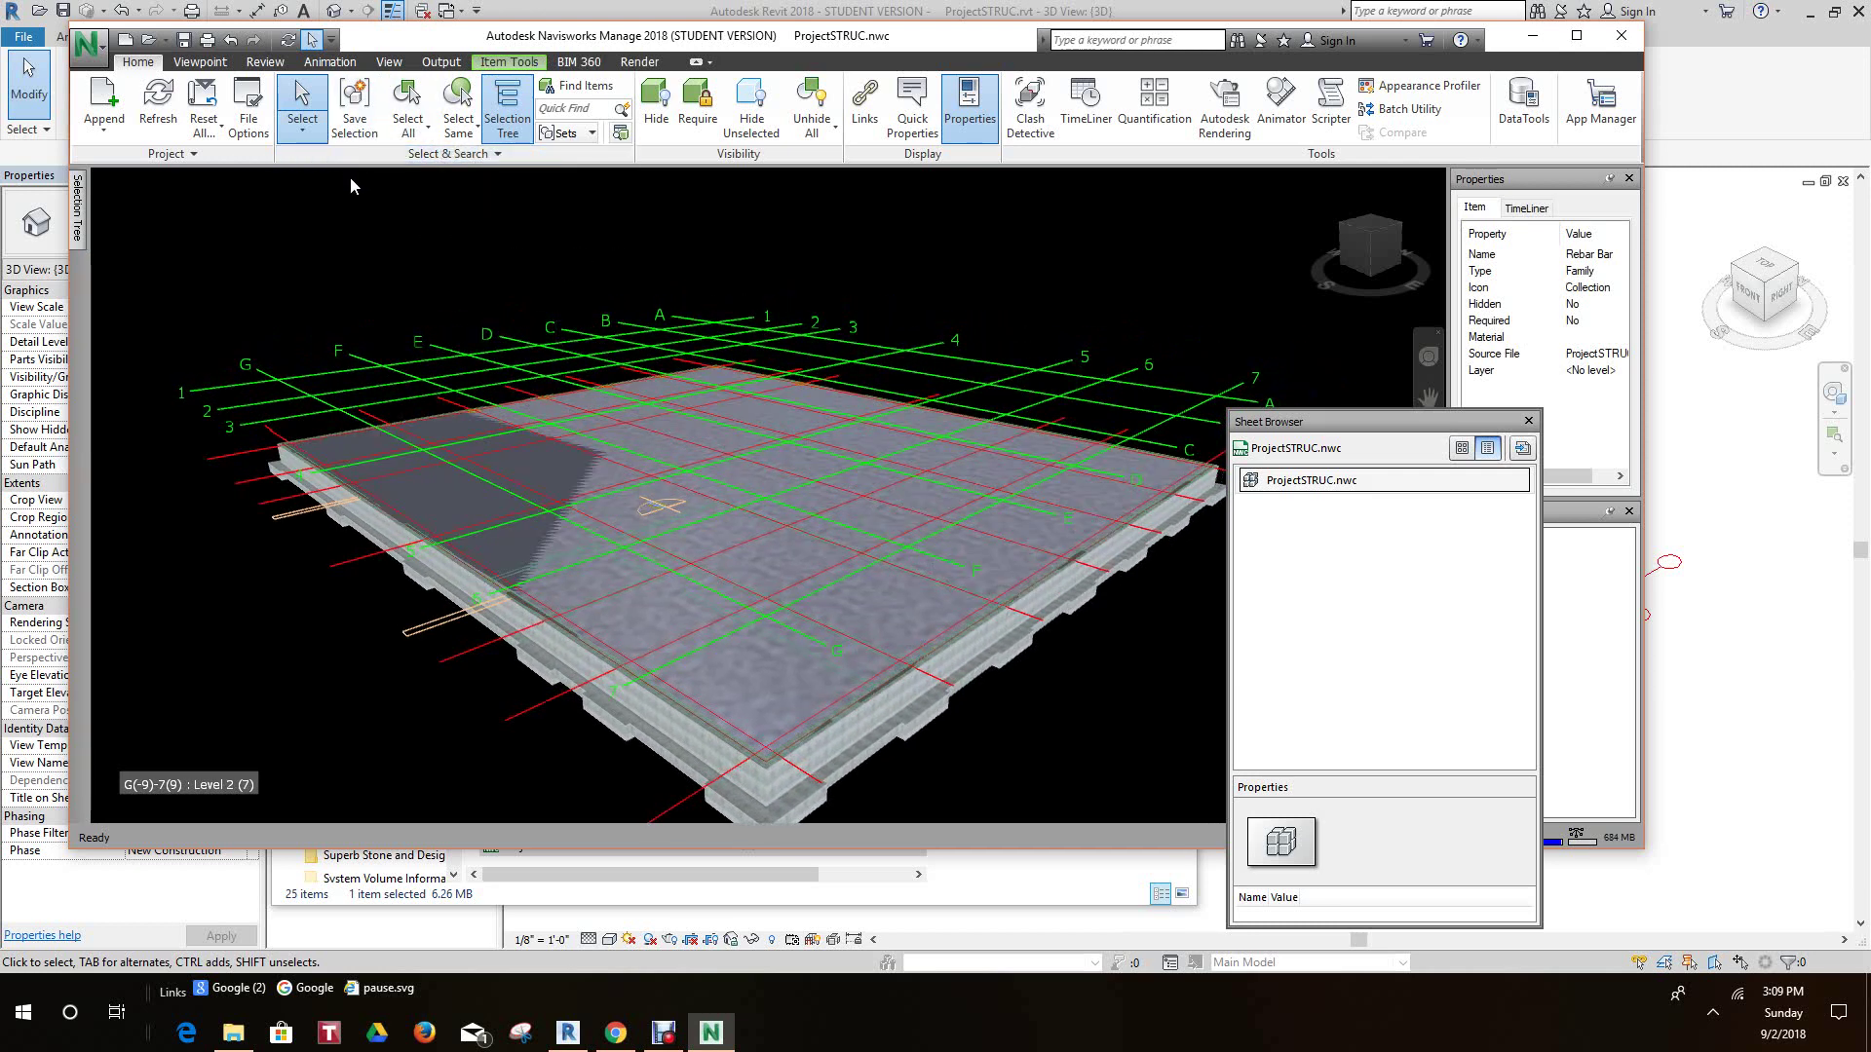
middle_click_drag(408, 220, 676, 329)
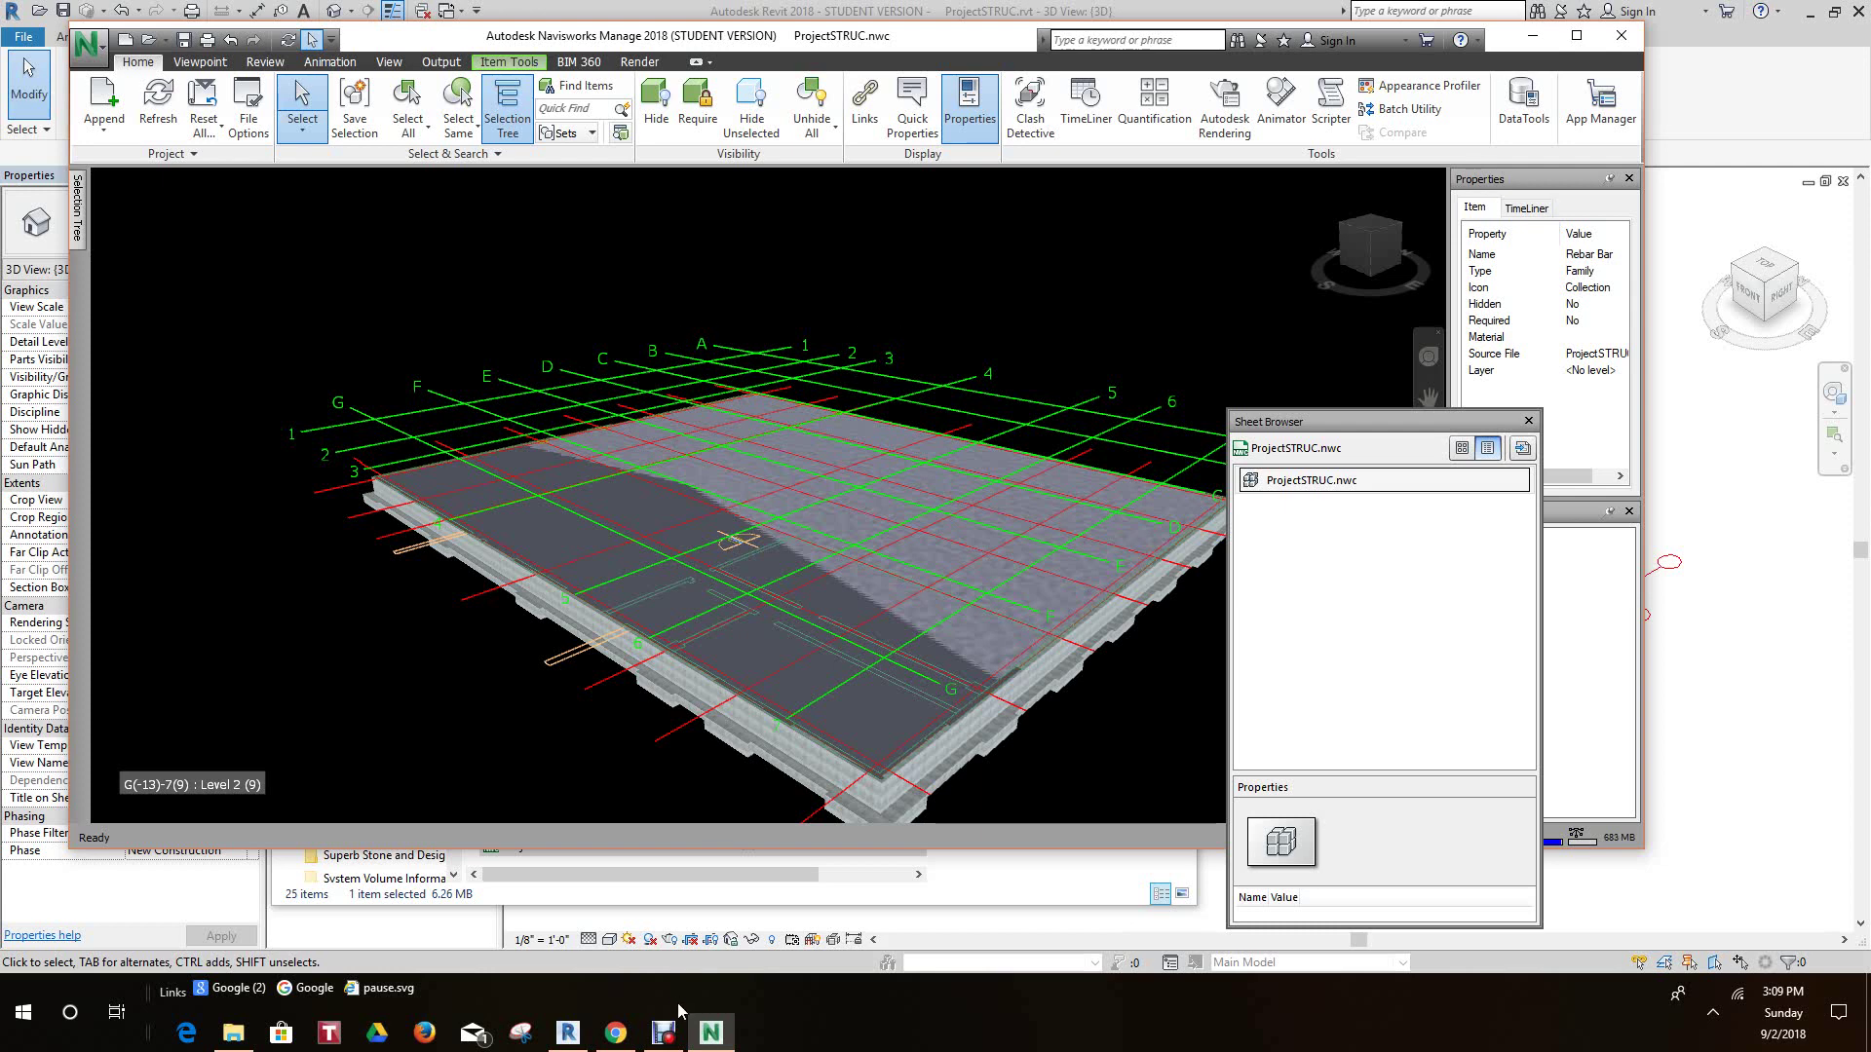
mouse_move(666, 1033)
left_click(663, 1033)
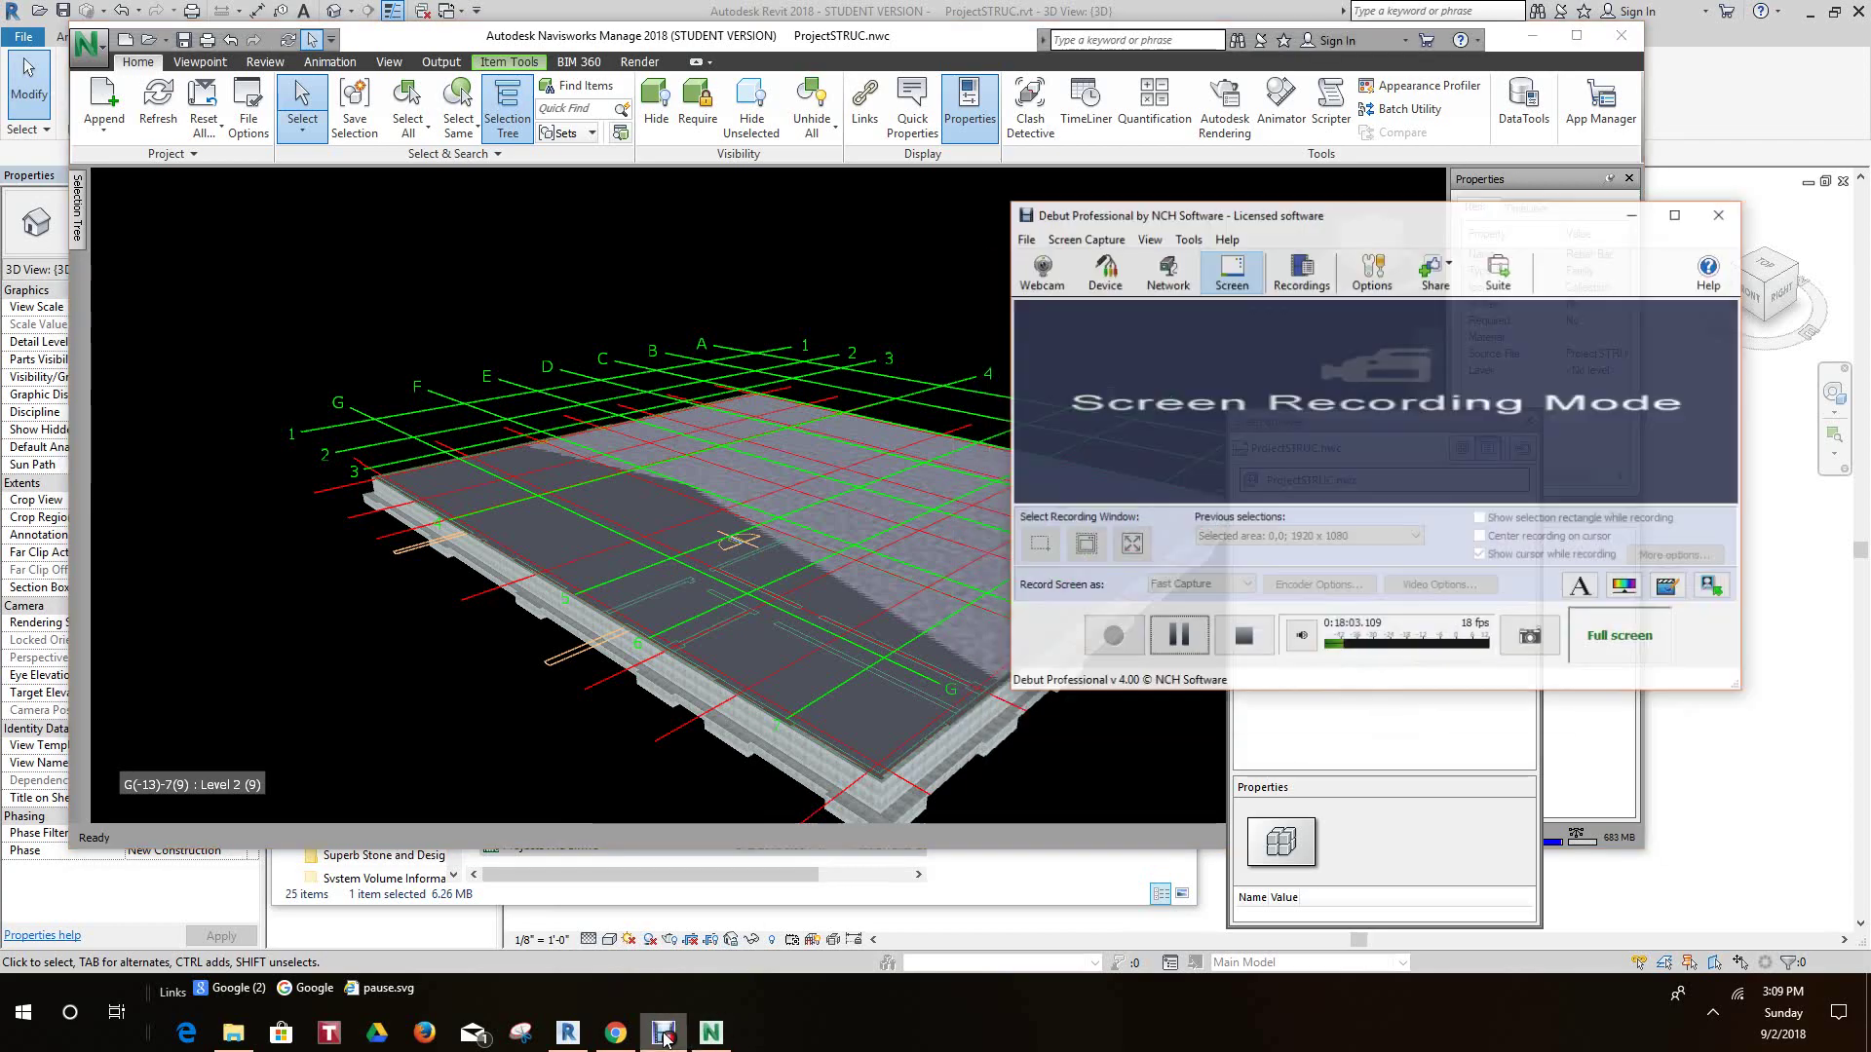